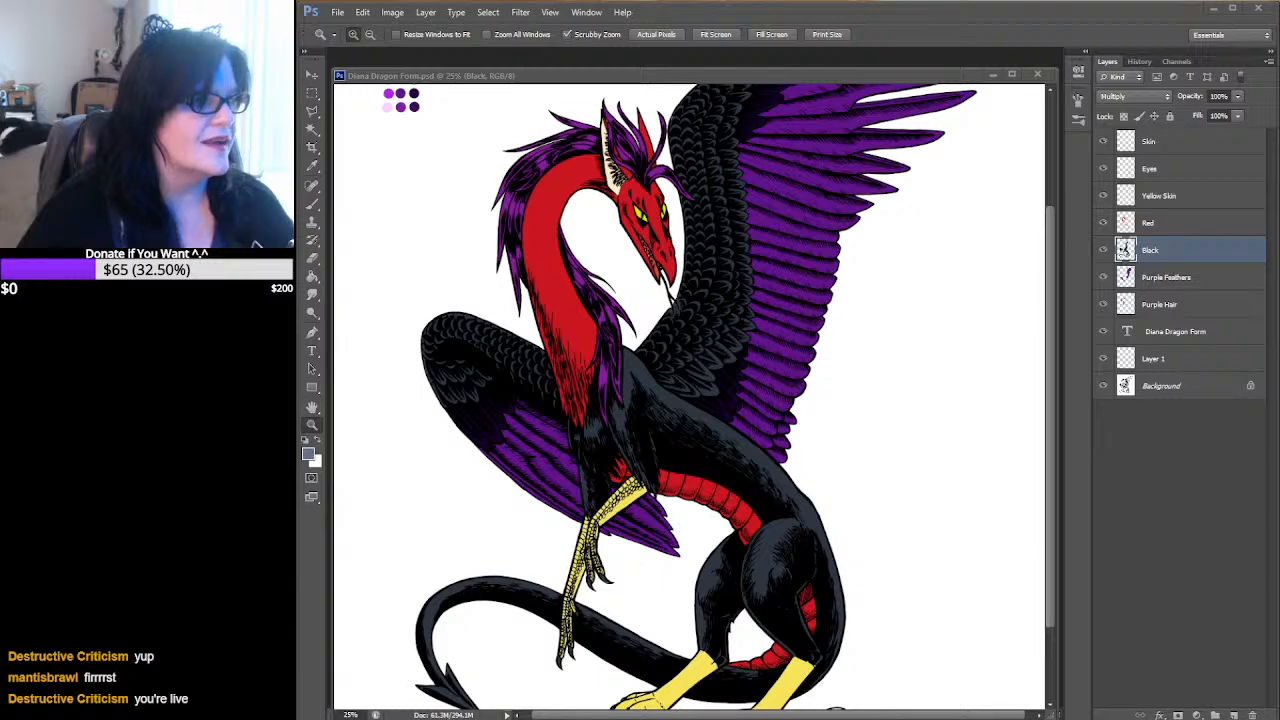
# - Bring up the Restream Chat browser window, narrow it and move it away from the drawing
pyautogui.moveTo(4, 185); pyautogui.dragTo(1180, 34)
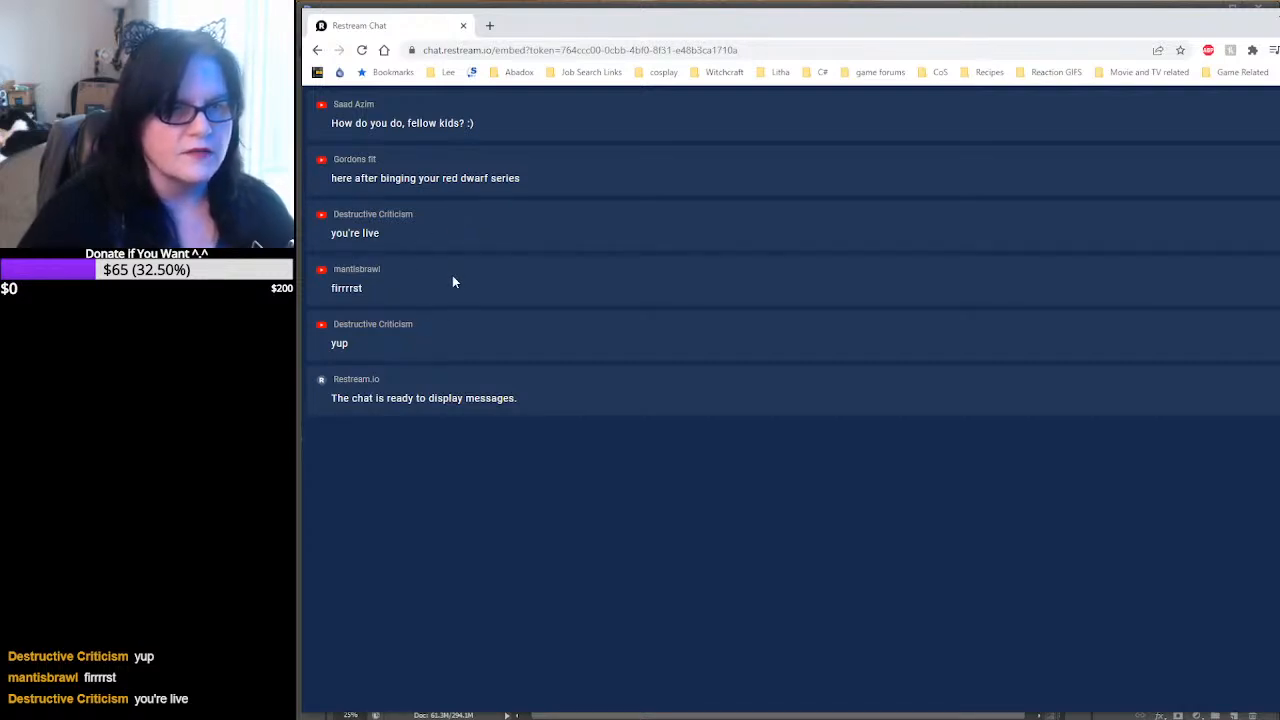
pyautogui.scroll(1, 438, 285)
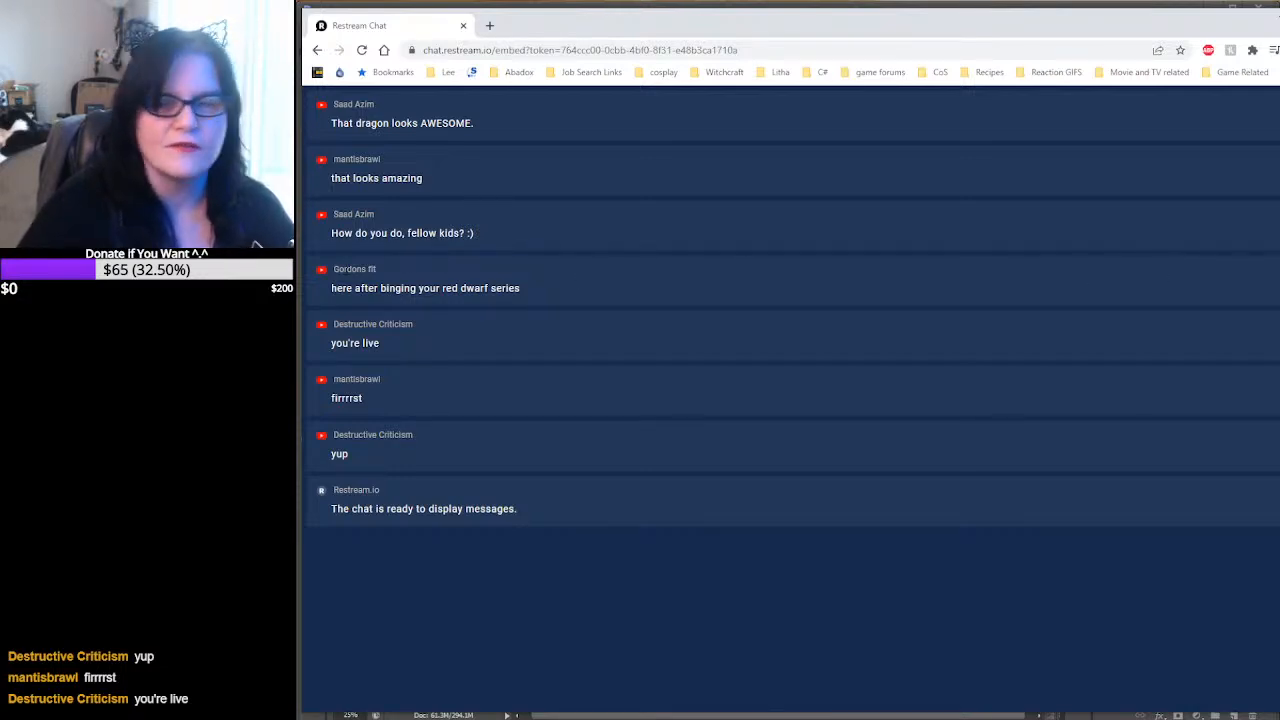
pyautogui.moveTo(1279, 290); pyautogui.dragTo(591, 249)
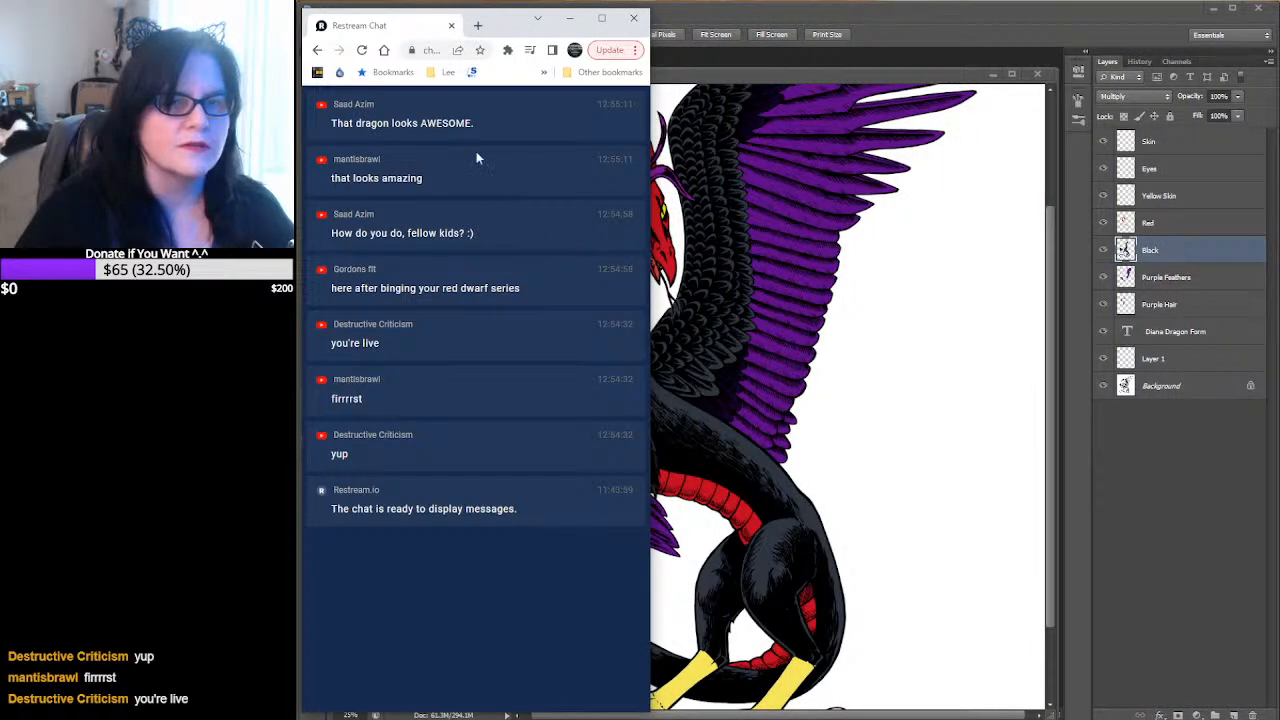
pyautogui.moveTo(497, 23); pyautogui.dragTo(1278, 17)
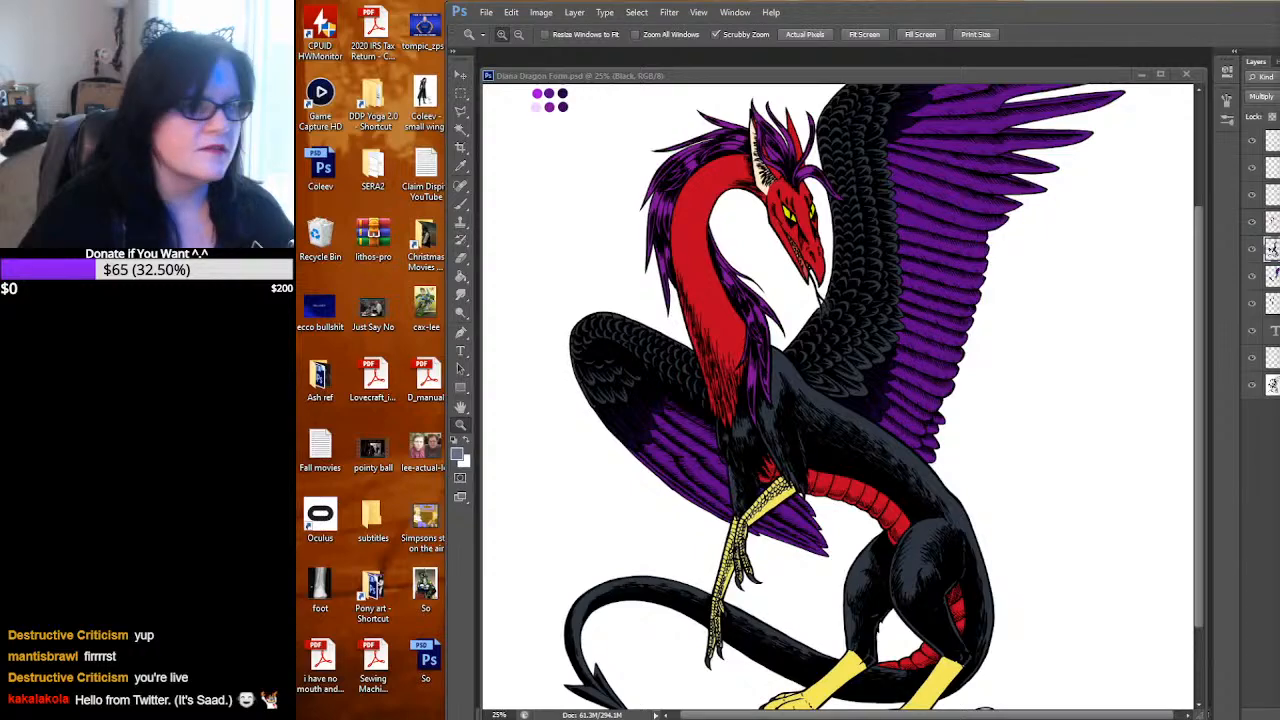
# - Move the Photoshop window back over the exposed desktop area and adjust its width
pyautogui.click(798, 22)
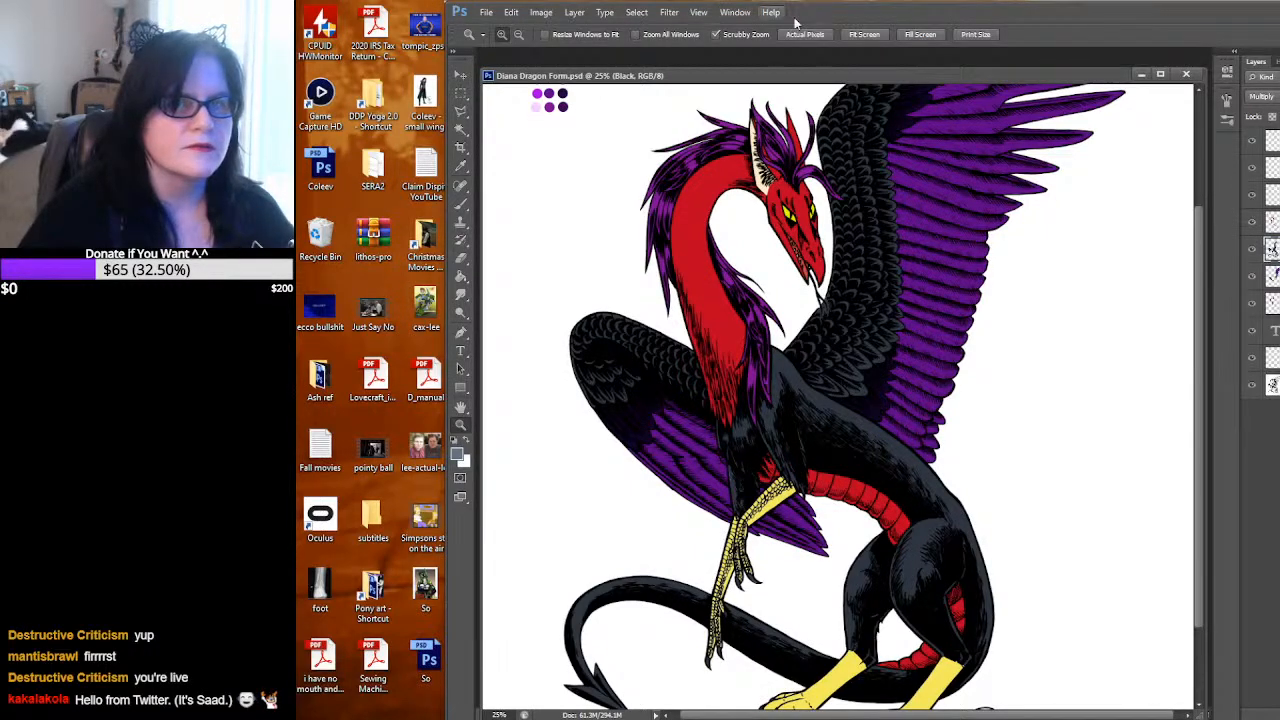
pyautogui.moveTo(798, 22); pyautogui.dragTo(661, 15)
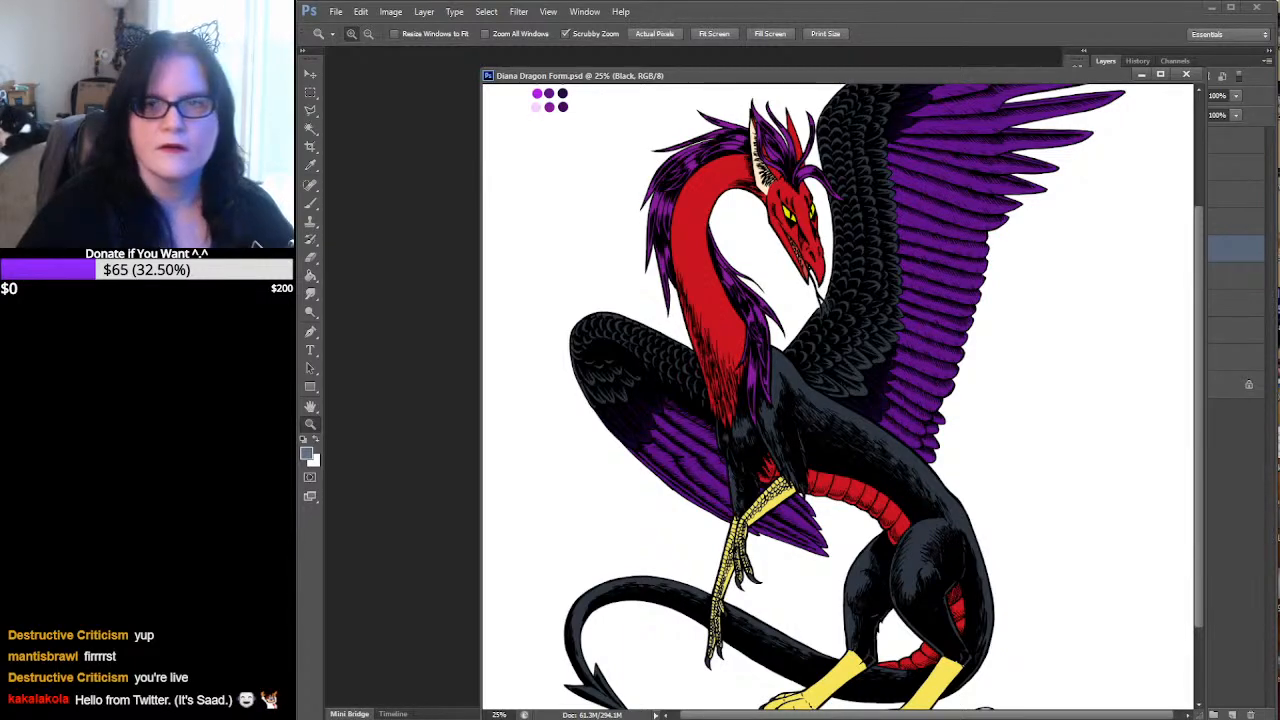
pyautogui.moveTo(1274, 79); pyautogui.dragTo(1278, 79)
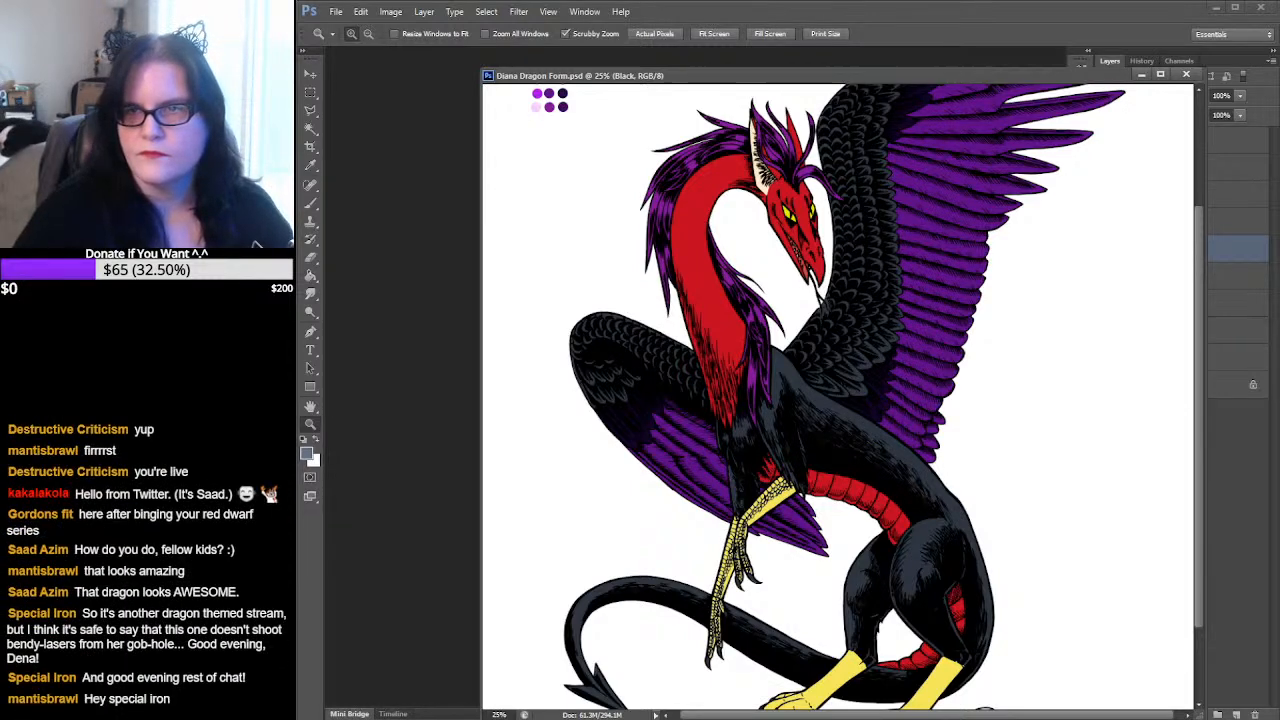
# - Read the live messages in the enlarged Restream Chat window and return to the Photoshop drawing
pyautogui.moveTo(1279, 10); pyautogui.dragTo(1240, 10)
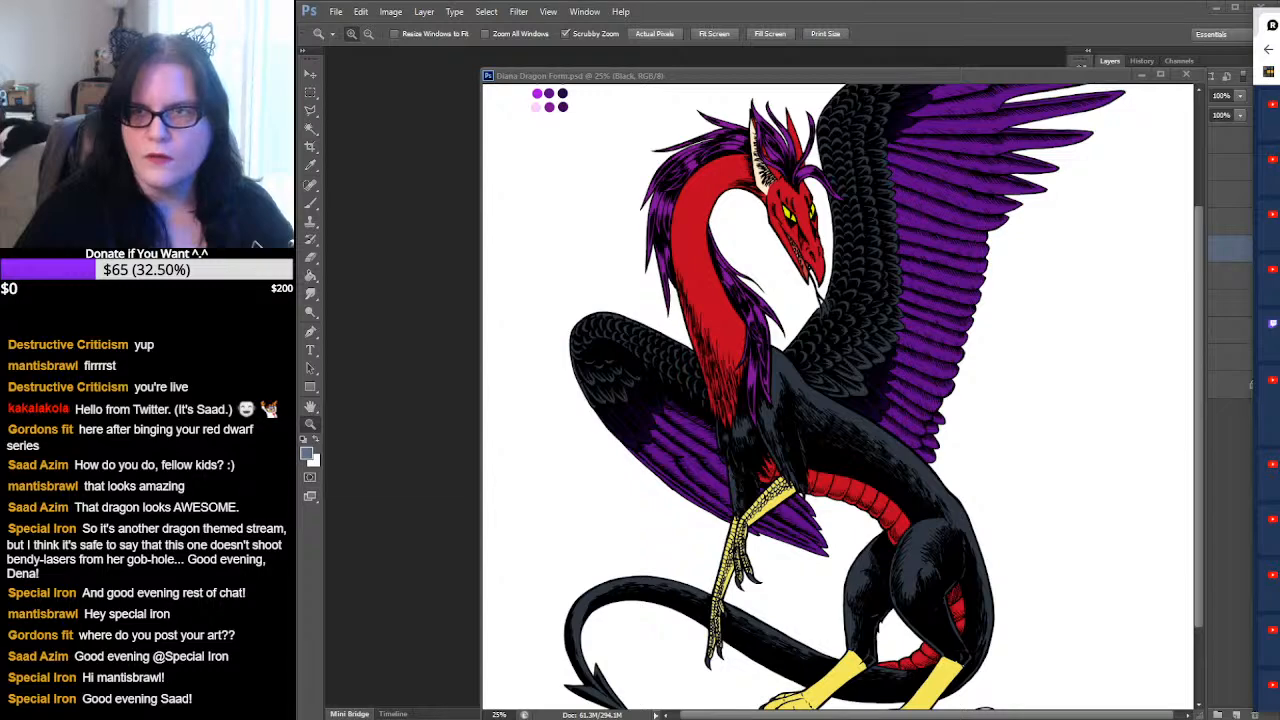
pyautogui.press('super+Up')
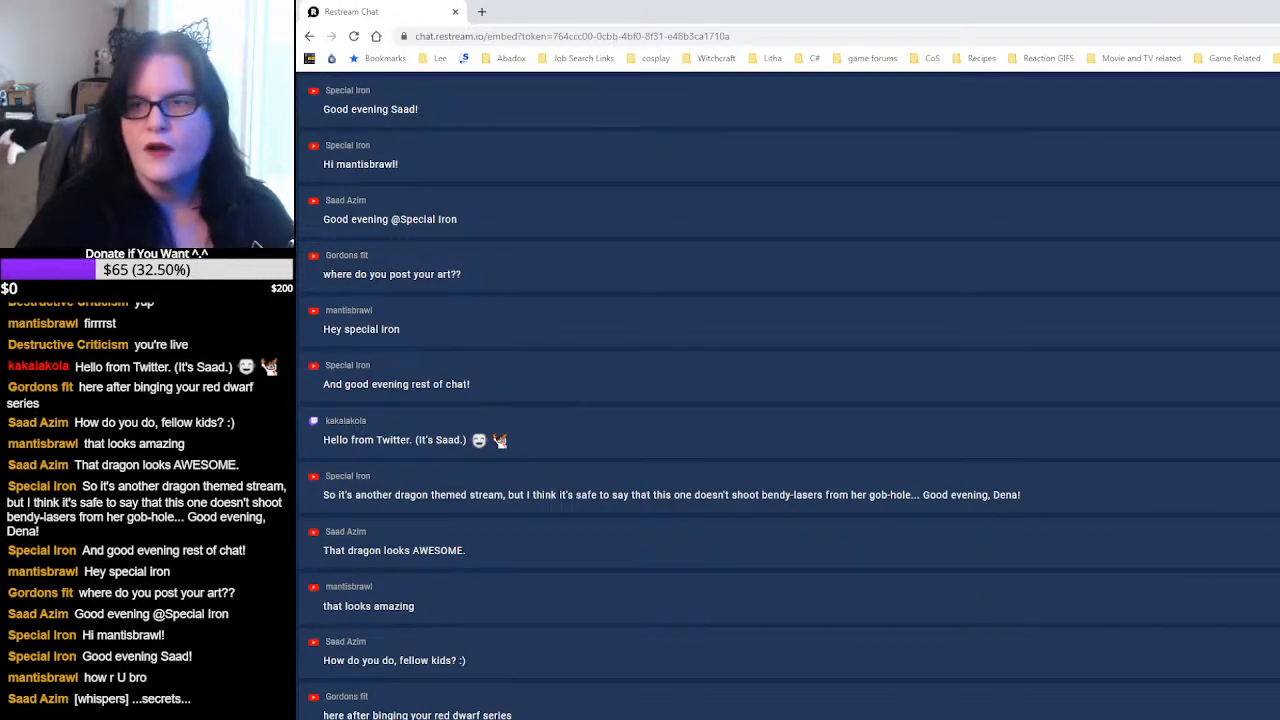
pyautogui.press('super+Down')
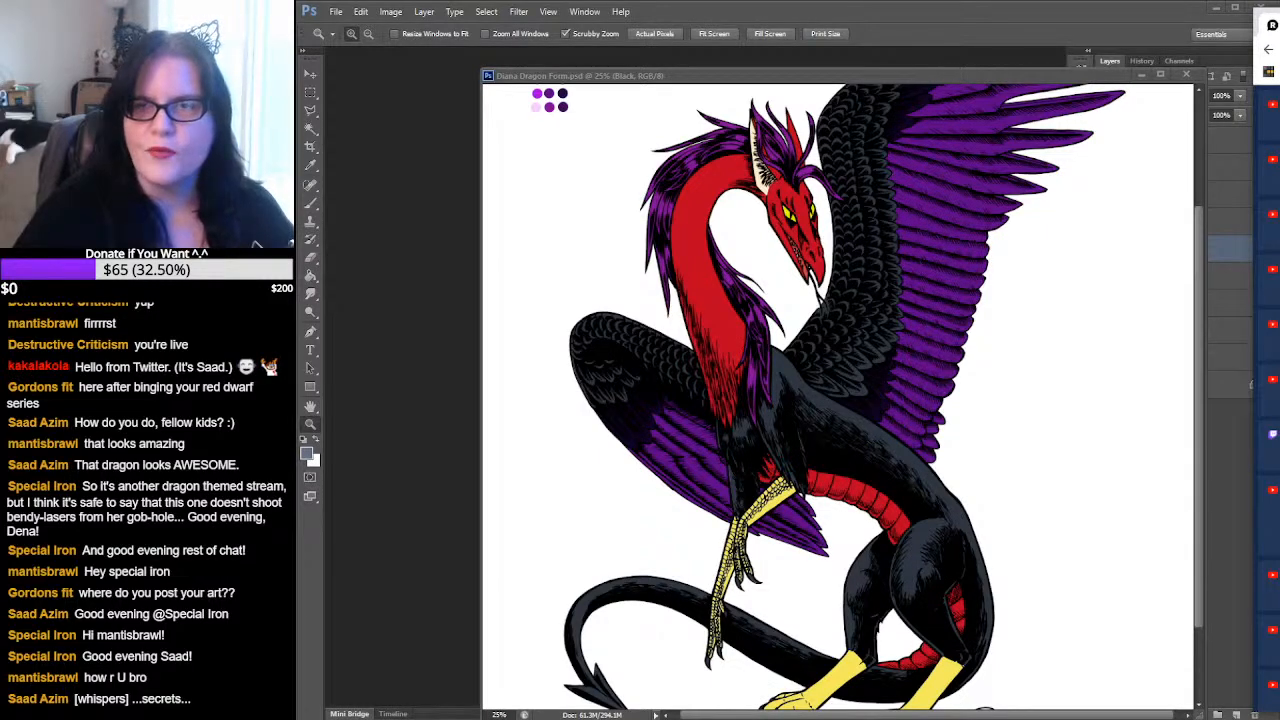
pyautogui.moveTo(1266, 10); pyautogui.dragTo(1278, 11)
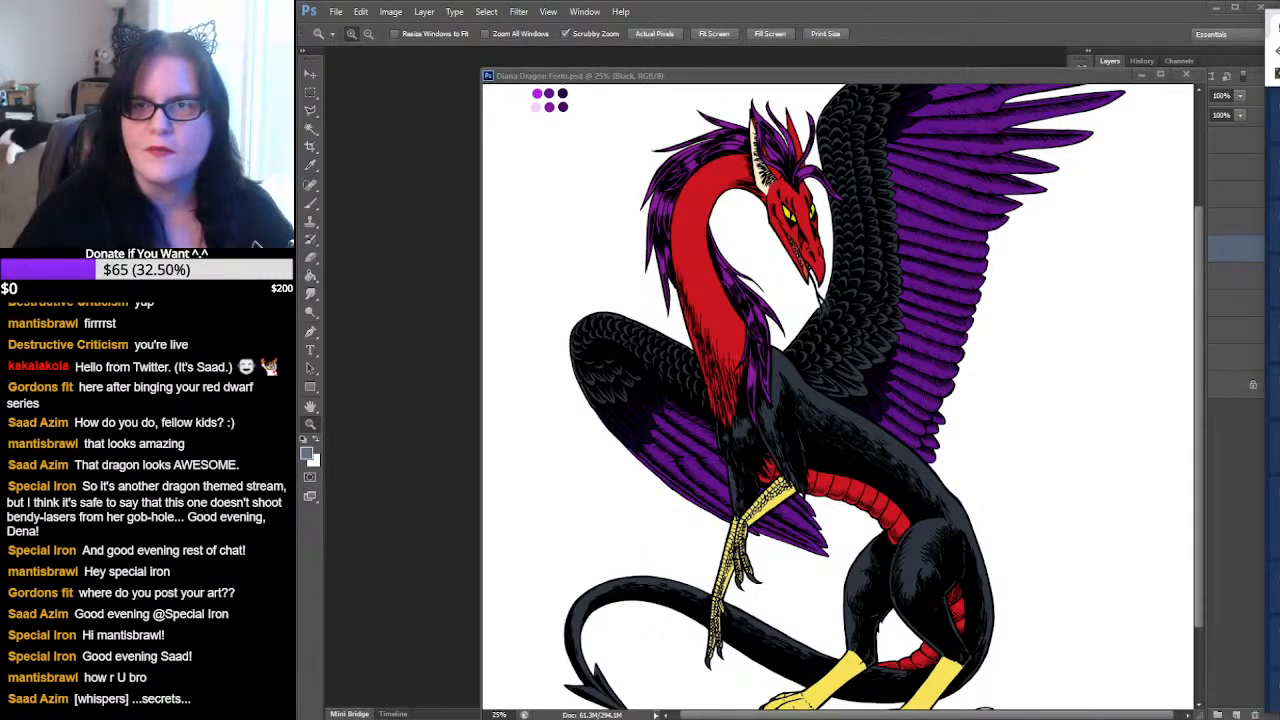
pyautogui.press('super+Up')
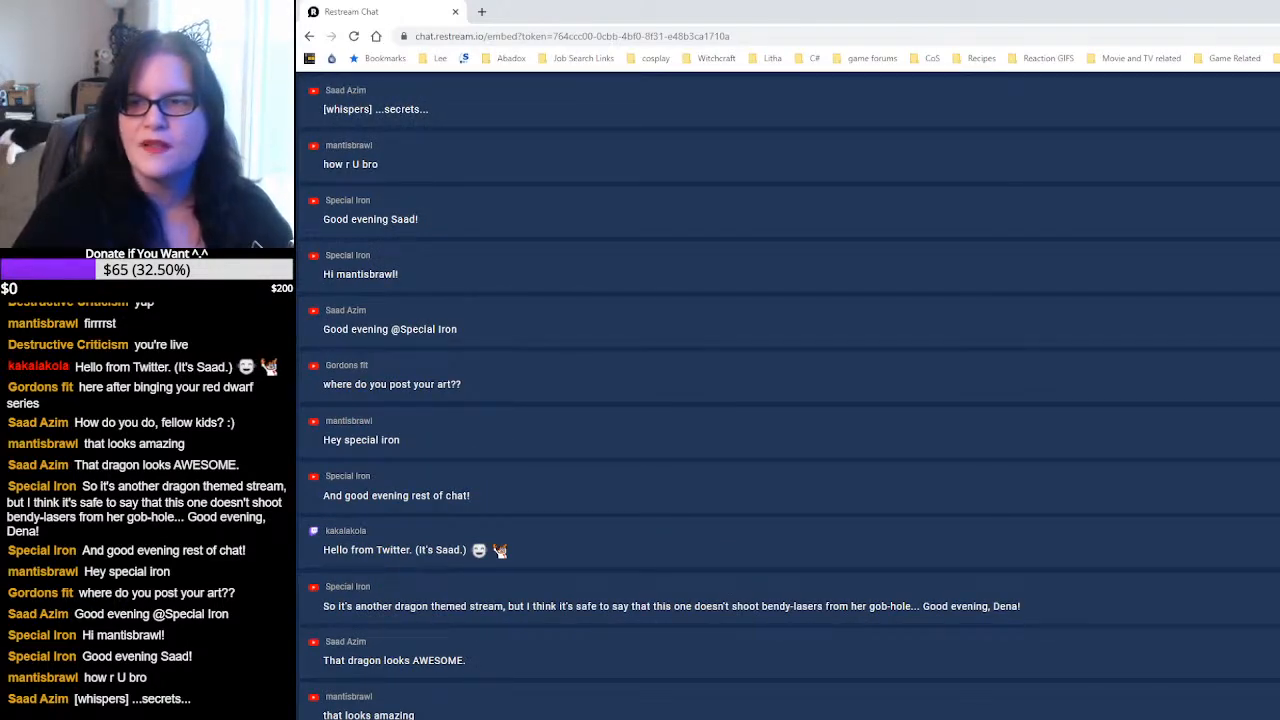
pyautogui.hotkey('alt', 'Tab')
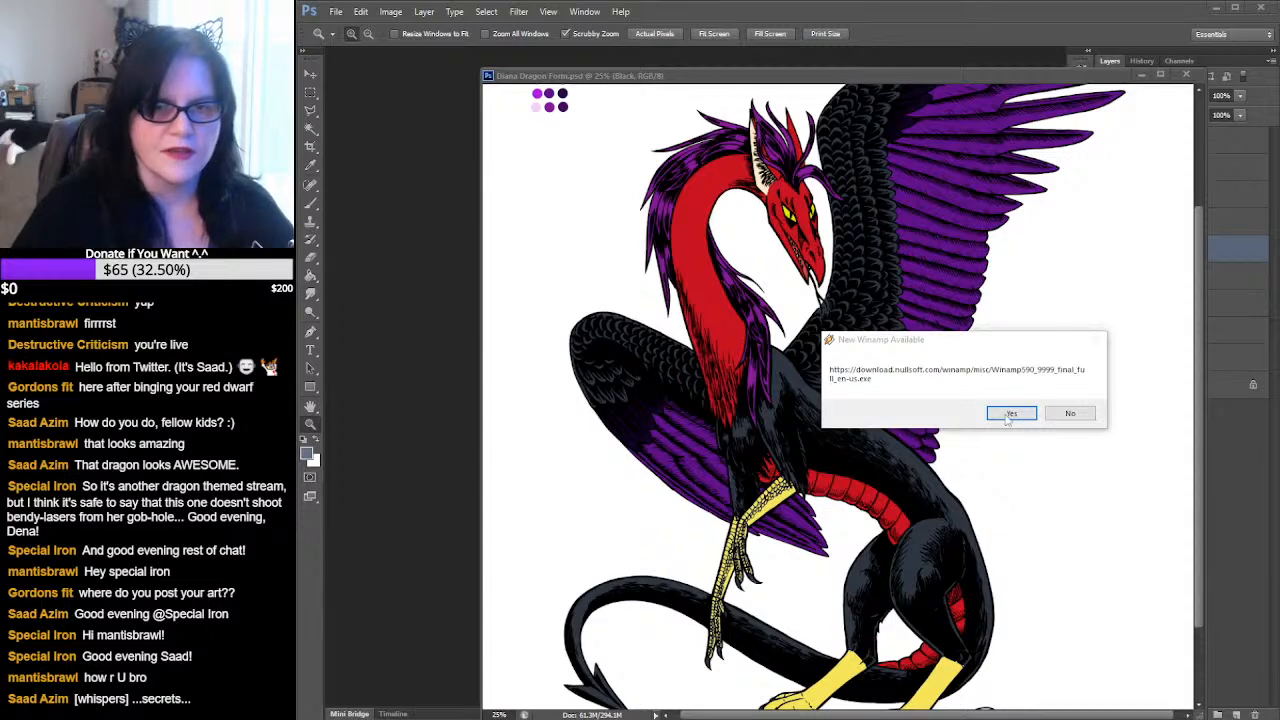
# - Decline the Winamp update, check the Winamp playlist window and move it off the artwork
pyautogui.click(1067, 413)
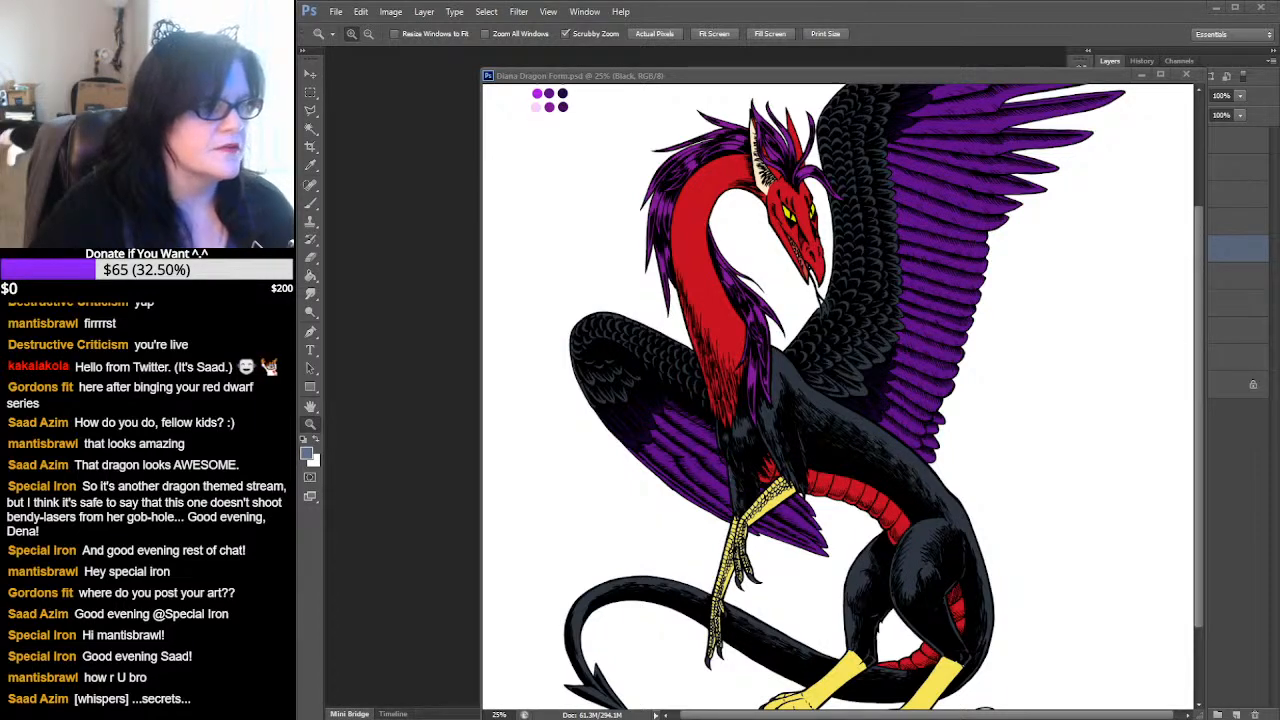
pyautogui.moveTo(300, 170); pyautogui.dragTo(1279, 8)
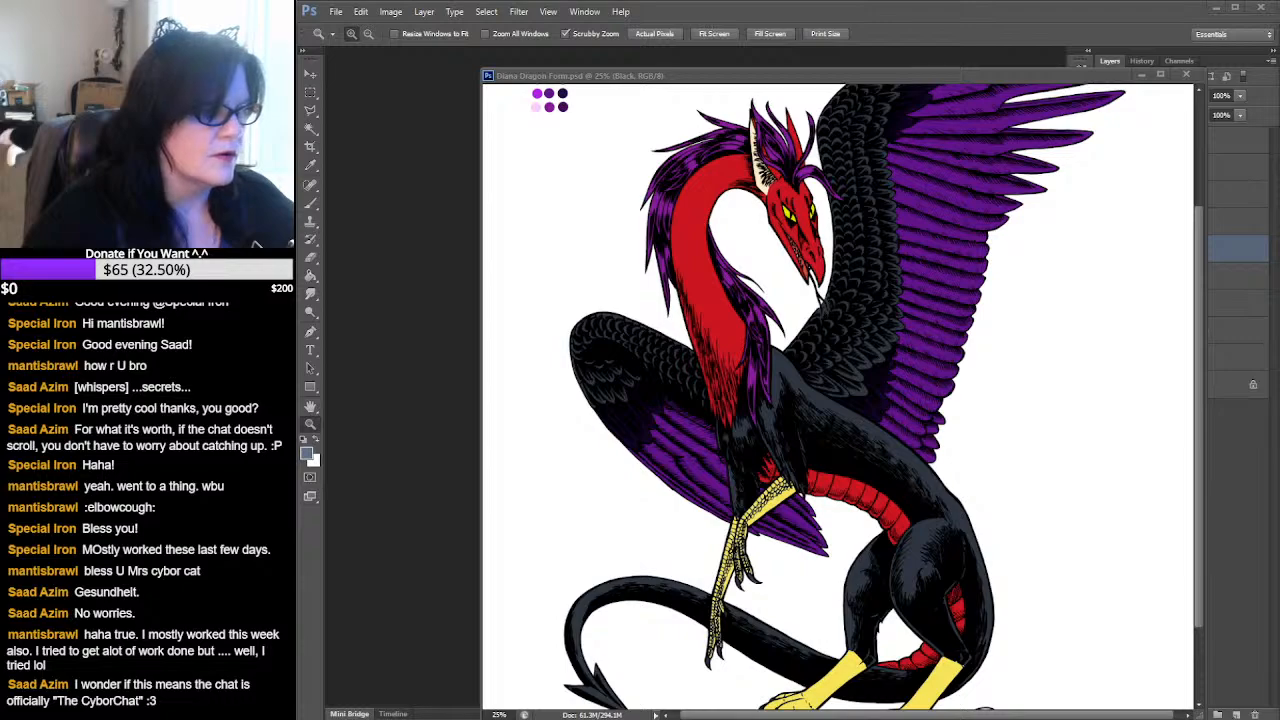
pyautogui.moveTo(298, 285); pyautogui.dragTo(1077, 237)
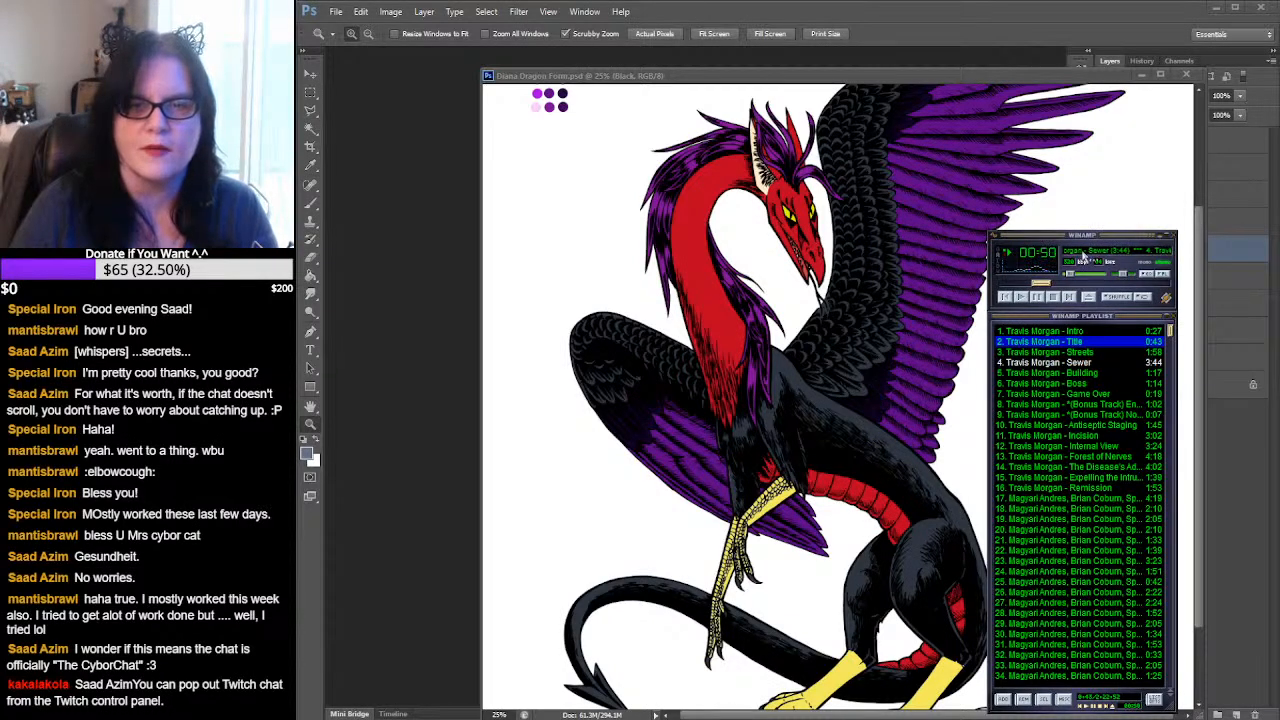
pyautogui.moveTo(1093, 243); pyautogui.dragTo(5, 300)
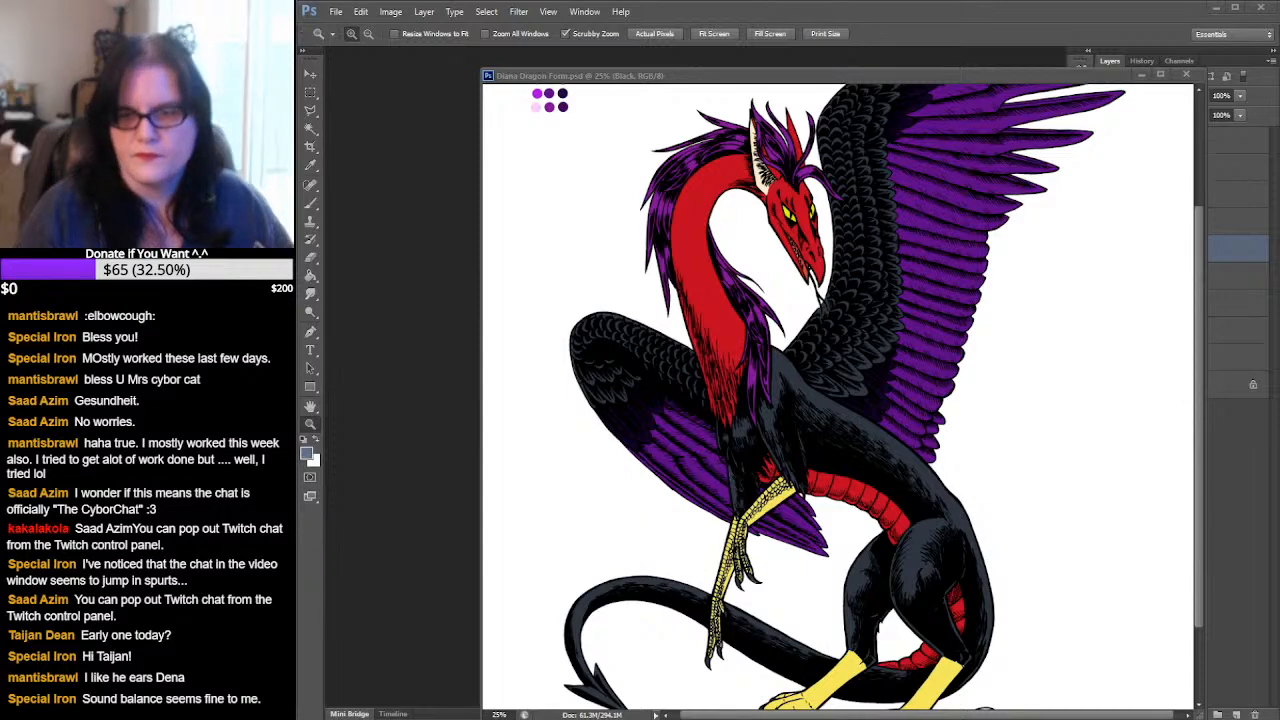
pyautogui.press('super')
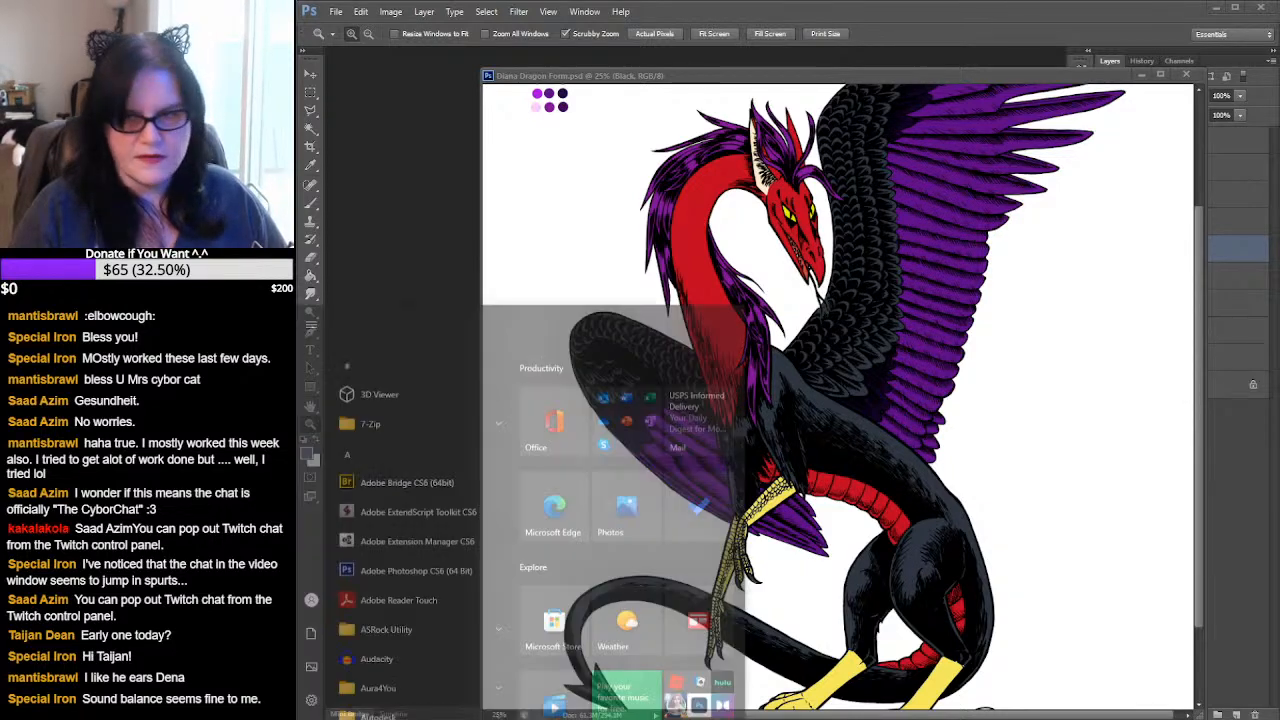
pyautogui.press('super')
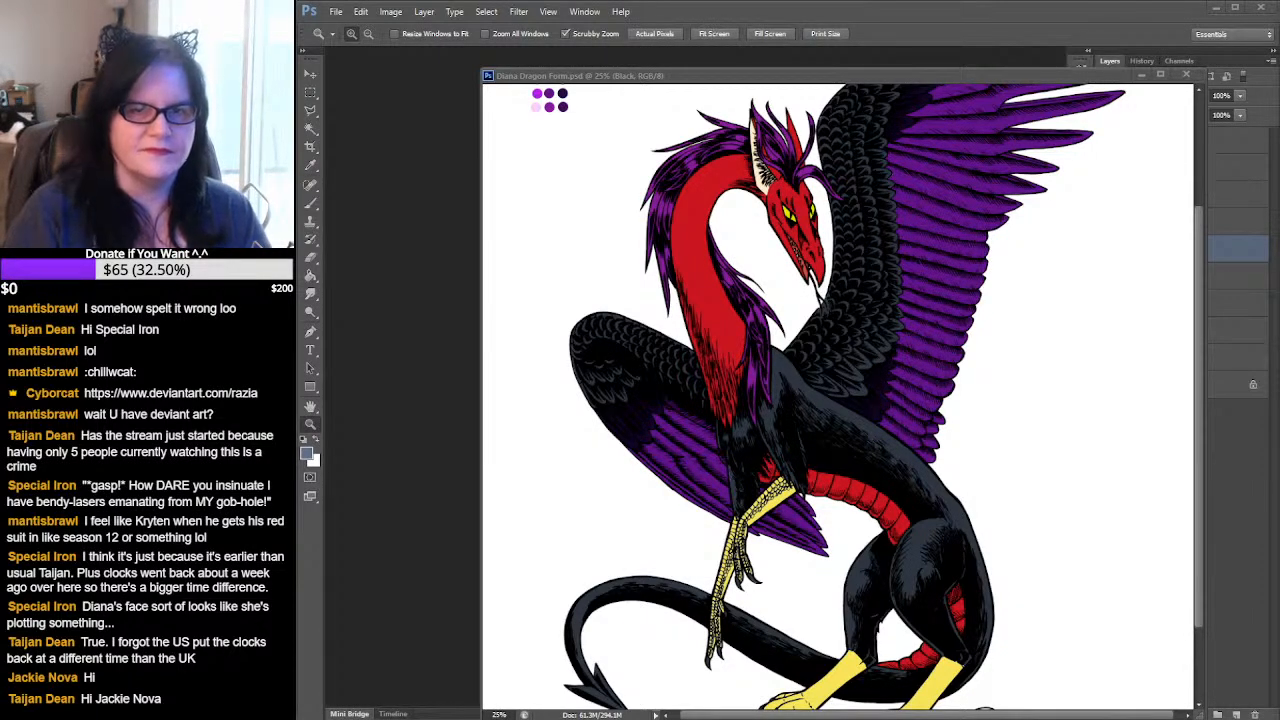
# - Reposition the dragon document window so it no longer covers the layer list
pyautogui.click(1201, 458)
pyautogui.moveTo(1202, 506); pyautogui.dragTo(1211, 542)
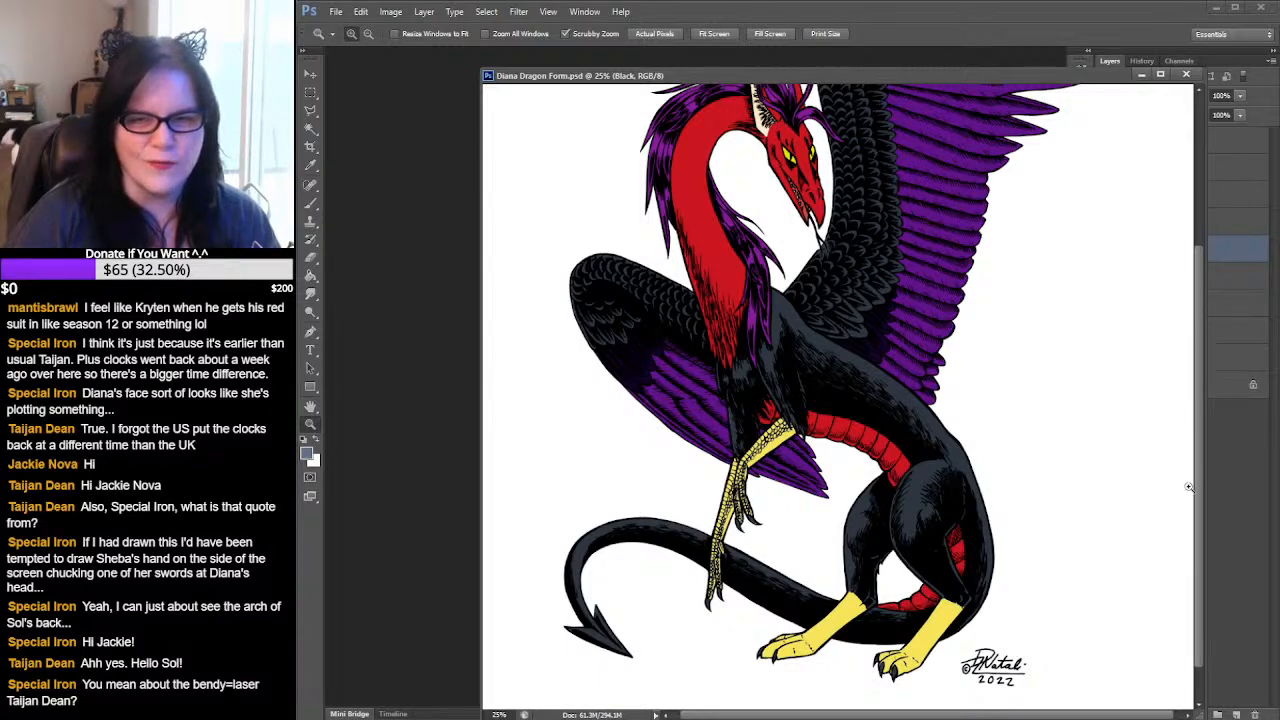
pyautogui.moveTo(1197, 494)
pyautogui.mouseDown()
pyautogui.moveTo(1198, 460)
pyautogui.moveTo(1201, 503)
pyautogui.mouseUp()
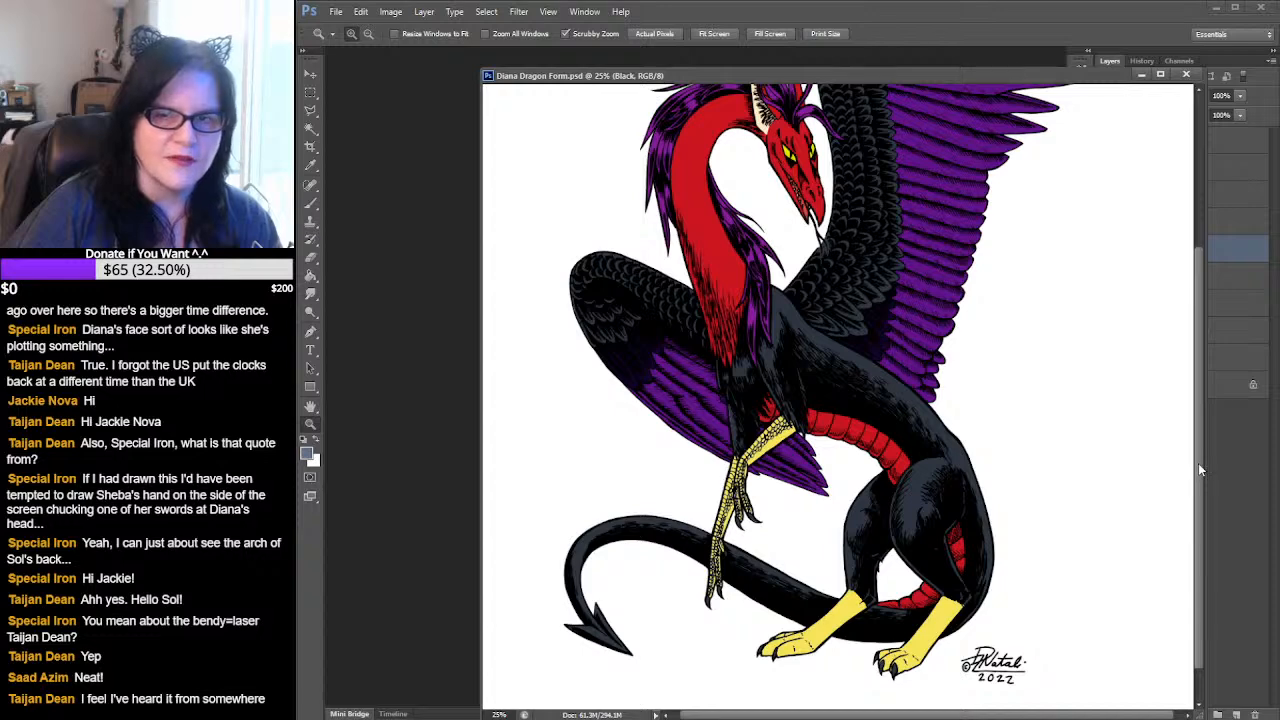
pyautogui.moveTo(1198, 463); pyautogui.dragTo(1205, 430)
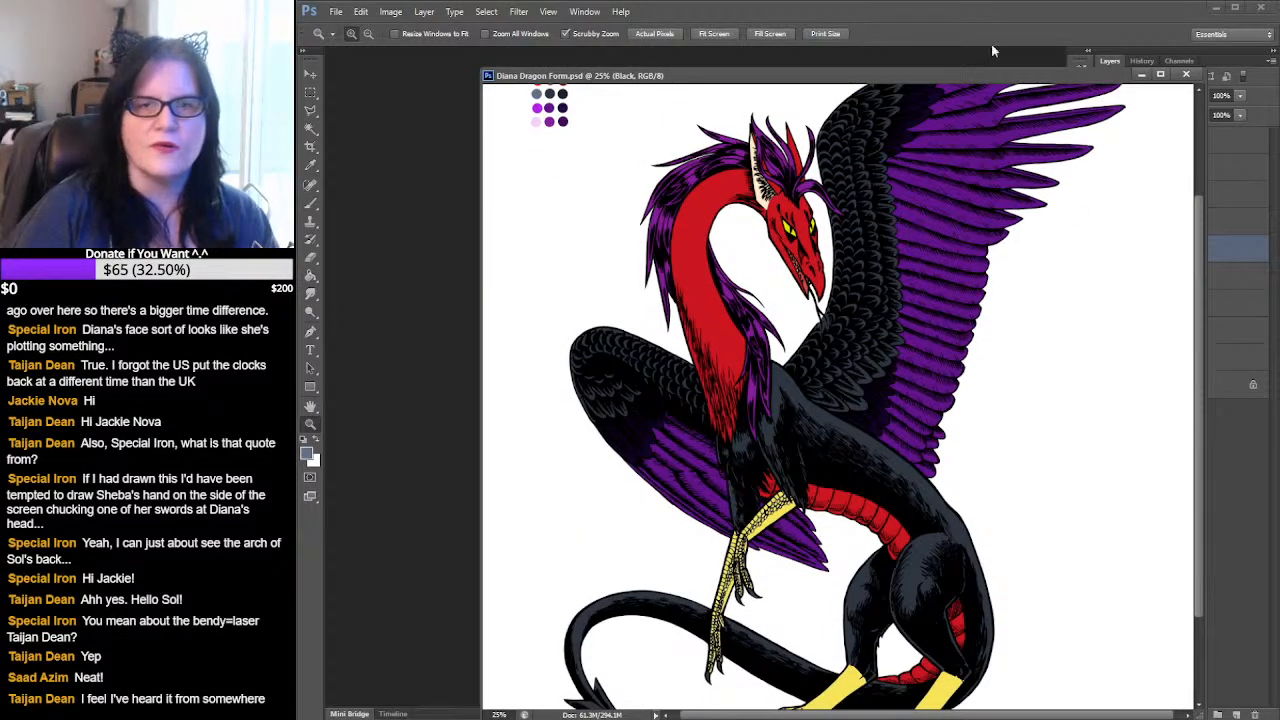
pyautogui.moveTo(1036, 79); pyautogui.dragTo(885, 65)
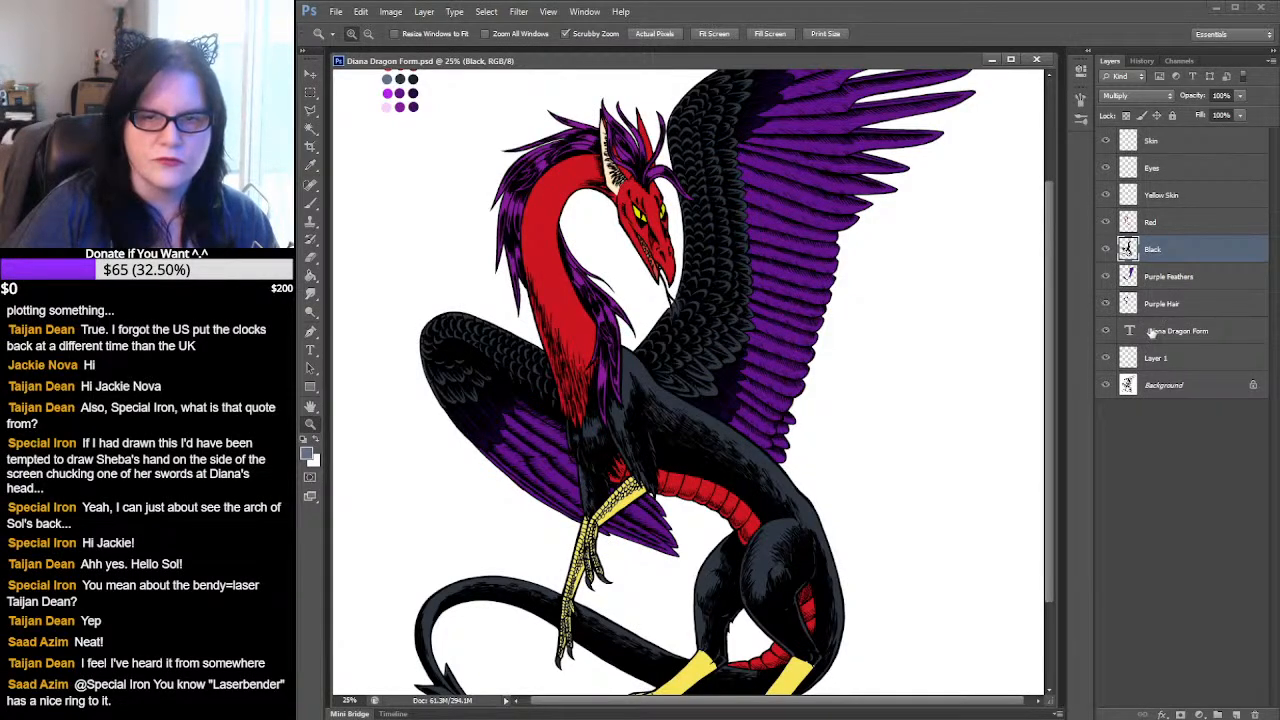
pyautogui.moveTo(1049, 323)
pyautogui.mouseDown()
pyautogui.moveTo(1048, 250)
pyautogui.moveTo(1053, 323)
pyautogui.mouseUp()
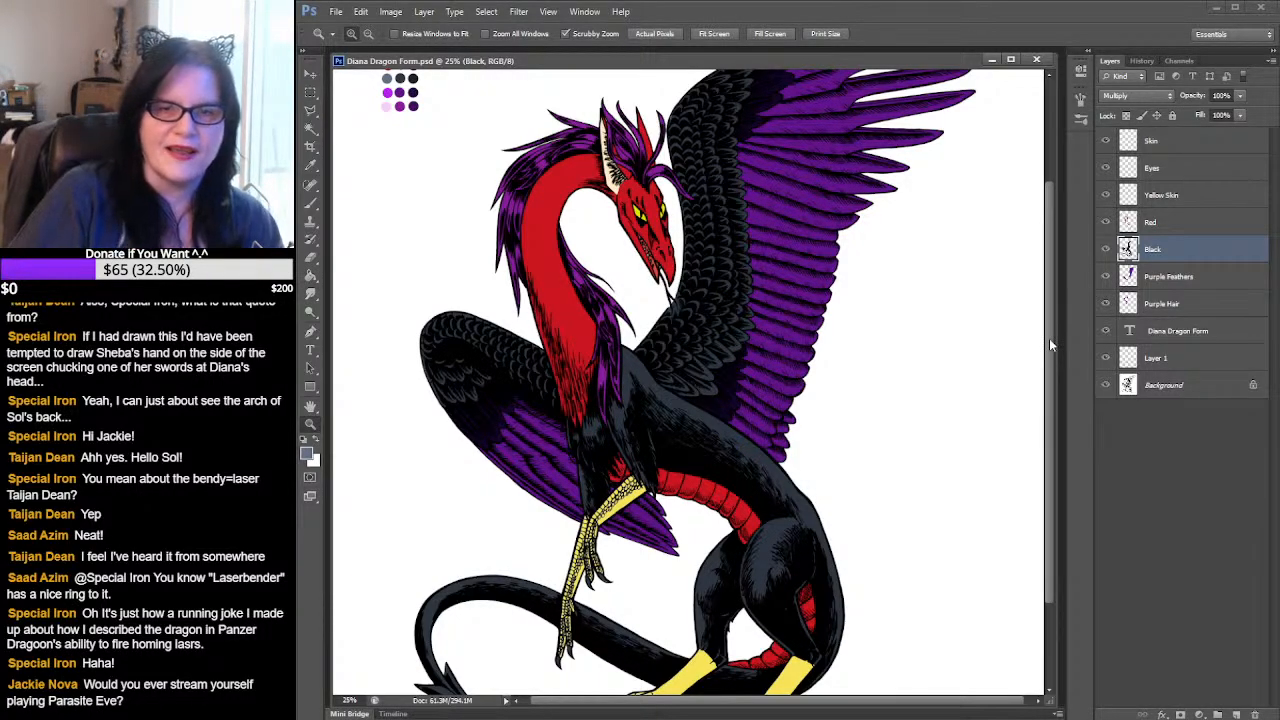
# - Make the Purple Hair layer active and hide the six layers above it, from Purple Feathers up to Skin
pyautogui.click(1163, 309)
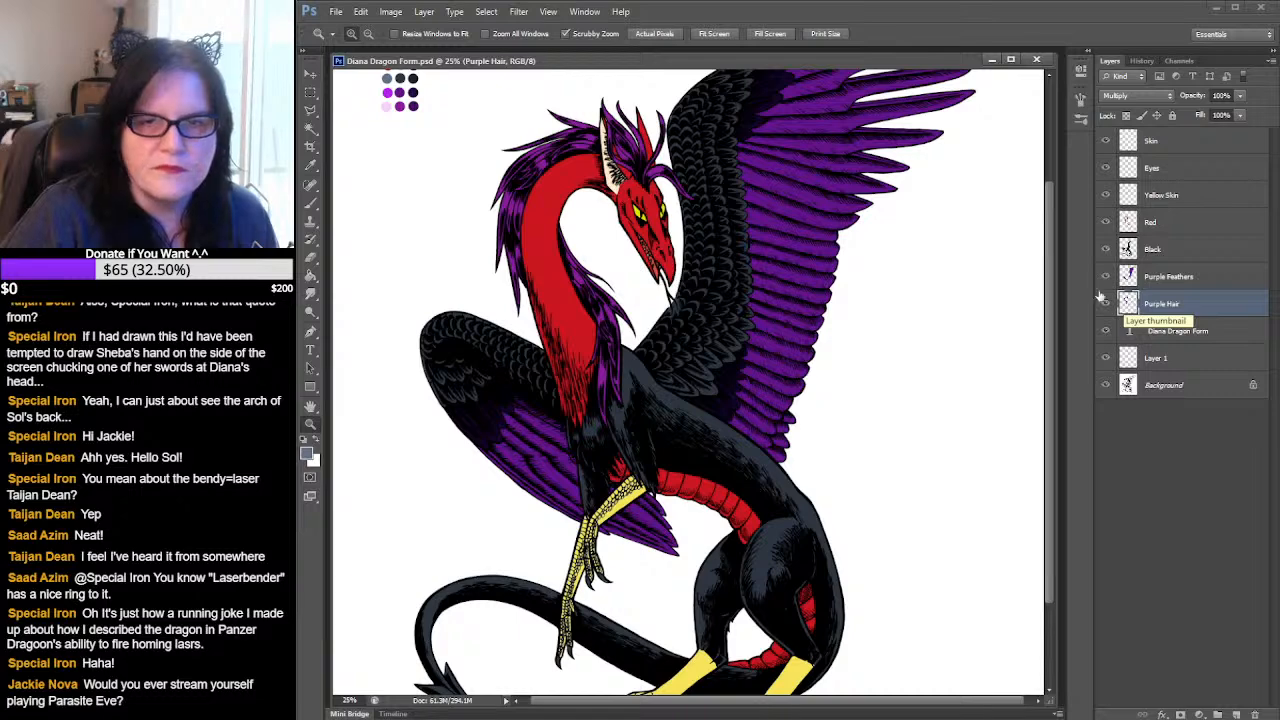
pyautogui.moveTo(1108, 238); pyautogui.dragTo(1108, 143)
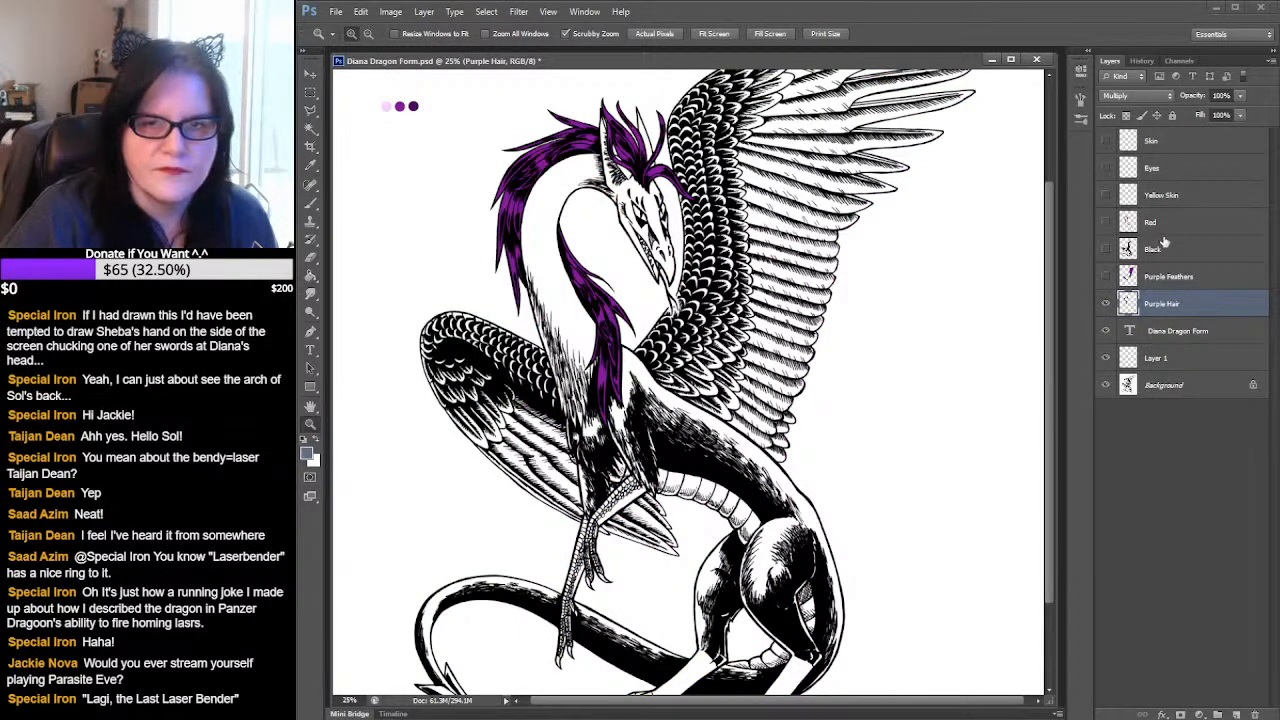
# - Load the painted areas of the Purple Hair layer as a selection around the dragon's mane
pyautogui.keyDown('ctrl'); pyautogui.click(1127, 304); pyautogui.keyUp('ctrl')
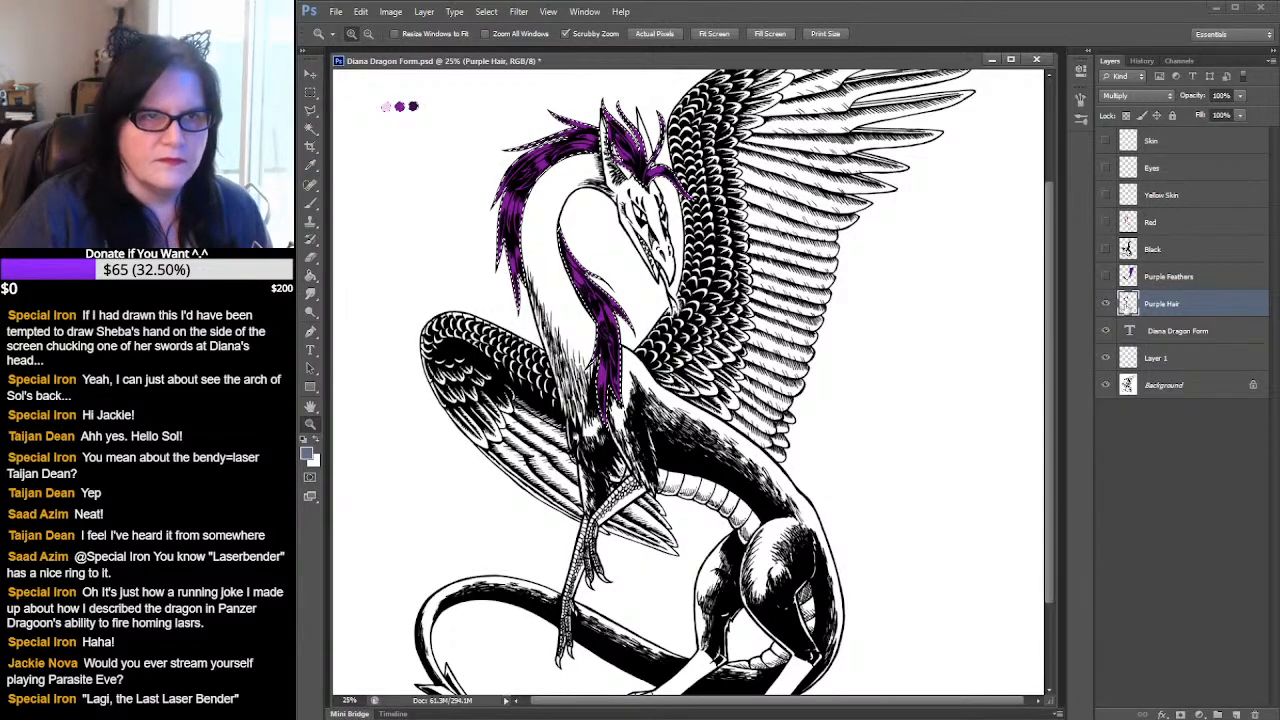
pyautogui.hotkey('ctrl', 'd')
pyautogui.click(578, 263)
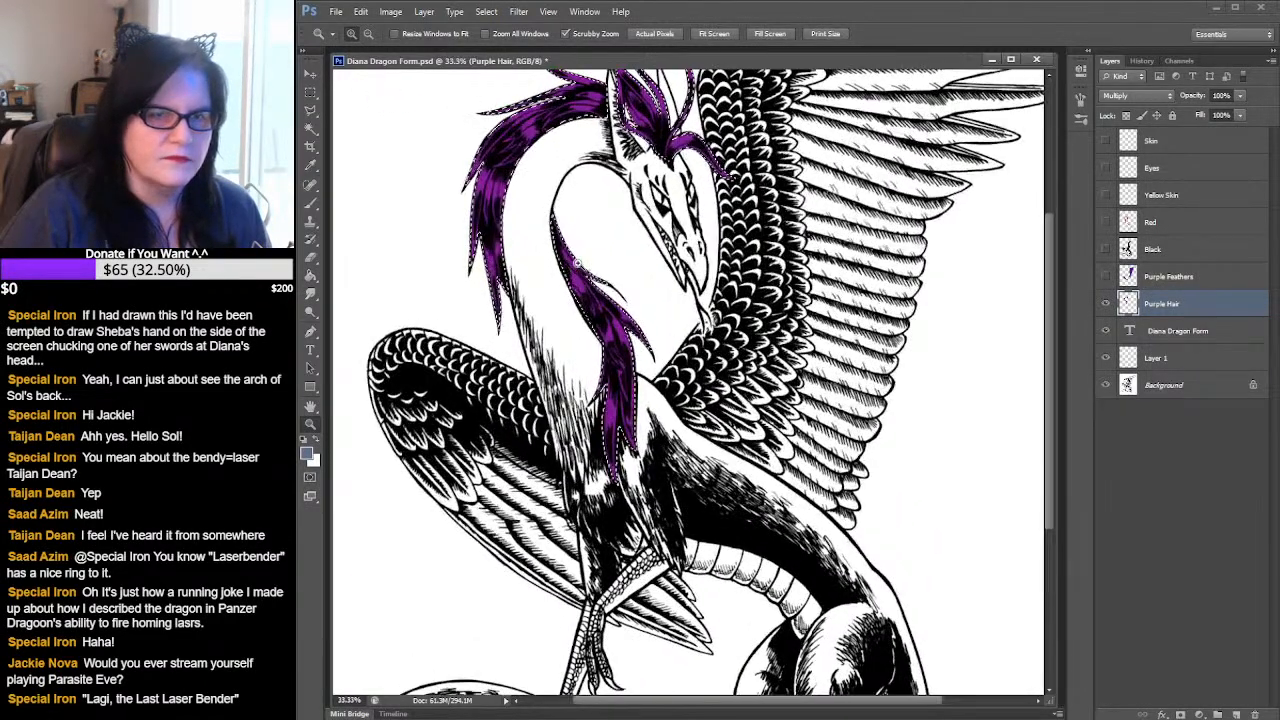
pyautogui.click(578, 263)
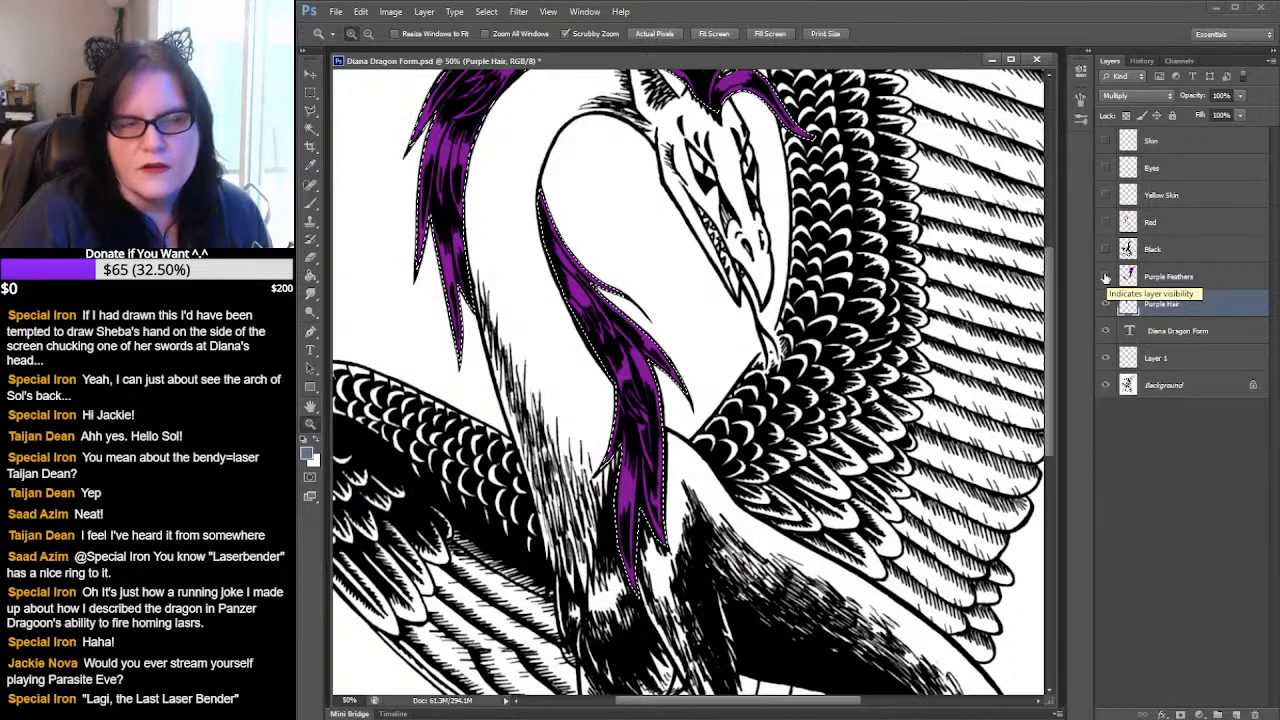
pyautogui.moveTo(1051, 300); pyautogui.dragTo(1052, 251)
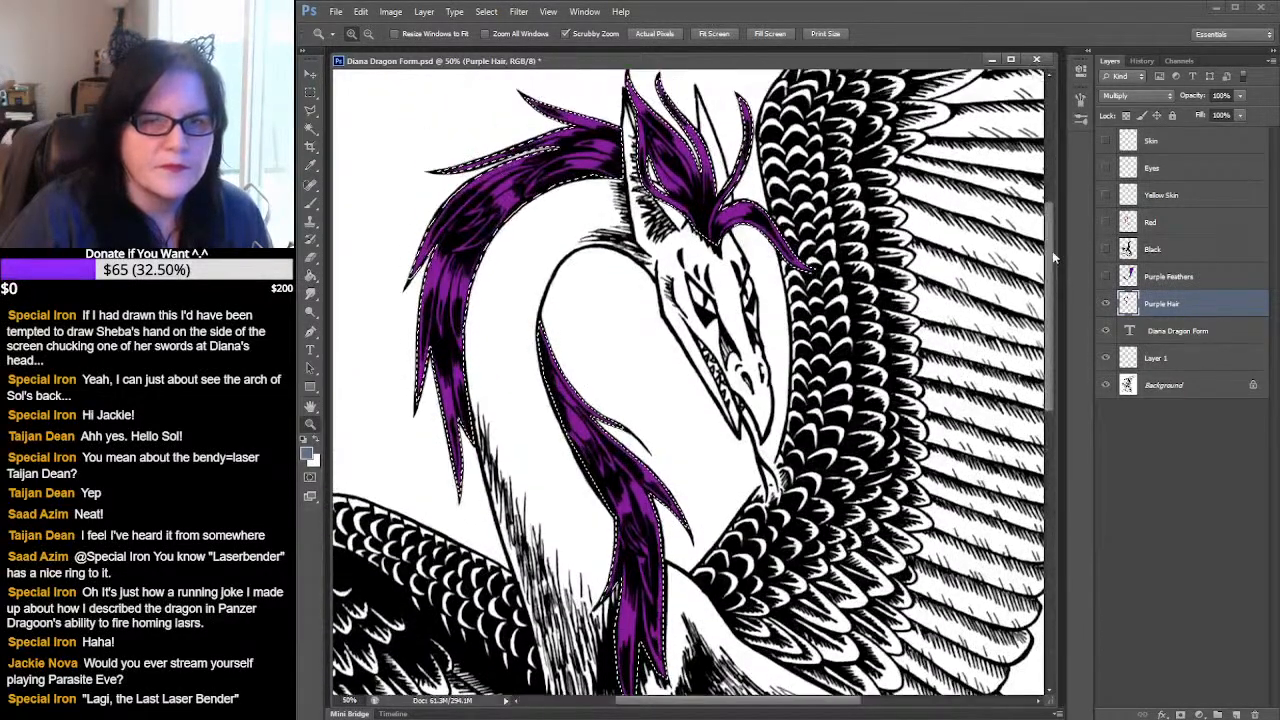
# - Show the Red layer again beside the selected mane and choose the Brush tool
pyautogui.click(1106, 223)
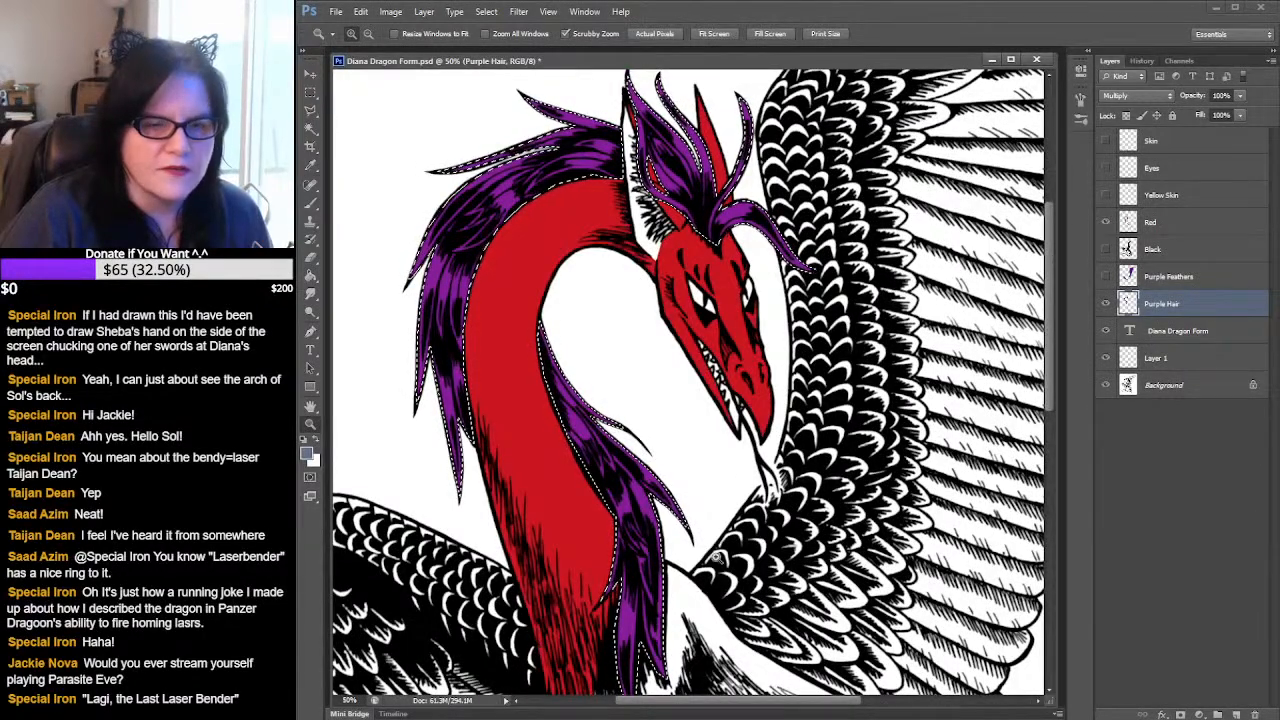
pyautogui.moveTo(713, 704); pyautogui.dragTo(681, 706)
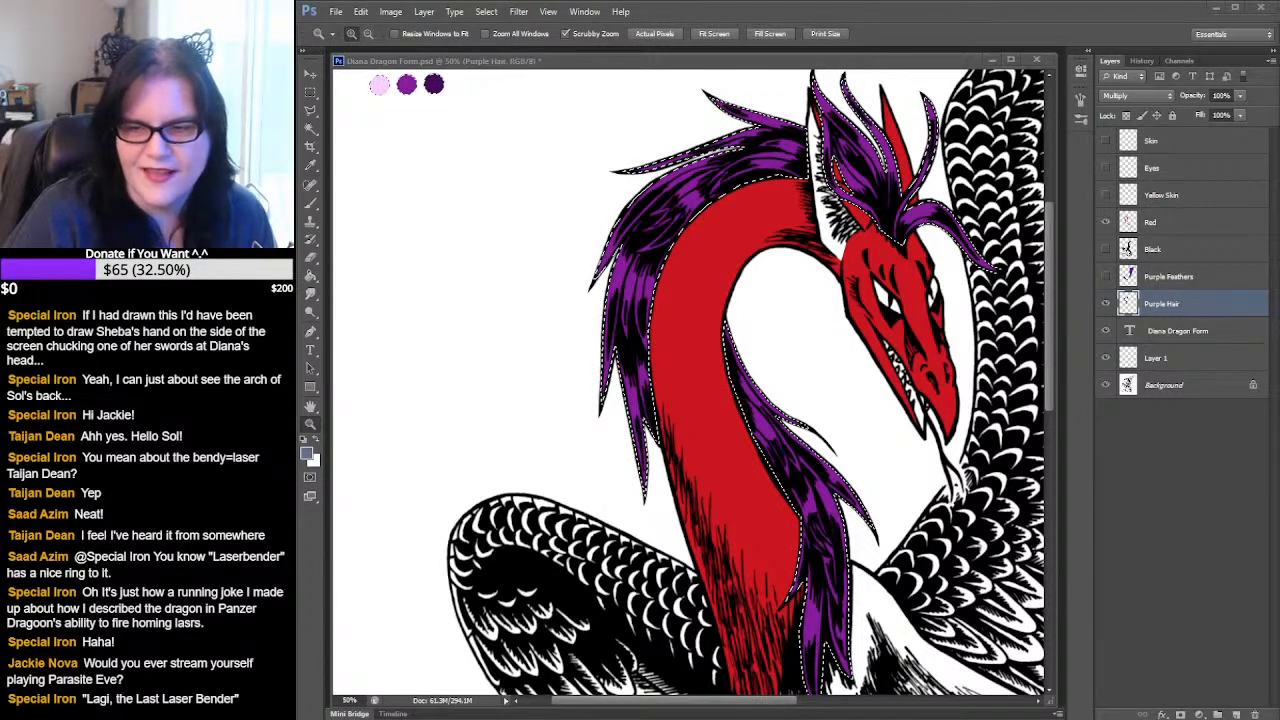
pyautogui.hotkey('ctrl', 'd')
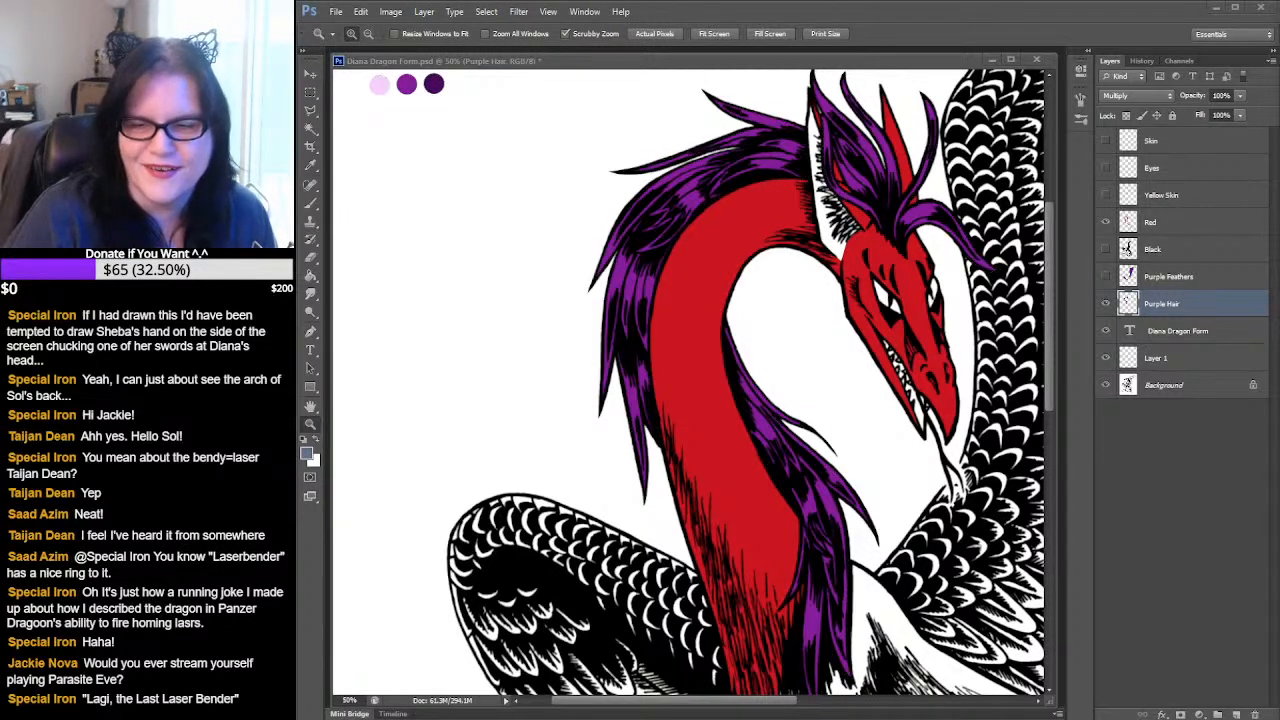
pyautogui.click(896, 63)
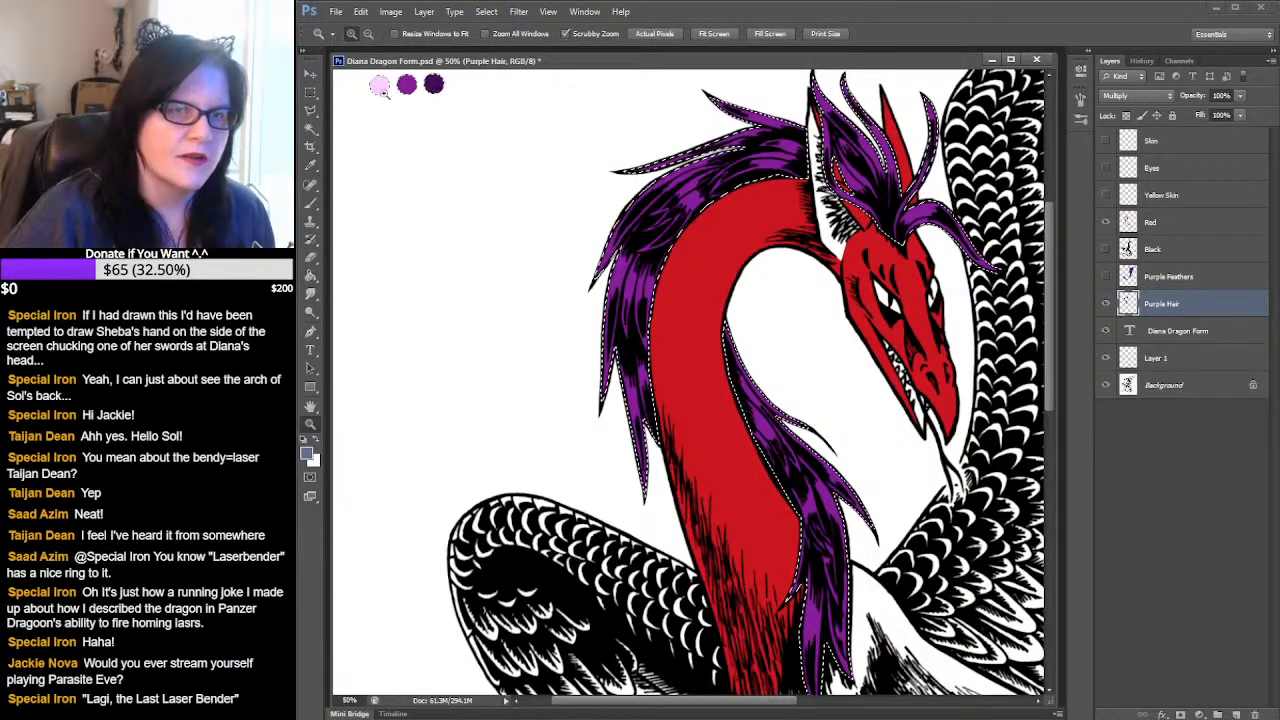
pyautogui.moveTo(310, 203); pyautogui.dragTo(355, 203)
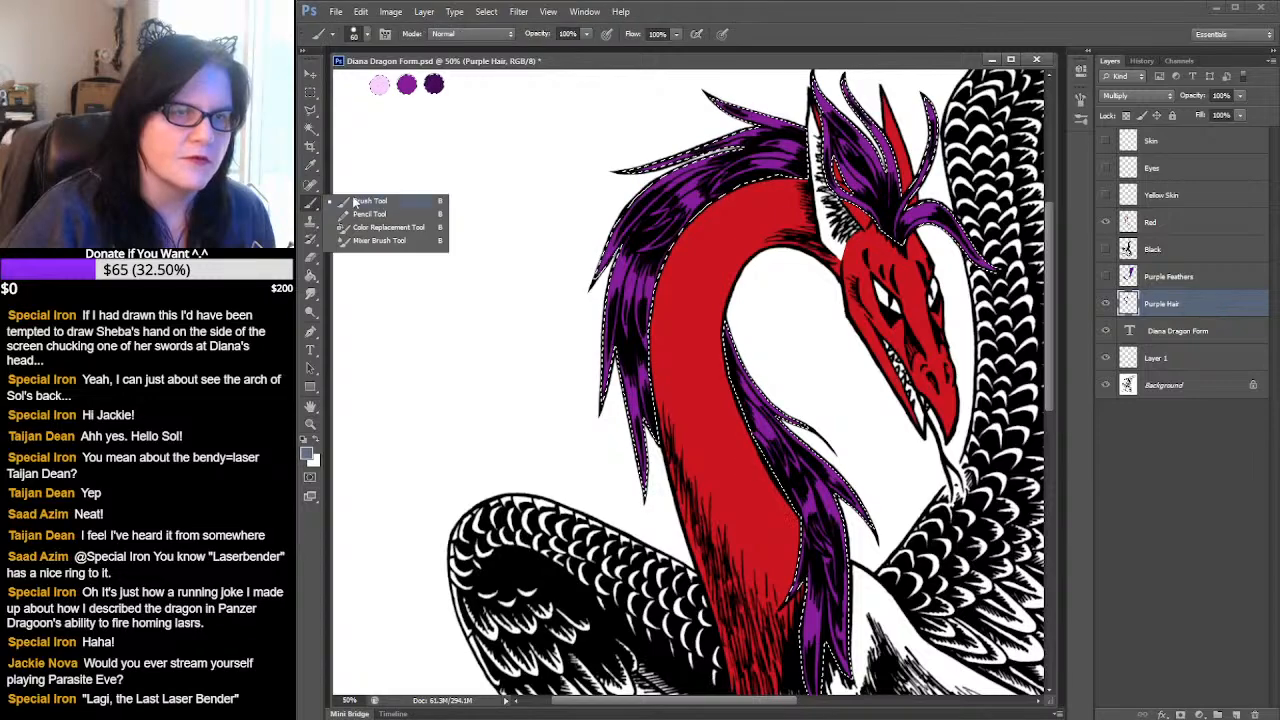
# - Sample the dark purple swatch as the painting colour and set the brush to the 32 px hard round preset
pyautogui.click(310, 167)
pyautogui.click(433, 84)
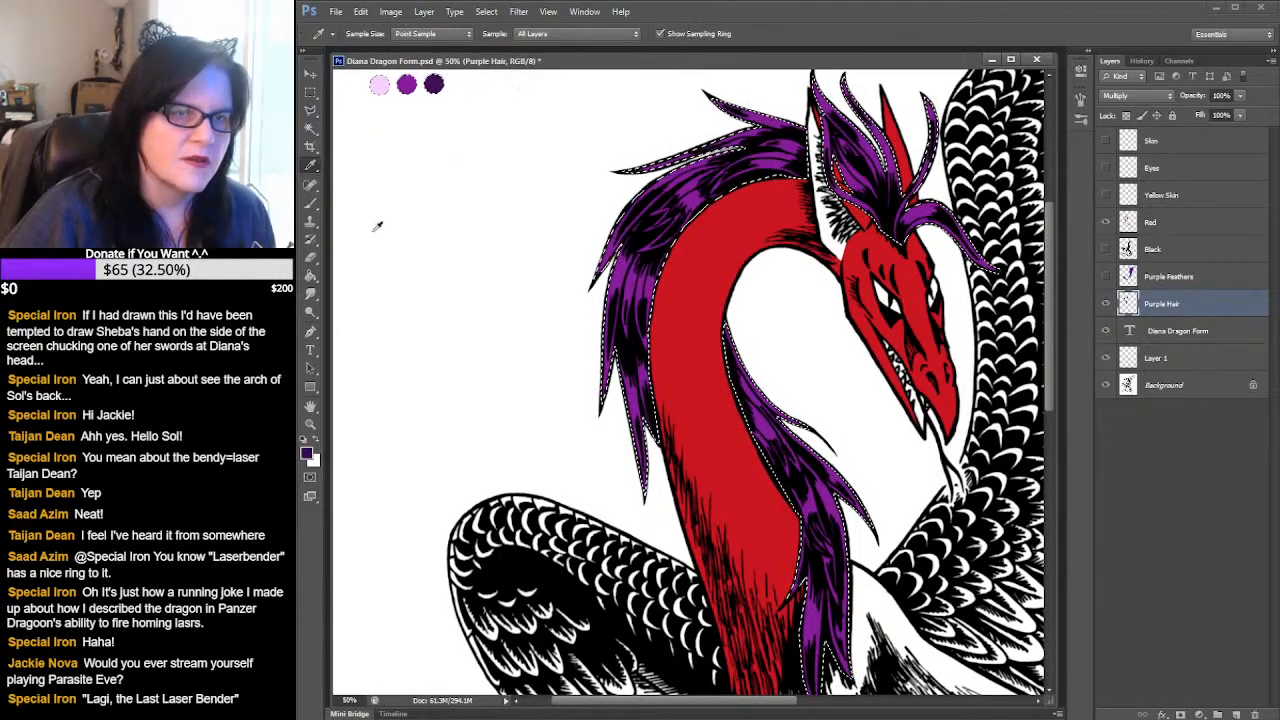
pyautogui.press('b')
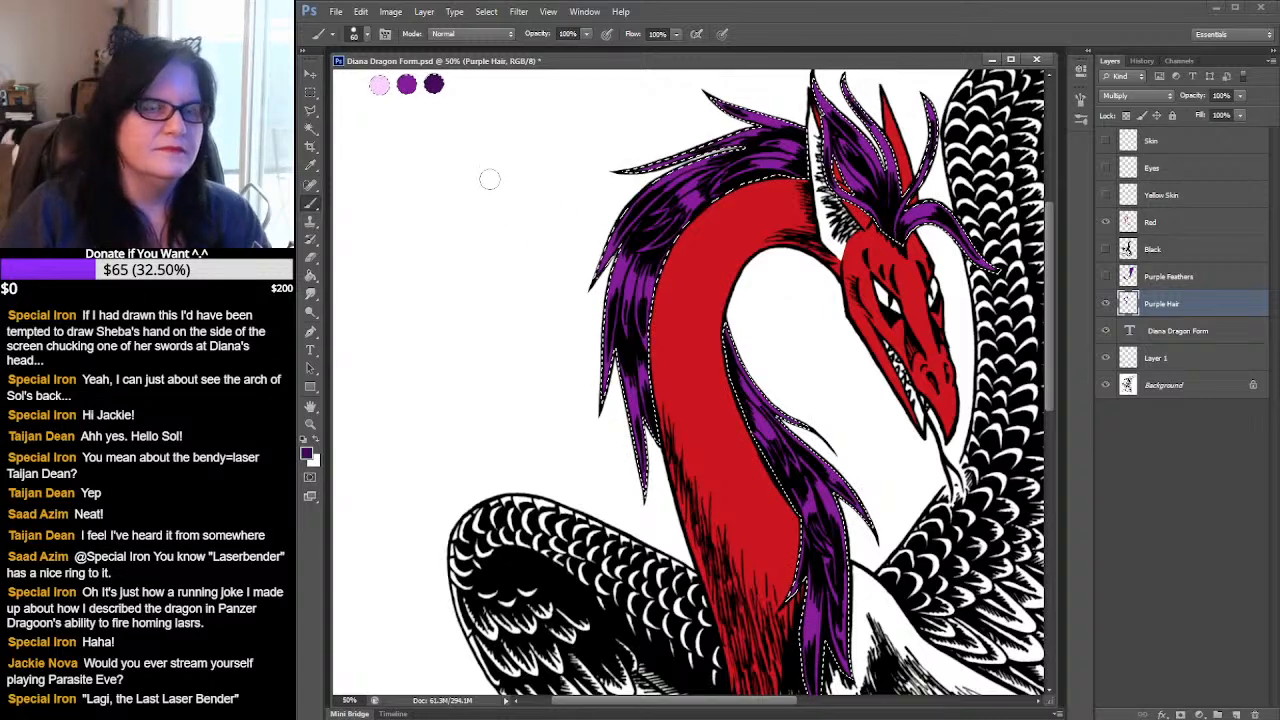
pyautogui.click(367, 34)
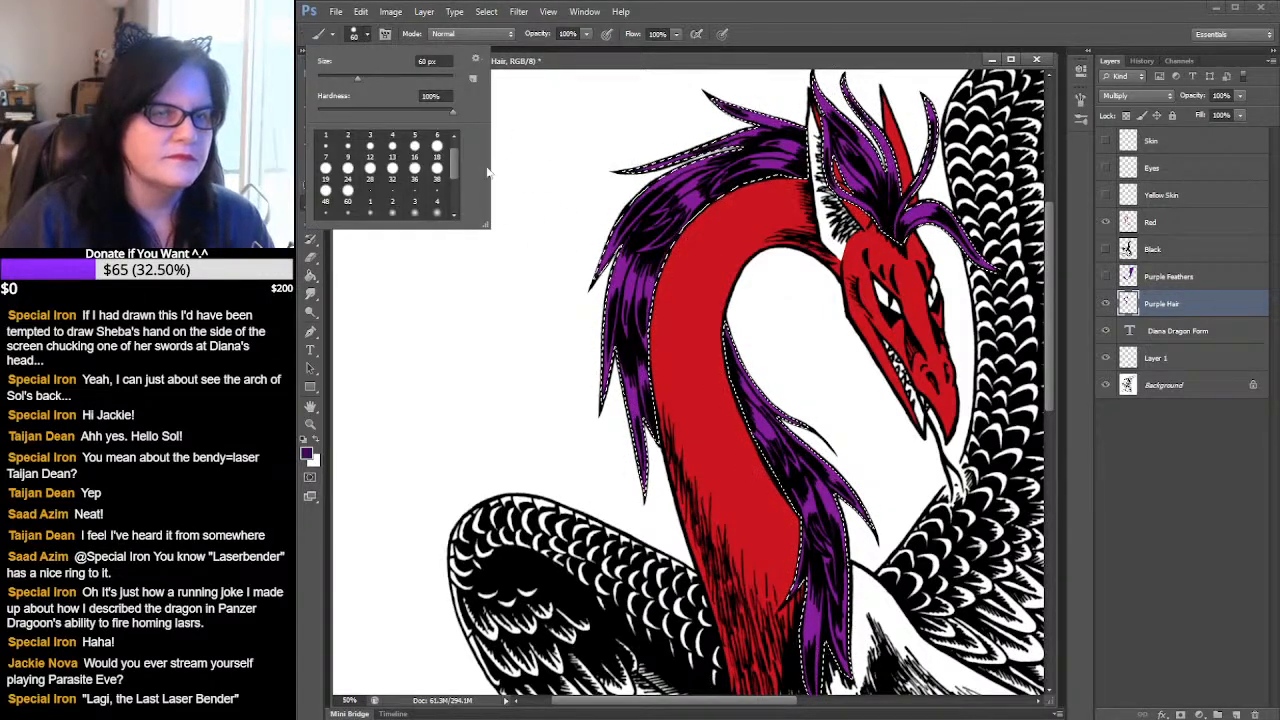
pyautogui.moveTo(458, 163); pyautogui.dragTo(457, 152)
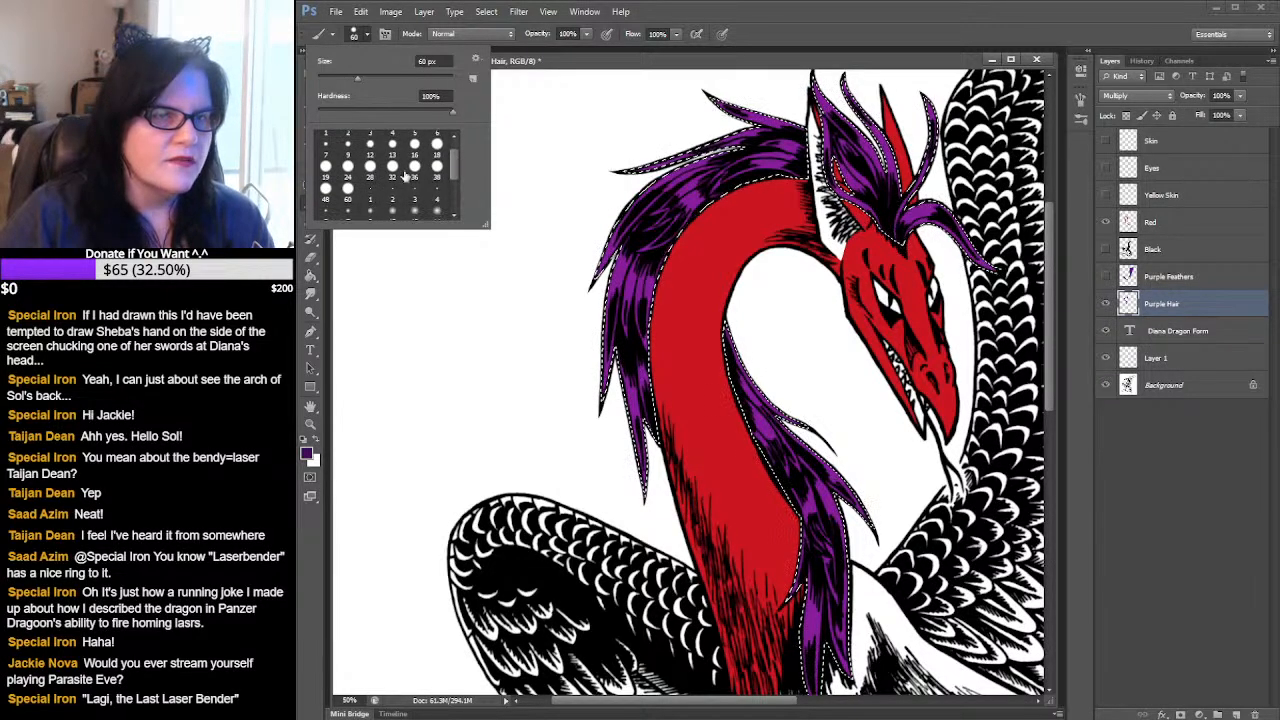
pyautogui.click(392, 170)
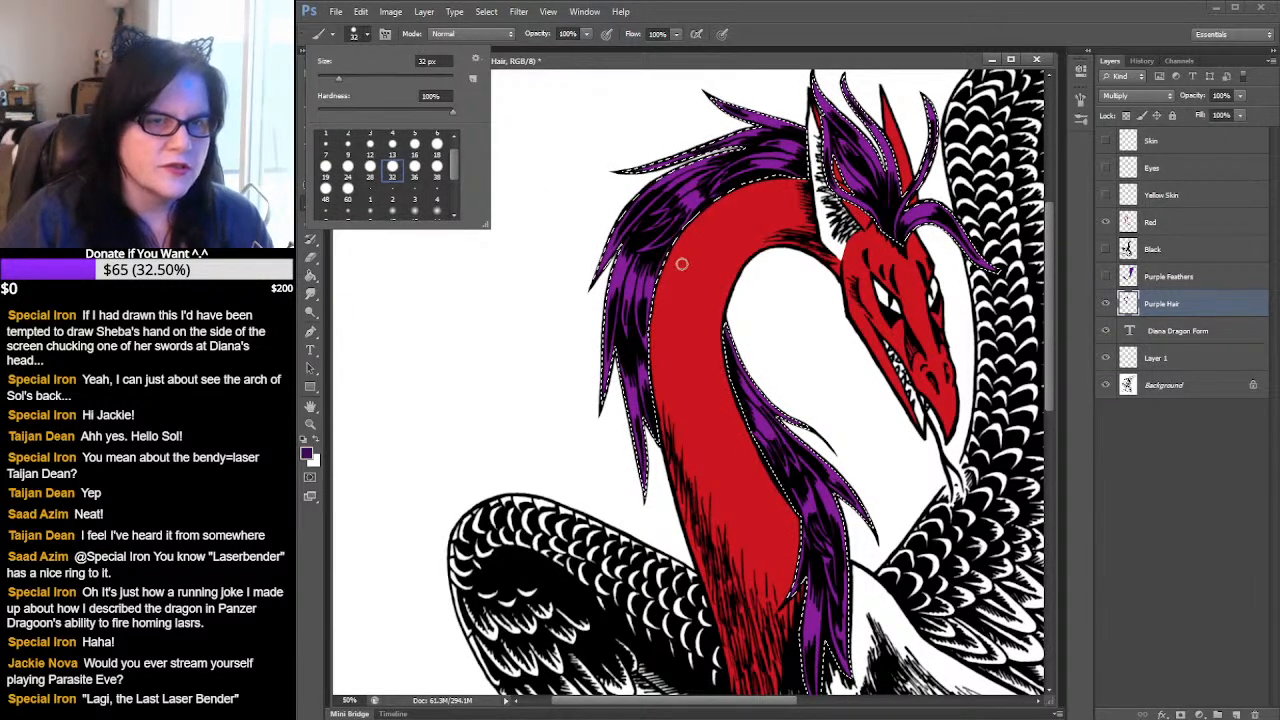
pyautogui.click(603, 305)
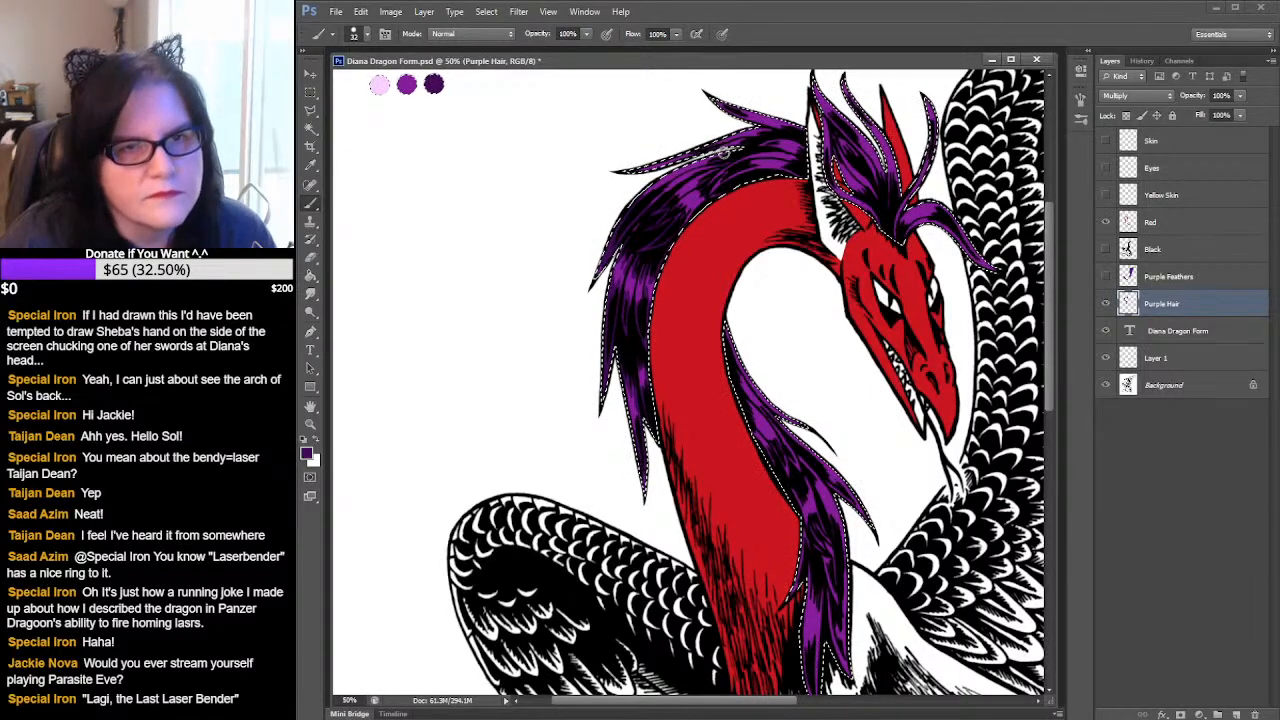
# - Paint dark purple shading into the upper mane behind the dragon's ear at 100% zoom
pyautogui.click(310, 424)
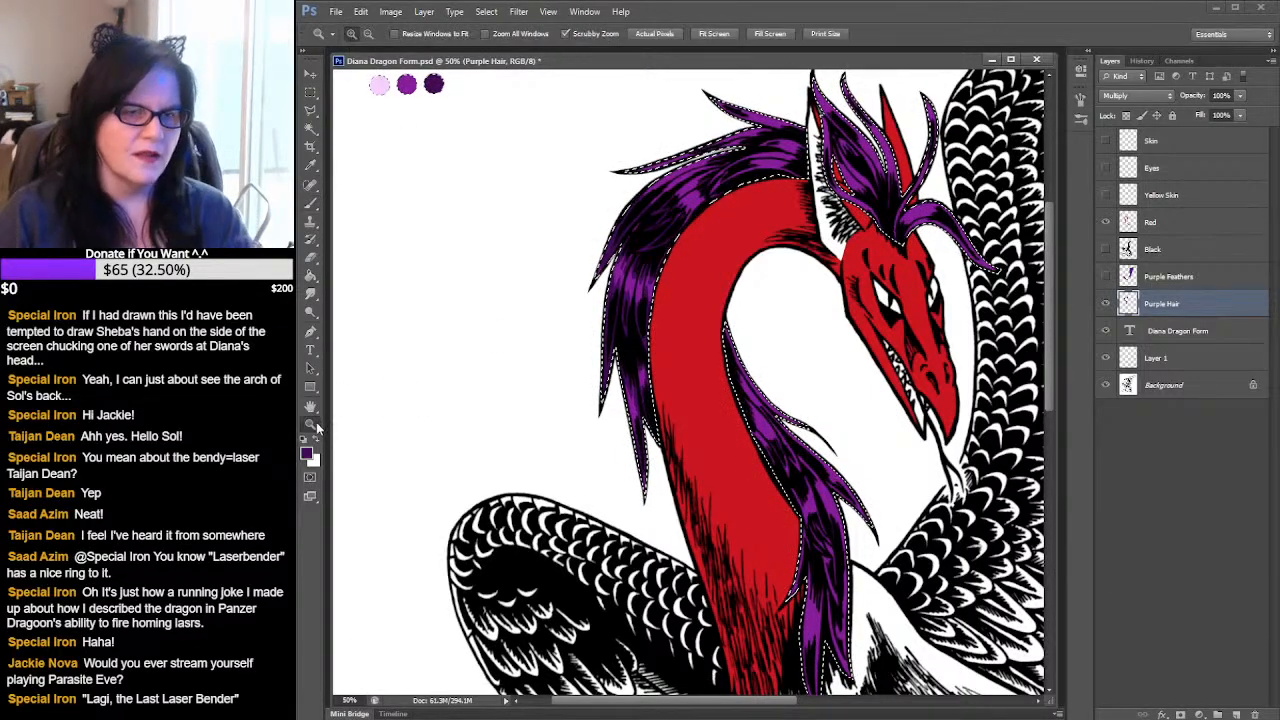
pyautogui.click(752, 196)
pyautogui.click(750, 195)
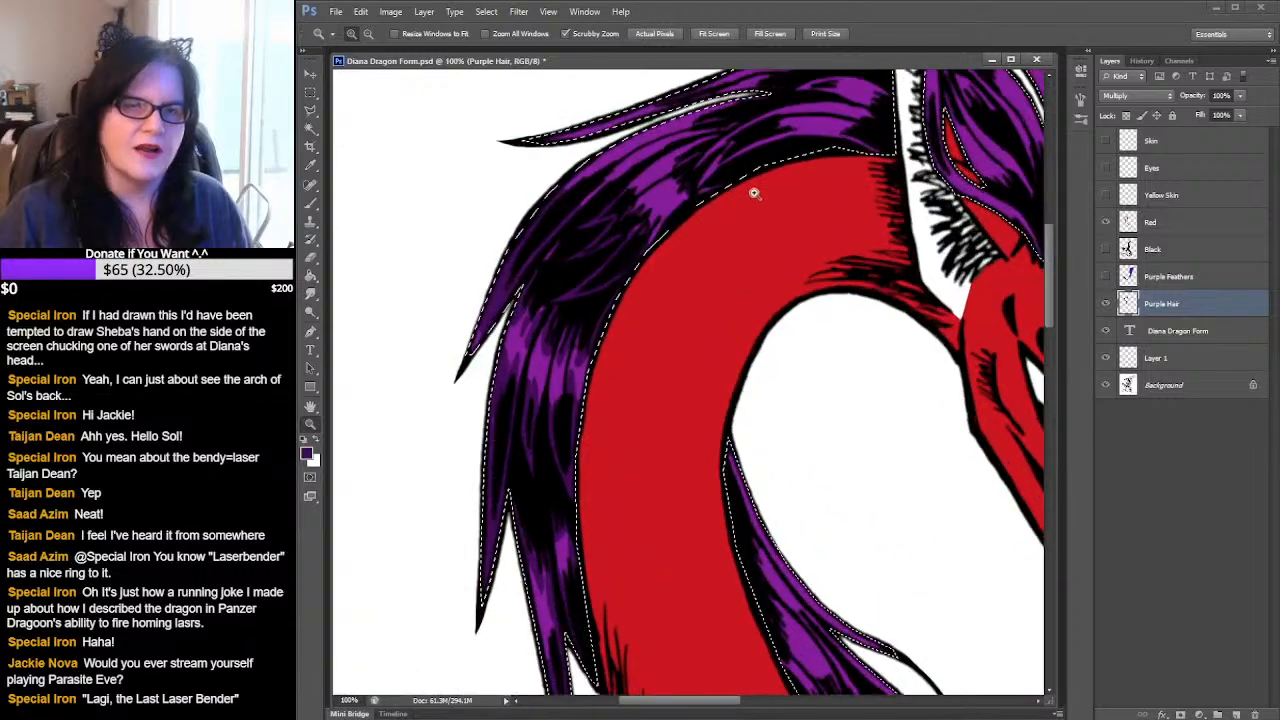
pyautogui.moveTo(754, 191); pyautogui.dragTo(702, 286)
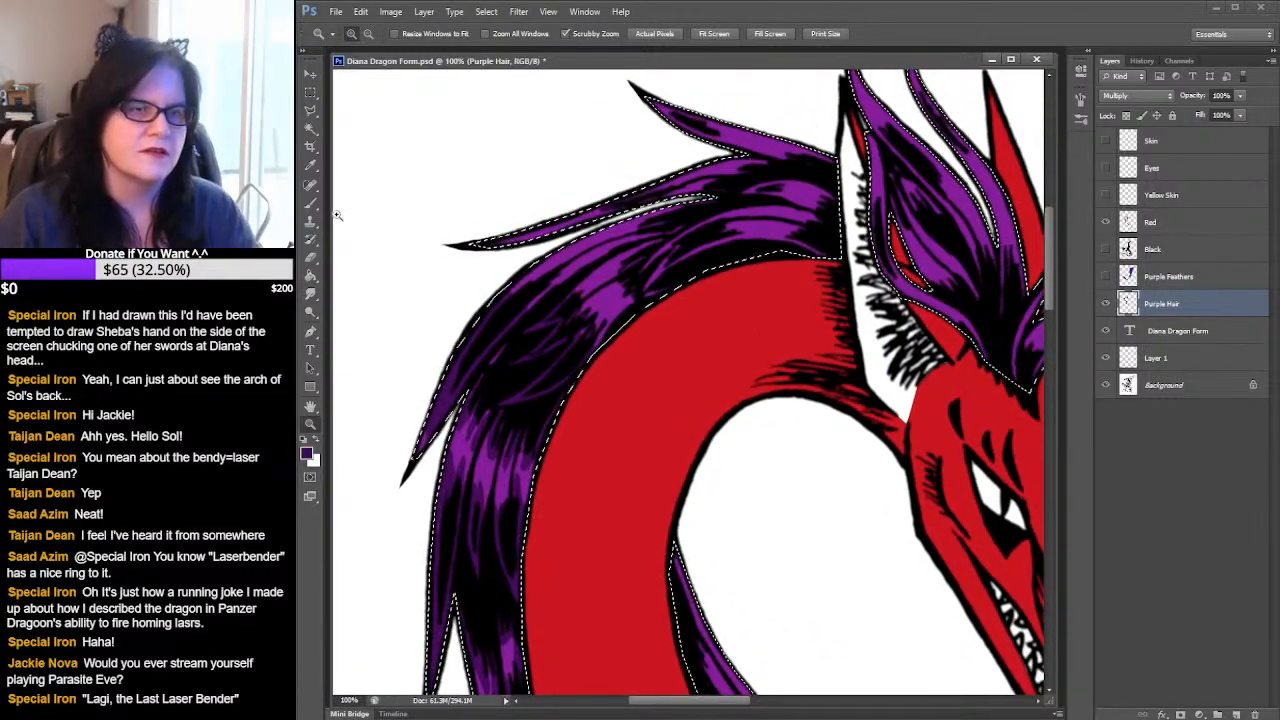
pyautogui.press('b')
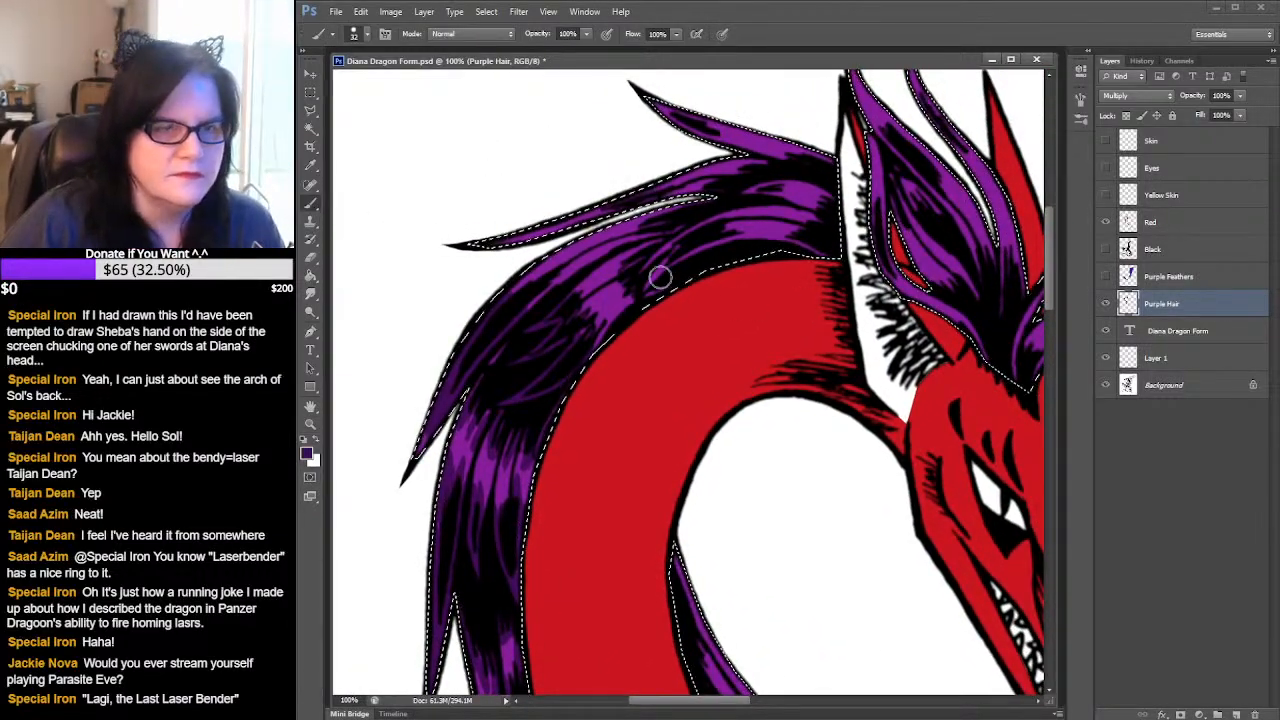
pyautogui.moveTo(510, 289)
pyautogui.mouseDown()
pyautogui.moveTo(599, 272)
pyautogui.moveTo(543, 291)
pyautogui.moveTo(590, 255)
pyautogui.moveTo(553, 302)
pyautogui.moveTo(591, 268)
pyautogui.moveTo(555, 312)
pyautogui.moveTo(601, 280)
pyautogui.moveTo(558, 317)
pyautogui.moveTo(604, 279)
pyautogui.moveTo(561, 319)
pyautogui.moveTo(597, 291)
pyautogui.moveTo(559, 334)
pyautogui.moveTo(610, 307)
pyautogui.moveTo(571, 344)
pyautogui.moveTo(609, 319)
pyautogui.moveTo(585, 360)
pyautogui.moveTo(646, 298)
pyautogui.moveTo(582, 306)
pyautogui.mouseUp()
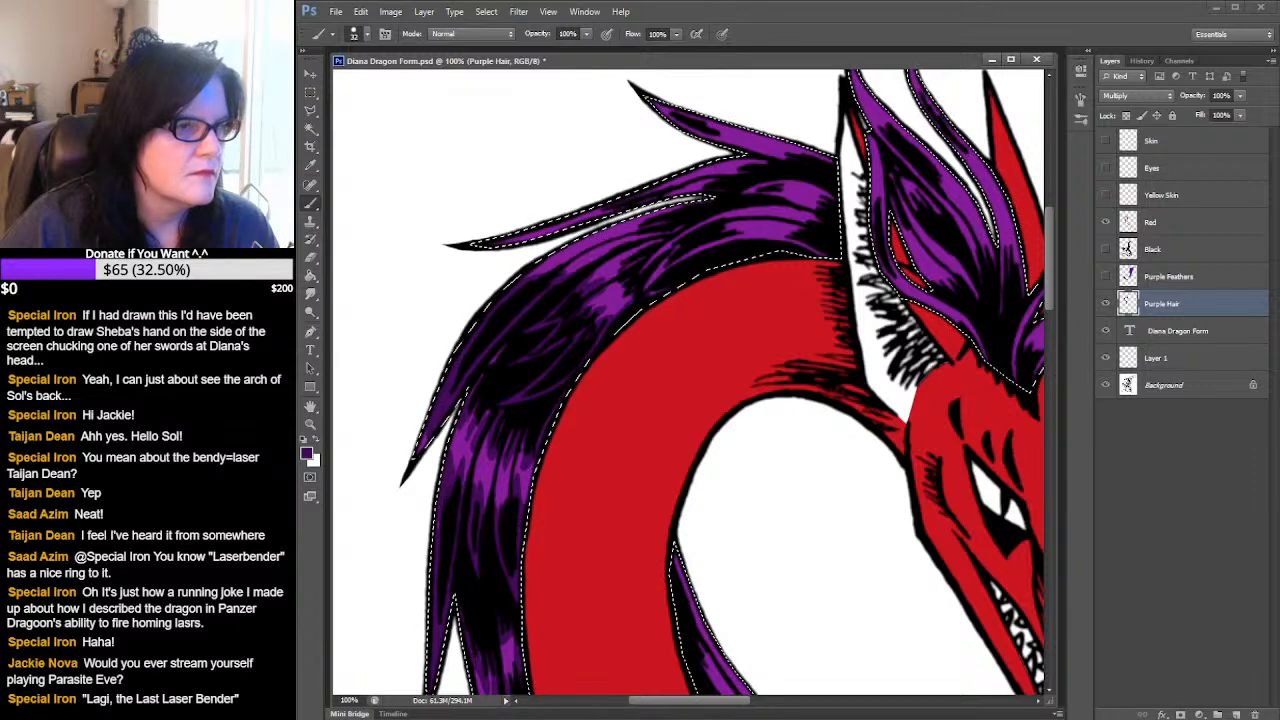
pyautogui.hotkey('ctrl', 'd')
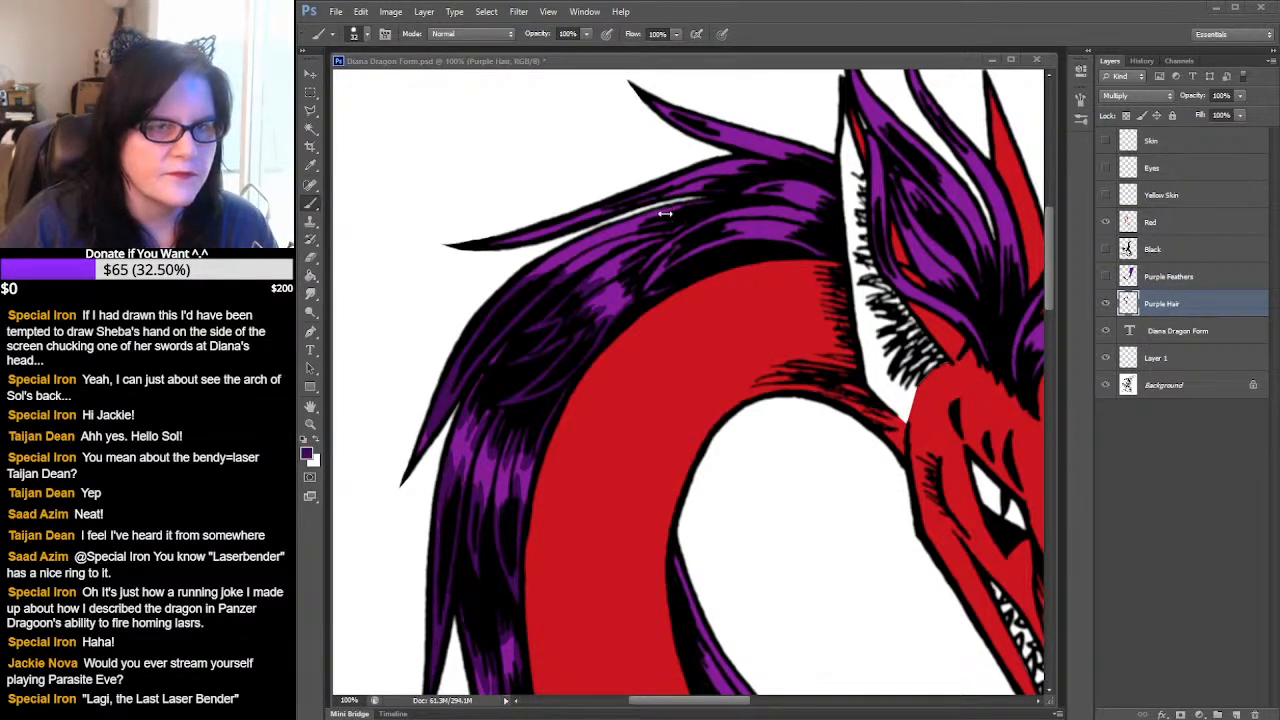
pyautogui.click(630, 227)
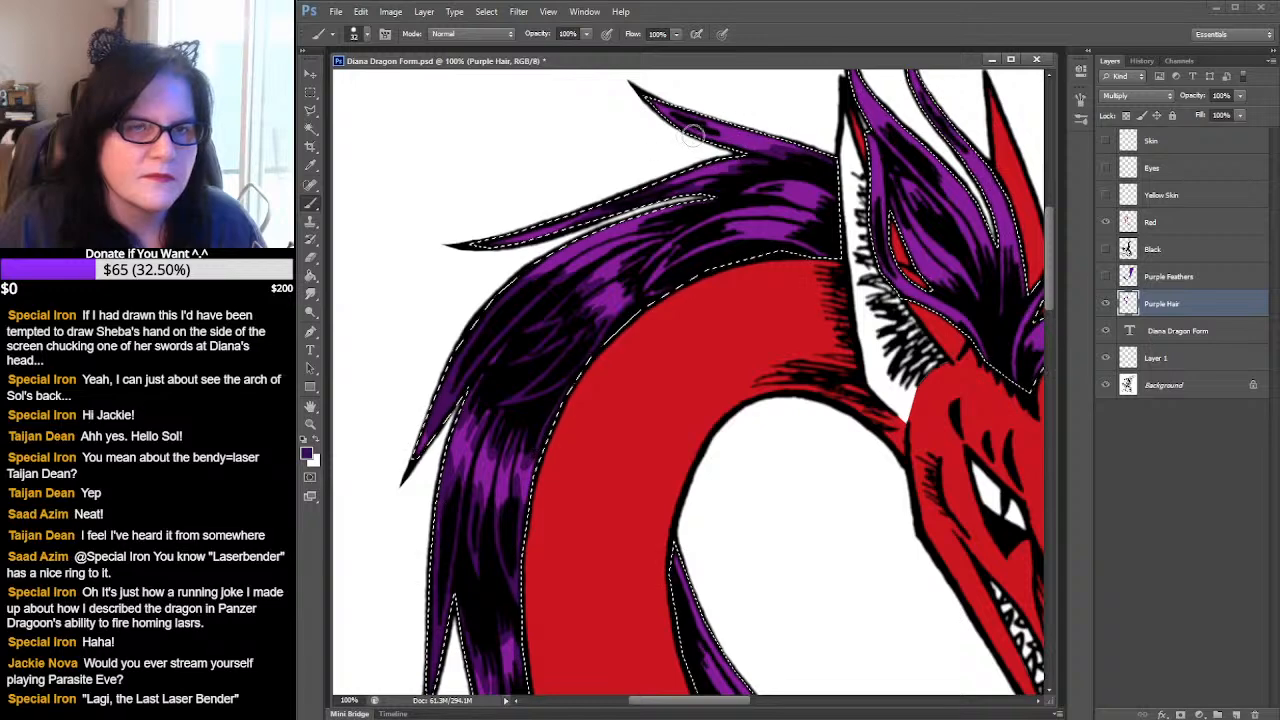
# - Sample the medium purple of the mane as the second colour and bring dark purple back to the foreground
pyautogui.click(317, 443)
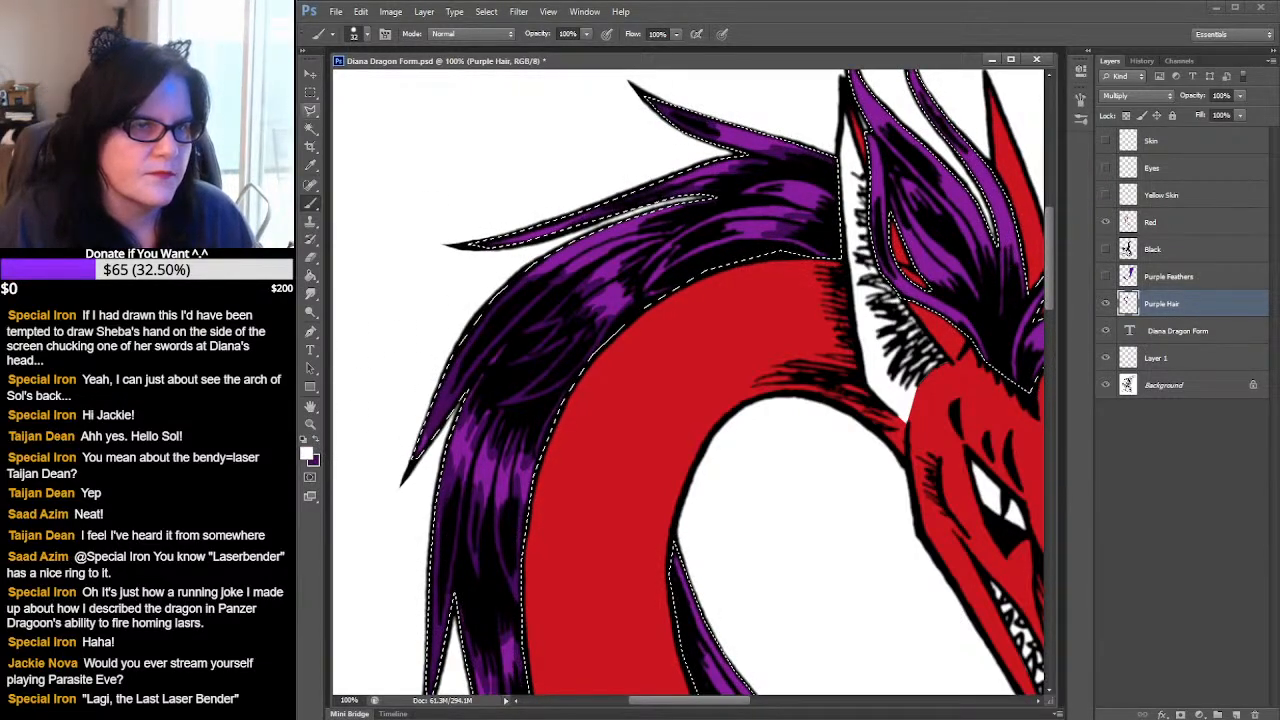
pyautogui.click(311, 165)
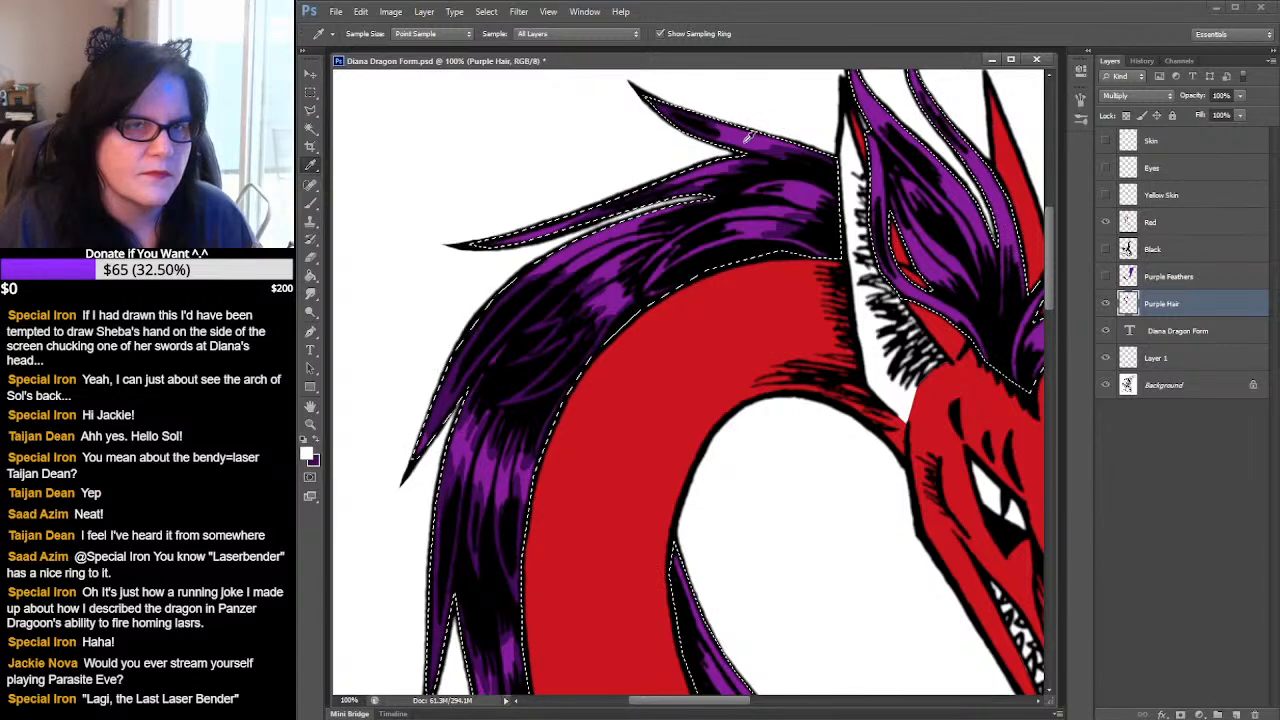
pyautogui.click(311, 202)
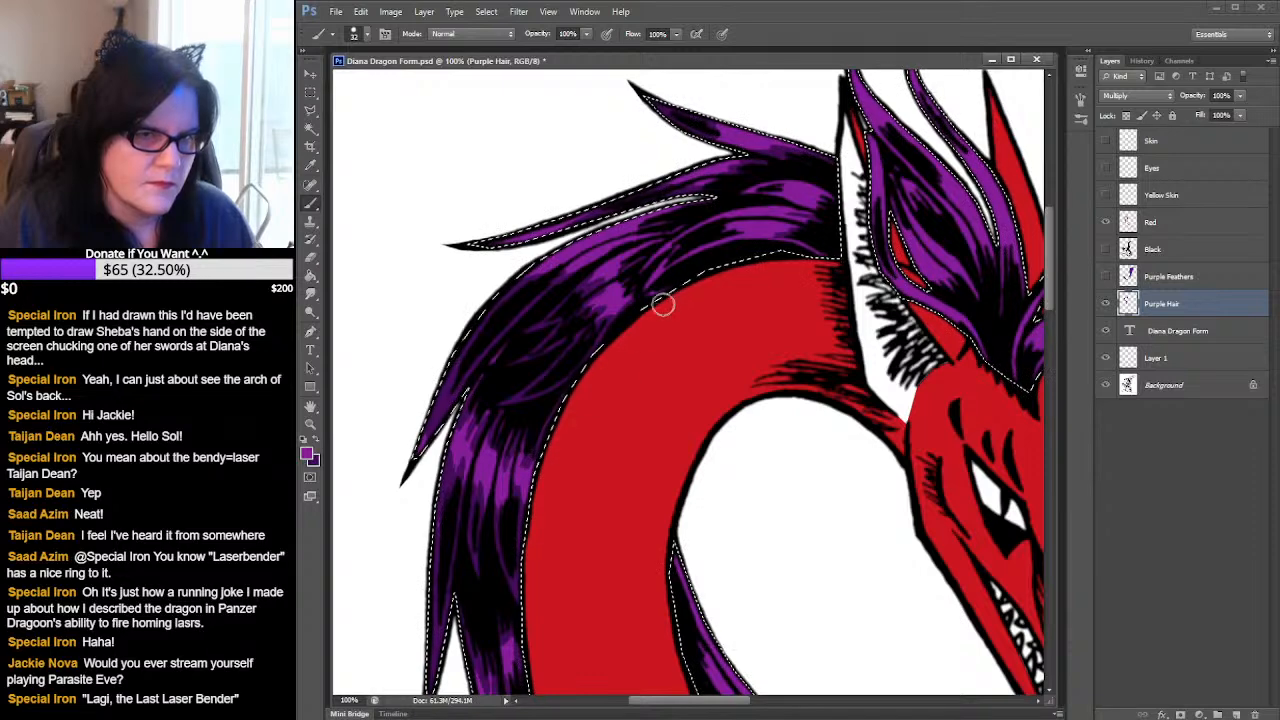
pyautogui.click(317, 439)
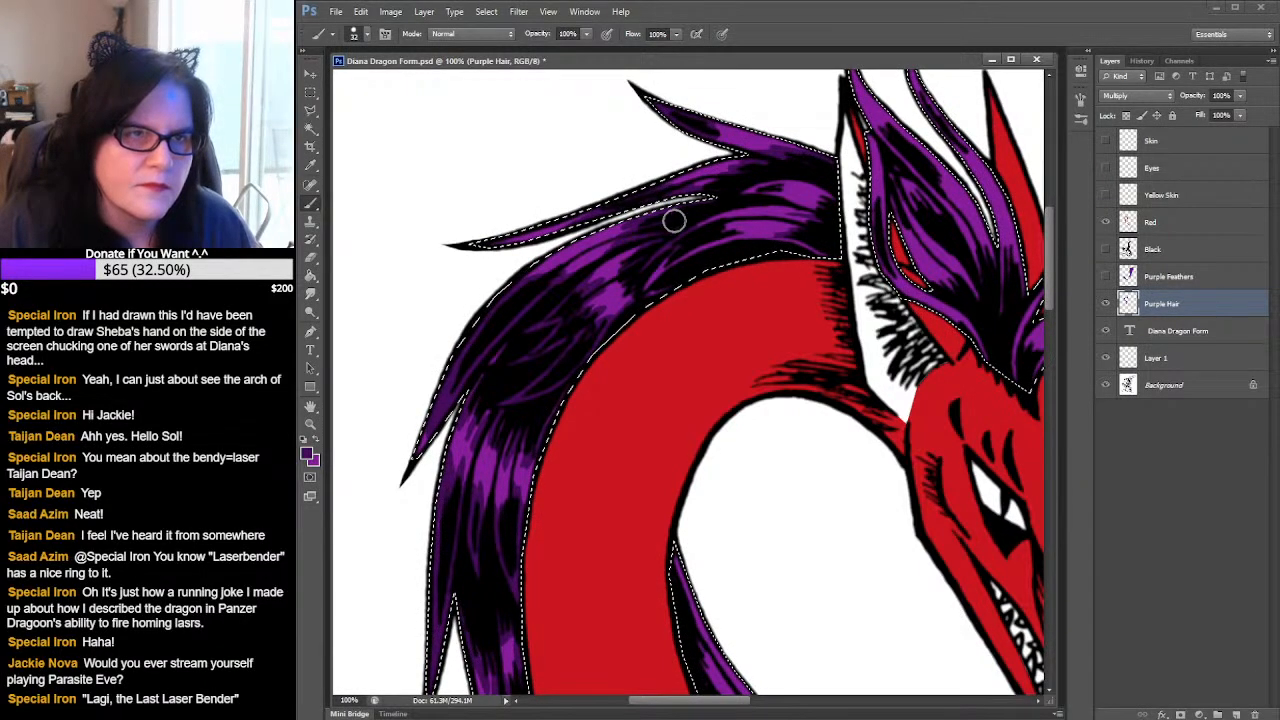
# - Set the brush to the 19 px hard round preset and paint finer dark purple shading into the mane behind the ear
pyautogui.click(366, 34)
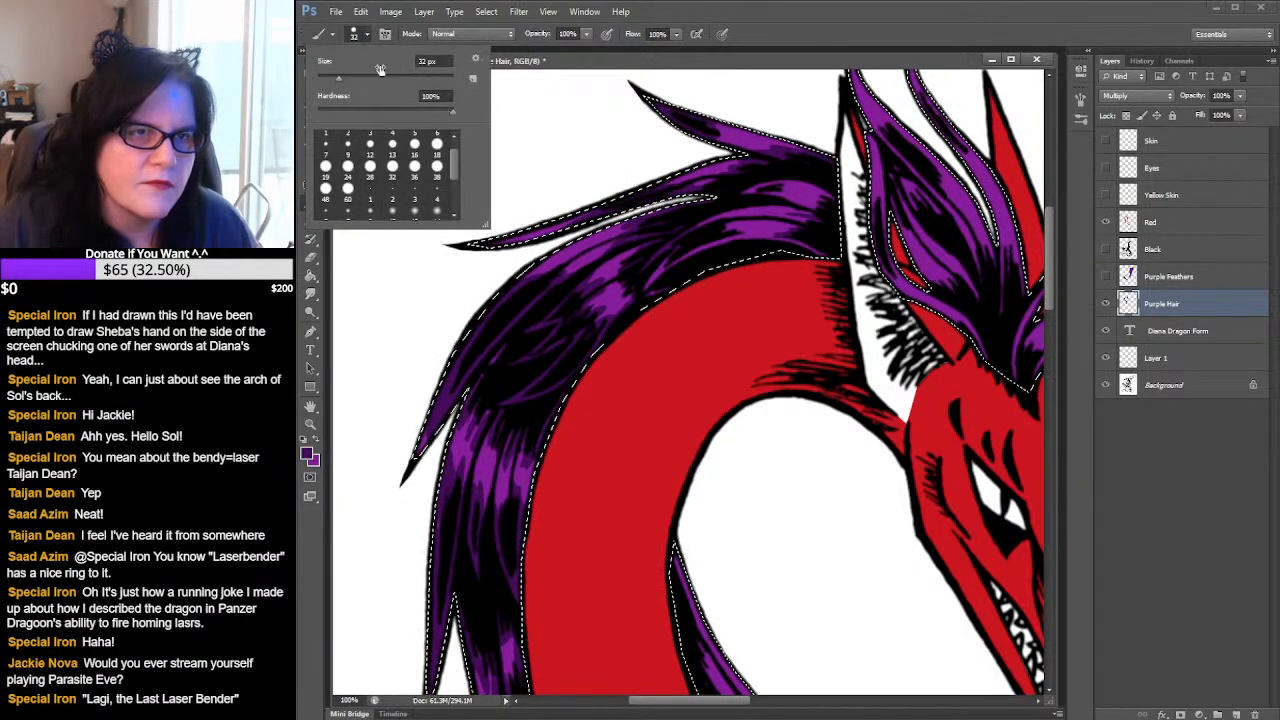
pyautogui.click(326, 170)
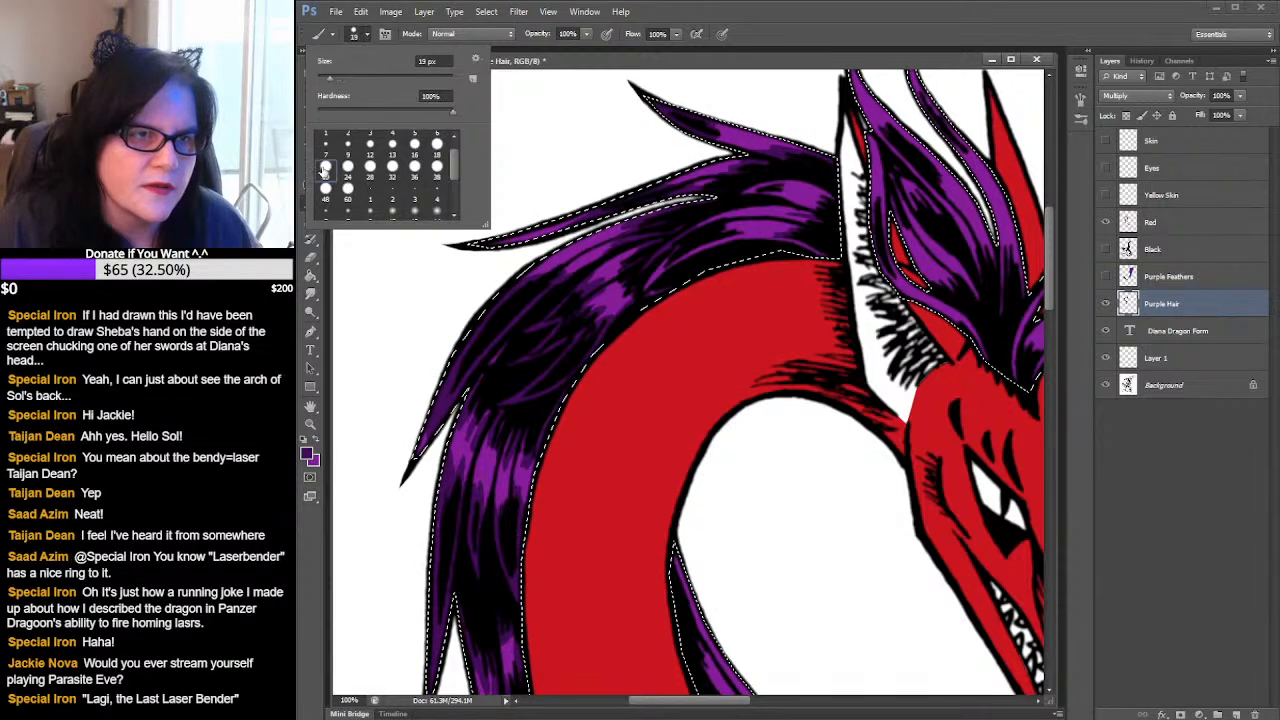
pyautogui.click(642, 250)
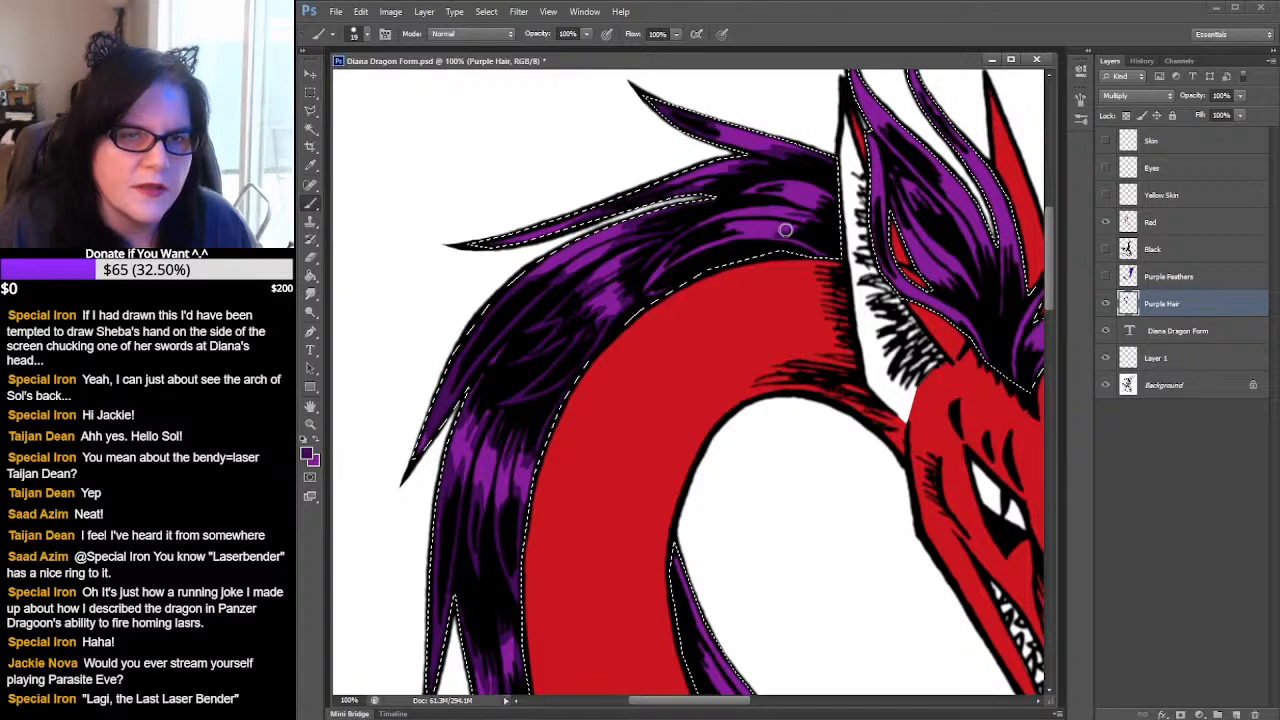
pyautogui.moveTo(785, 230)
pyautogui.mouseDown()
pyautogui.moveTo(672, 256)
pyautogui.moveTo(646, 286)
pyautogui.moveTo(671, 255)
pyautogui.moveTo(703, 252)
pyautogui.mouseUp()
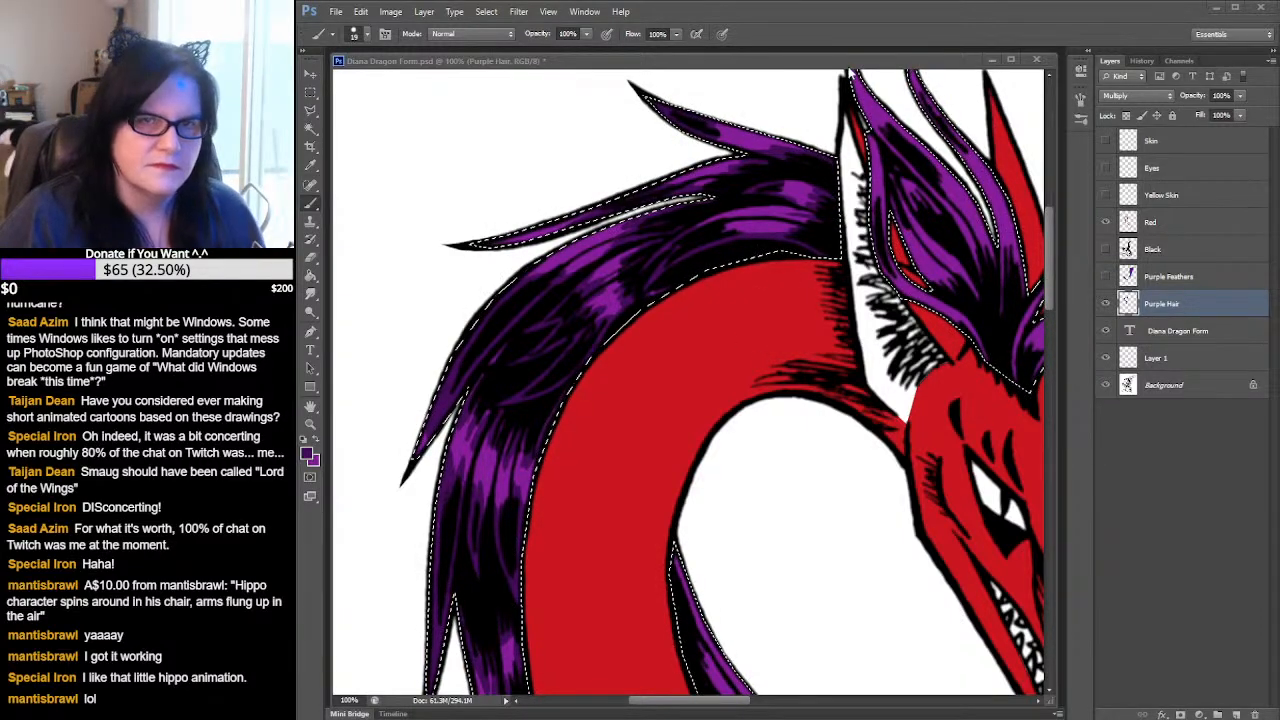
# - Paint dark purple shading down the mane strand that runs along the front of the neck
pyautogui.click(846, 63)
pyautogui.moveTo(870, 352)
pyautogui.mouseDown()
pyautogui.moveTo(801, 327)
pyautogui.moveTo(753, 330)
pyautogui.moveTo(843, 208)
pyautogui.mouseUp()
pyautogui.moveTo(815, 417); pyautogui.dragTo(780, 237)
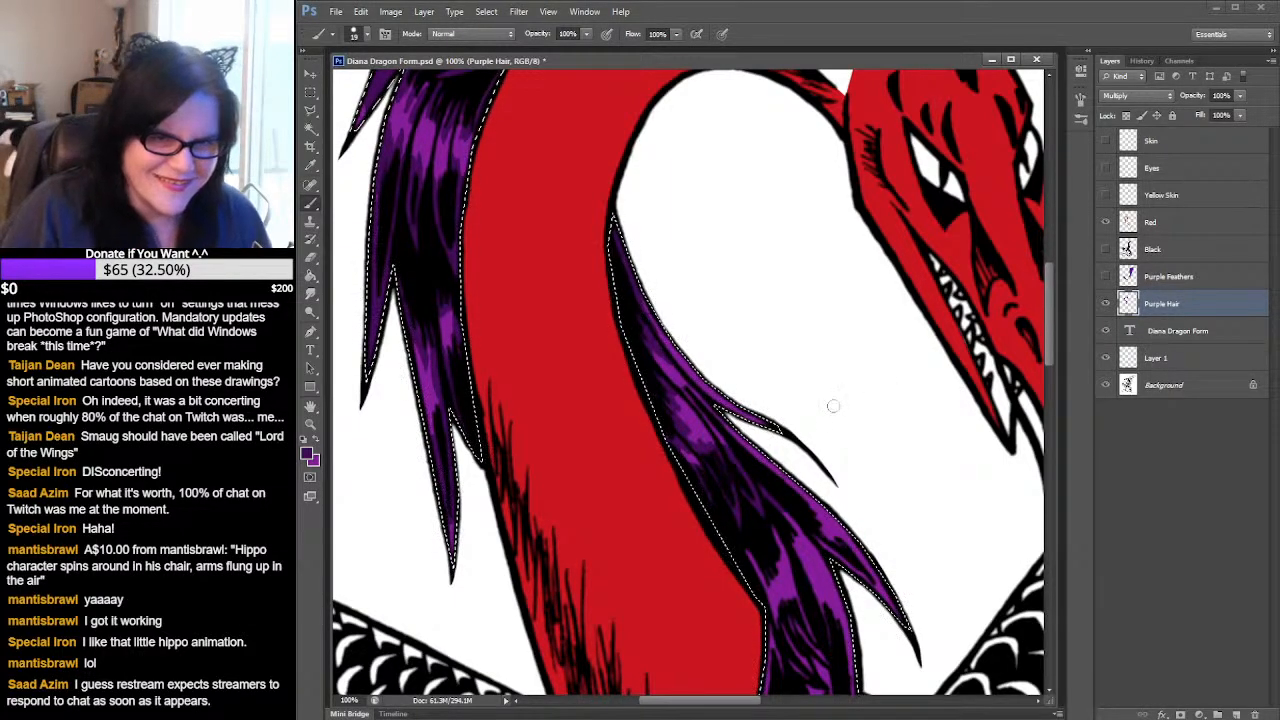
pyautogui.moveTo(880, 480); pyautogui.dragTo(905, 274)
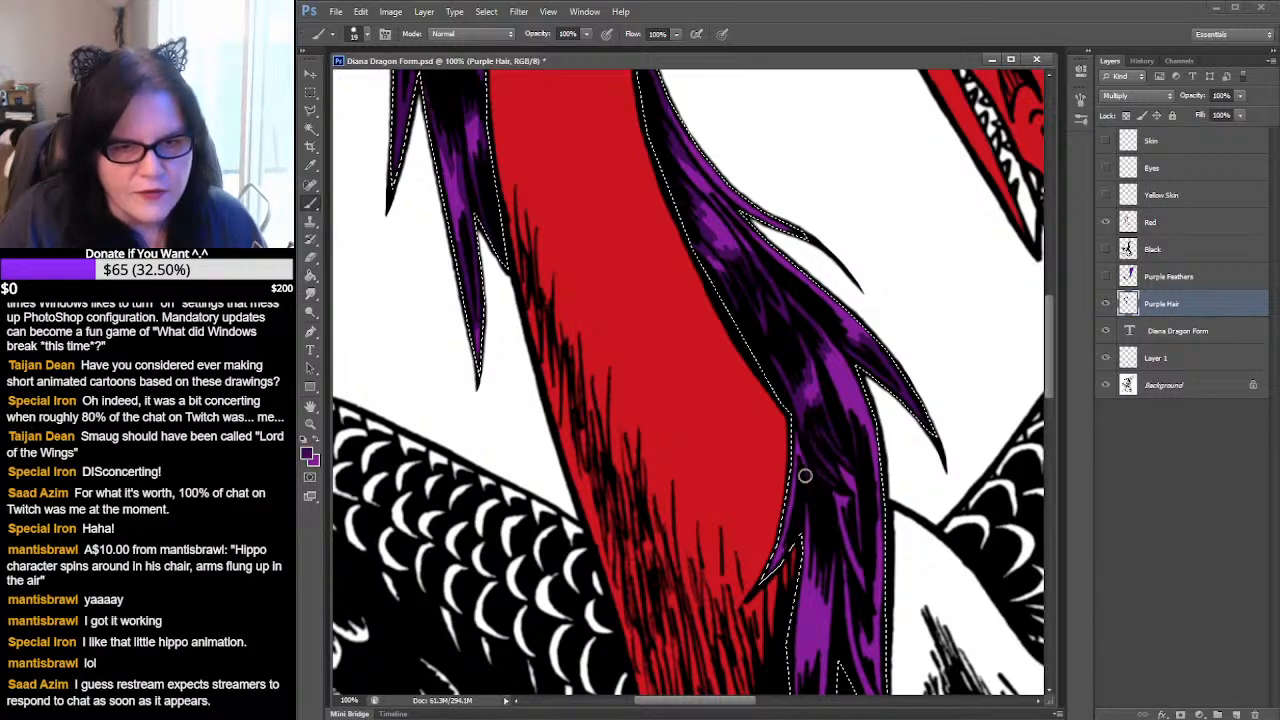
pyautogui.moveTo(867, 467); pyautogui.dragTo(823, 358)
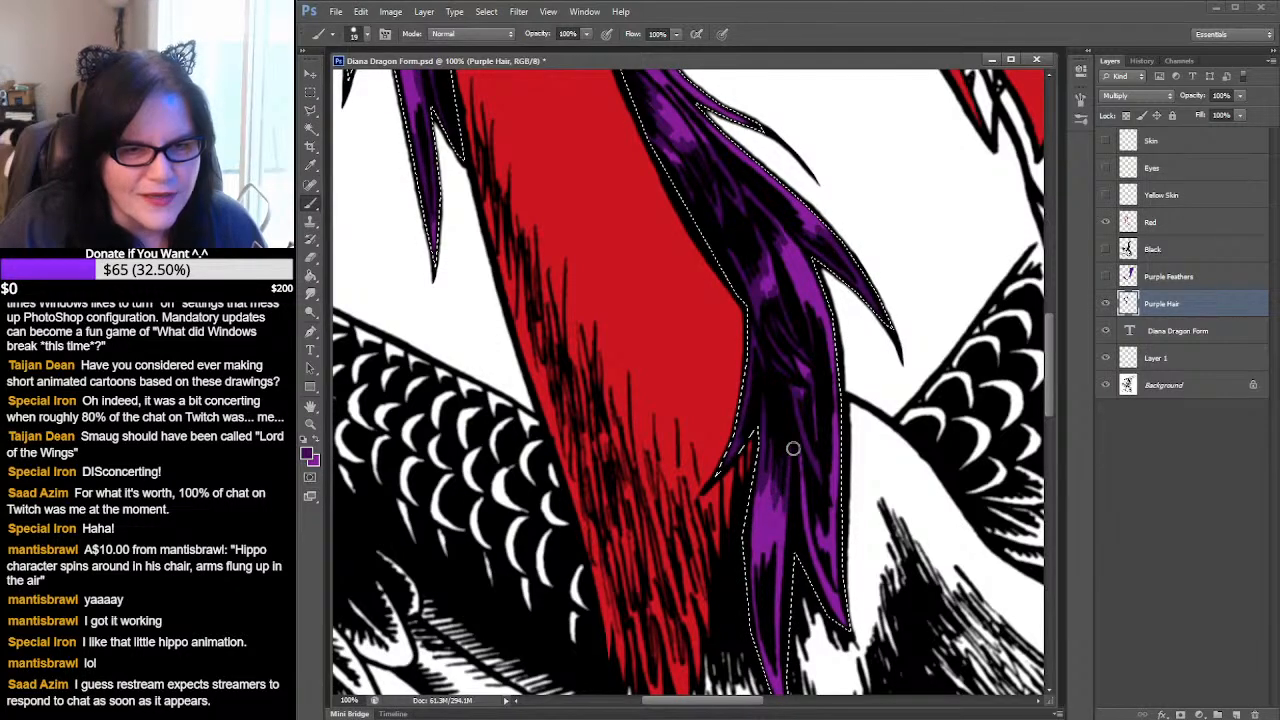
pyautogui.moveTo(839, 501); pyautogui.dragTo(819, 394)
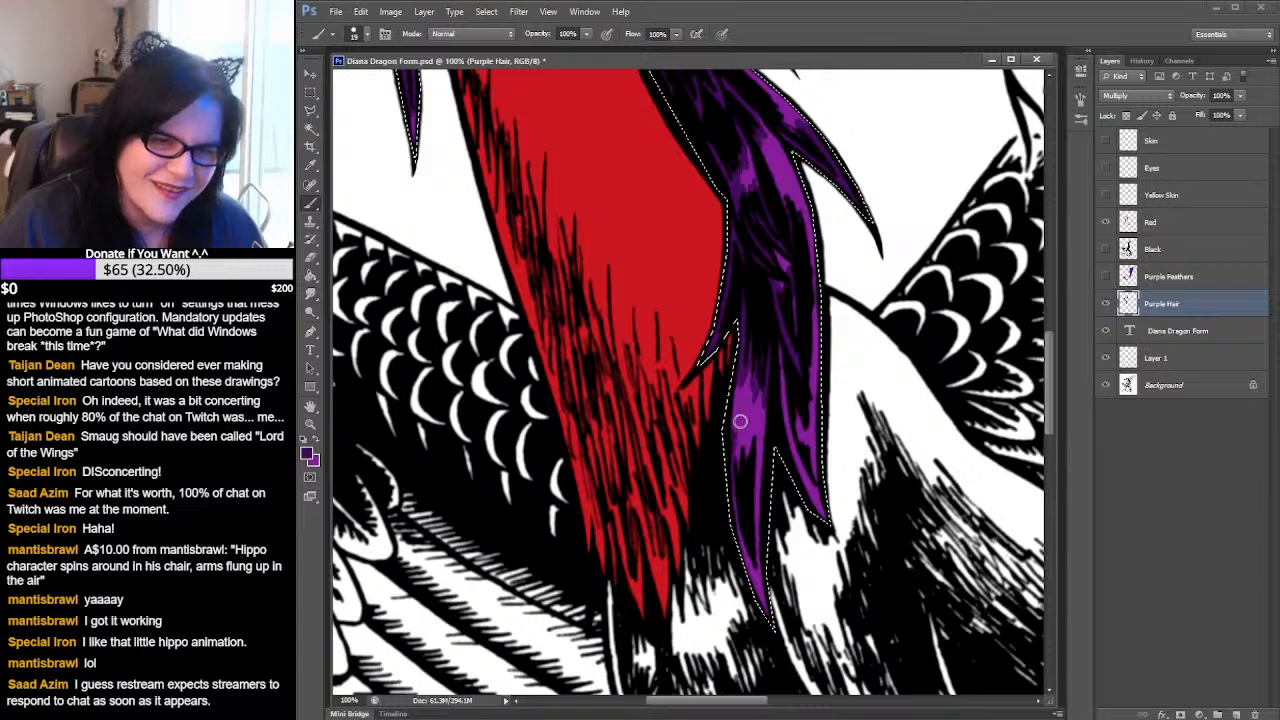
# - Shade the lowest tips of the front mane strand with dark purple strokes
pyautogui.moveTo(739, 434)
pyautogui.mouseDown()
pyautogui.moveTo(740, 469)
pyautogui.moveTo(759, 486)
pyautogui.moveTo(757, 542)
pyautogui.mouseUp()
pyautogui.moveTo(763, 492); pyautogui.dragTo(766, 620)
pyautogui.moveTo(745, 530); pyautogui.dragTo(745, 567)
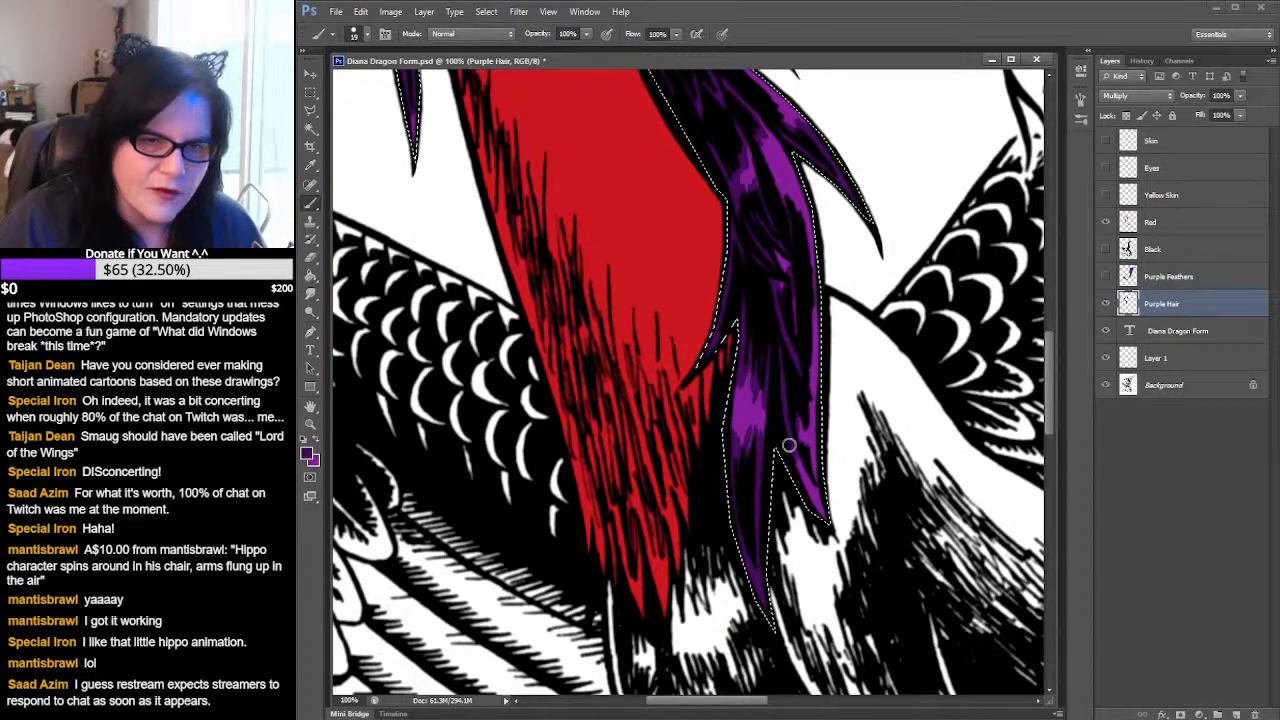
pyautogui.moveTo(801, 476); pyautogui.dragTo(826, 518)
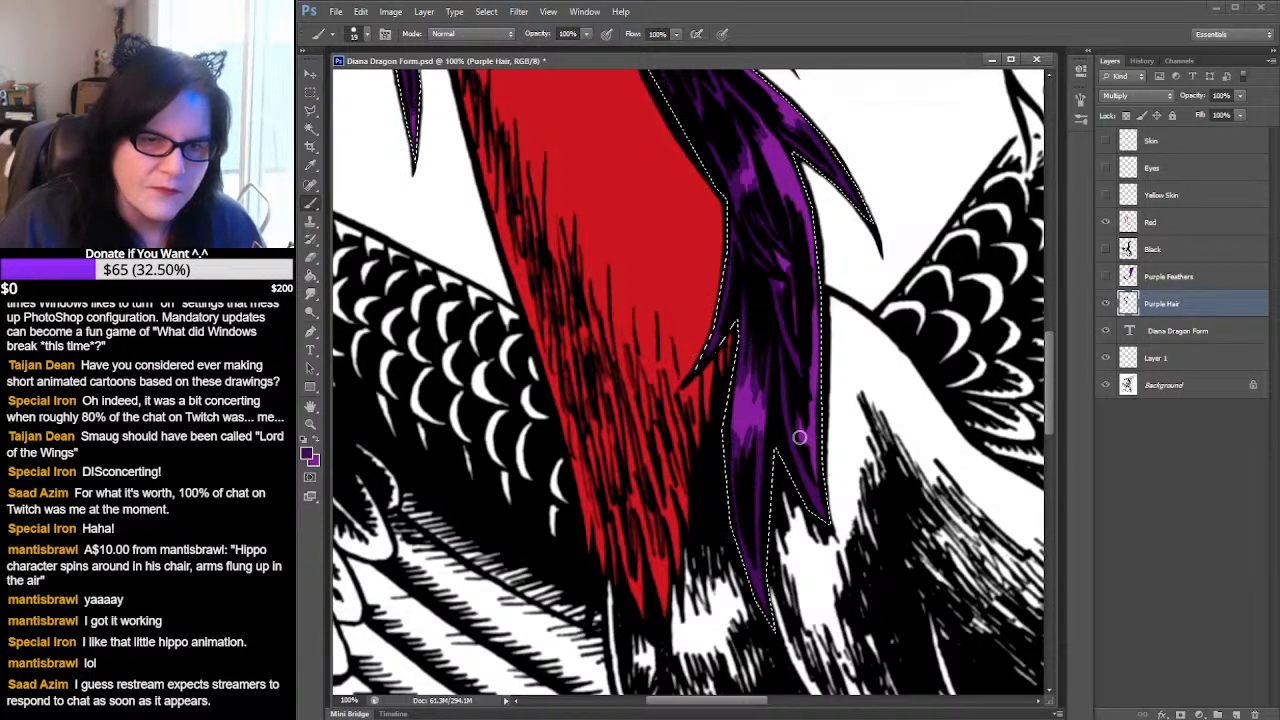
pyautogui.moveTo(795, 426)
pyautogui.mouseDown()
pyautogui.moveTo(803, 456)
pyautogui.moveTo(808, 420)
pyautogui.moveTo(815, 485)
pyautogui.mouseUp()
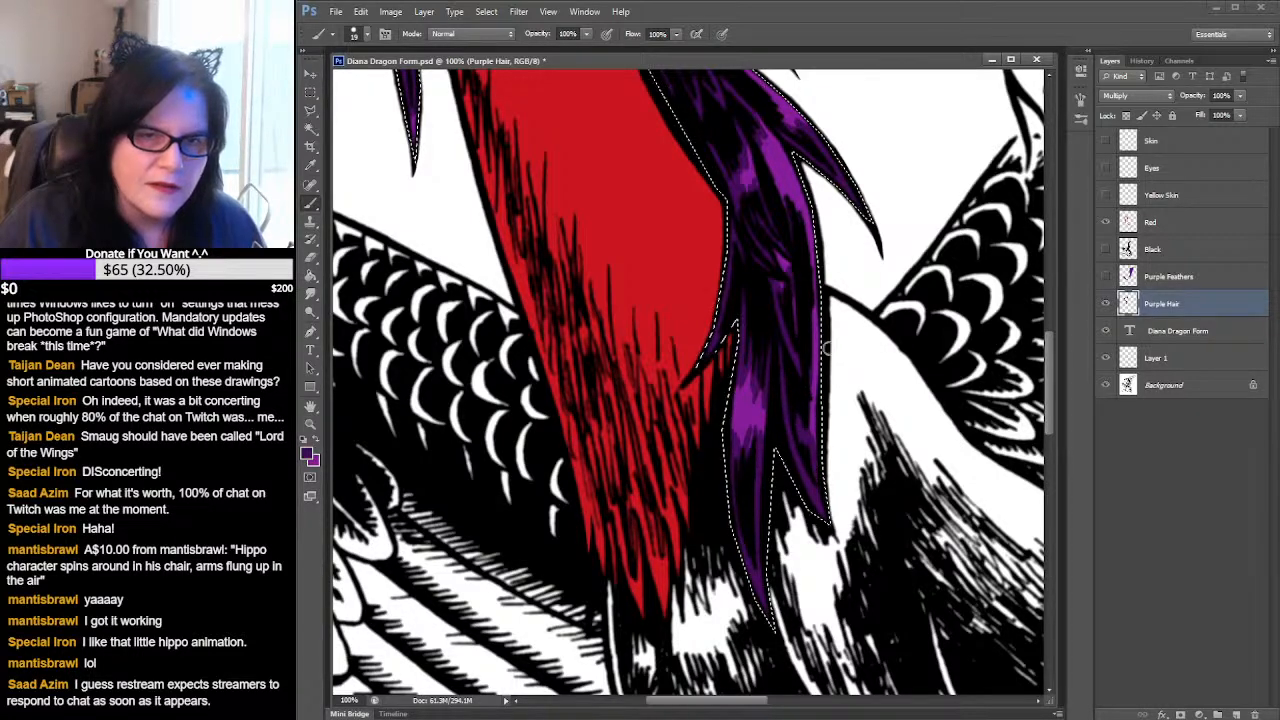
# - Paint dark purple shading into the hair on top of the head, including the curl falling beside the face
pyautogui.moveTo(747, 238); pyautogui.dragTo(843, 471)
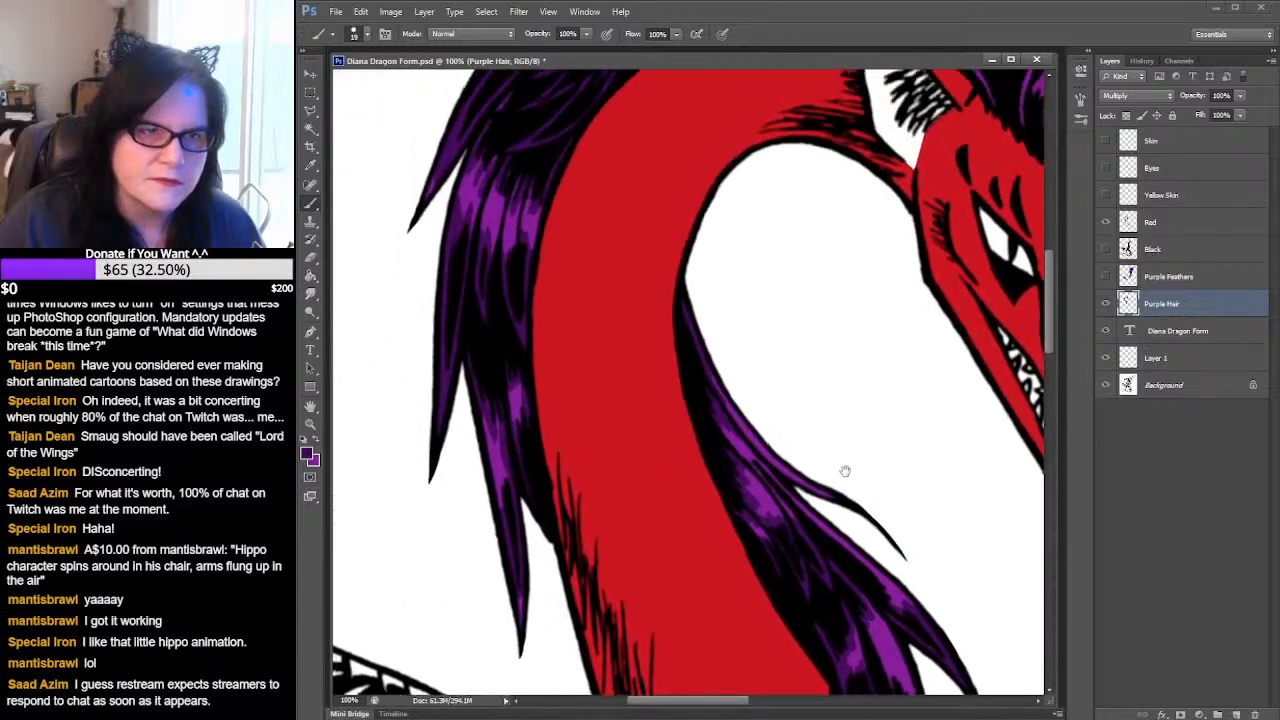
pyautogui.moveTo(783, 218)
pyautogui.mouseDown()
pyautogui.moveTo(818, 356)
pyautogui.moveTo(797, 418)
pyautogui.mouseUp()
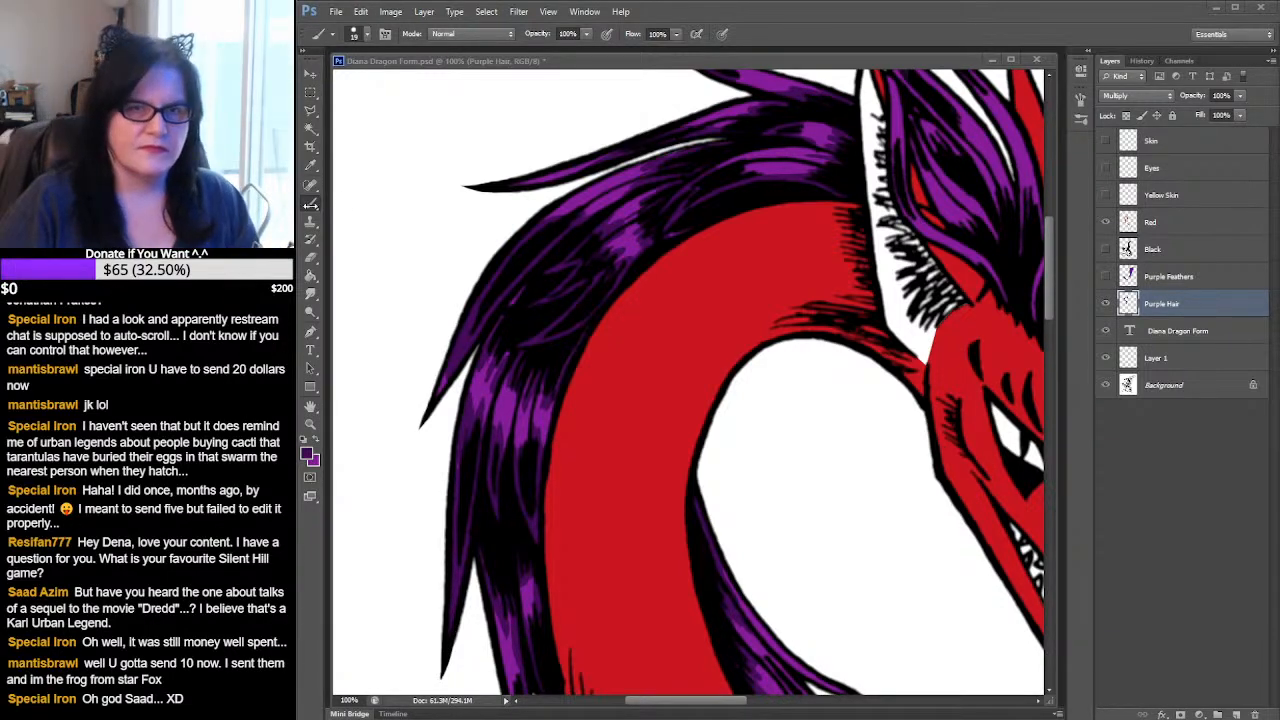
pyautogui.click(674, 260)
pyautogui.moveTo(715, 285); pyautogui.dragTo(466, 380)
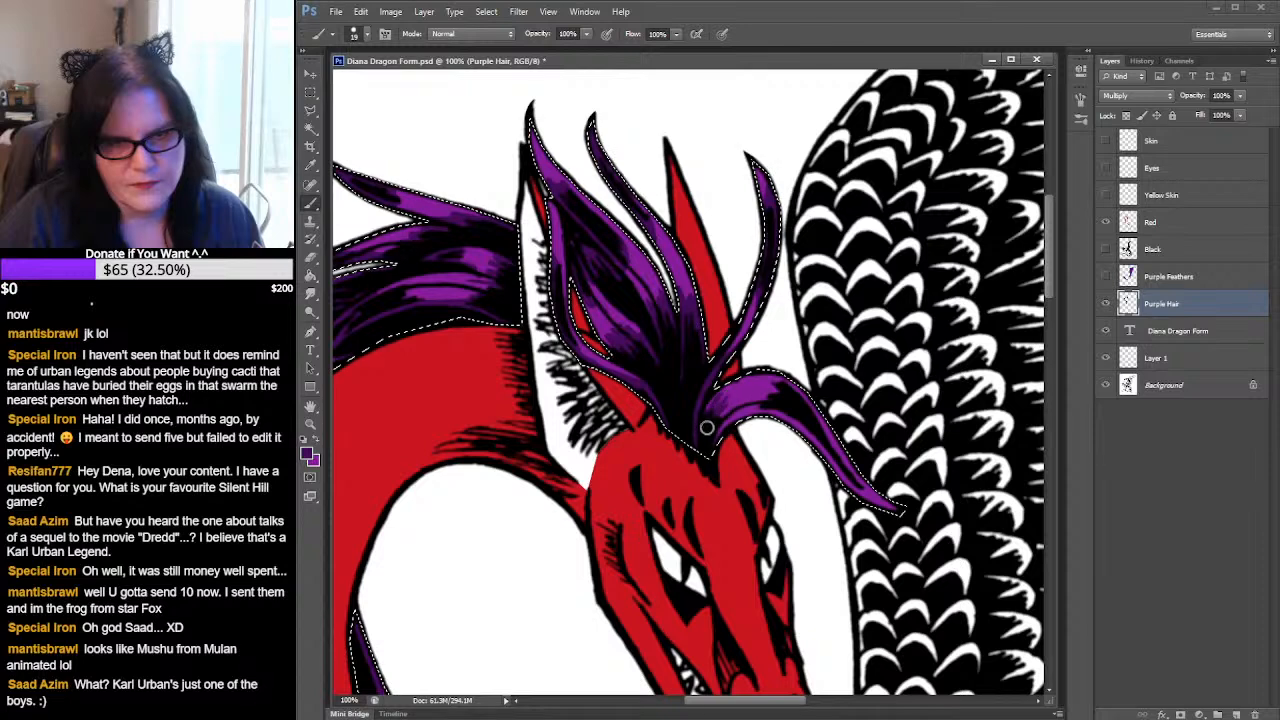
pyautogui.moveTo(781, 398); pyautogui.dragTo(729, 415)
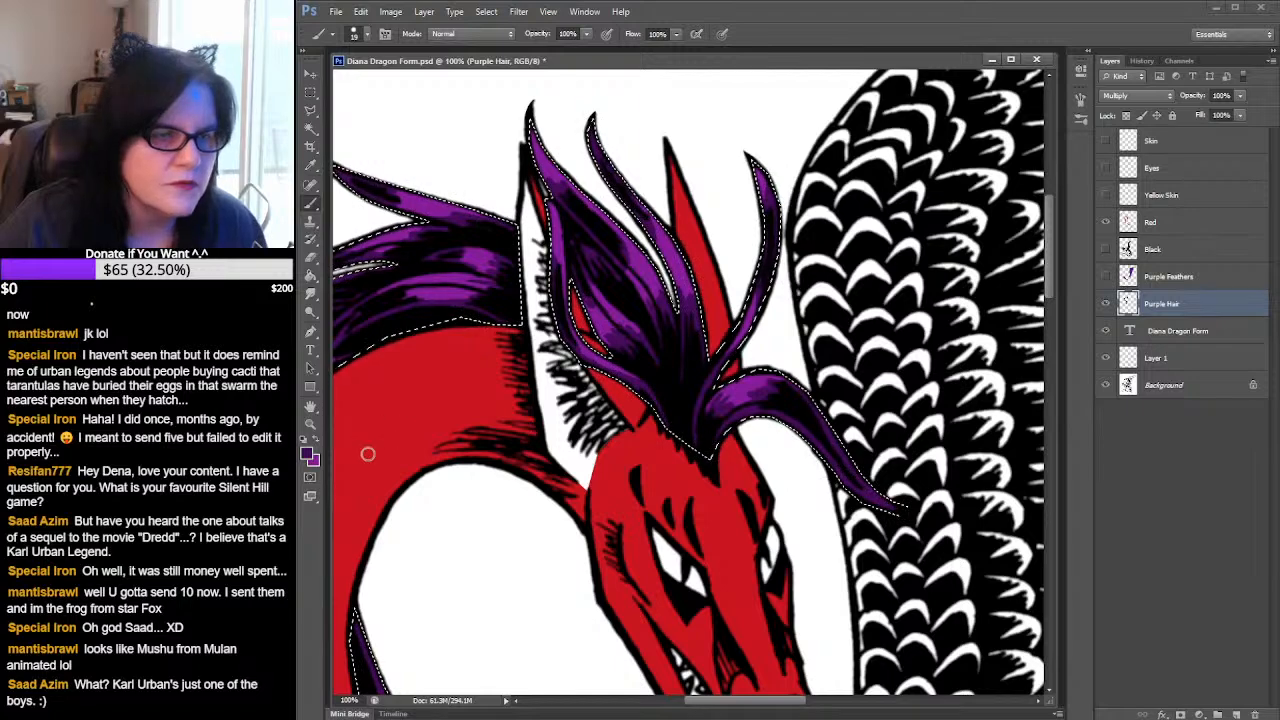
# - Look over the shaded mane down the neck and bring the three purple colour swatches into view
pyautogui.moveTo(508, 308); pyautogui.dragTo(925, 125)
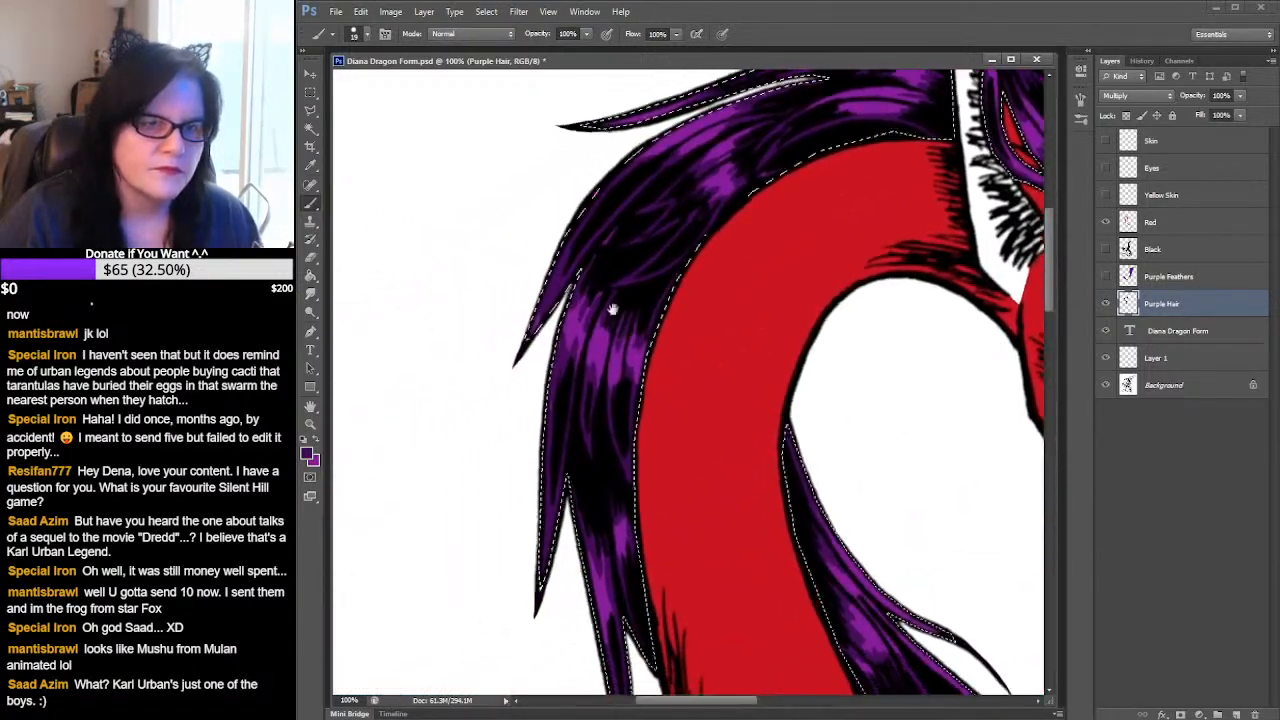
pyautogui.moveTo(670, 558); pyautogui.dragTo(634, 214)
pyautogui.moveTo(592, 366); pyautogui.dragTo(694, 194)
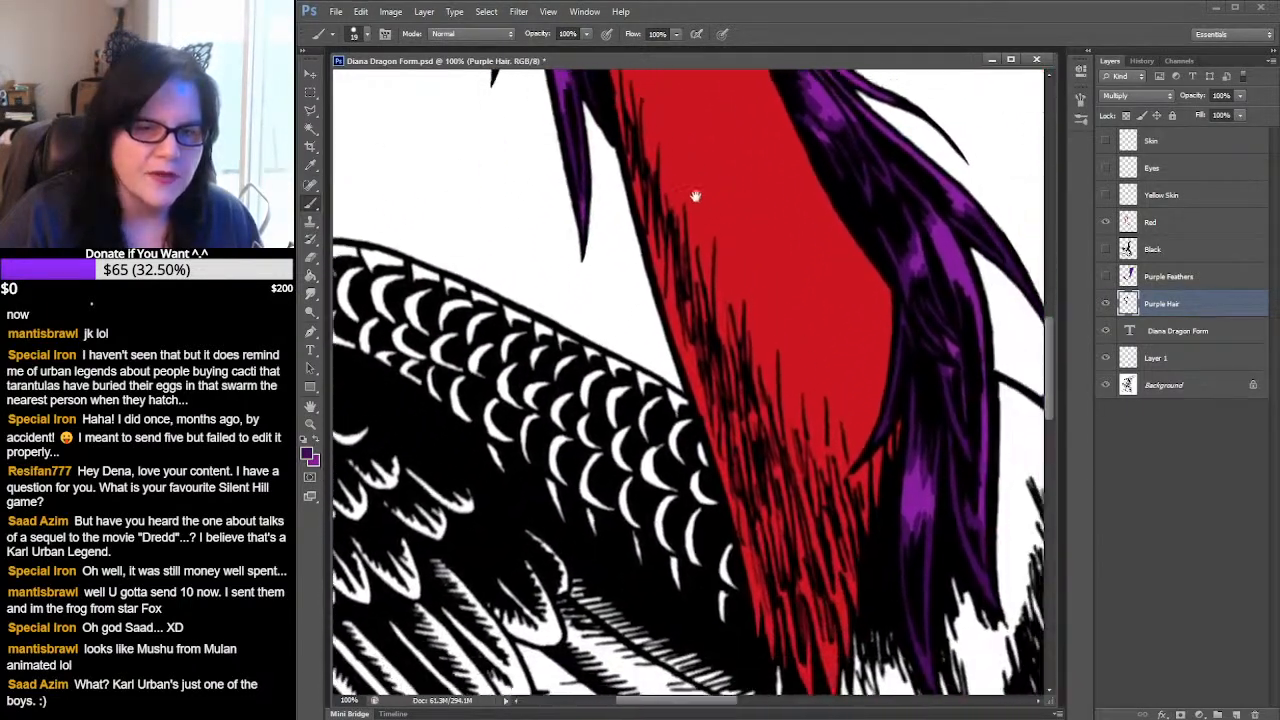
pyautogui.moveTo(790, 110); pyautogui.dragTo(706, 390)
pyautogui.moveTo(710, 170); pyautogui.dragTo(700, 417)
pyautogui.moveTo(727, 195); pyautogui.dragTo(729, 360)
pyautogui.moveTo(668, 143); pyautogui.dragTo(970, 390)
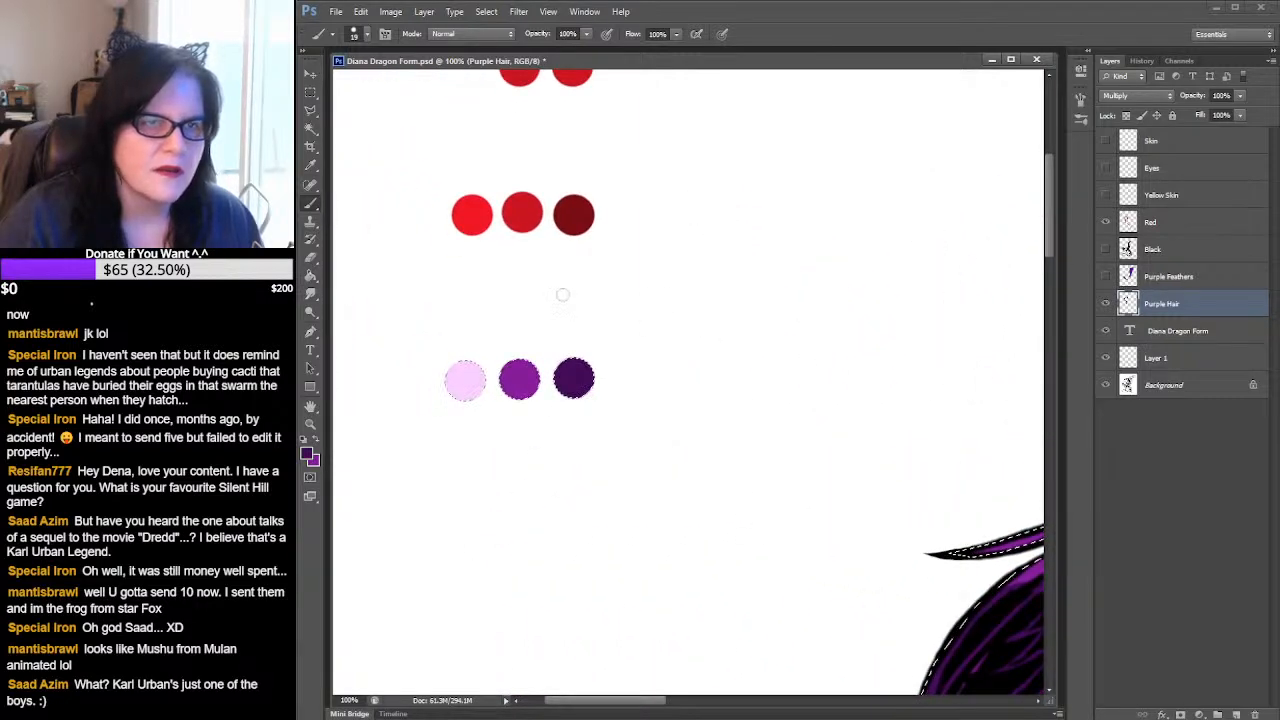
# - Hide the Red layer briefly to check which colour swatches belong to it, and show it again
pyautogui.moveTo(768, 256); pyautogui.dragTo(738, 372)
pyautogui.click(1105, 224)
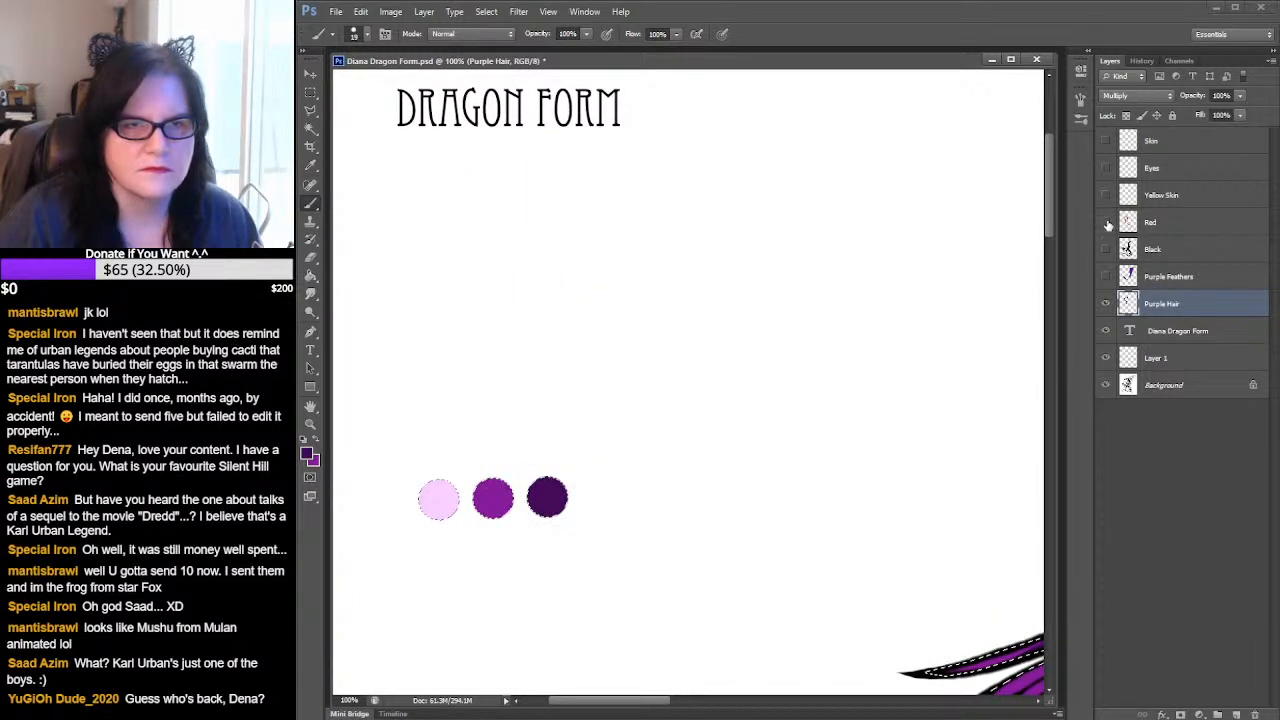
pyautogui.click(1104, 224)
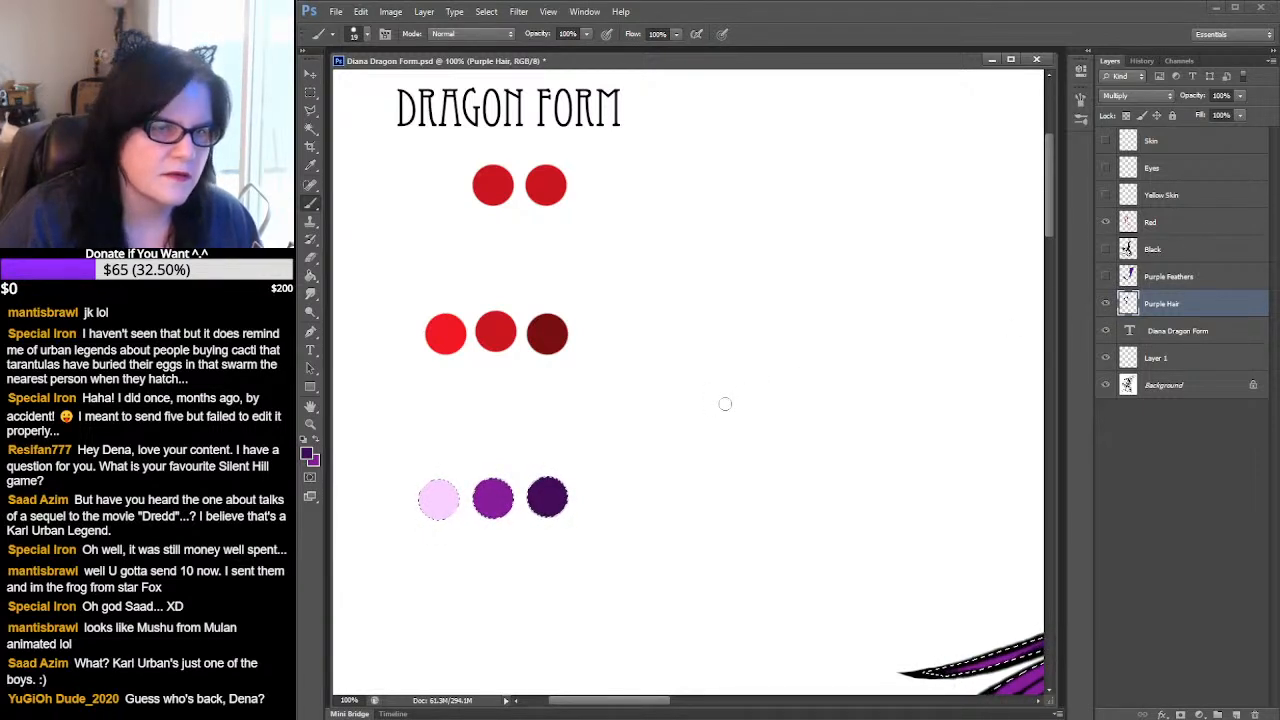
# - Sample the light purple swatch as the foreground colour and return to the mane with the Brush tool
pyautogui.moveTo(723, 403); pyautogui.dragTo(802, 175)
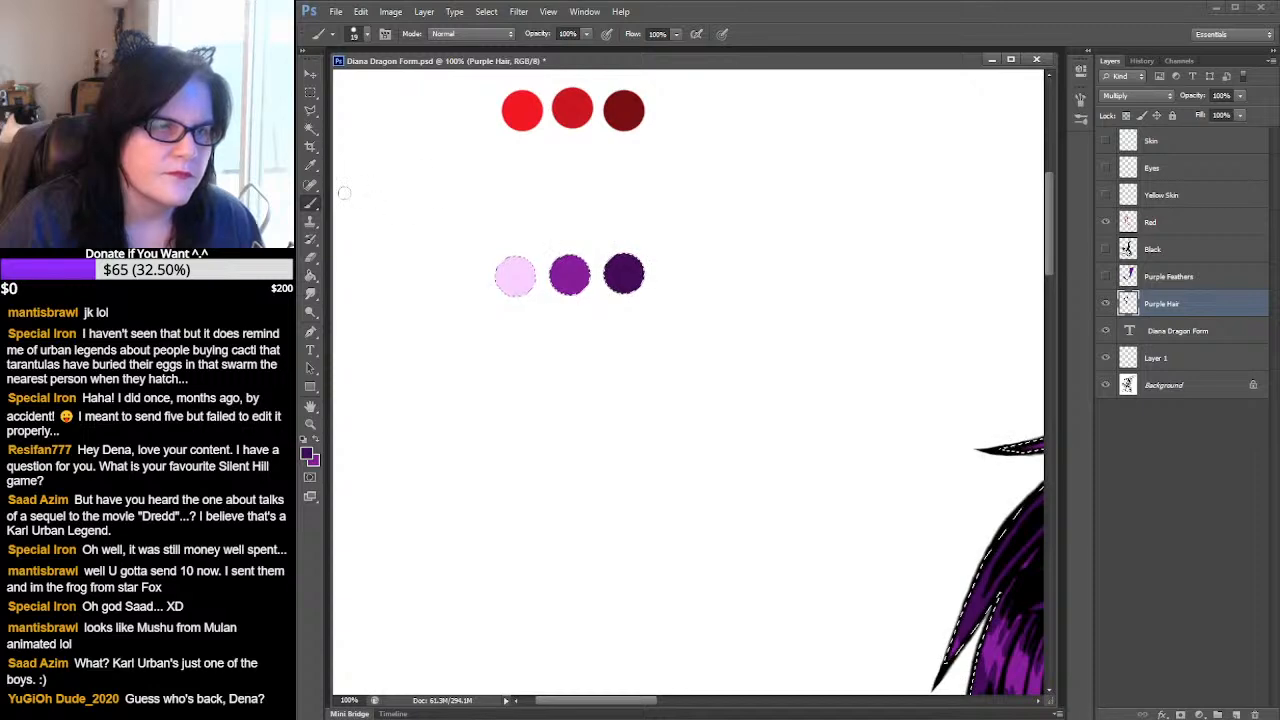
pyautogui.press('i')
pyautogui.click(516, 270)
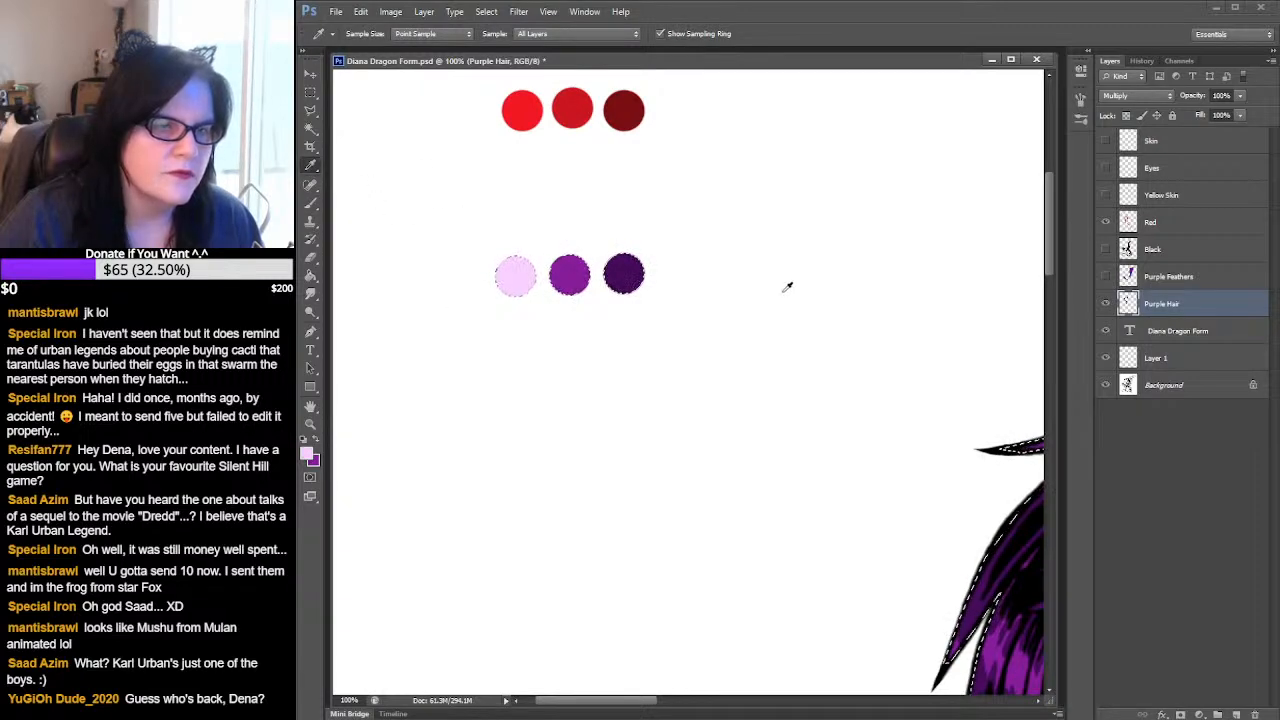
pyautogui.moveTo(786, 286); pyautogui.dragTo(515, 229)
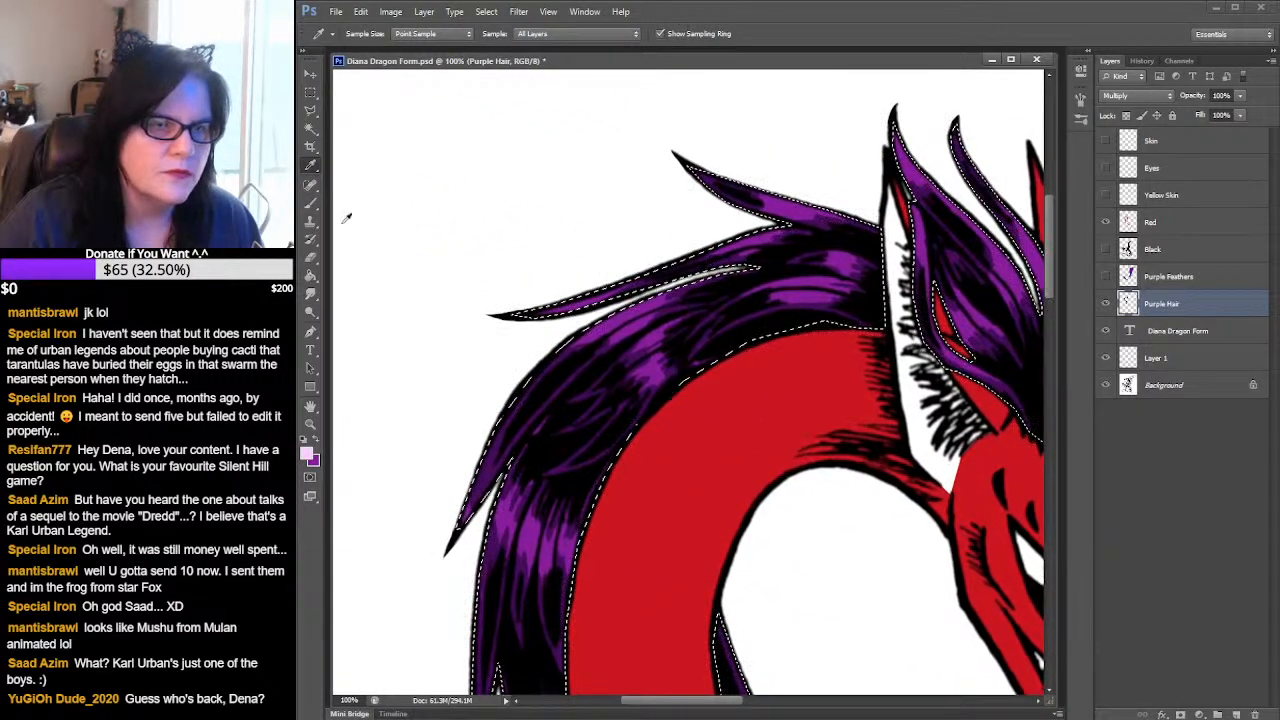
pyautogui.click(311, 205)
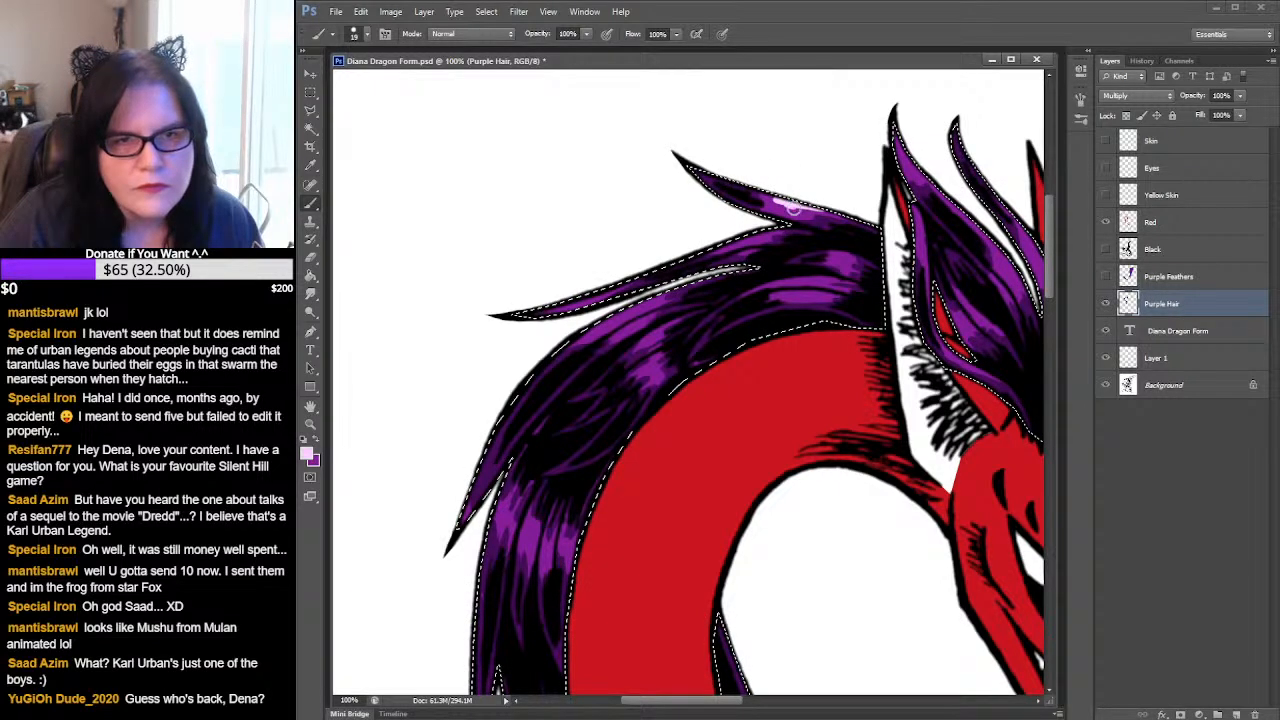
# - Paint light purple highlights on the upper mane strands behind the ear and the hair on top of the head
pyautogui.moveTo(793, 208); pyautogui.dragTo(797, 210)
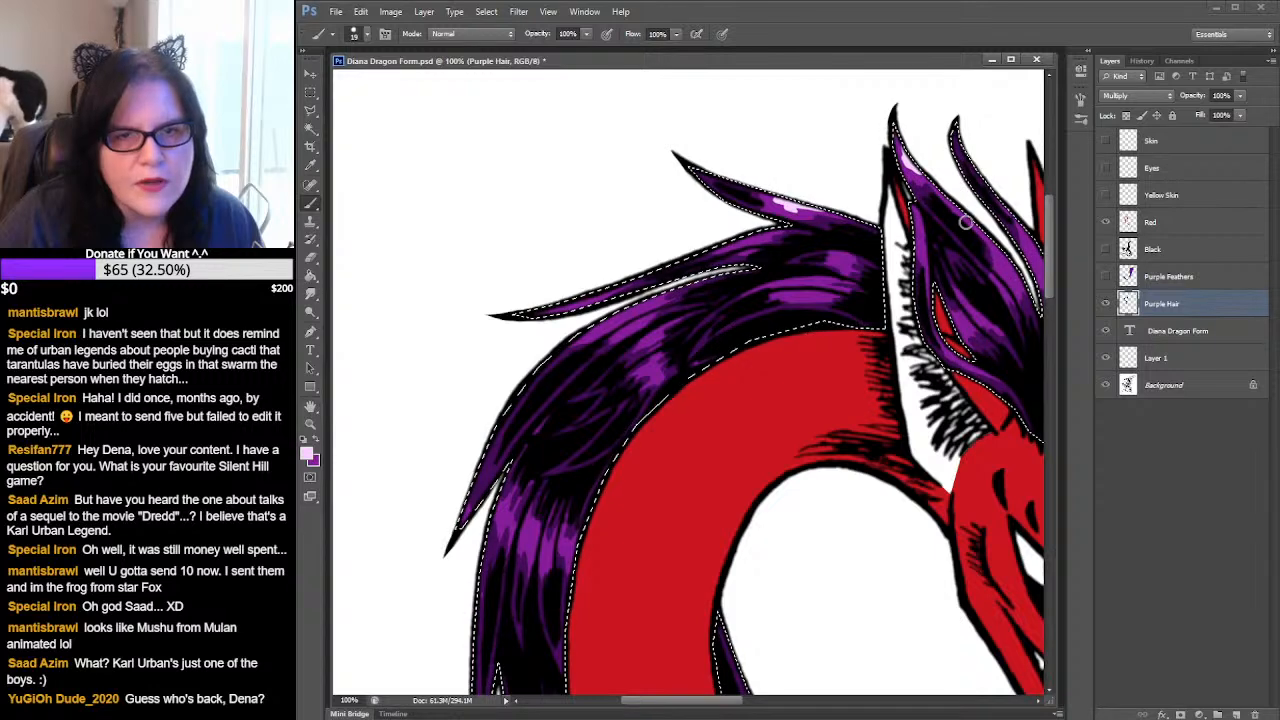
pyautogui.moveTo(1015, 262); pyautogui.dragTo(832, 260)
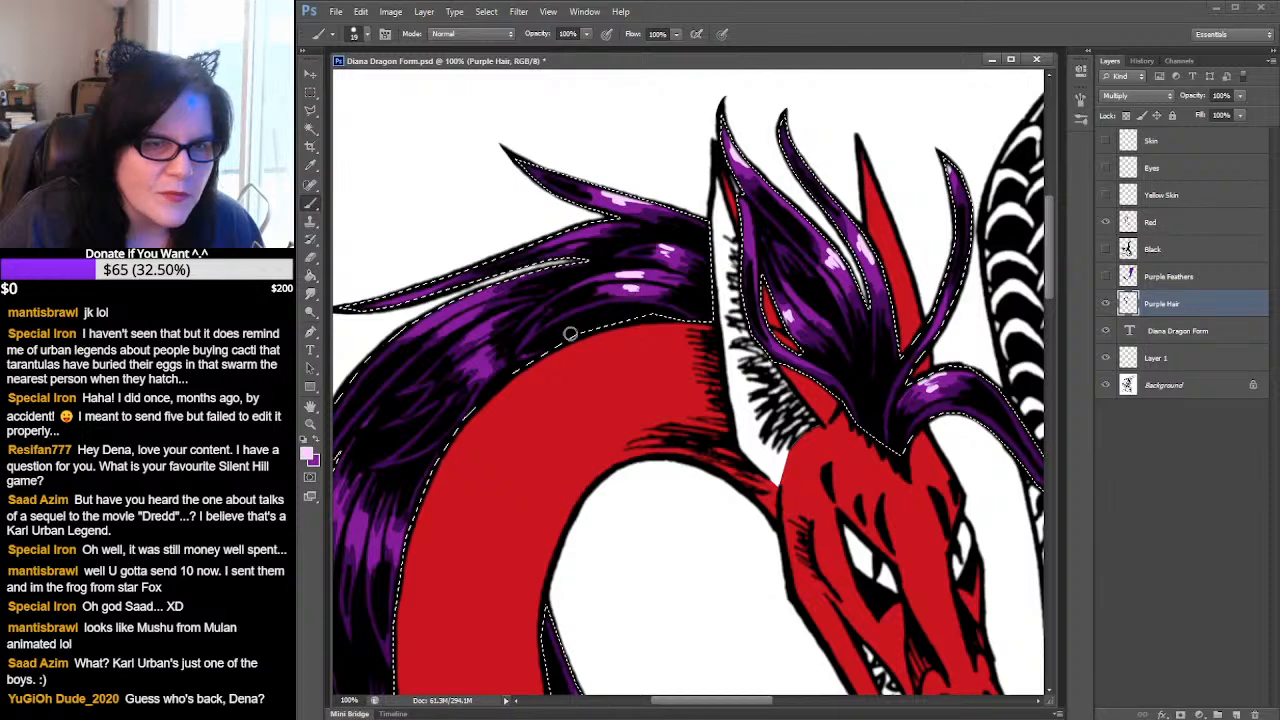
pyautogui.hotkey('ctrl', 'd')
pyautogui.moveTo(613, 329); pyautogui.dragTo(791, 336)
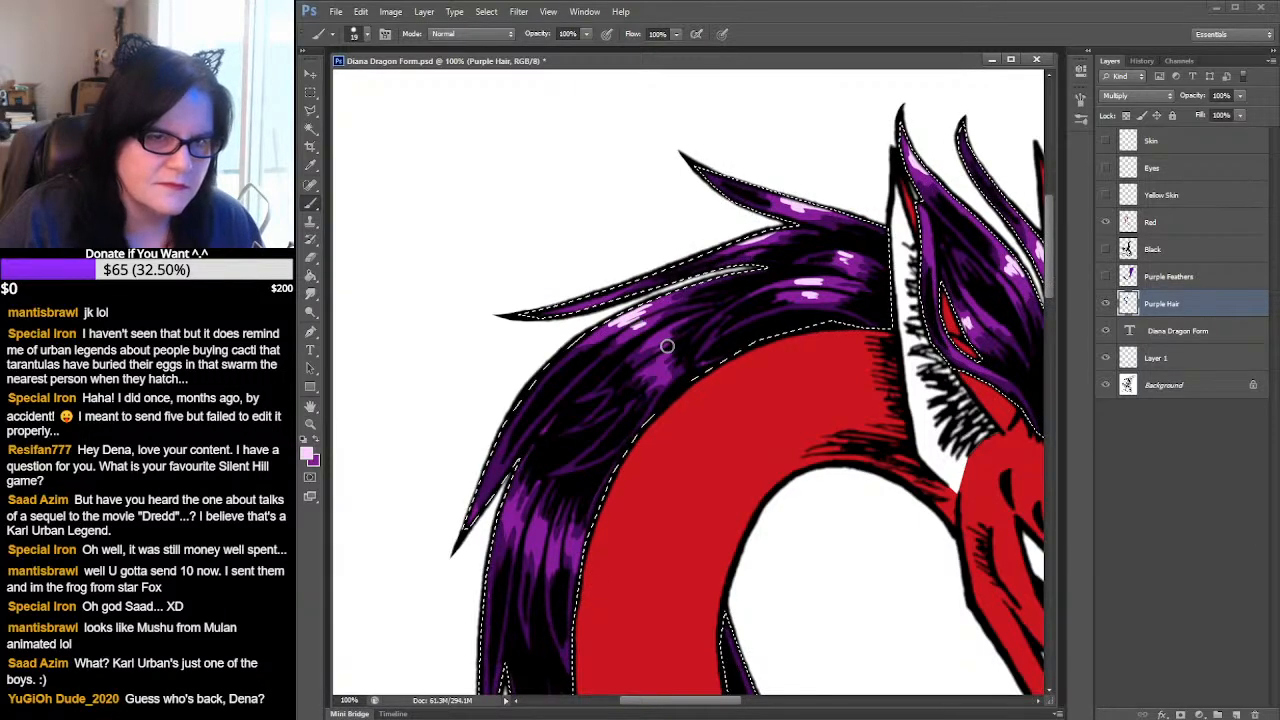
# - Paint short light purple highlights into the mane running down the back of the neck
pyautogui.moveTo(659, 337); pyautogui.dragTo(653, 373)
pyautogui.moveTo(661, 371)
pyautogui.mouseDown()
pyautogui.moveTo(711, 217)
pyautogui.moveTo(695, 187)
pyautogui.mouseUp()
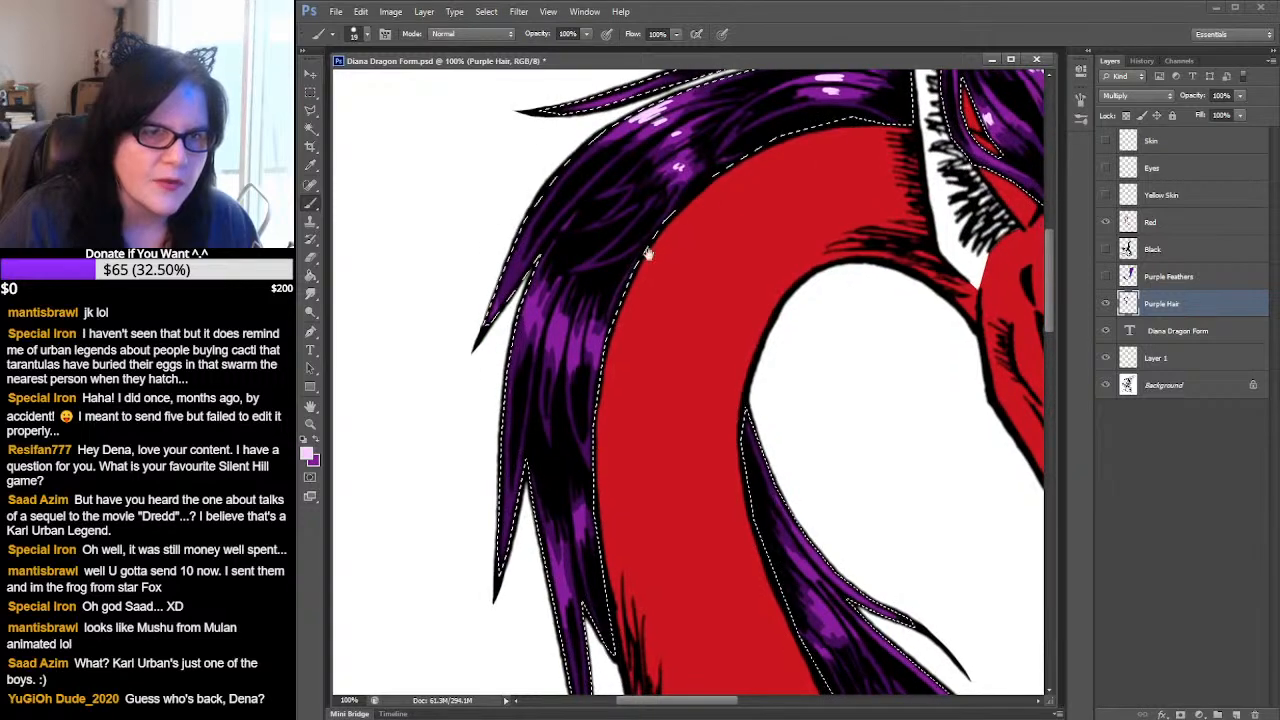
pyautogui.moveTo(532, 298); pyautogui.dragTo(532, 317)
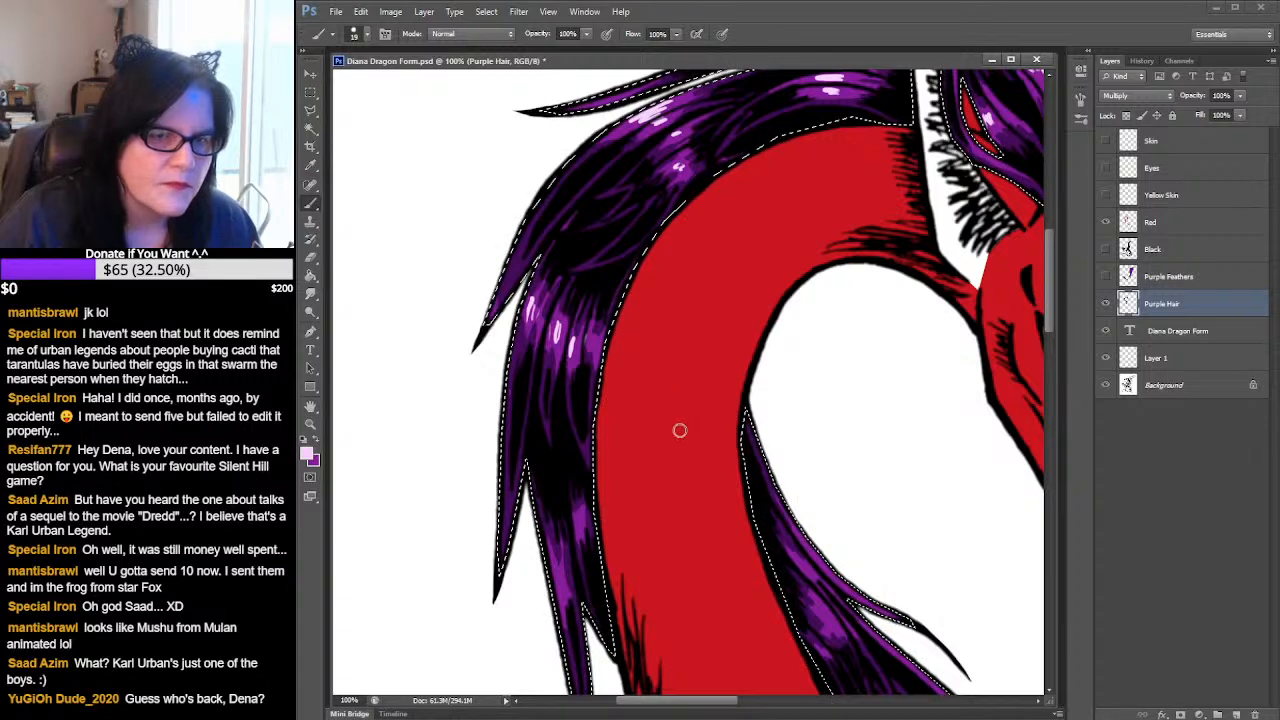
pyautogui.scroll(-5, 670, 420)
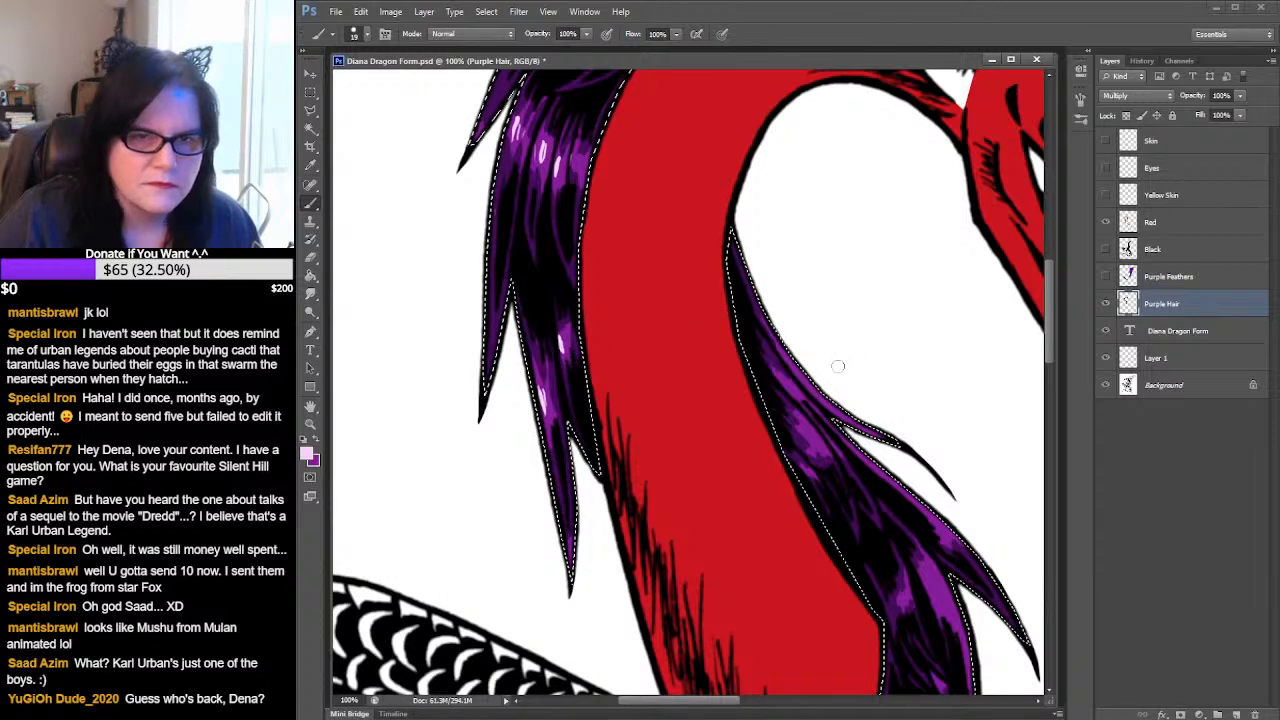
# - Add light purple highlights to the upper part of the front mane strand, undoing a misplaced stroke
pyautogui.moveTo(798, 374); pyautogui.dragTo(787, 358)
pyautogui.hotkey('ctrl', 'z')
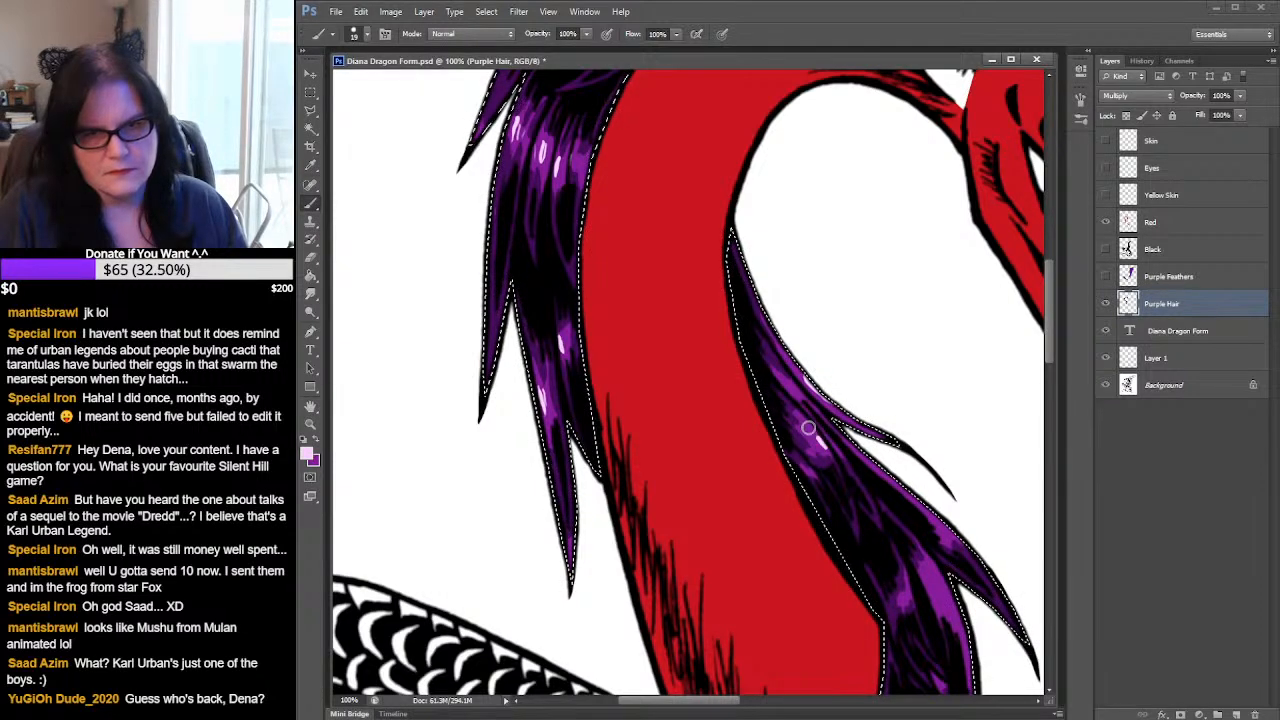
pyautogui.moveTo(804, 429); pyautogui.dragTo(820, 447)
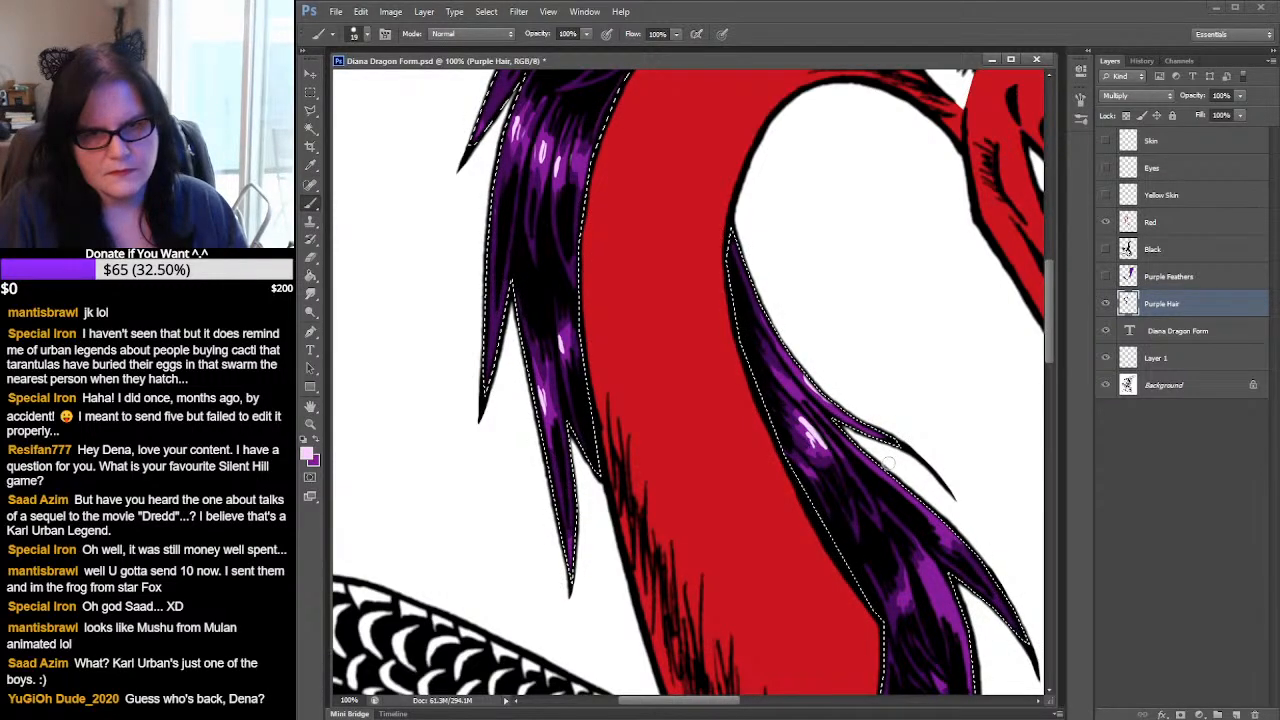
# - Paint light purple highlights into the middle and lower locks of the front mane strand
pyautogui.moveTo(933, 456); pyautogui.dragTo(893, 261)
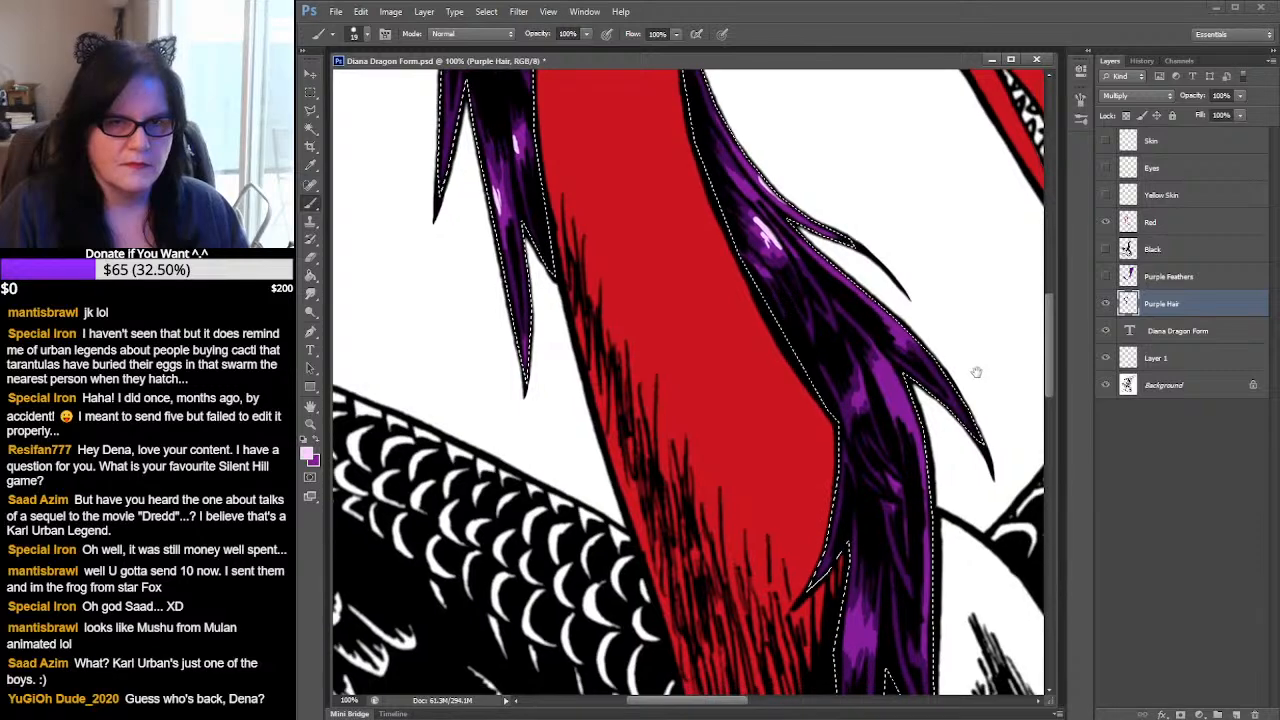
pyautogui.moveTo(998, 375); pyautogui.dragTo(947, 339)
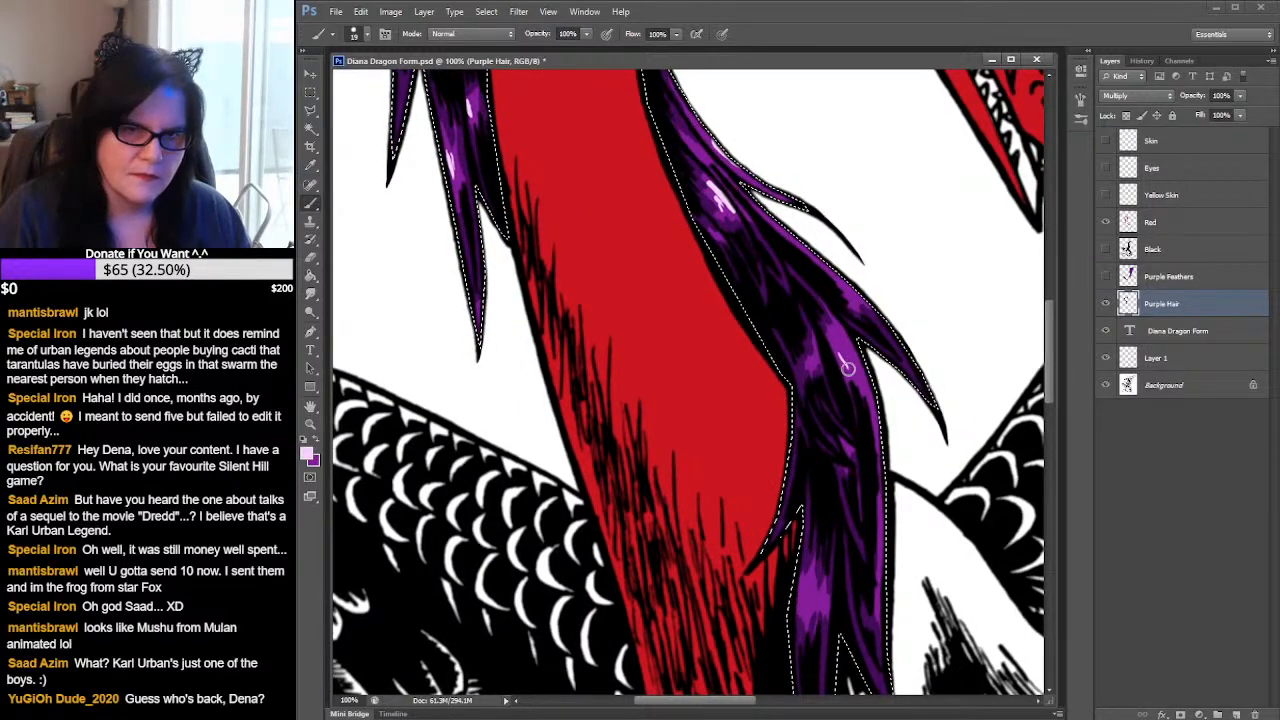
pyautogui.moveTo(842, 334); pyautogui.dragTo(861, 380)
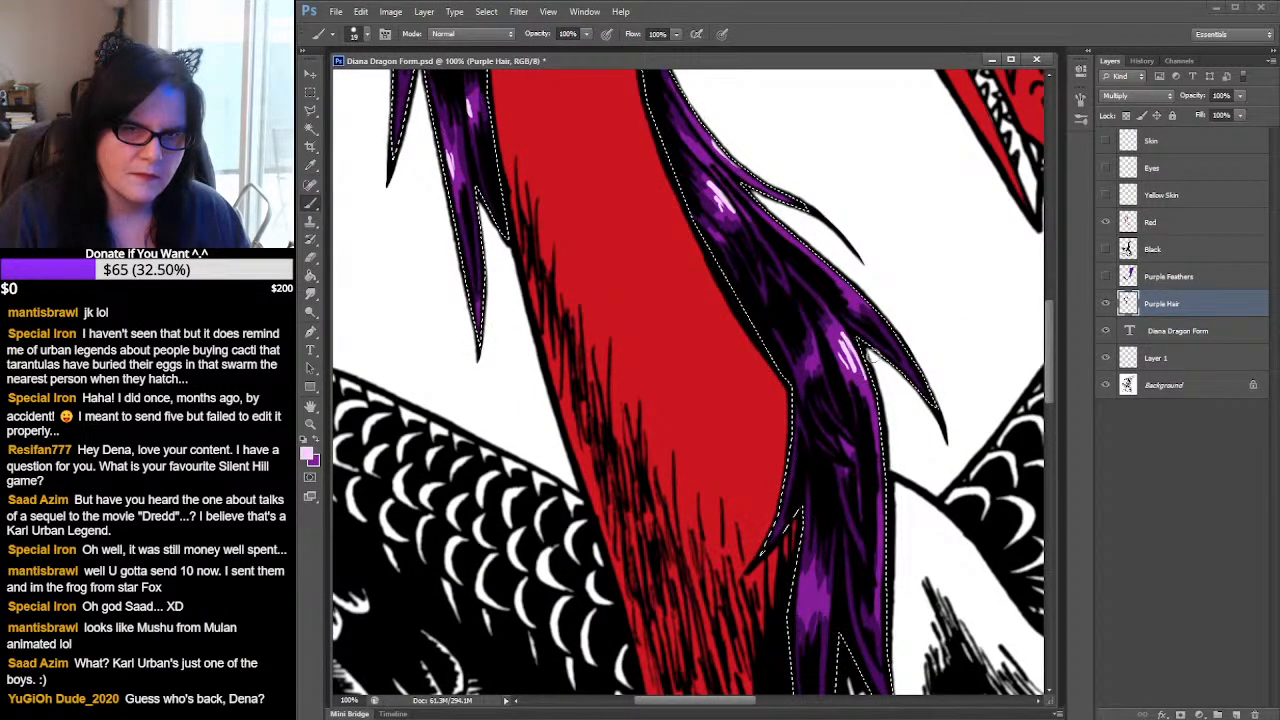
pyautogui.moveTo(850, 290); pyautogui.dragTo(859, 298)
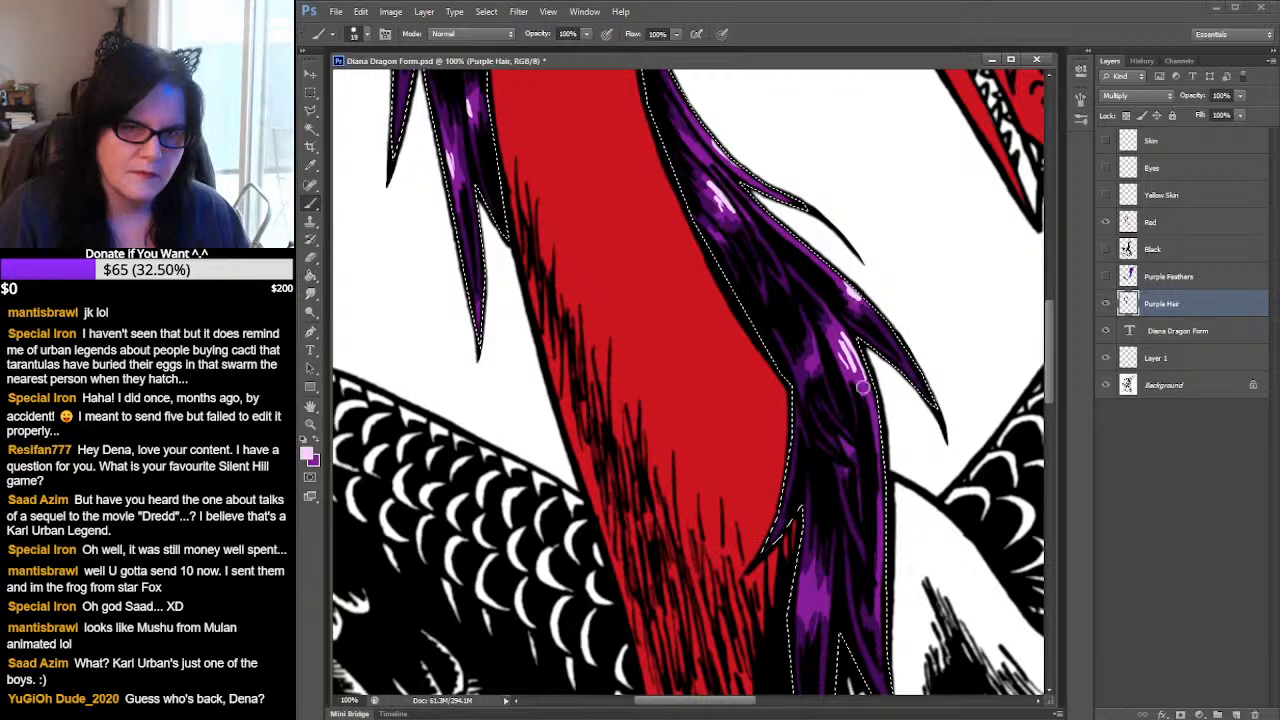
pyautogui.moveTo(829, 567); pyautogui.dragTo(797, 409)
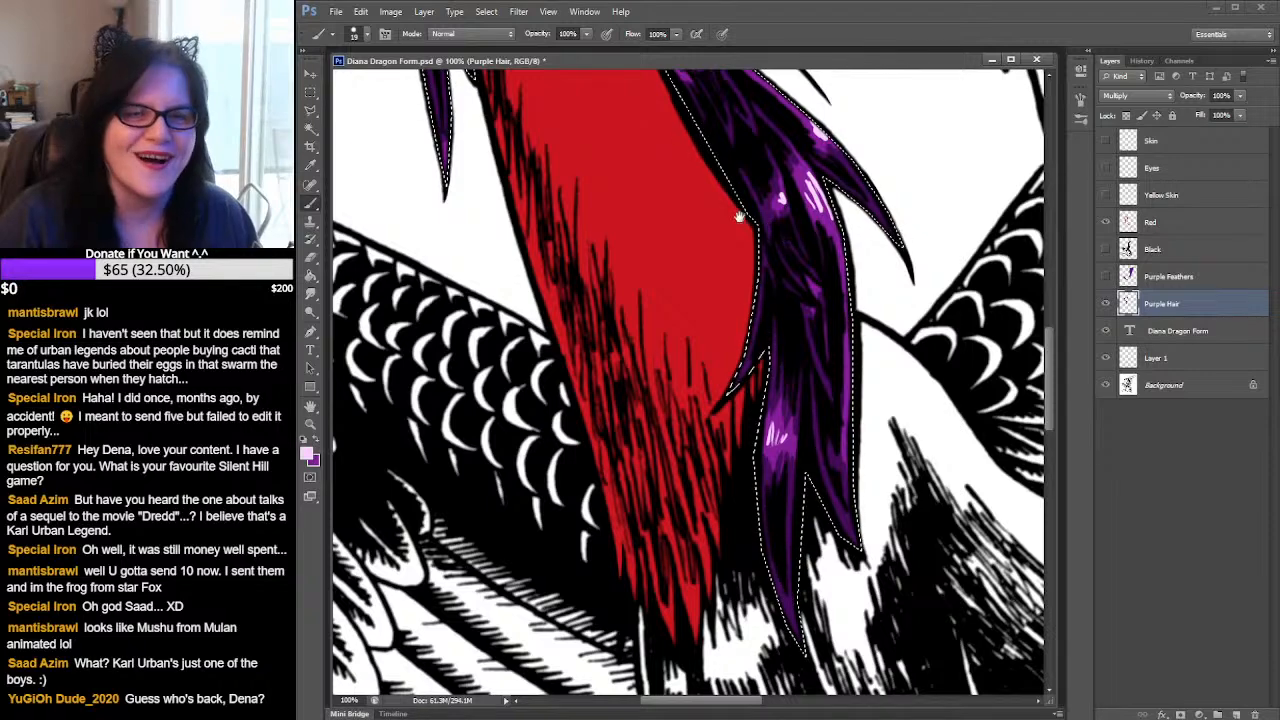
# - Blend the light highlights in the forelock and head hair with the Smudge tool at 34% strength
pyautogui.moveTo(737, 214); pyautogui.dragTo(505, 405)
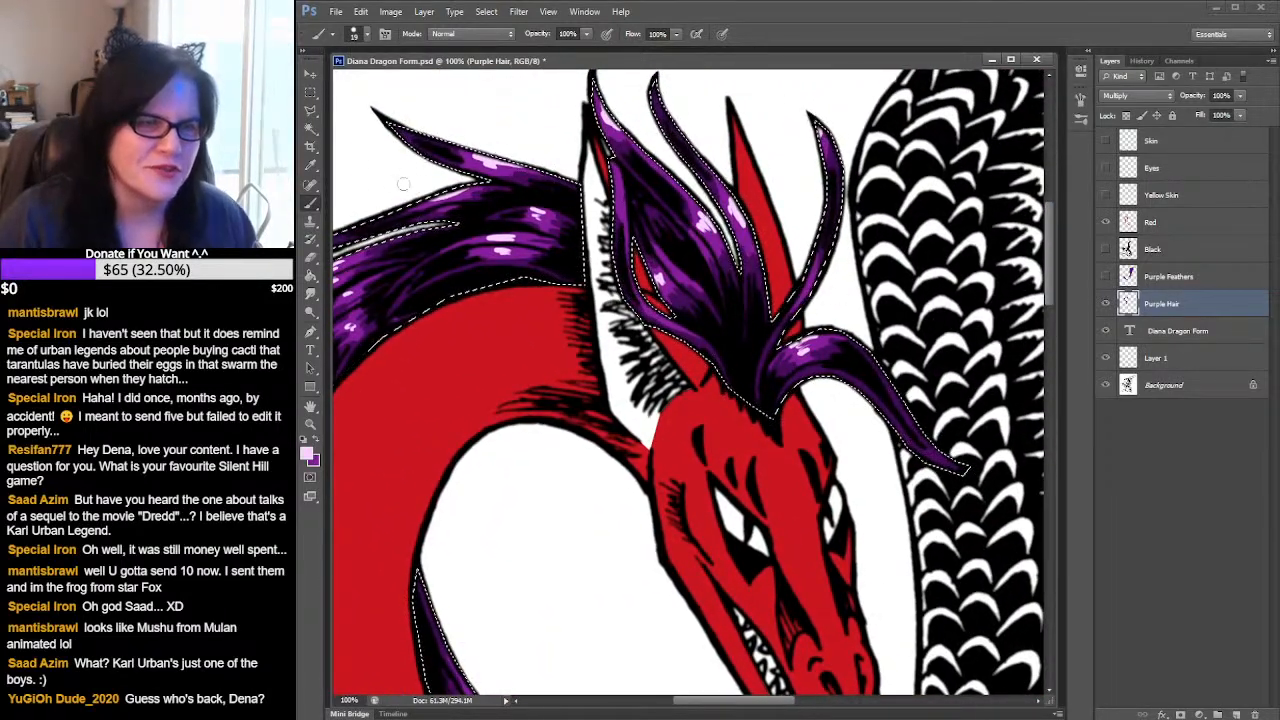
pyautogui.click(311, 294)
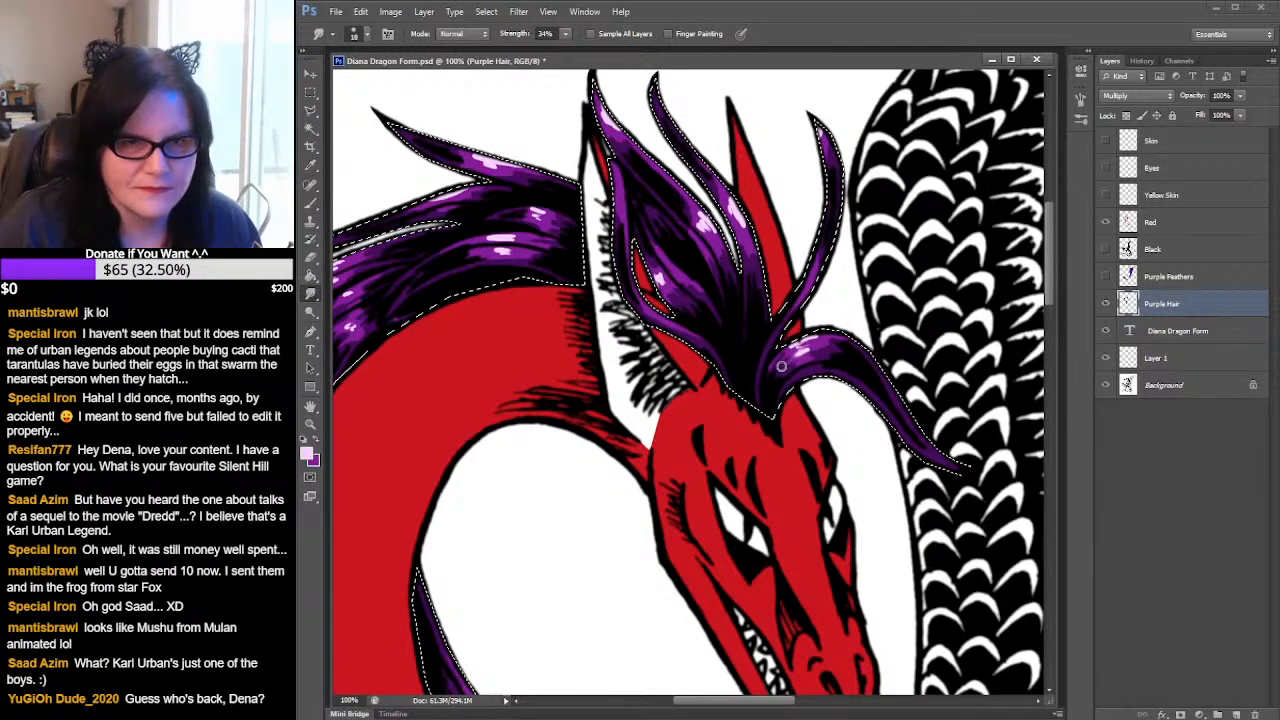
pyautogui.moveTo(781, 366); pyautogui.dragTo(799, 362)
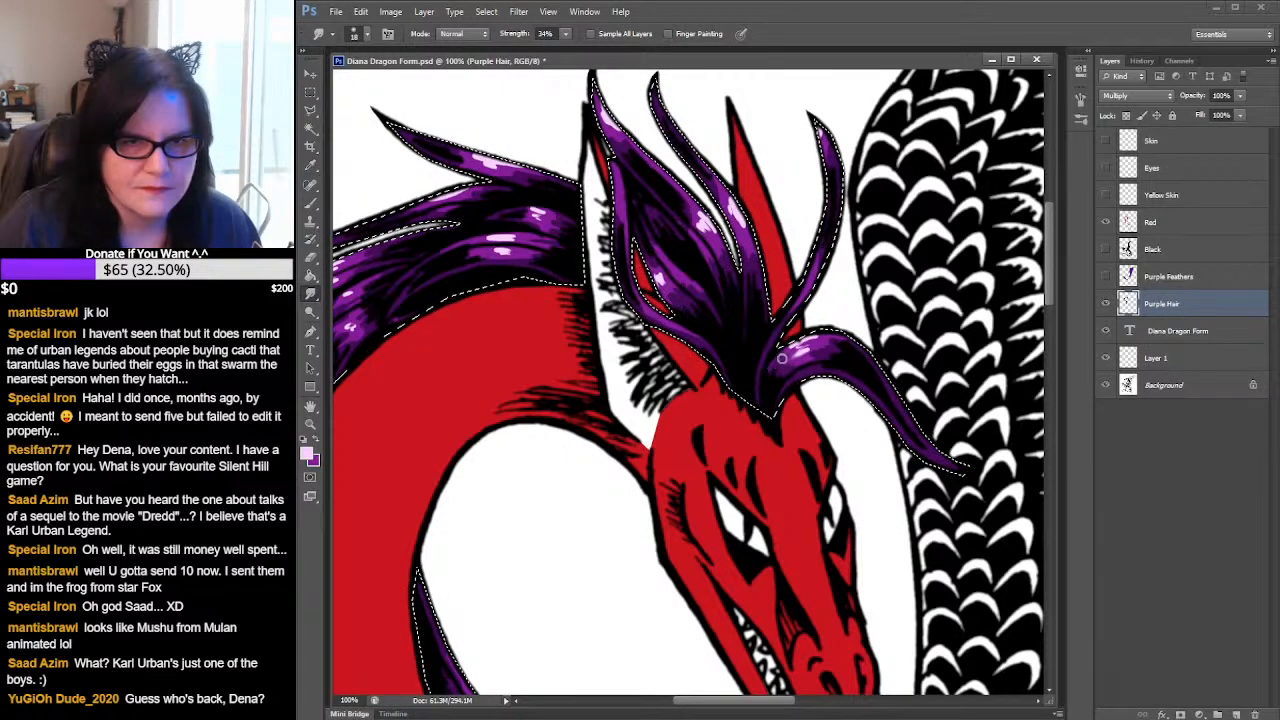
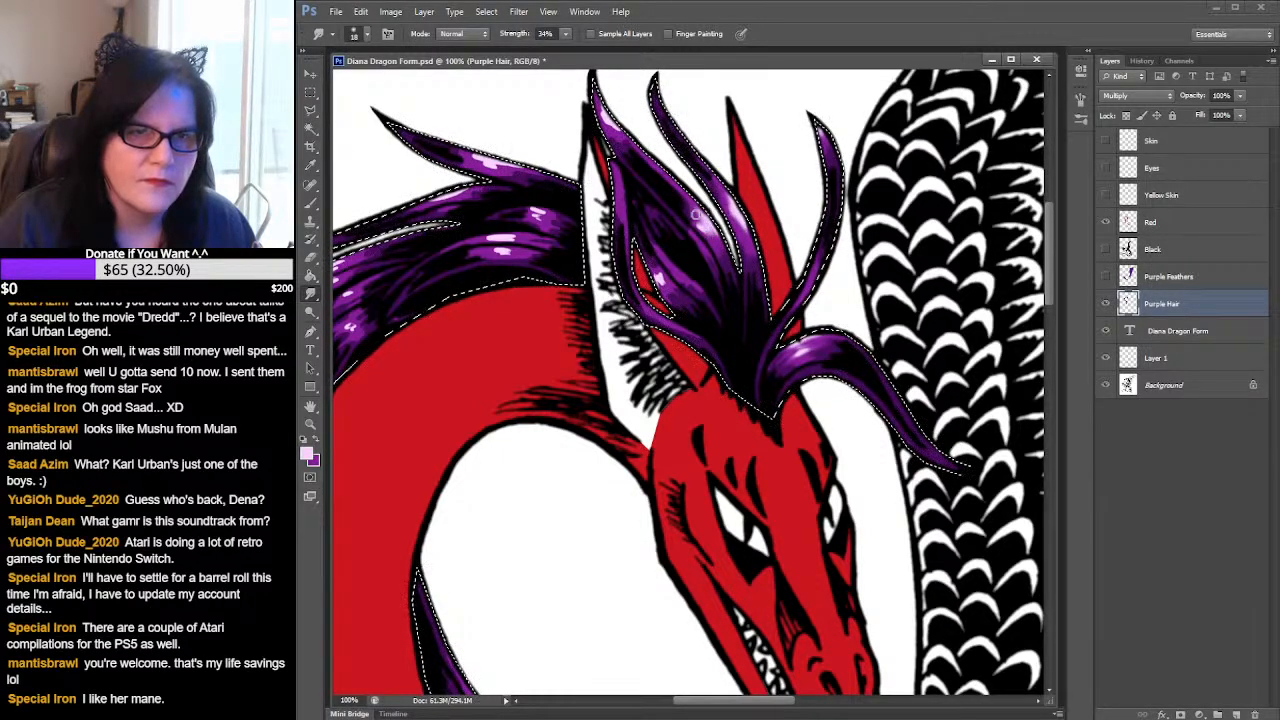
pyautogui.moveTo(703, 229); pyautogui.dragTo(686, 208)
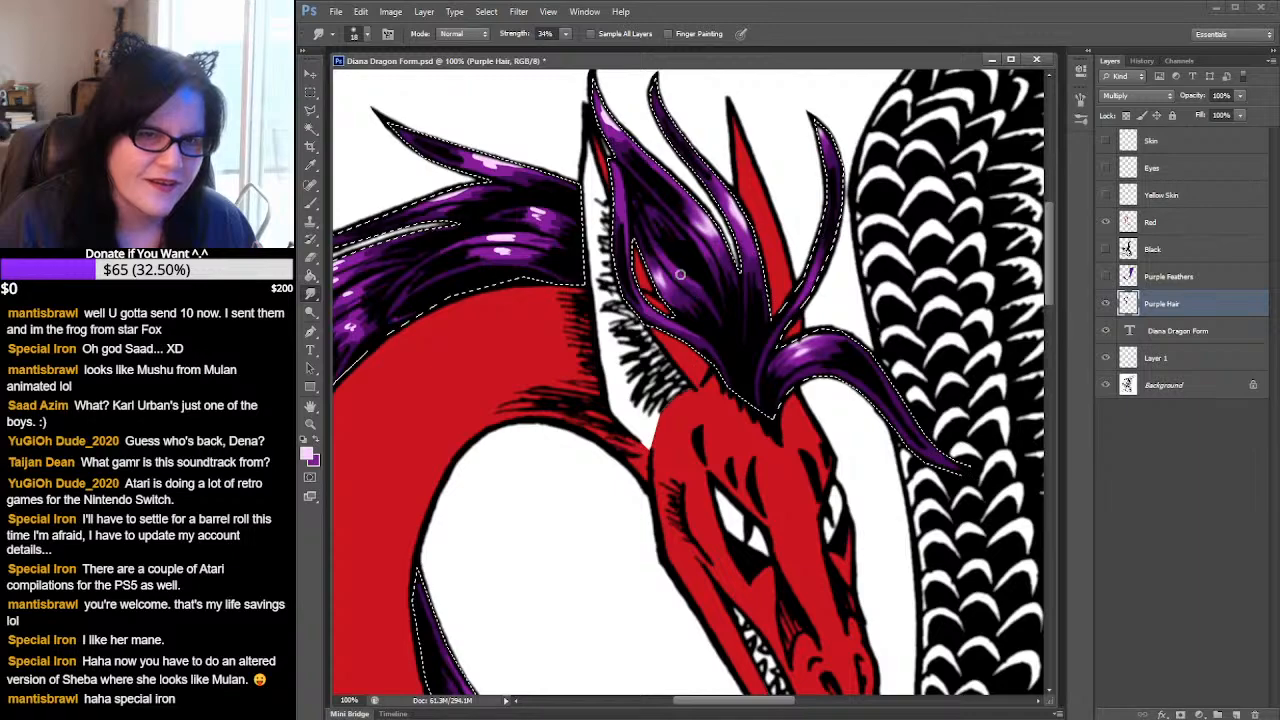
pyautogui.moveTo(697, 214); pyautogui.dragTo(726, 306)
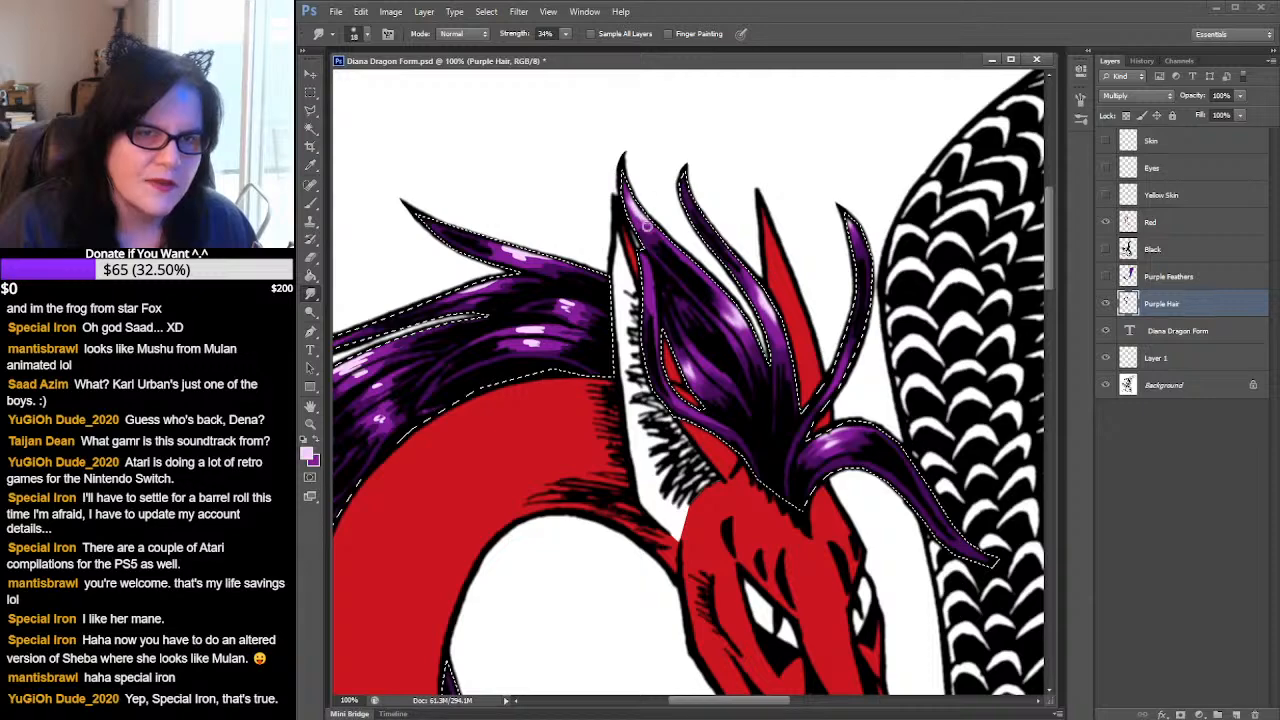
# - Smudge the light highlights in the mane strands behind the ear and over the top of the neck
pyautogui.hotkey('ctrl', 'd')
pyautogui.moveTo(592, 290); pyautogui.dragTo(760, 275)
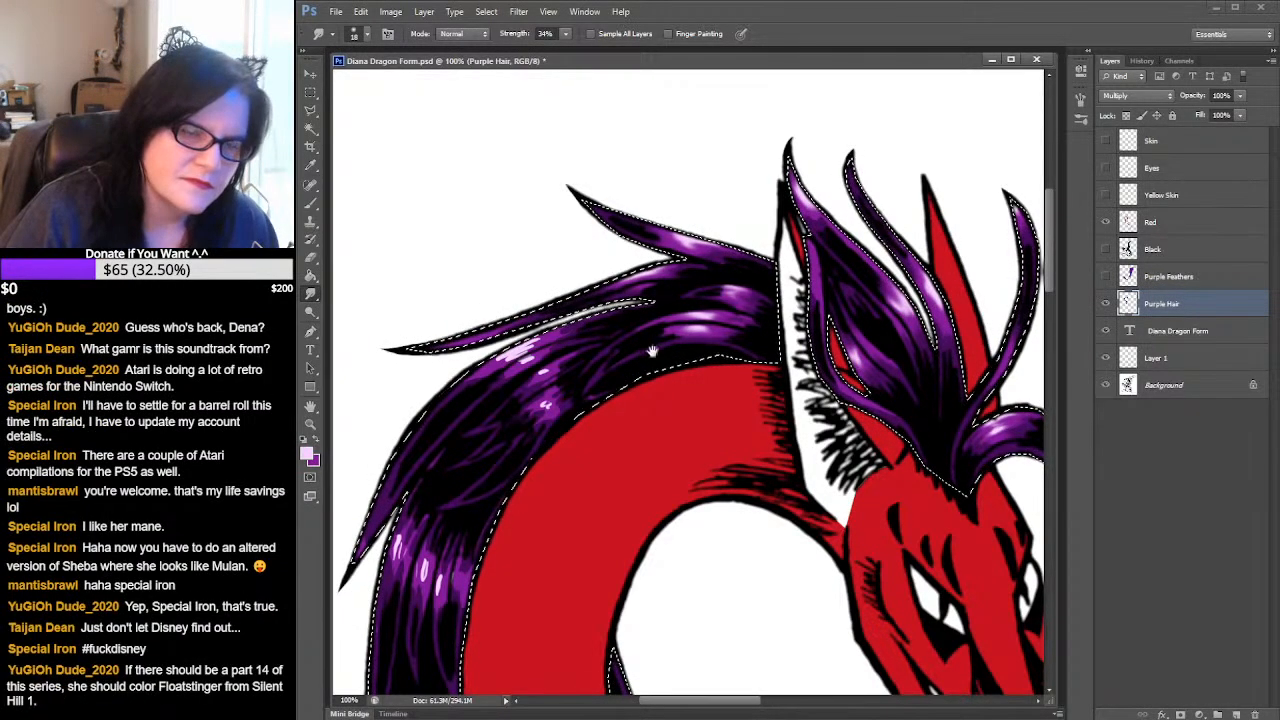
pyautogui.hotkey('ctrl', 'd')
pyautogui.moveTo(662, 343); pyautogui.dragTo(752, 290)
pyautogui.hotkey('ctrl', 'z')
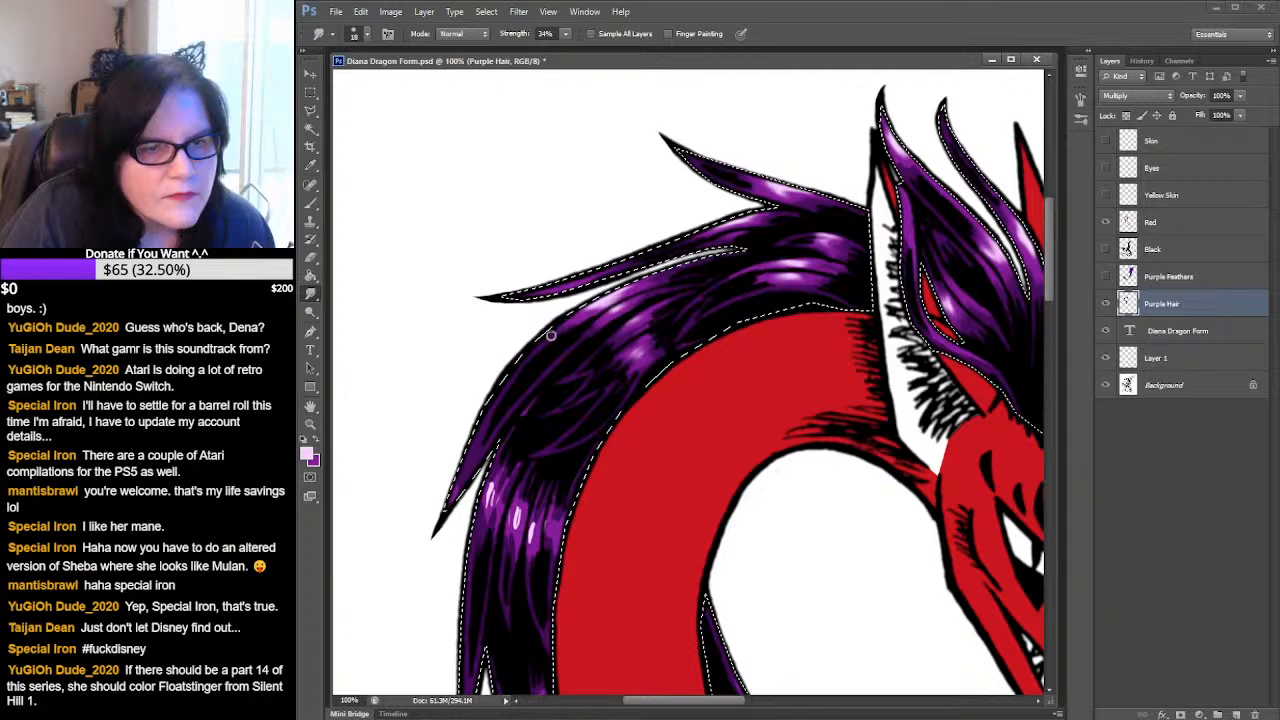
# - Try smudging the first highlights in the mane on the back of the neck, with the hair selection restored
pyautogui.hotkey('ctrl', 'd')
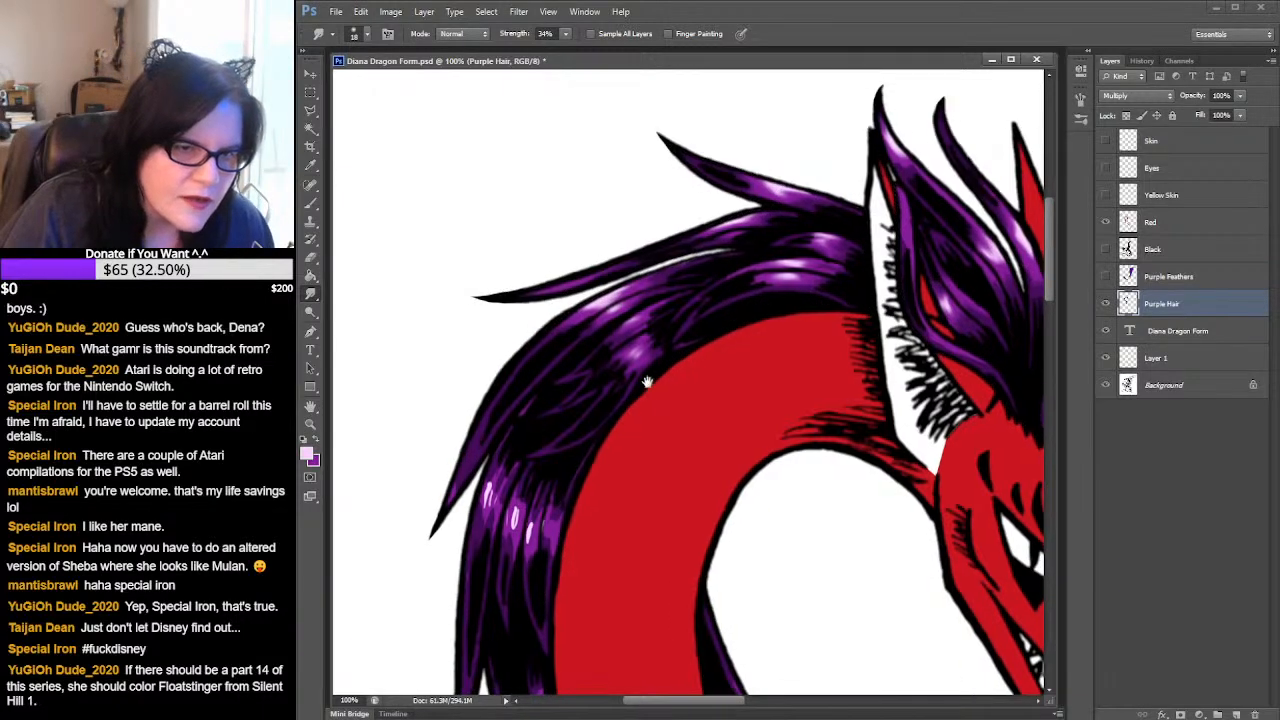
pyautogui.moveTo(645, 378); pyautogui.dragTo(633, 175)
pyautogui.hotkey('ctrl', 'shift', 'd')
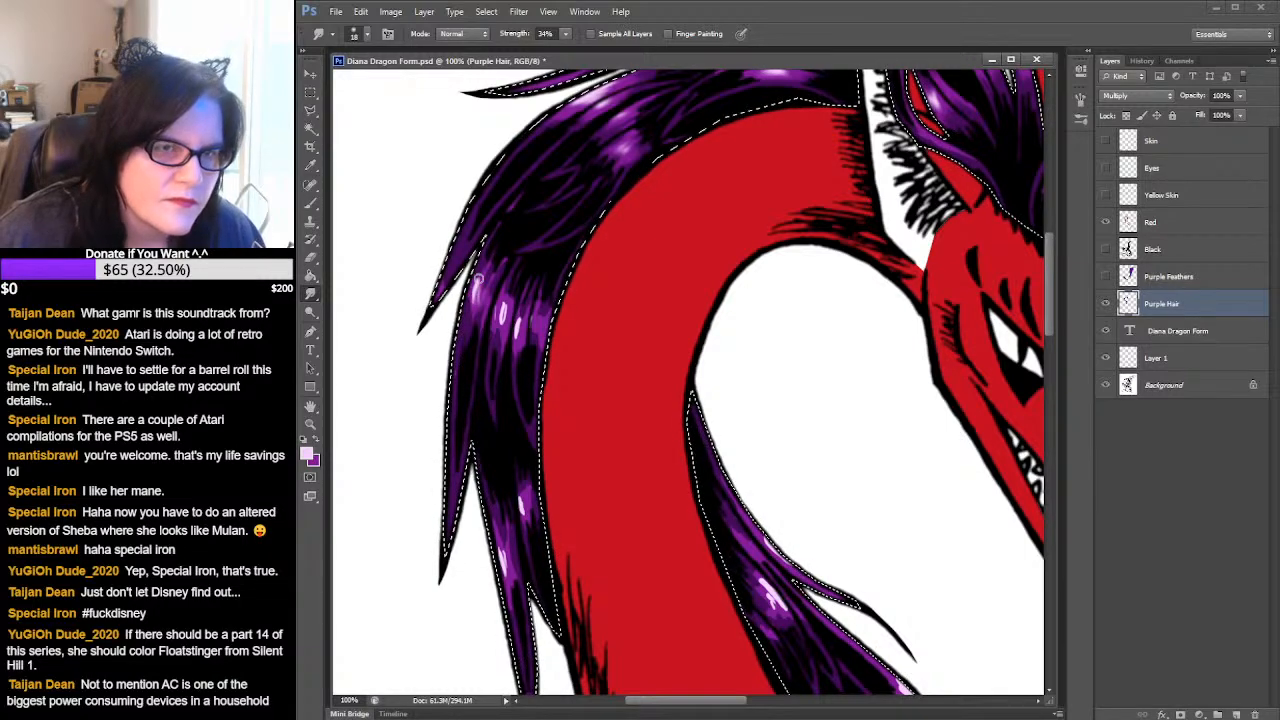
pyautogui.moveTo(477, 290); pyautogui.dragTo(497, 264)
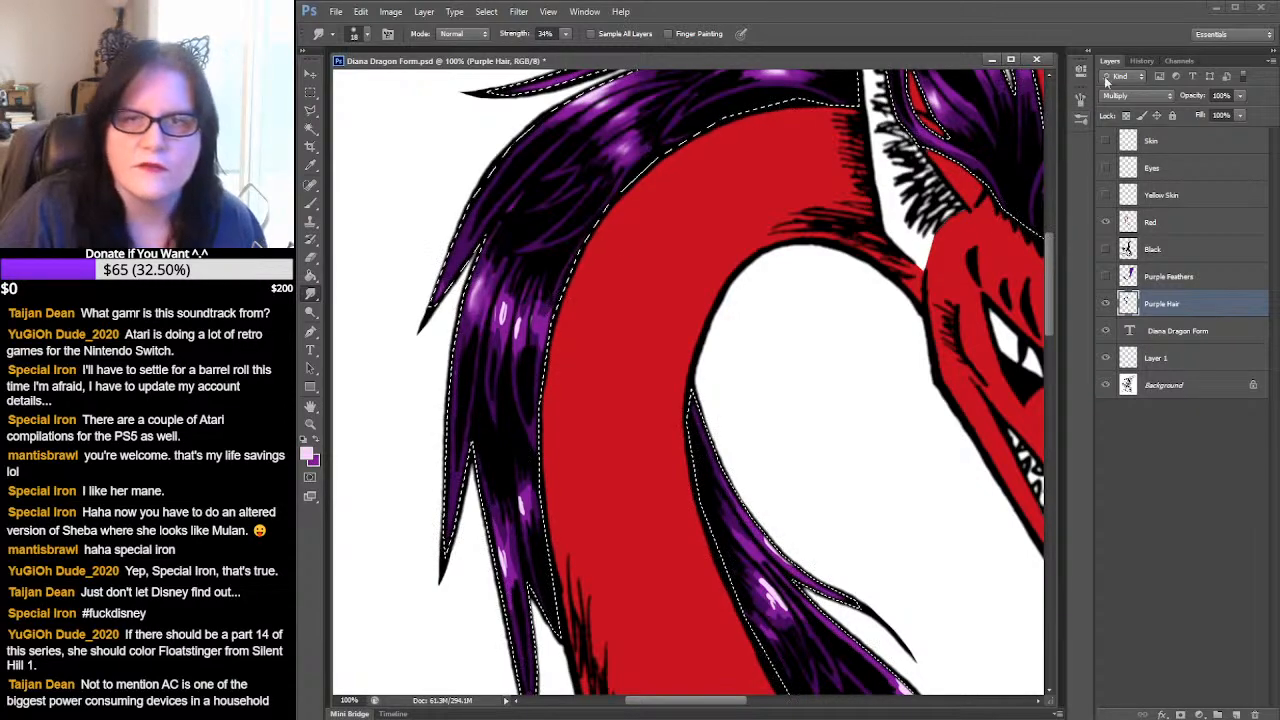
# - Step back through the document history to undo the latest smudge strokes on the back-of-neck mane
pyautogui.click(1140, 60)
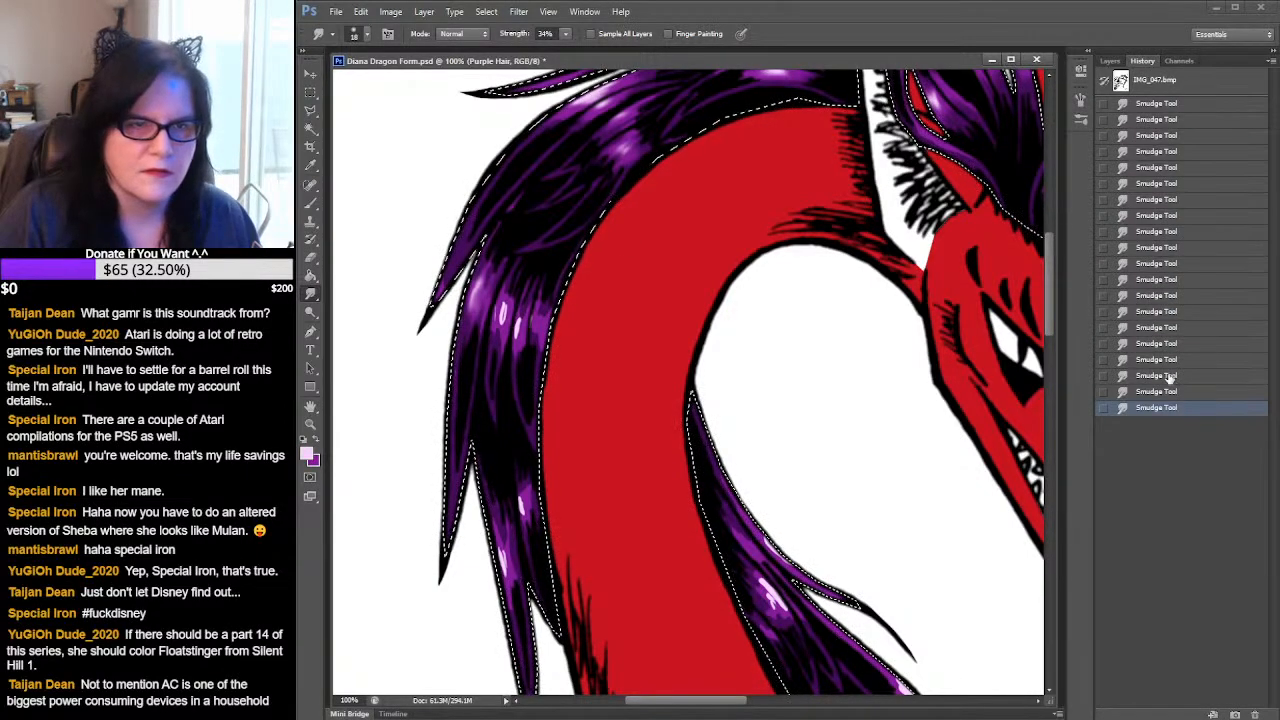
pyautogui.click(1171, 375)
pyautogui.click(1186, 344)
pyautogui.click(1188, 327)
pyautogui.click(1188, 311)
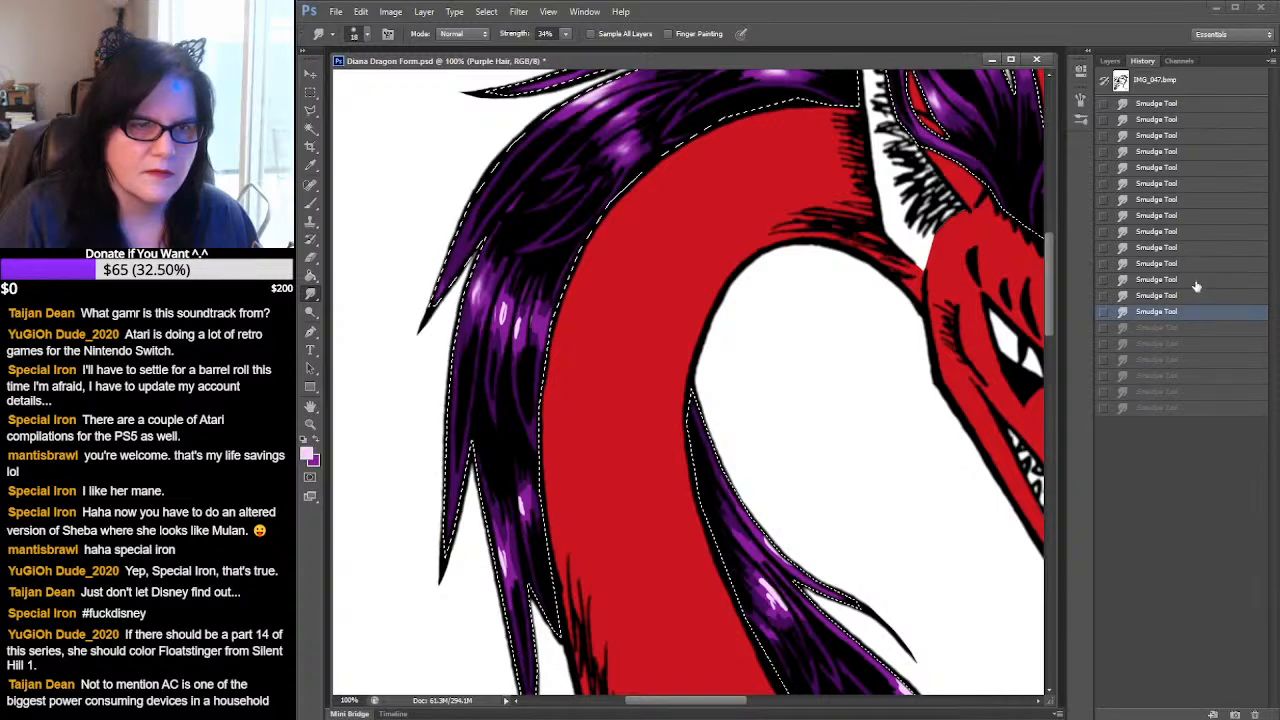
pyautogui.click(1195, 280)
pyautogui.click(1193, 248)
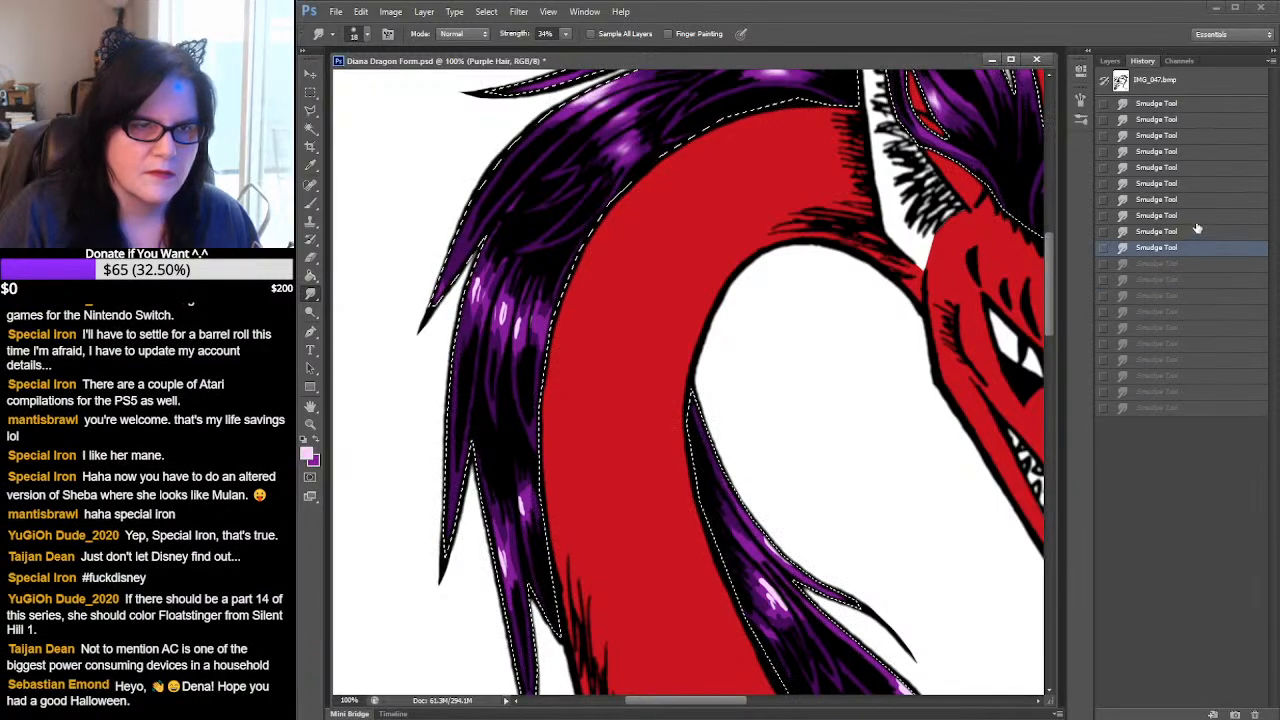
# - Blend the light highlights in the lower mane strands on the back of the neck with the Smudge tool at 34% strength
pyautogui.click(1112, 61)
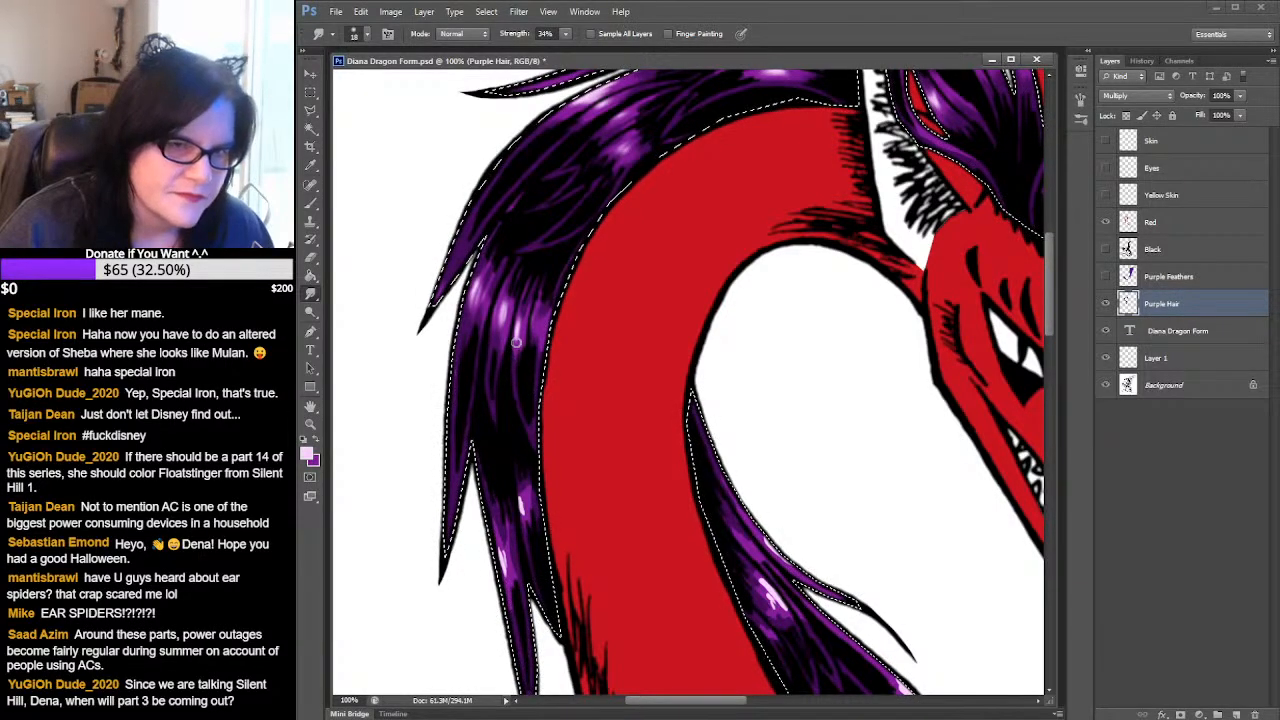
pyautogui.moveTo(633, 399); pyautogui.dragTo(597, 197)
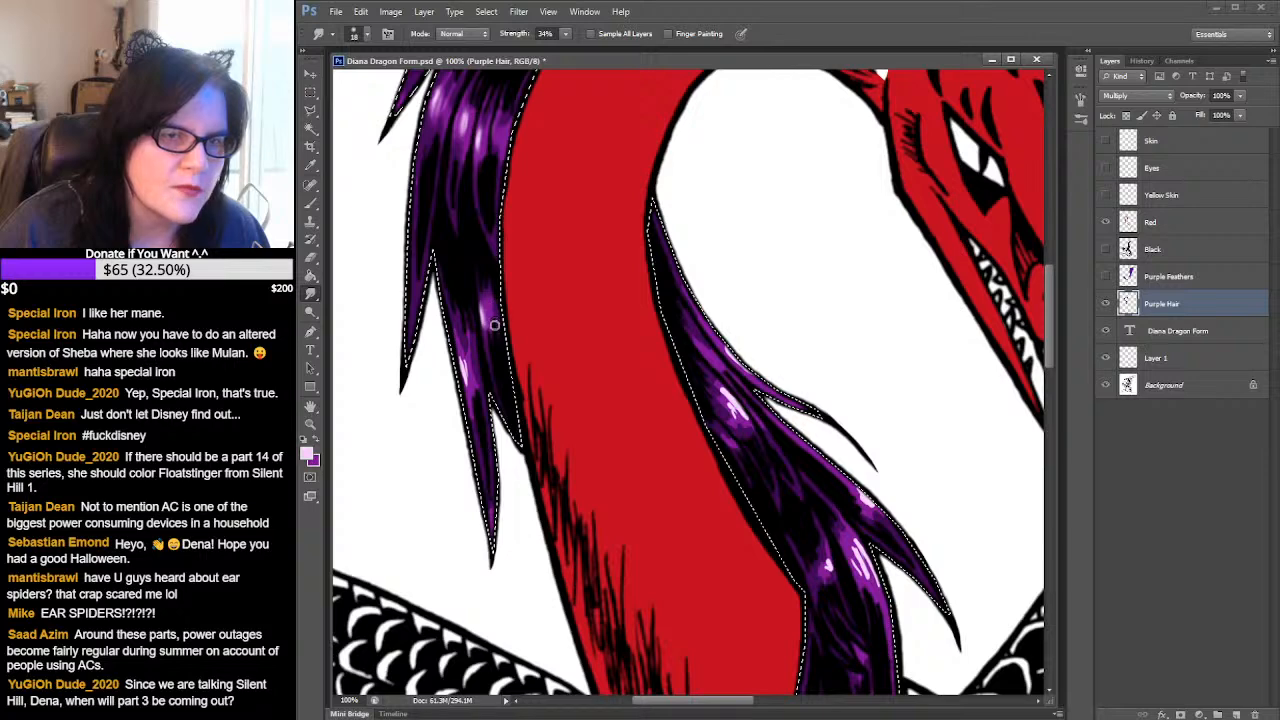
pyautogui.moveTo(494, 325); pyautogui.dragTo(488, 304)
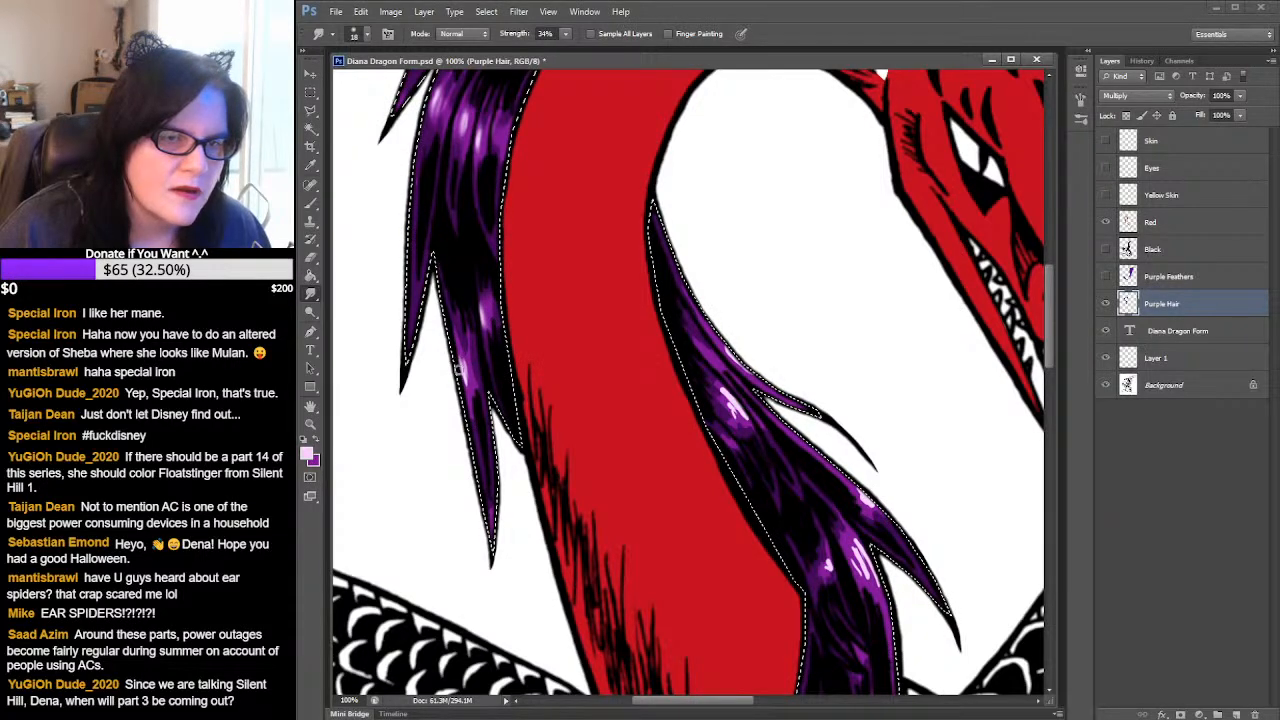
pyautogui.moveTo(465, 379); pyautogui.dragTo(457, 321)
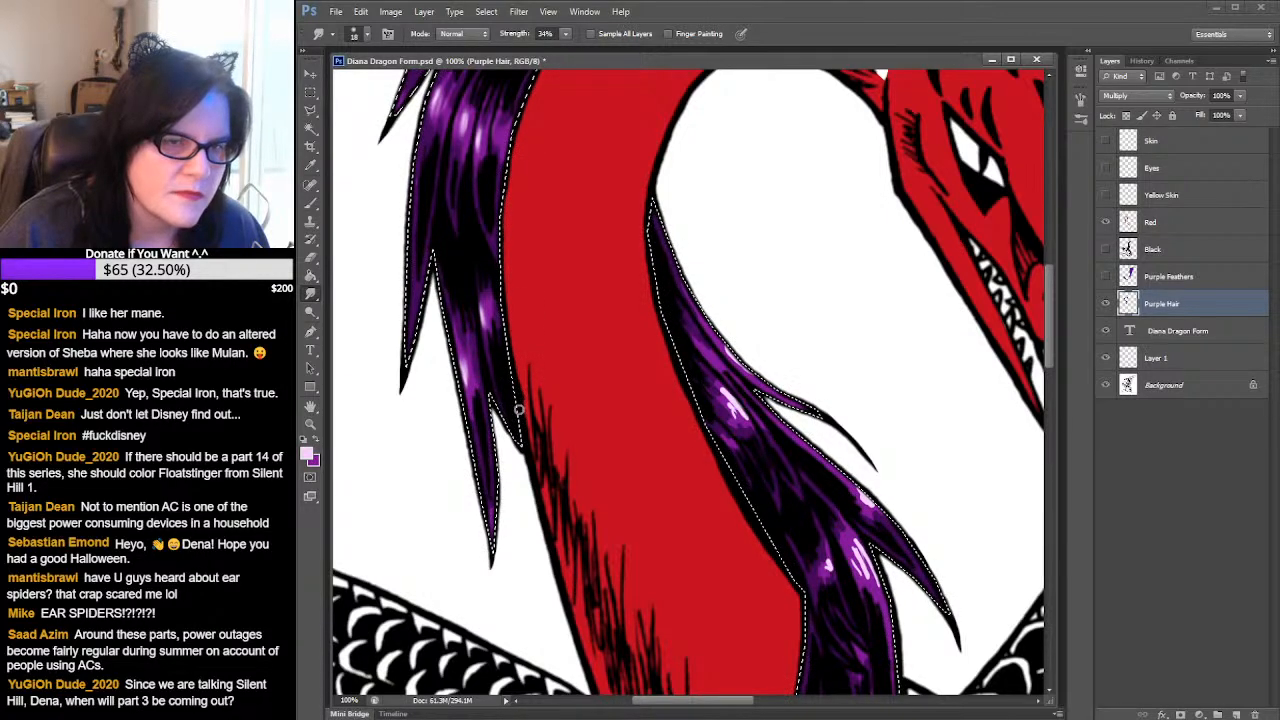
# - Smudge the light highlights in the front mane from the throat down to the strand tips over the chest
pyautogui.moveTo(683, 332)
pyautogui.mouseDown()
pyautogui.moveTo(710, 351)
pyautogui.moveTo(662, 336)
pyautogui.moveTo(736, 332)
pyautogui.moveTo(706, 346)
pyautogui.moveTo(687, 321)
pyautogui.moveTo(701, 354)
pyautogui.moveTo(688, 324)
pyautogui.mouseUp()
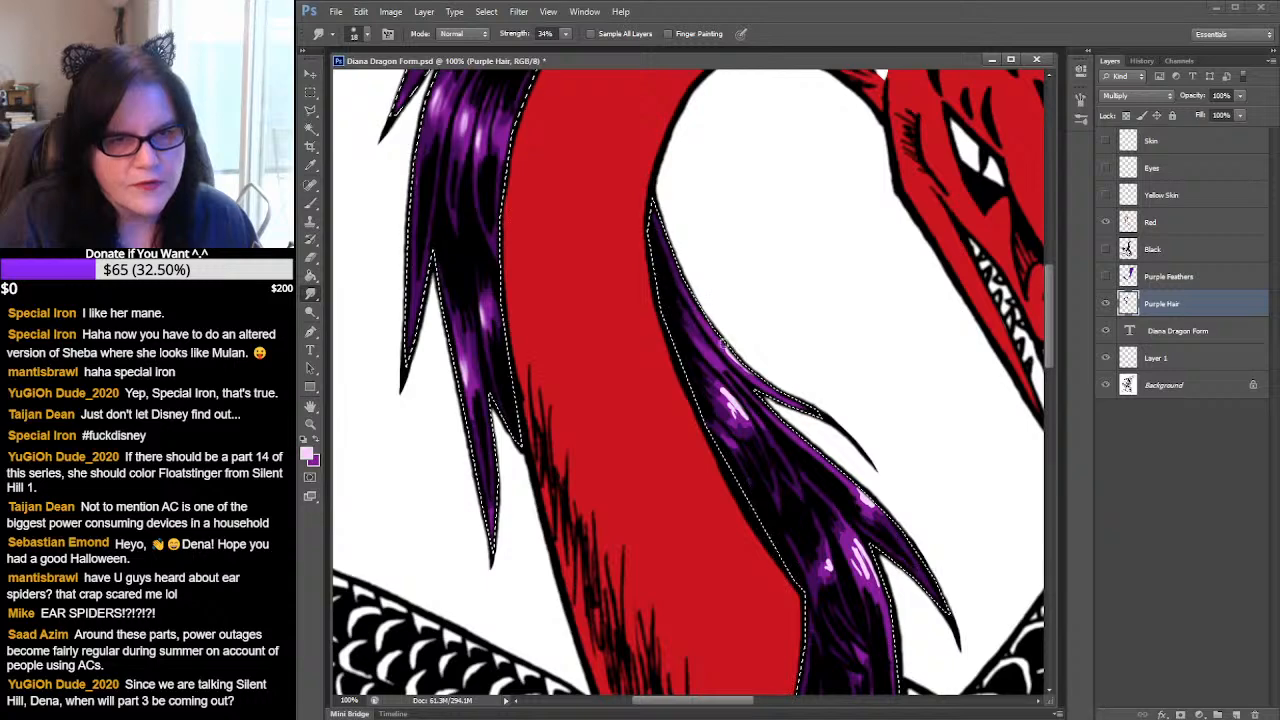
pyautogui.moveTo(726, 346)
pyautogui.mouseDown()
pyautogui.moveTo(707, 377)
pyautogui.moveTo(723, 396)
pyautogui.moveTo(706, 385)
pyautogui.moveTo(726, 406)
pyautogui.moveTo(700, 382)
pyautogui.moveTo(760, 436)
pyautogui.moveTo(740, 409)
pyautogui.moveTo(760, 444)
pyautogui.moveTo(721, 415)
pyautogui.moveTo(745, 437)
pyautogui.moveTo(720, 420)
pyautogui.moveTo(745, 451)
pyautogui.moveTo(718, 425)
pyautogui.moveTo(732, 448)
pyautogui.moveTo(713, 426)
pyautogui.moveTo(736, 447)
pyautogui.mouseUp()
pyautogui.moveTo(923, 388); pyautogui.dragTo(931, 149)
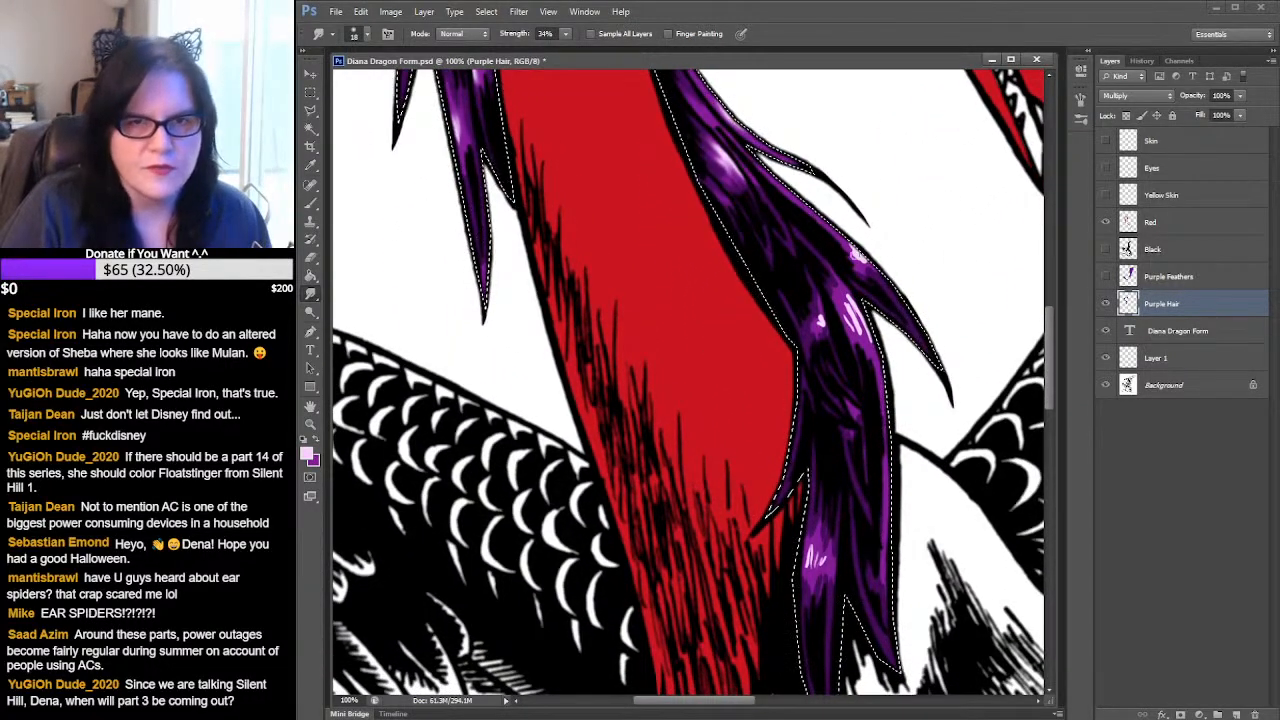
pyautogui.moveTo(840, 241)
pyautogui.mouseDown()
pyautogui.moveTo(878, 277)
pyautogui.moveTo(841, 262)
pyautogui.moveTo(865, 287)
pyautogui.moveTo(852, 263)
pyautogui.moveTo(899, 280)
pyautogui.mouseUp()
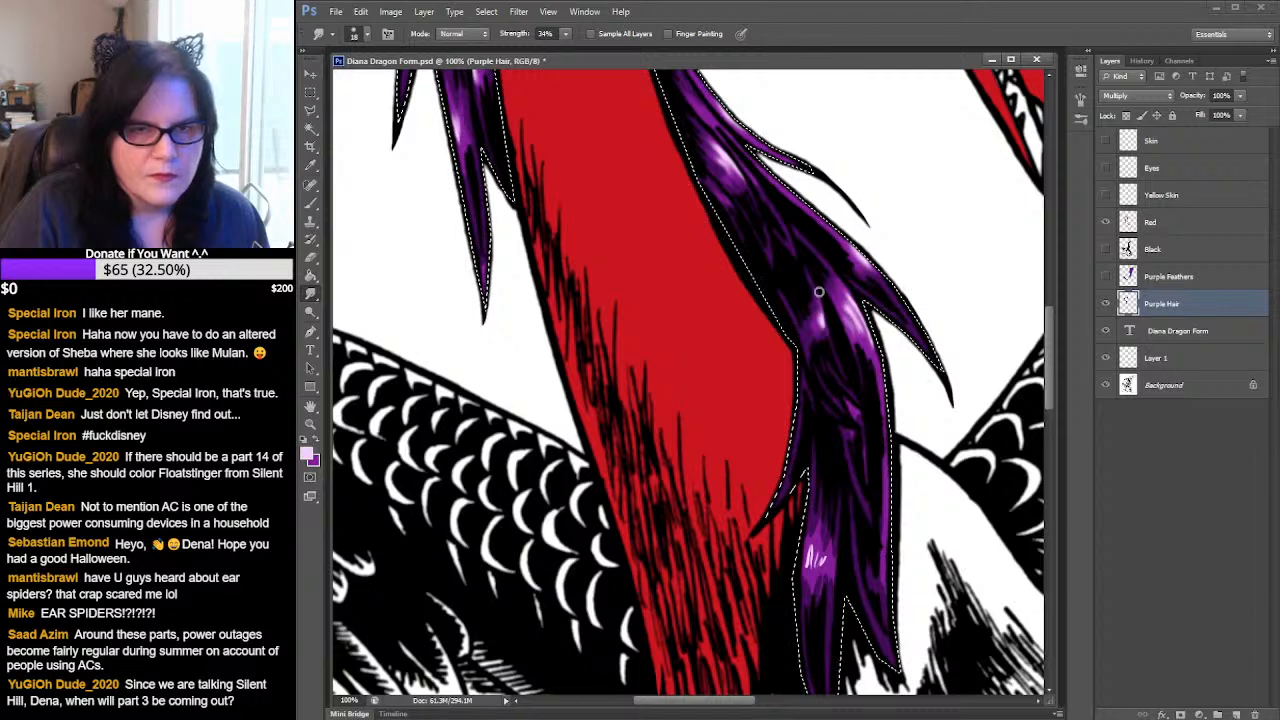
pyautogui.moveTo(938, 351); pyautogui.dragTo(843, 190)
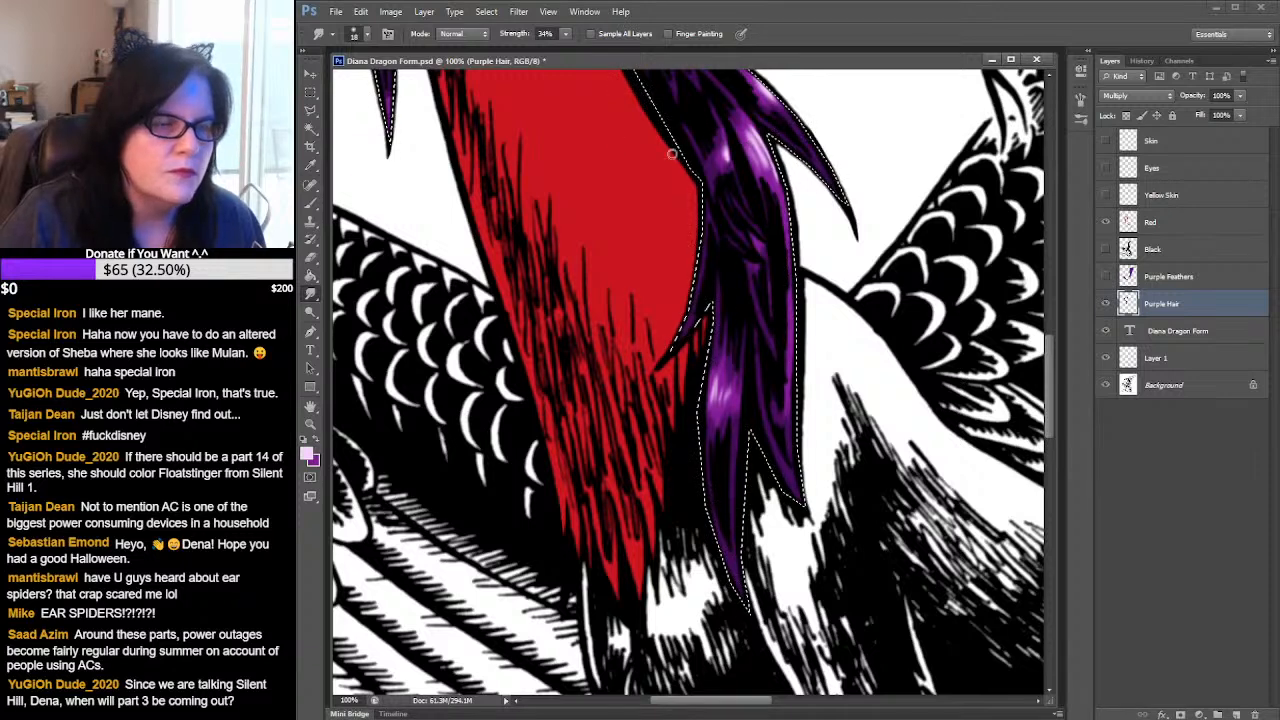
# - Clear the selection around the purple hair
pyautogui.hotkey('alt', 'Tab')
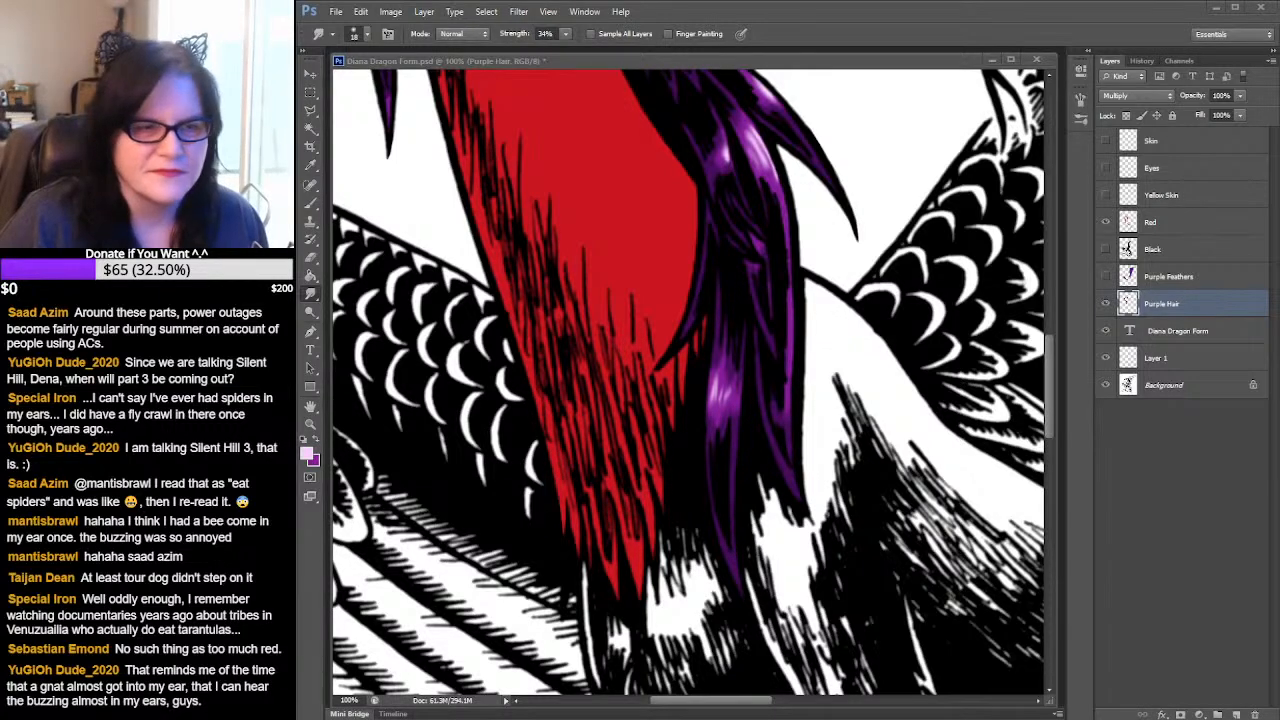
pyautogui.click(312, 426)
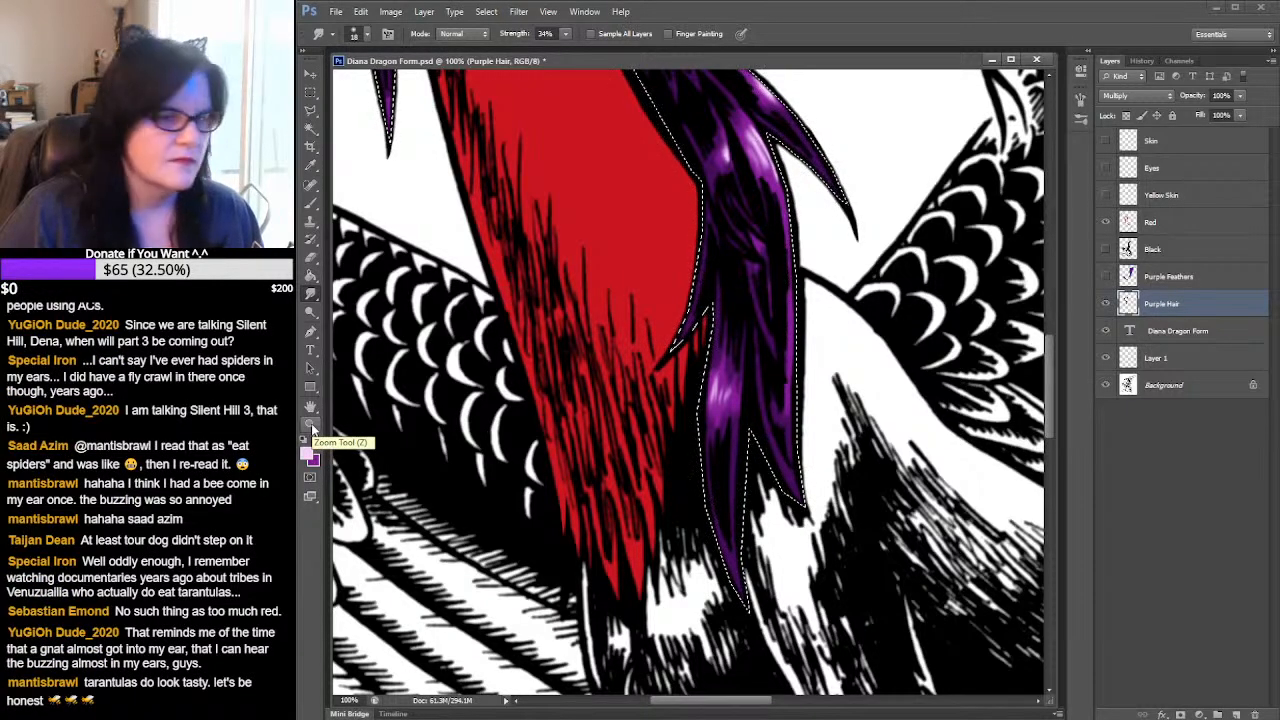
pyautogui.click(312, 426)
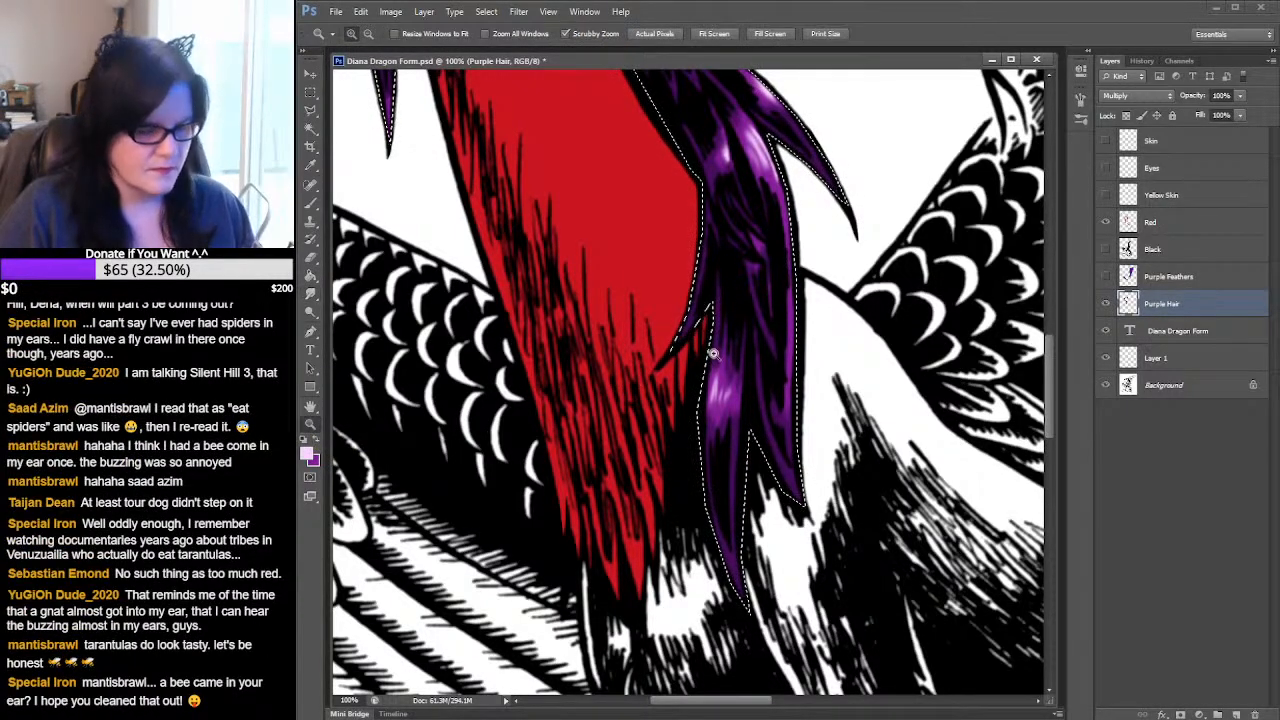
pyautogui.keyDown('alt'); pyautogui.click(760, 338); pyautogui.keyUp('alt')
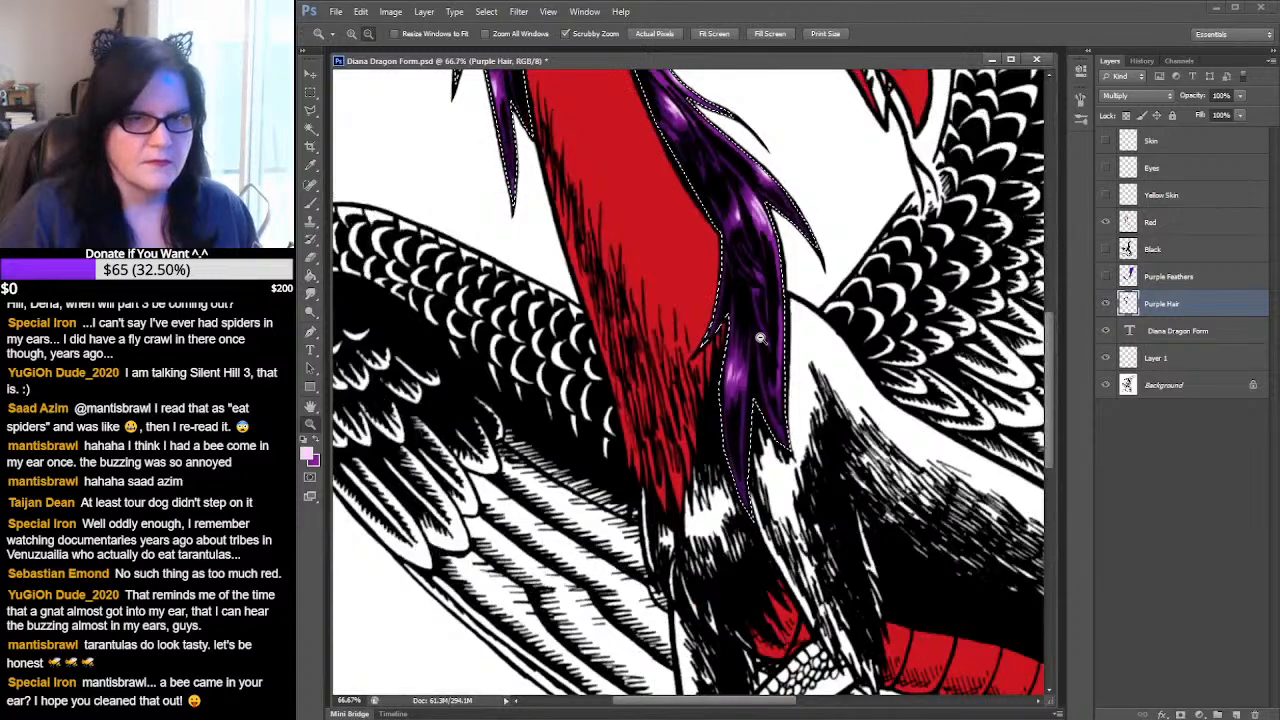
pyautogui.keyDown('alt'); pyautogui.click(760, 338); pyautogui.keyUp('alt')
pyautogui.keyDown('alt'); pyautogui.click(760, 338); pyautogui.keyUp('alt')
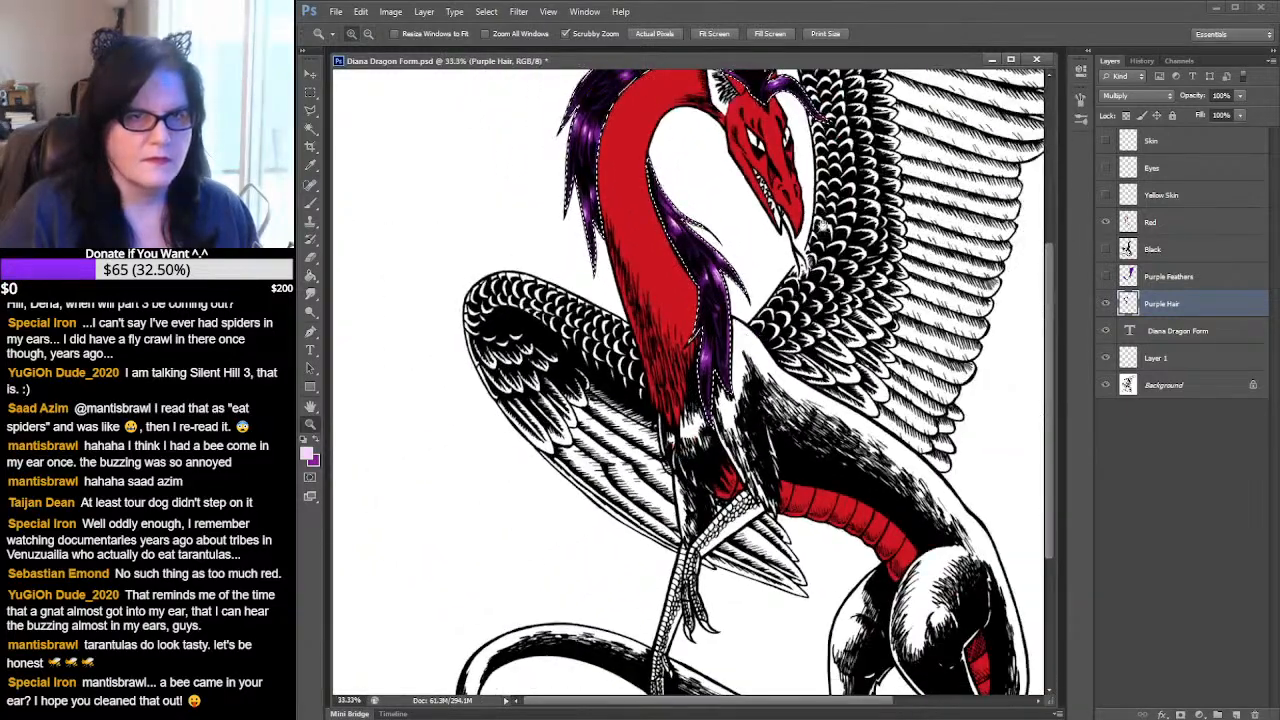
pyautogui.scroll(1, 413, 167)
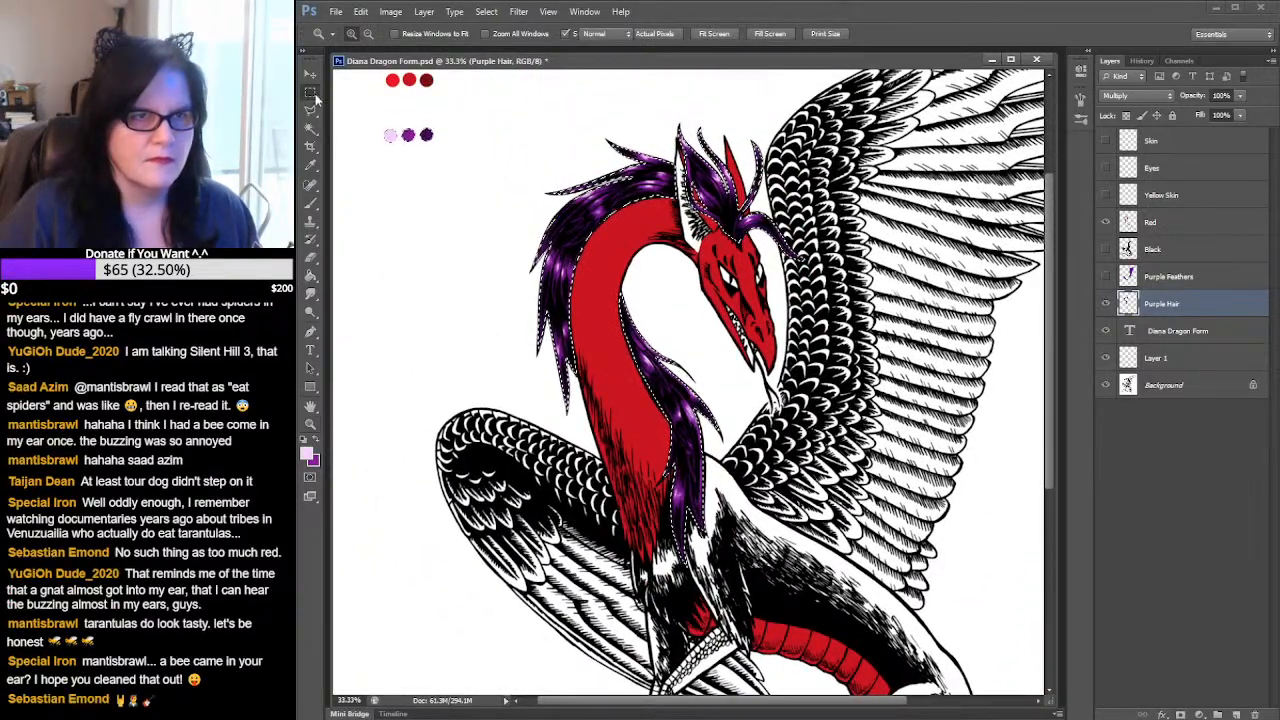
pyautogui.press('m')
pyautogui.hotkey('ctrl', 'd')
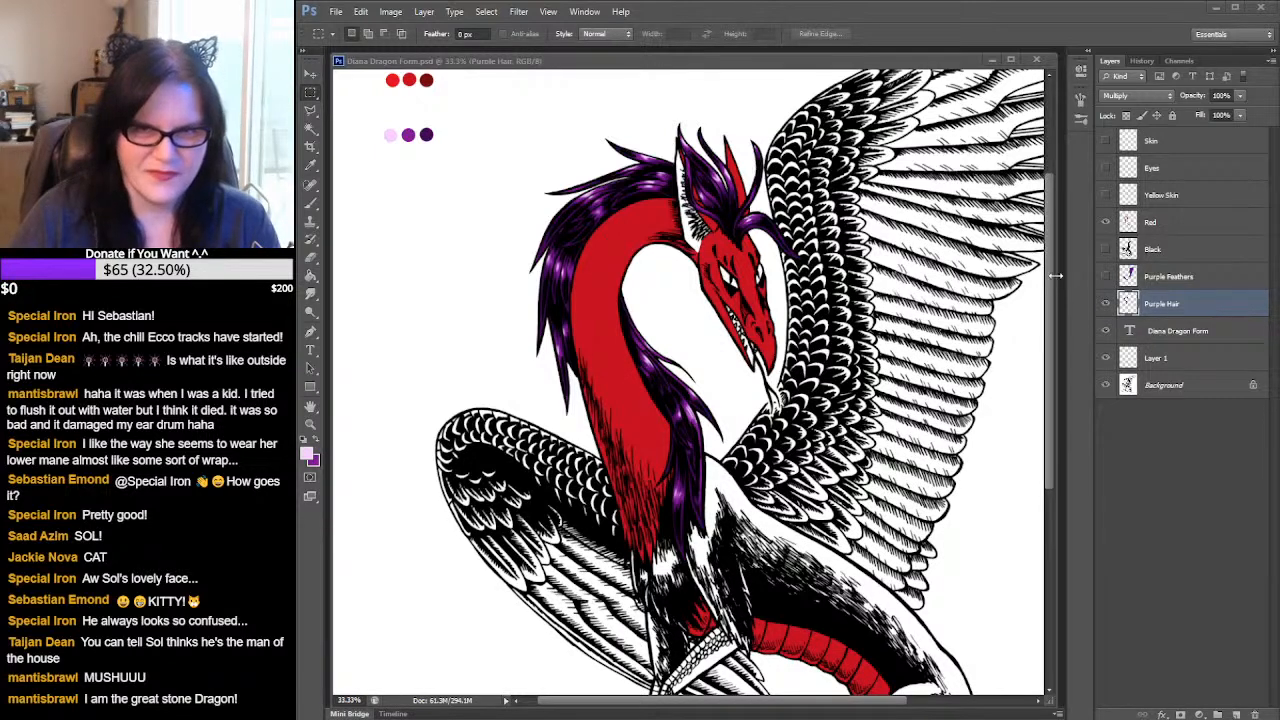
# - Make the Purple Feathers, Black, Yellow Skin, Eyes and Skin layers visible again
pyautogui.scroll(-1, 1053, 323)
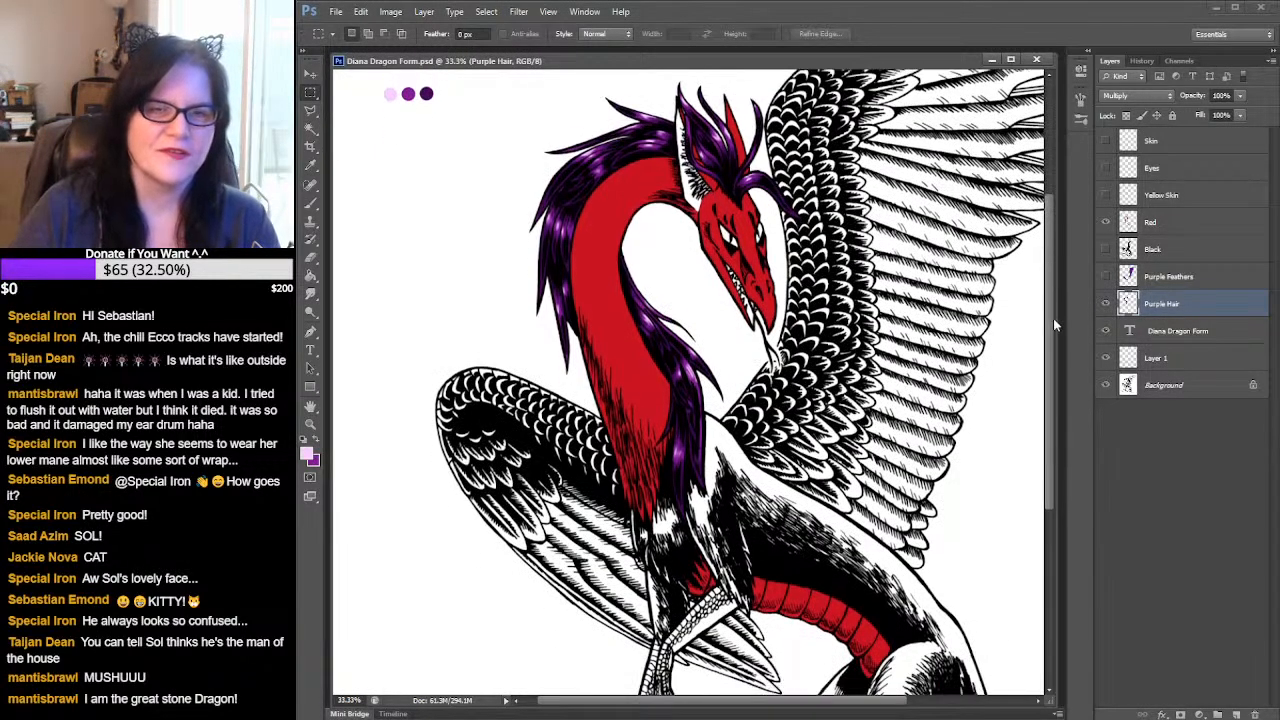
pyautogui.scroll(-1, 1053, 323)
pyautogui.click(311, 425)
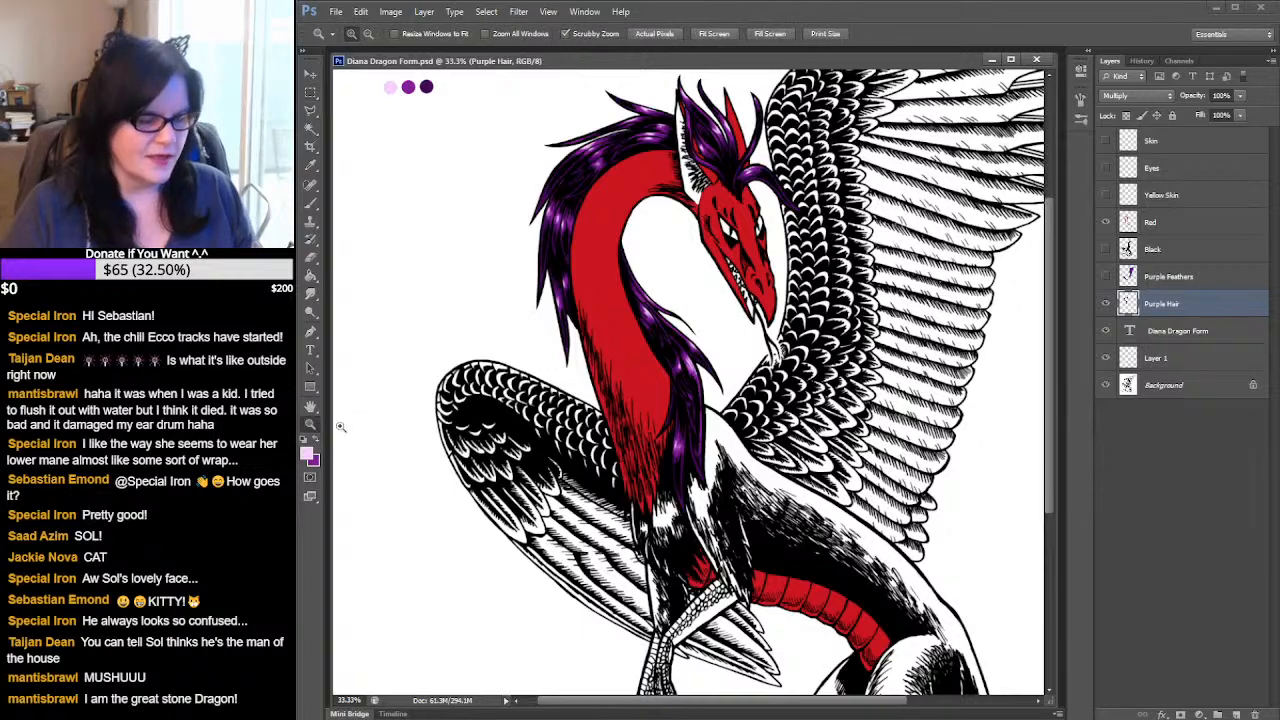
pyautogui.keyDown('alt'); pyautogui.click(740, 294); pyautogui.keyUp('alt')
pyautogui.keyDown('alt'); pyautogui.click(740, 293); pyautogui.keyUp('alt')
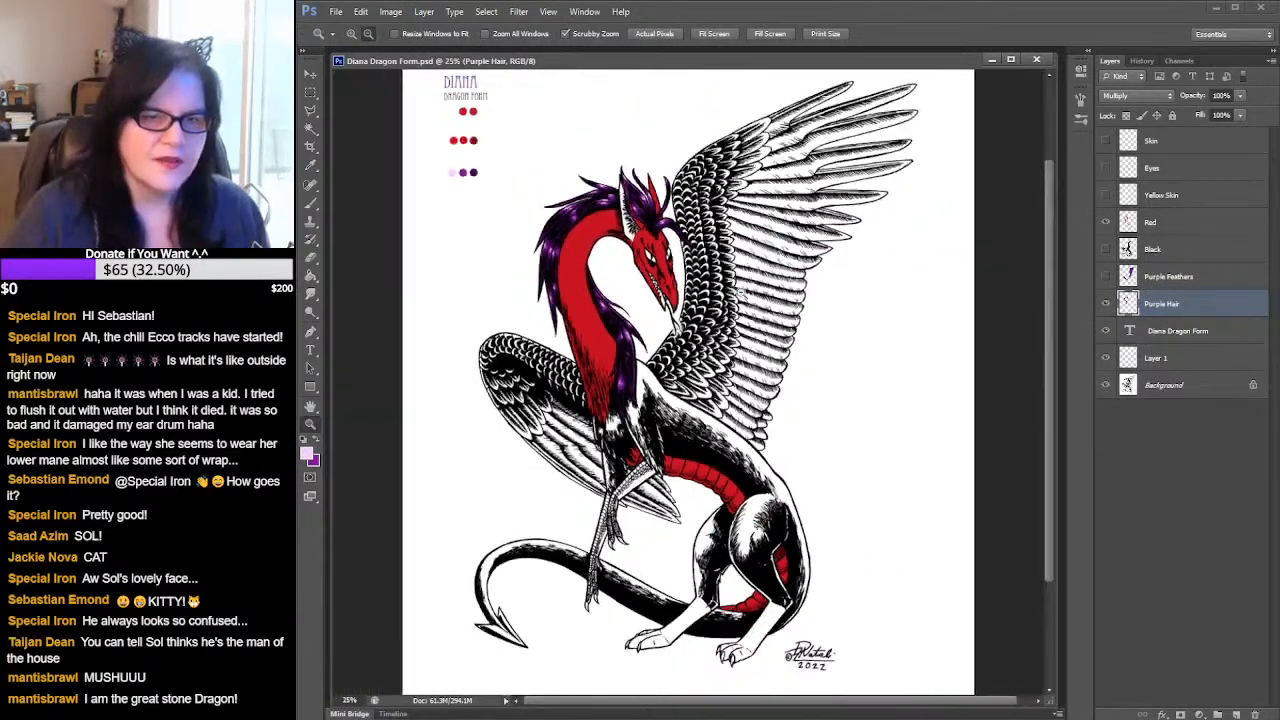
pyautogui.keyDown('alt'); pyautogui.click(740, 294); pyautogui.keyUp('alt')
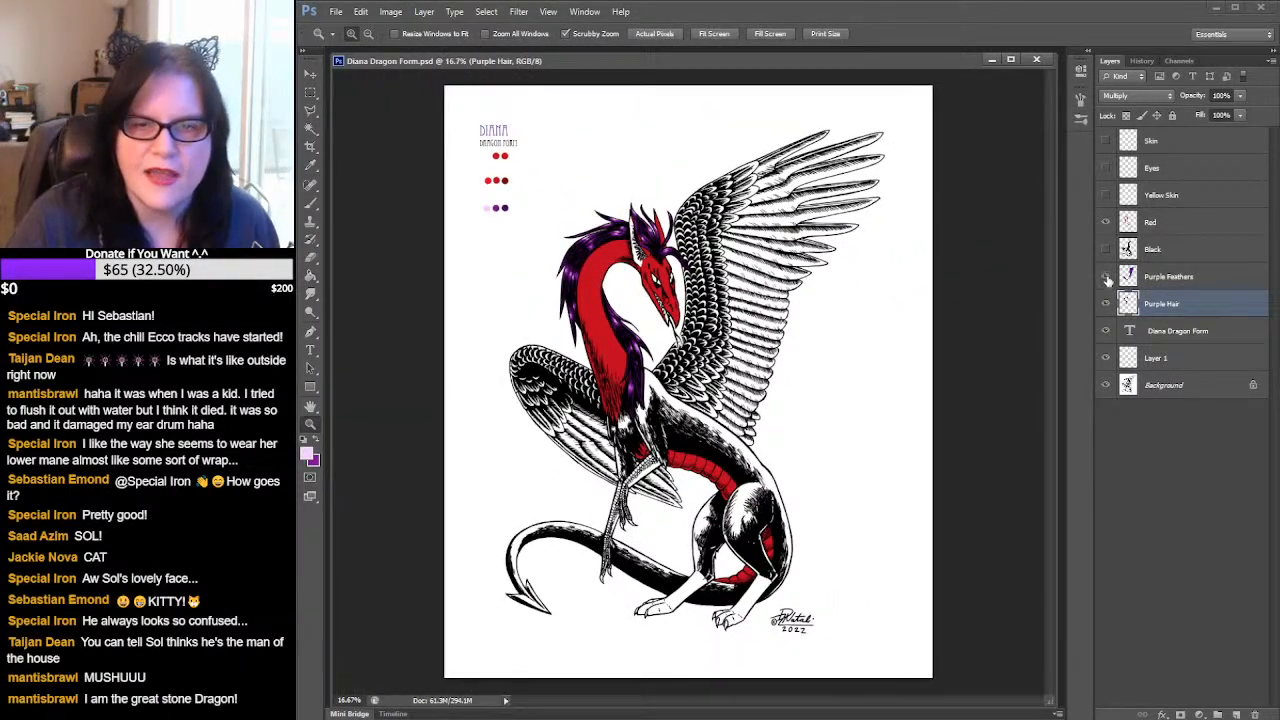
pyautogui.click(1106, 277)
pyautogui.click(1105, 250)
pyautogui.click(1106, 196)
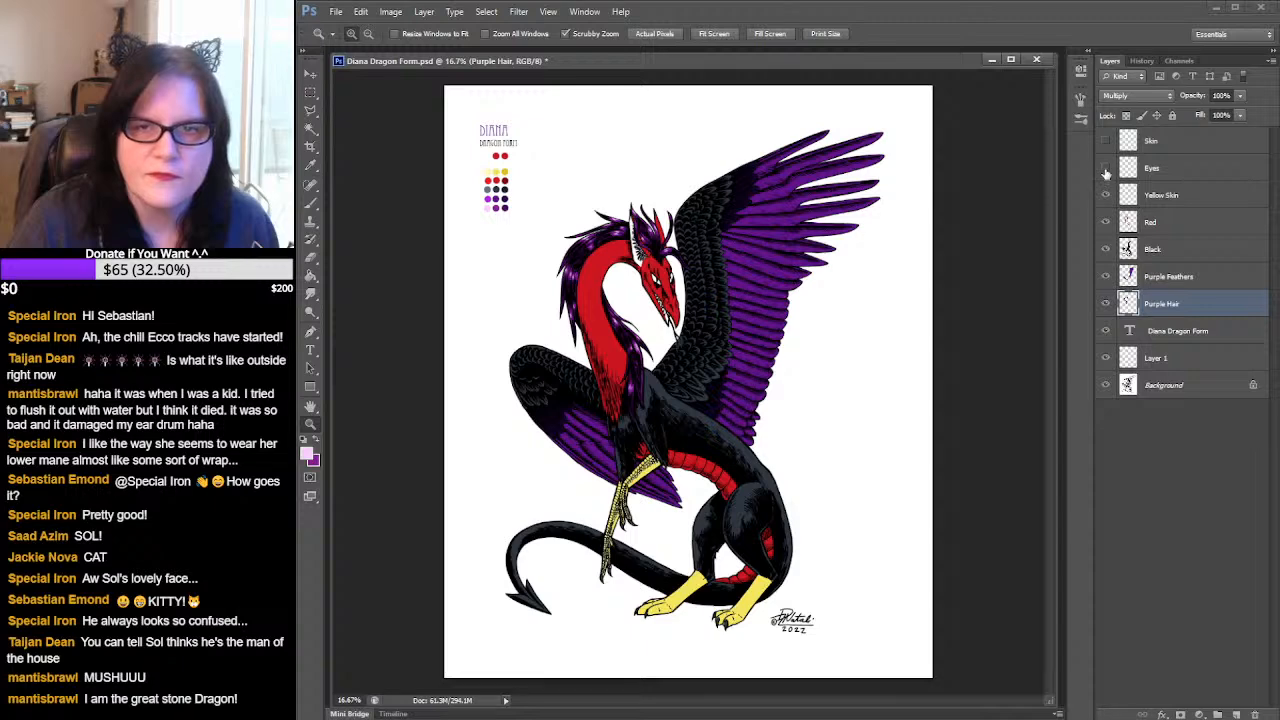
pyautogui.click(1106, 168)
pyautogui.click(1106, 141)
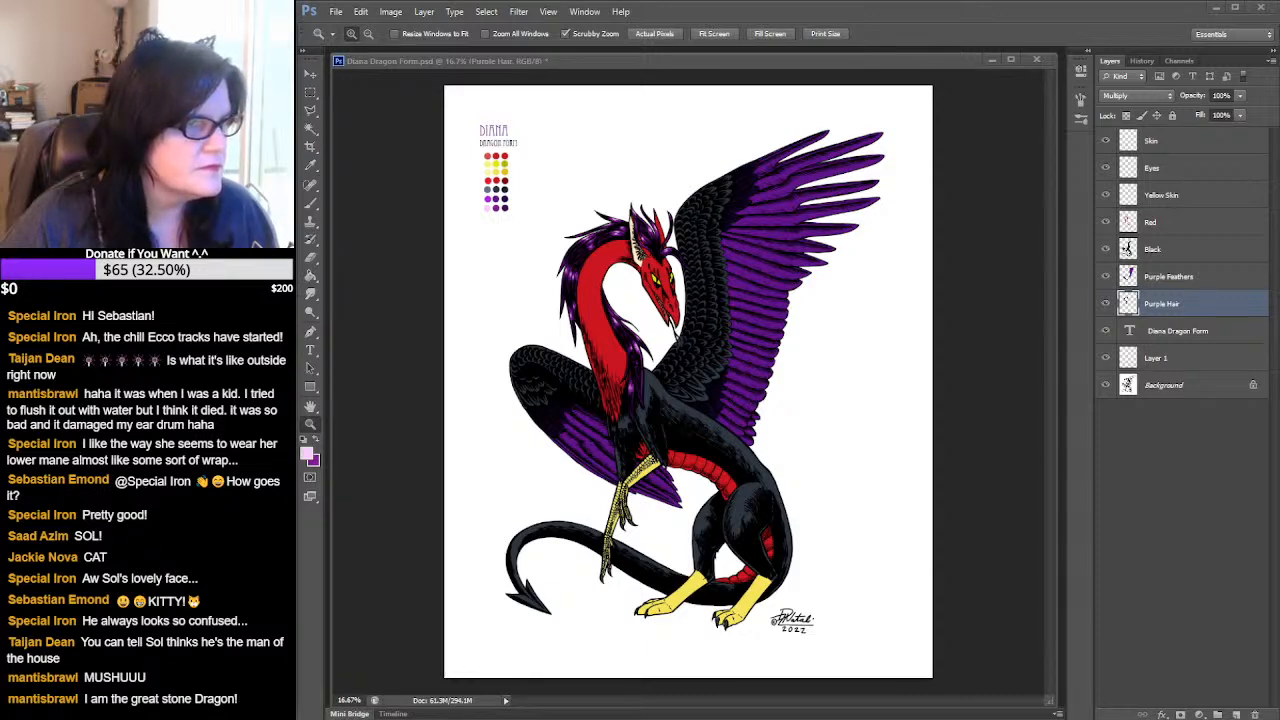
# - Switch to the browser's Maleficent dragon form image and arrange it beside the floating Diana drawing to compare the two
pyautogui.moveTo(97, 68); pyautogui.dragTo(872, 34)
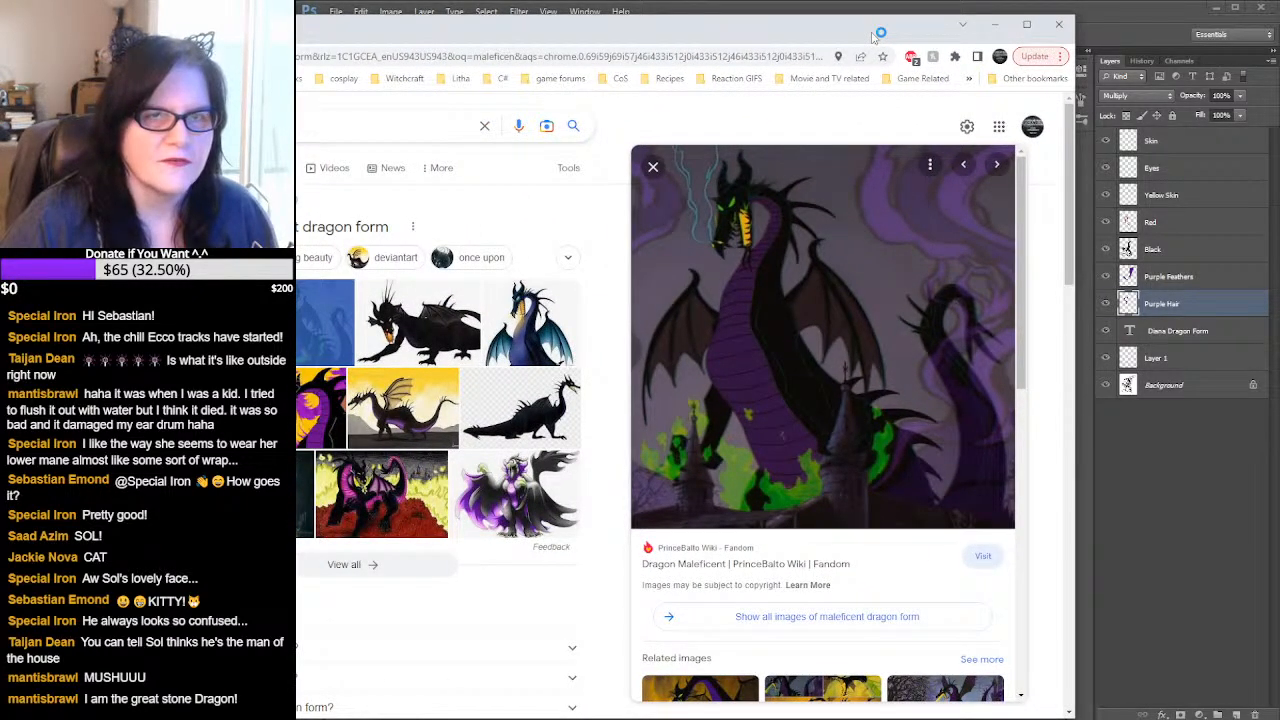
pyautogui.moveTo(826, 29); pyautogui.dragTo(1075, 49)
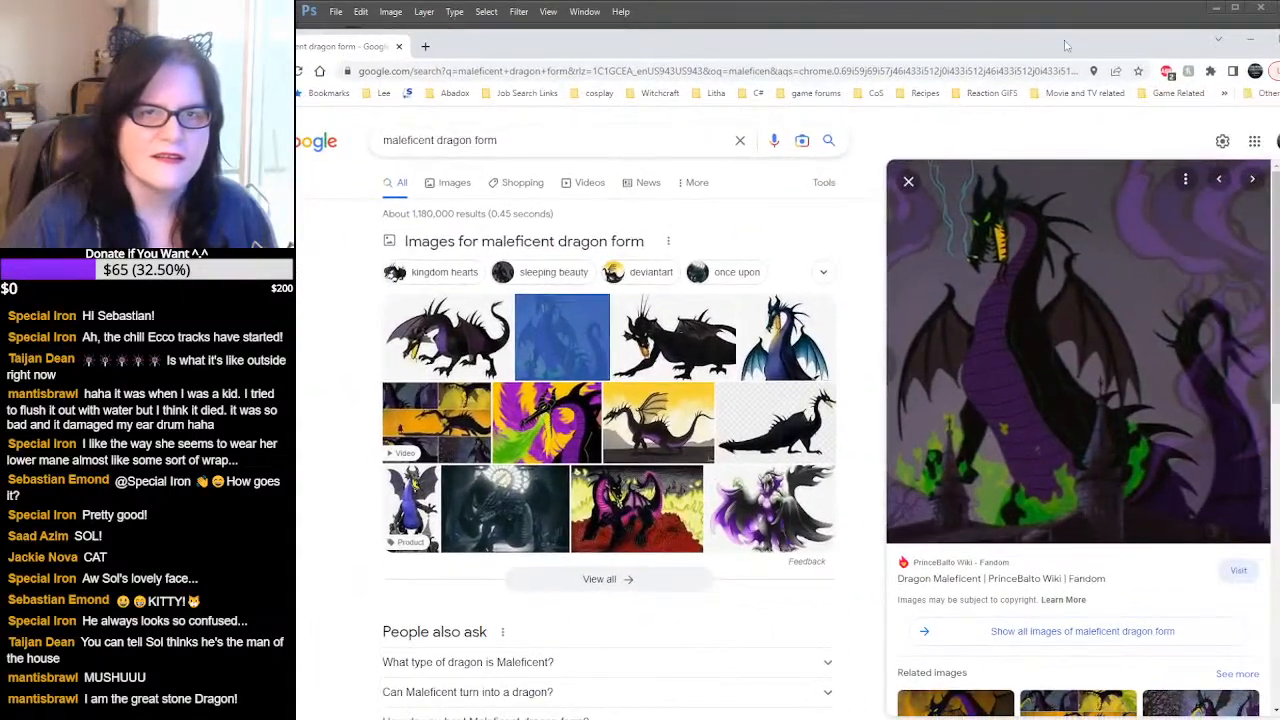
pyautogui.click(970, 17)
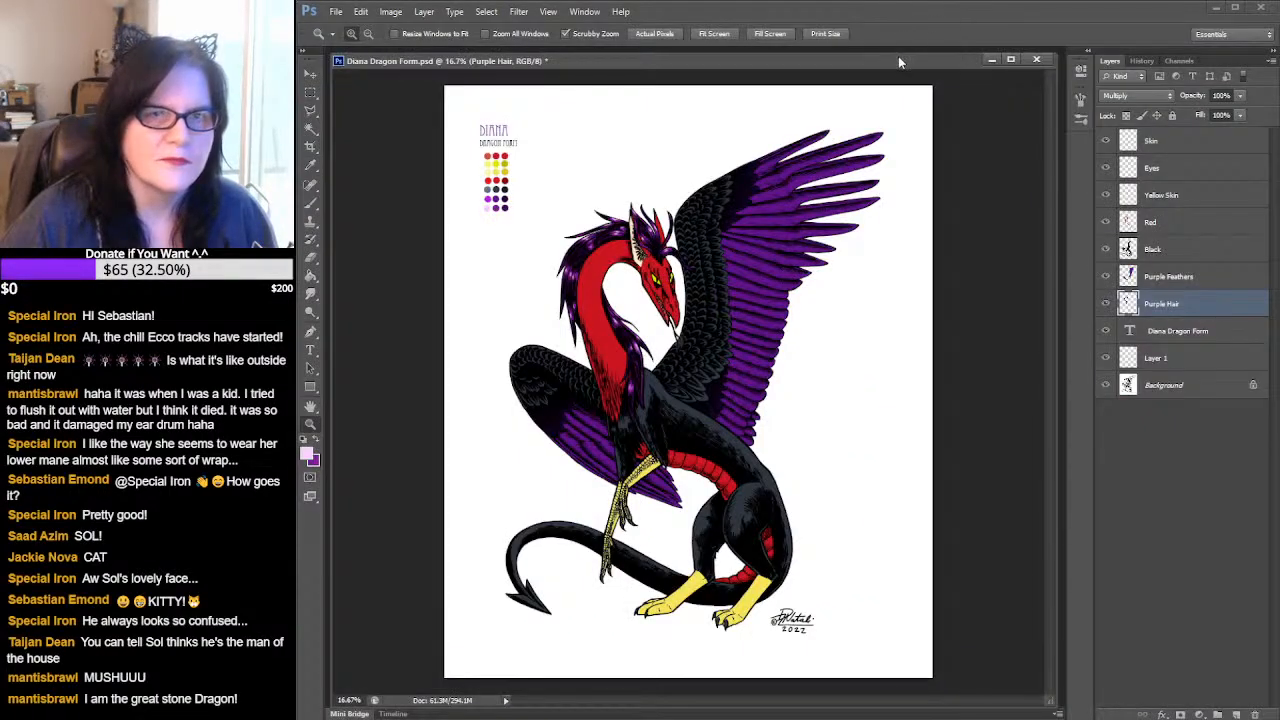
pyautogui.doubleClick(942, 5)
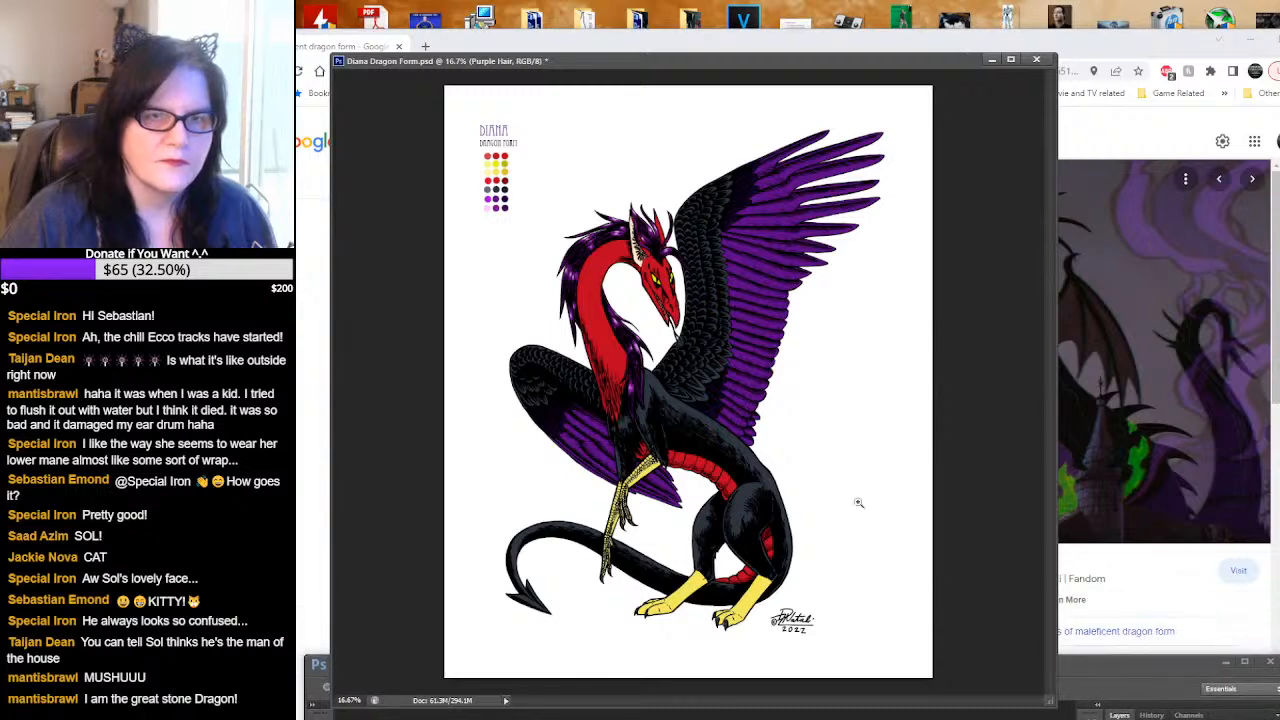
pyautogui.moveTo(807, 56); pyautogui.dragTo(679, 67)
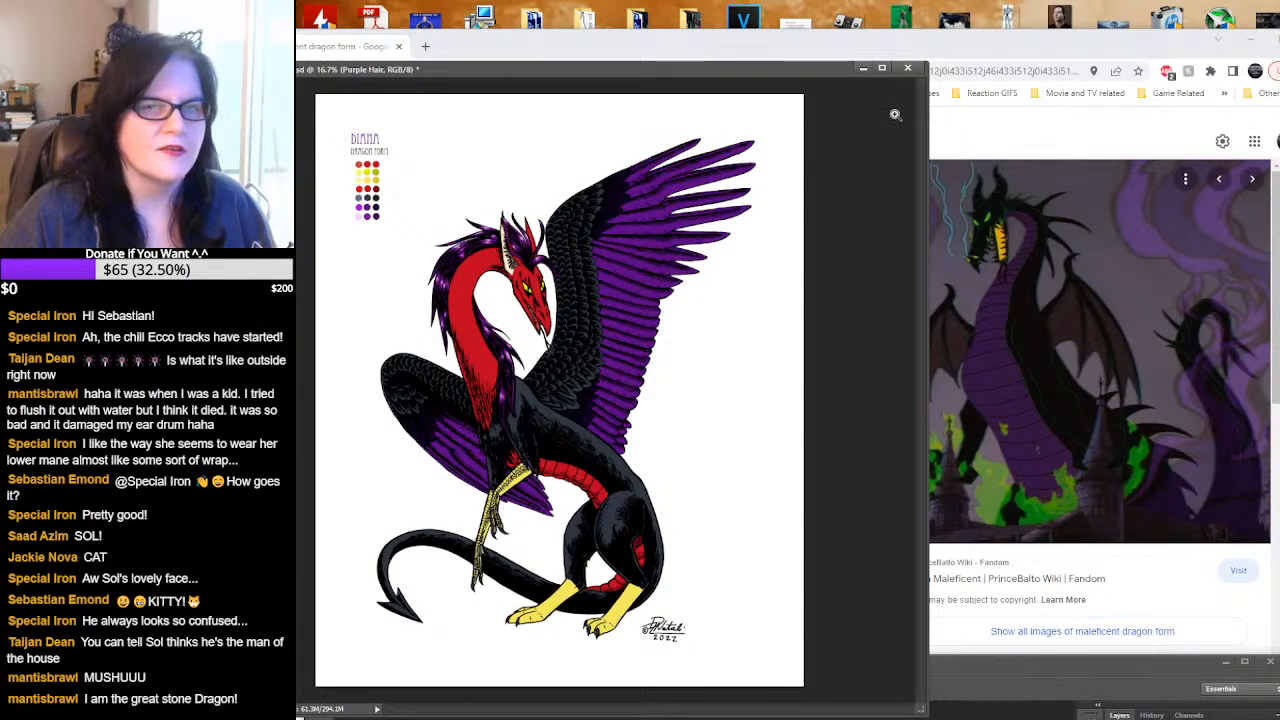
pyautogui.moveTo(925, 119); pyautogui.dragTo(795, 120)
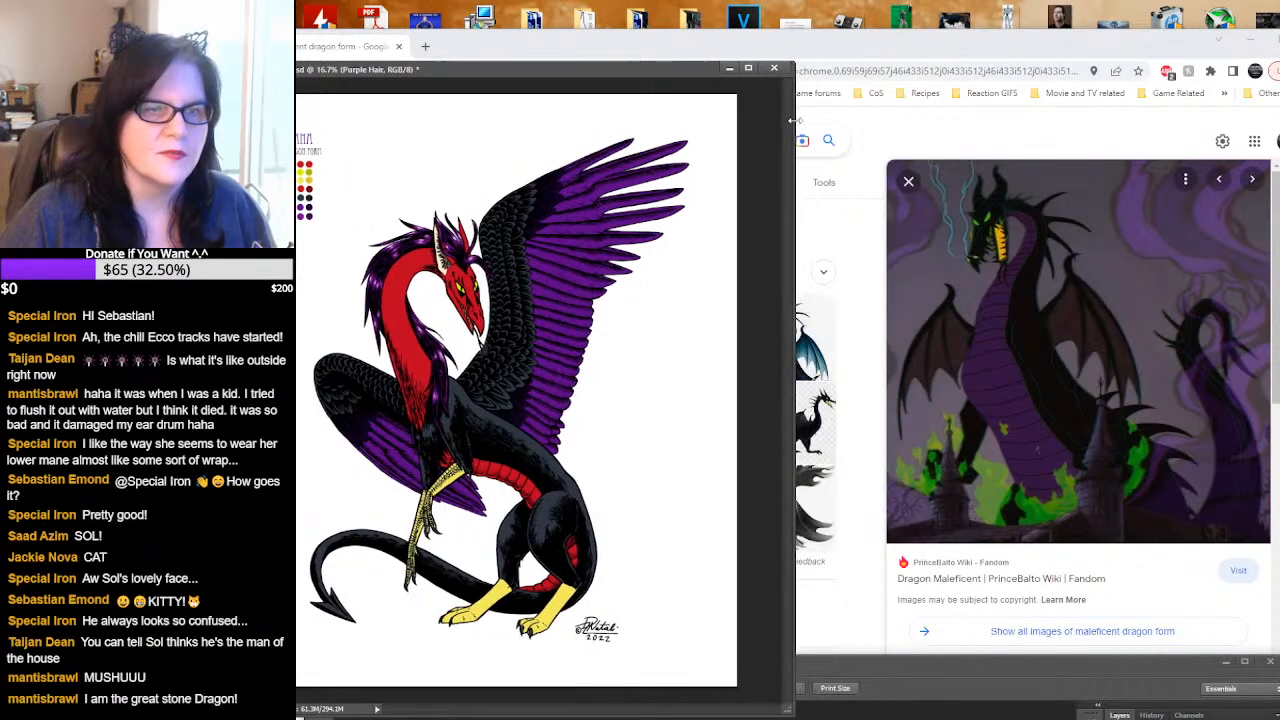
pyautogui.moveTo(725, 76); pyautogui.dragTo(736, 66)
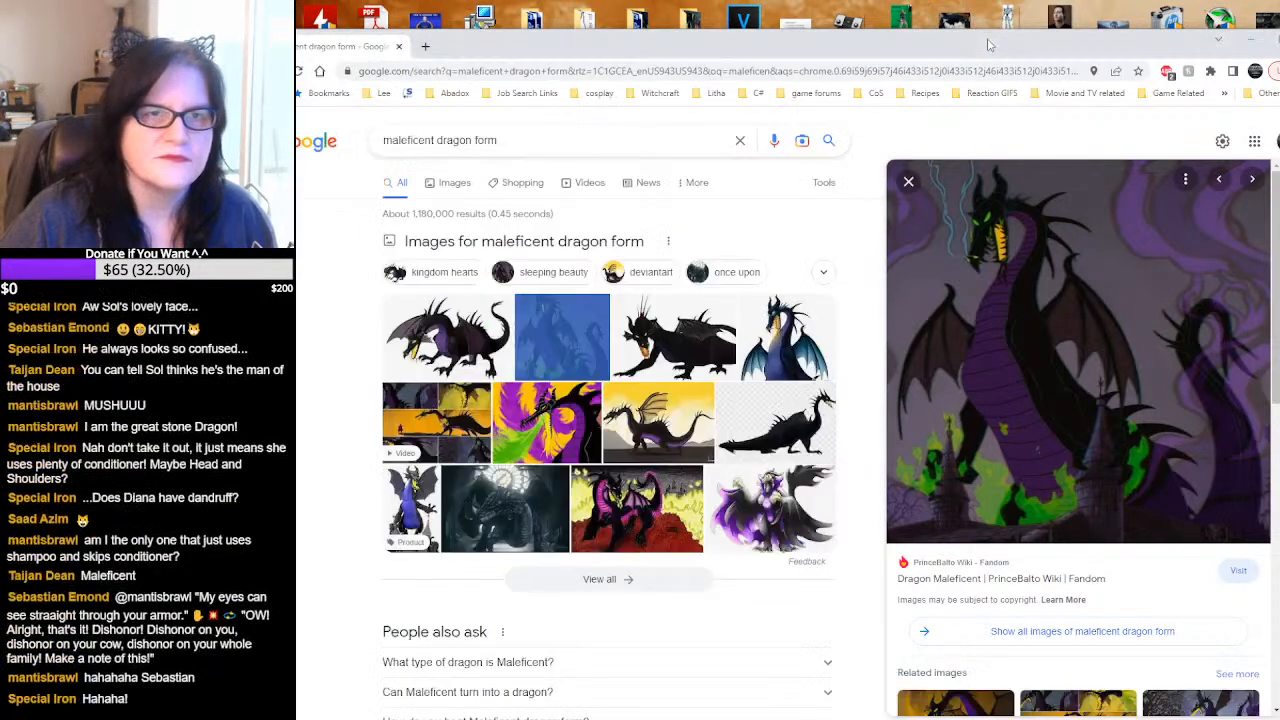
# - Minimize the browser, restore Photoshop to full size and reposition the Diana drawing window within the workspace
pyautogui.click(988, 44)
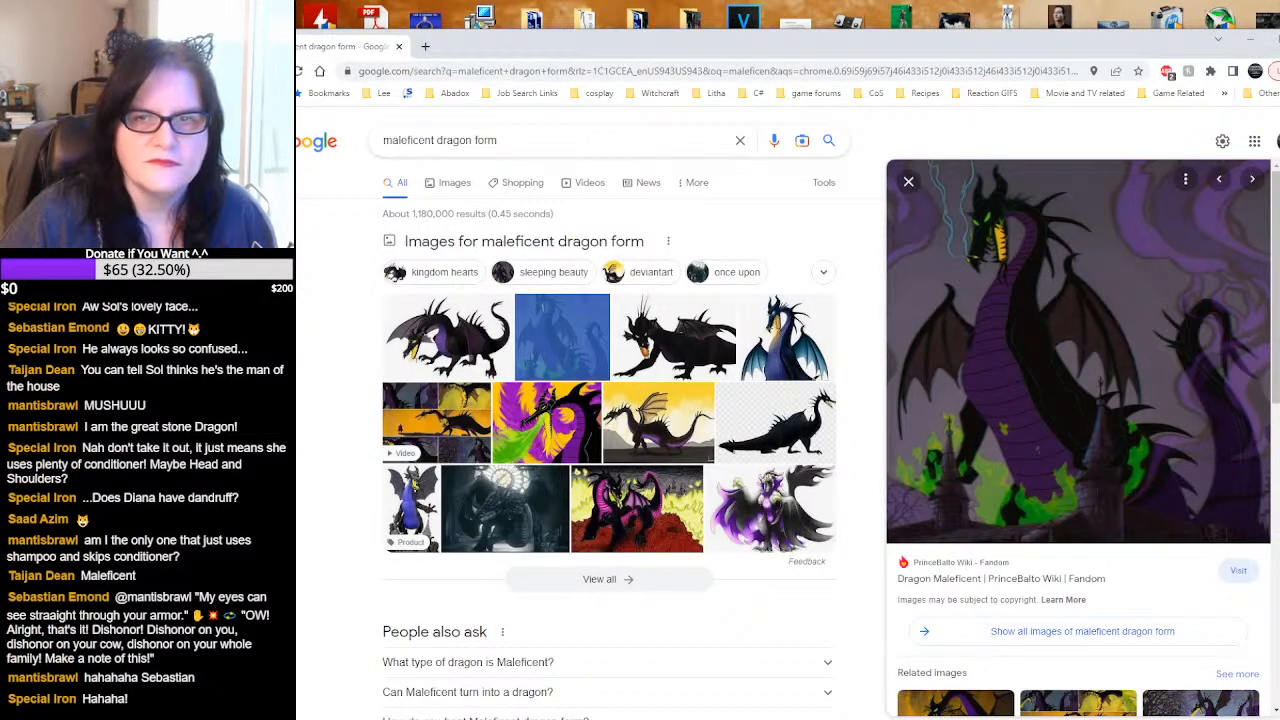
pyautogui.click(1251, 41)
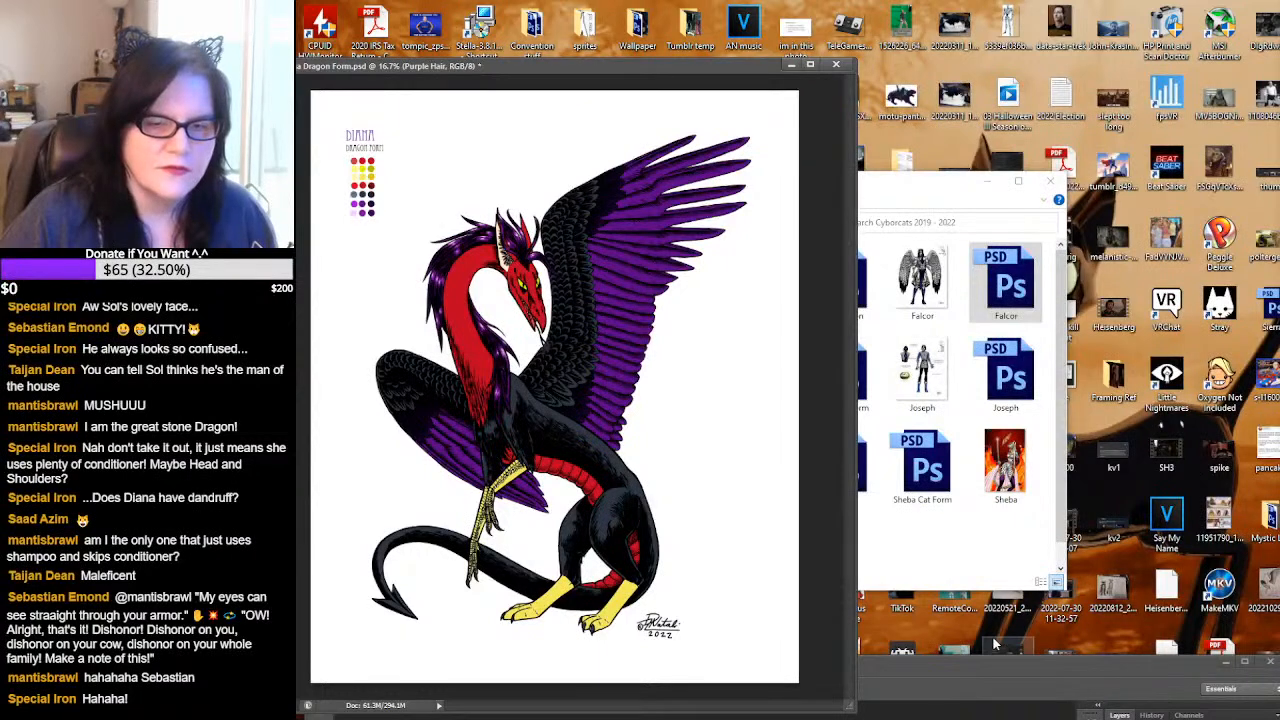
pyautogui.moveTo(986, 669); pyautogui.dragTo(975, 2)
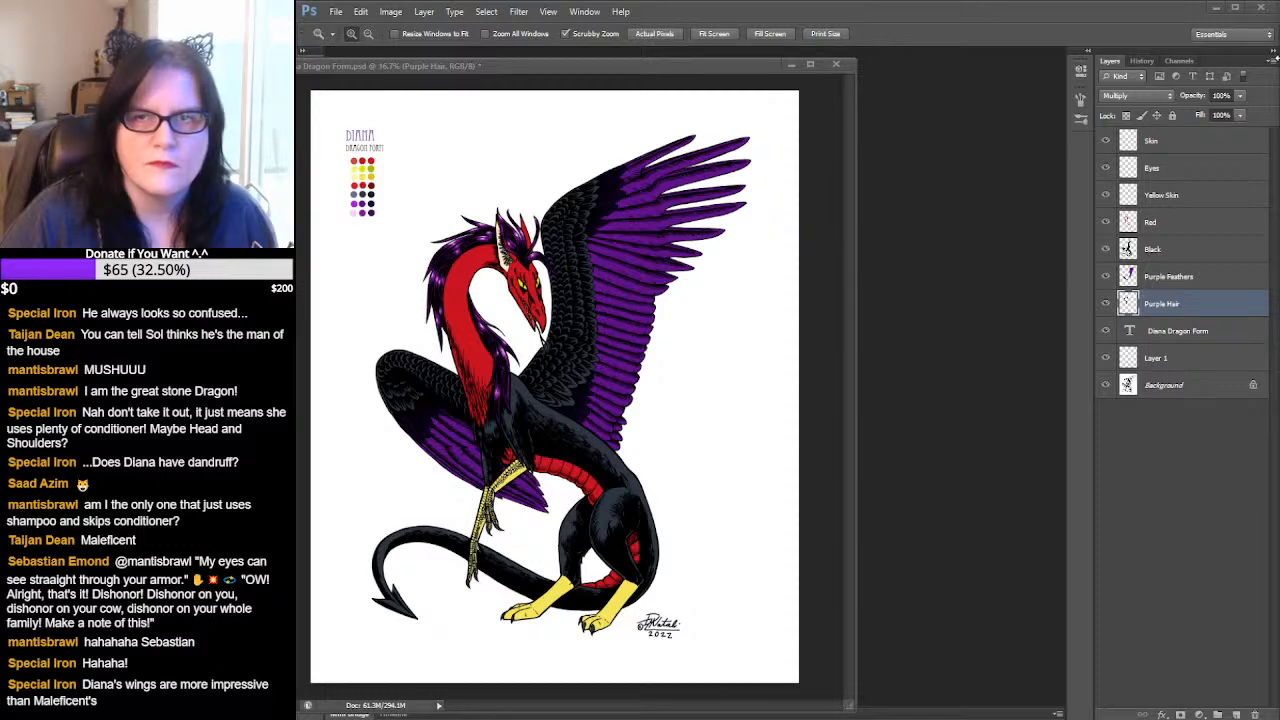
pyautogui.moveTo(684, 64); pyautogui.dragTo(841, 61)
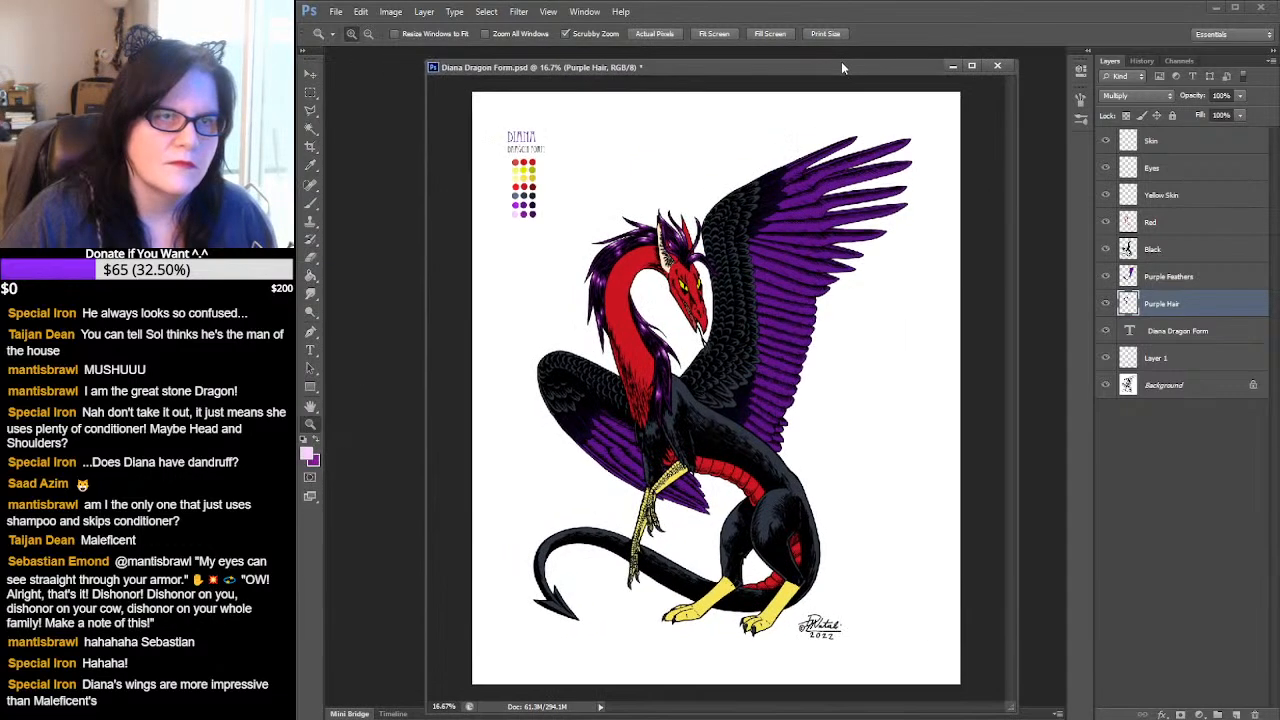
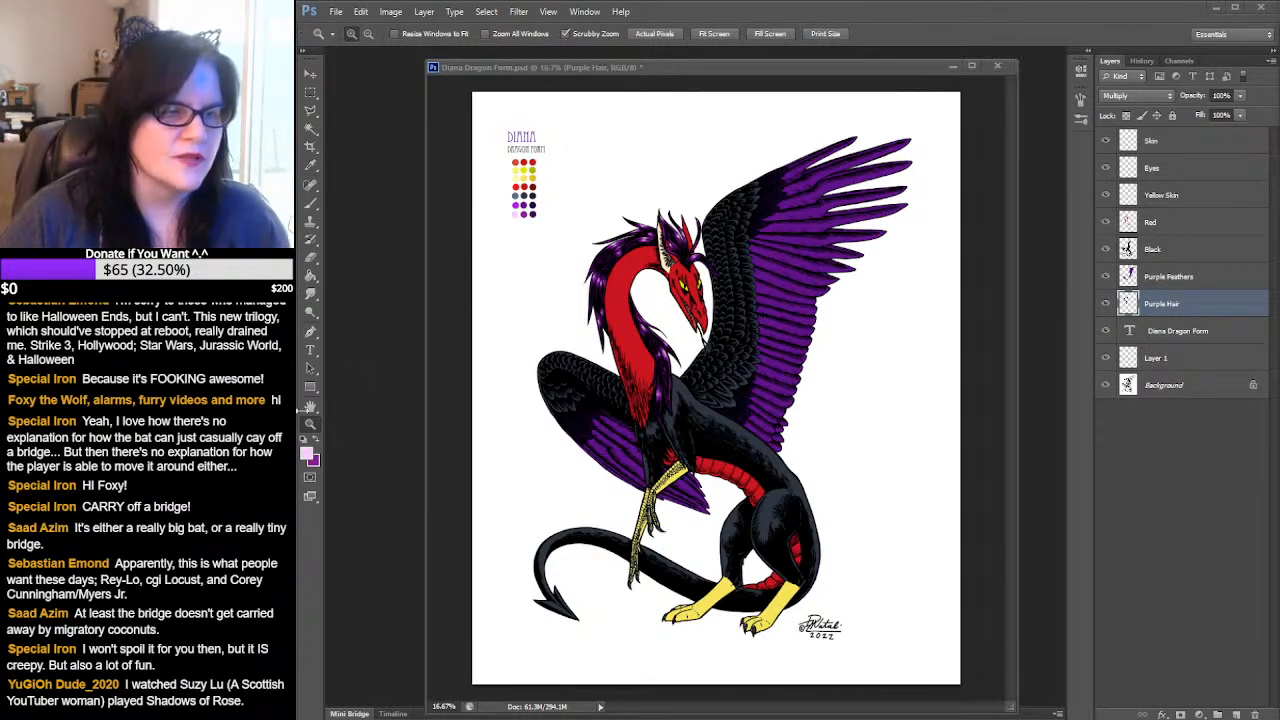
# - Load the outline of the Purple Hair layer as a selection around the dragon's mane
pyautogui.click(671, 397)
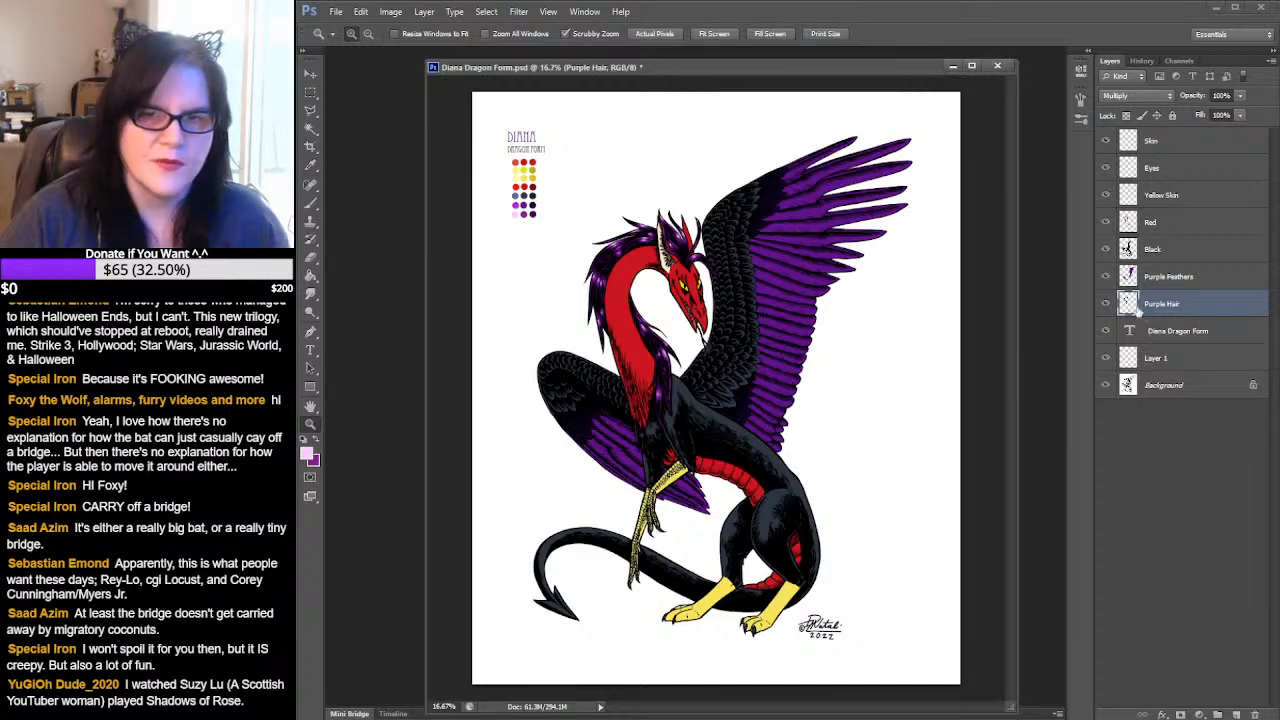
pyautogui.click(654, 305)
pyautogui.click(652, 306)
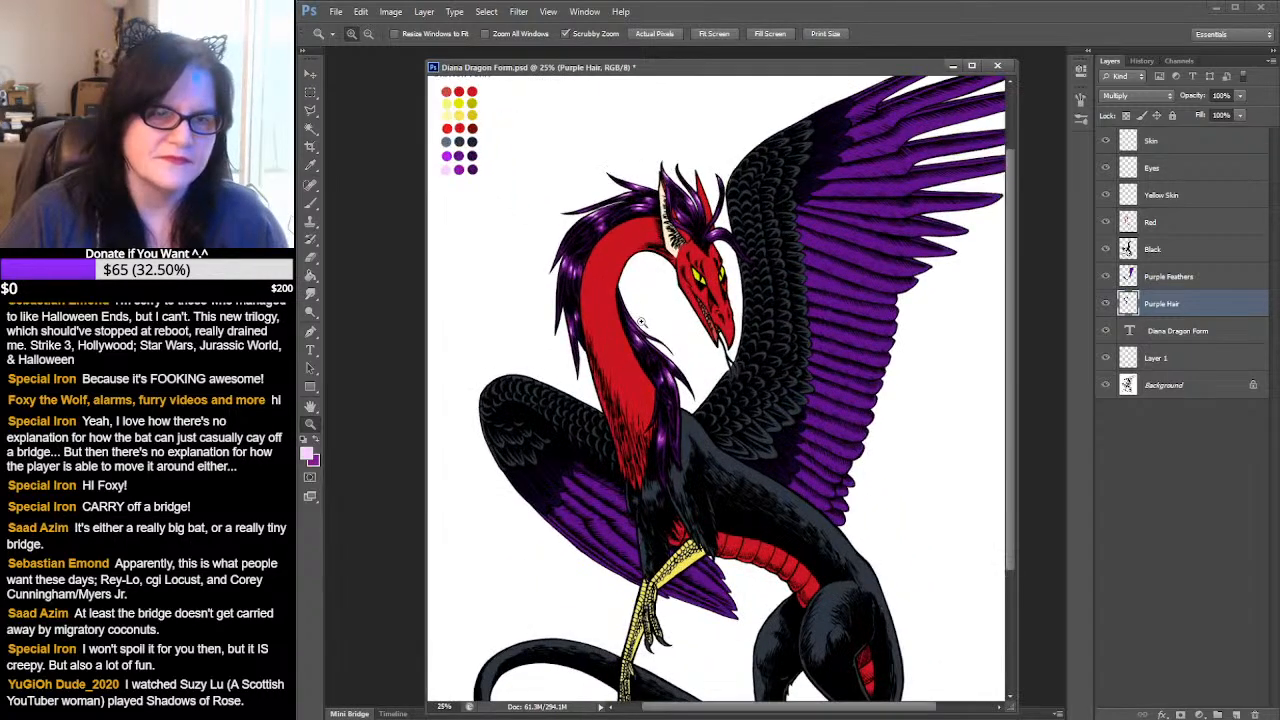
pyautogui.click(649, 308)
pyautogui.click(646, 311)
pyautogui.click(605, 308)
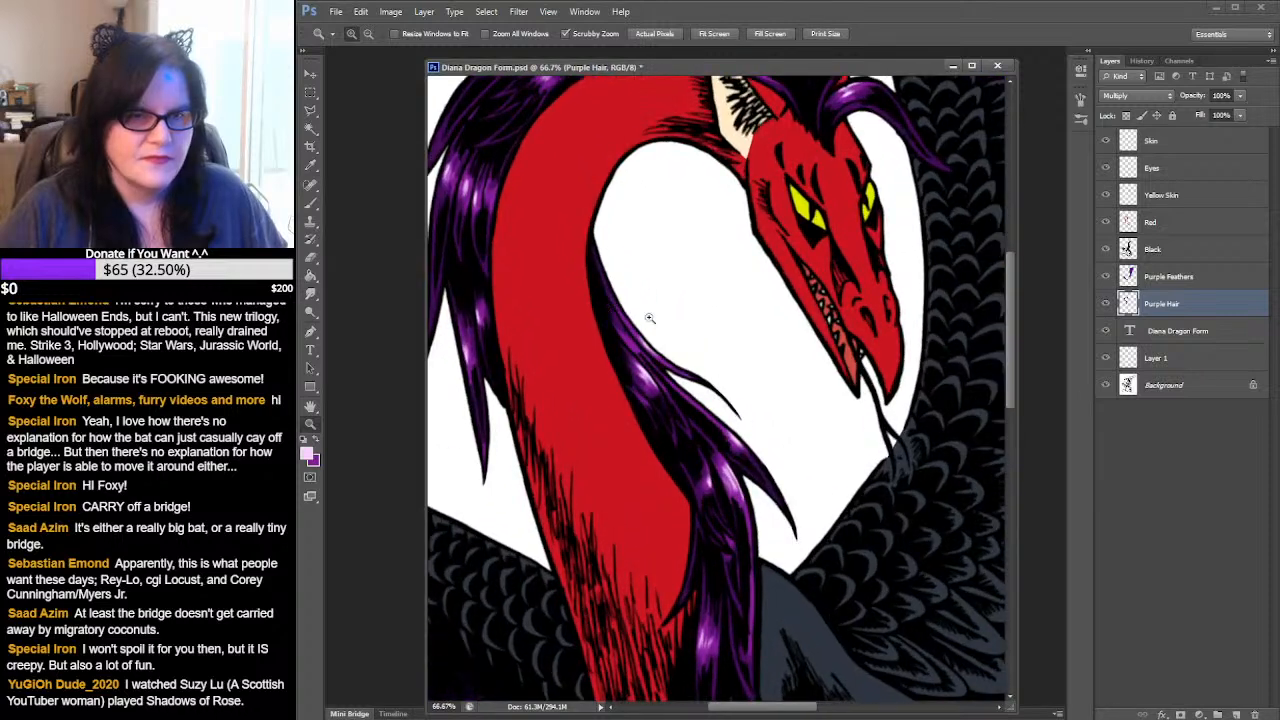
pyautogui.moveTo(726, 330); pyautogui.dragTo(780, 283)
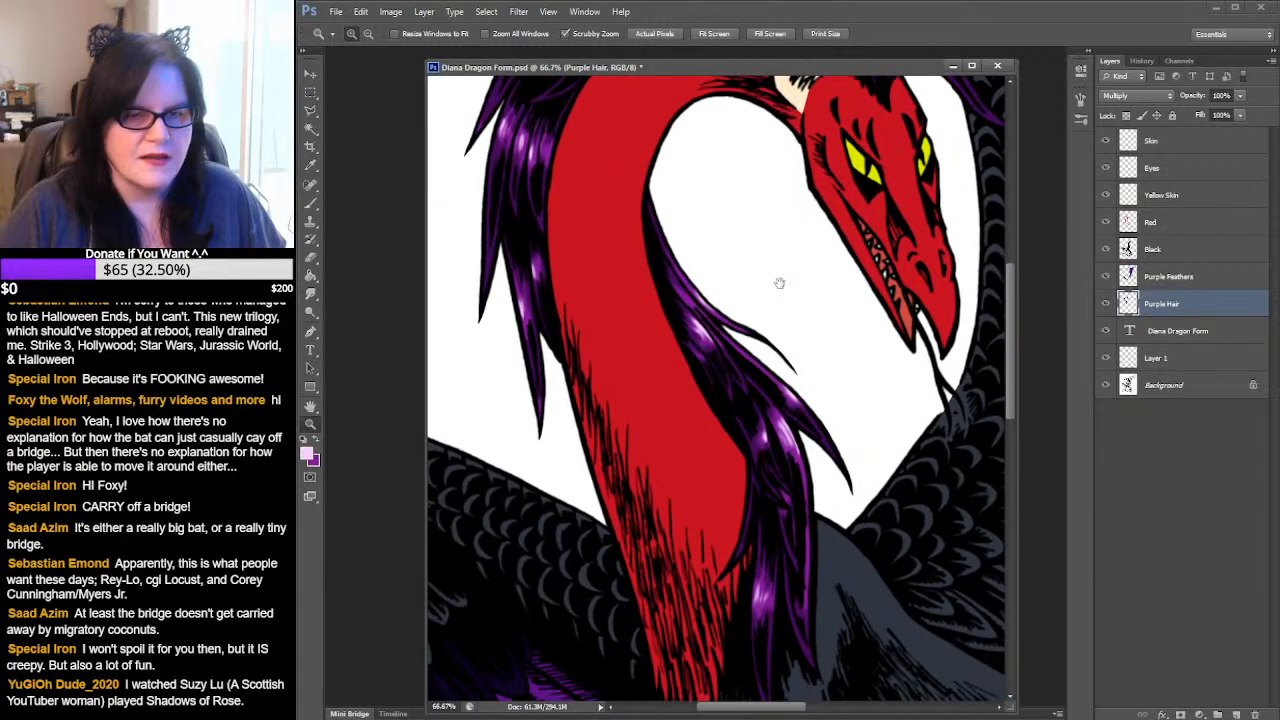
pyautogui.keyDown('ctrl'); pyautogui.click(1128, 305); pyautogui.keyUp('ctrl')
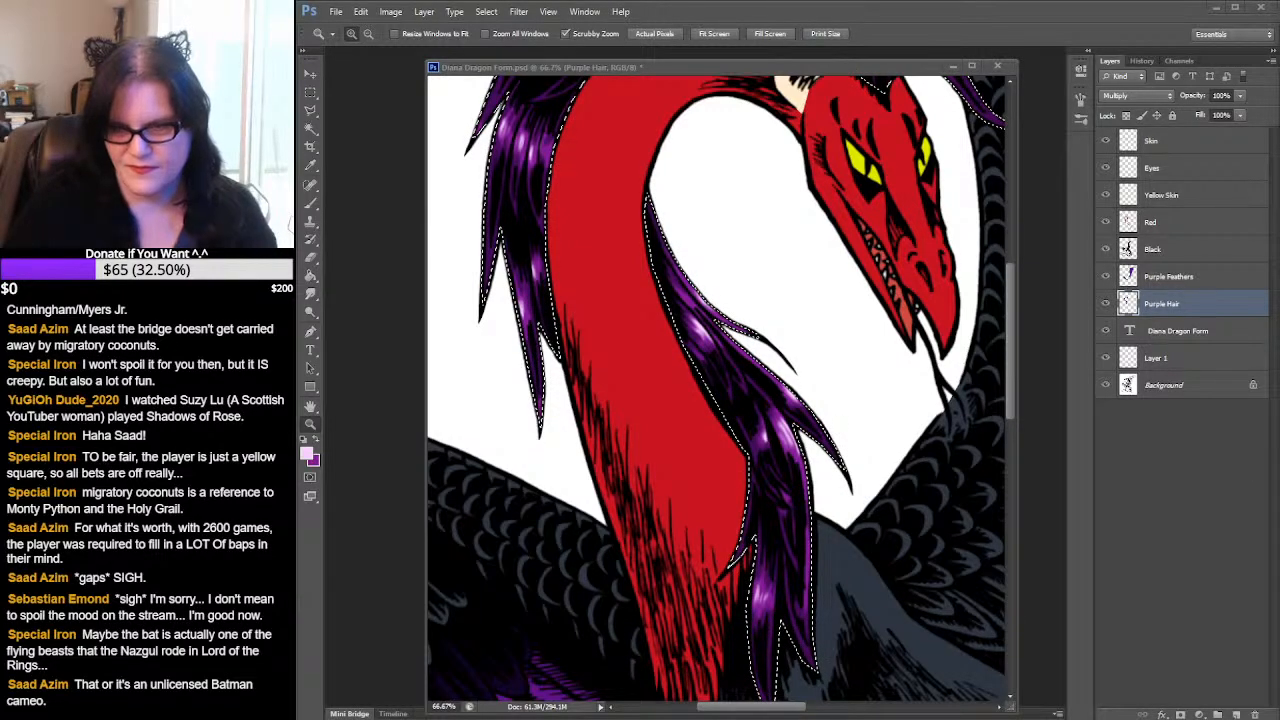
pyautogui.hotkey('ctrl', 'd')
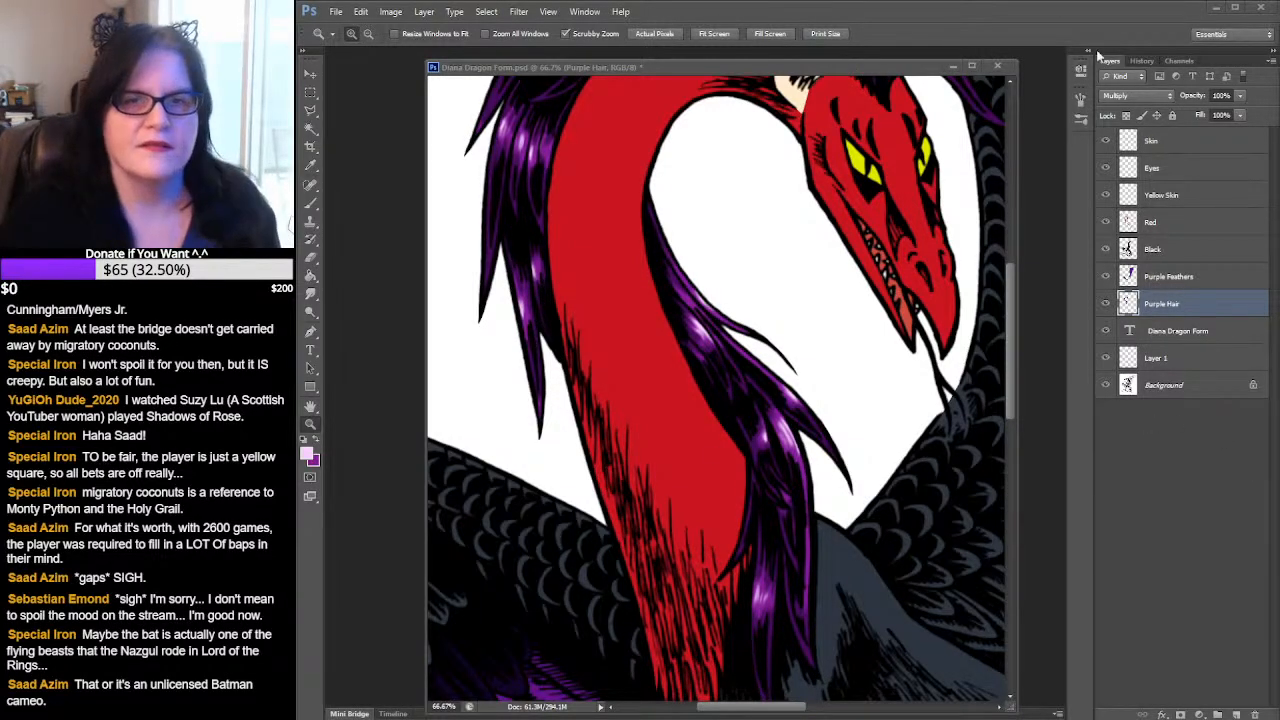
pyautogui.click(925, 60)
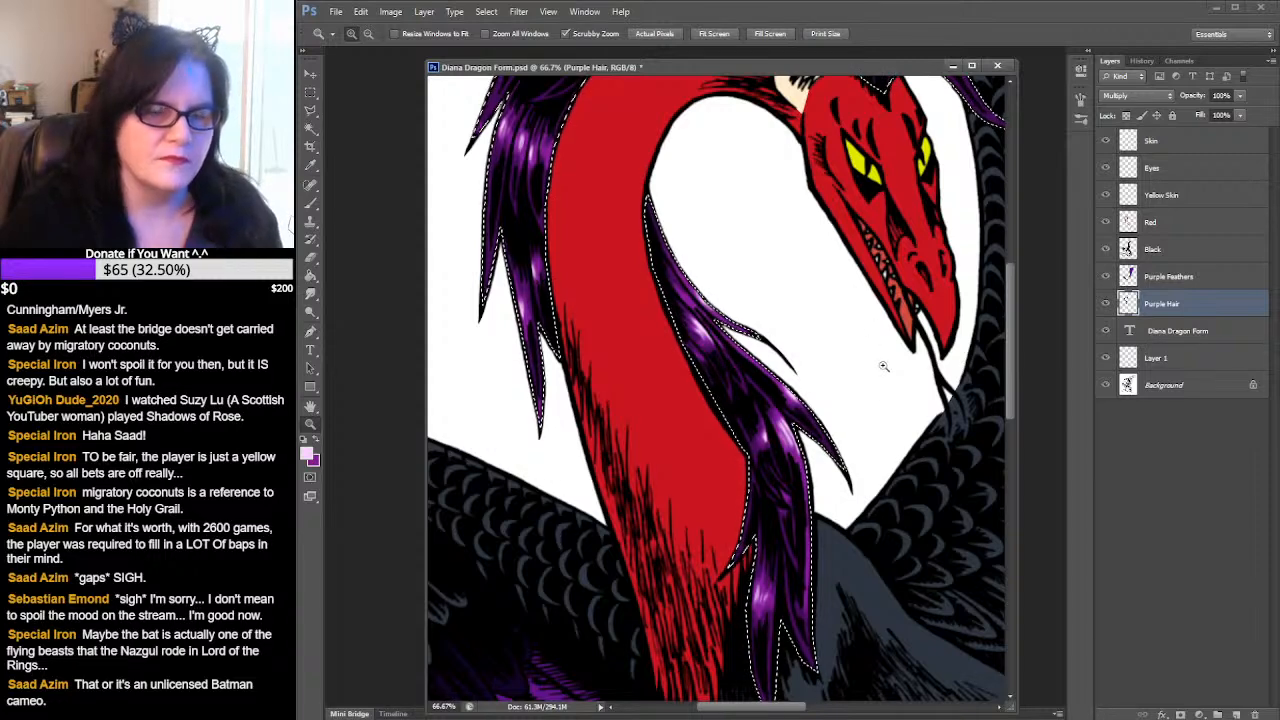
# - Make dark purple the foreground colour and set up a soft 17 px brush with 0% hardness
pyautogui.press('x')
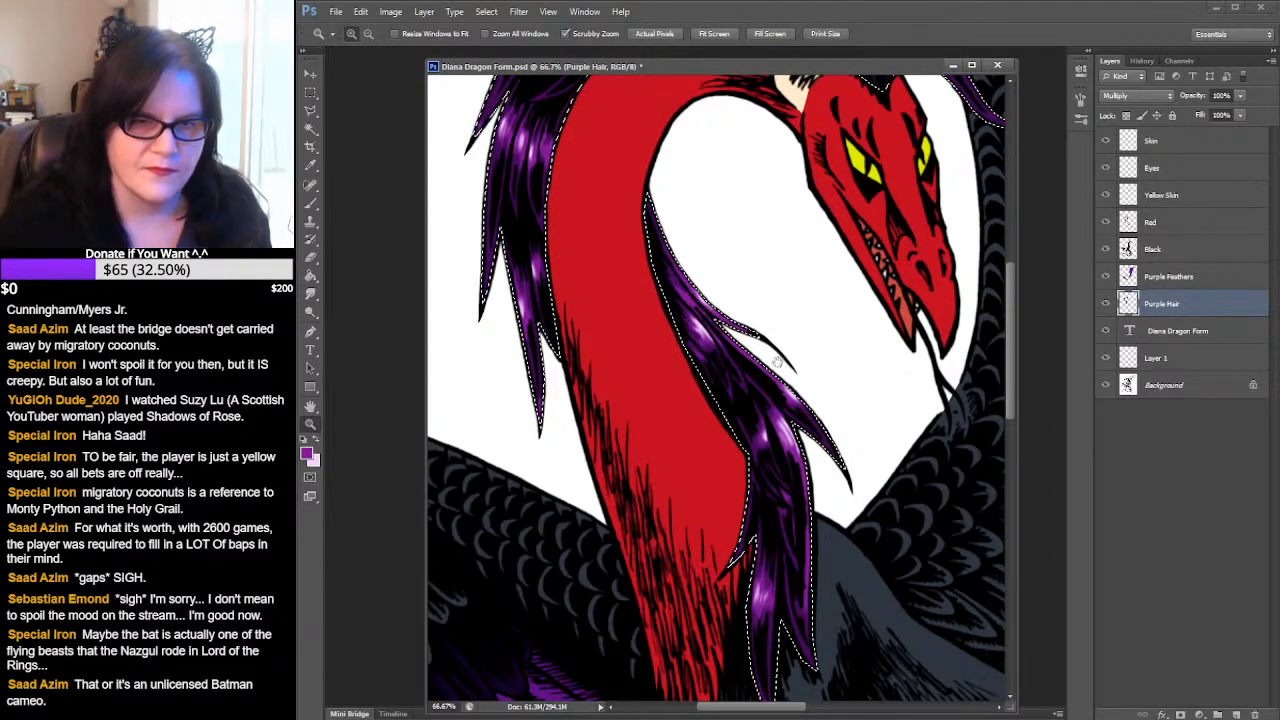
pyautogui.moveTo(777, 363); pyautogui.dragTo(795, 425)
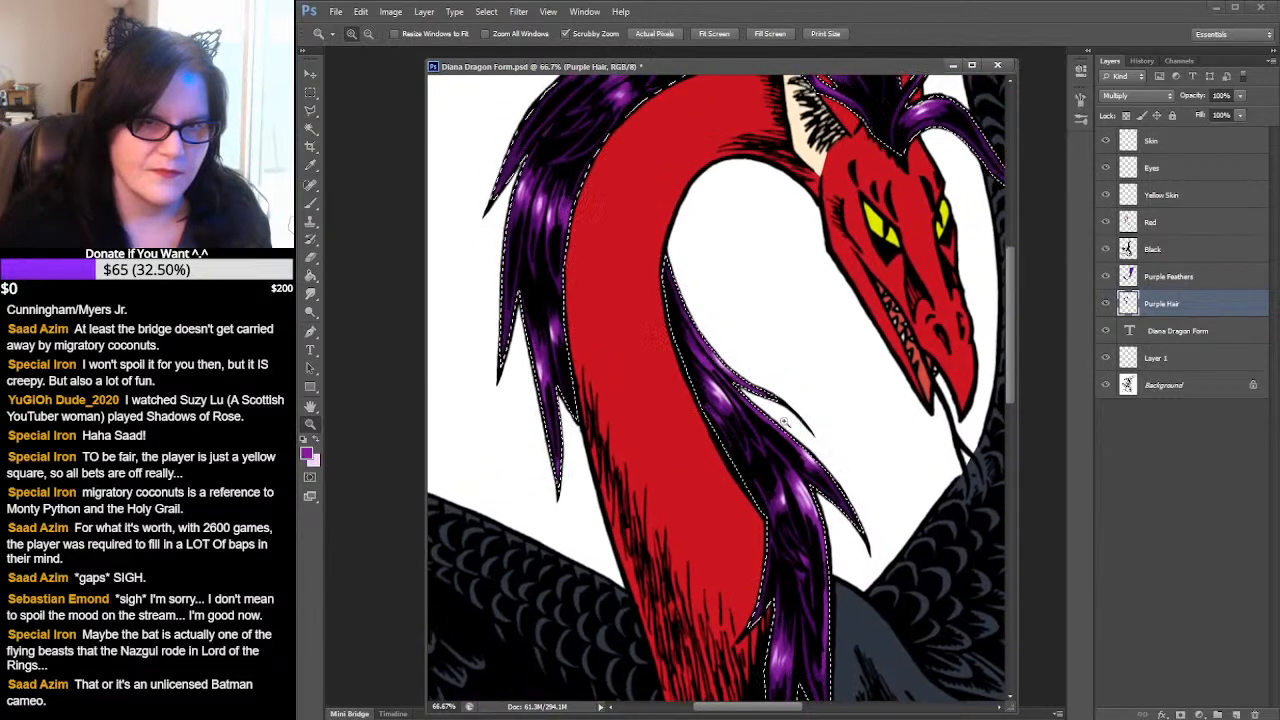
pyautogui.click(310, 202)
pyautogui.click(367, 35)
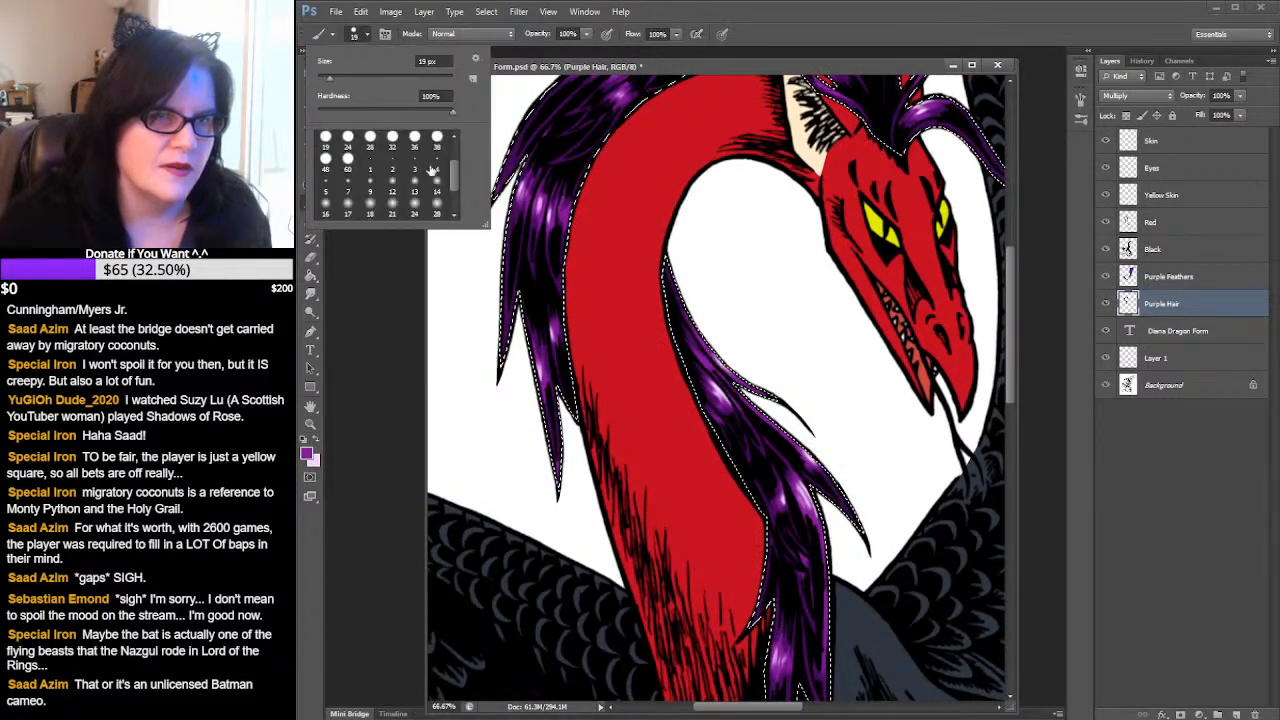
pyautogui.moveTo(454, 176); pyautogui.dragTo(454, 187)
pyautogui.click(414, 152)
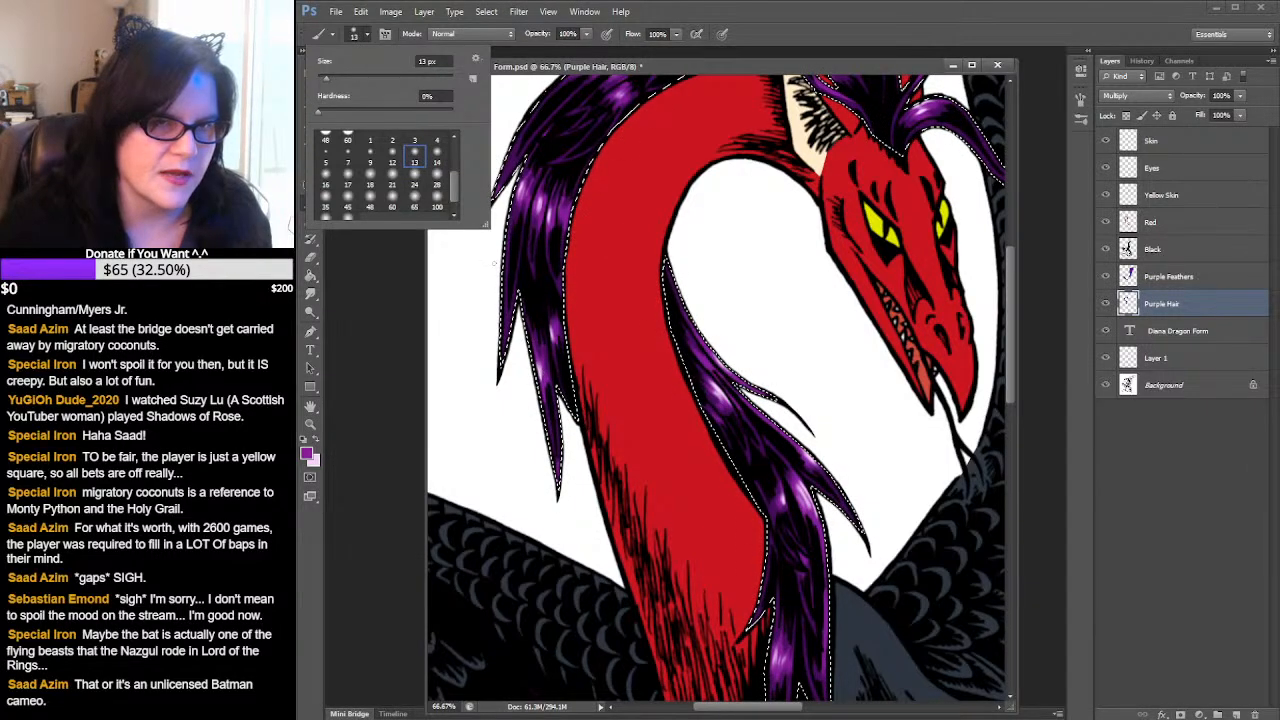
pyautogui.click(437, 156)
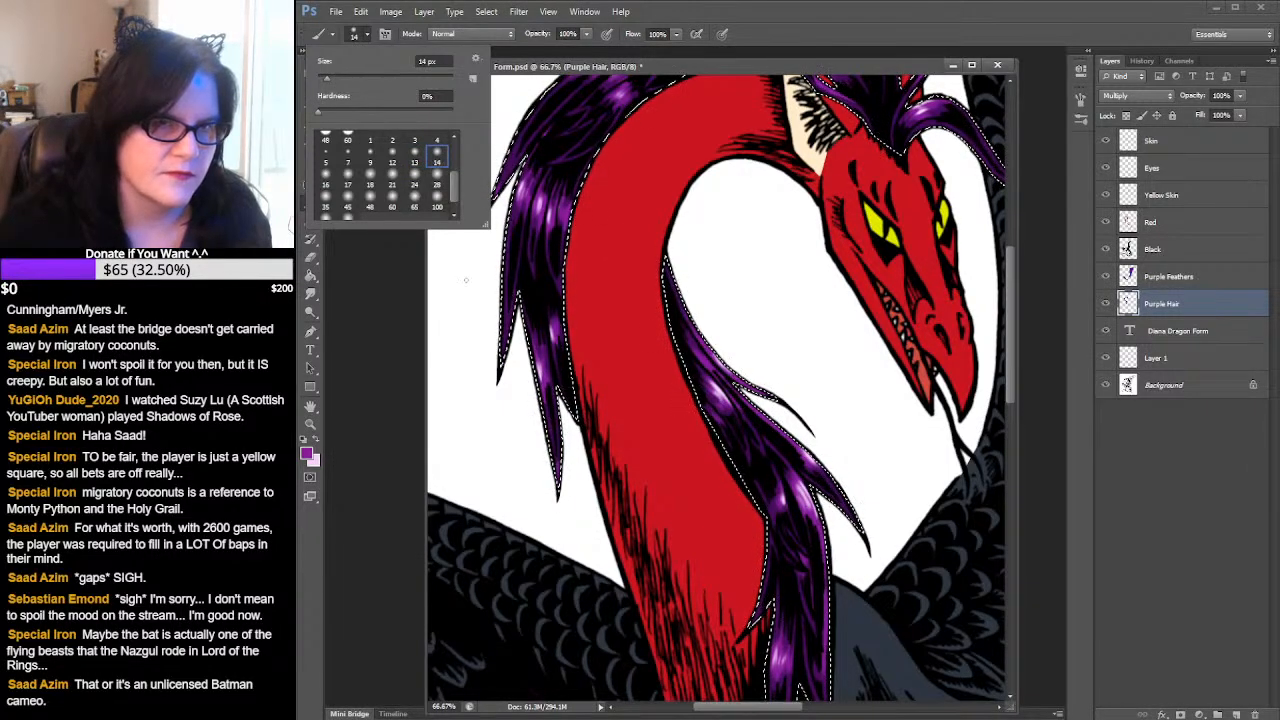
pyautogui.click(347, 180)
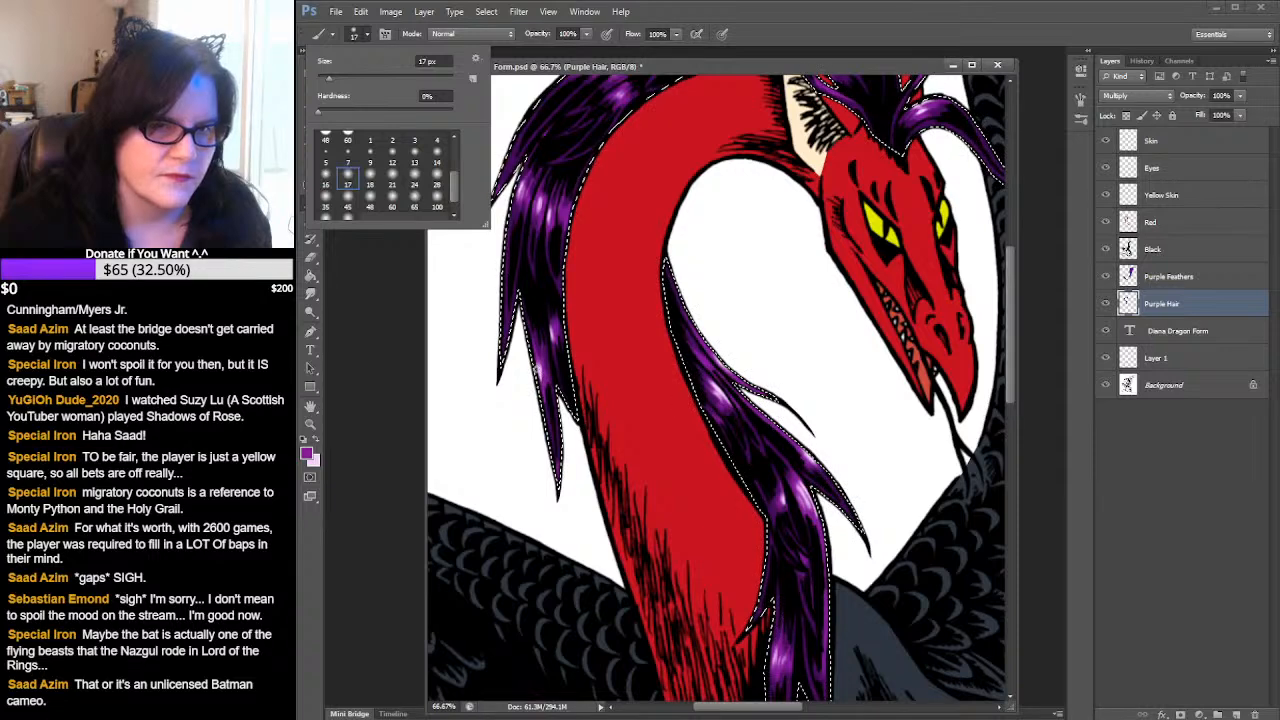
pyautogui.click(570, 355)
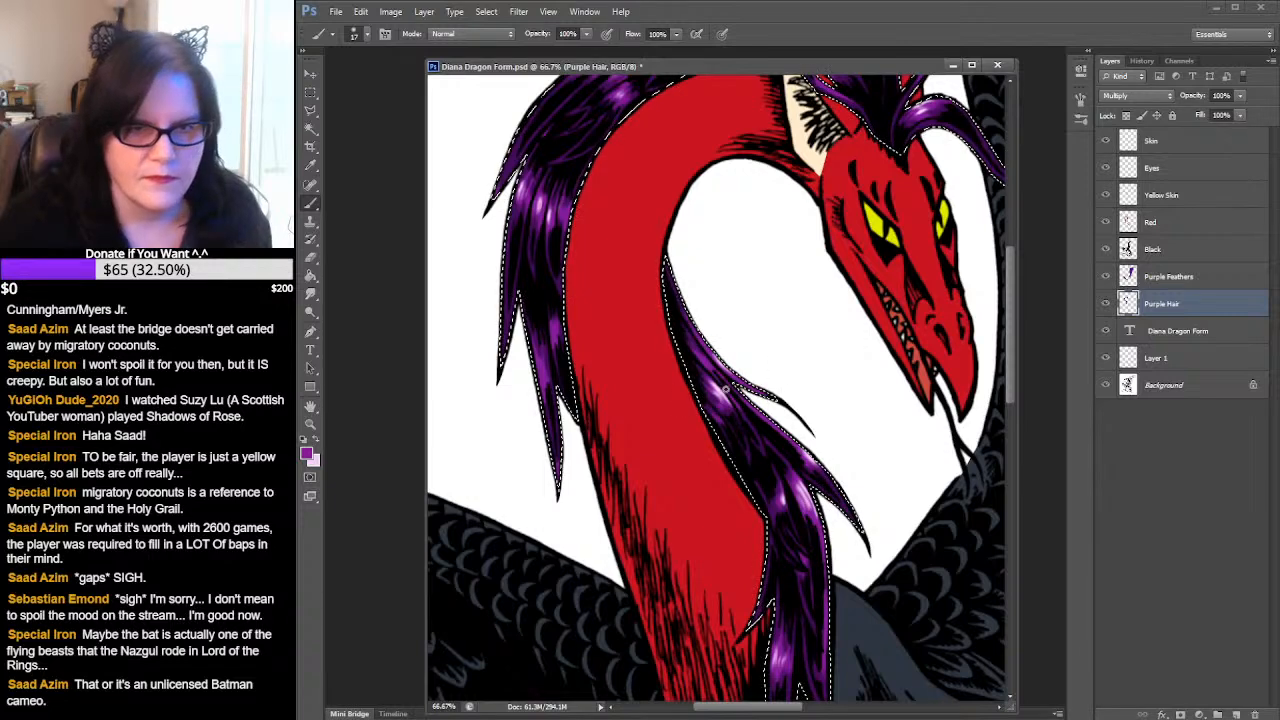
# - Tone down the mane's bright highlights with dark purple from the lower neck strands up to the head crest
pyautogui.moveTo(878, 456); pyautogui.dragTo(876, 292)
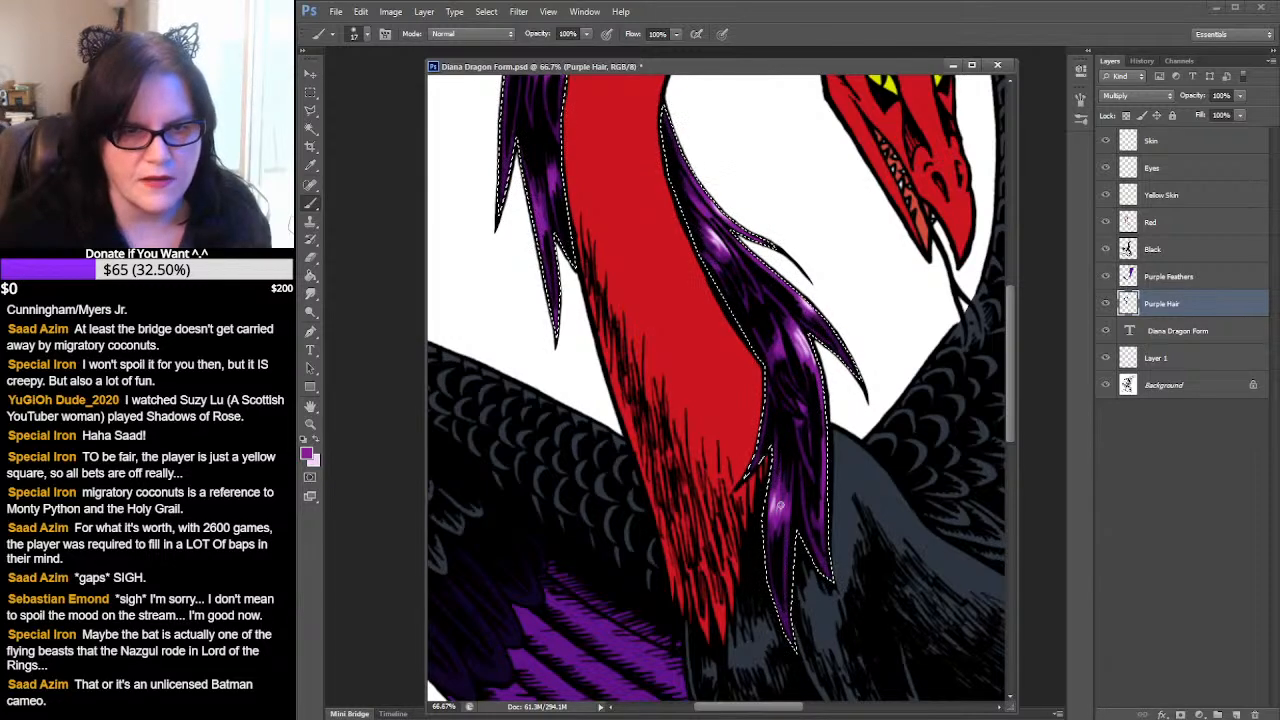
pyautogui.moveTo(806, 282)
pyautogui.mouseDown()
pyautogui.moveTo(848, 402)
pyautogui.moveTo(849, 450)
pyautogui.mouseUp()
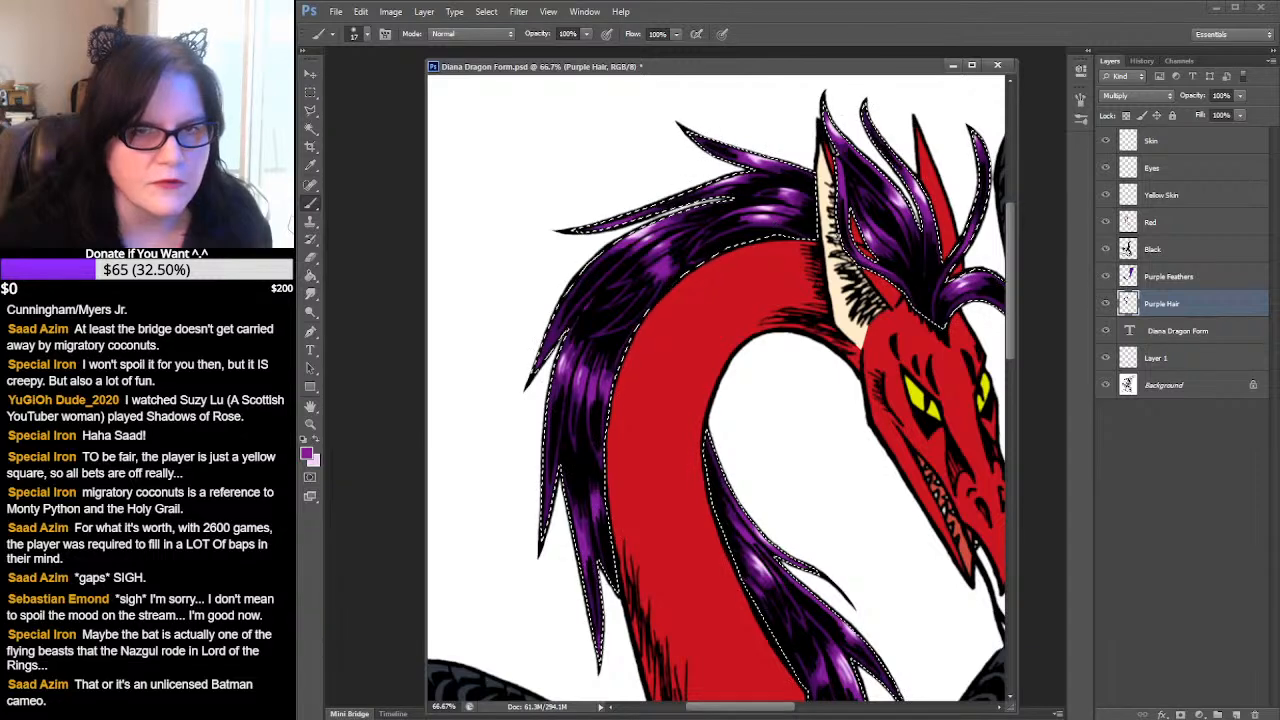
pyautogui.moveTo(824, 240); pyautogui.dragTo(745, 289)
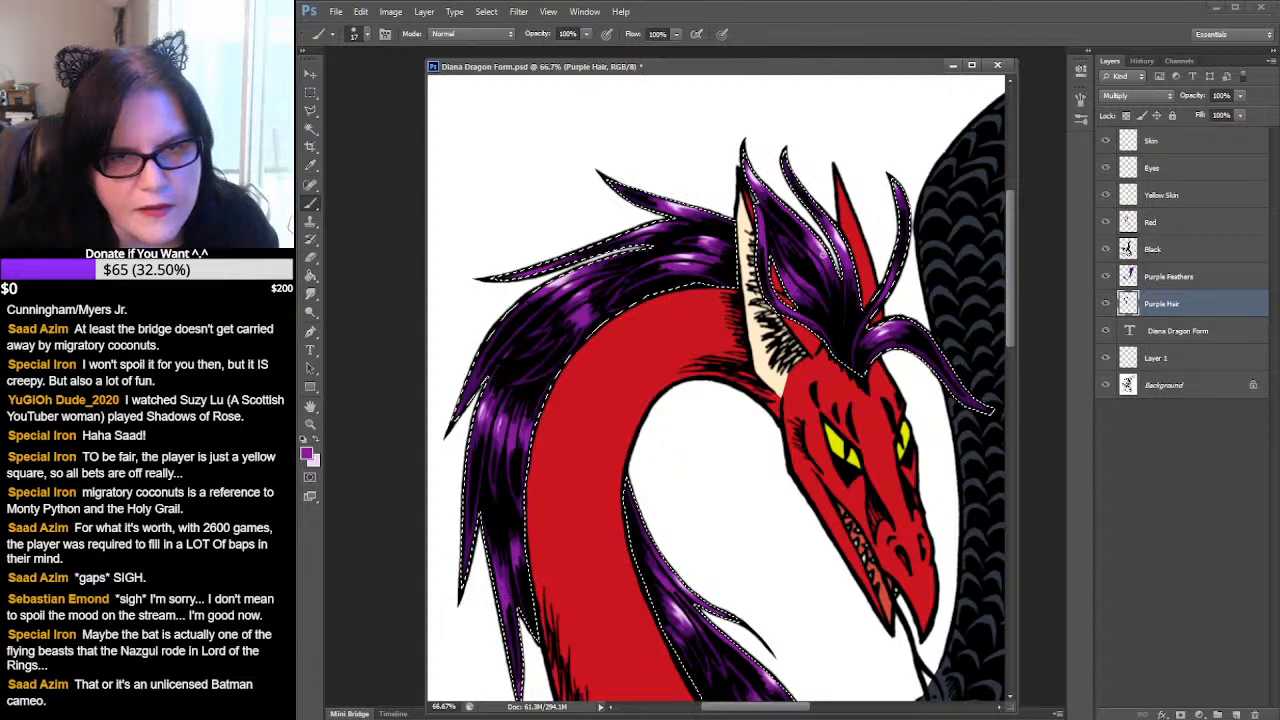
# - Swap pale pink back to the foreground, switch to the Smudge tool and clear the selection around the purple hair
pyautogui.click(316, 439)
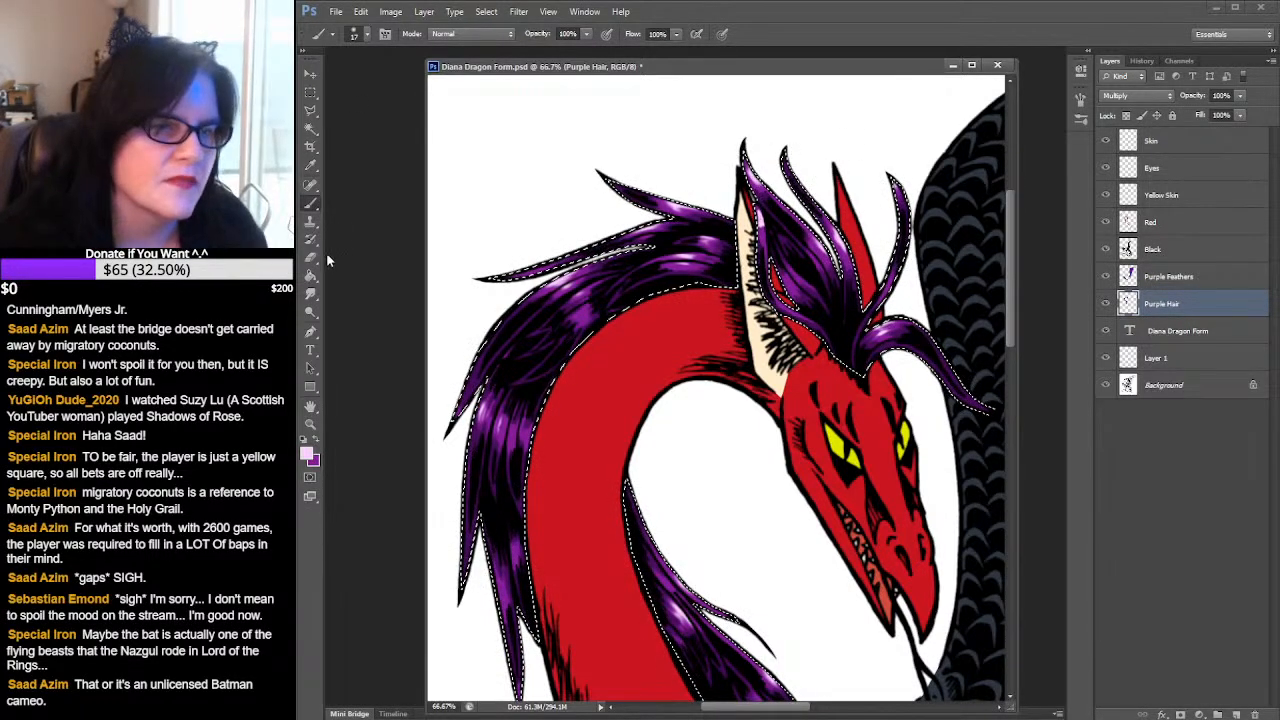
pyautogui.click(310, 293)
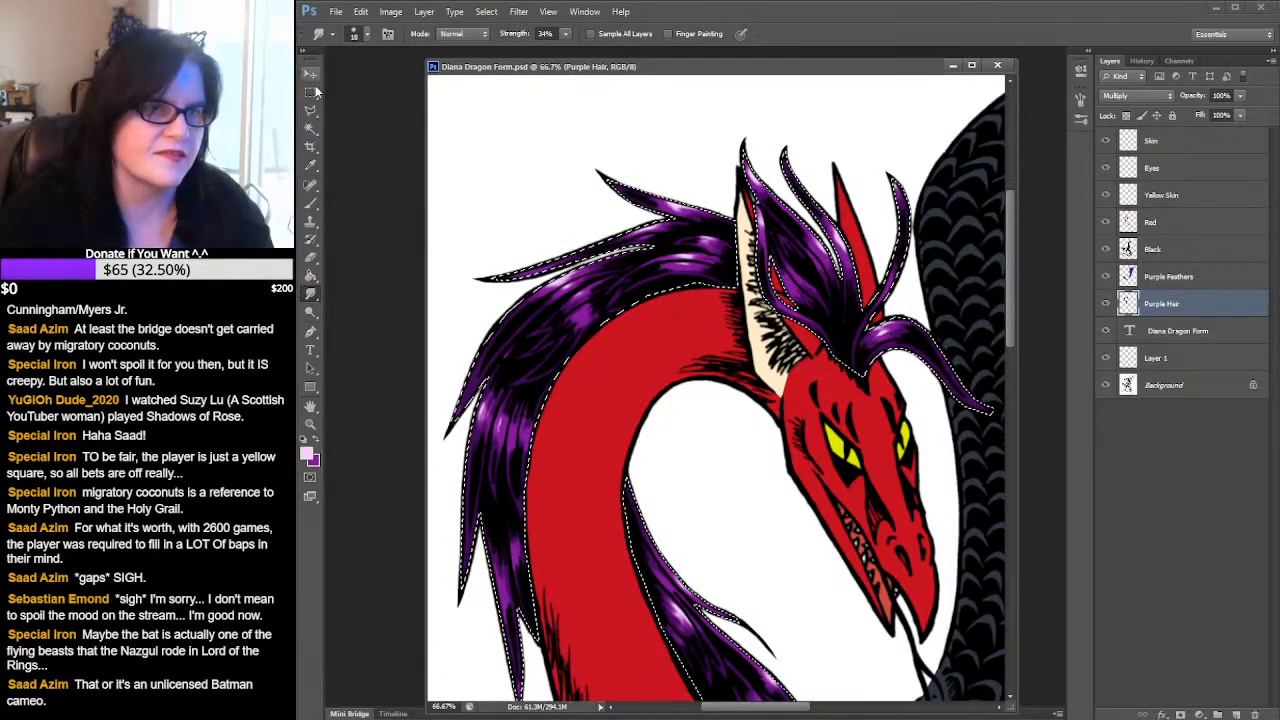
pyautogui.press('m')
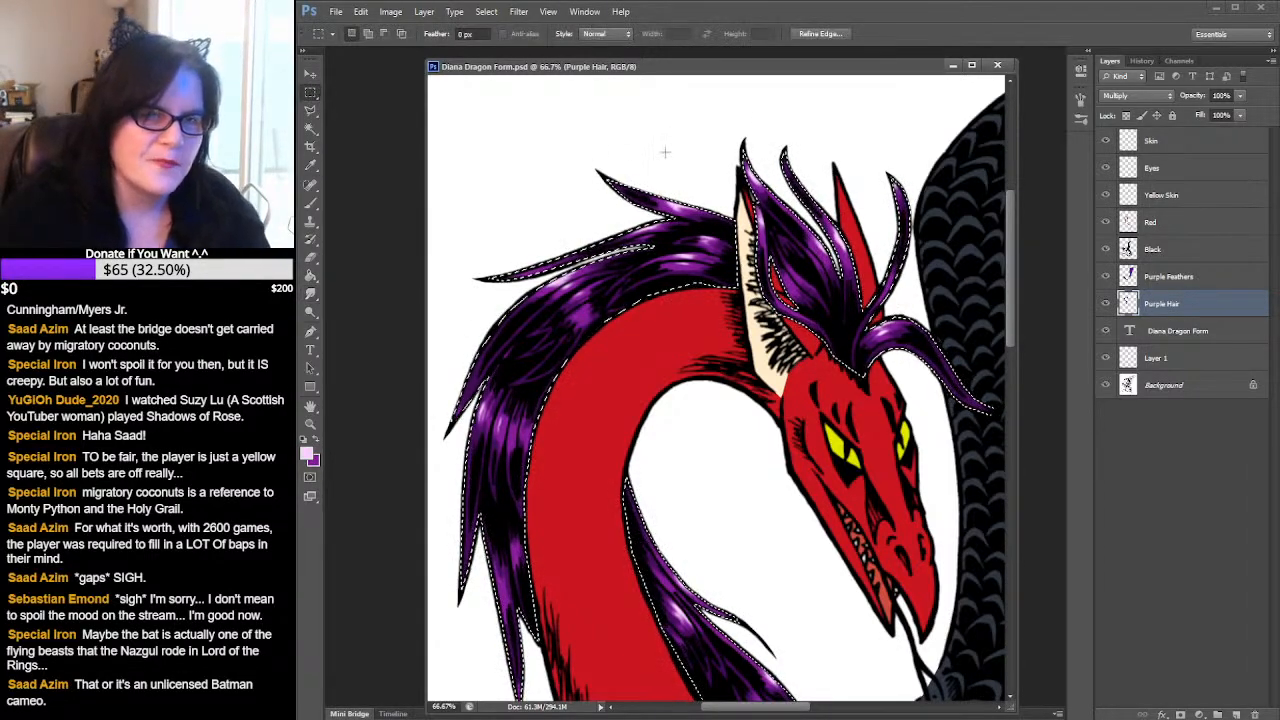
pyautogui.click(665, 152)
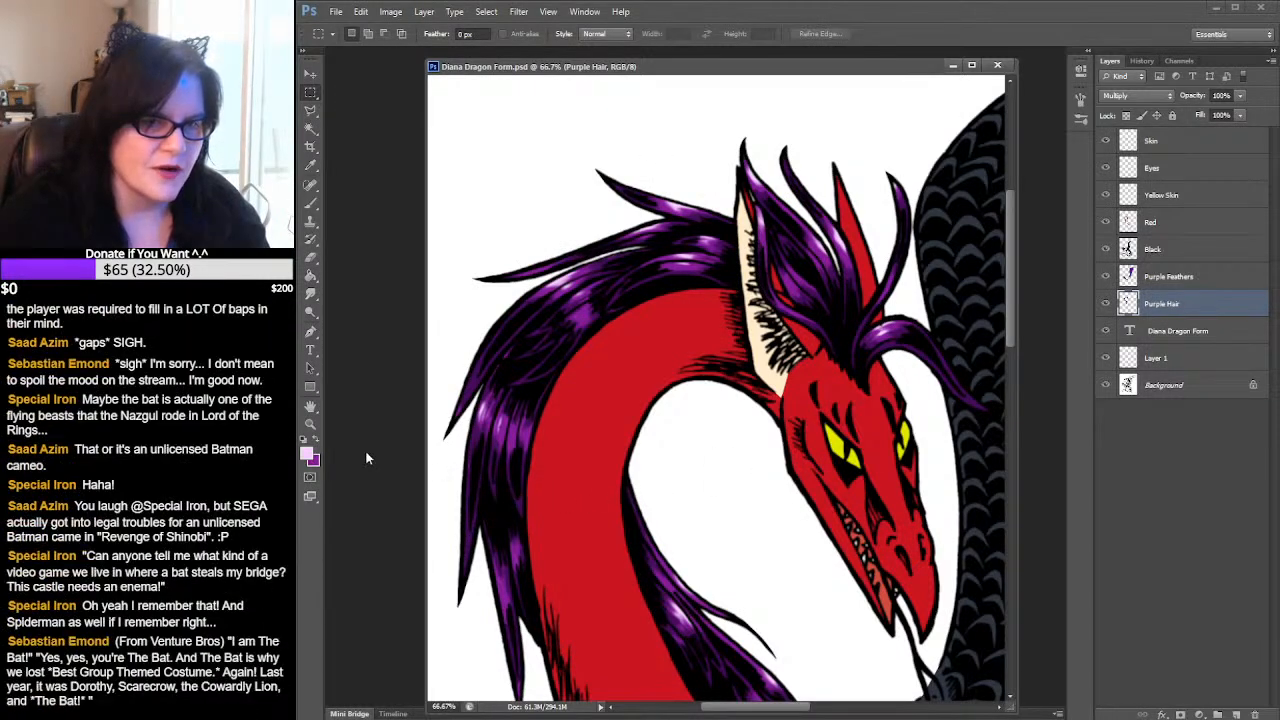
# - Reselect the purple hair and paint dark purple over the bright highlight on the upper strand along the neck's inner curve
pyautogui.click(310, 424)
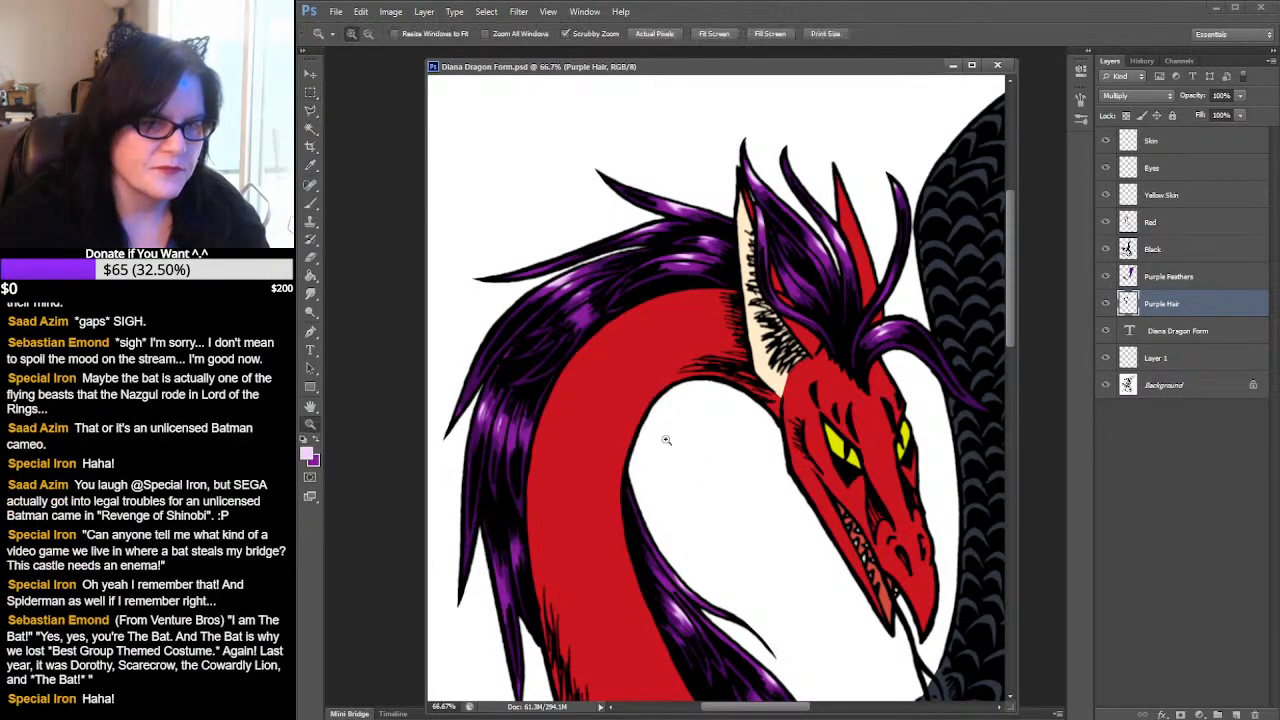
pyautogui.keyDown('alt'); pyautogui.click(707, 385); pyautogui.keyUp('alt')
pyautogui.keyDown('alt'); pyautogui.click(707, 385); pyautogui.keyUp('alt')
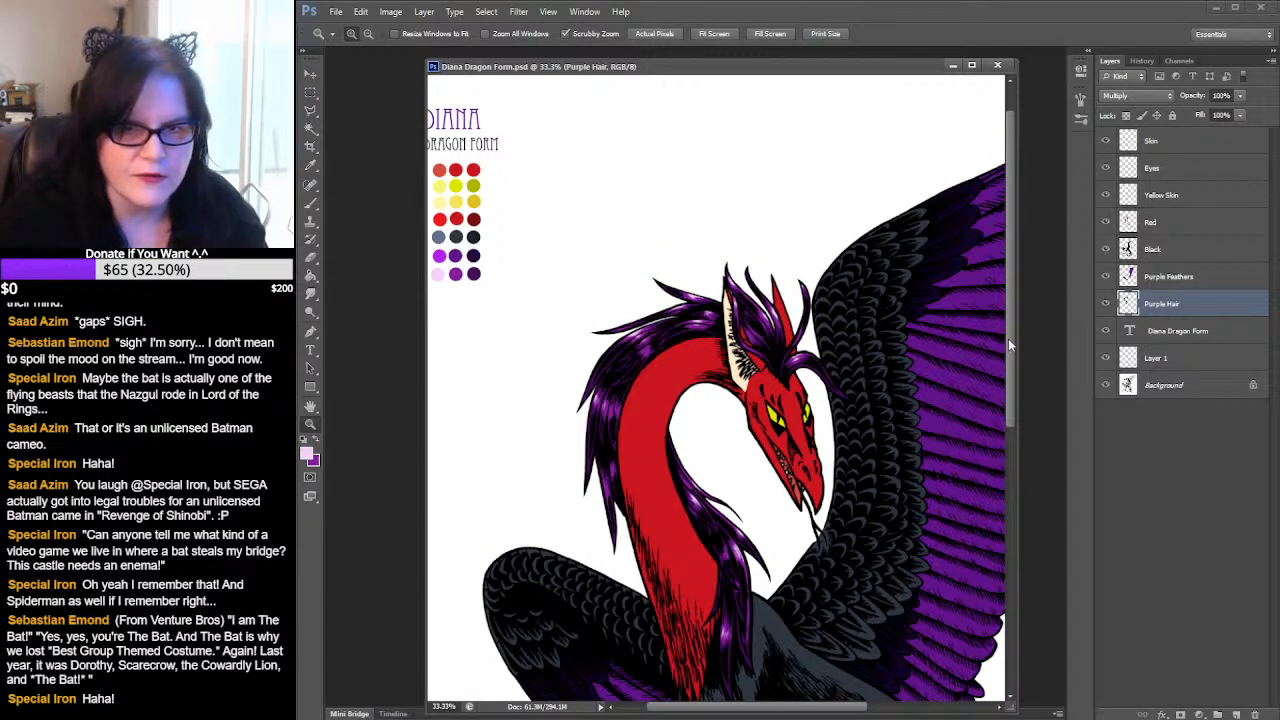
pyautogui.moveTo(1008, 338); pyautogui.dragTo(1001, 410)
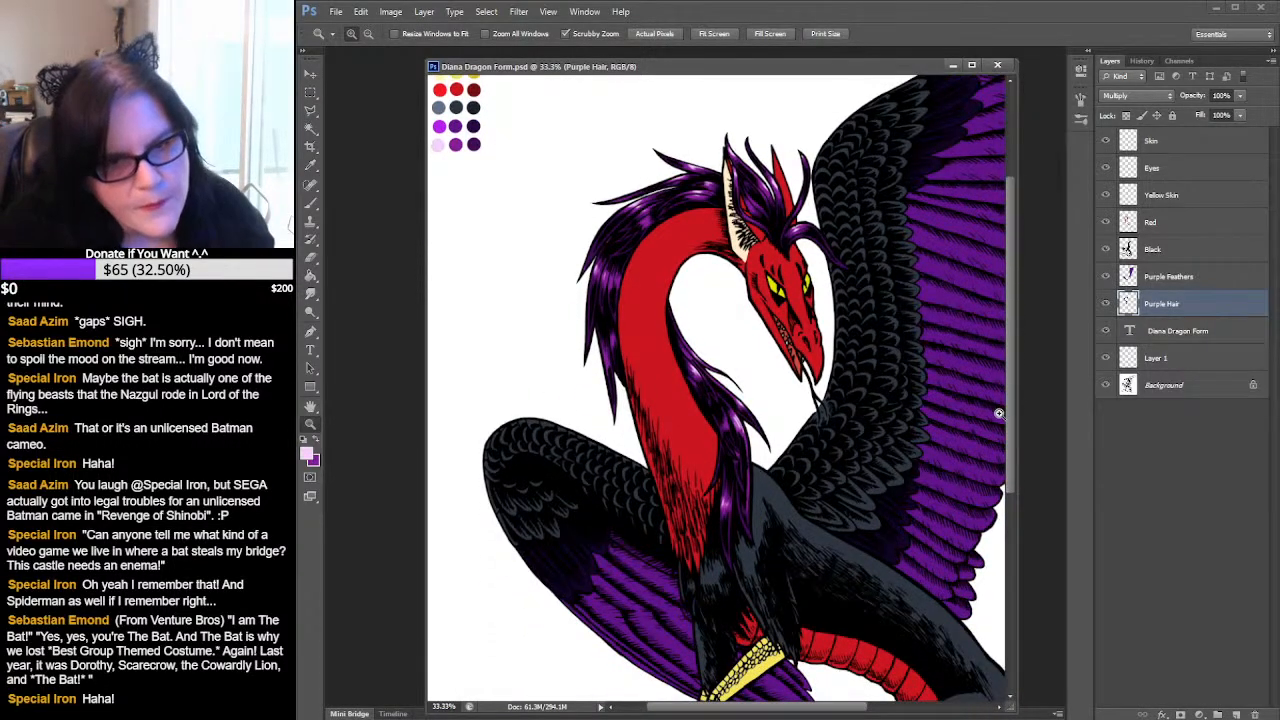
pyautogui.click(704, 383)
pyautogui.click(704, 382)
pyautogui.click(704, 382)
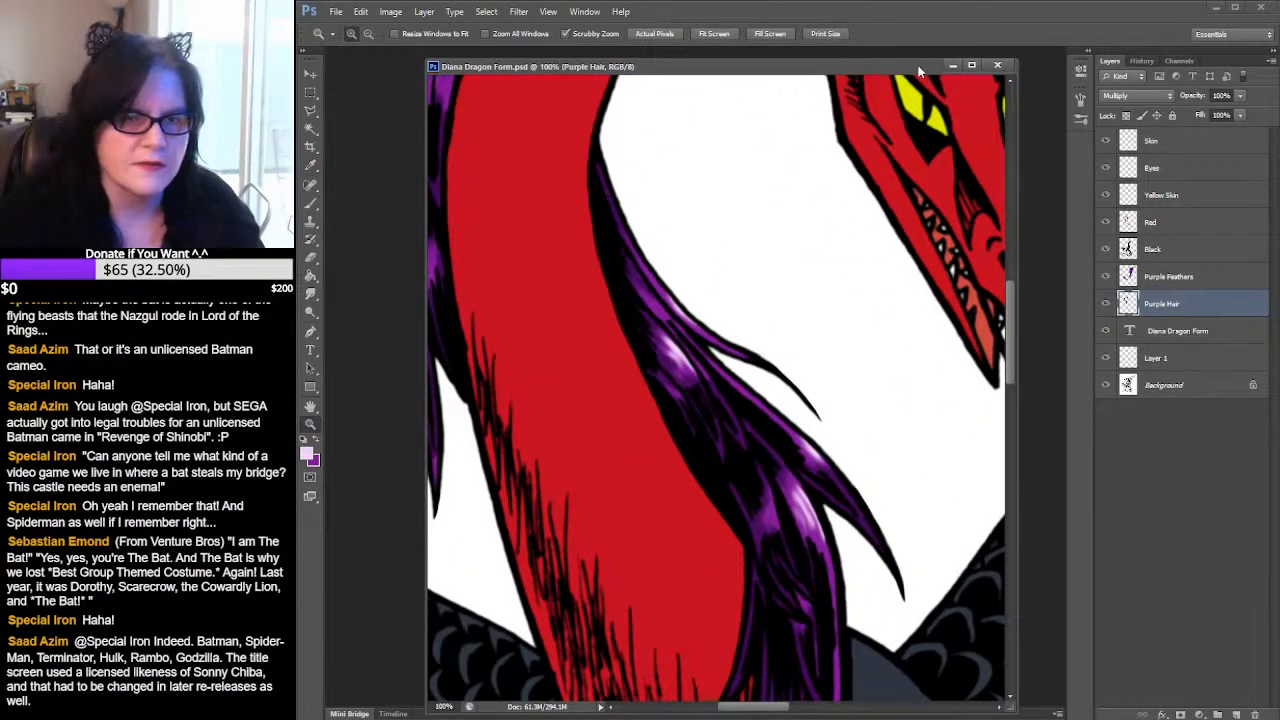
pyautogui.keyDown('ctrl'); pyautogui.click(1127, 303); pyautogui.keyUp('ctrl')
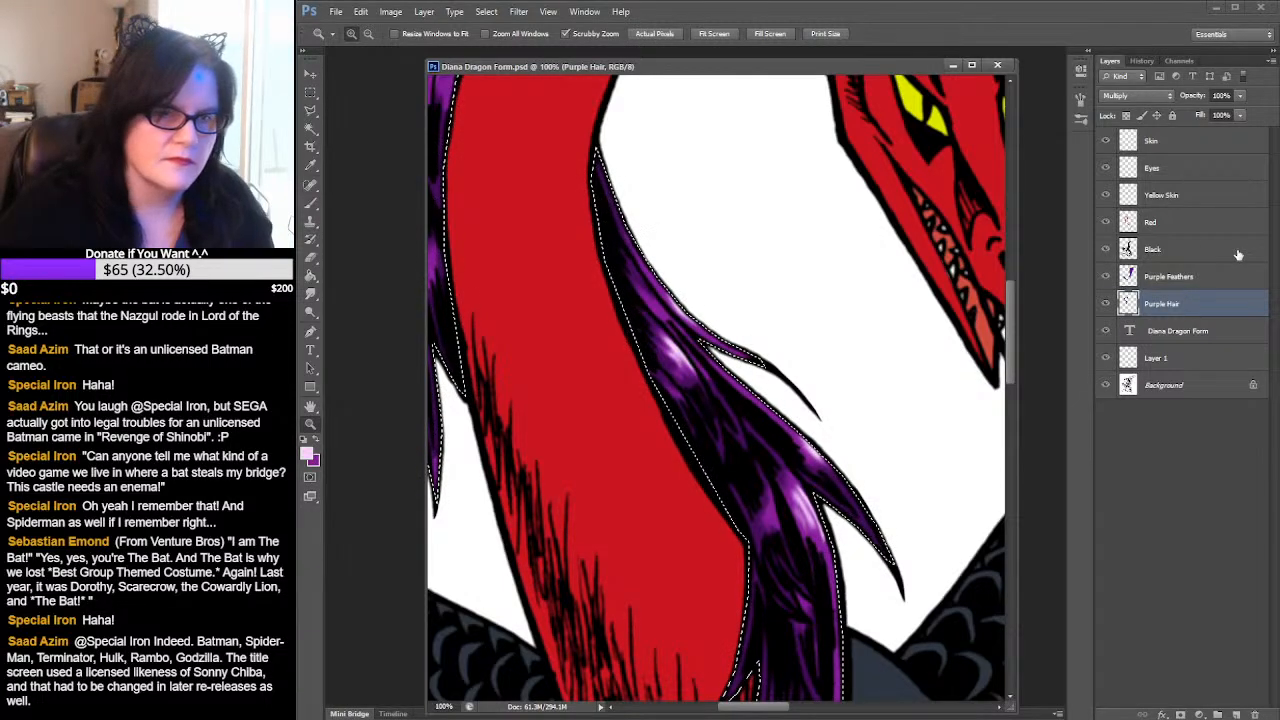
pyautogui.click(318, 440)
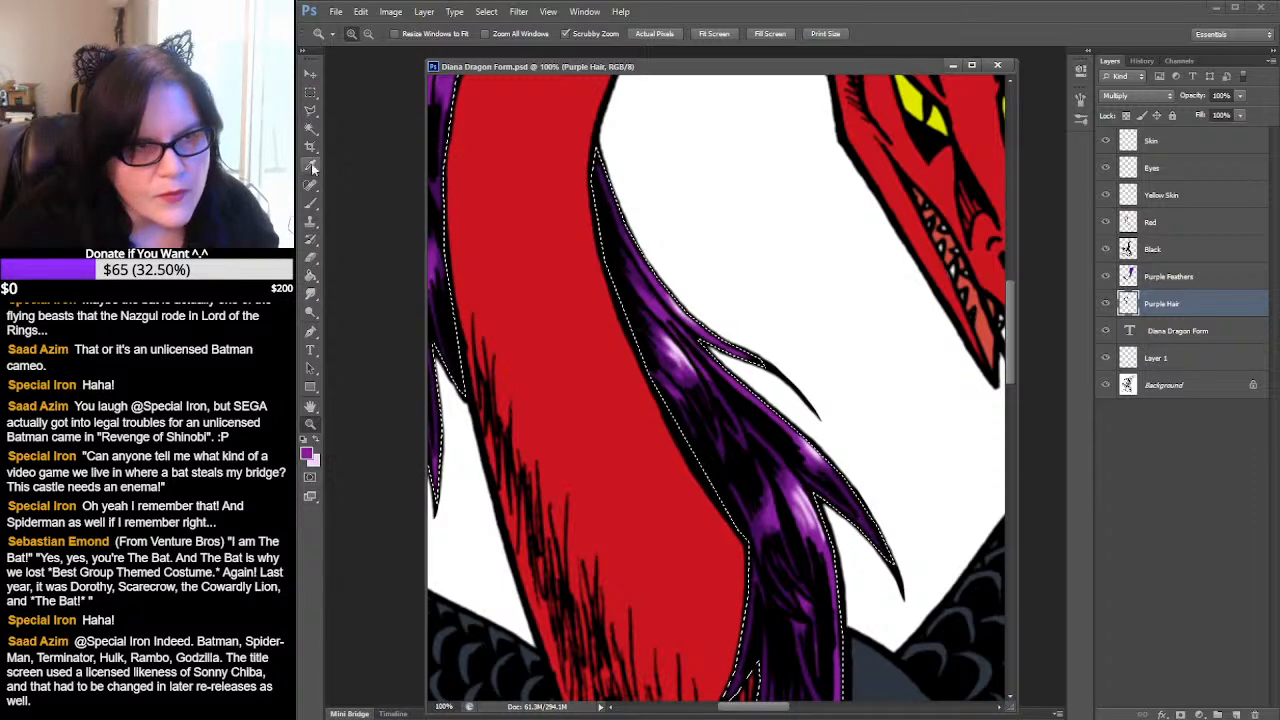
pyautogui.click(310, 203)
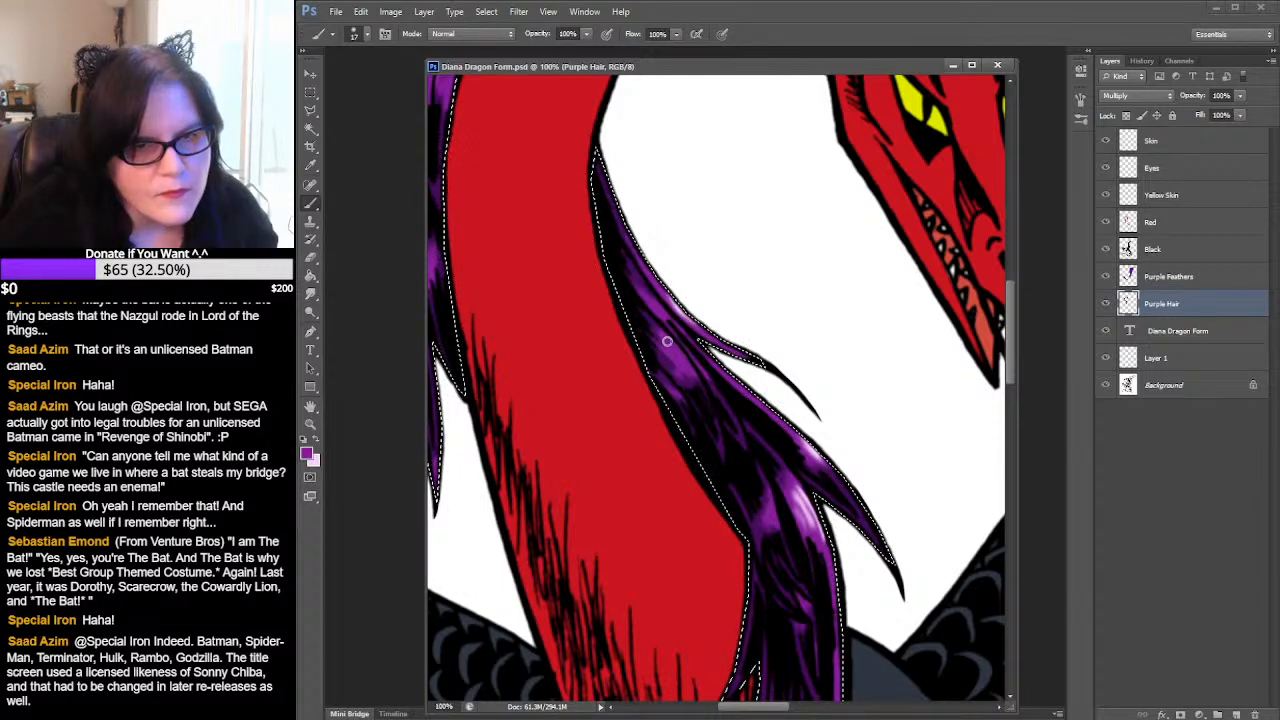
pyautogui.moveTo(661, 327); pyautogui.dragTo(667, 348)
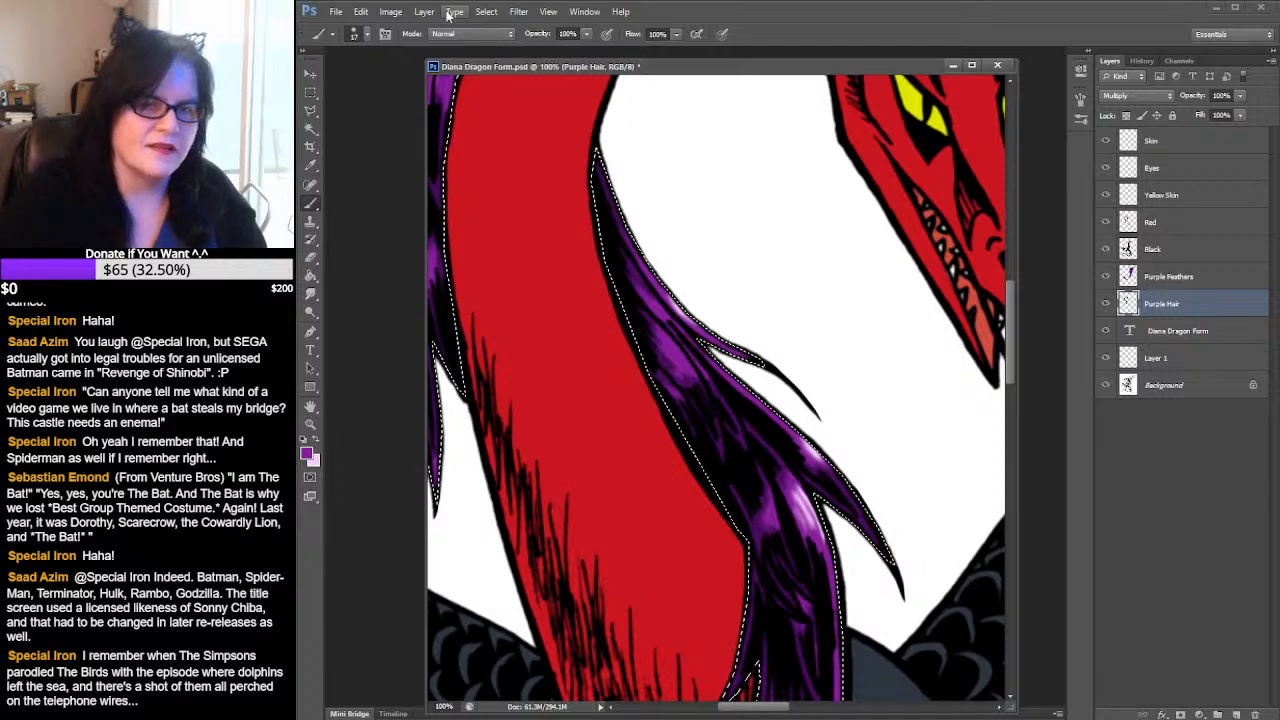
# - Review the retouched mane against the wider drawing and clear the purple hair selection
pyautogui.press('z')
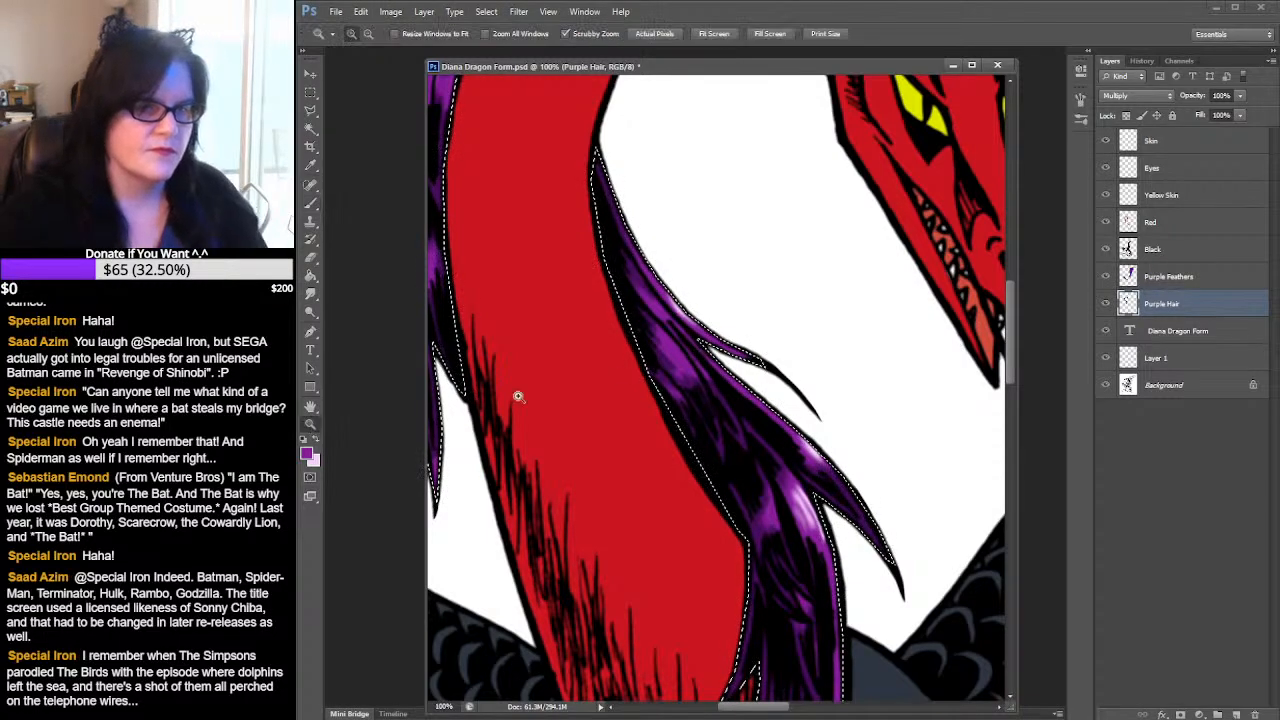
pyautogui.keyDown('alt'); pyautogui.click(695, 340); pyautogui.keyUp('alt')
pyautogui.keyDown('alt'); pyautogui.click(695, 340); pyautogui.keyUp('alt')
pyautogui.keyDown('alt'); pyautogui.click(695, 340); pyautogui.keyUp('alt')
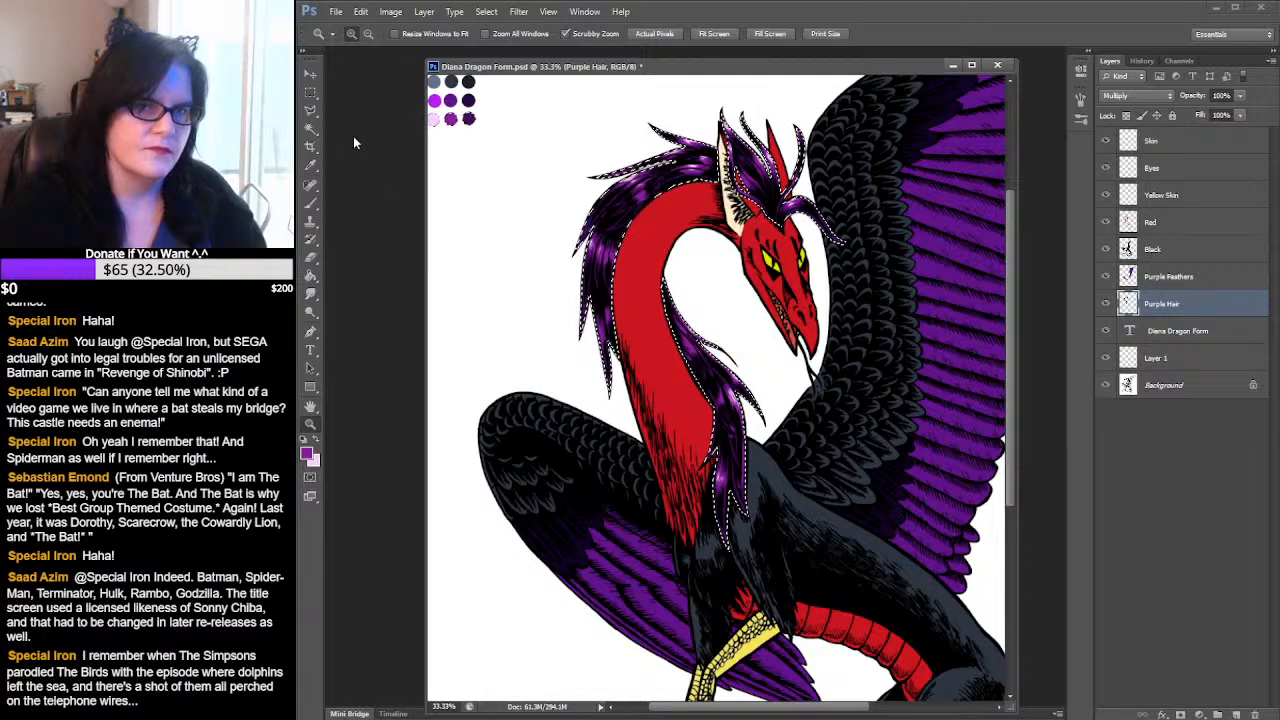
pyautogui.click(311, 93)
pyautogui.click(474, 118)
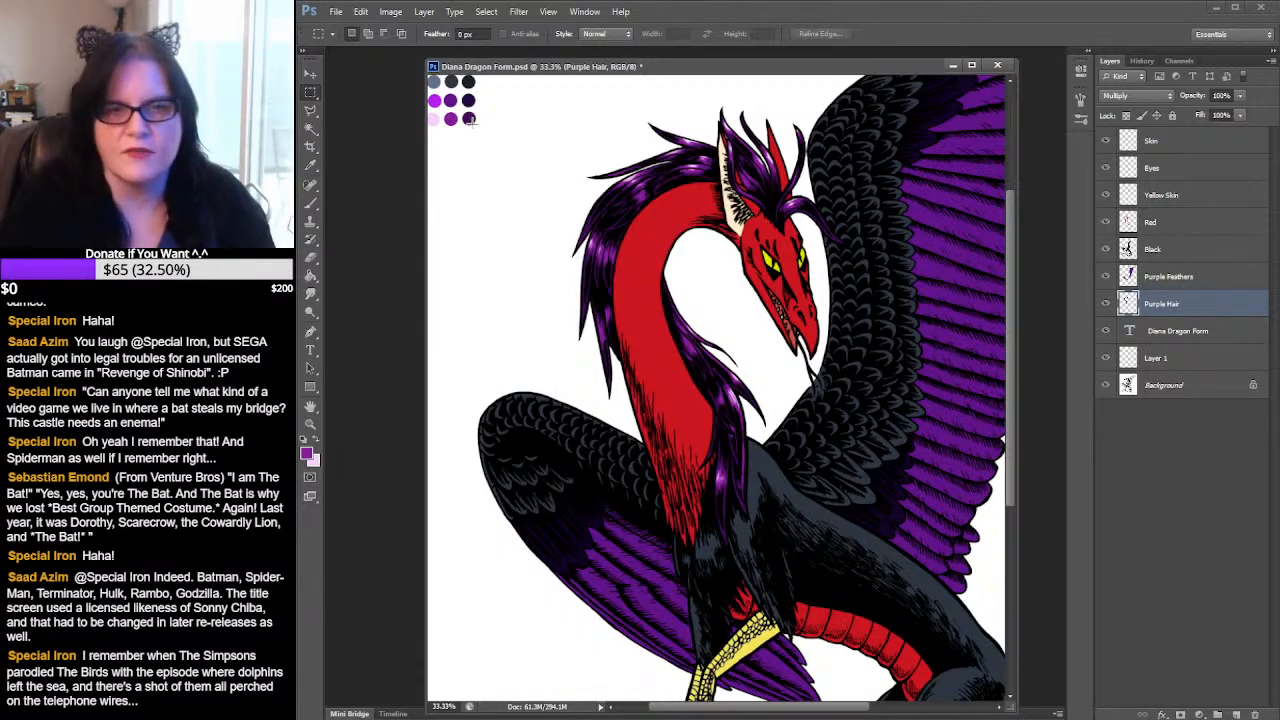
# - Load the outline of the Purple Feathers layer as a selection with that layer active, and hide the Black layer
pyautogui.click(1128, 280)
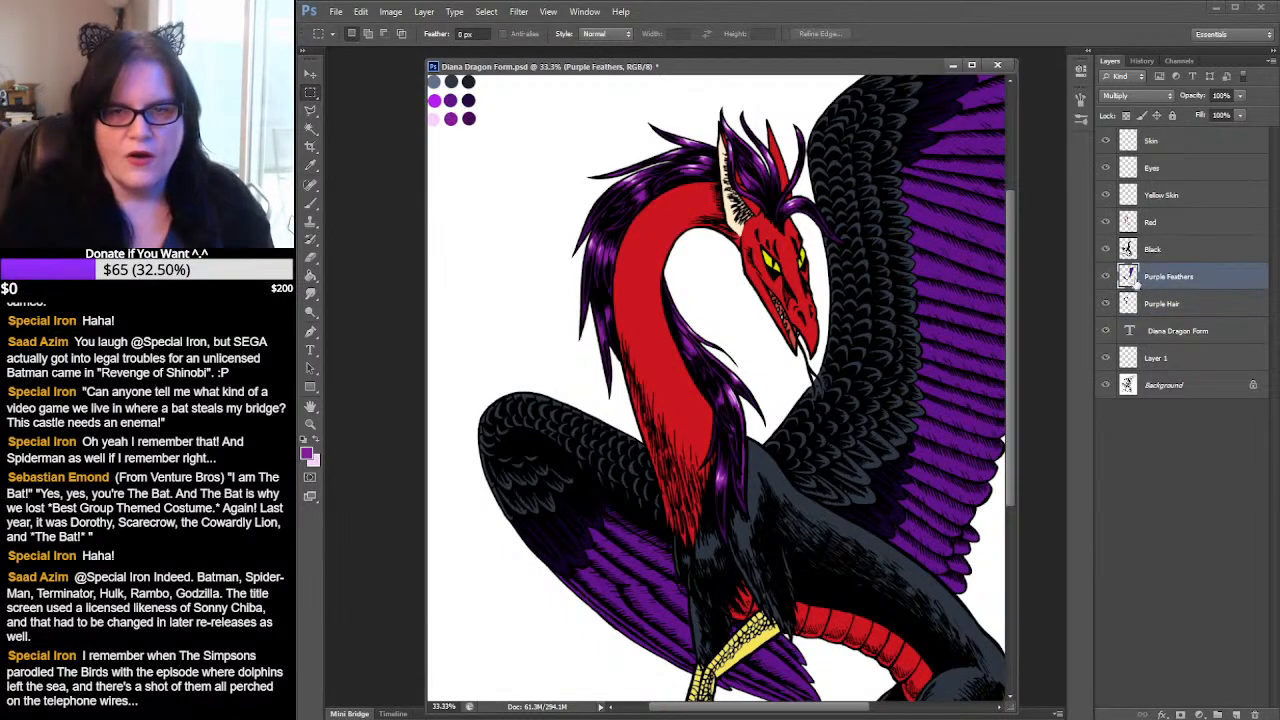
pyautogui.keyDown('ctrl'); pyautogui.click(1128, 280); pyautogui.keyUp('ctrl')
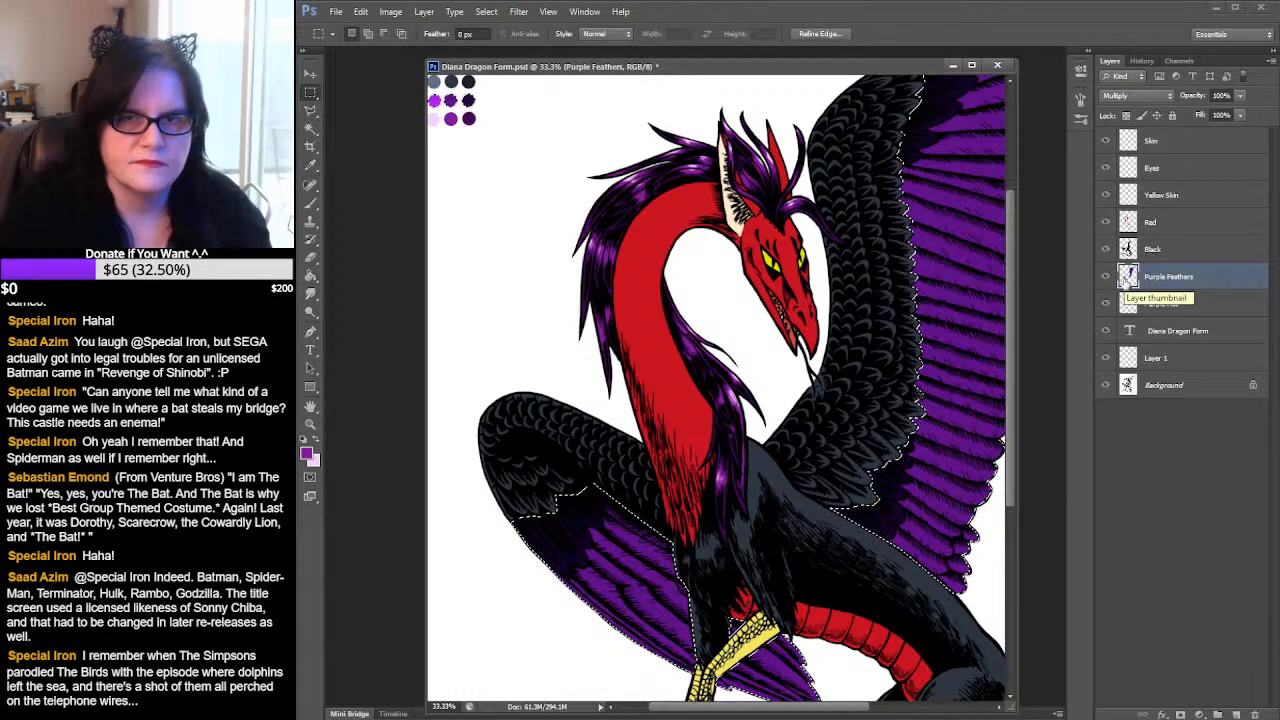
pyautogui.click(1106, 249)
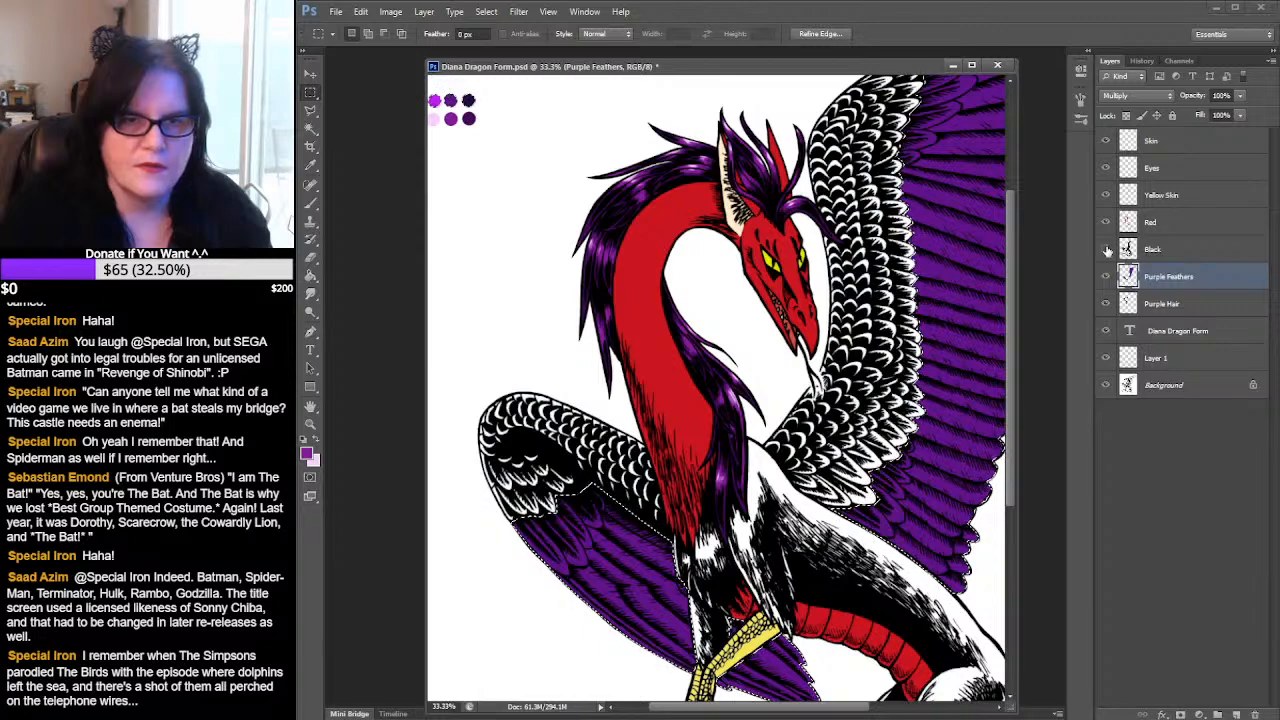
# - Compare the purple wing feathers with the Black layer shown and hidden, leaving the Black layer hidden
pyautogui.click(1106, 249)
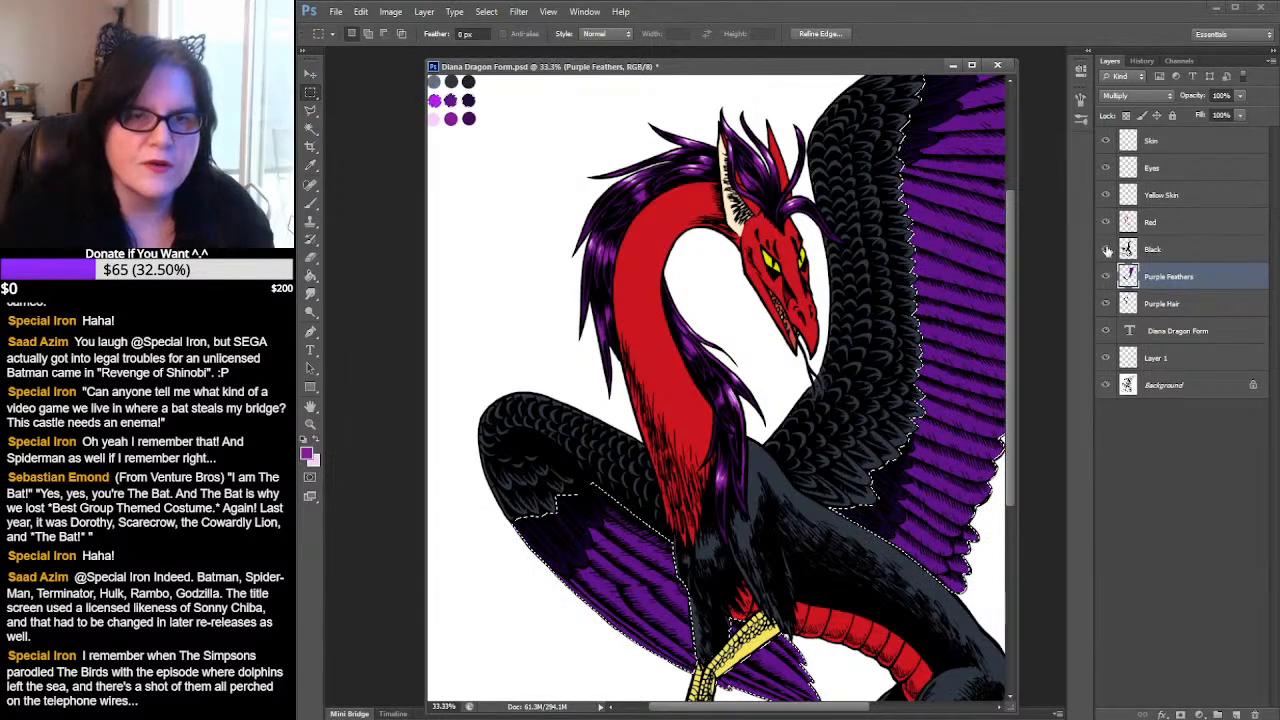
pyautogui.moveTo(978, 230); pyautogui.dragTo(846, 280)
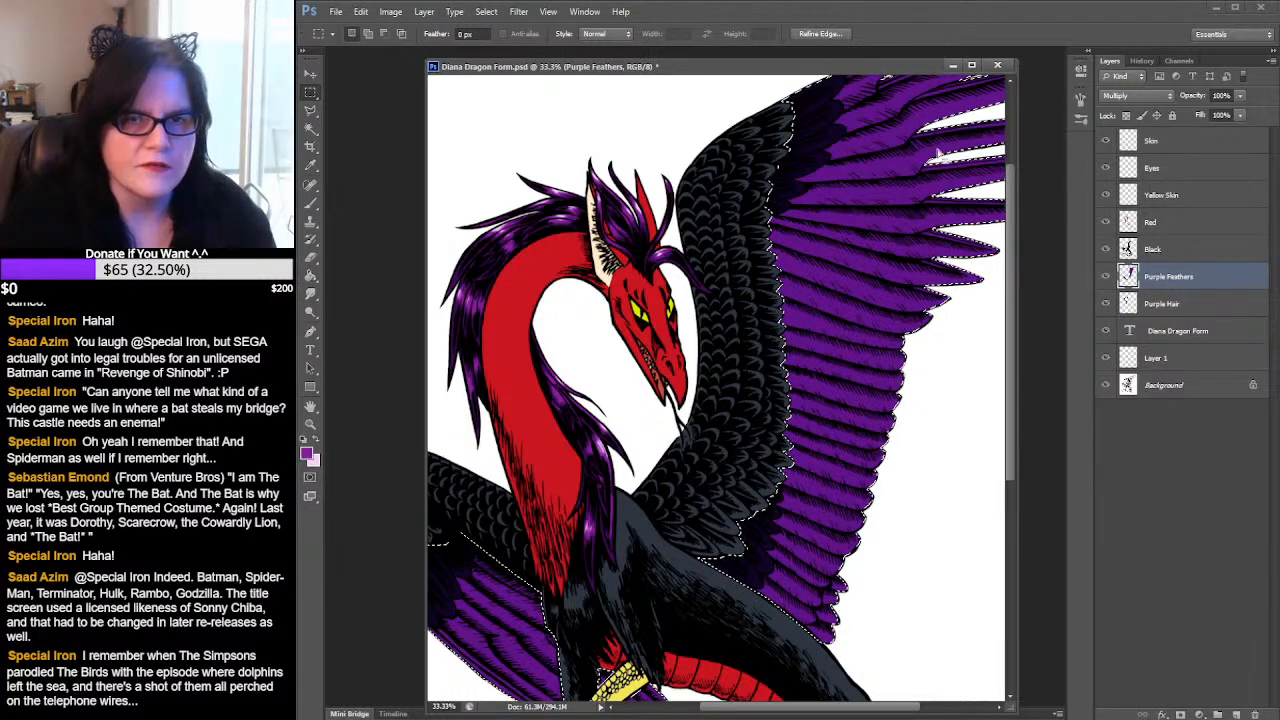
pyautogui.click(1106, 276)
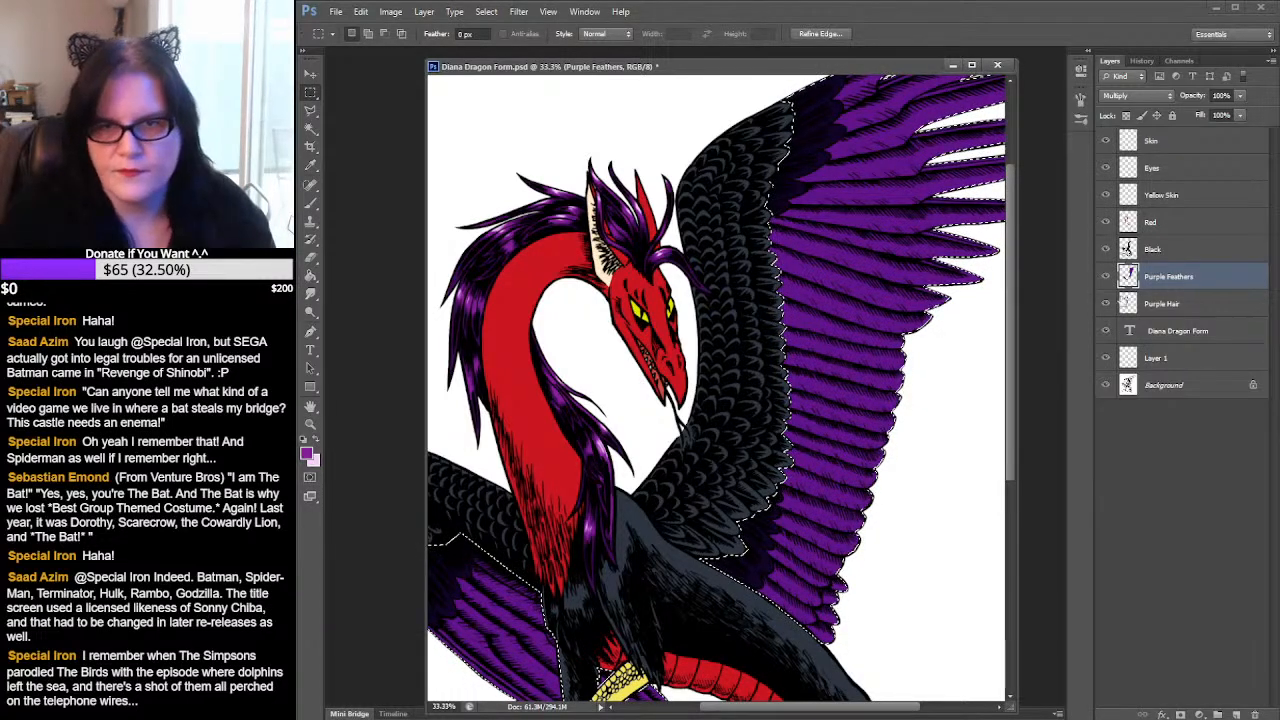
pyautogui.click(1106, 278)
pyautogui.click(1105, 250)
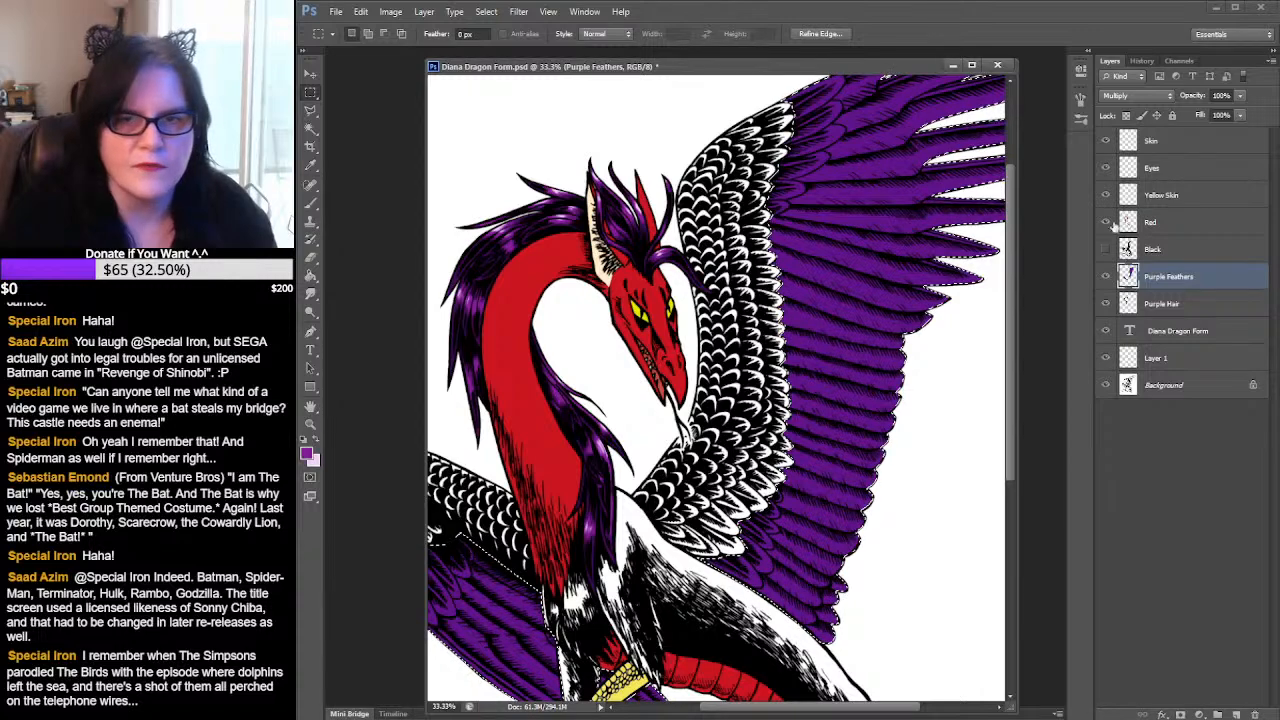
pyautogui.click(1160, 249)
pyautogui.click(1106, 249)
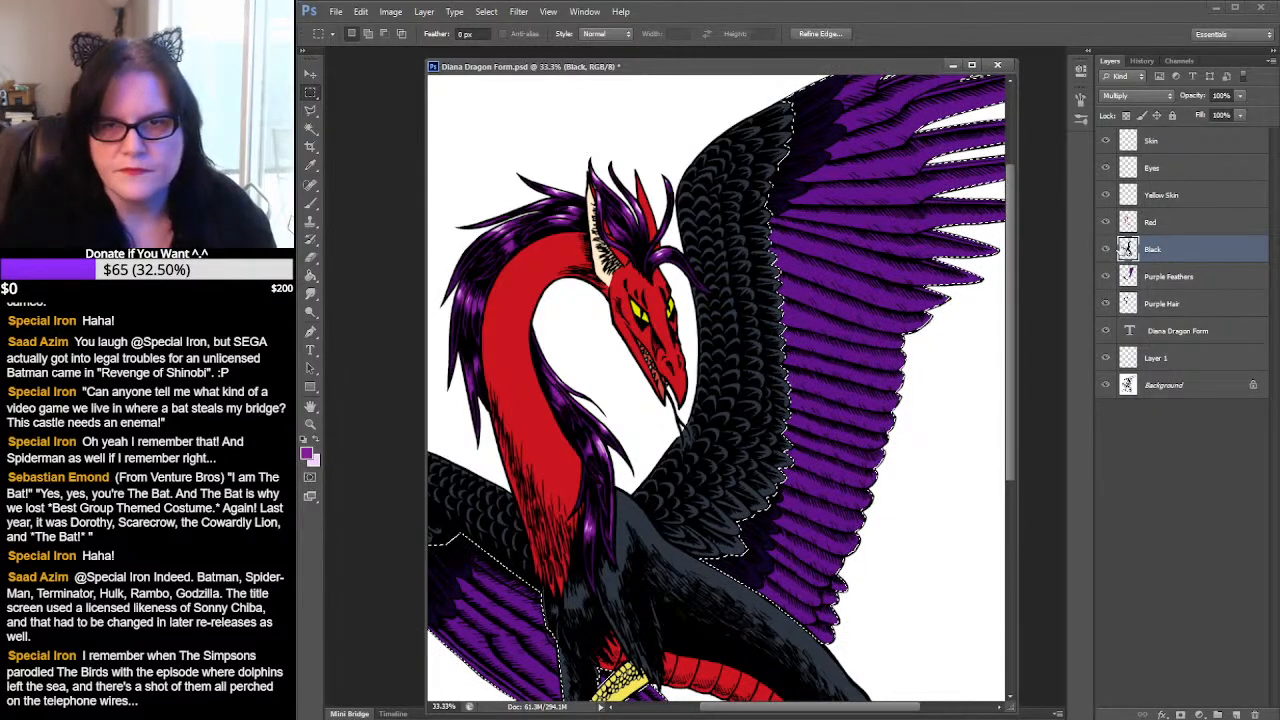
pyautogui.click(1105, 249)
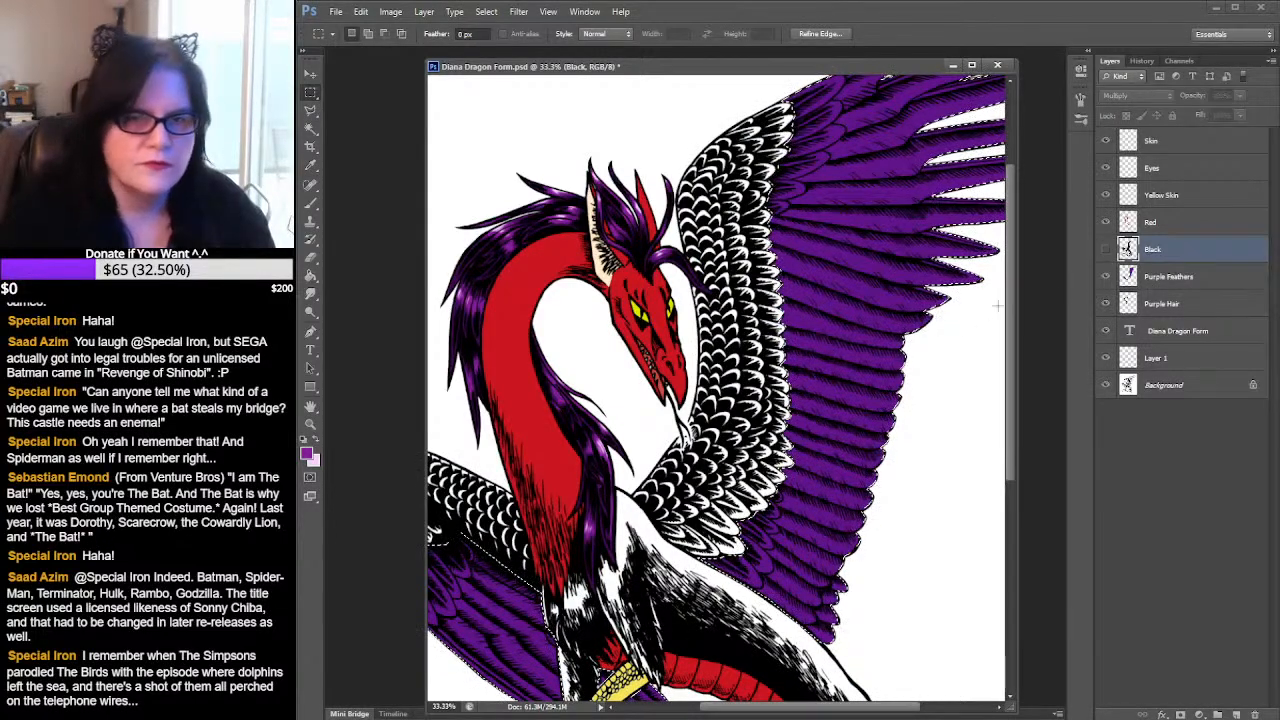
# - Save the drawing and make the Purple Feathers layer active again
pyautogui.hotkey('ctrl', 's')
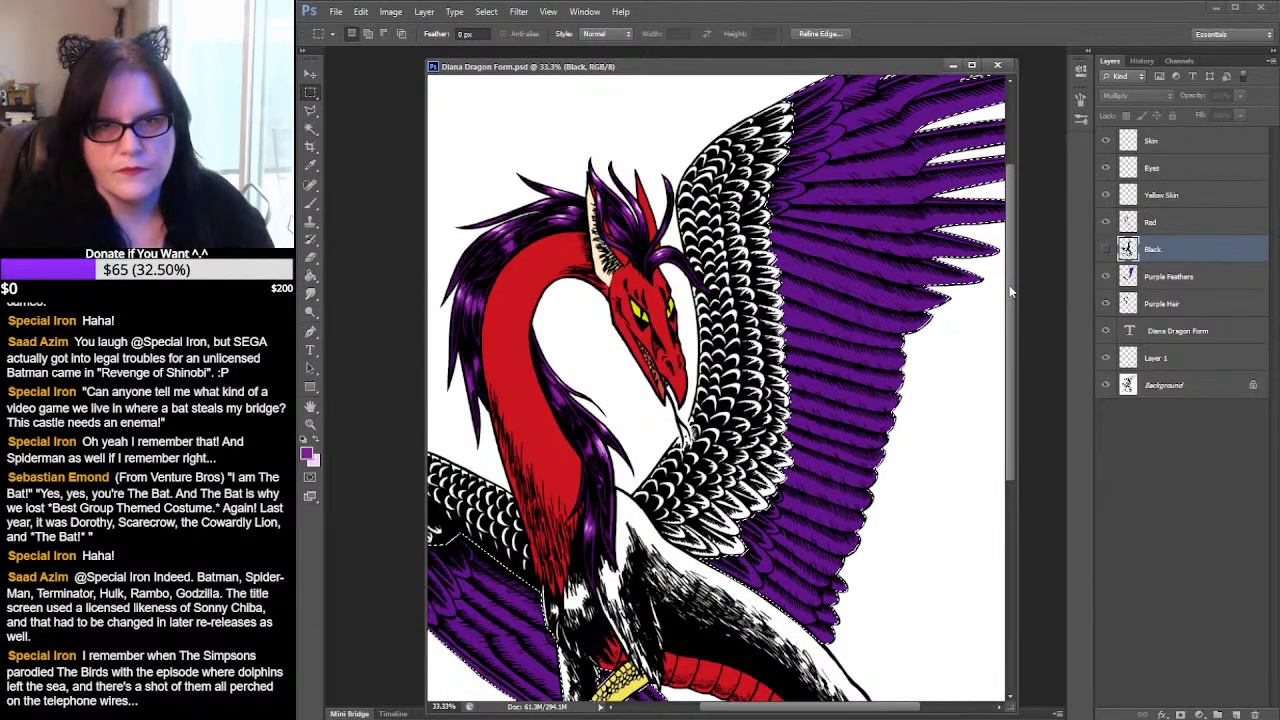
pyautogui.click(1160, 276)
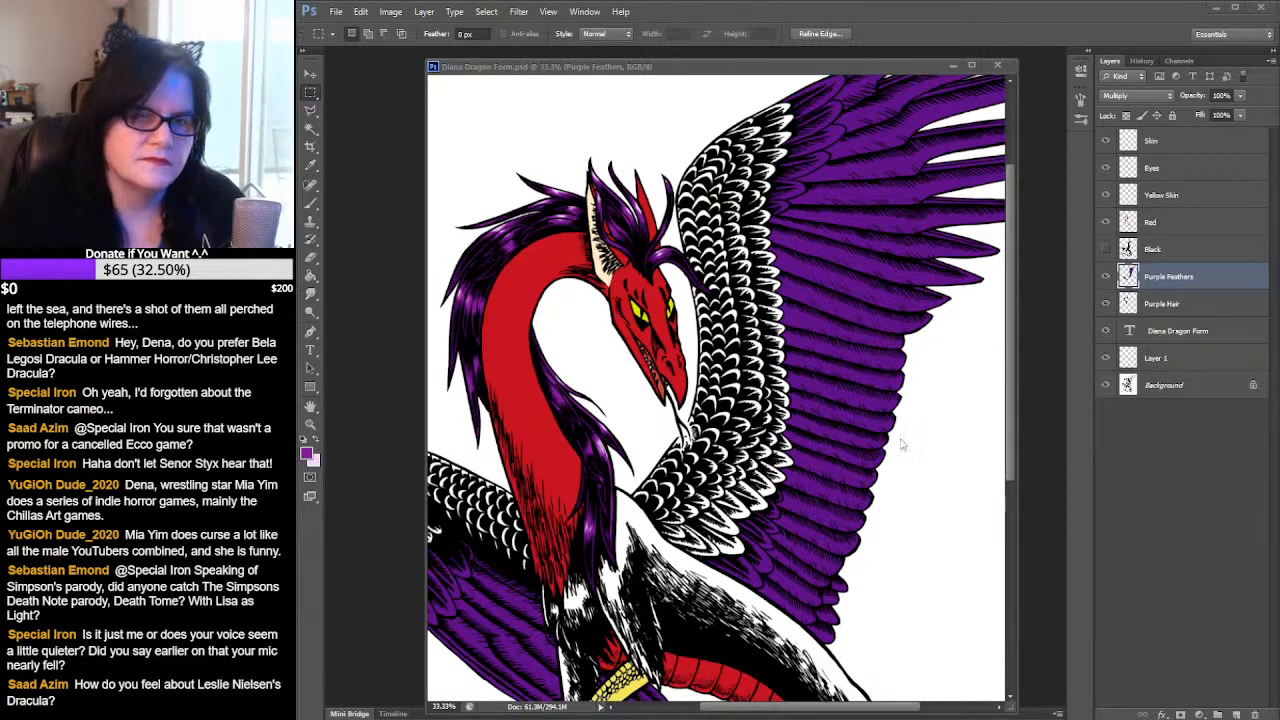
pyautogui.click(892, 368)
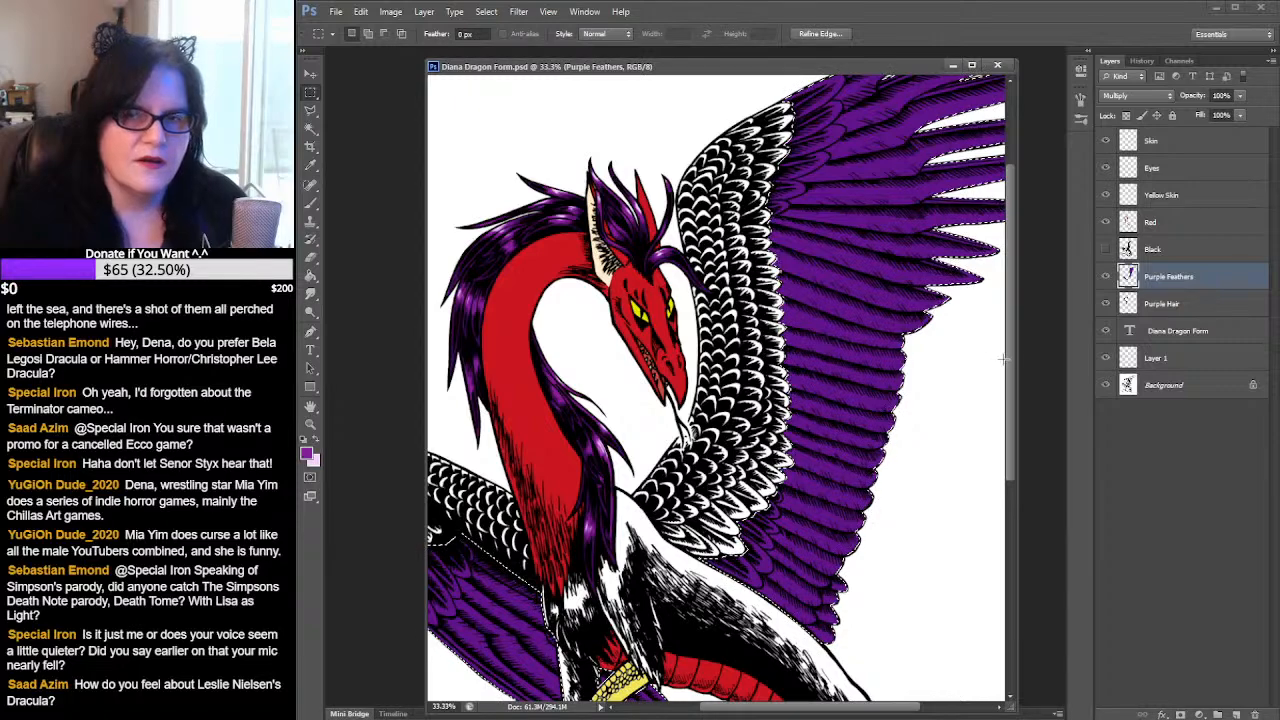
# - Sample the dark purple swatch from the palette beside the drawing and swap colours so pale pink is foreground and purple is background
pyautogui.moveTo(1010, 356); pyautogui.dragTo(1022, 321)
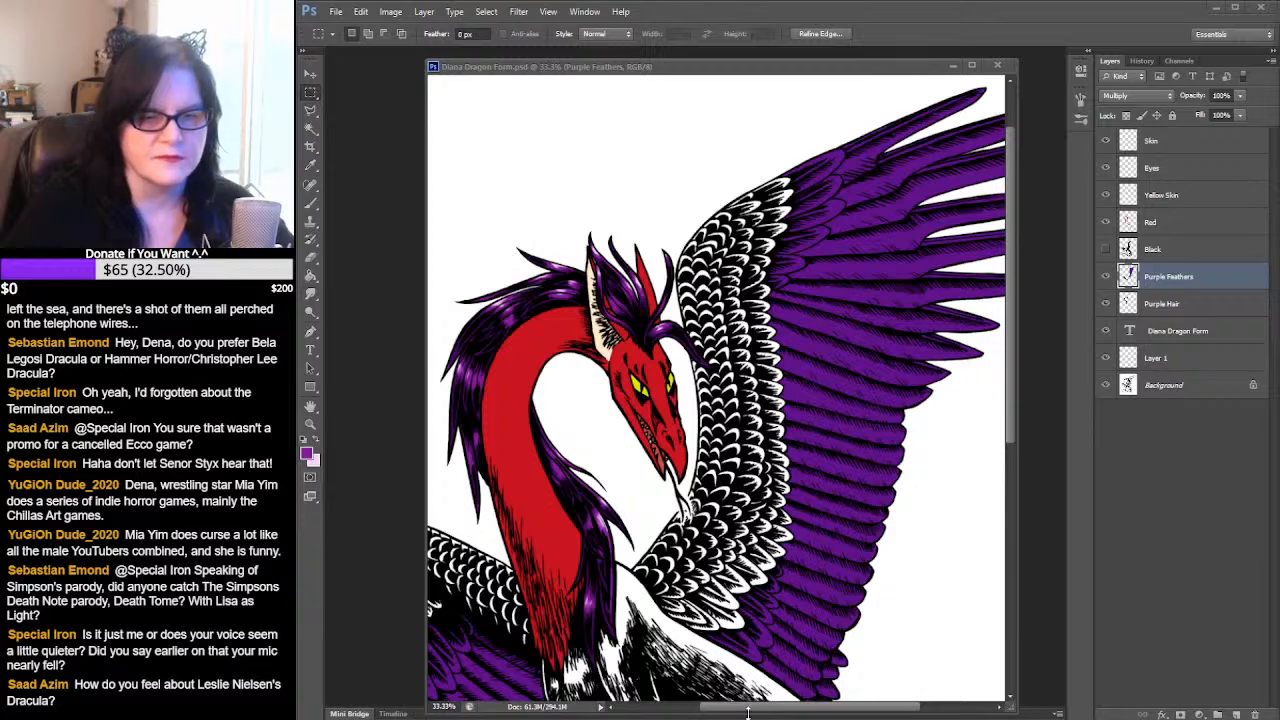
pyautogui.moveTo(757, 713); pyautogui.dragTo(668, 713)
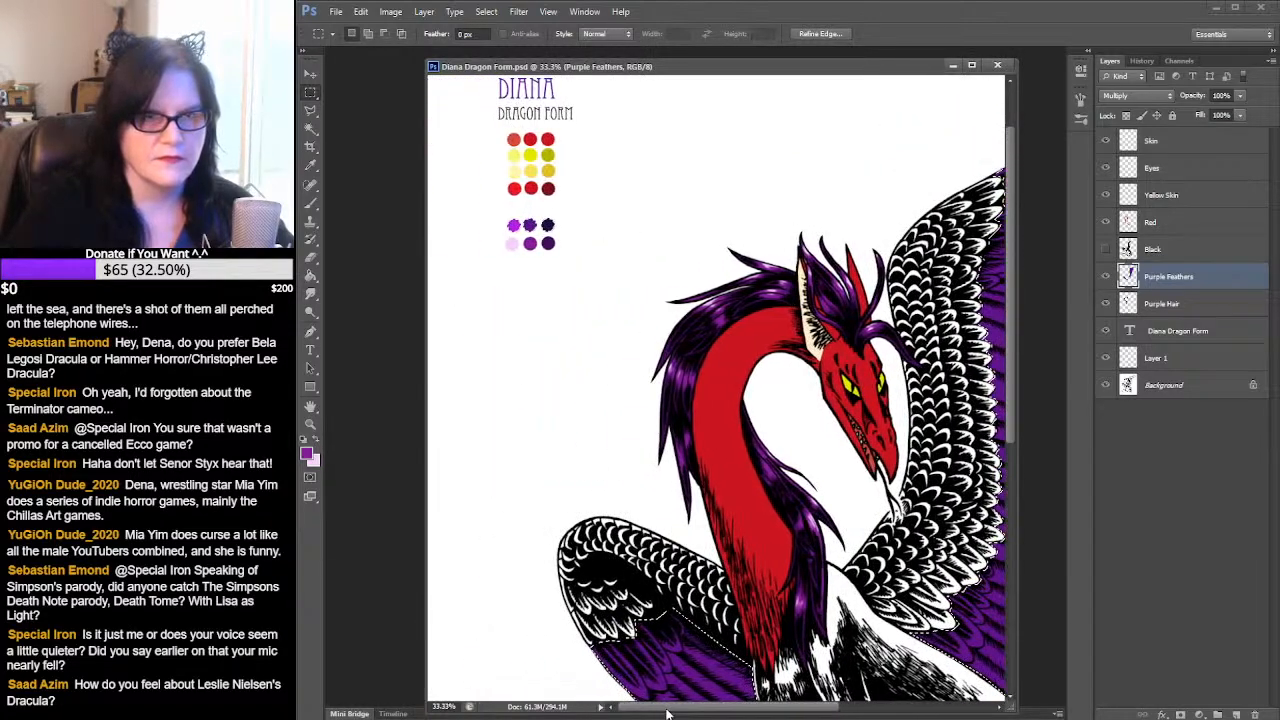
pyautogui.click(311, 168)
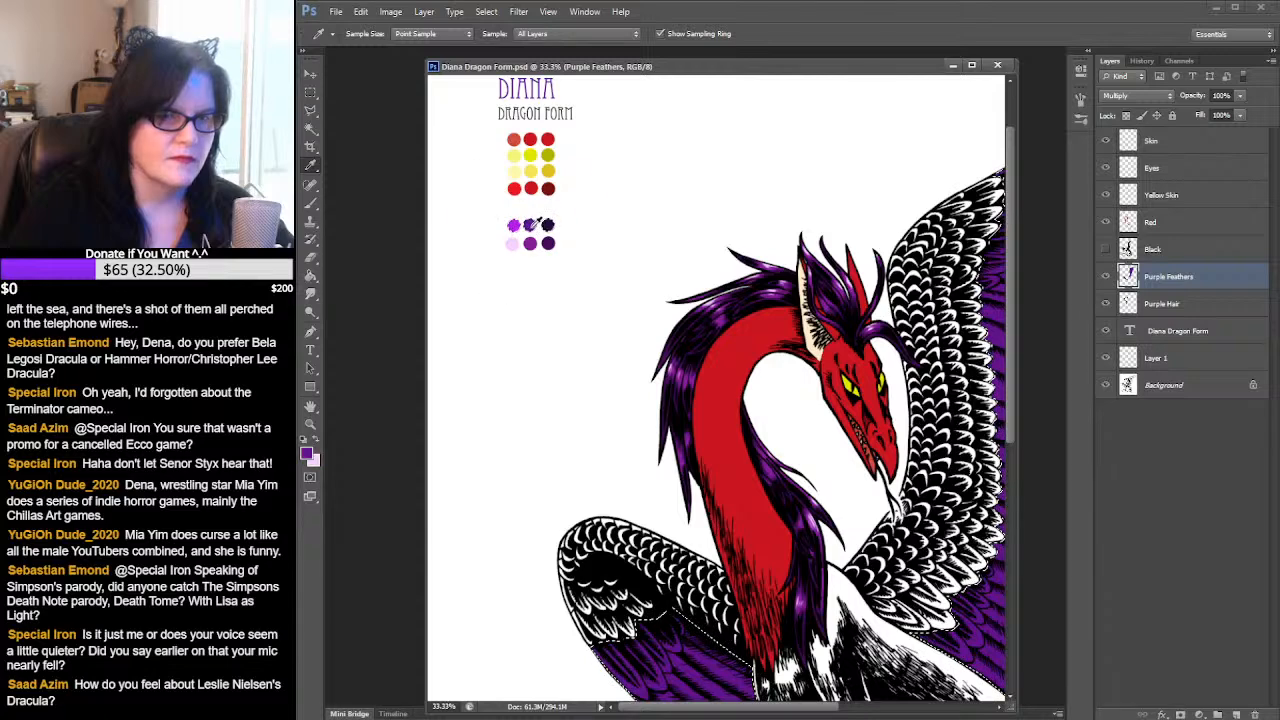
pyautogui.click(316, 439)
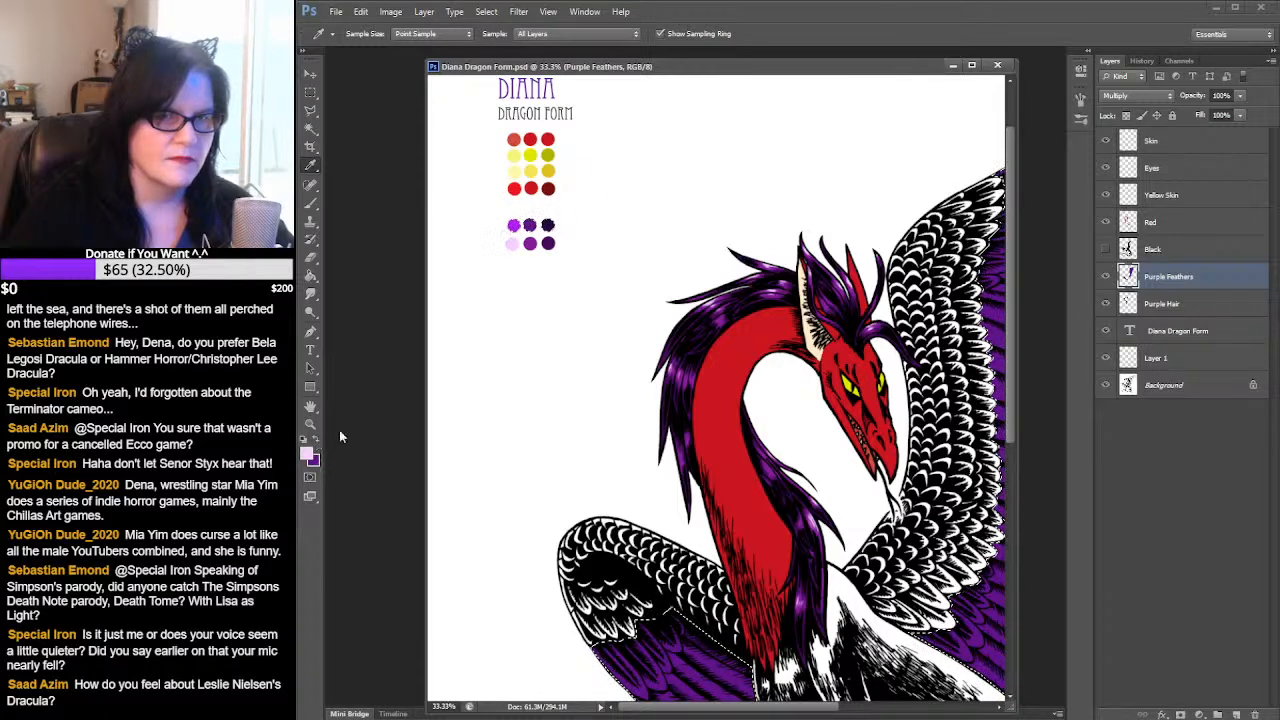
pyautogui.moveTo(879, 263); pyautogui.dragTo(702, 274)
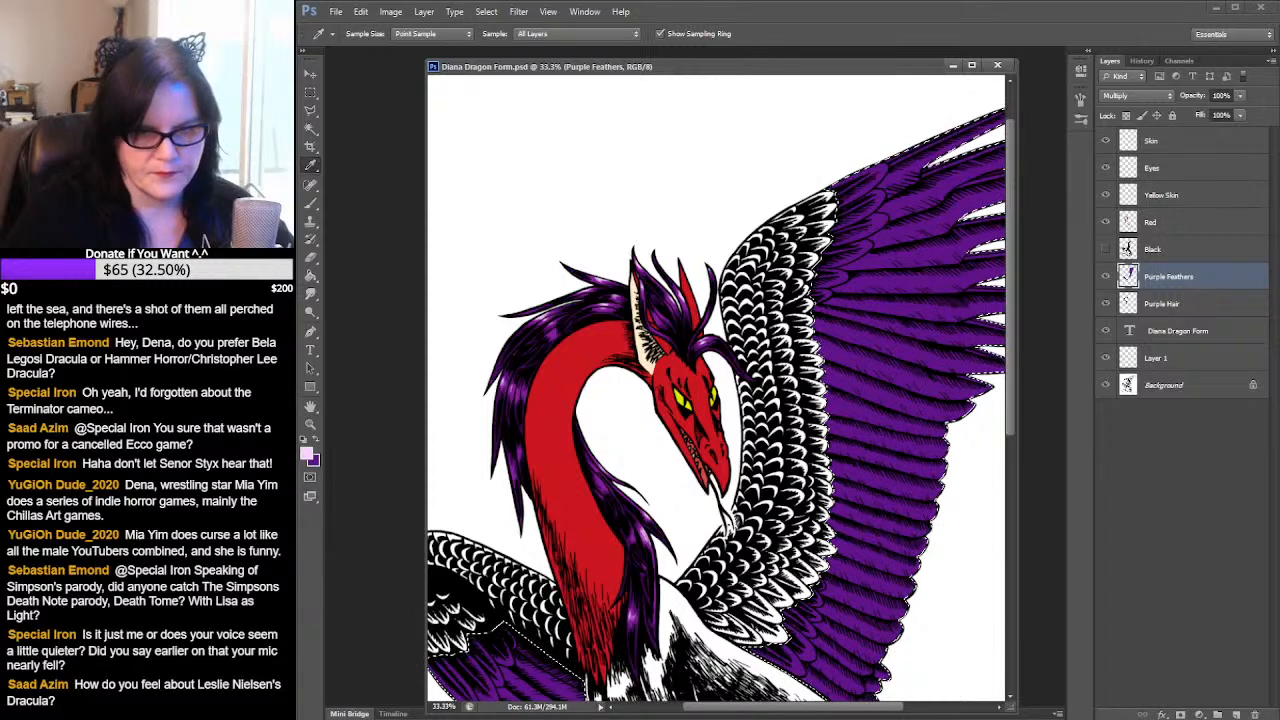
# - Open the bald eagle flight photo from the Big Cat Reference folder in File Explorer and place it over the drawing
pyautogui.moveTo(735, 719)
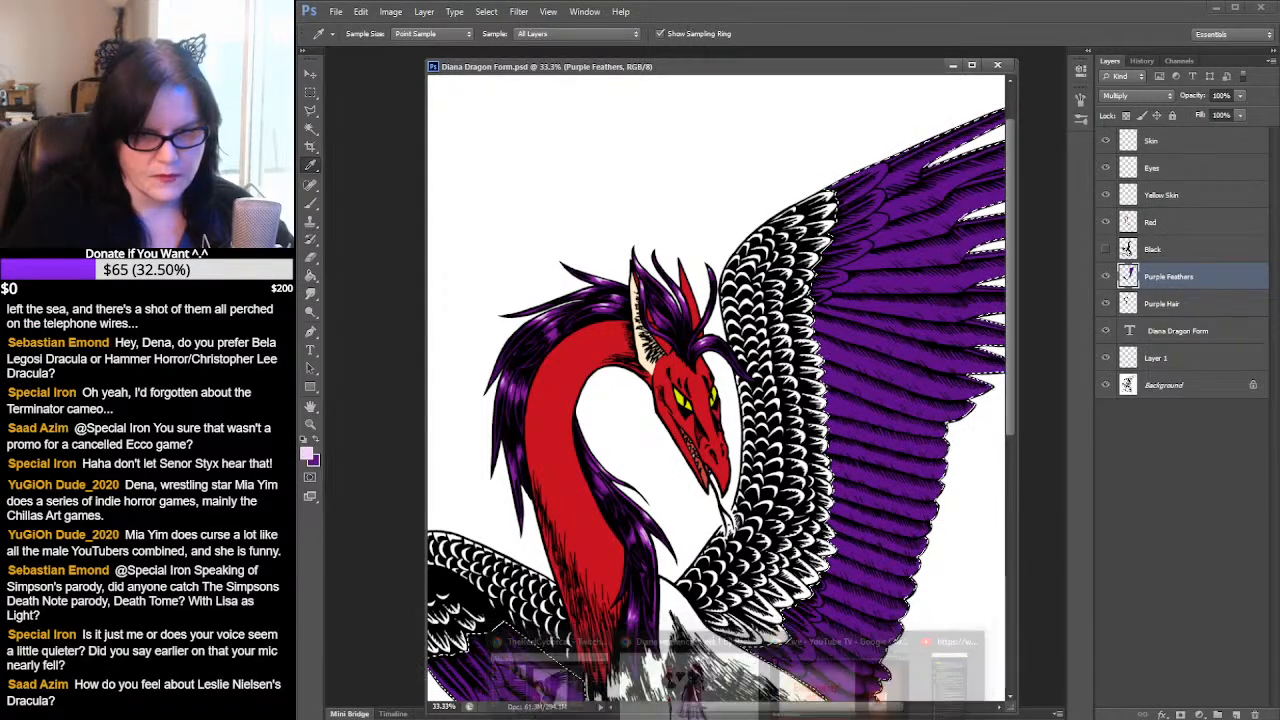
pyautogui.moveTo(649, 719)
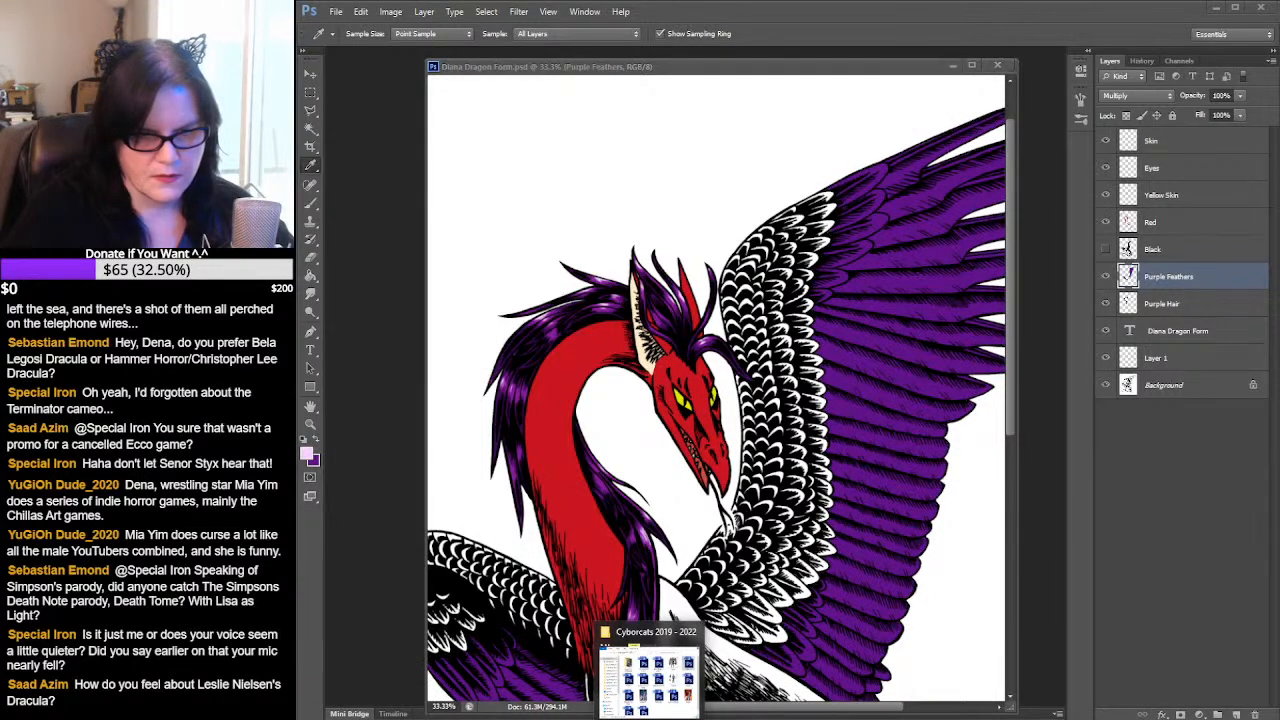
pyautogui.rightClick(649, 719)
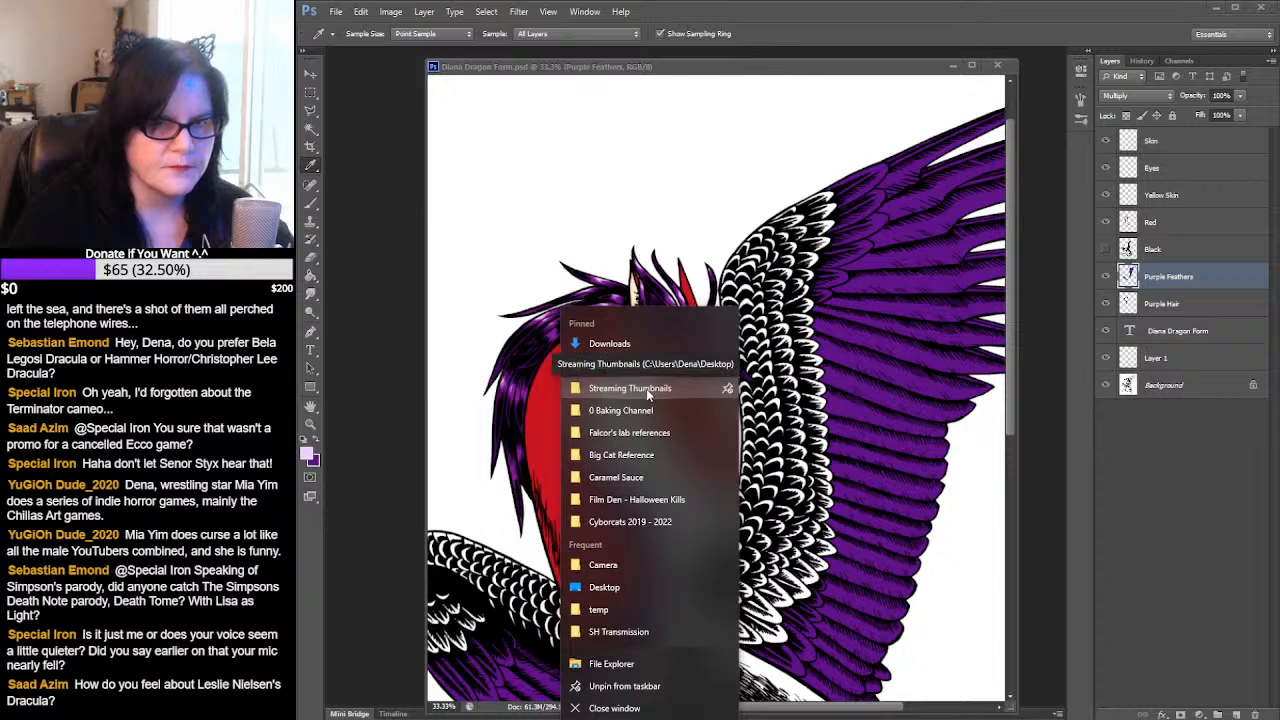
pyautogui.click(636, 458)
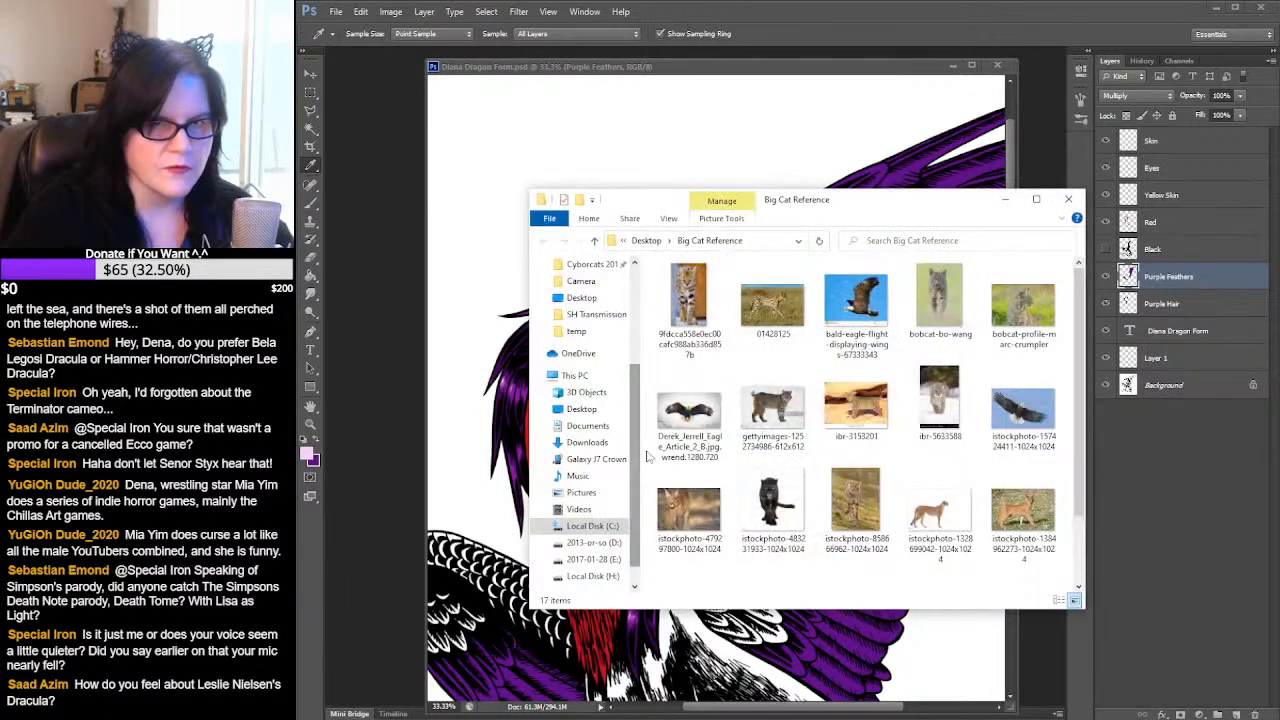
pyautogui.moveTo(1081, 337)
pyautogui.mouseDown()
pyautogui.moveTo(1066, 427)
pyautogui.moveTo(1064, 328)
pyautogui.mouseUp()
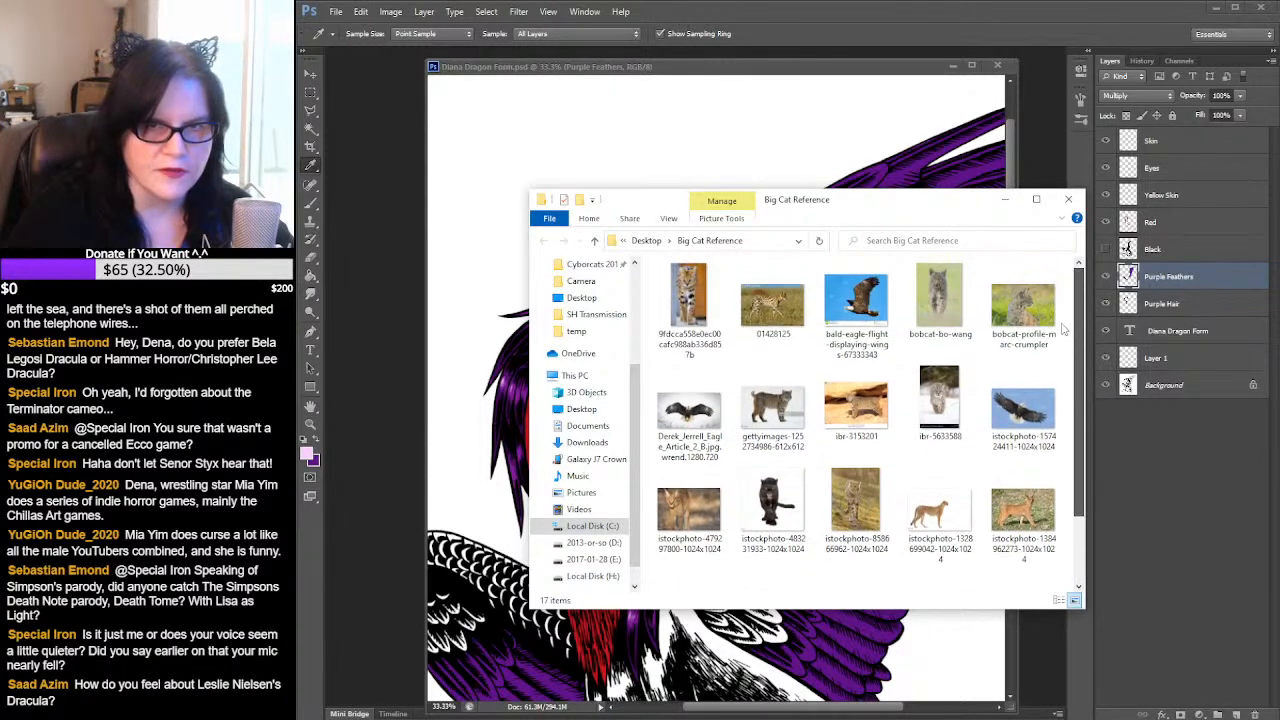
pyautogui.click(861, 300)
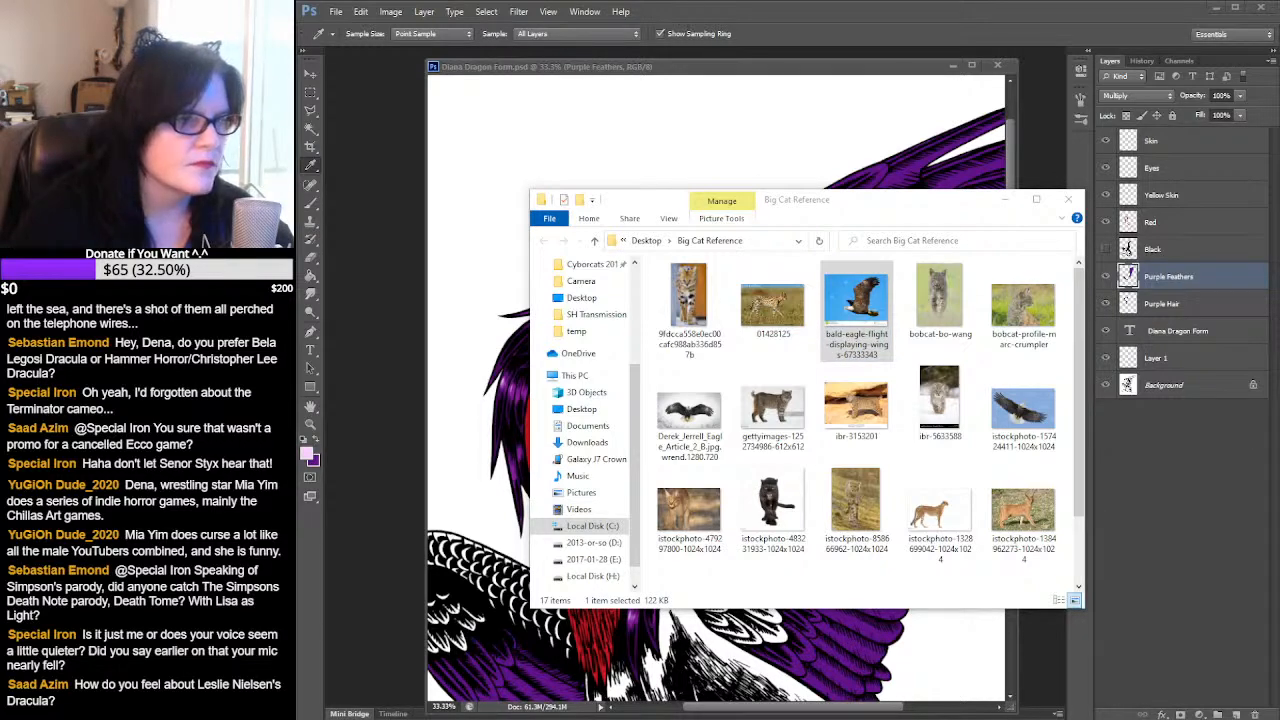
pyautogui.moveTo(190, 32); pyautogui.dragTo(919, 119)
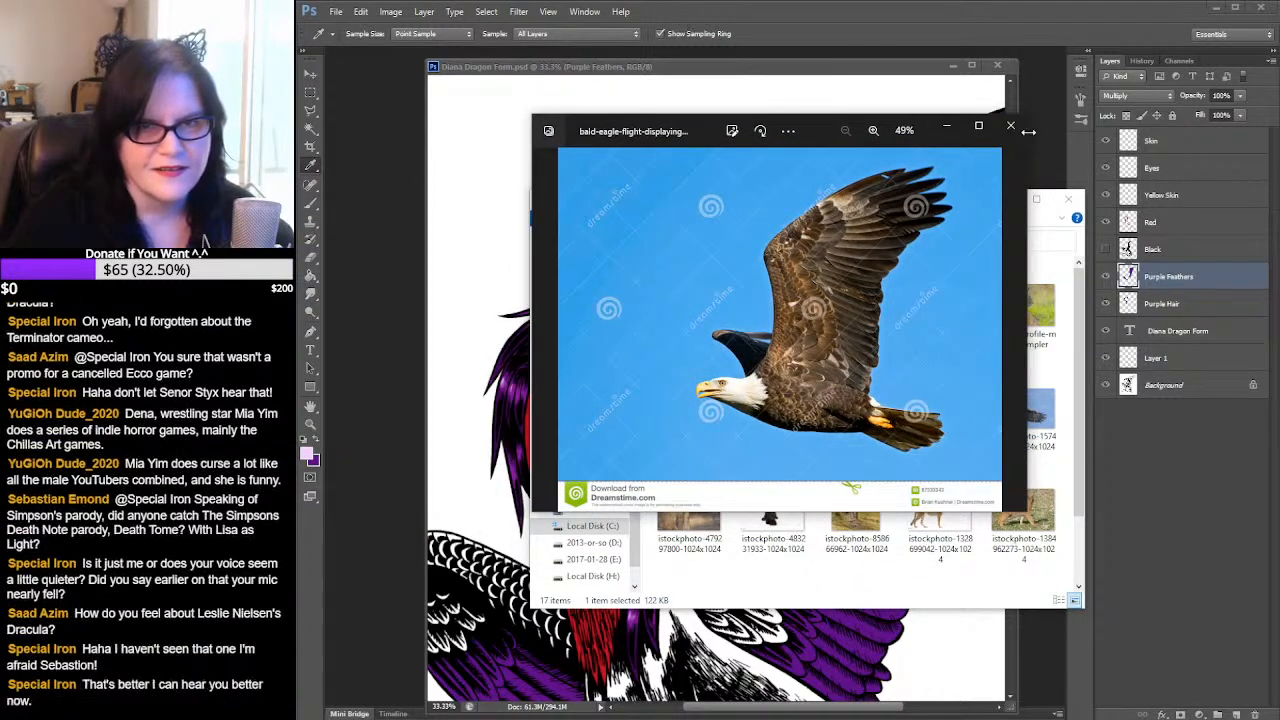
# - Examine the feather structure and shading of the eagle's raised wing up close, and minimize the photo and its folder
pyautogui.scroll(5, 797, 328)
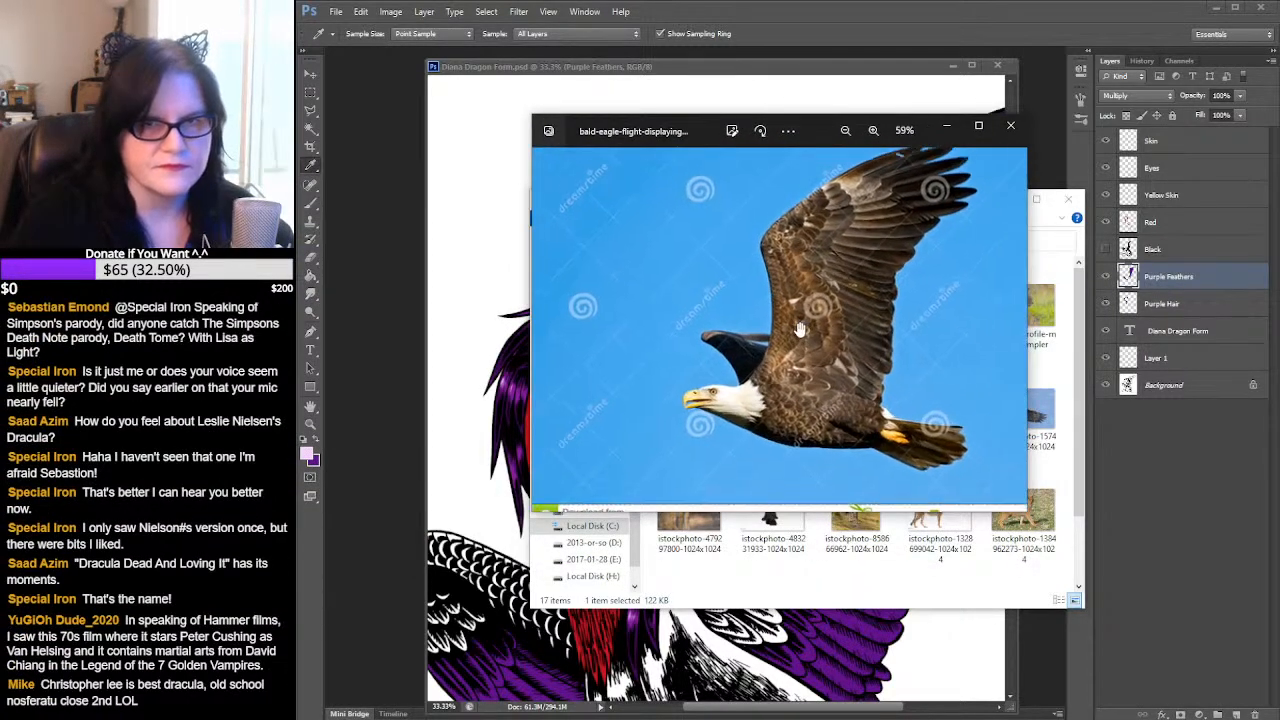
pyautogui.scroll(3, 800, 330)
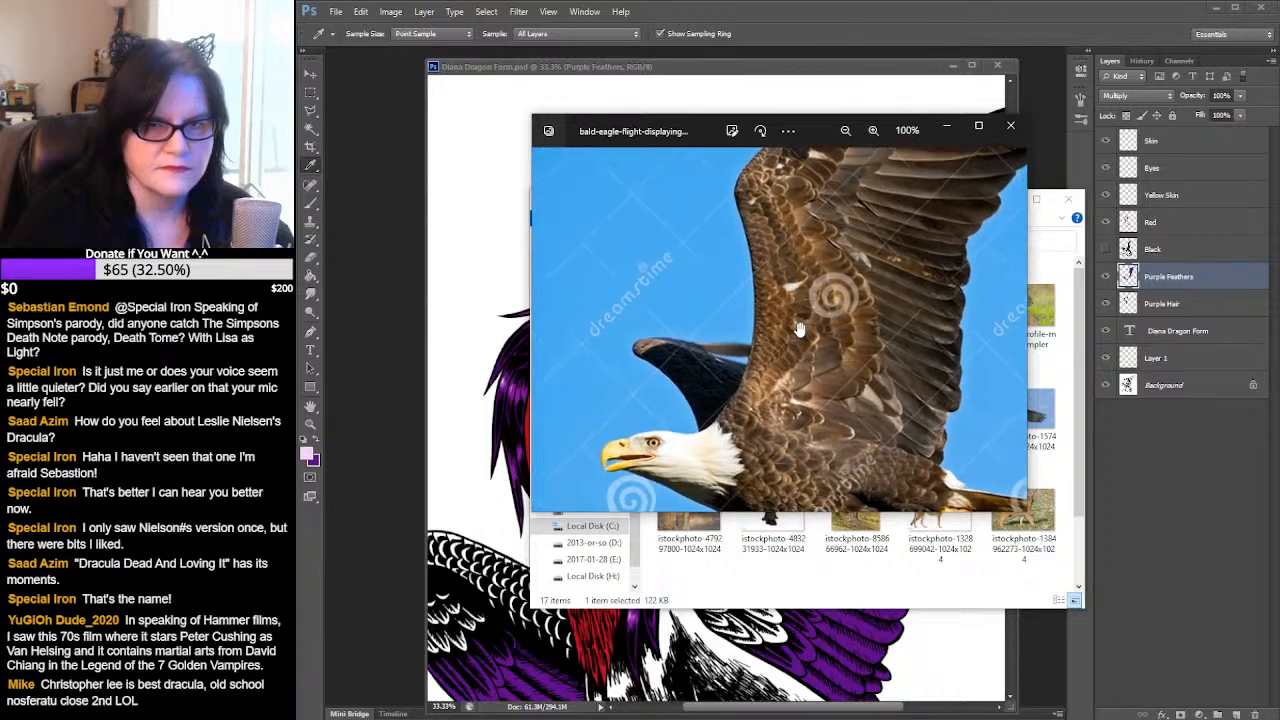
pyautogui.moveTo(931, 318); pyautogui.dragTo(762, 469)
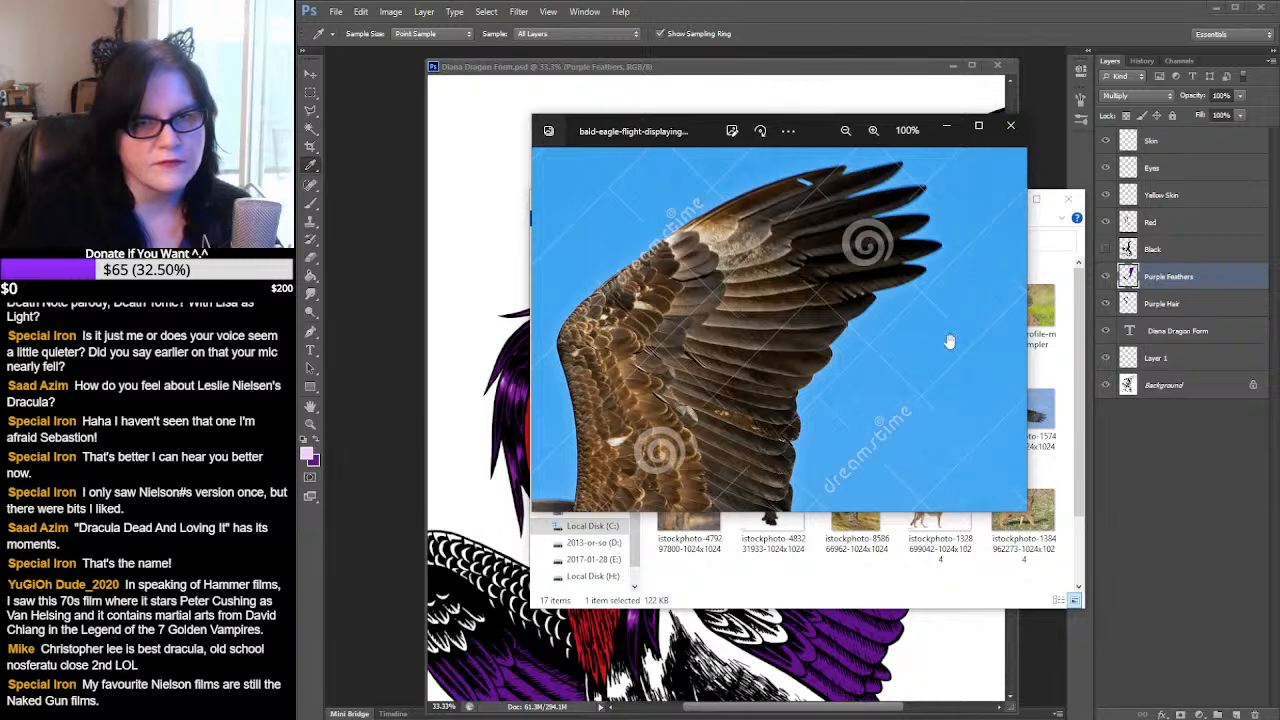
pyautogui.scroll(-1, 900, 317)
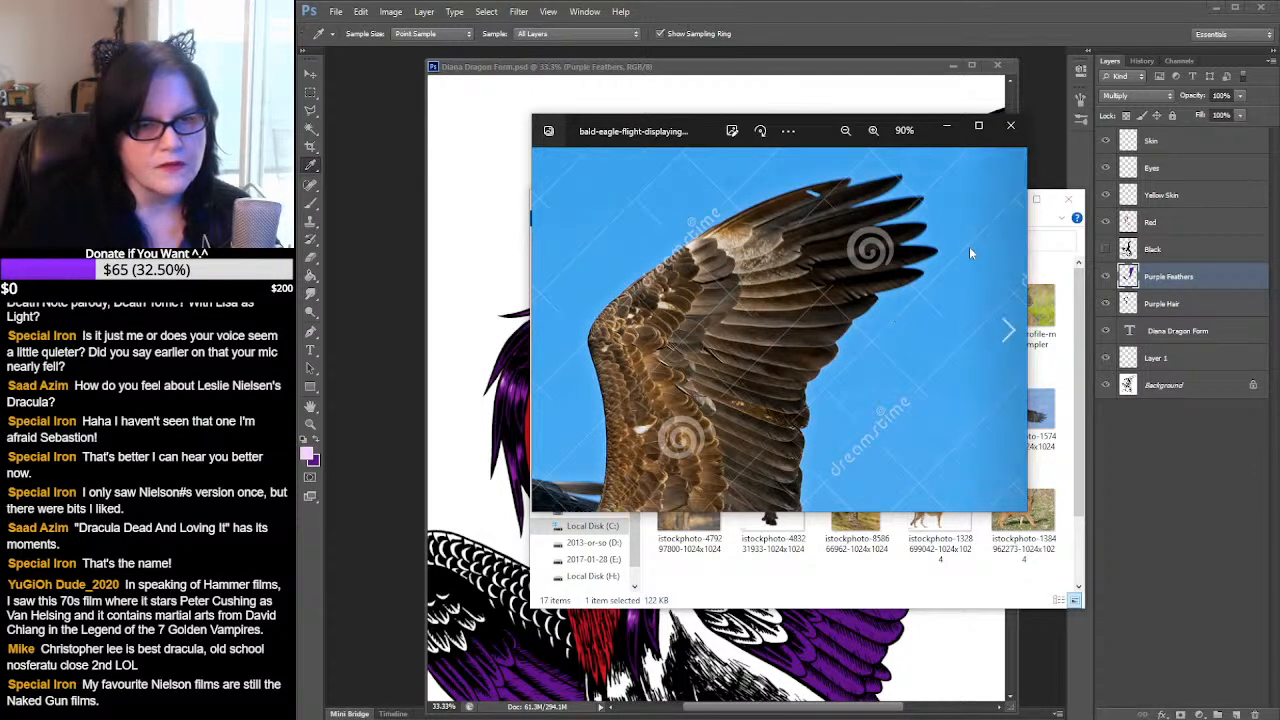
pyautogui.moveTo(893, 357); pyautogui.dragTo(882, 329)
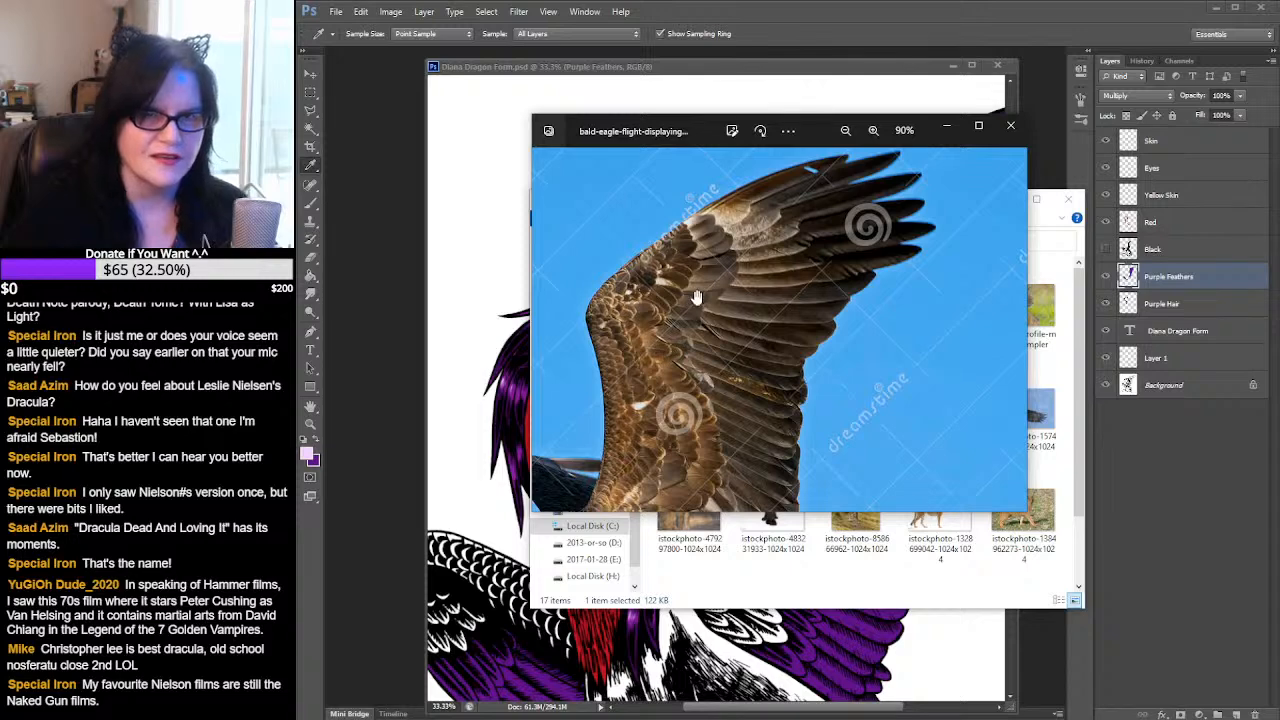
pyautogui.click(946, 132)
pyautogui.click(1005, 198)
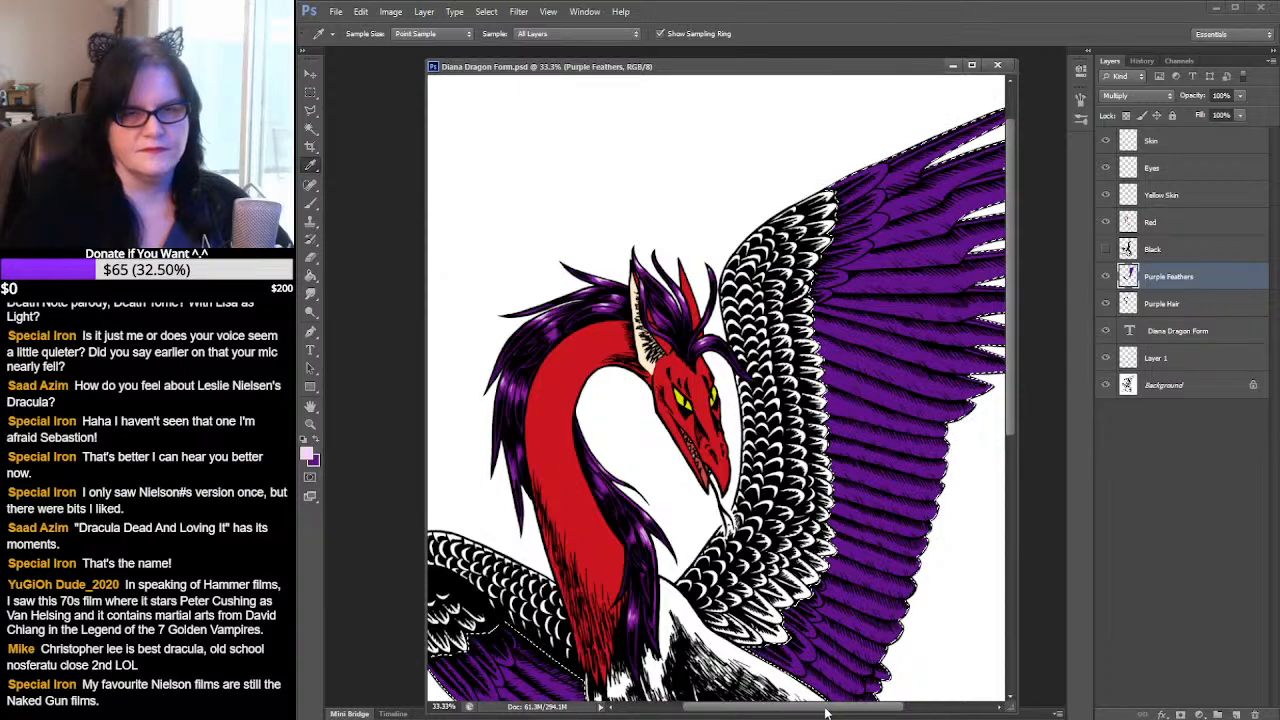
# - Load the Purple Feathers layer's outline as a selection and sample the darkest purple swatch as foreground, keeping the lighter purple as background
pyautogui.moveTo(822, 714); pyautogui.dragTo(890, 714)
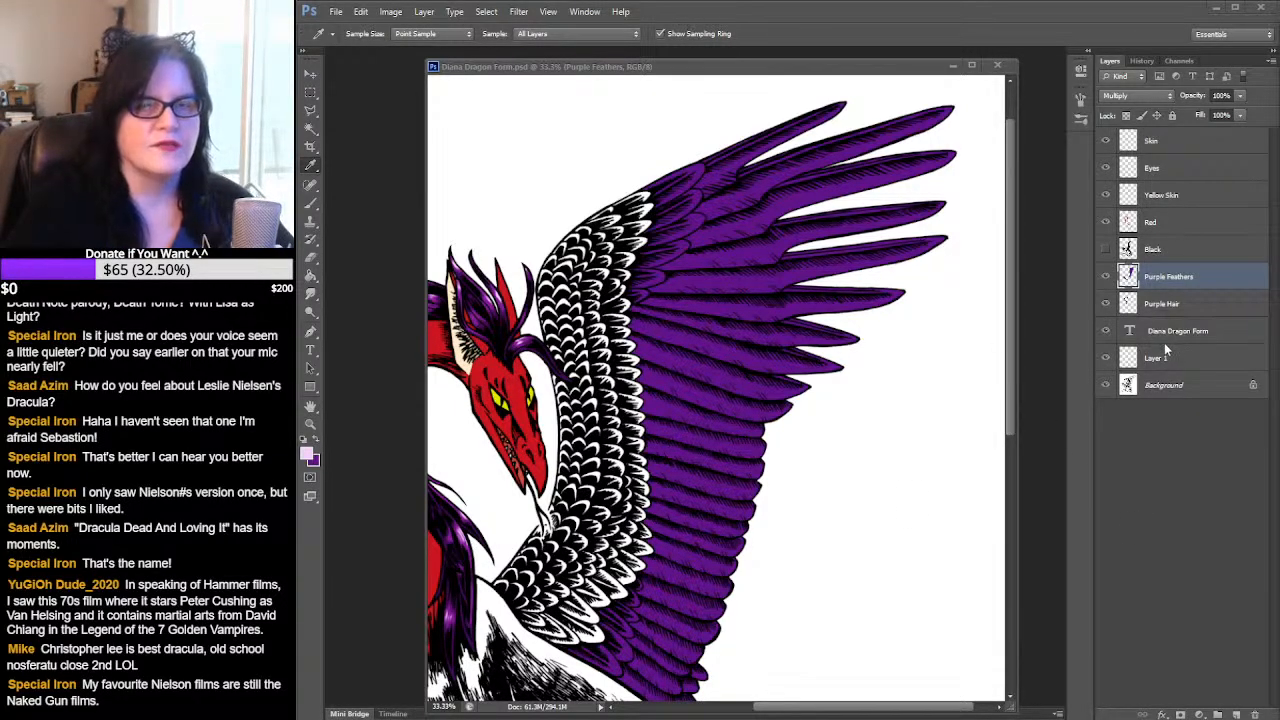
pyautogui.keyDown('ctrl'); pyautogui.click(1127, 280); pyautogui.keyUp('ctrl')
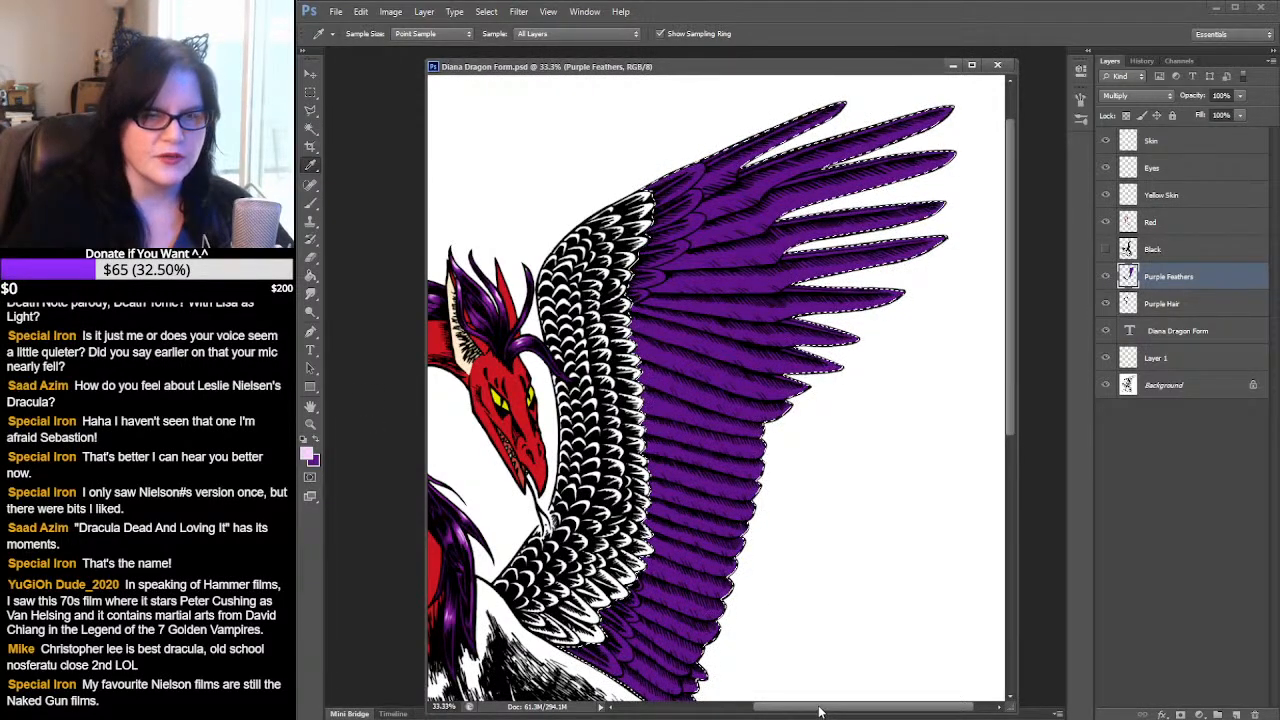
pyautogui.moveTo(823, 706); pyautogui.dragTo(668, 705)
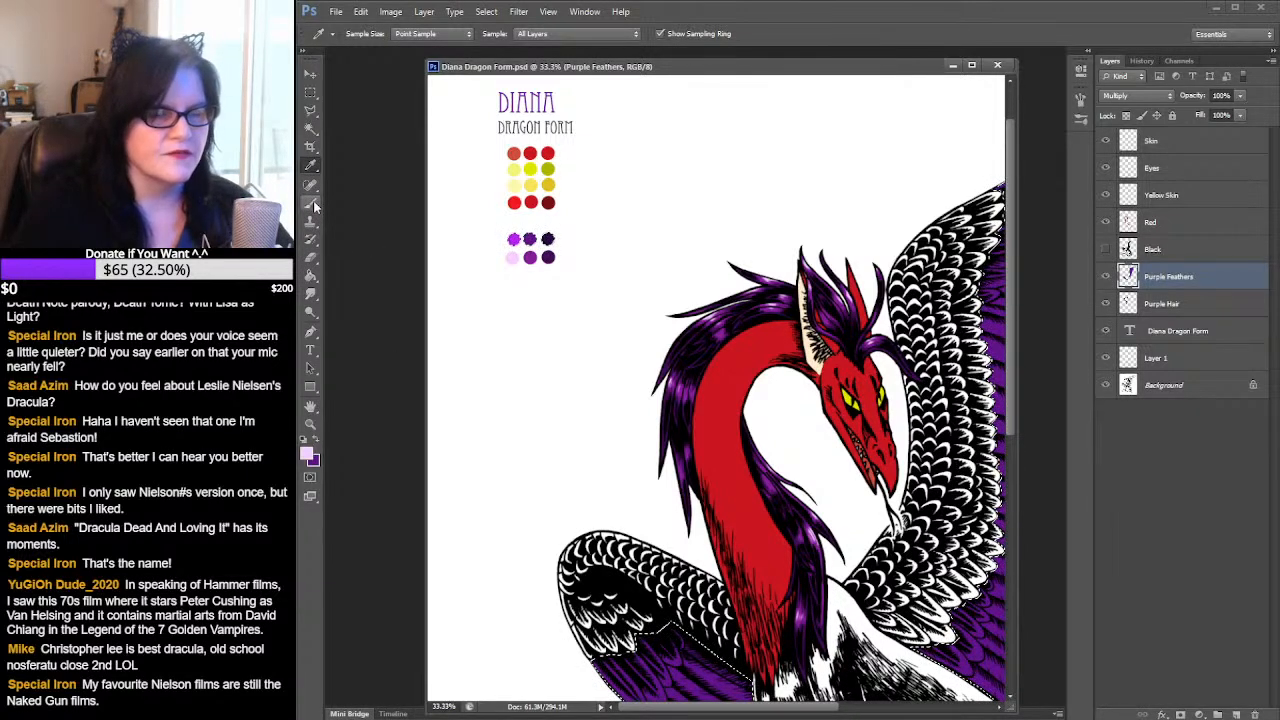
pyautogui.click(530, 239)
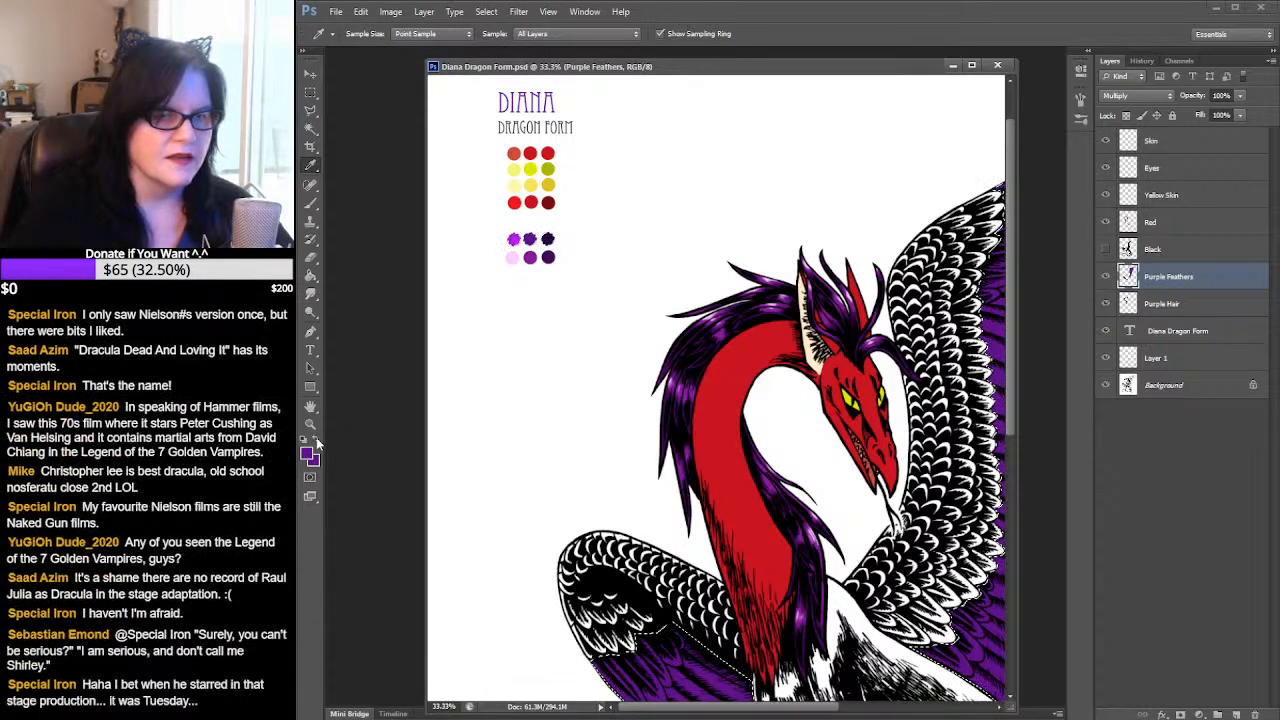
pyautogui.click(548, 238)
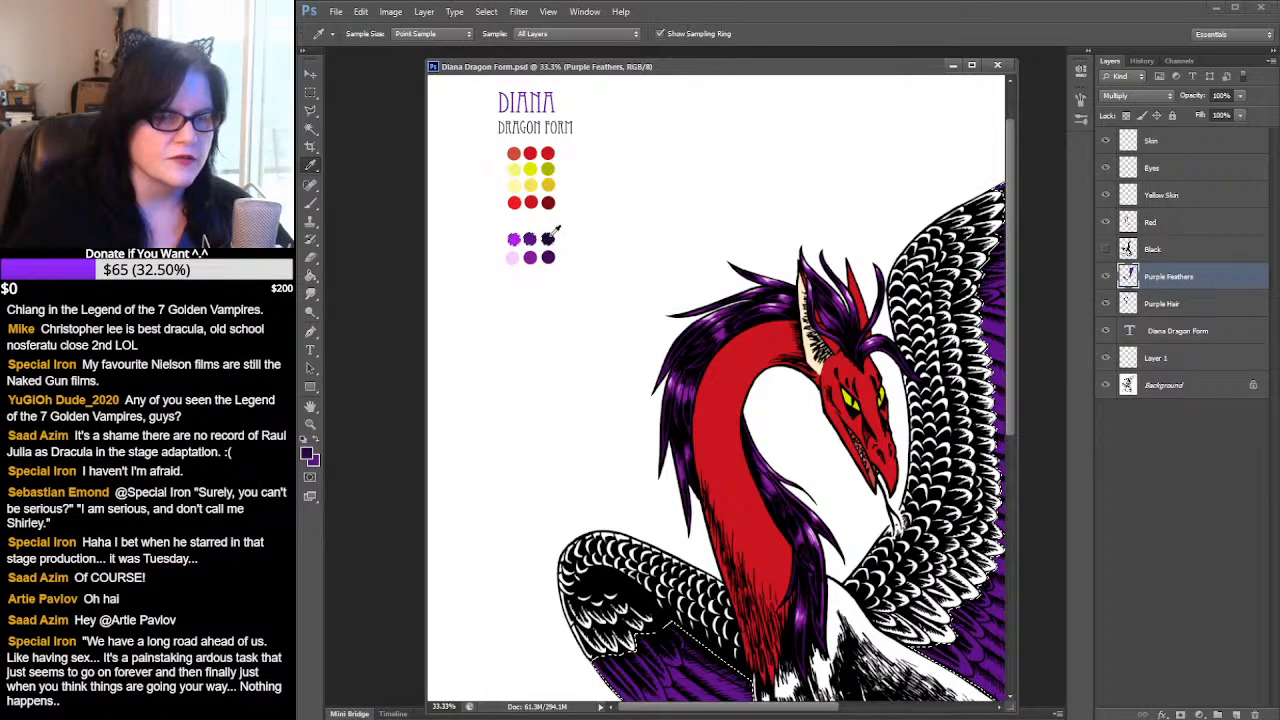
# - Set the Brush to the hard round 38 px preset at 100% hardness for painting the raised wing's selected purple feathers
pyautogui.moveTo(782, 708); pyautogui.dragTo(932, 712)
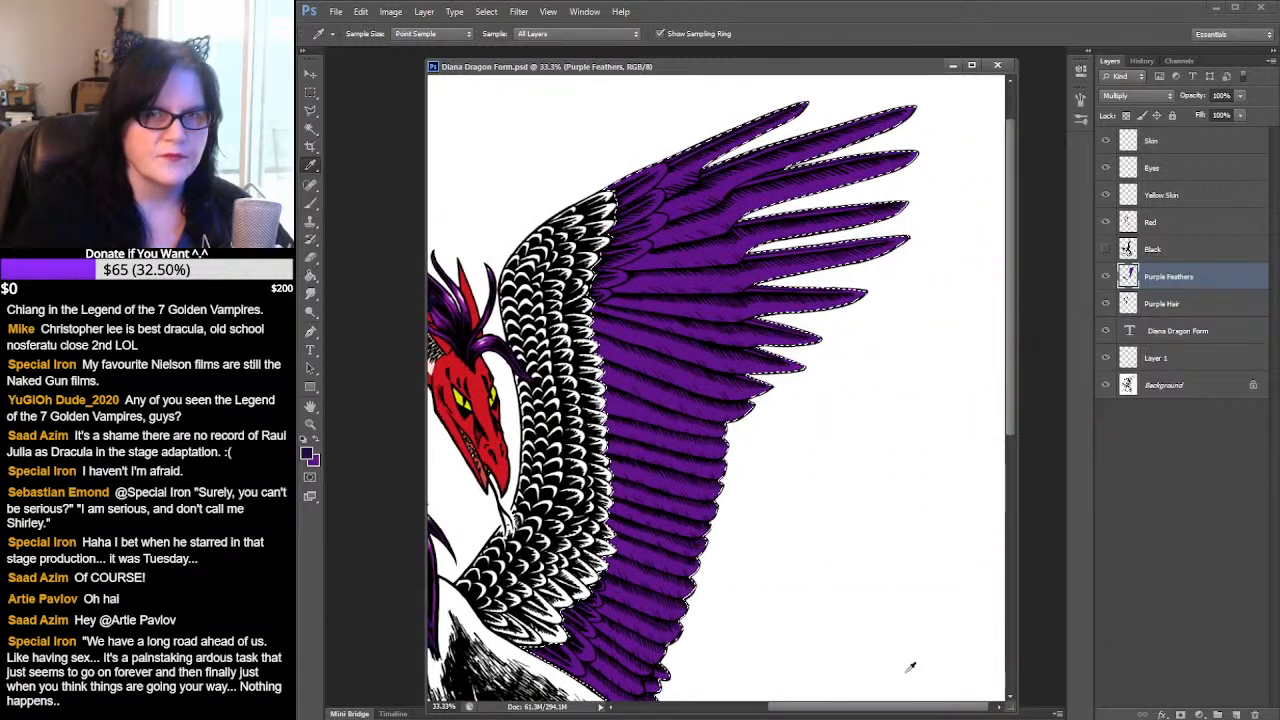
pyautogui.click(312, 425)
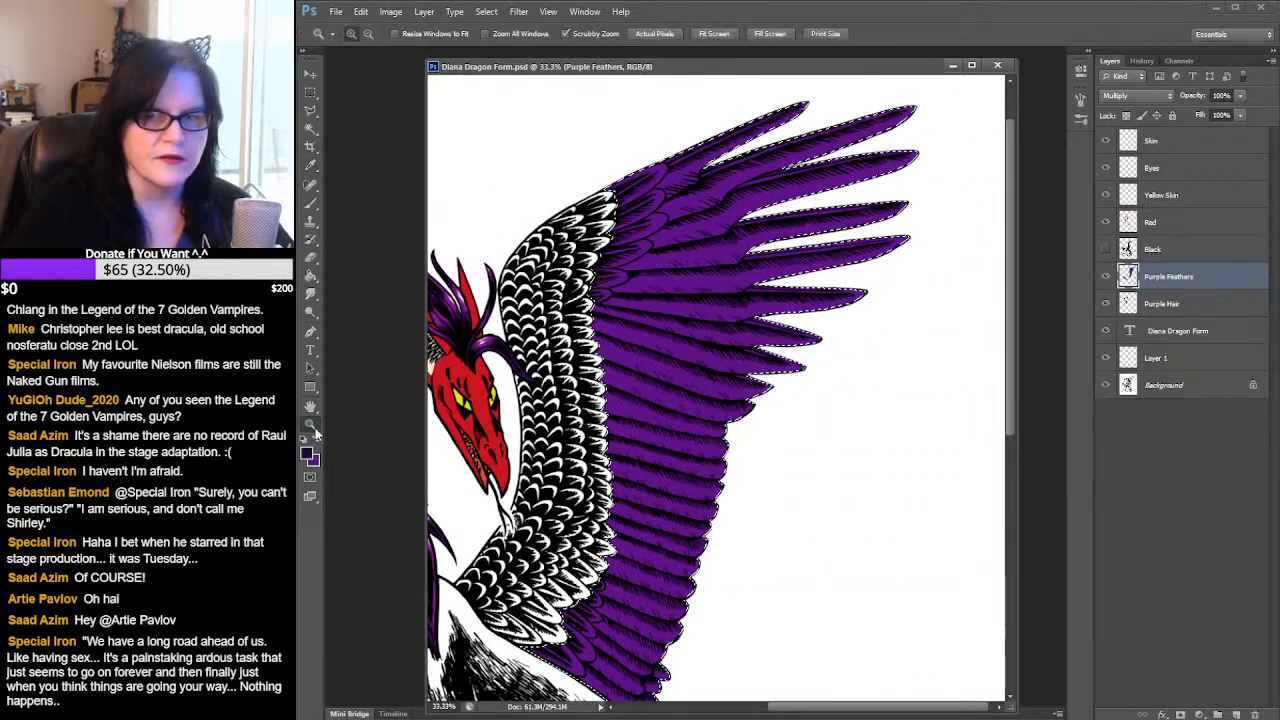
pyautogui.click(637, 279)
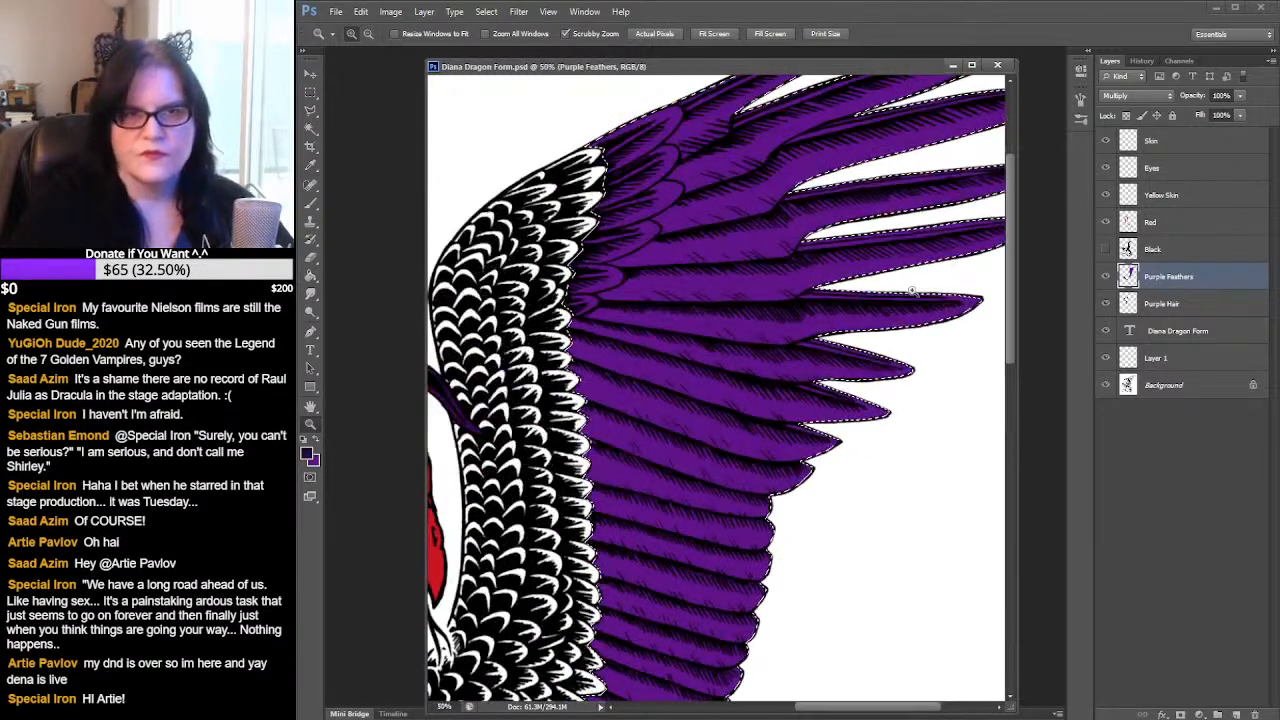
pyautogui.moveTo(851, 263); pyautogui.dragTo(801, 347)
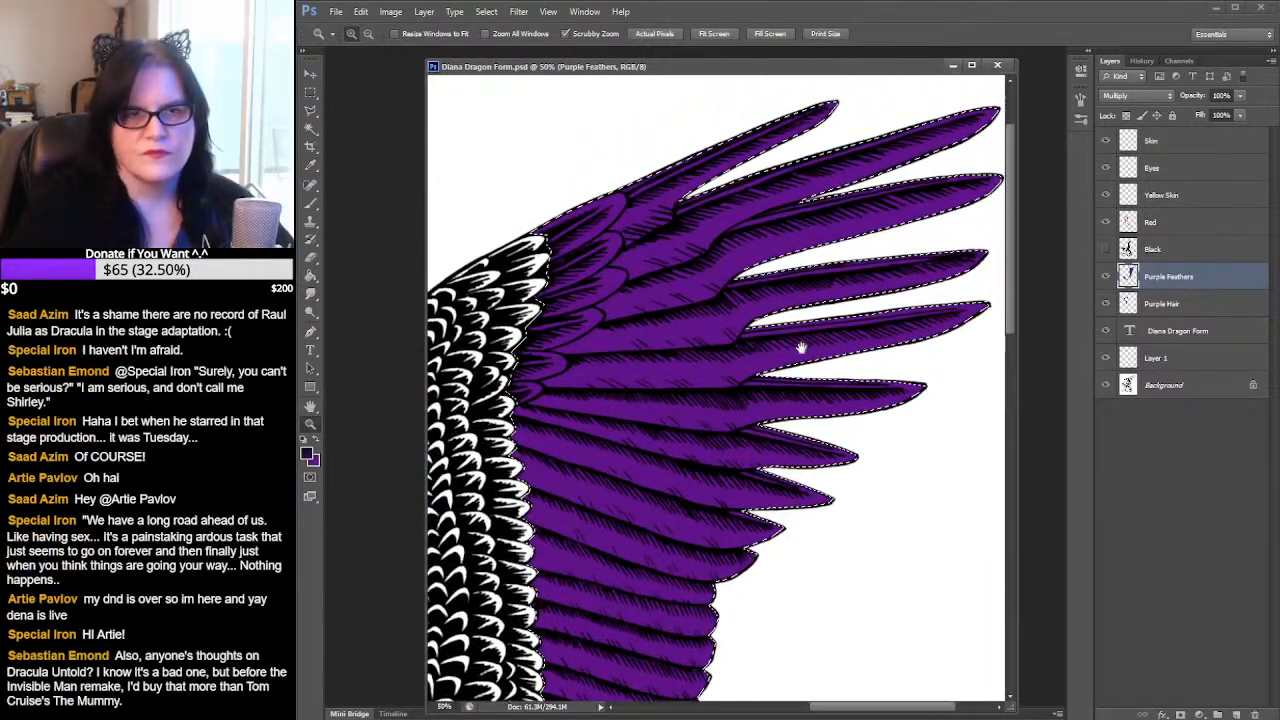
pyautogui.click(640, 299)
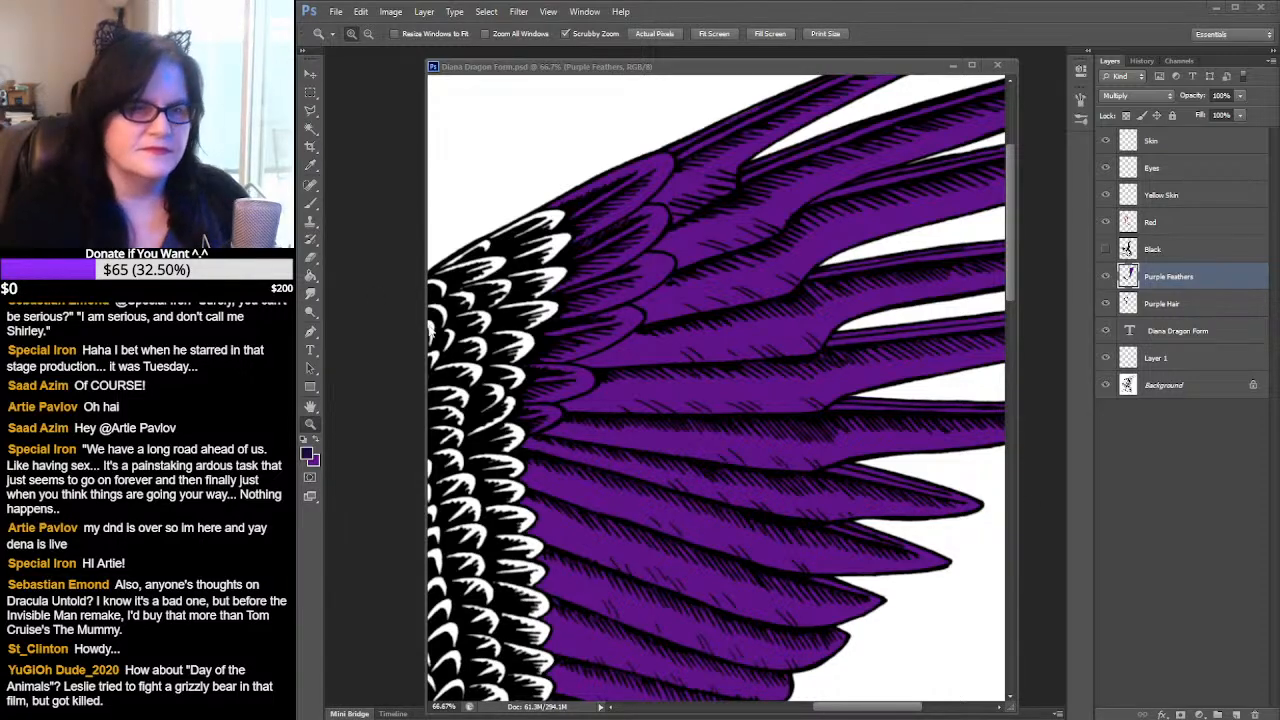
pyautogui.click(310, 208)
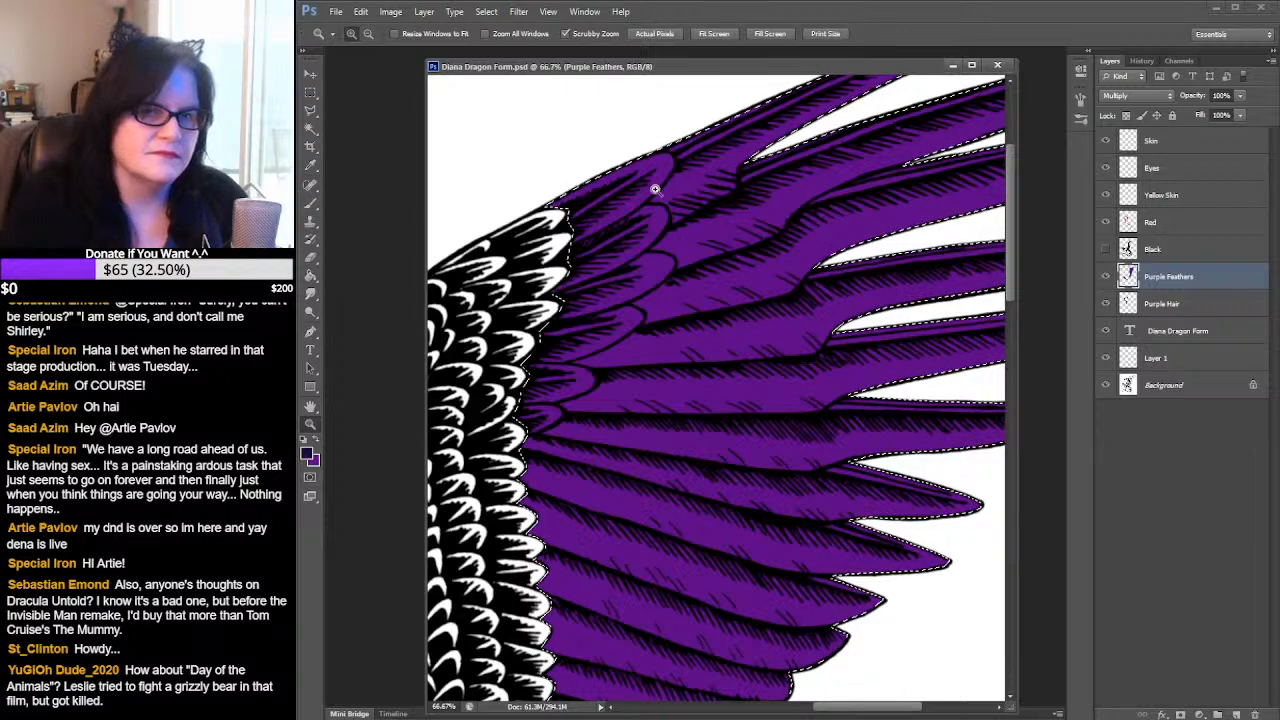
pyautogui.click(312, 205)
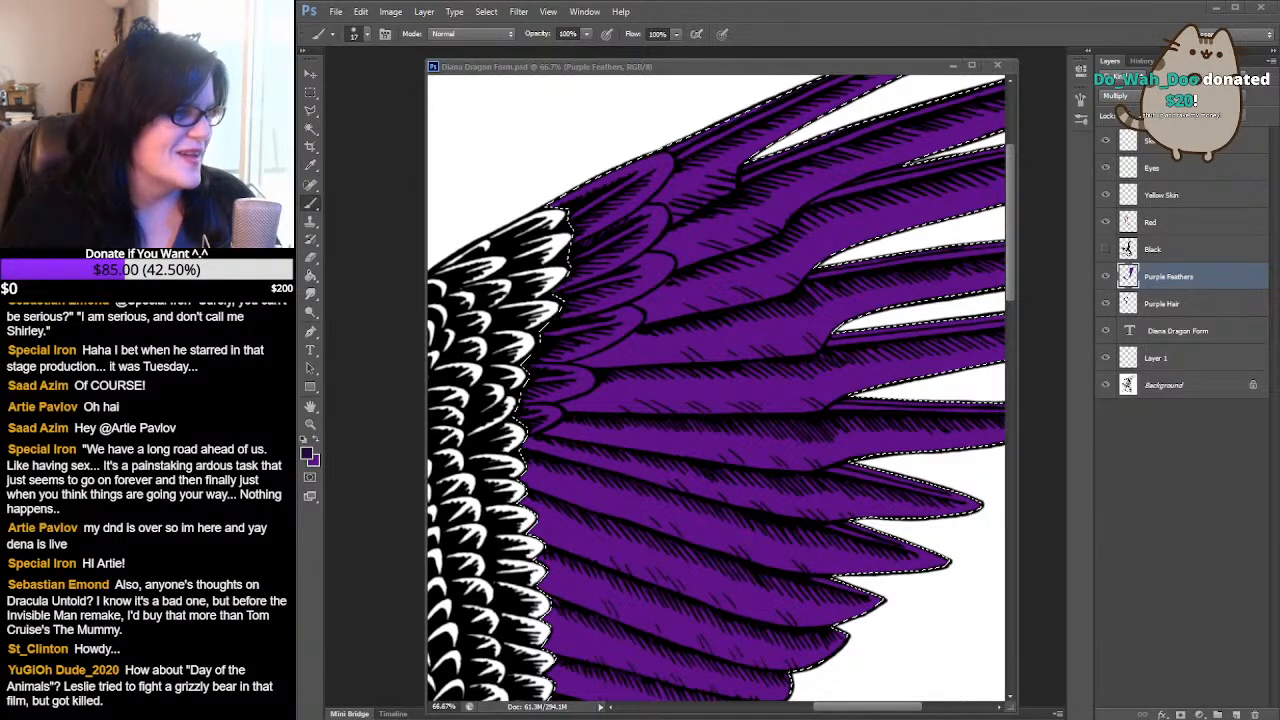
pyautogui.hotkey('ctrl', 'd')
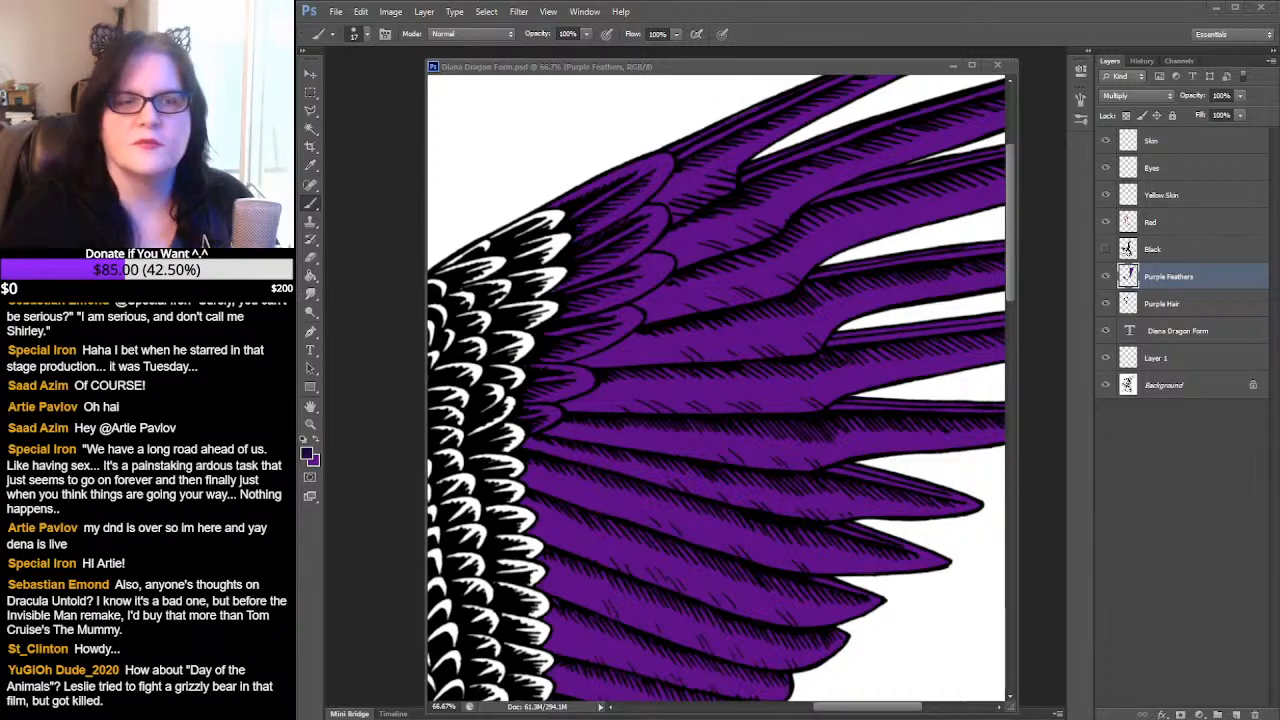
pyautogui.click(722, 64)
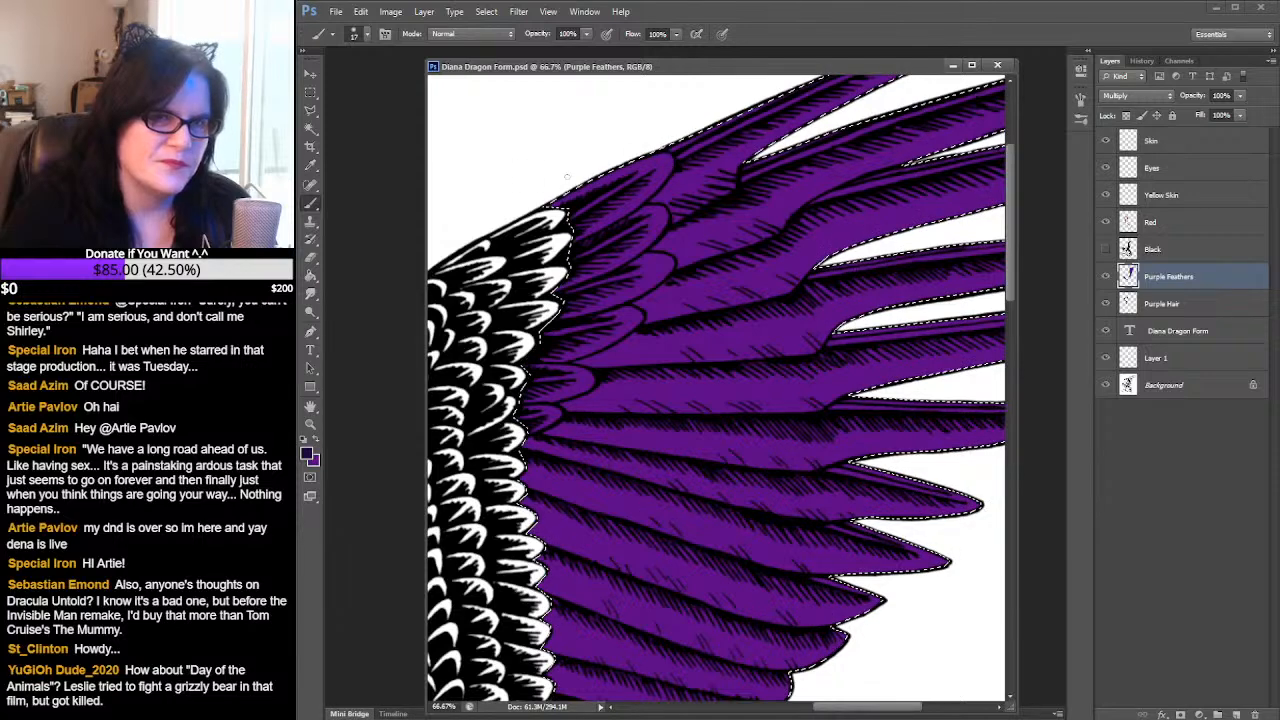
pyautogui.click(369, 34)
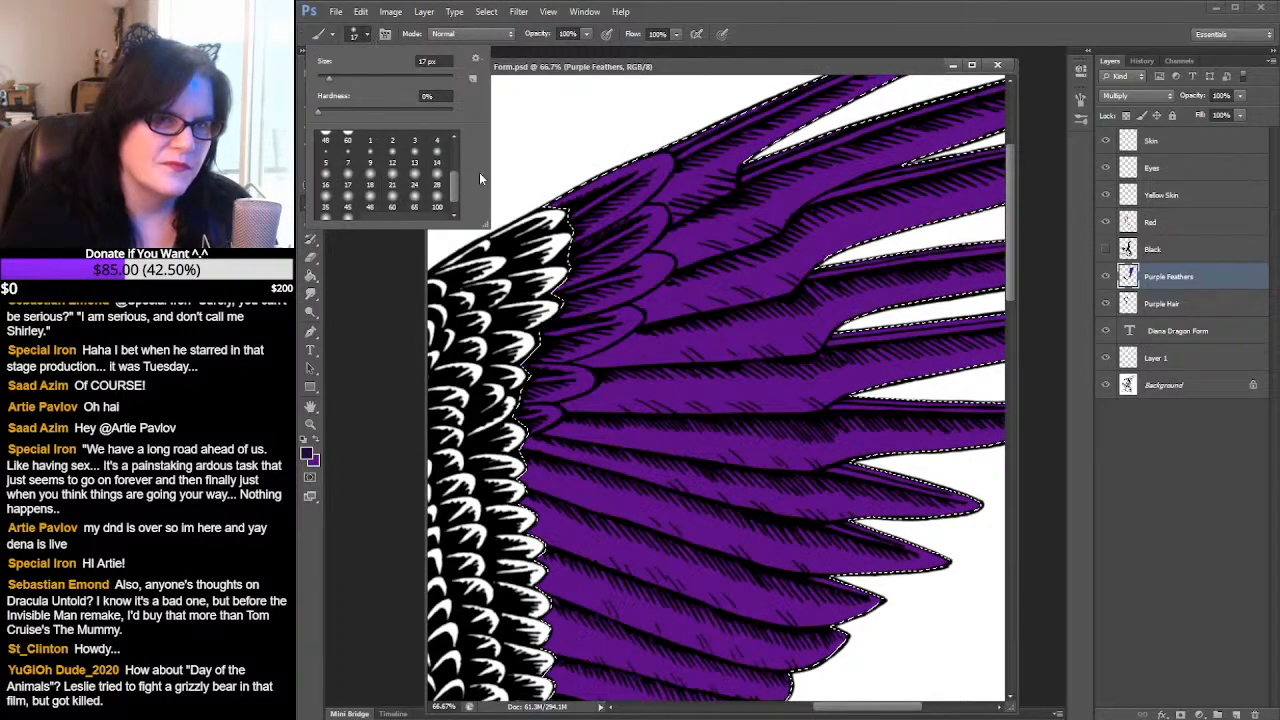
pyautogui.moveTo(455, 196); pyautogui.dragTo(464, 153)
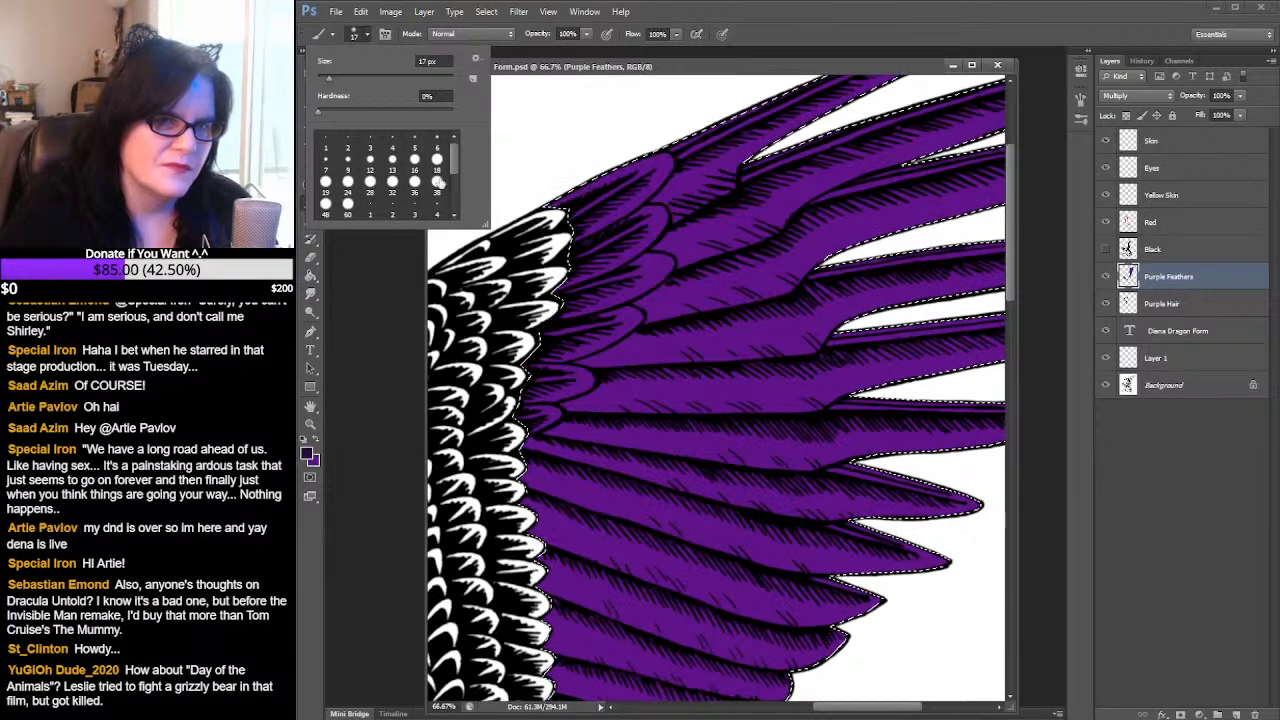
pyautogui.click(437, 185)
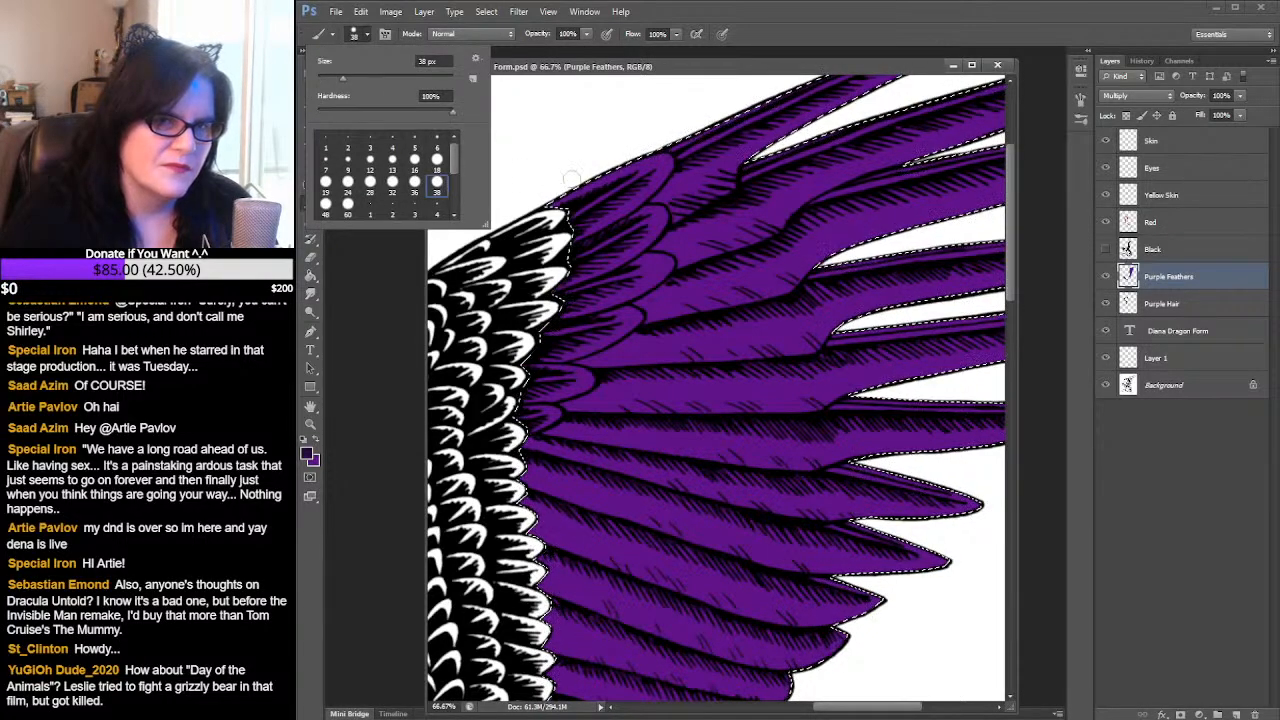
# - Paint dark purple shadows beneath the short overlapping feathers beside the wing's scales, then clean up their insides with the lighter purple
pyautogui.click(671, 153)
pyautogui.moveTo(675, 158)
pyautogui.mouseDown()
pyautogui.moveTo(651, 197)
pyautogui.moveTo(585, 236)
pyautogui.moveTo(561, 215)
pyautogui.mouseUp()
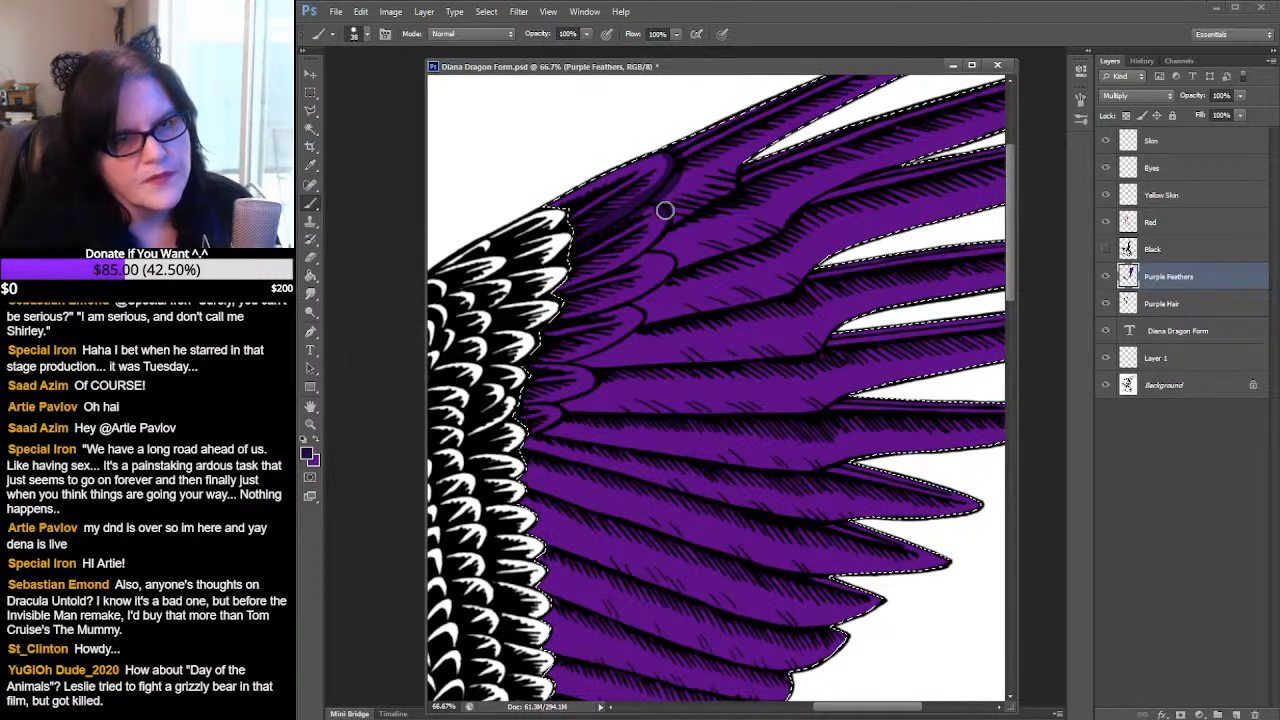
pyautogui.moveTo(665, 210)
pyautogui.mouseDown()
pyautogui.moveTo(662, 241)
pyautogui.moveTo(580, 286)
pyautogui.mouseUp()
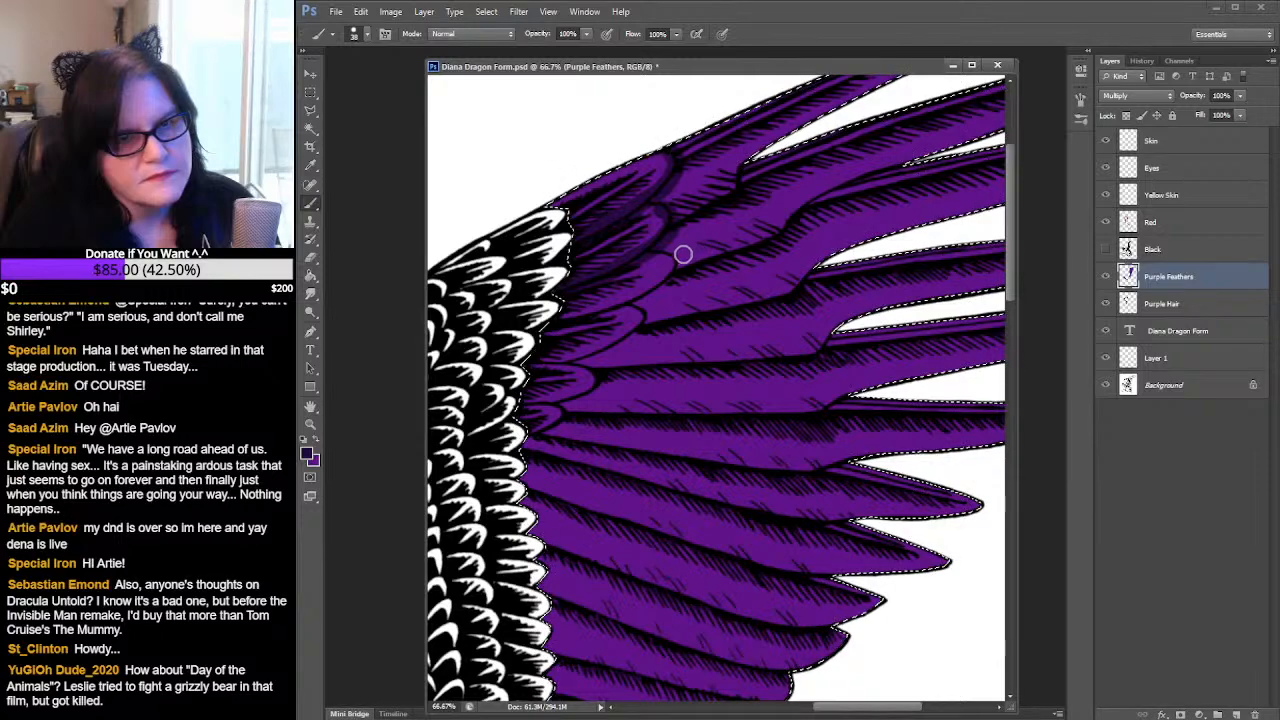
pyautogui.moveTo(667, 257)
pyautogui.mouseDown()
pyautogui.moveTo(677, 271)
pyautogui.moveTo(662, 286)
pyautogui.moveTo(587, 311)
pyautogui.mouseUp()
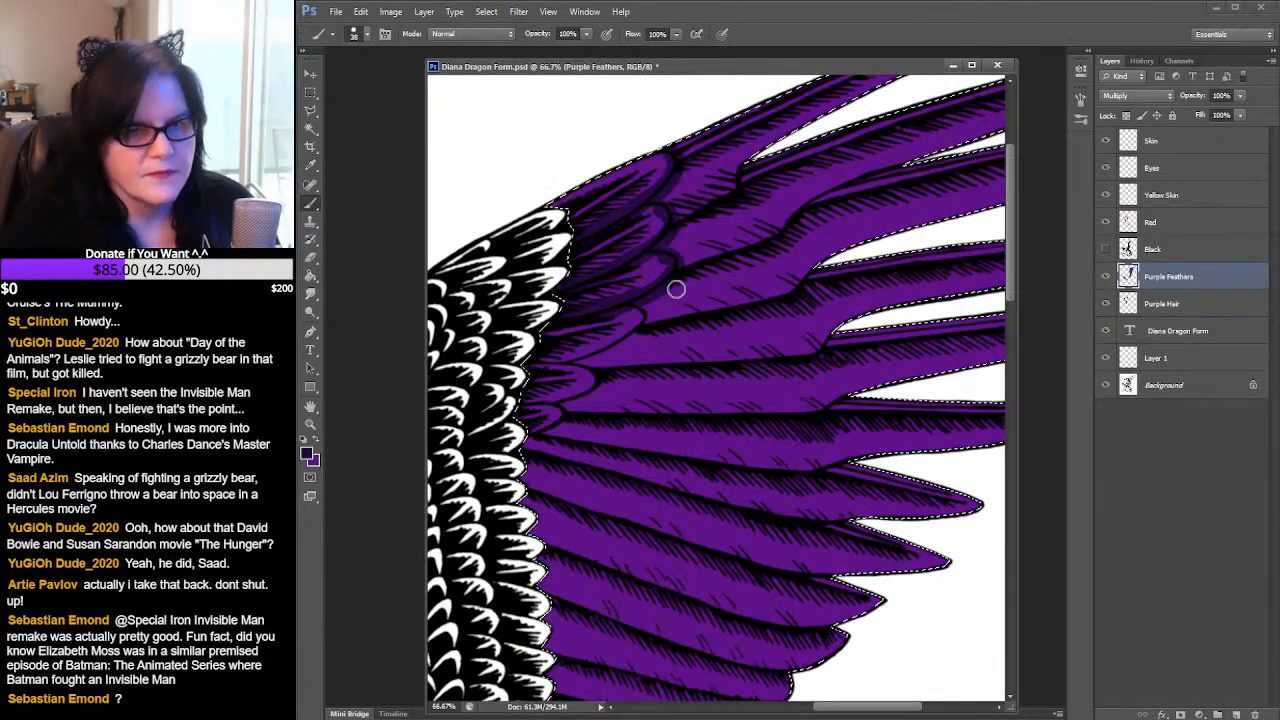
pyautogui.moveTo(601, 312)
pyautogui.mouseDown()
pyautogui.moveTo(649, 314)
pyautogui.moveTo(611, 350)
pyautogui.mouseUp()
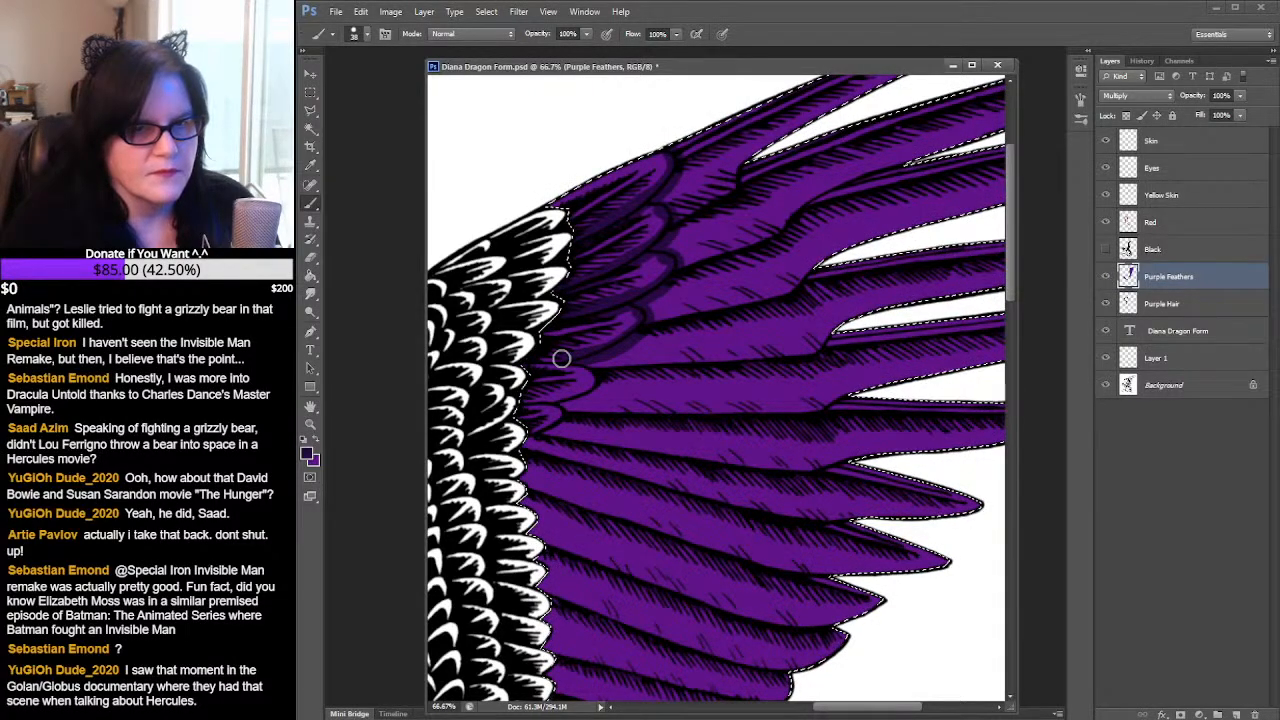
pyautogui.click(319, 445)
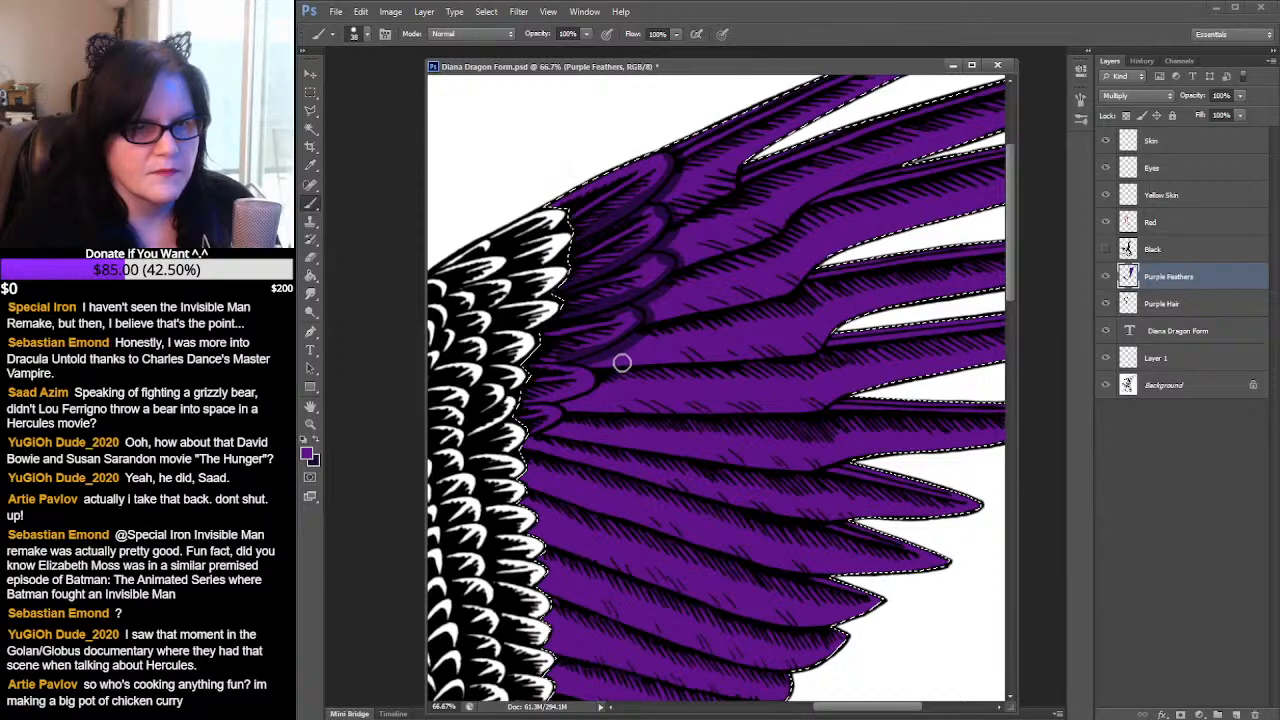
pyautogui.click(318, 445)
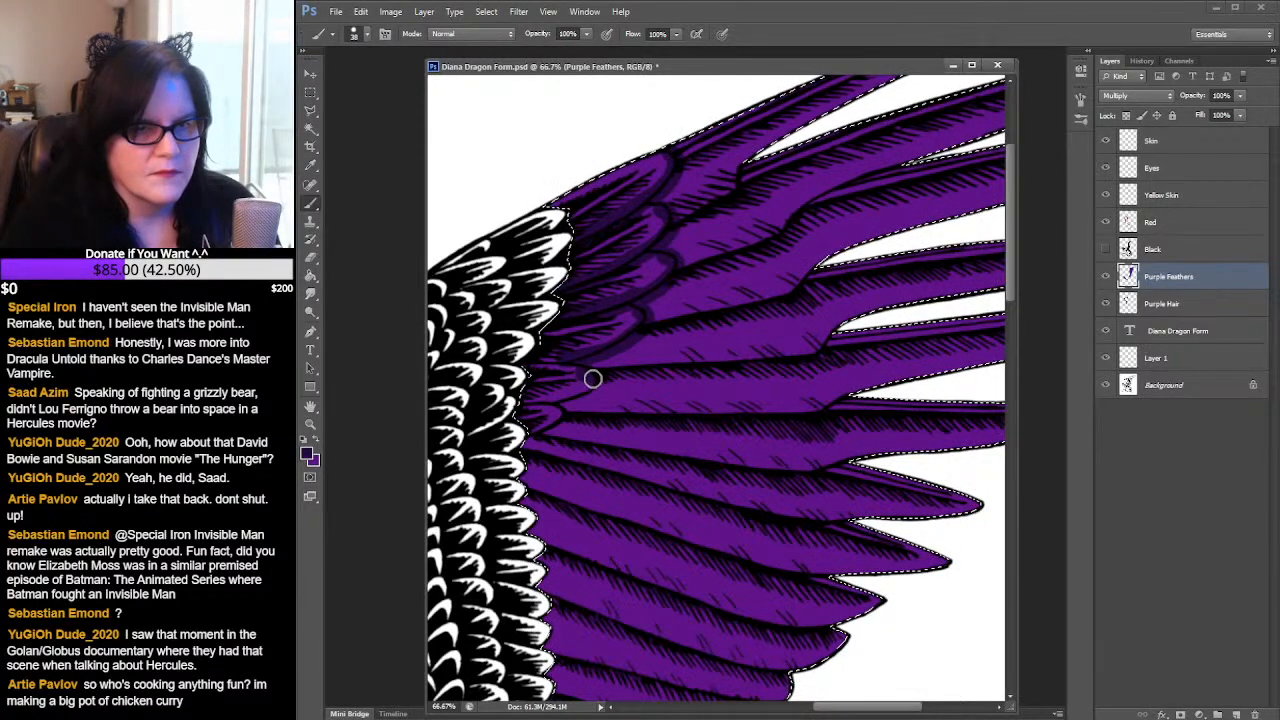
pyautogui.moveTo(593, 387); pyautogui.dragTo(532, 405)
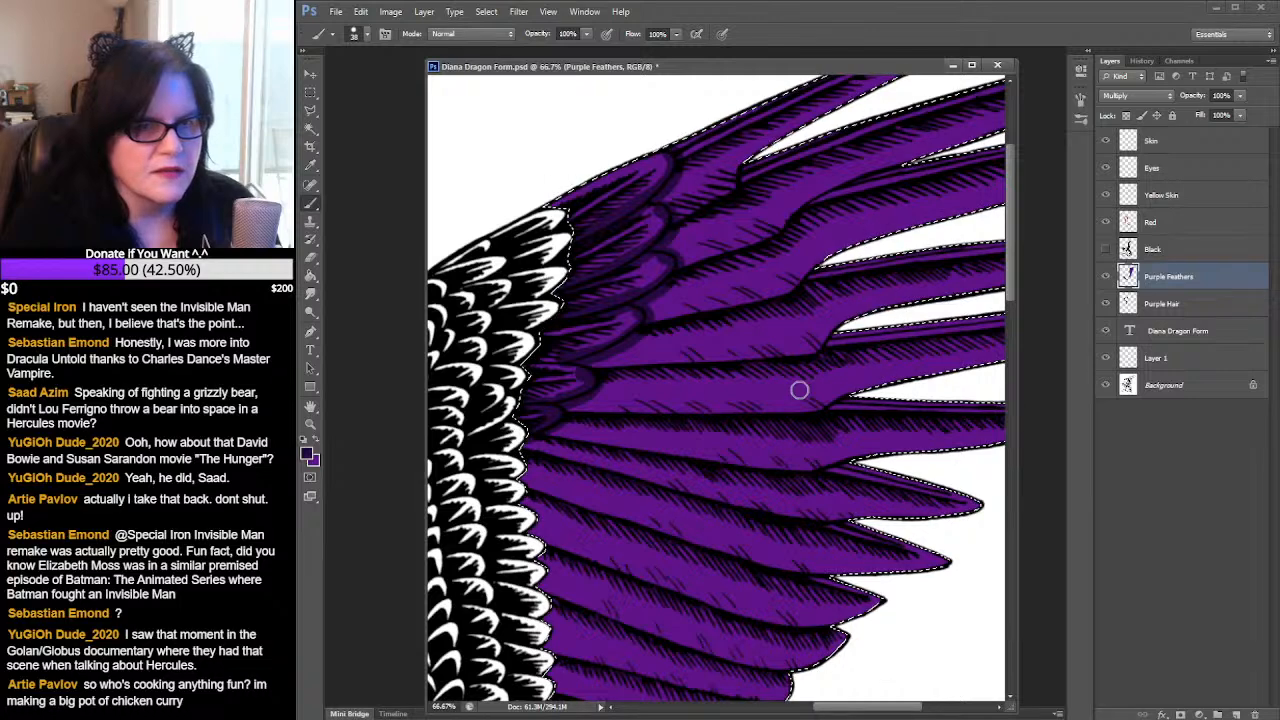
pyautogui.click(317, 442)
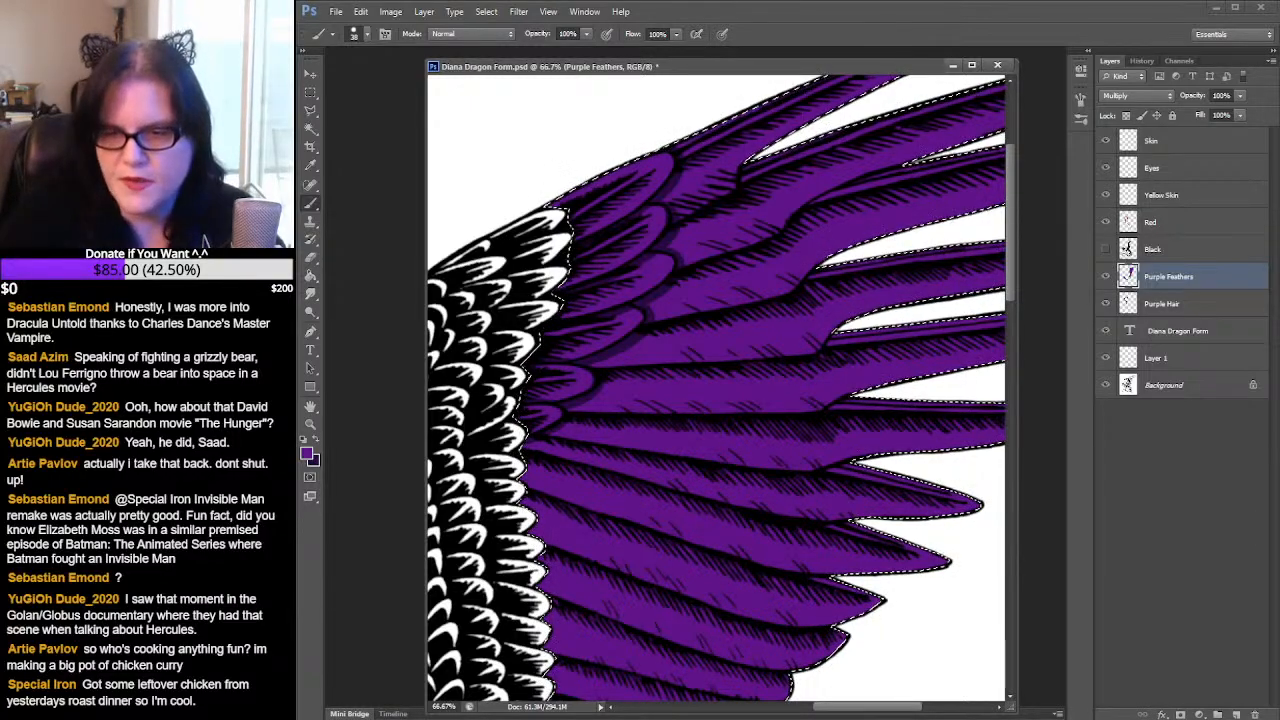
# - Switch to the bald eagle photo, examine the overlapping wing feathers up close, and move the photo off the drawing
pyautogui.hotkey('alt', 'Tab')
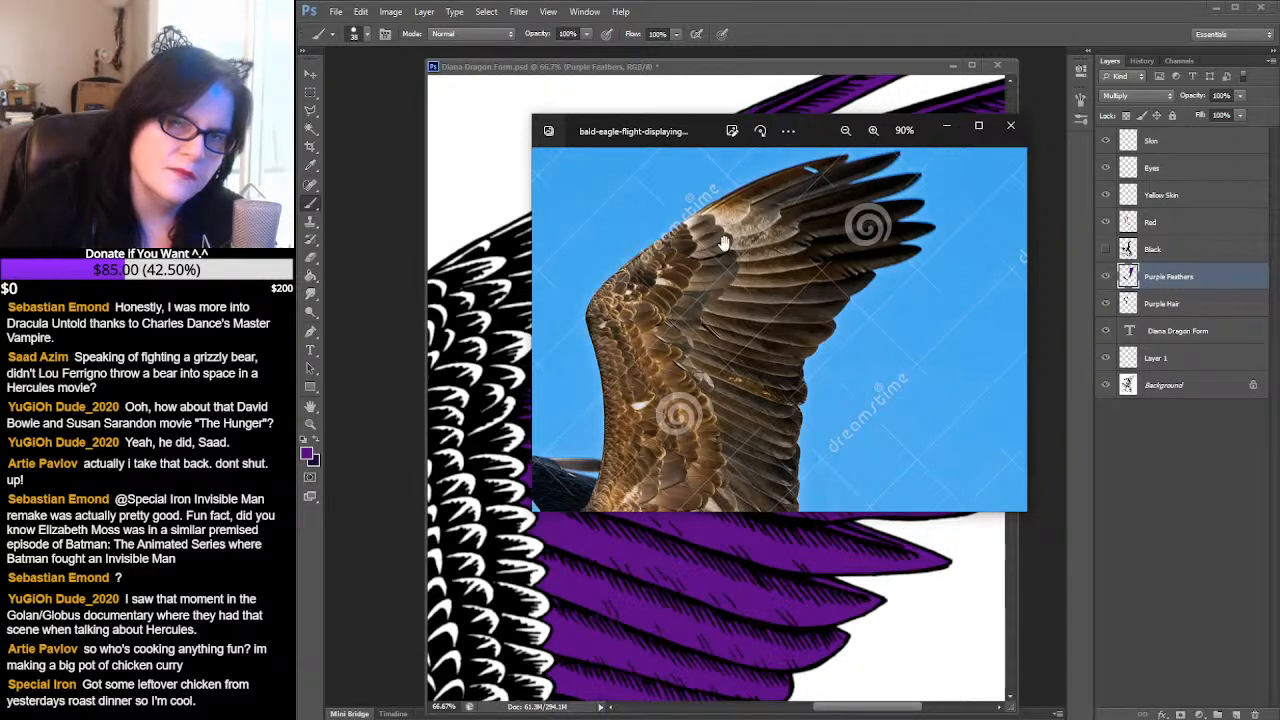
pyautogui.scroll(1, 703, 303)
pyautogui.scroll(5, 703, 303)
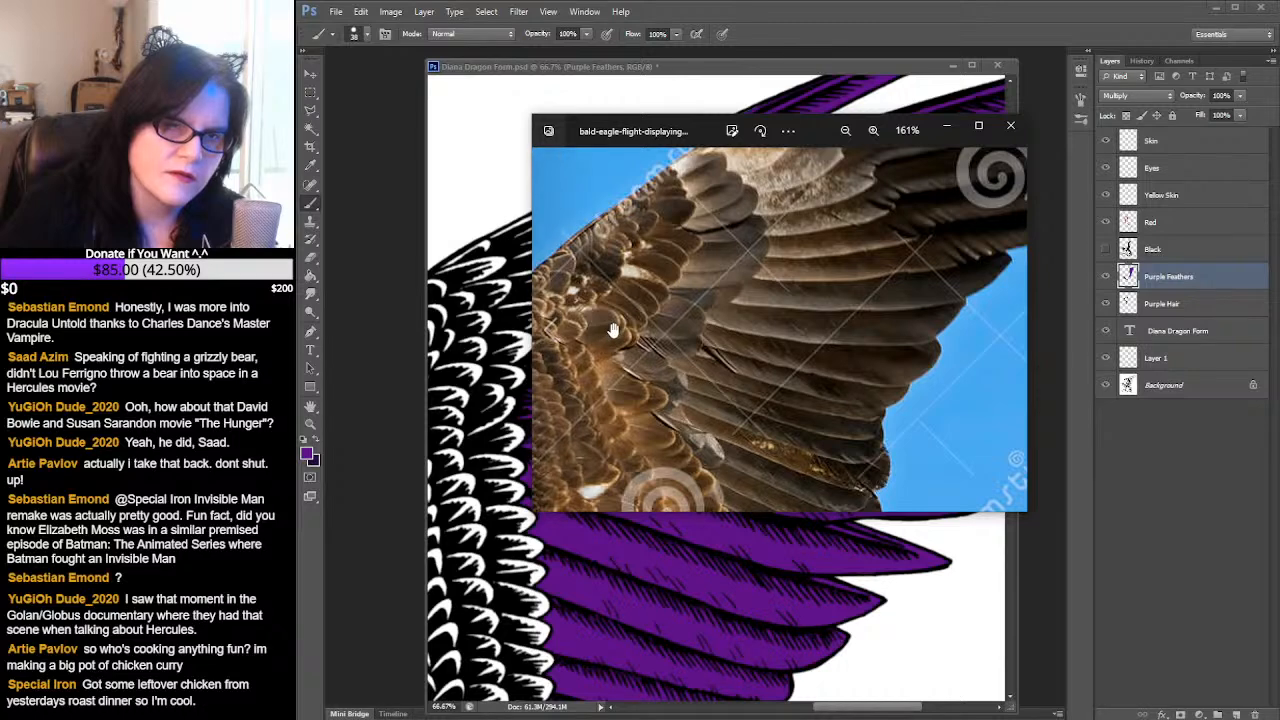
pyautogui.moveTo(698, 127); pyautogui.dragTo(30, 168)
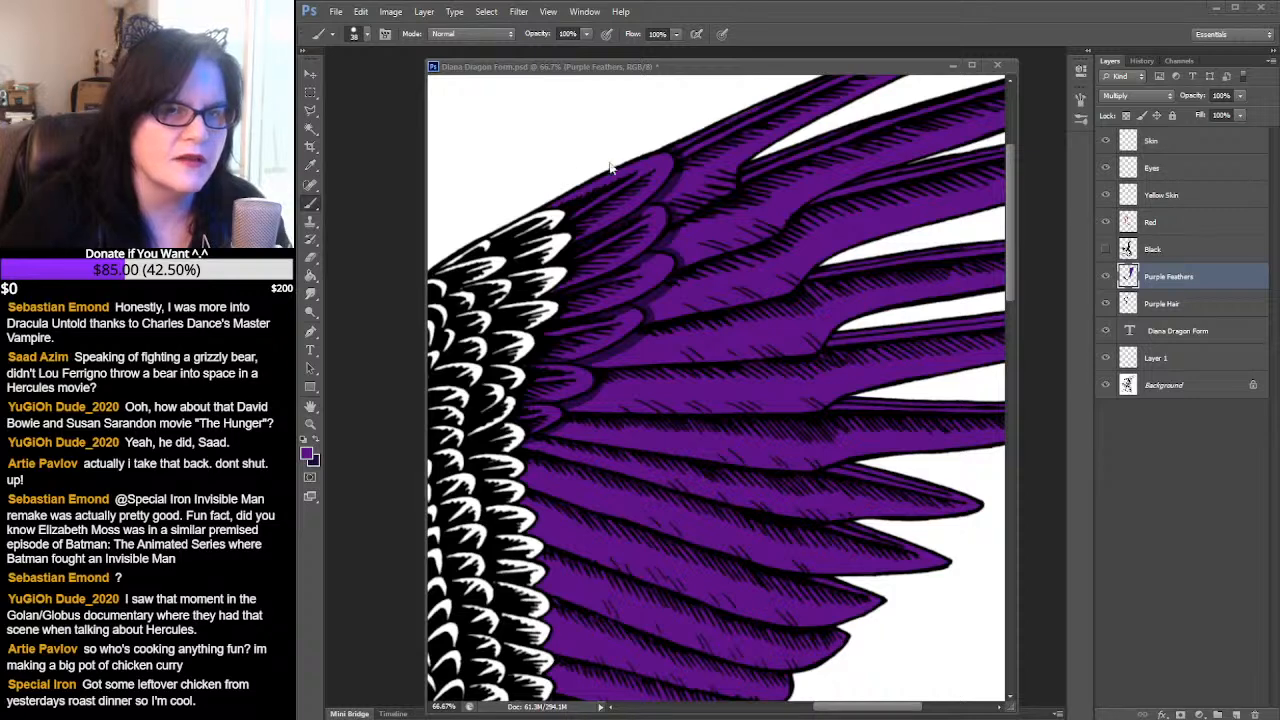
# - Shade the bases and centres of the short overlapping feathers in dark purple with the soft round 100 px brush
pyautogui.click(369, 35)
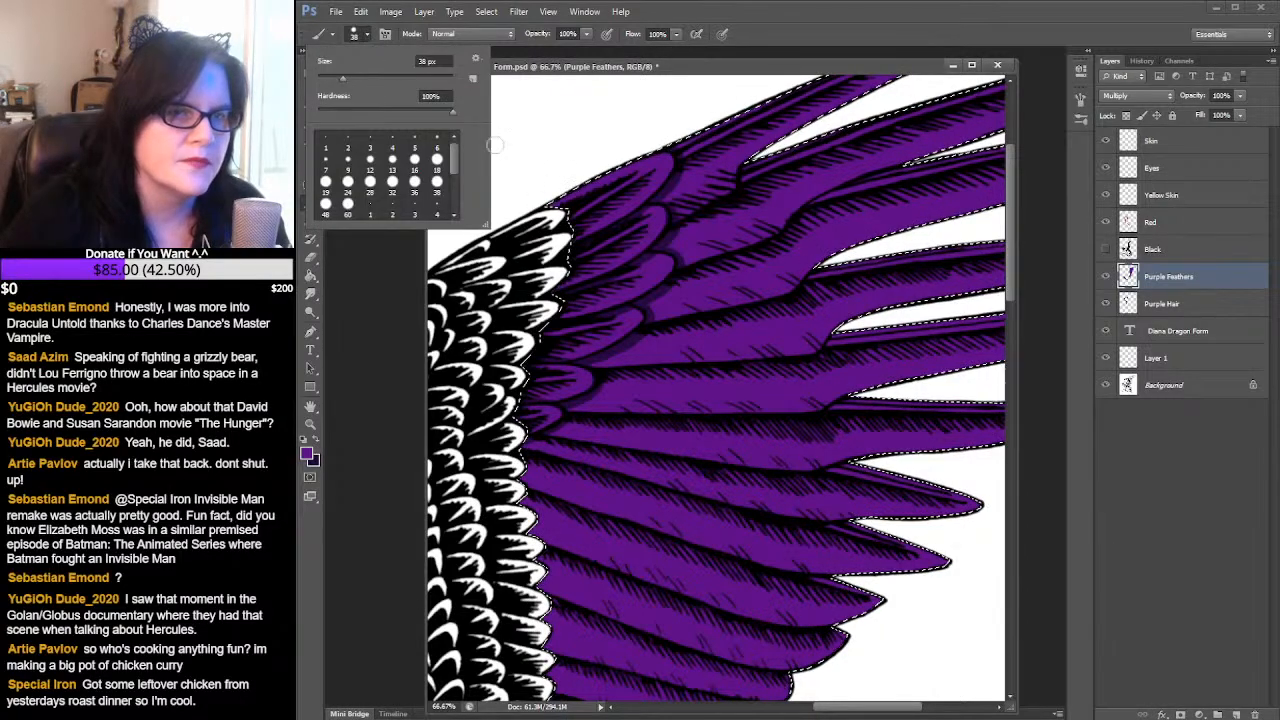
pyautogui.scroll(-3, 459, 157)
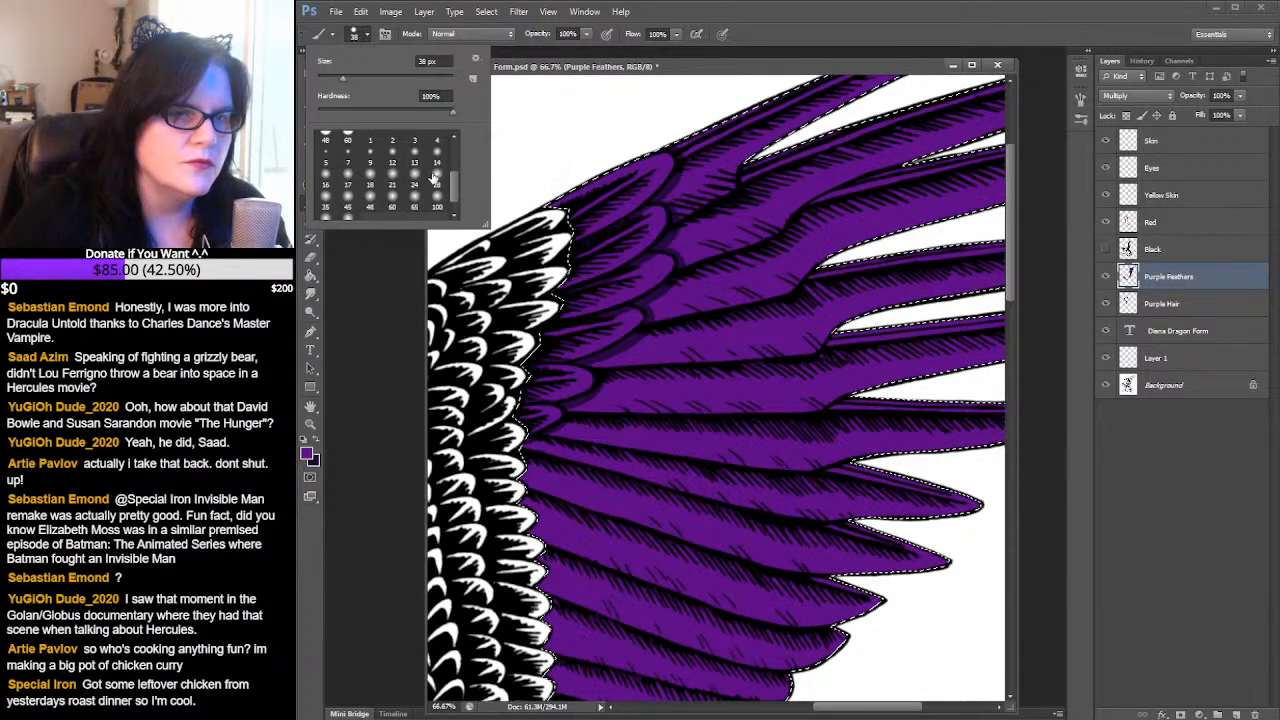
pyautogui.click(436, 183)
pyautogui.scroll(-1, 440, 180)
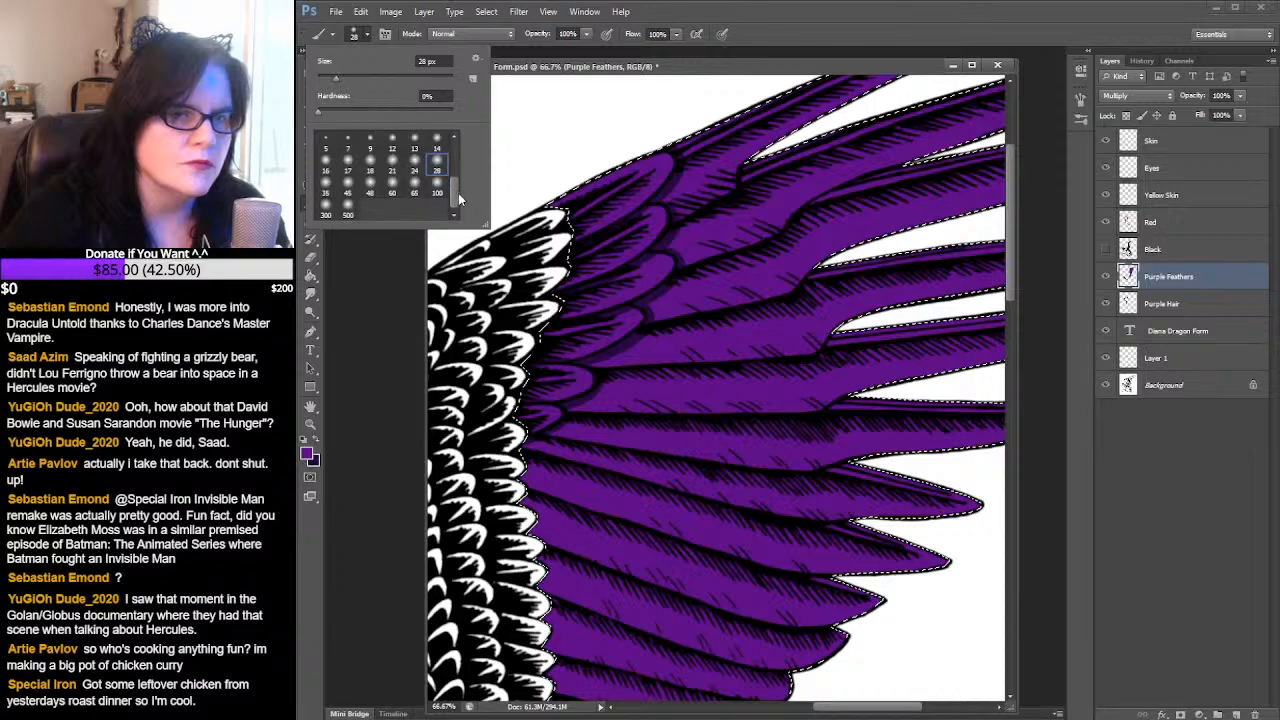
pyautogui.click(437, 193)
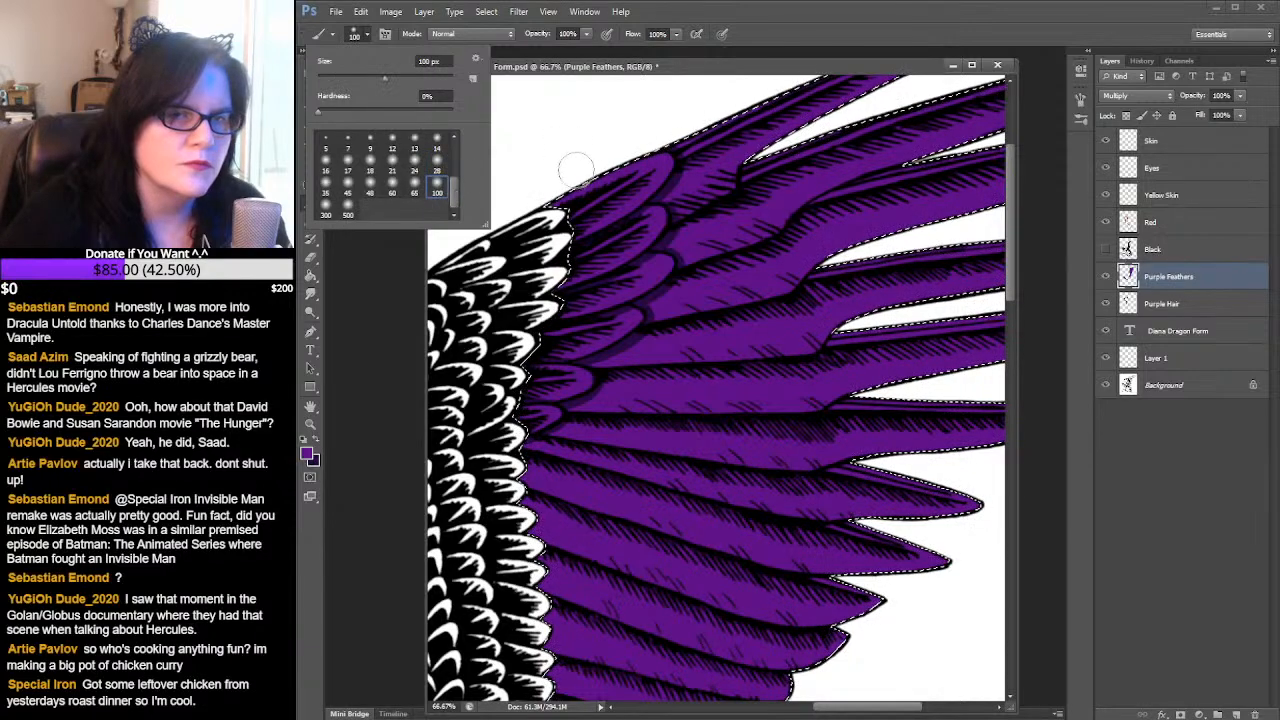
pyautogui.click(648, 176)
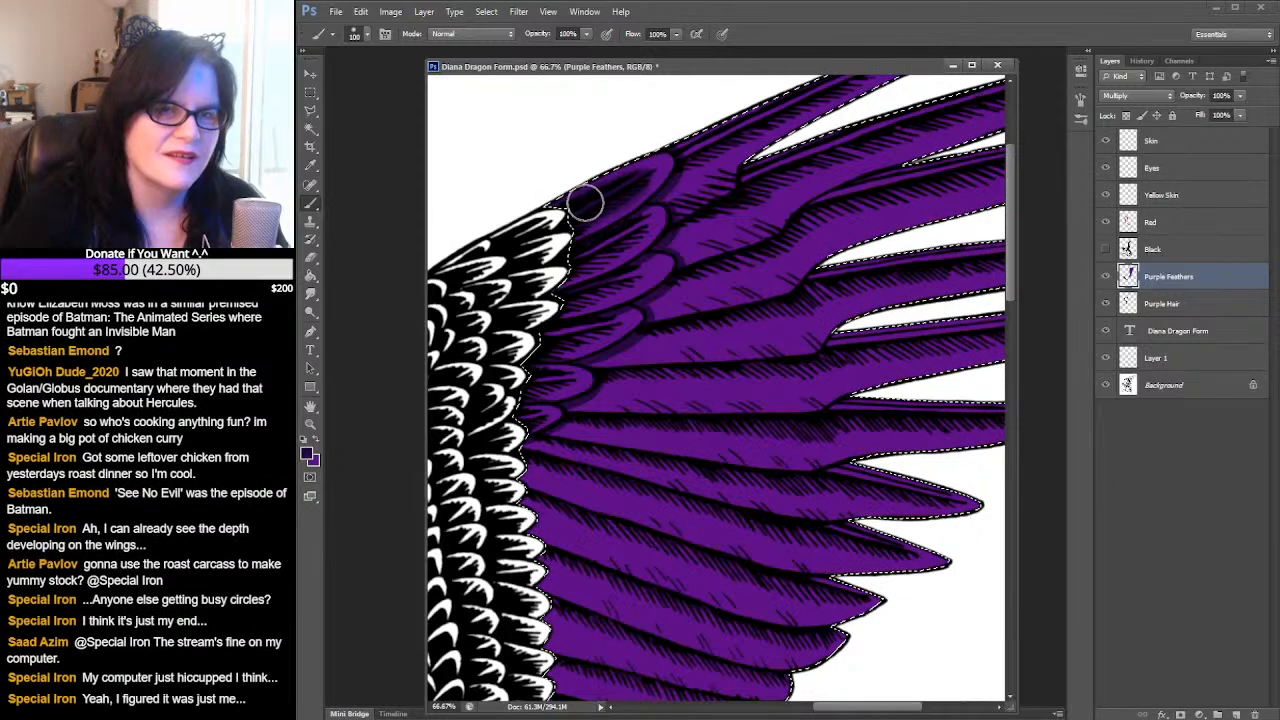
pyautogui.moveTo(638, 228); pyautogui.dragTo(584, 257)
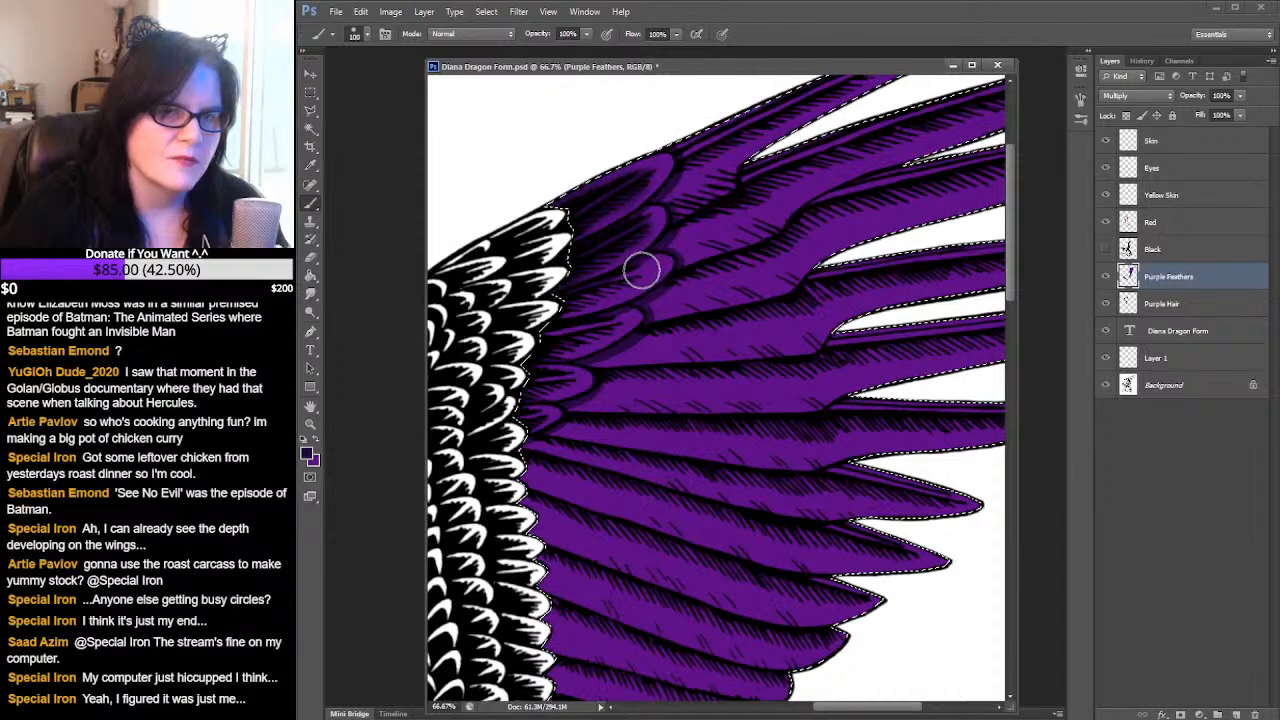
pyautogui.moveTo(610, 284); pyautogui.dragTo(575, 295)
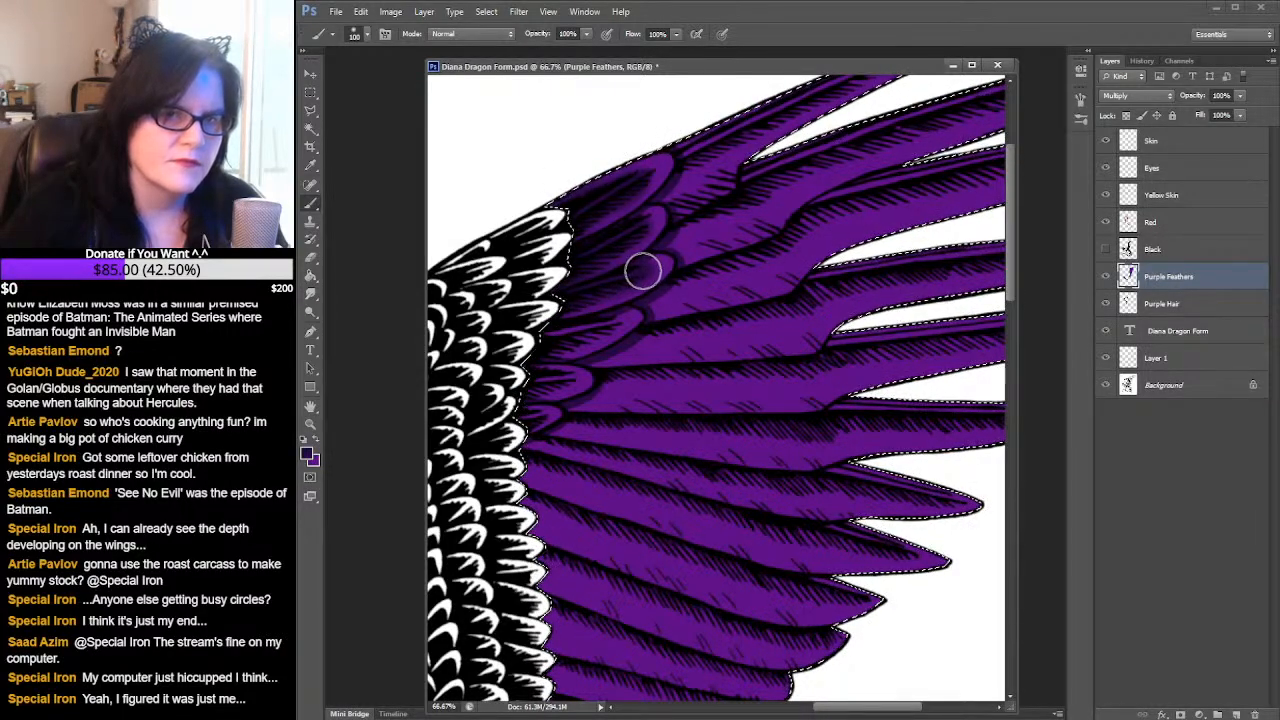
pyautogui.moveTo(646, 269)
pyautogui.mouseDown()
pyautogui.moveTo(592, 318)
pyautogui.moveTo(619, 318)
pyautogui.moveTo(580, 334)
pyautogui.mouseUp()
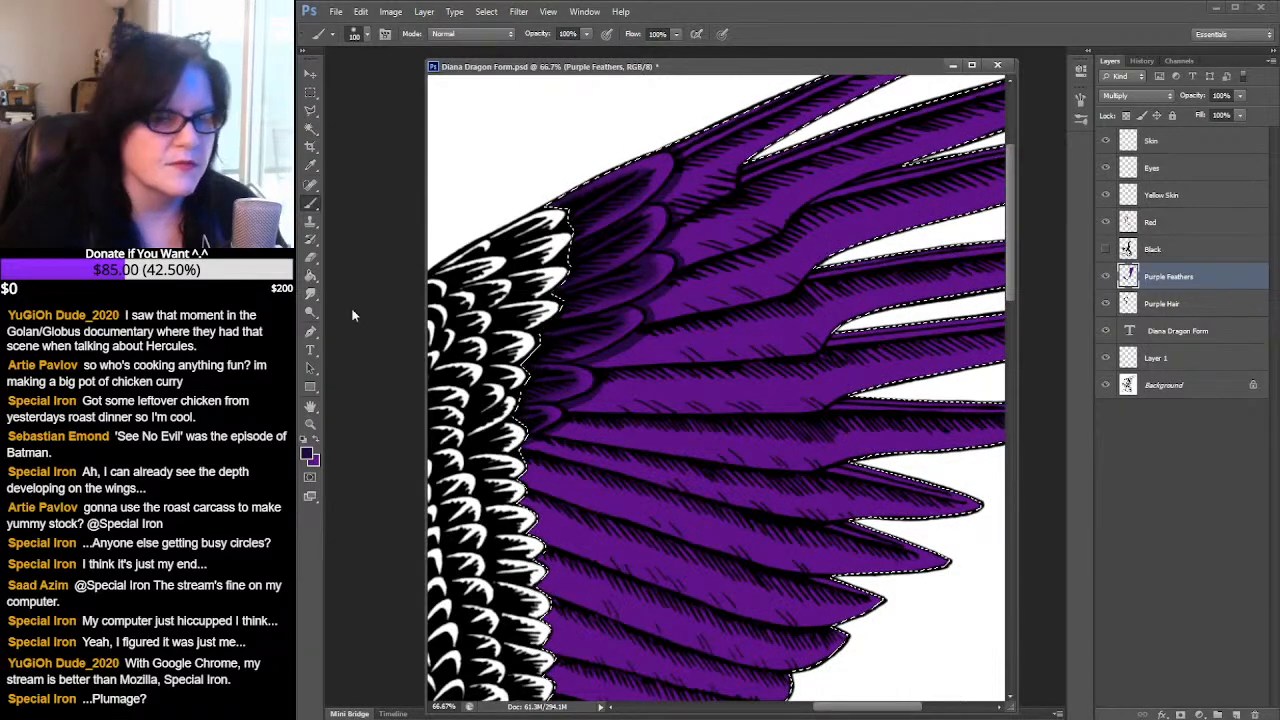
# - Switch the Brush to the hard round 36 px preset at 100% hardness, keeping dark purple as foreground
pyautogui.click(367, 34)
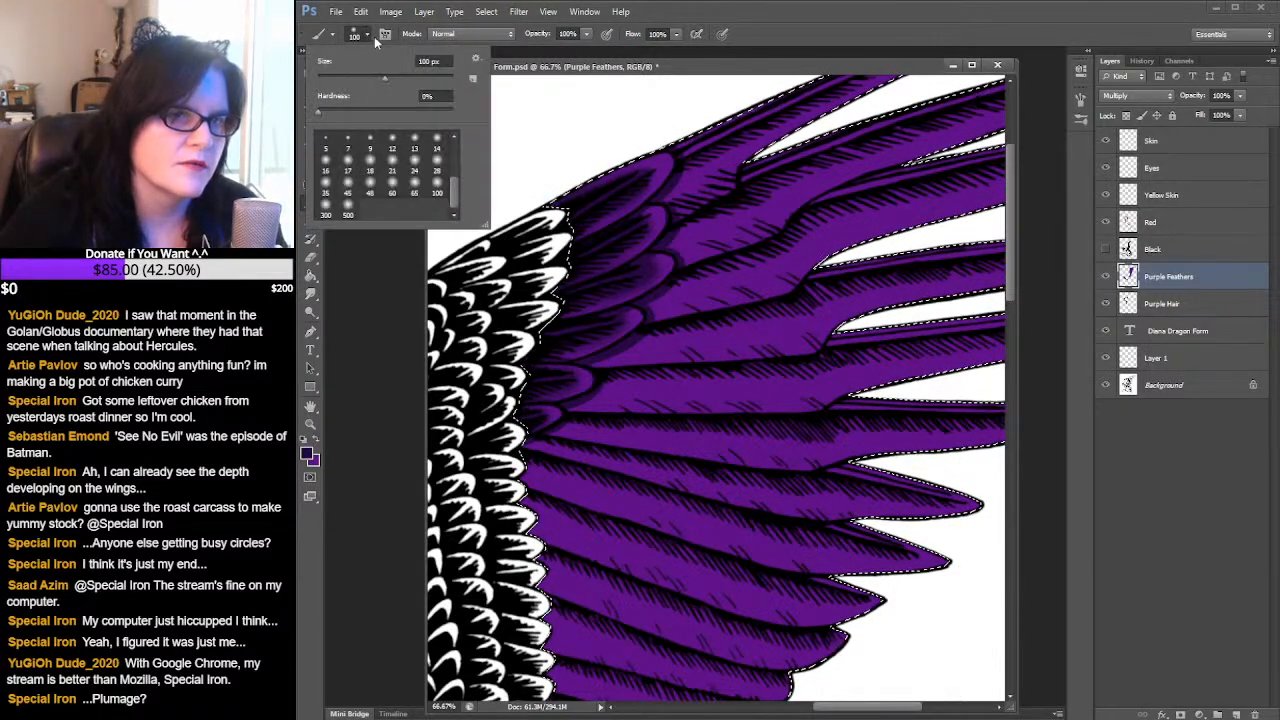
pyautogui.scroll(5, 467, 170)
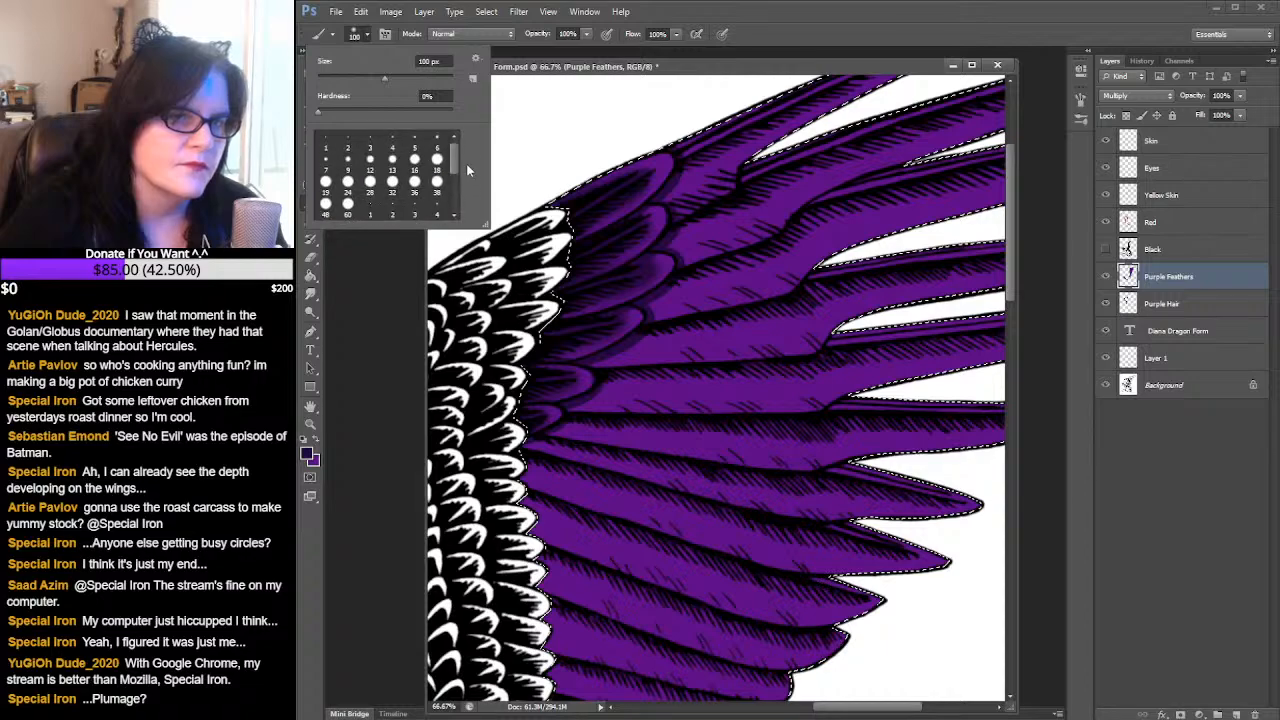
pyautogui.click(414, 182)
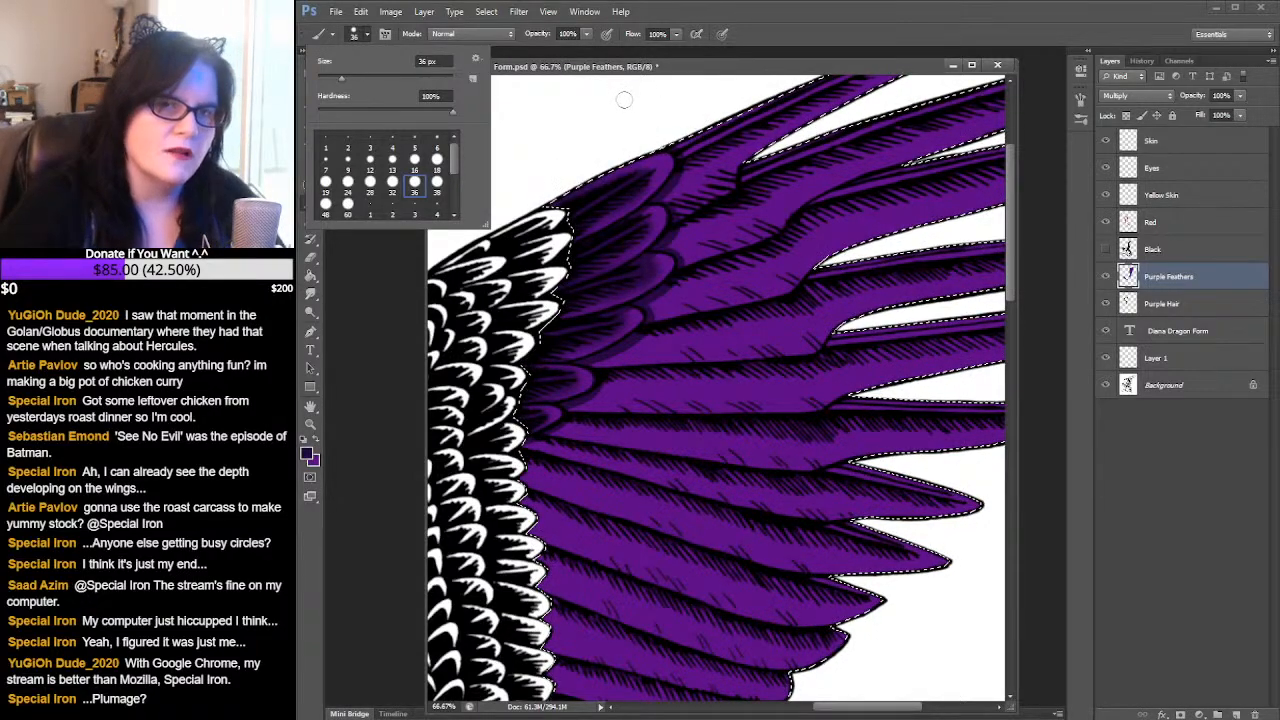
pyautogui.click(654, 73)
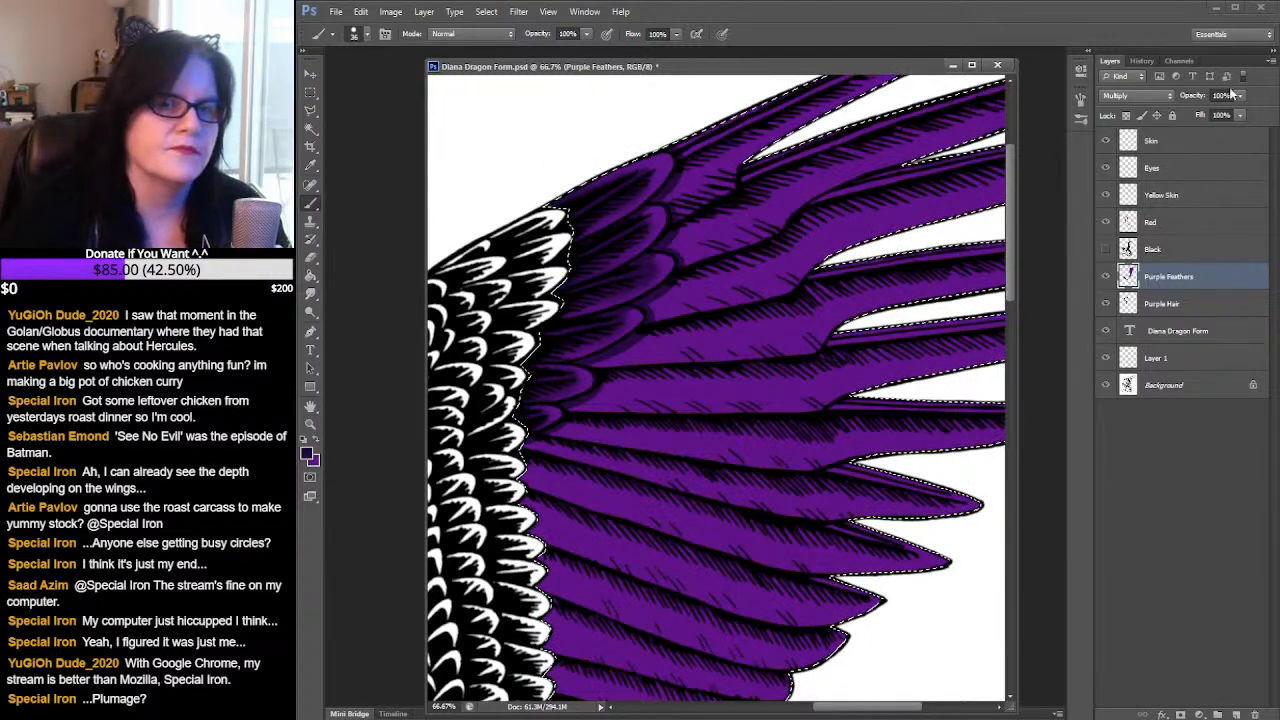
# - Look over the folded wing, the legs and the raised wing's lower feathers, ending at the folded wing's short feathers
pyautogui.hotkey('ctrl', 'd')
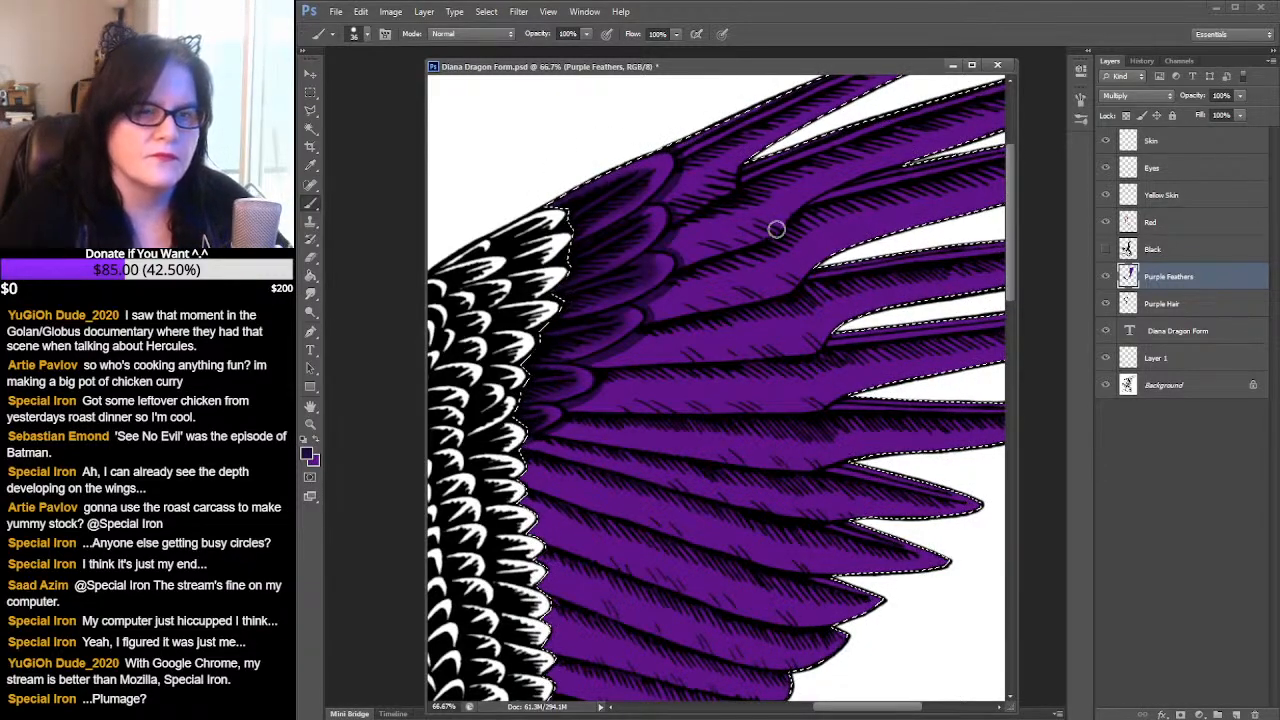
pyautogui.moveTo(763, 351); pyautogui.dragTo(965, 110)
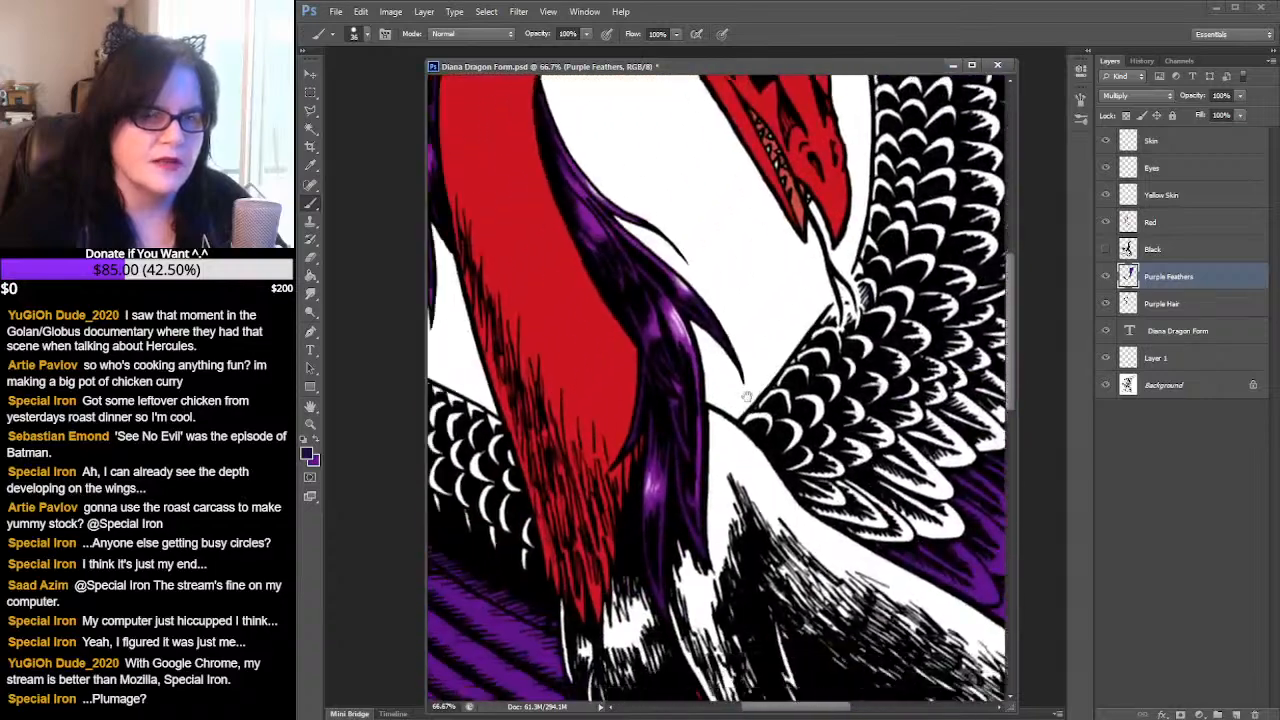
pyautogui.moveTo(745, 388); pyautogui.dragTo(973, 301)
pyautogui.scroll(-3, 851, 277)
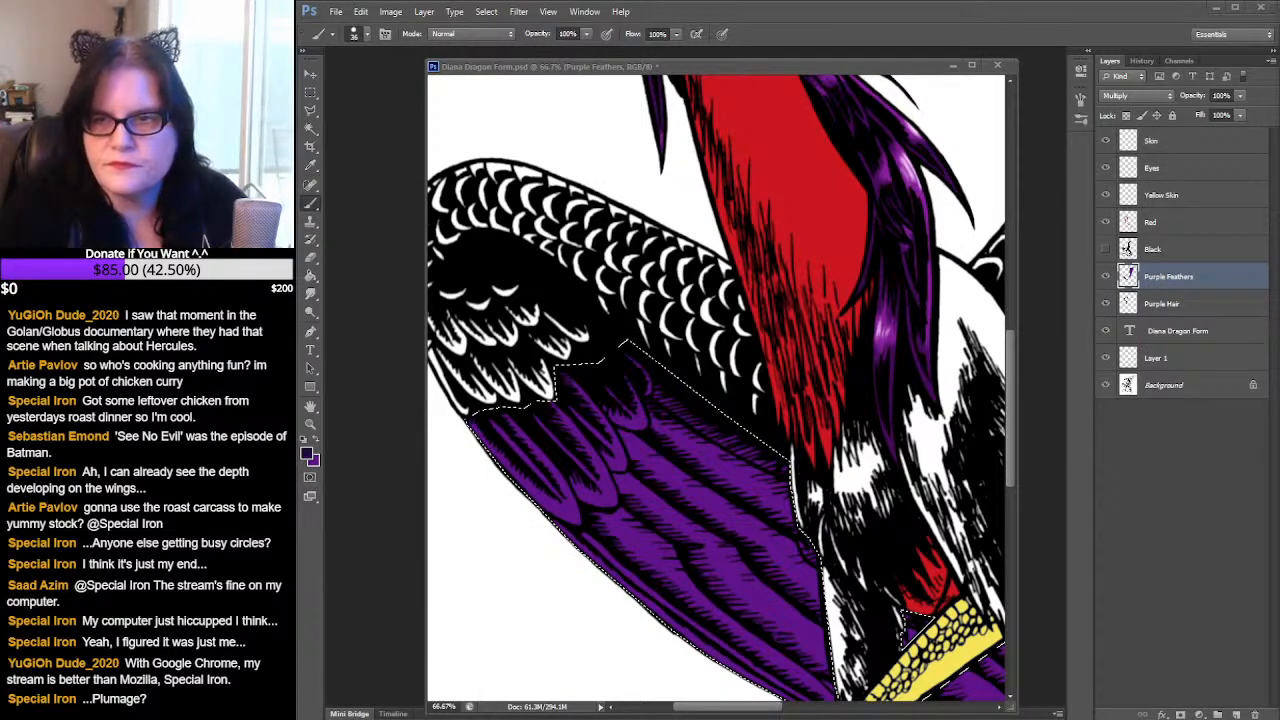
pyautogui.hotkey('ctrl', 'd')
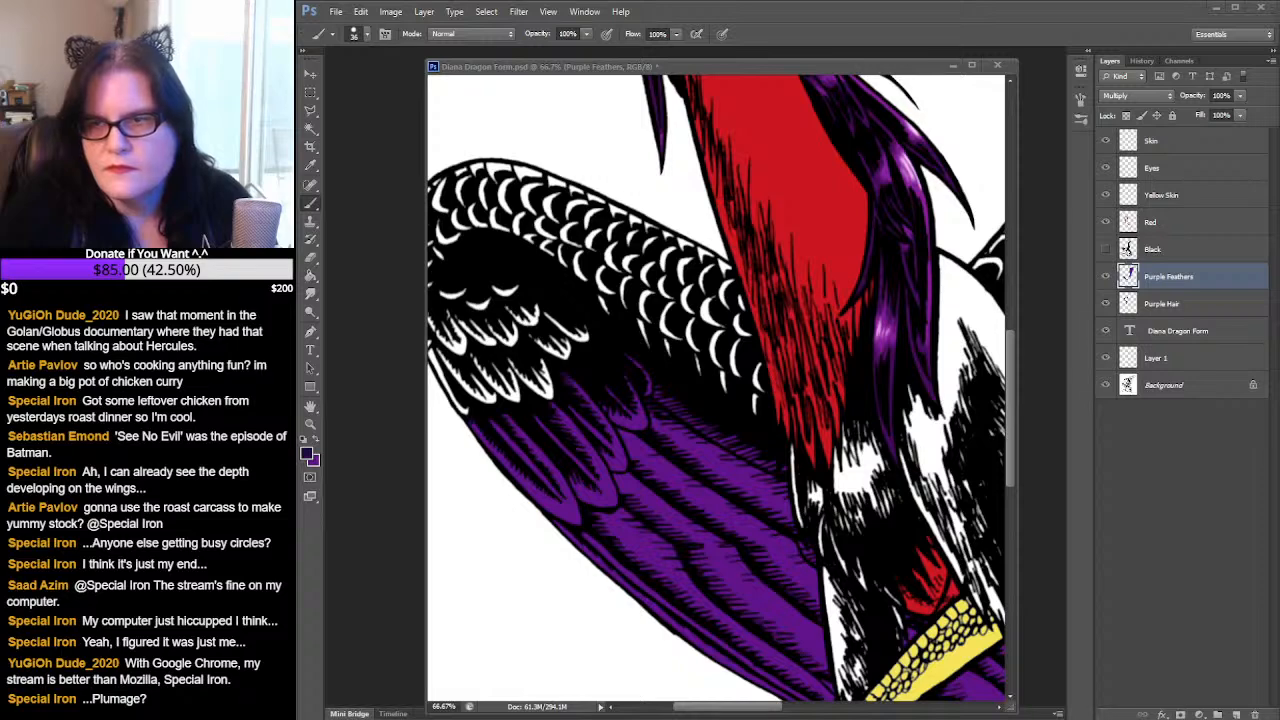
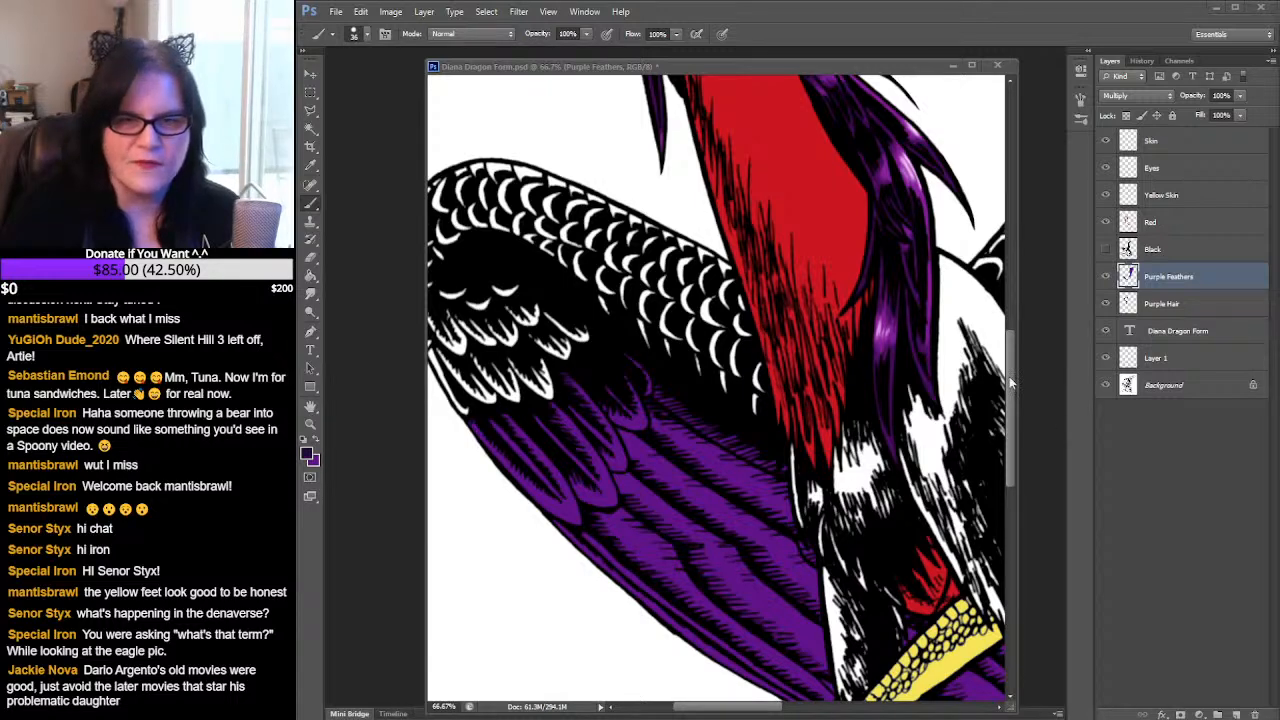
pyautogui.click(1011, 406)
pyautogui.moveTo(1013, 417); pyautogui.dragTo(1022, 447)
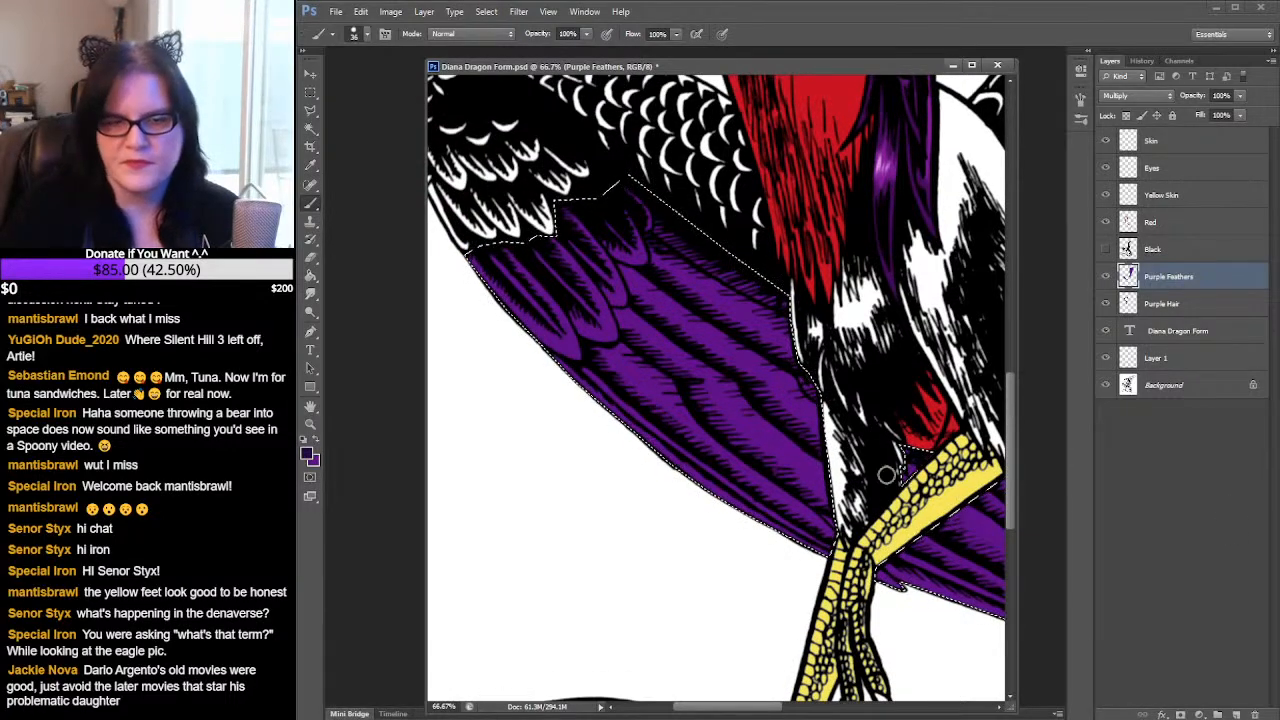
pyautogui.moveTo(724, 712); pyautogui.dragTo(829, 712)
pyautogui.scroll(-8, 940, 505)
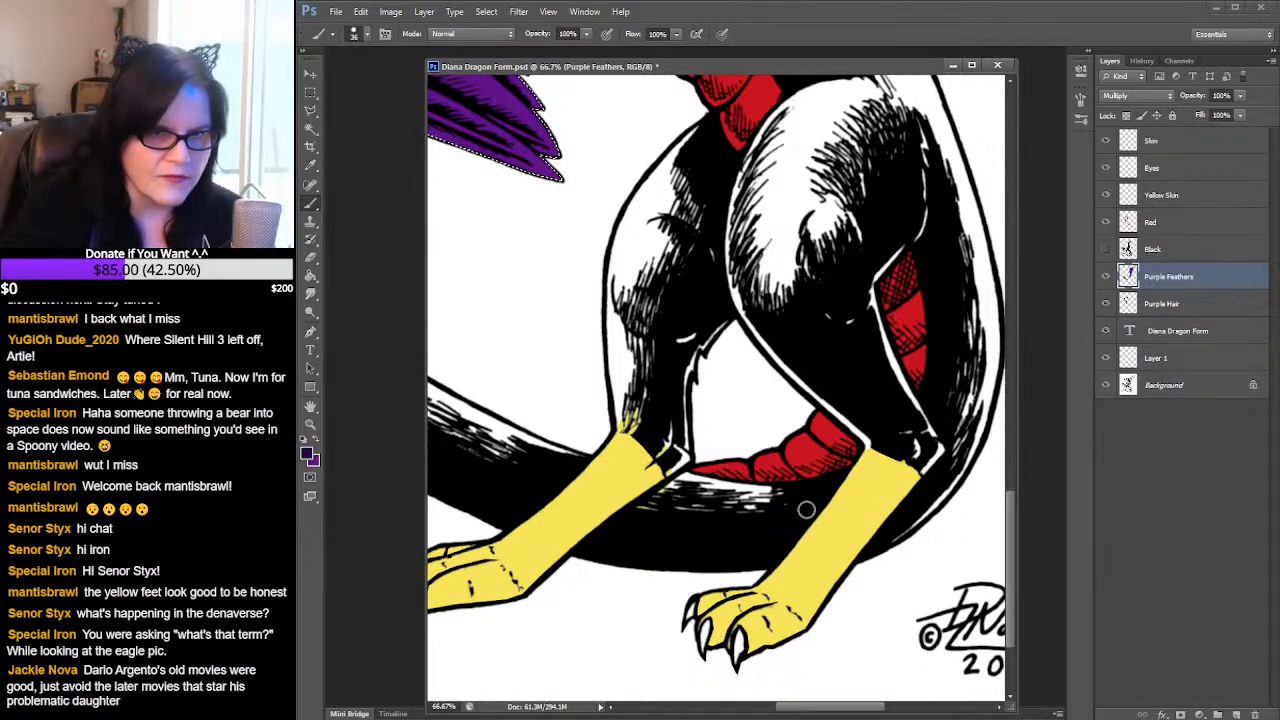
pyautogui.moveTo(1008, 519); pyautogui.dragTo(1020, 358)
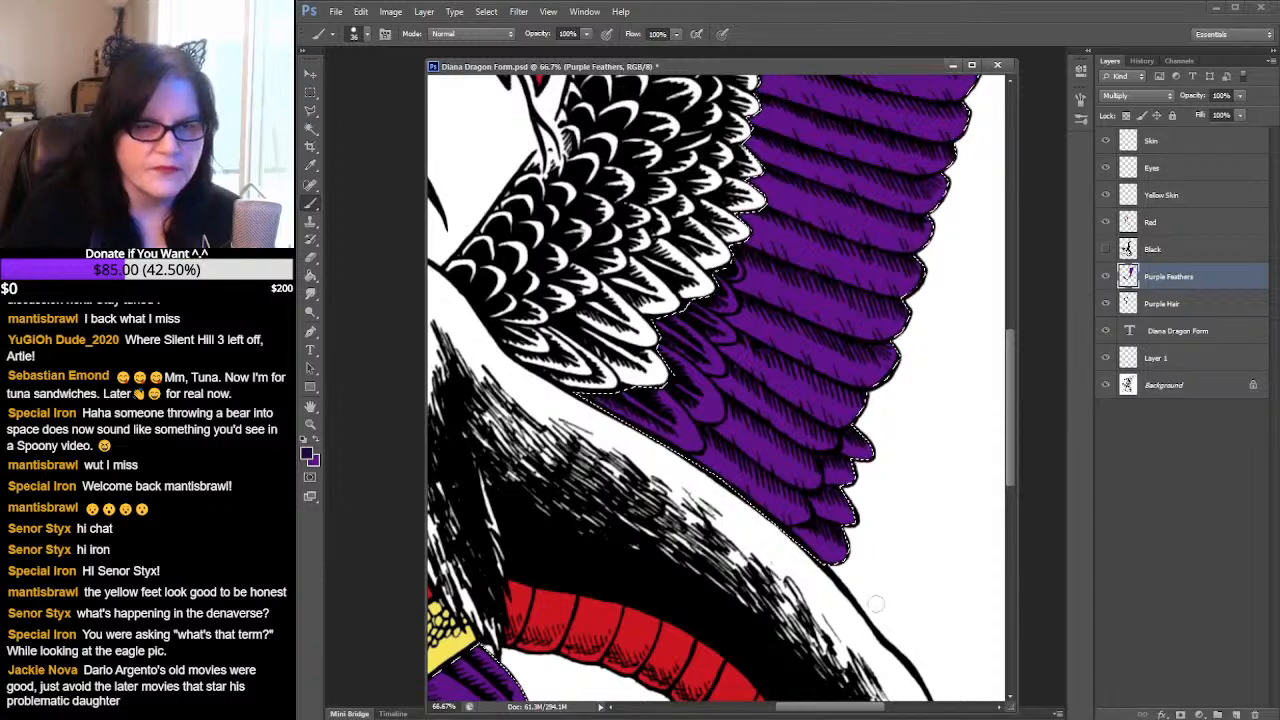
pyautogui.moveTo(845, 706); pyautogui.dragTo(735, 706)
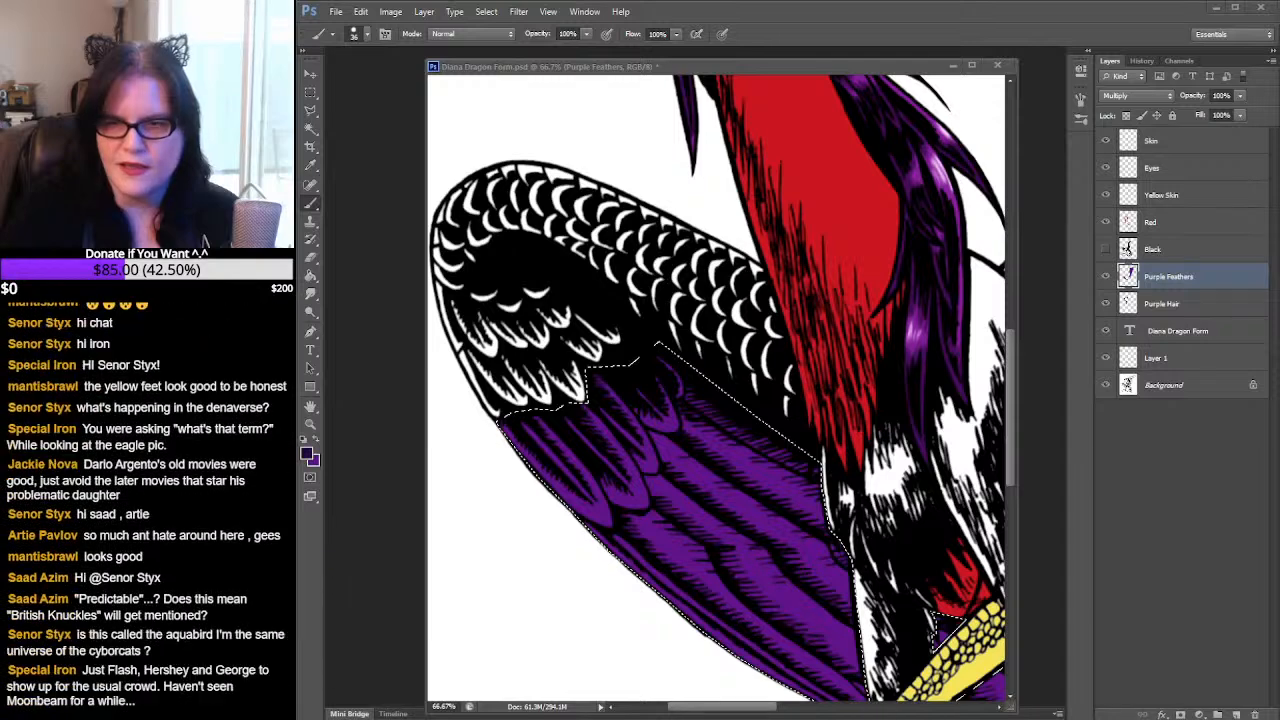
# - Paint dark purple shadows beneath the folded wing's short feathers, then clean up their insides in lighter purple, using the hard round 12 px brush for details
pyautogui.hotkey('ctrl', 'd')
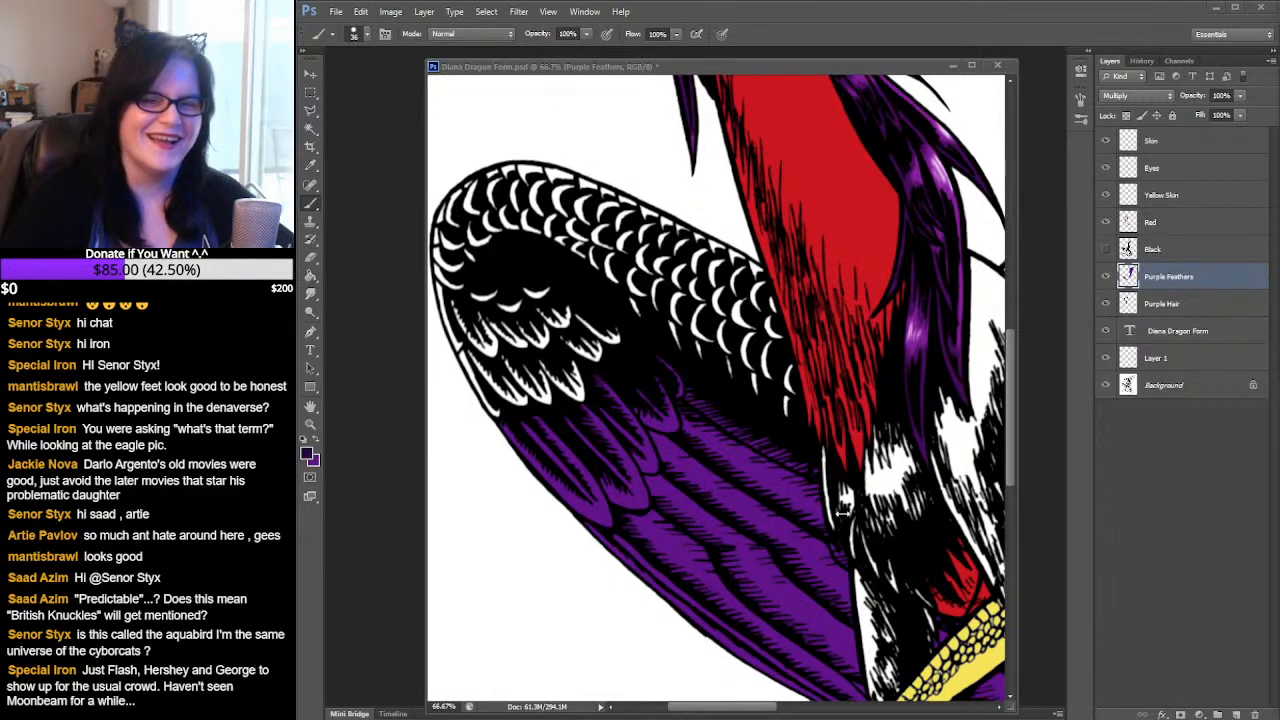
pyautogui.click(690, 68)
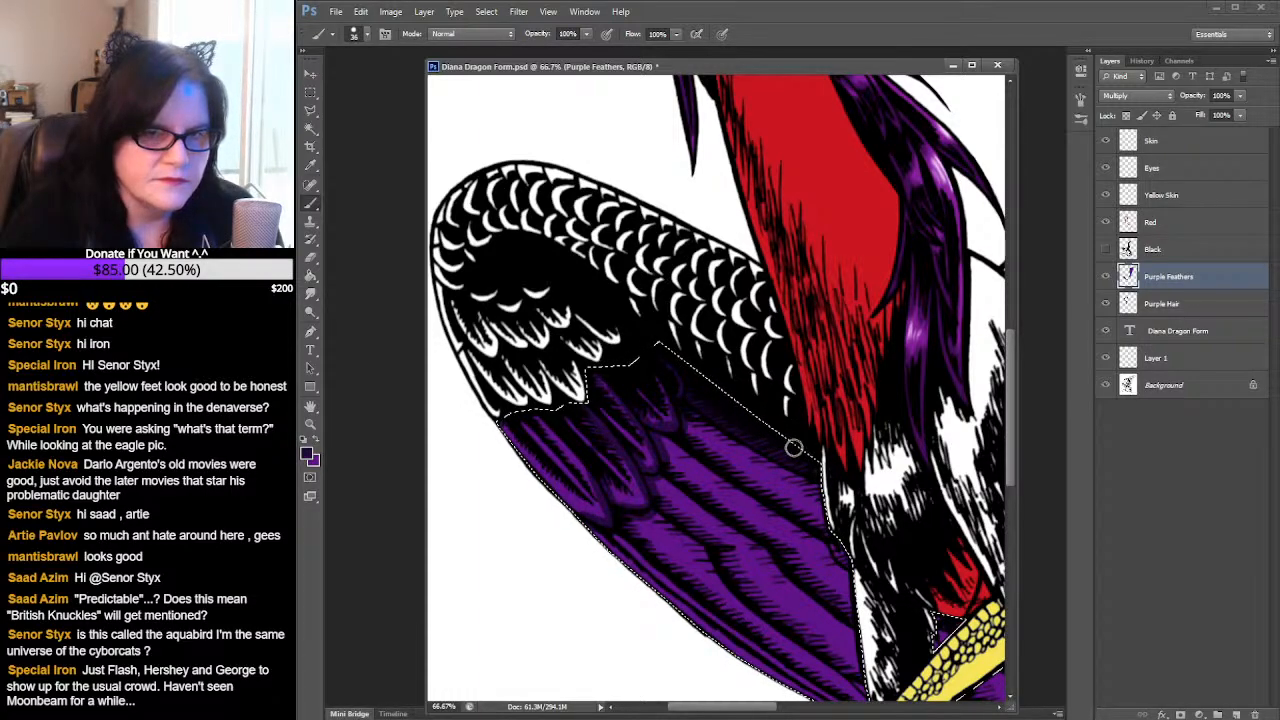
pyautogui.click(318, 443)
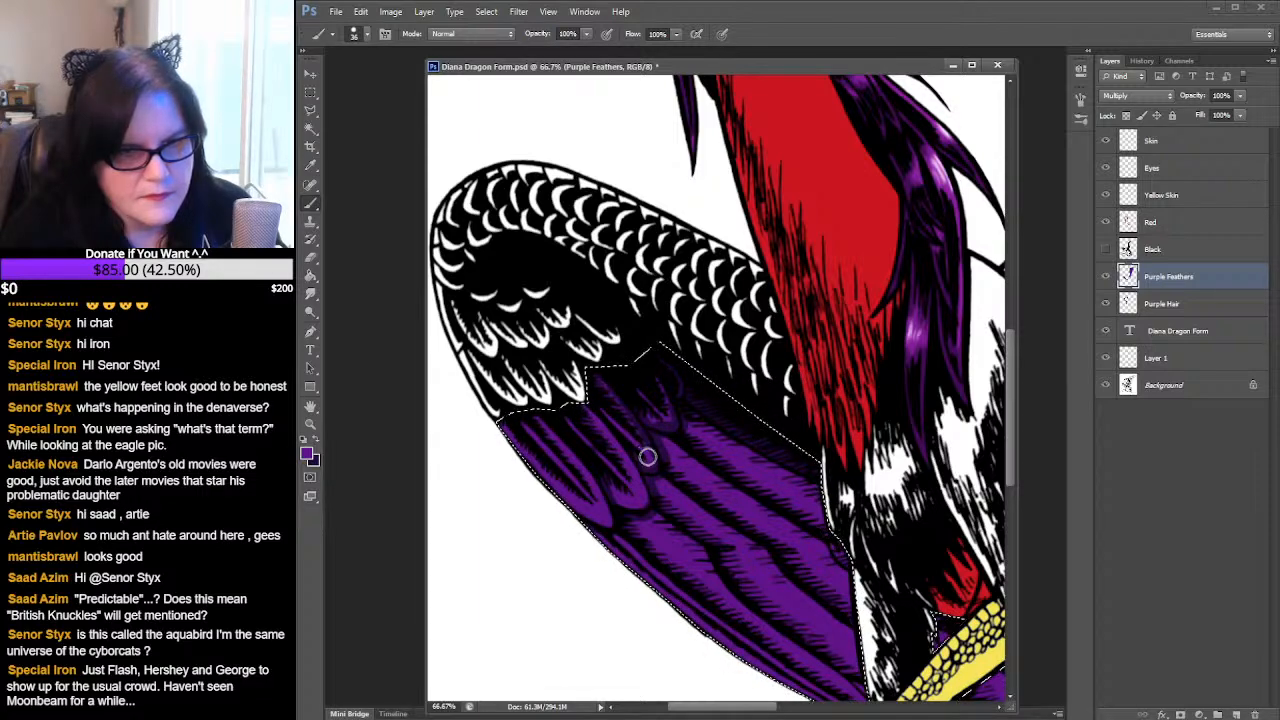
pyautogui.click(366, 37)
pyautogui.click(370, 160)
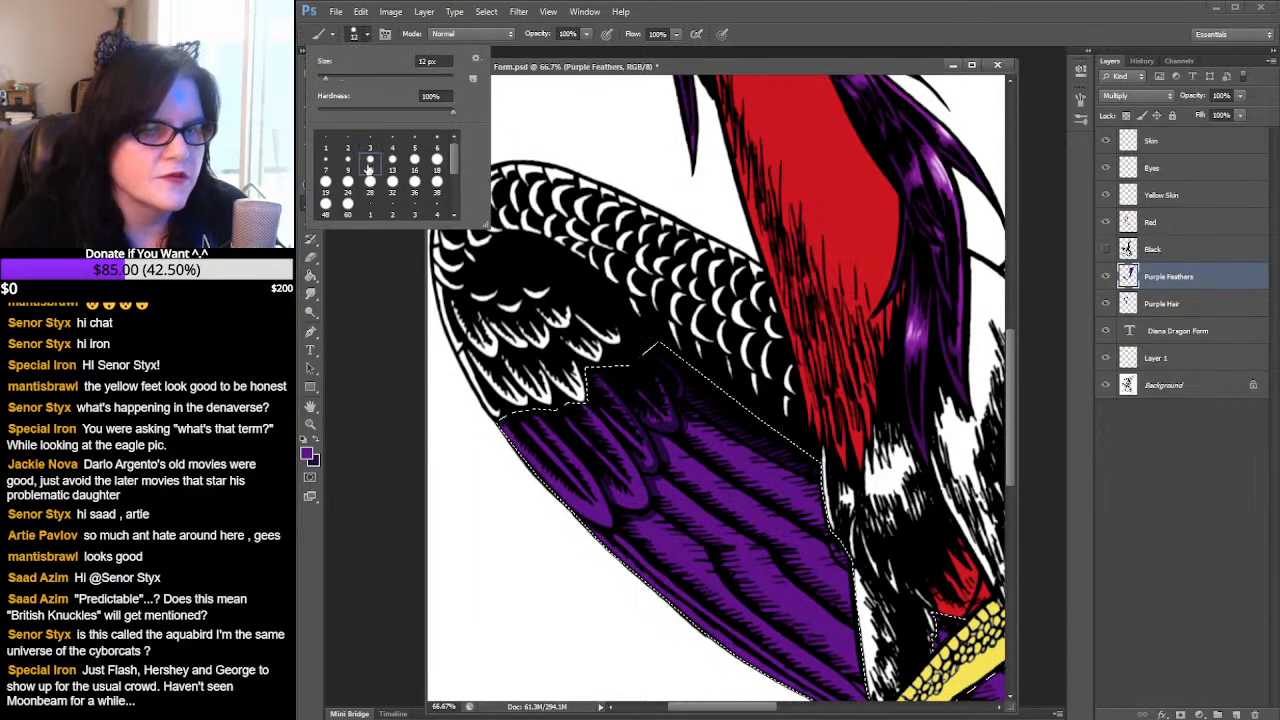
pyautogui.click(649, 465)
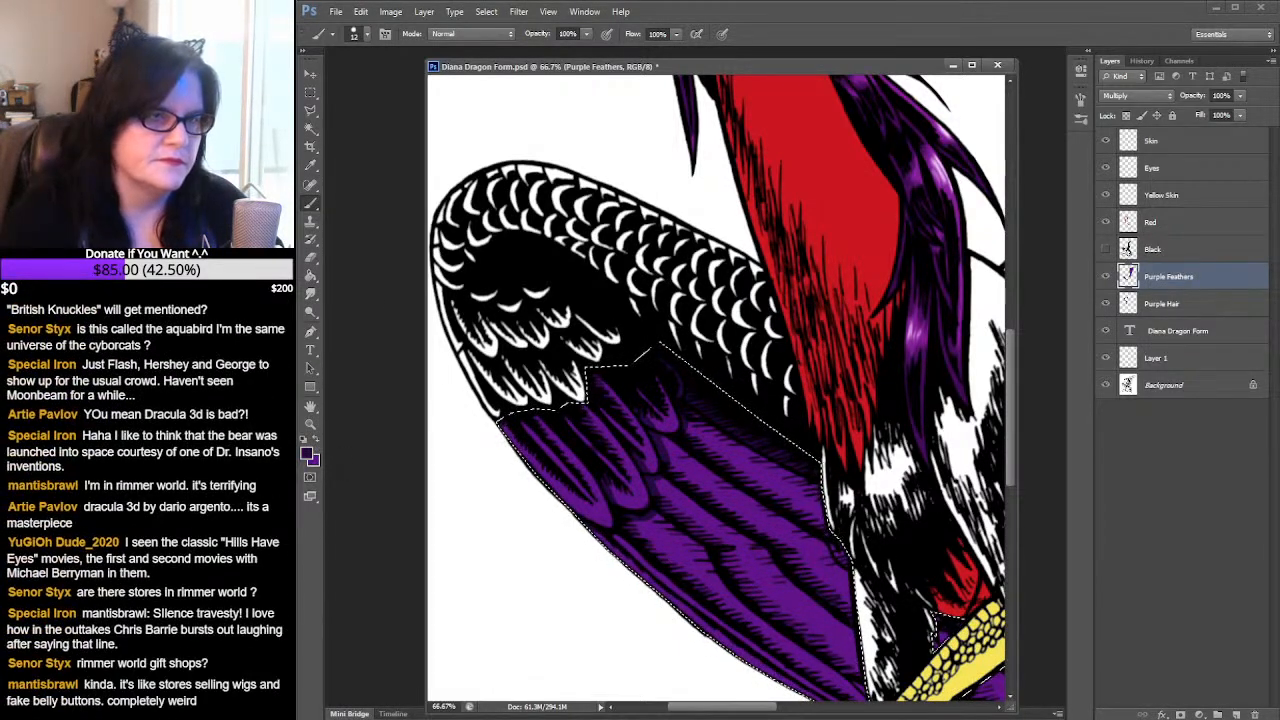
# - Shade the bases and centres of the folded wing's short feathers in dark purple with the soft round 65 px brush
pyautogui.click(366, 34)
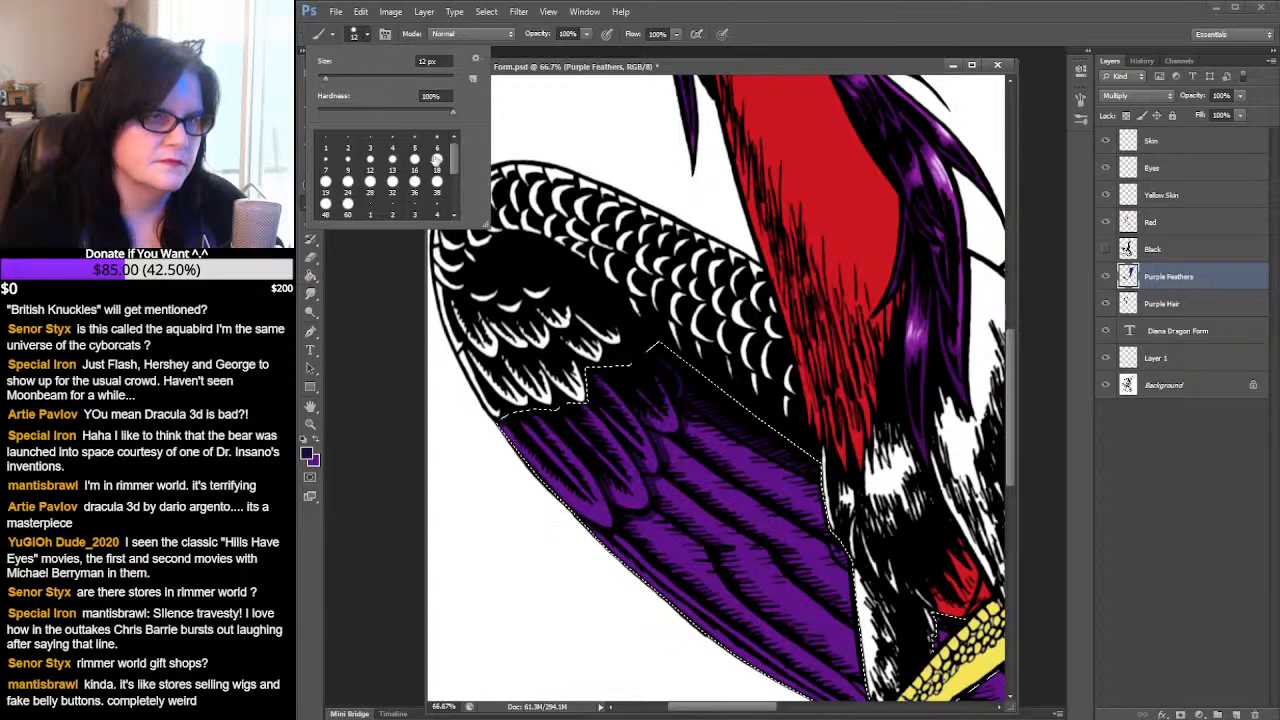
pyautogui.moveTo(455, 152); pyautogui.dragTo(455, 188)
pyautogui.click(414, 200)
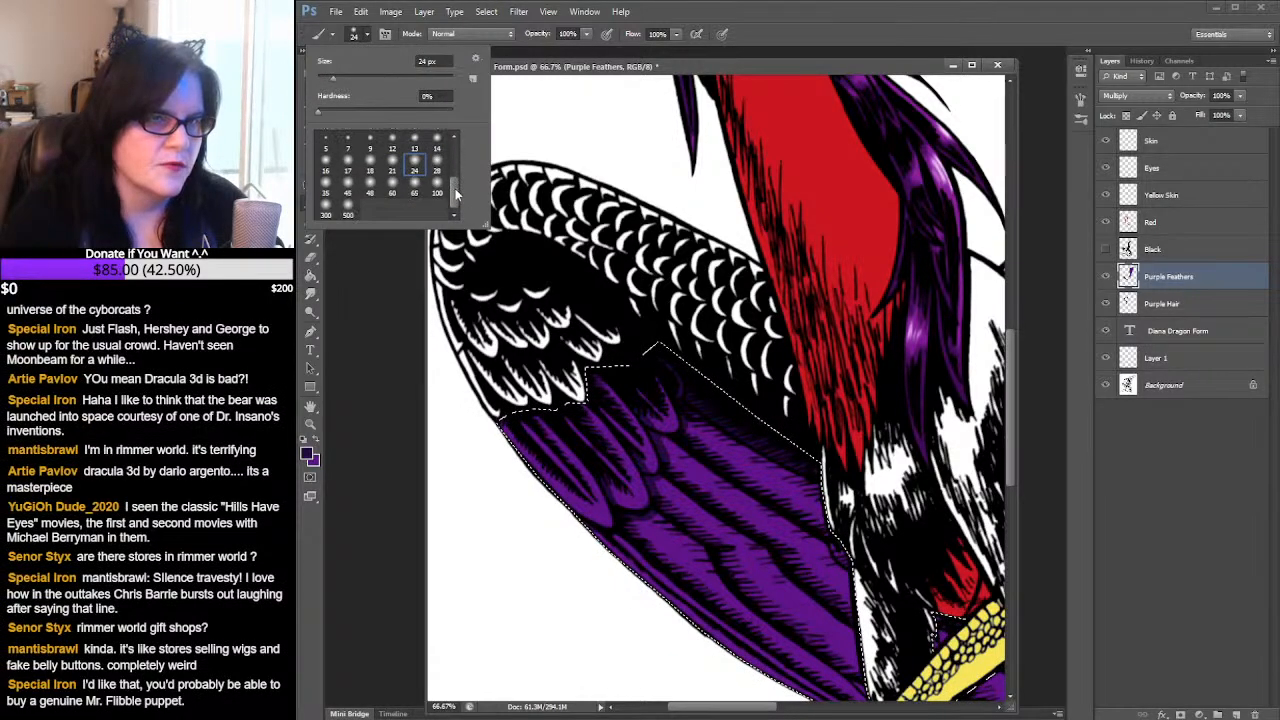
pyautogui.click(414, 190)
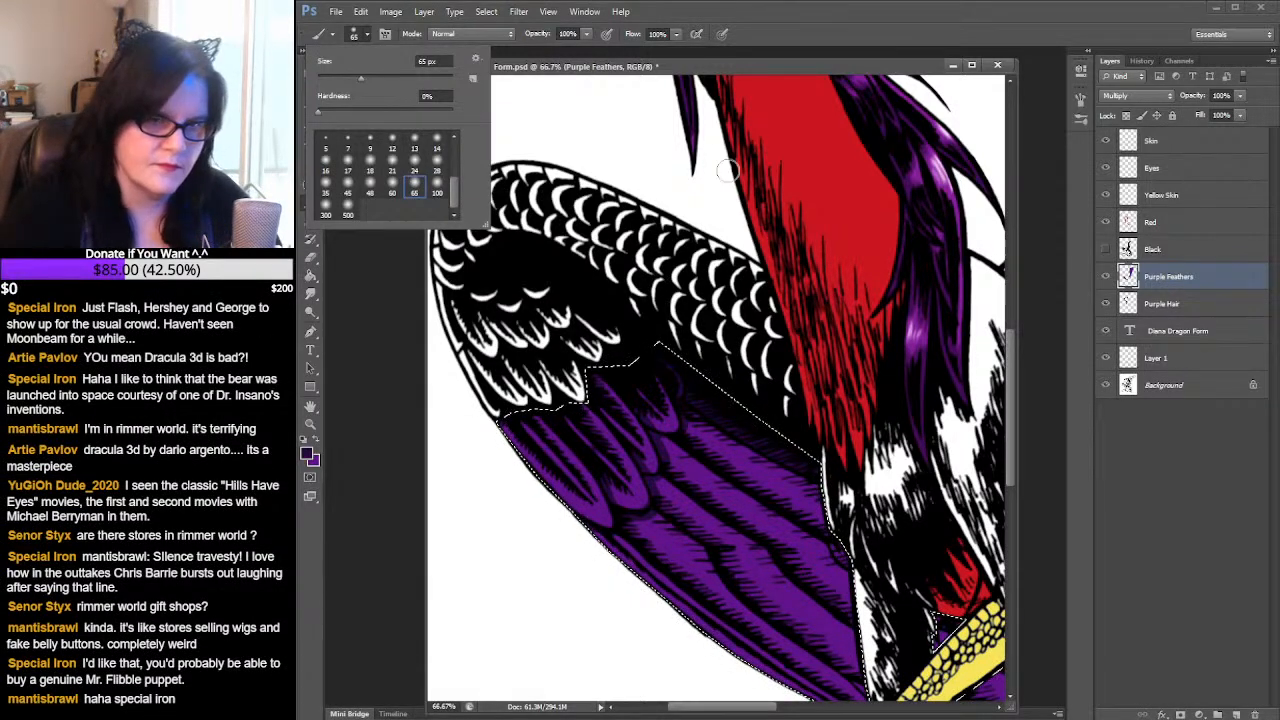
pyautogui.click(591, 501)
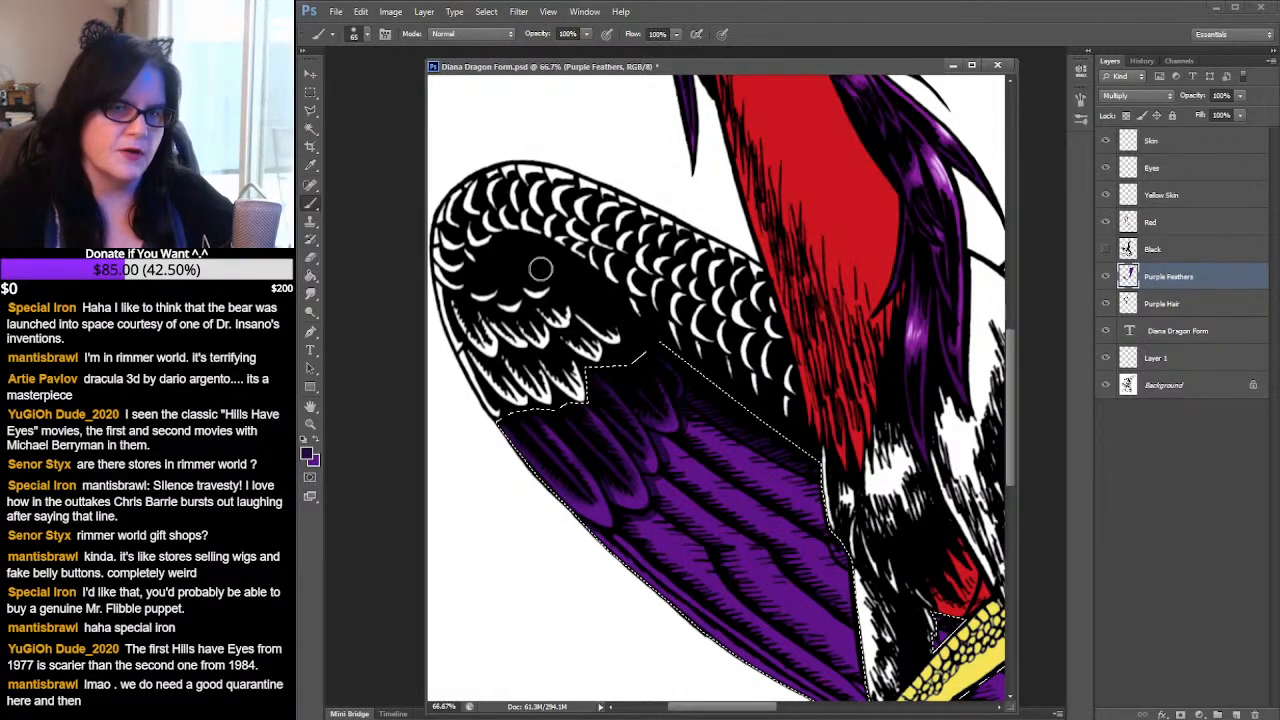
# - Deselect the feathers and examine the whole drawing at 25%, then the raised wing's lowest short feathers at 100%
pyautogui.click(311, 91)
pyautogui.click(620, 145)
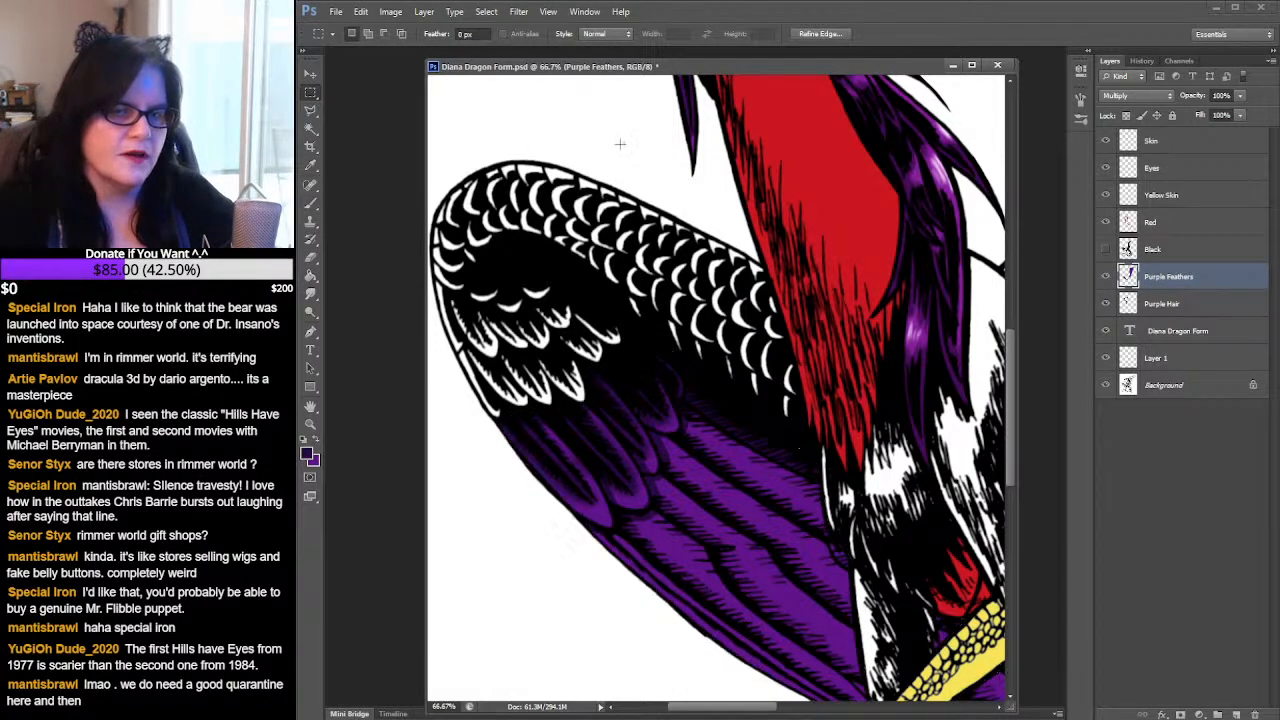
pyautogui.click(310, 424)
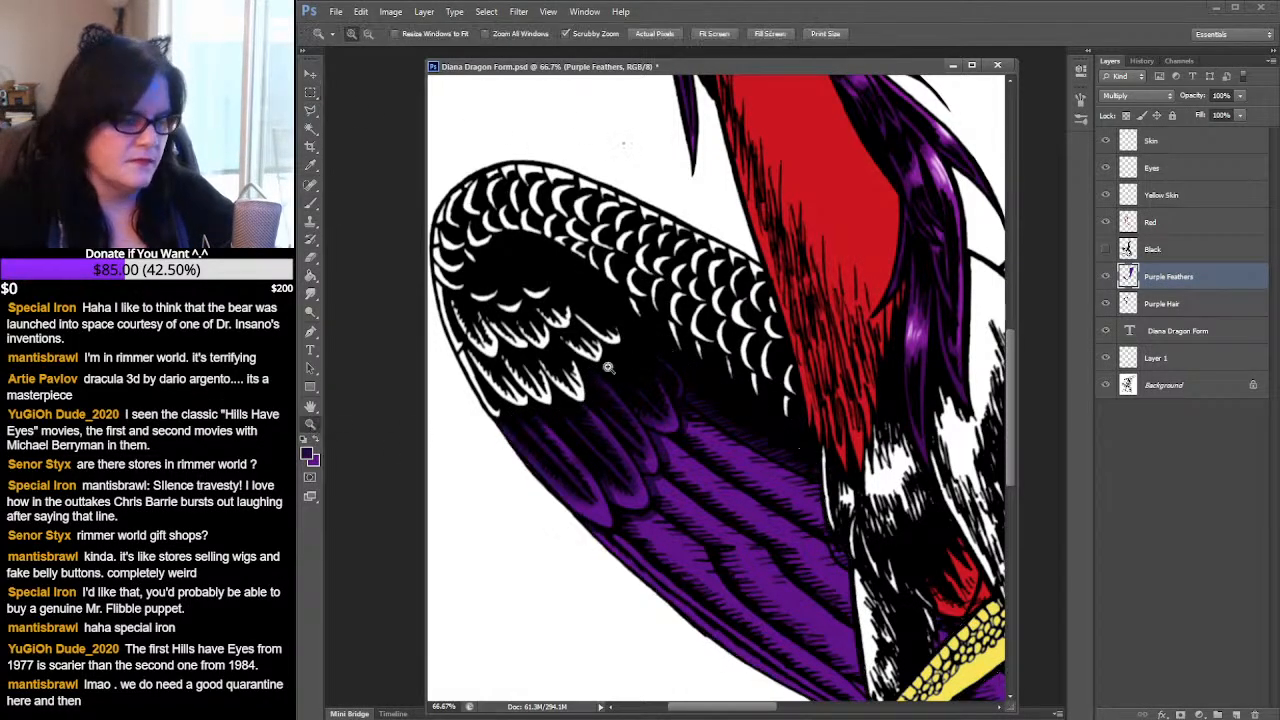
pyautogui.keyDown('alt'); pyautogui.click(684, 346); pyautogui.keyUp('alt')
pyautogui.keyDown('alt'); pyautogui.click(684, 346); pyautogui.keyUp('alt')
pyautogui.keyDown('alt'); pyautogui.click(795, 328); pyautogui.keyUp('alt')
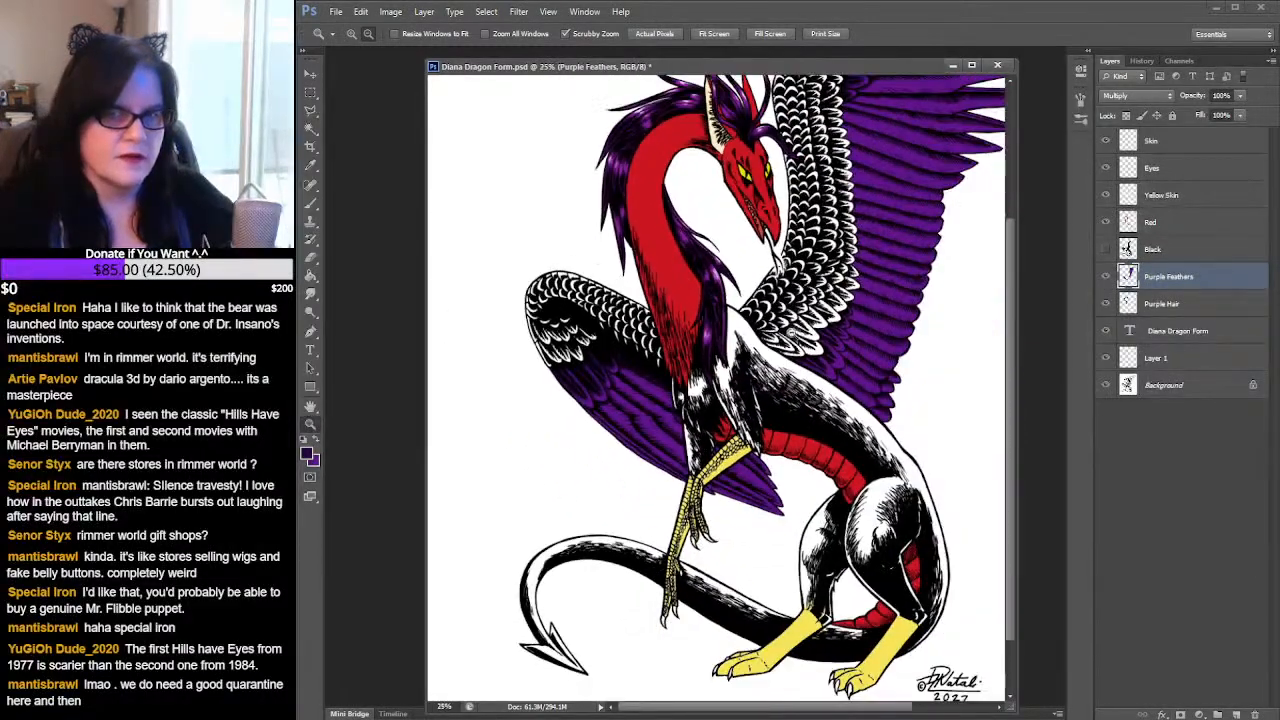
pyautogui.moveTo(868, 264); pyautogui.dragTo(758, 389)
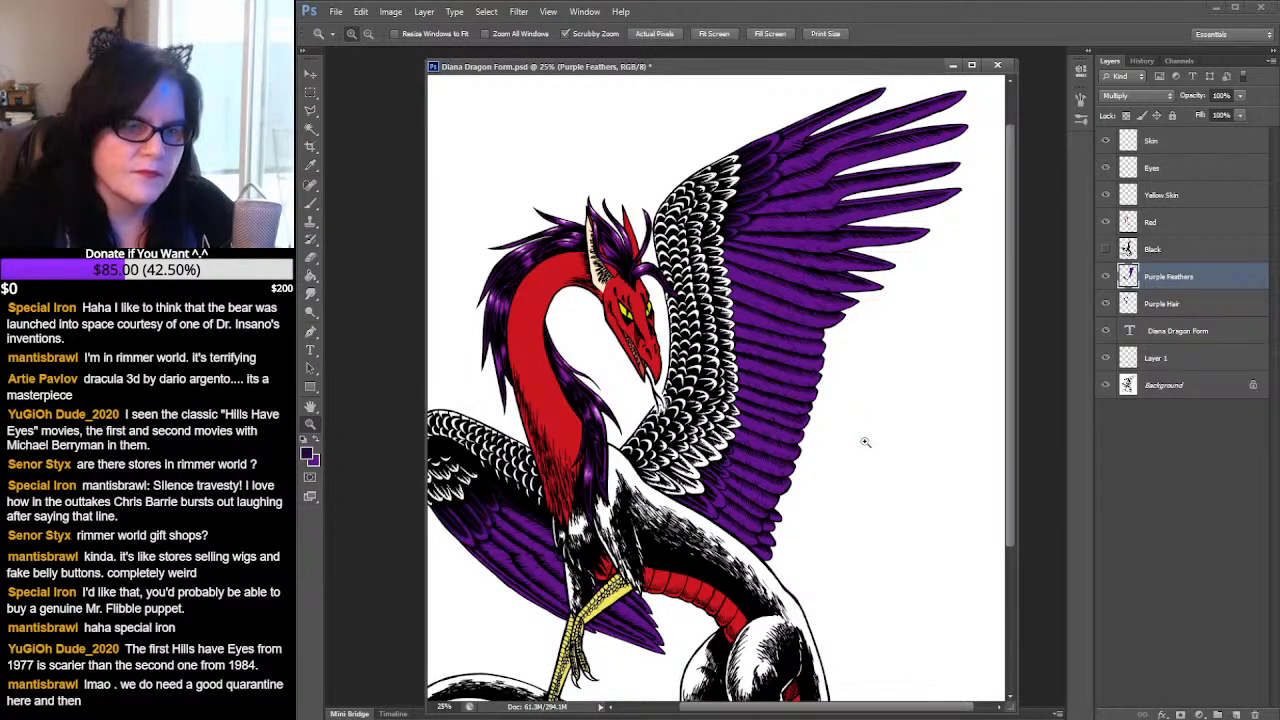
pyautogui.moveTo(718, 501); pyautogui.dragTo(800, 421)
pyautogui.click(760, 470)
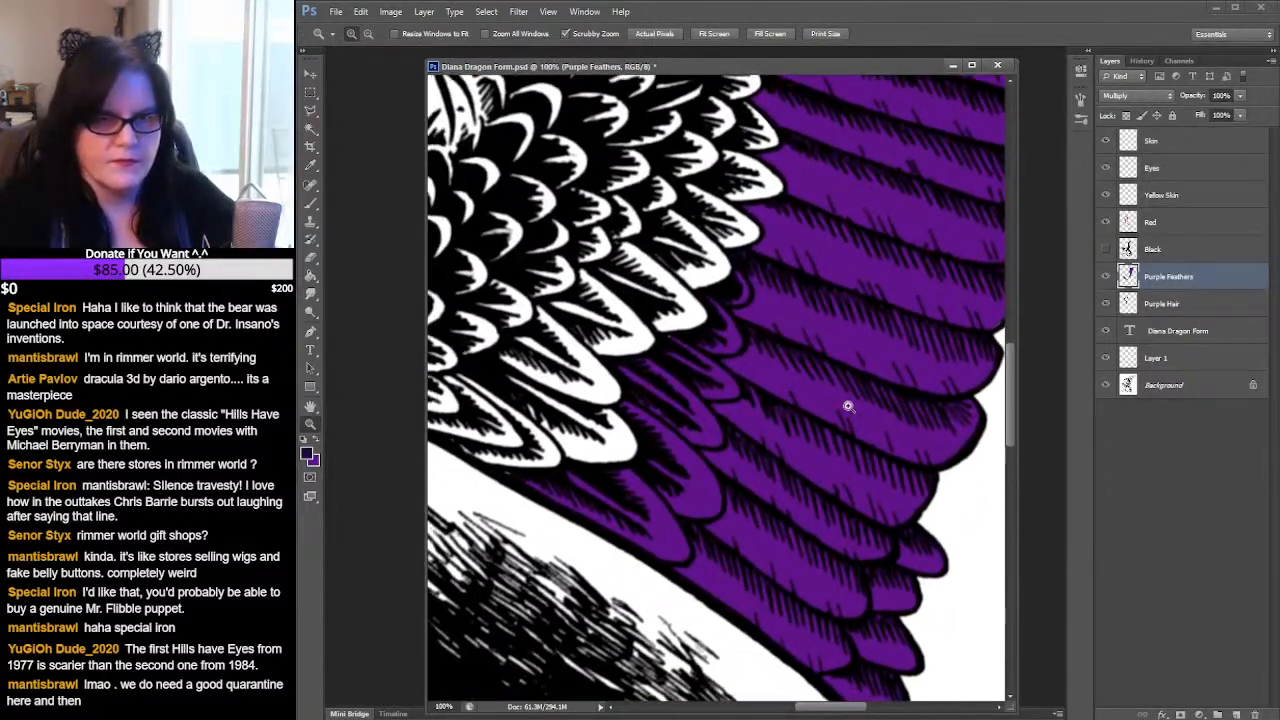
# - Load the Purple Feathers layer's outline as a selection and ready the Brush with dark purple as foreground
pyautogui.click(315, 204)
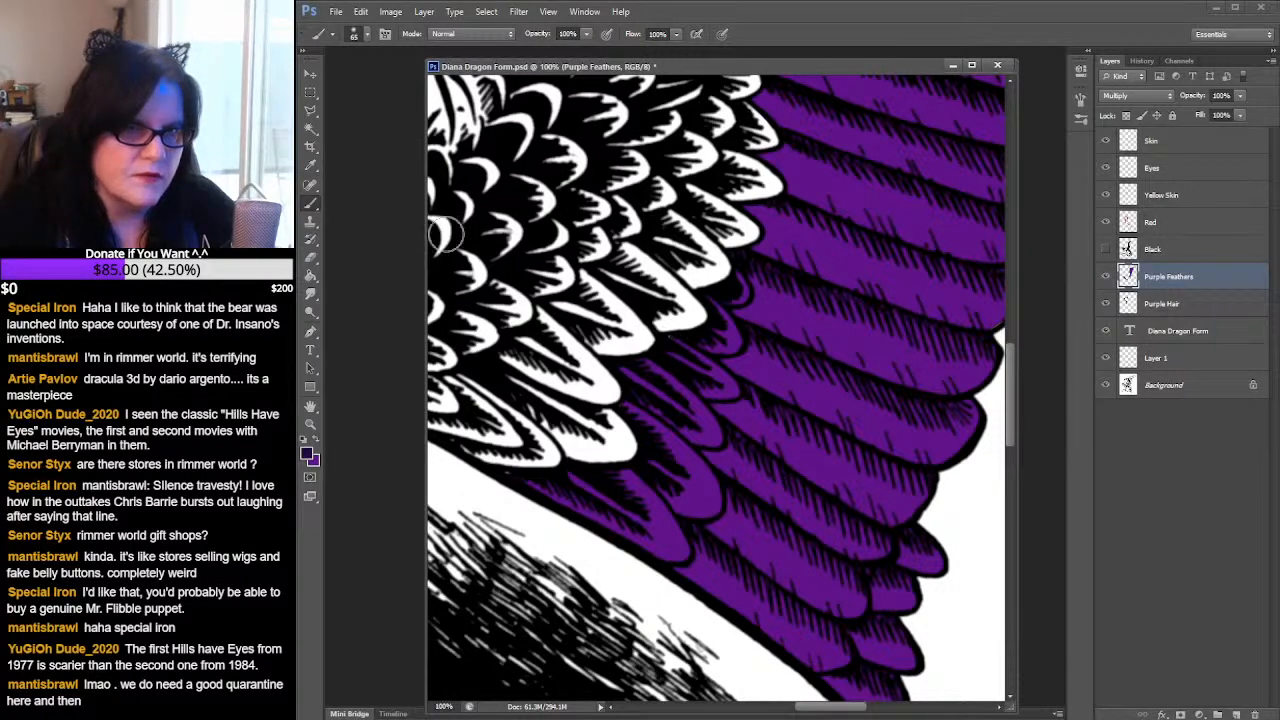
pyautogui.click(311, 91)
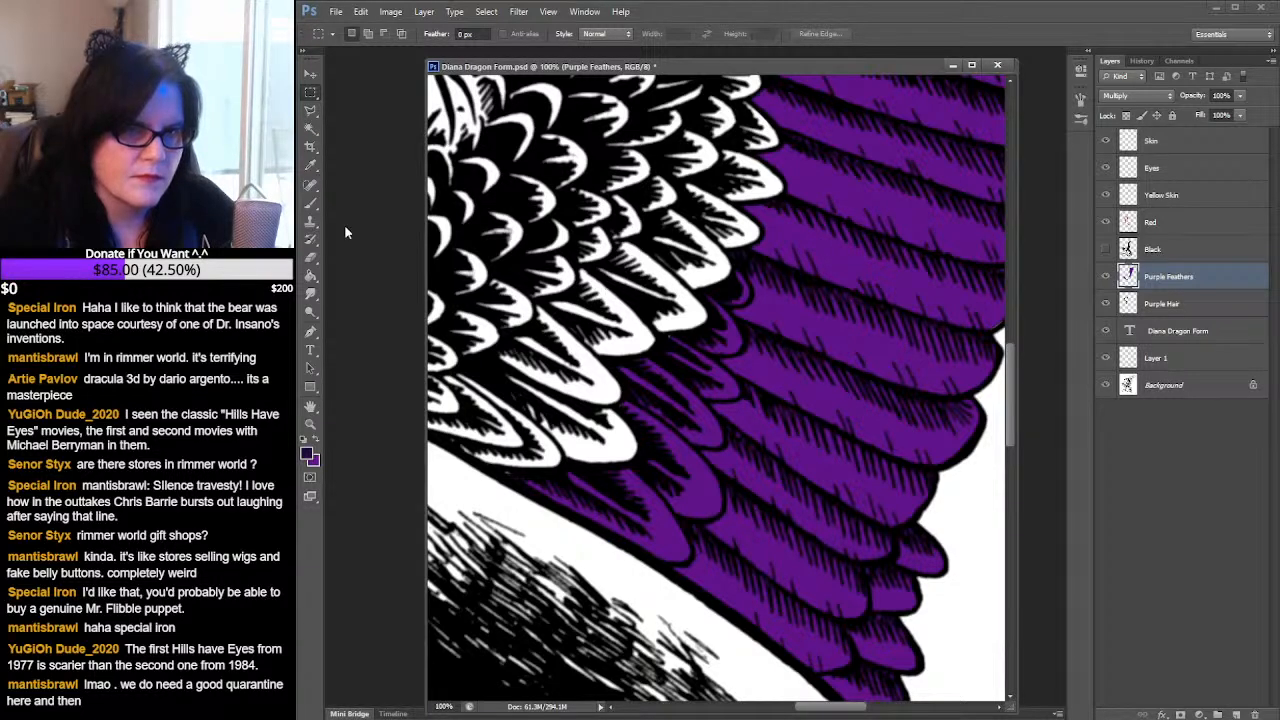
pyautogui.click(313, 204)
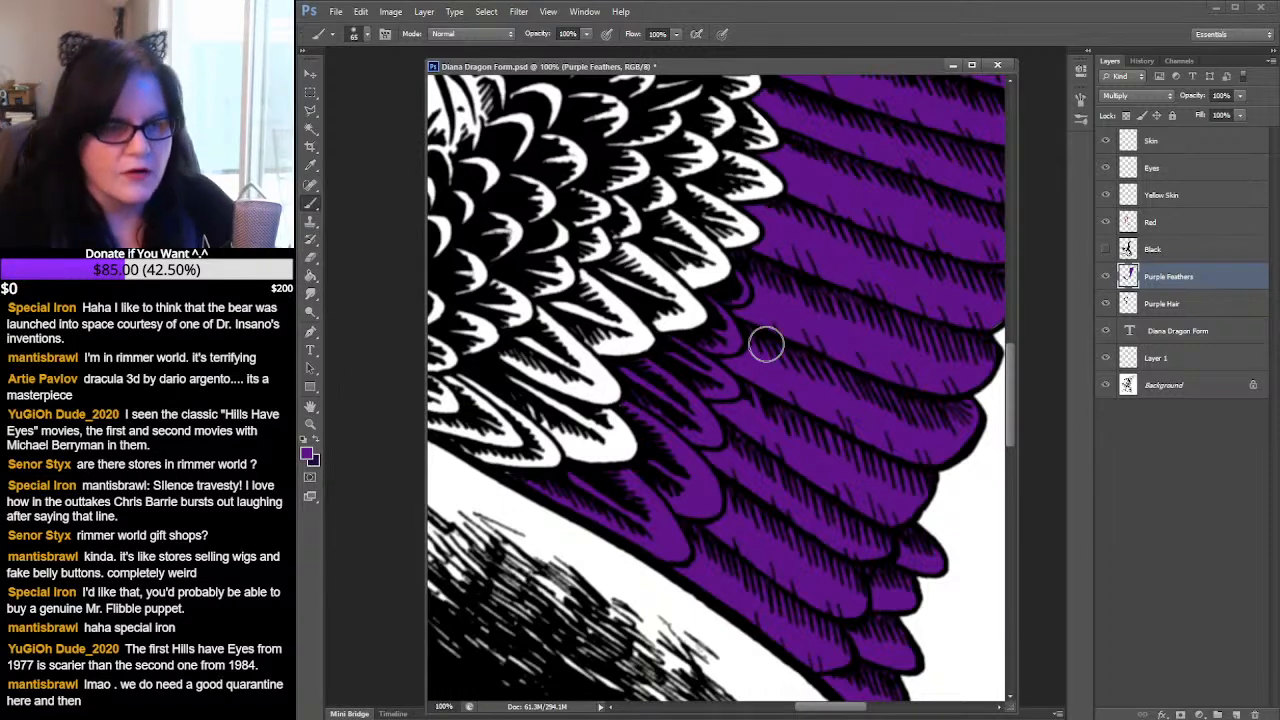
pyautogui.keyDown('ctrl'); pyautogui.click(1128, 281); pyautogui.keyUp('ctrl')
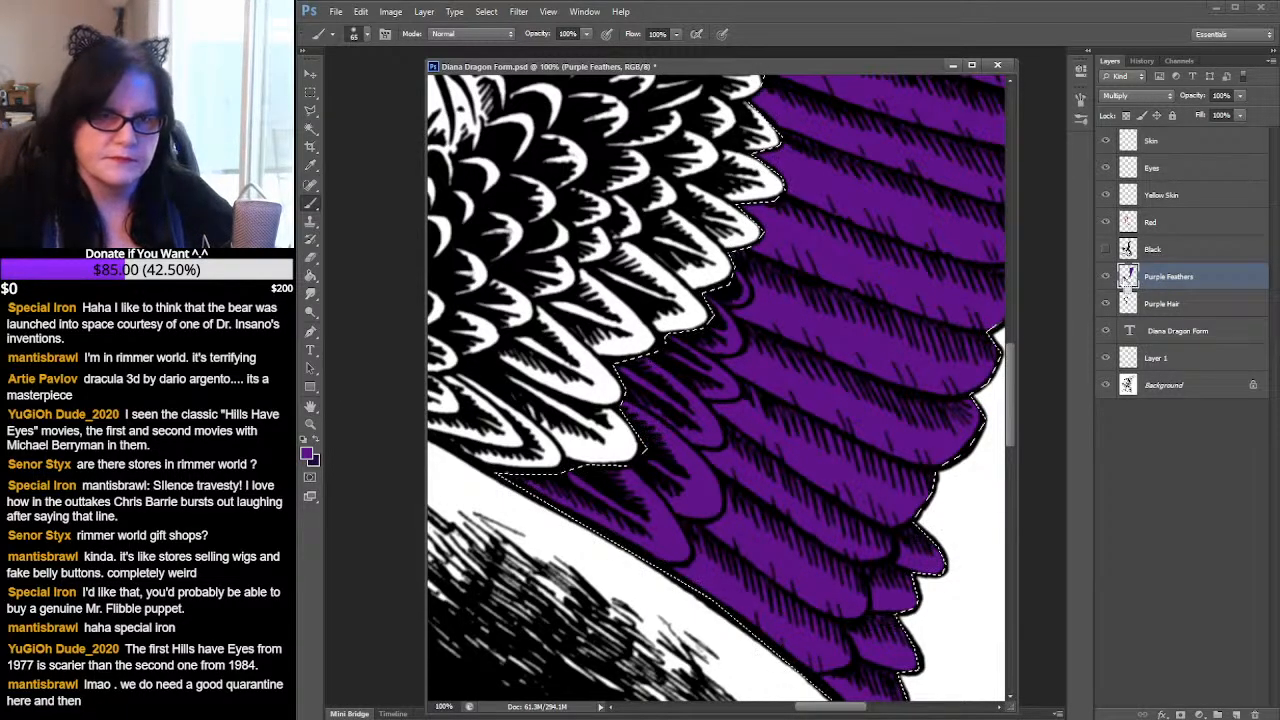
pyautogui.click(319, 445)
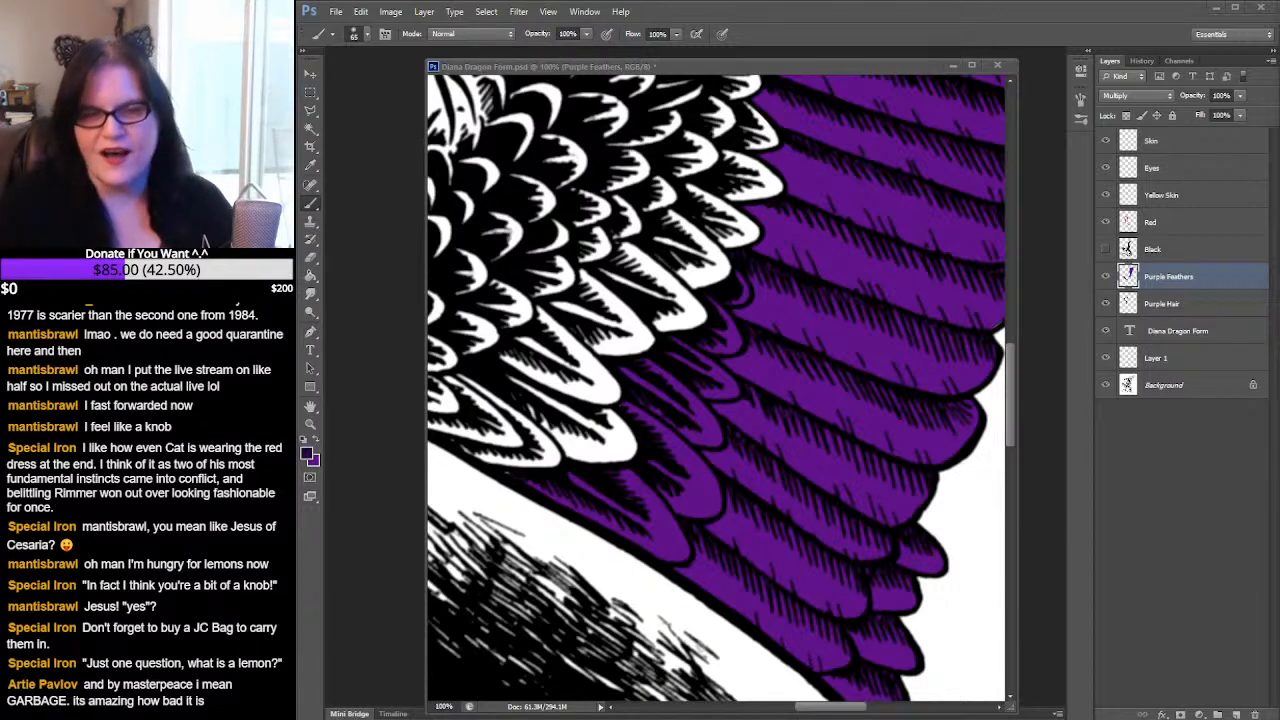
# - Paint dark purple shadows beneath the raised wing's lowest short feathers with the hard round 36 px brush, then clean up their insides in lighter purple
pyautogui.click(827, 69)
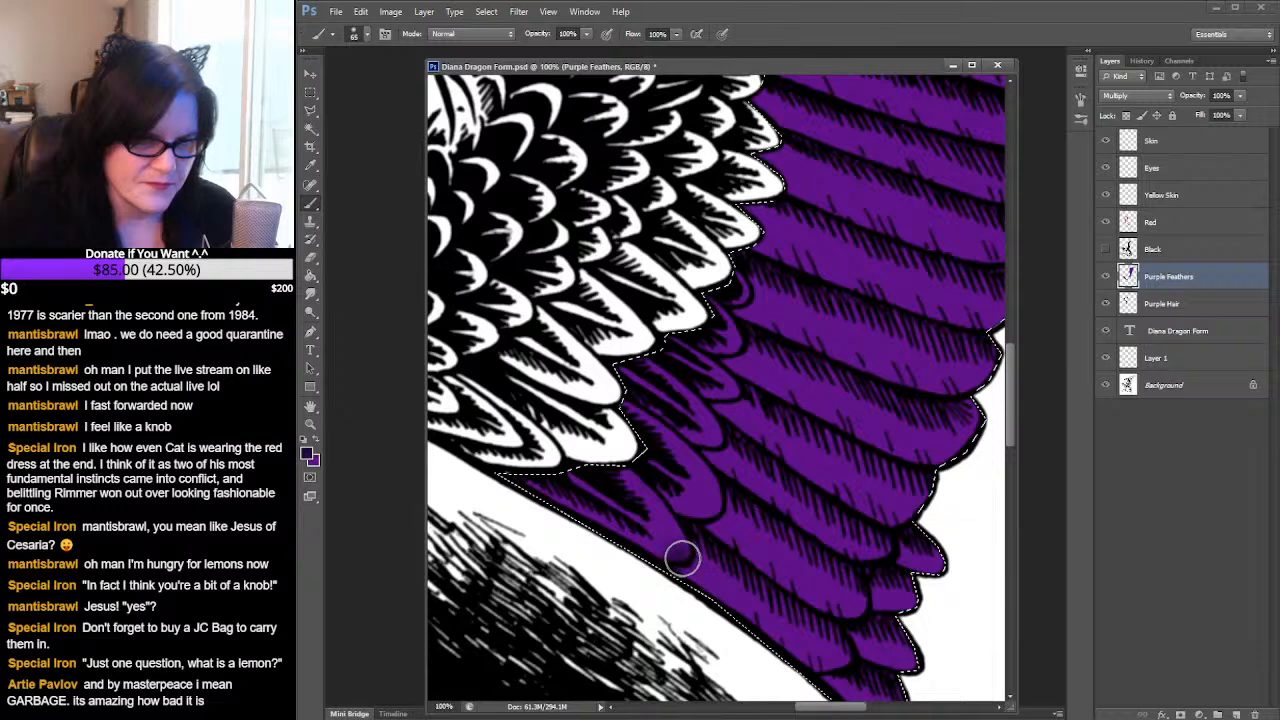
pyautogui.click(367, 34)
pyautogui.moveTo(454, 192); pyautogui.dragTo(458, 150)
pyautogui.click(414, 182)
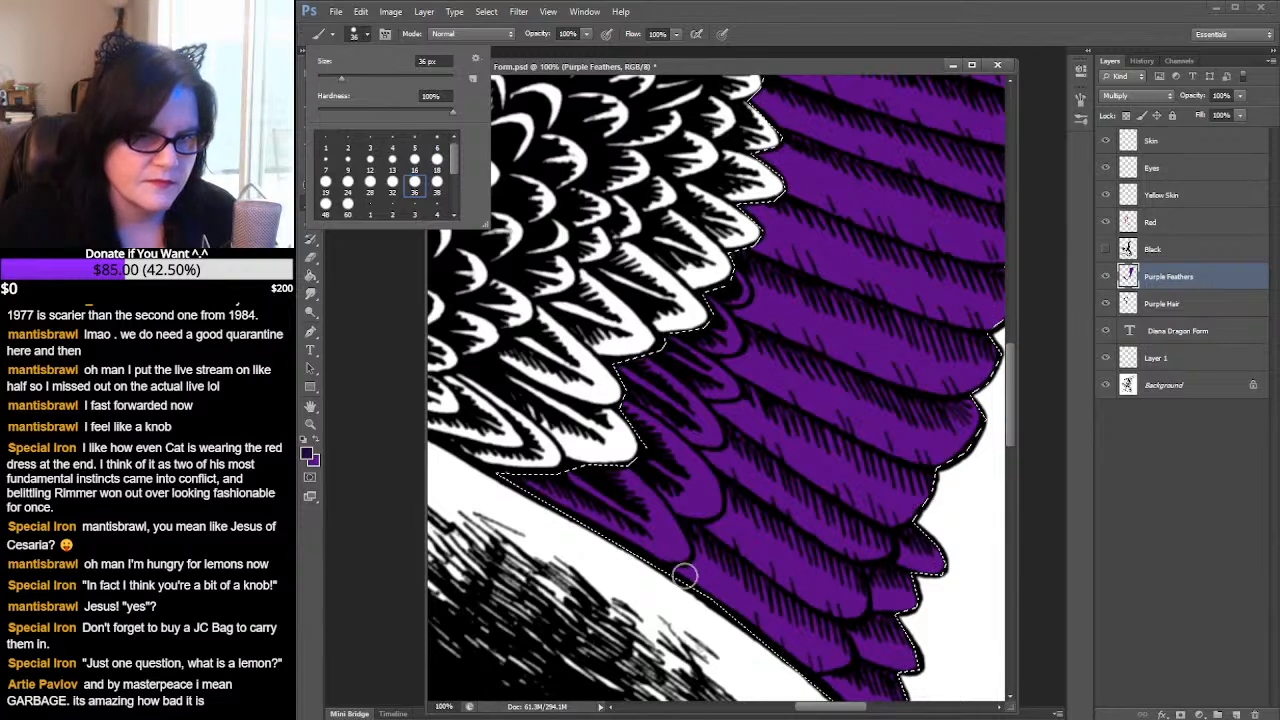
pyautogui.moveTo(677, 570)
pyautogui.mouseDown()
pyautogui.moveTo(689, 545)
pyautogui.moveTo(645, 482)
pyautogui.mouseUp()
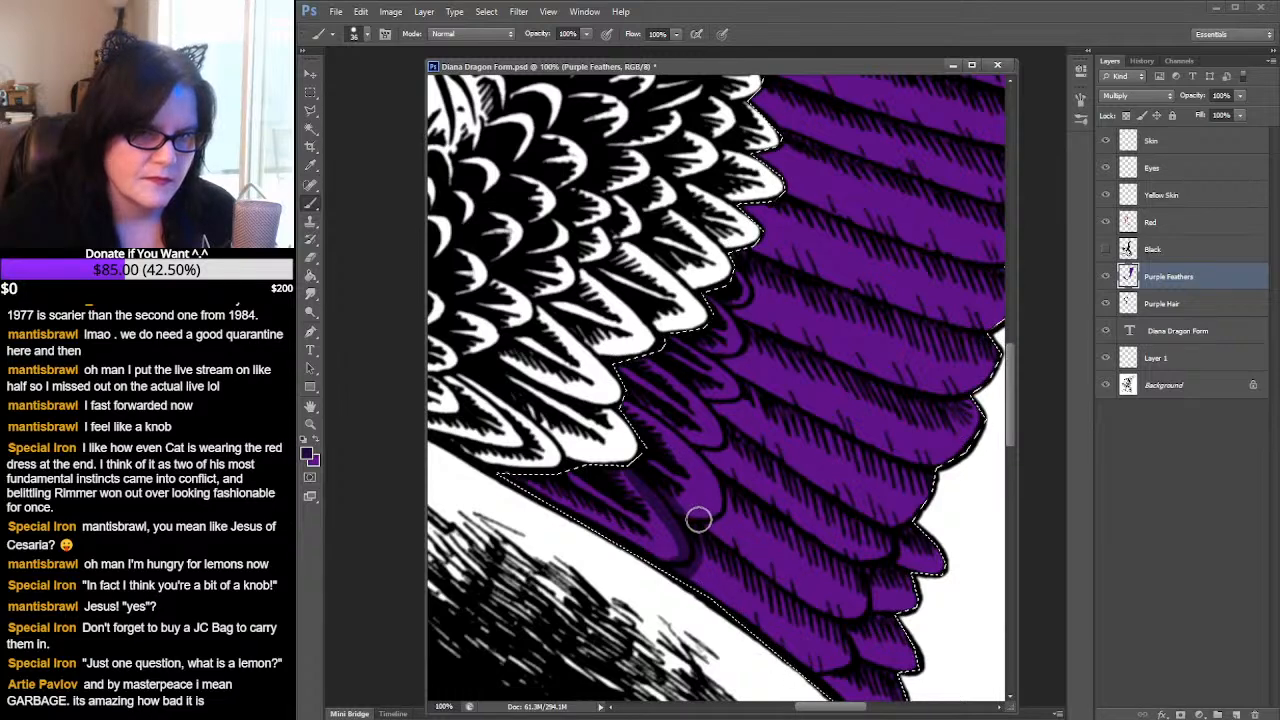
pyautogui.moveTo(710, 514)
pyautogui.mouseDown()
pyautogui.moveTo(714, 477)
pyautogui.moveTo(696, 440)
pyautogui.mouseUp()
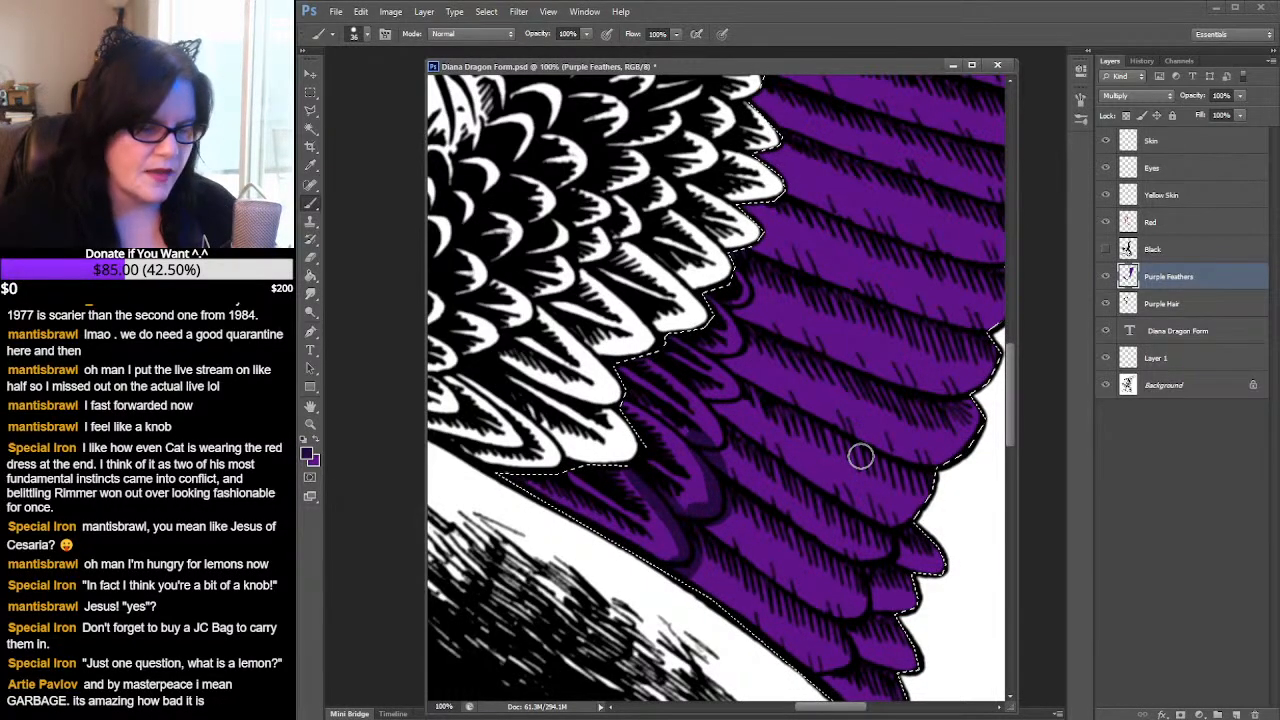
pyautogui.hotkey('ctrl', 'z')
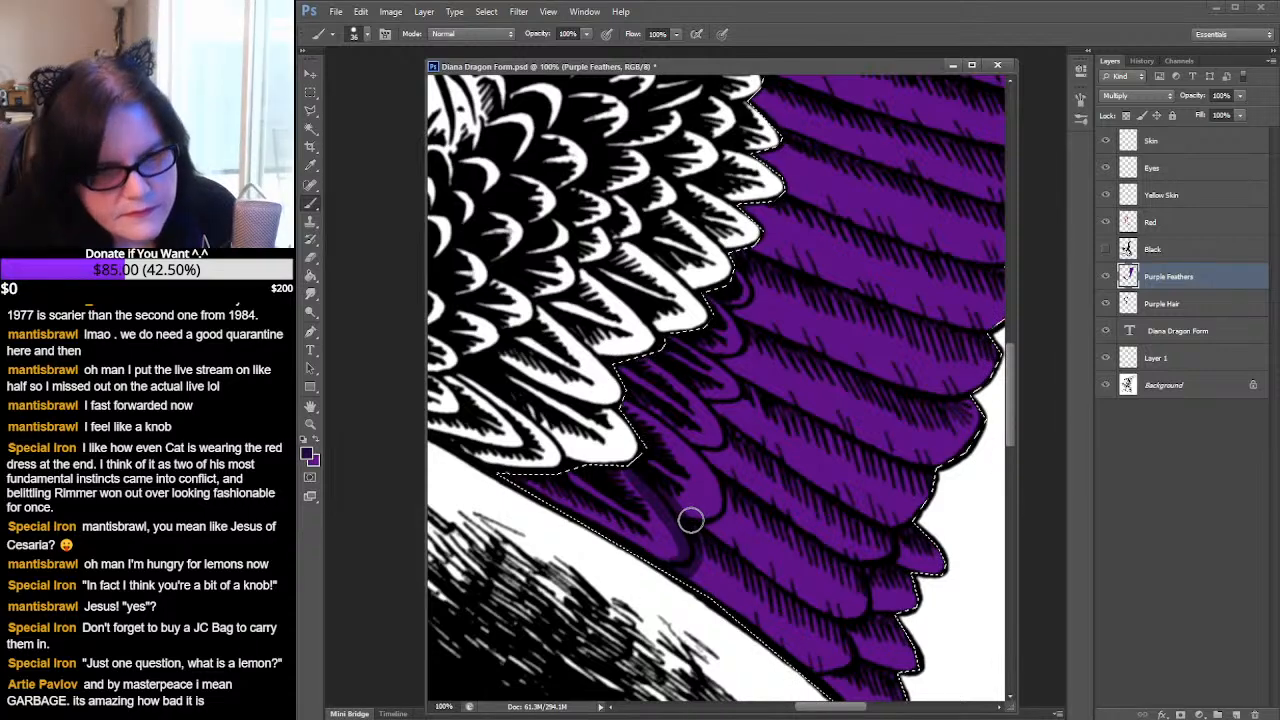
pyautogui.moveTo(713, 513)
pyautogui.mouseDown()
pyautogui.moveTo(710, 466)
pyautogui.moveTo(690, 449)
pyautogui.mouseUp()
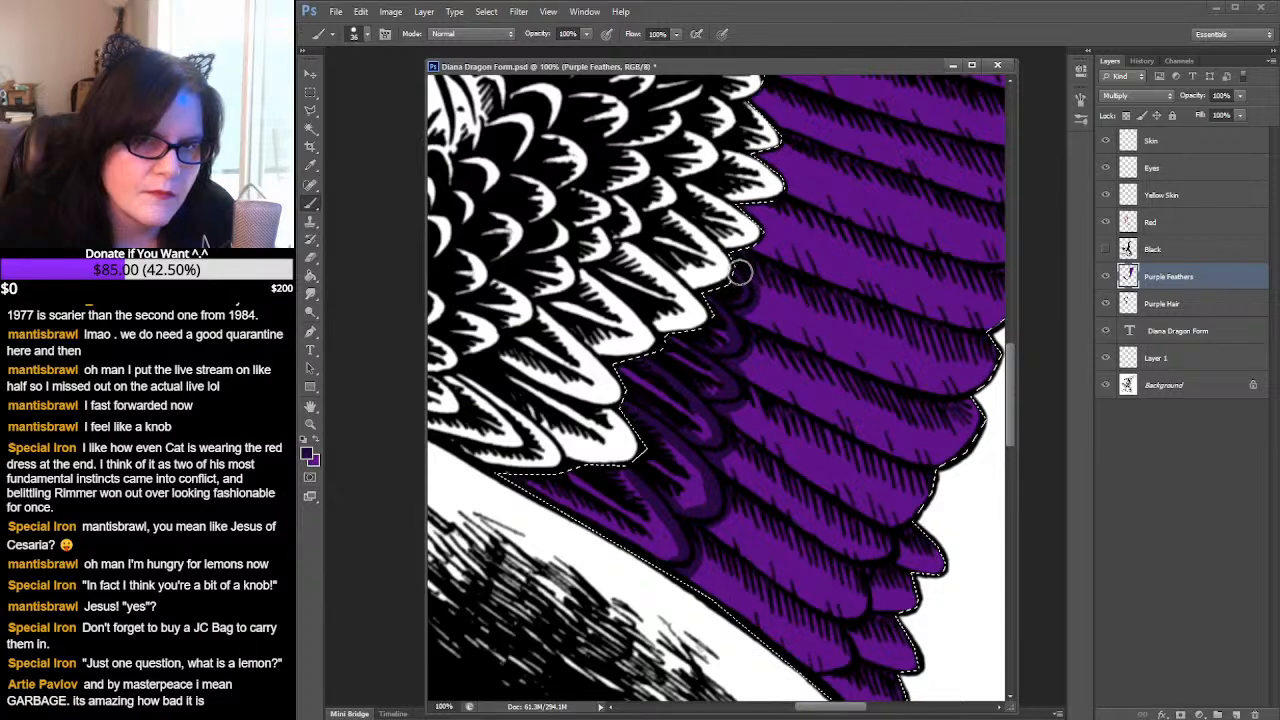
pyautogui.click(318, 442)
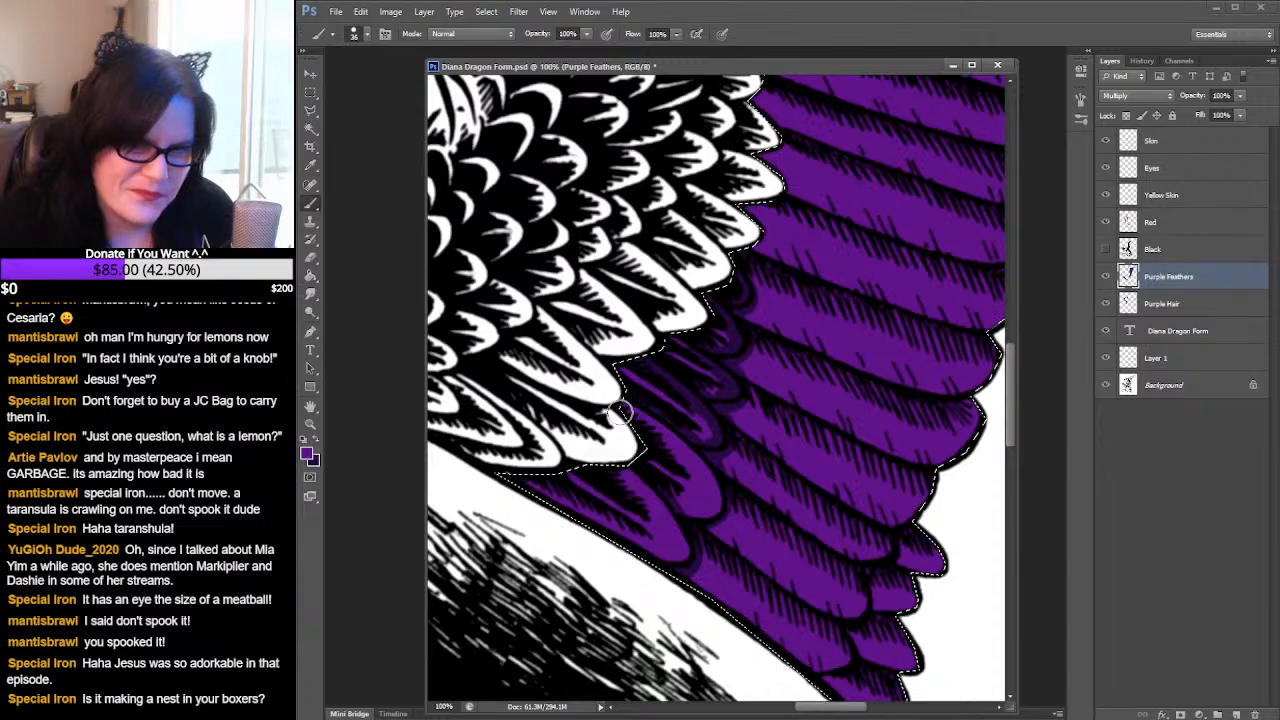
# - Clean up the lowest short feathers in lighter purple with the hard round 16 px brush, then touch up their shadows in dark purple at 38 px
pyautogui.click(366, 34)
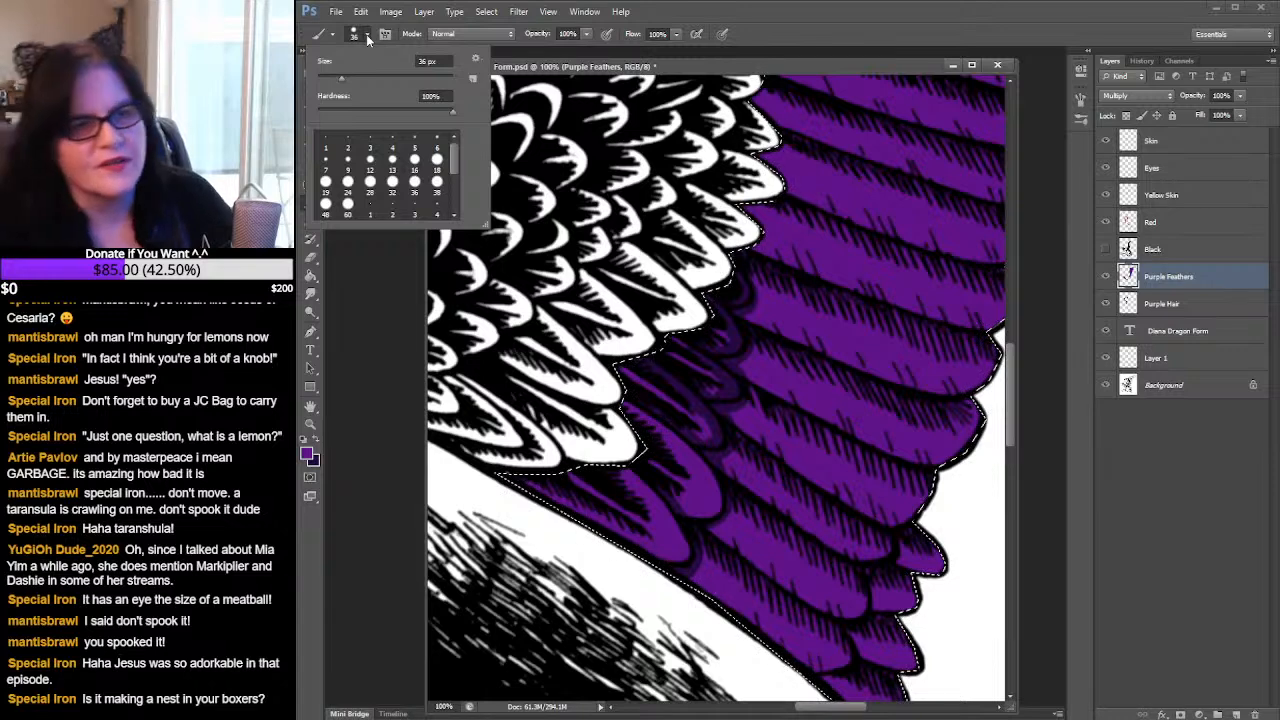
pyautogui.click(414, 158)
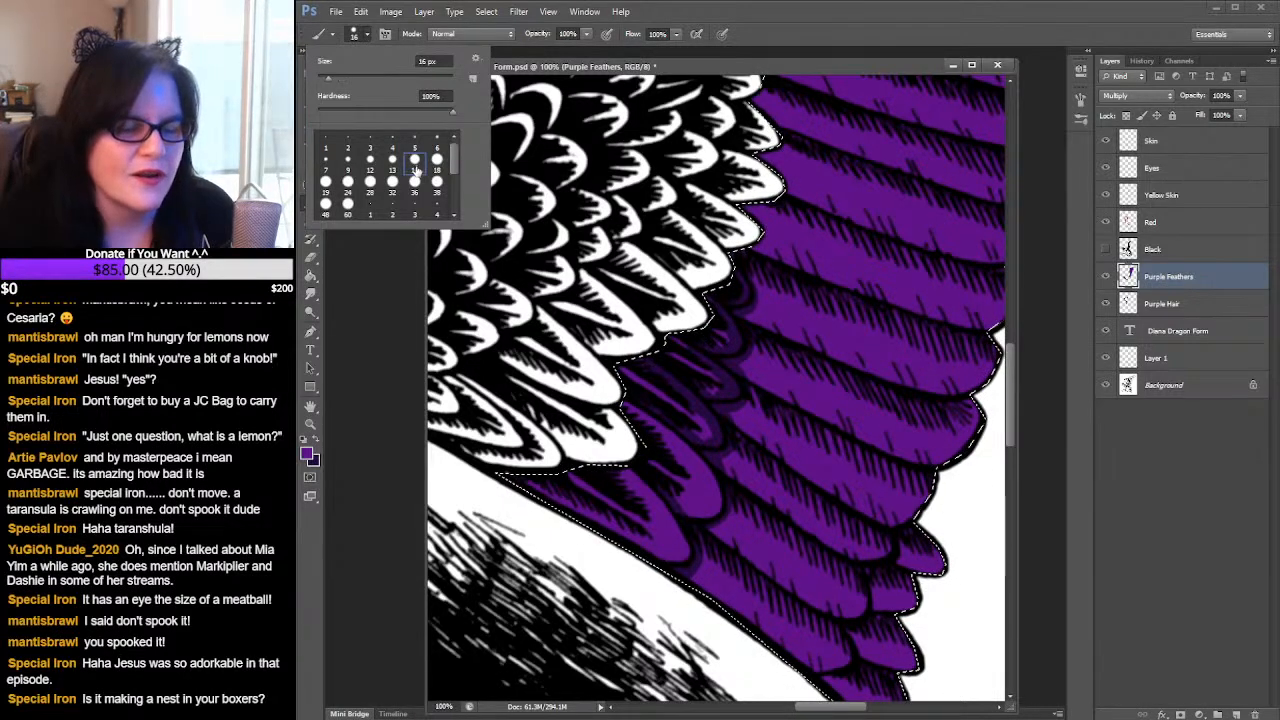
pyautogui.click(707, 433)
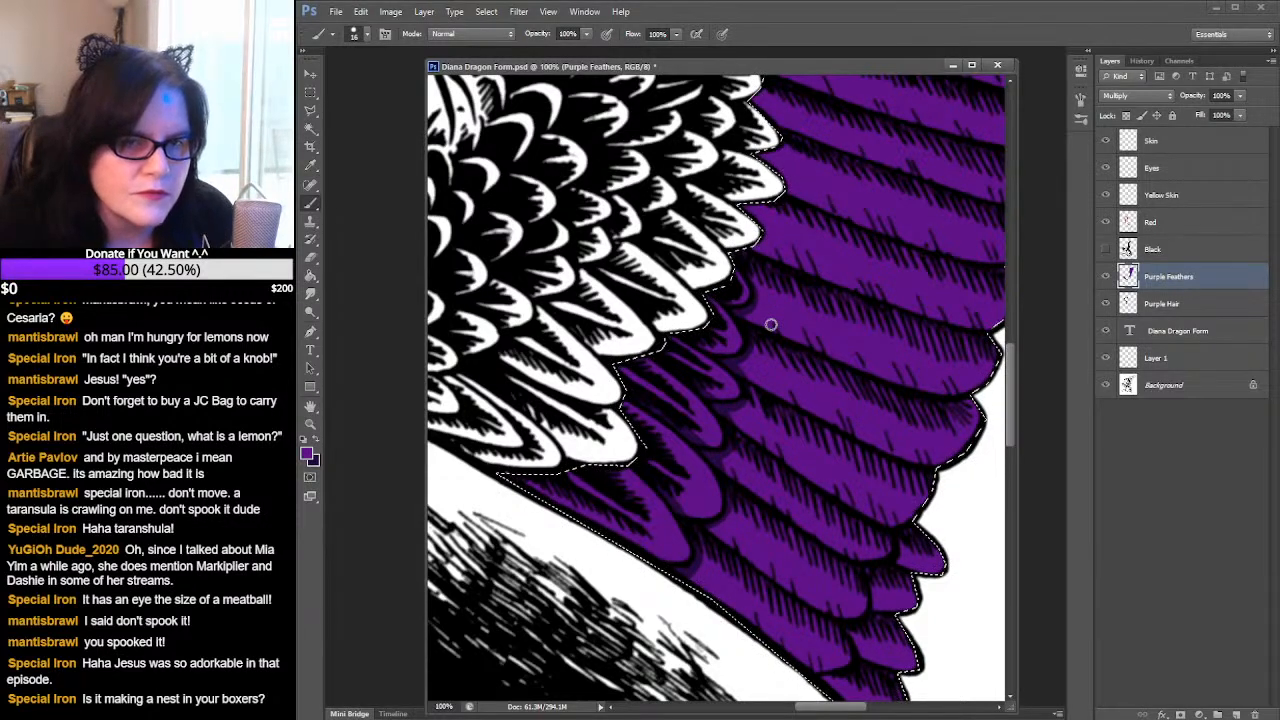
pyautogui.click(317, 443)
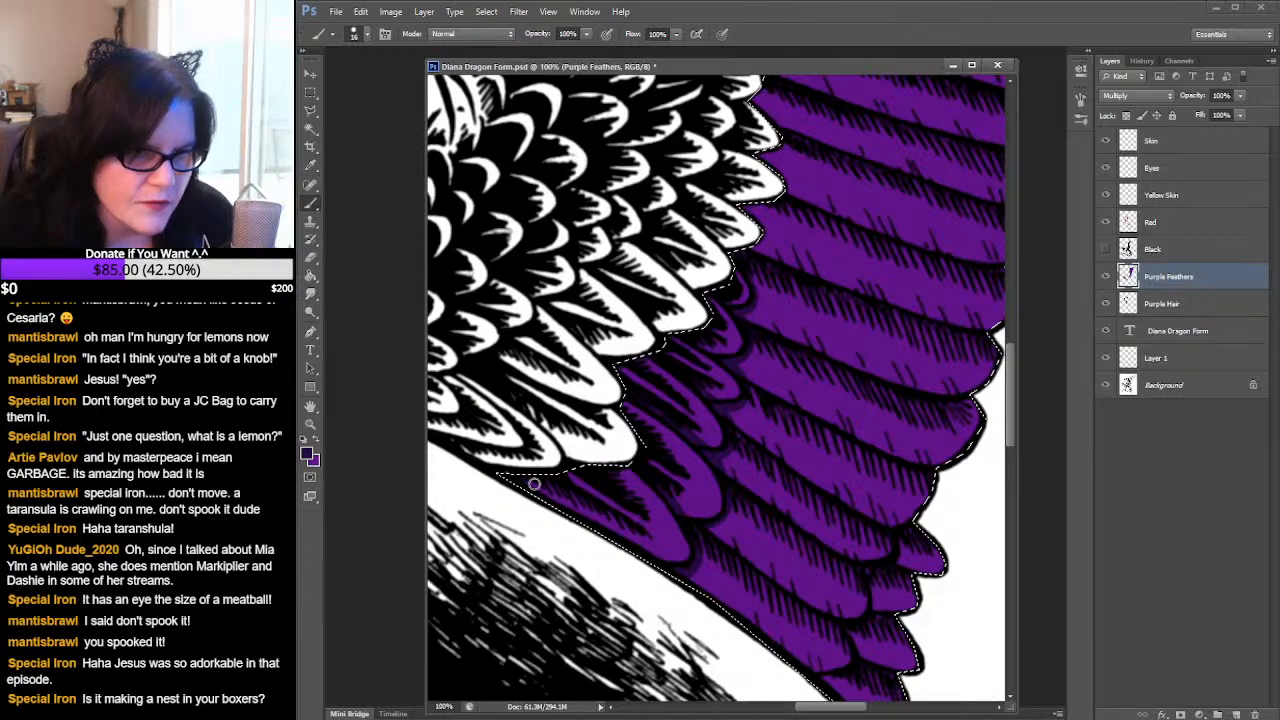
pyautogui.click(366, 38)
pyautogui.click(437, 184)
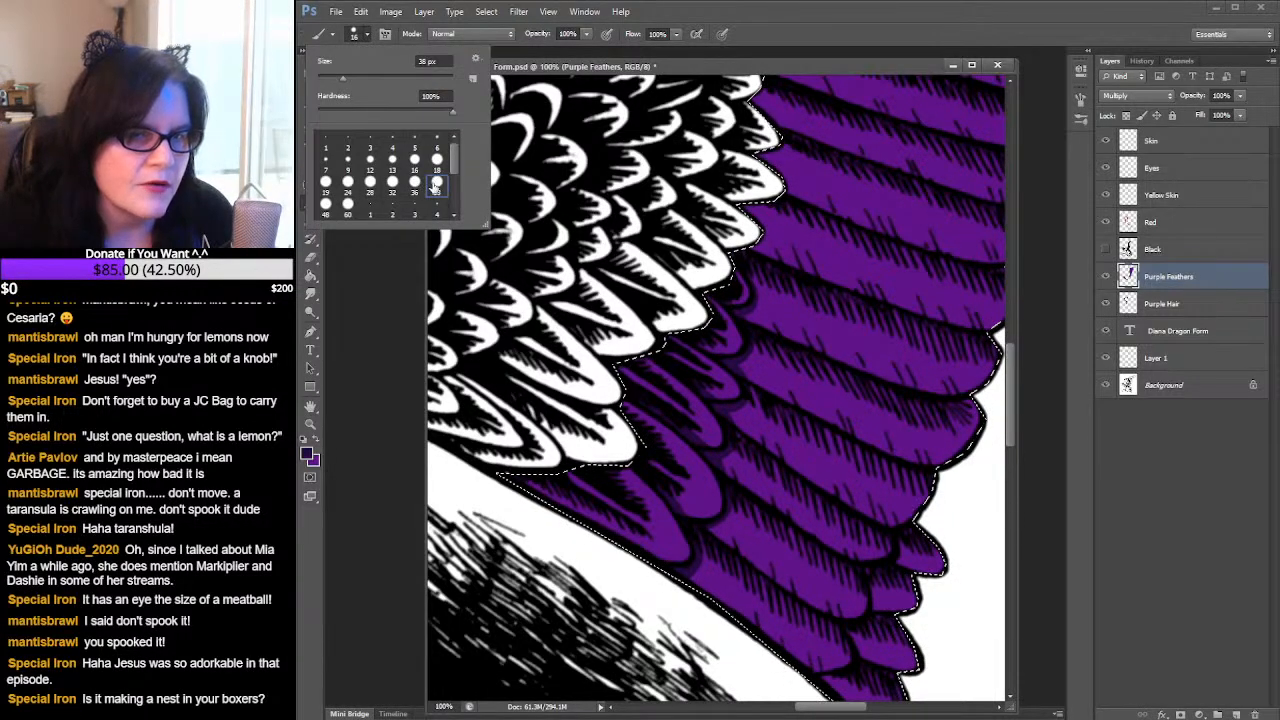
pyautogui.click(502, 468)
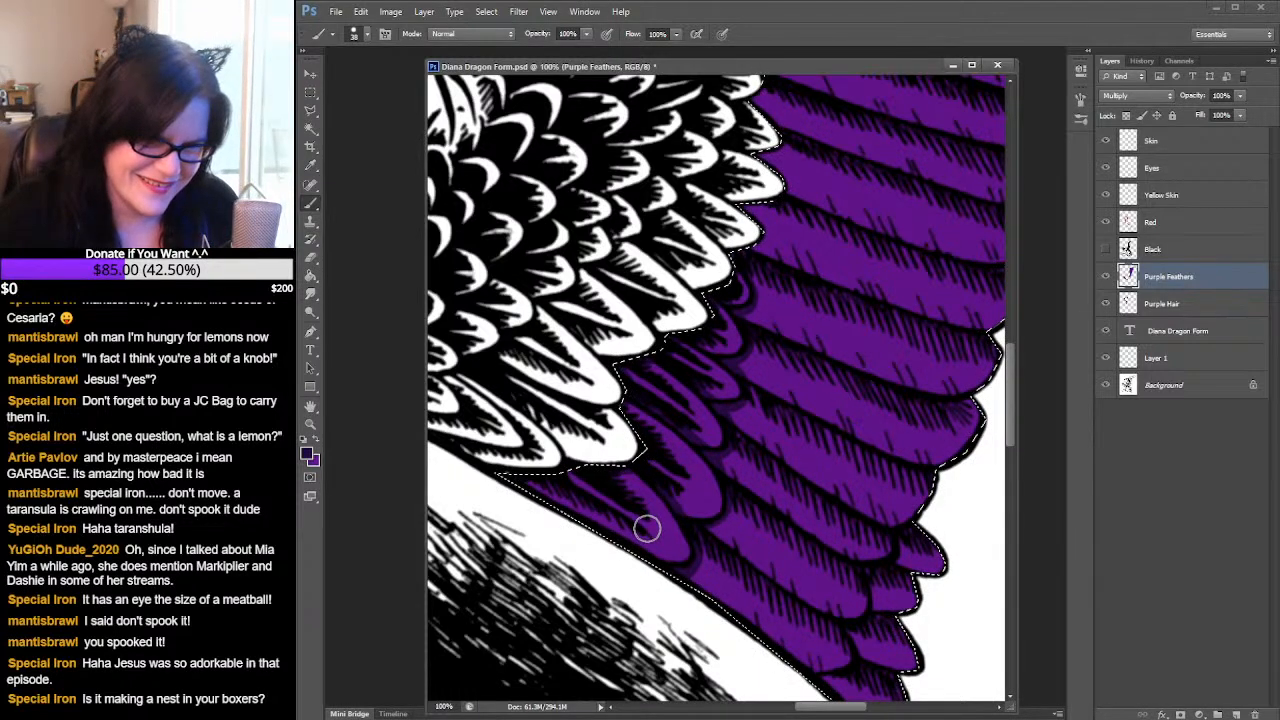
# - Shade the bases and centres of the raised wing's lowest short feathers in dark purple with the soft round 65 px brush
pyautogui.click(366, 35)
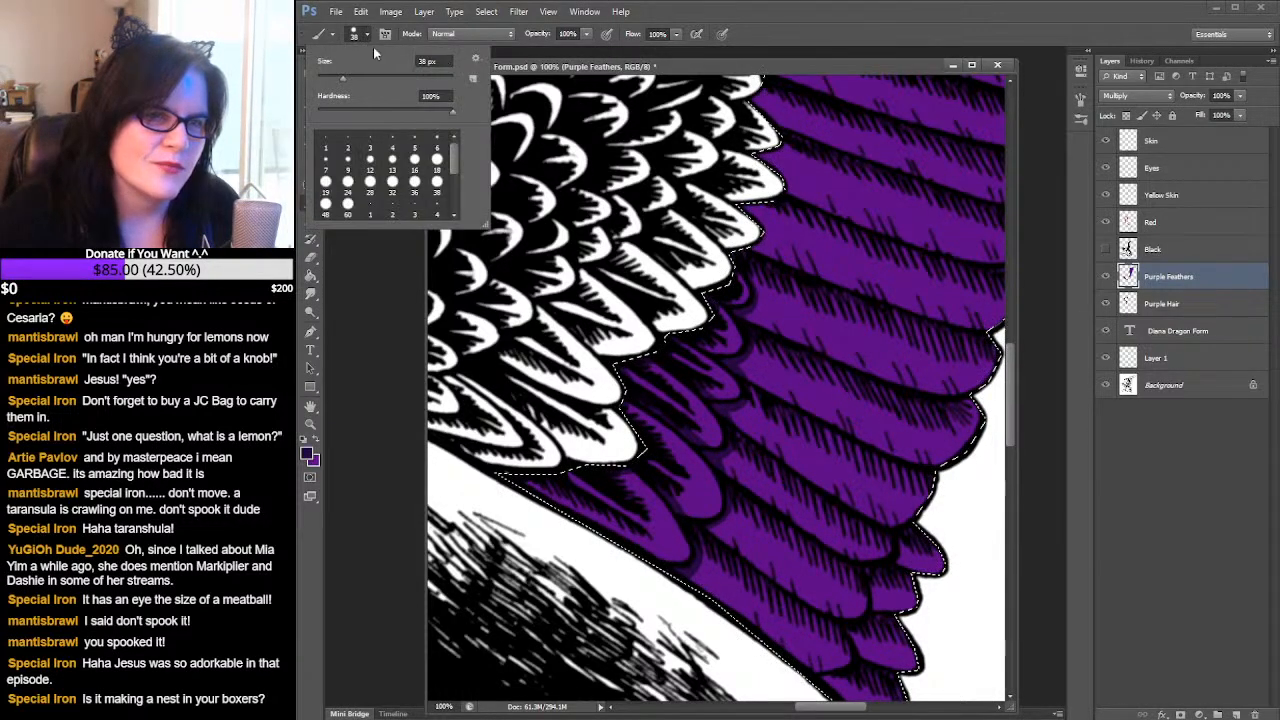
pyautogui.moveTo(455, 163); pyautogui.dragTo(463, 213)
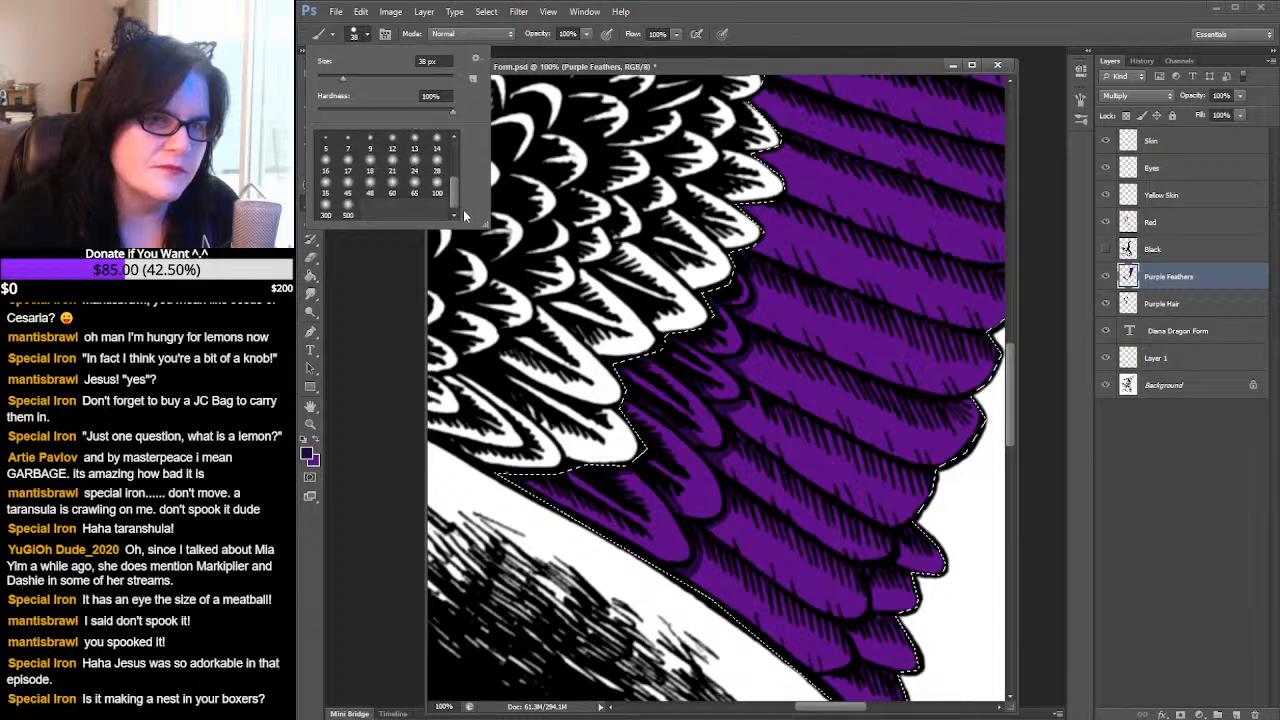
pyautogui.click(392, 192)
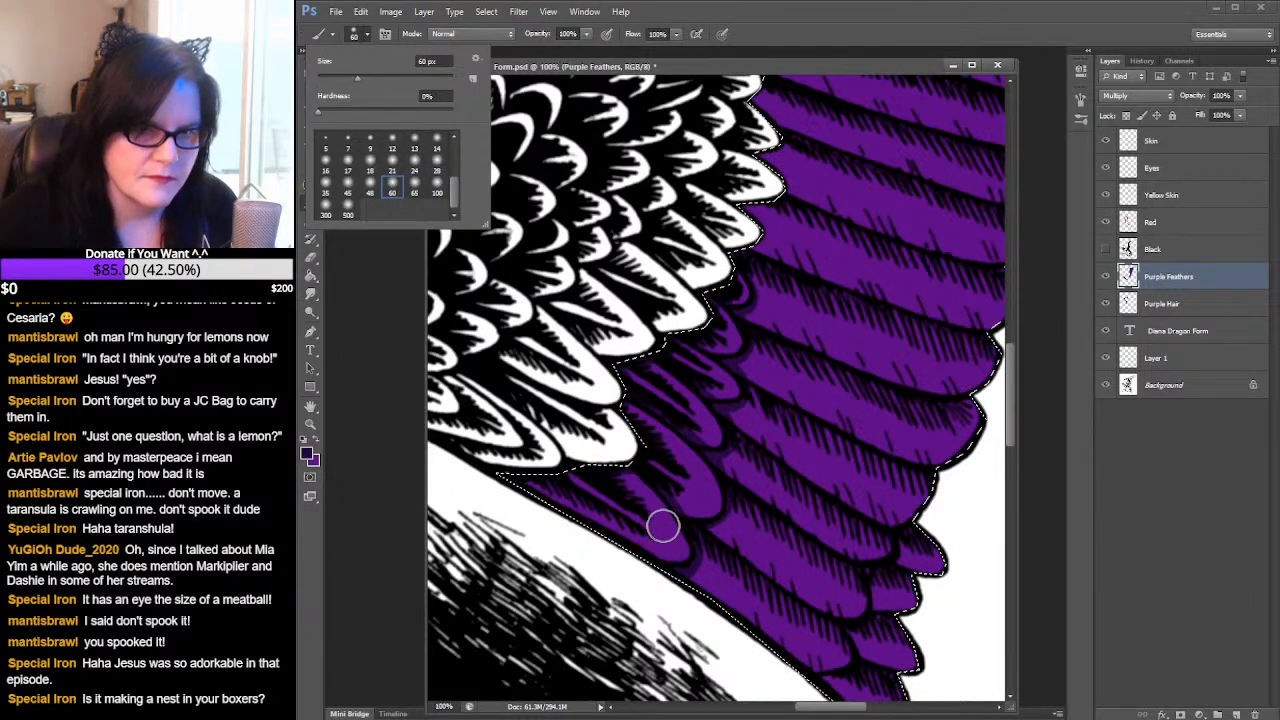
pyautogui.press('.')
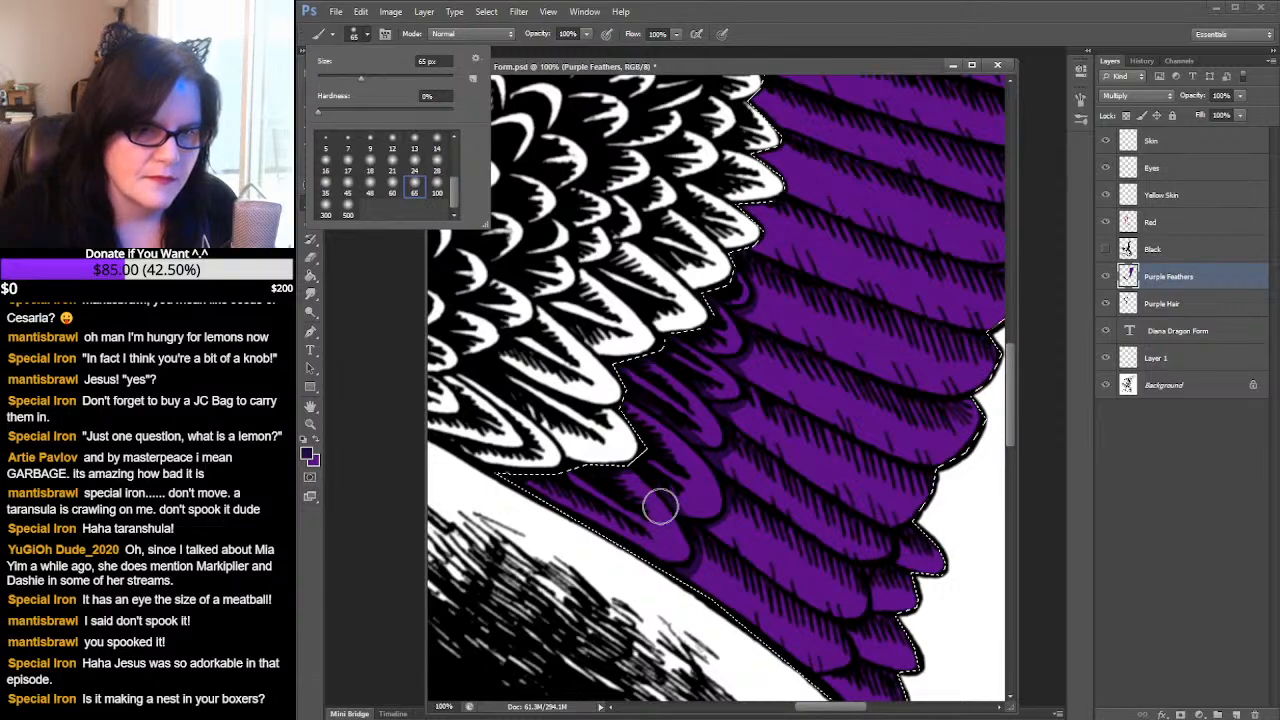
pyautogui.moveTo(657, 528)
pyautogui.mouseDown()
pyautogui.moveTo(553, 467)
pyautogui.moveTo(562, 484)
pyautogui.mouseUp()
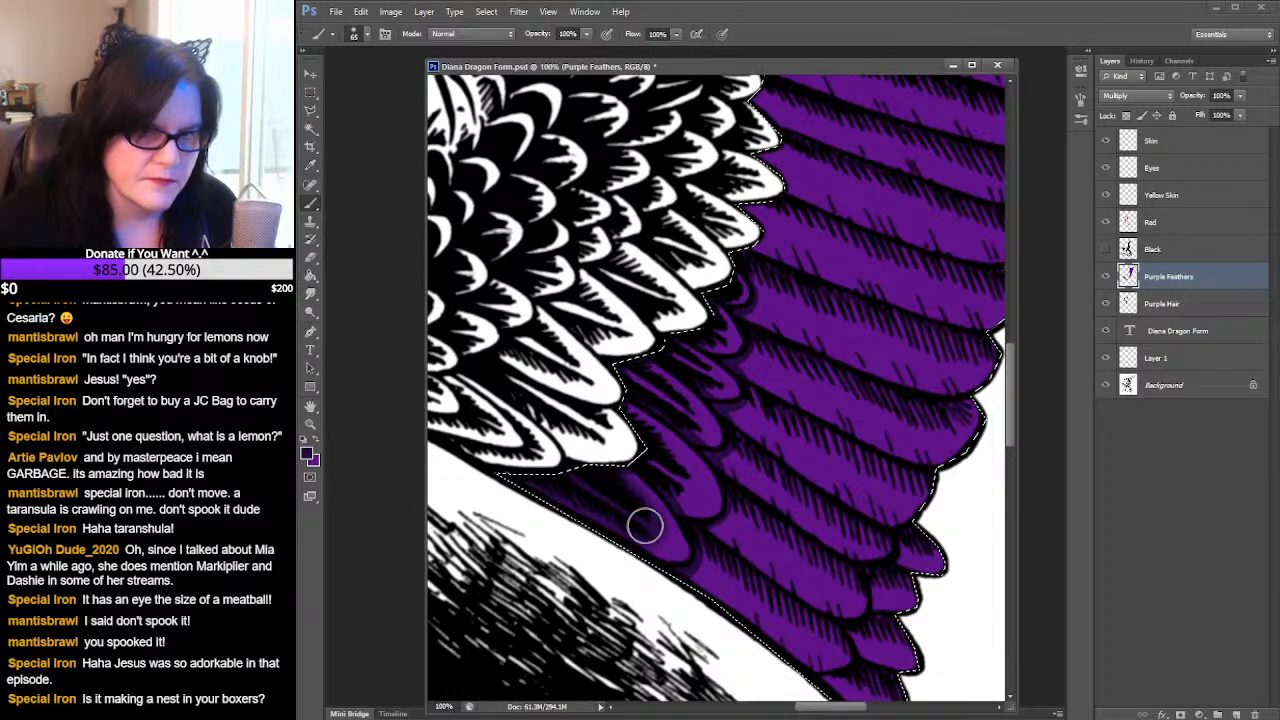
pyautogui.moveTo(645, 526)
pyautogui.mouseDown()
pyautogui.moveTo(658, 537)
pyautogui.moveTo(706, 466)
pyautogui.moveTo(689, 489)
pyautogui.moveTo(647, 466)
pyautogui.moveTo(683, 491)
pyautogui.moveTo(658, 447)
pyautogui.mouseUp()
pyautogui.moveTo(609, 406)
pyautogui.mouseDown()
pyautogui.moveTo(646, 404)
pyautogui.moveTo(712, 438)
pyautogui.moveTo(617, 358)
pyautogui.moveTo(733, 376)
pyautogui.moveTo(721, 392)
pyautogui.moveTo(656, 350)
pyautogui.moveTo(682, 366)
pyautogui.moveTo(770, 349)
pyautogui.moveTo(722, 335)
pyautogui.mouseUp()
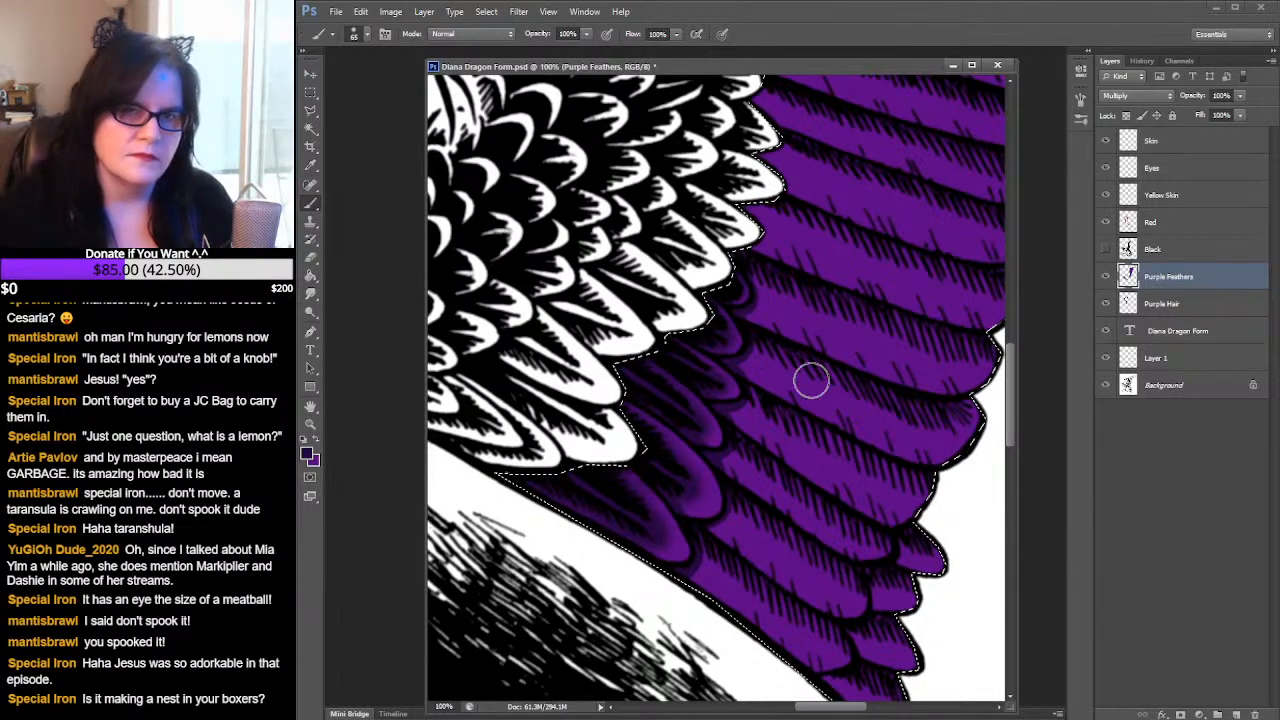
# - Paint a dark purple shadow along the lower edge of the raised wing's uppermost long feather with the hard round 38 px brush
pyautogui.moveTo(883, 306); pyautogui.dragTo(808, 438)
pyautogui.moveTo(812, 256); pyautogui.dragTo(776, 468)
pyautogui.moveTo(804, 248); pyautogui.dragTo(758, 474)
pyautogui.moveTo(845, 240); pyautogui.dragTo(723, 549)
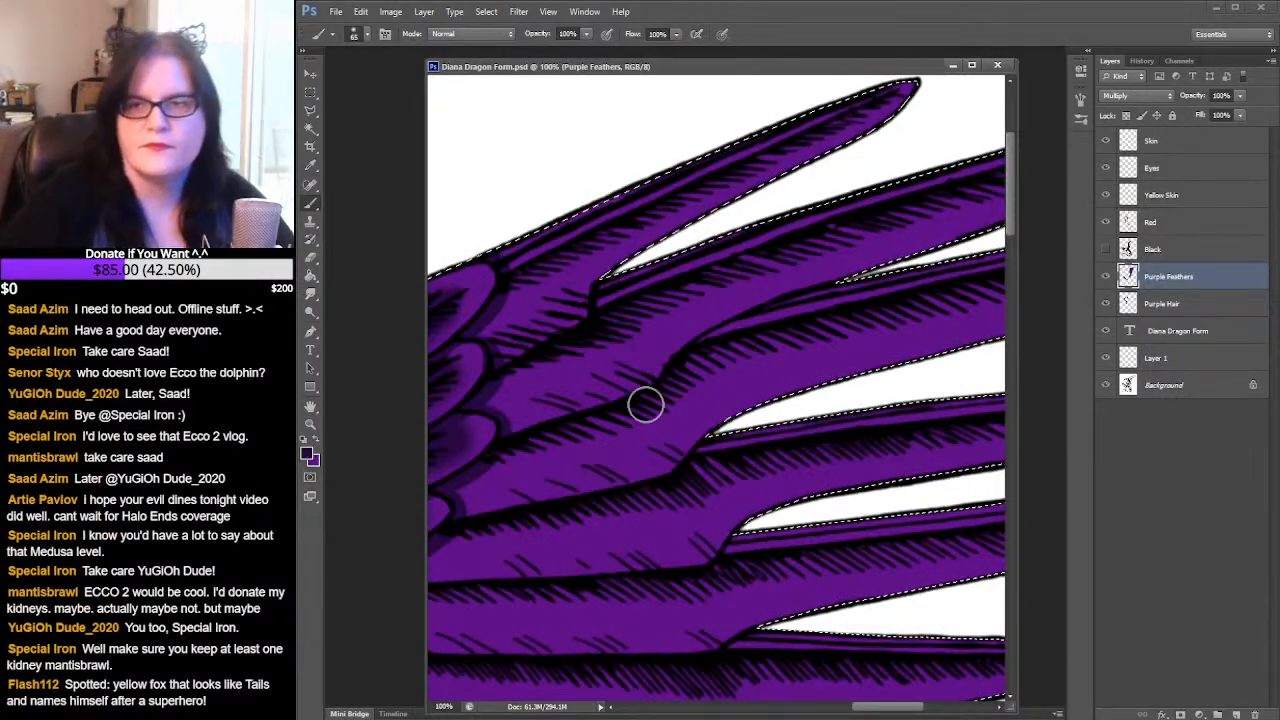
pyautogui.hotkey('alt', 'Tab')
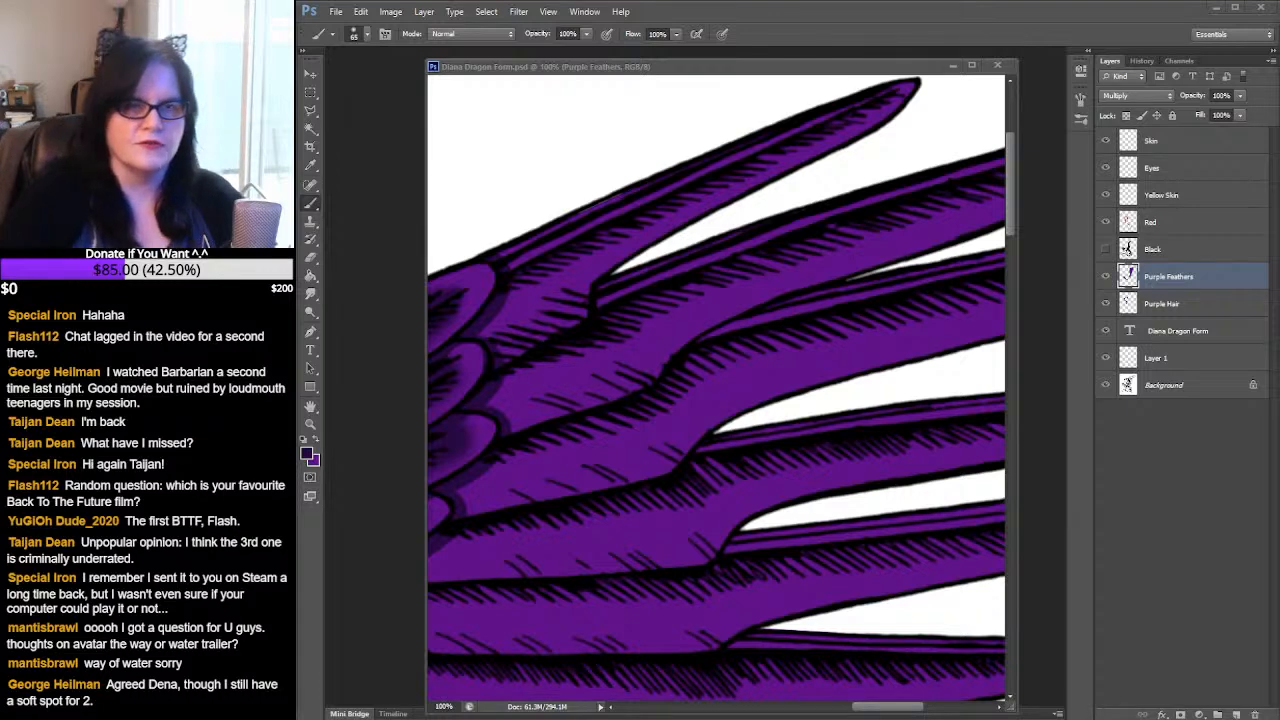
pyautogui.click(1011, 215)
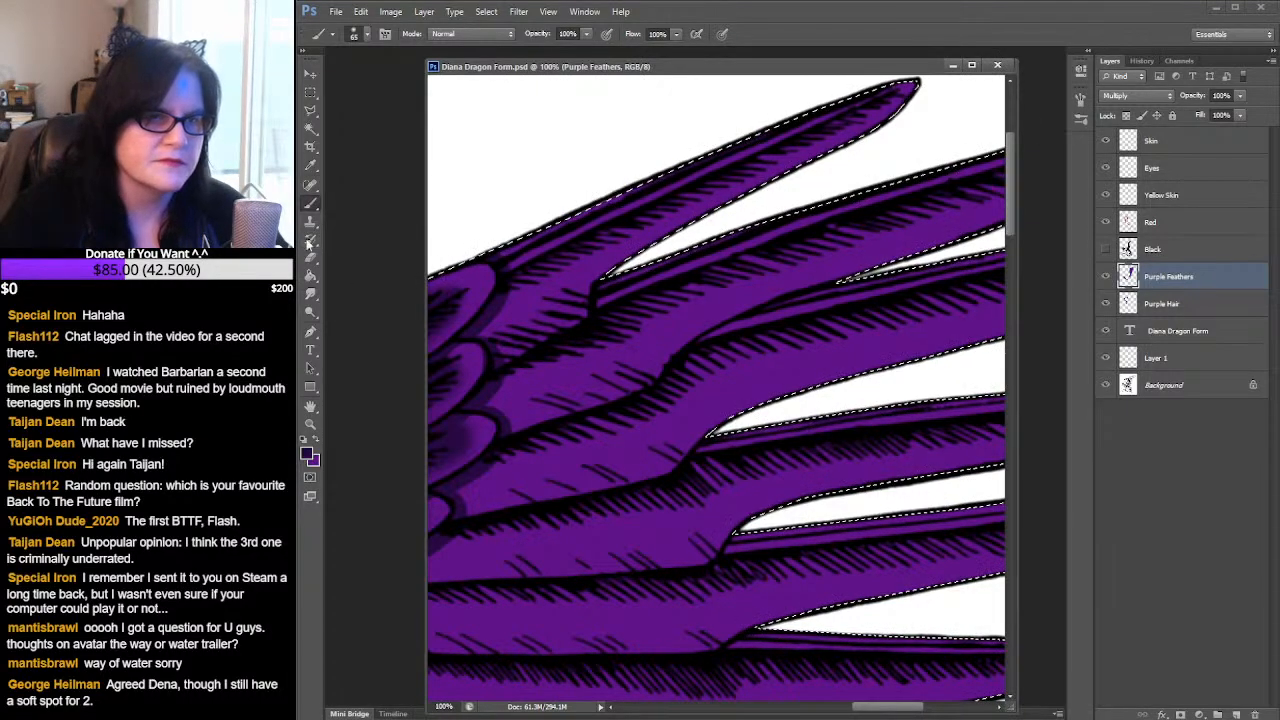
pyautogui.click(366, 34)
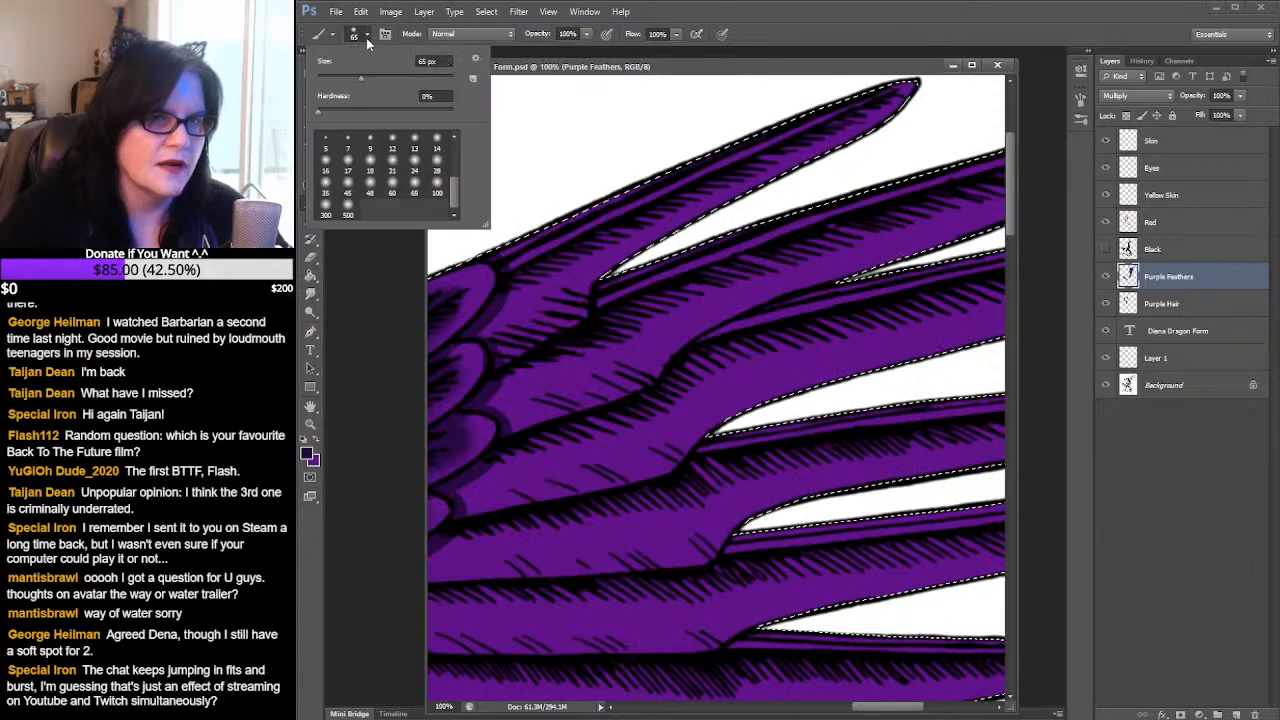
pyautogui.moveTo(455, 191); pyautogui.dragTo(455, 160)
pyautogui.click(436, 180)
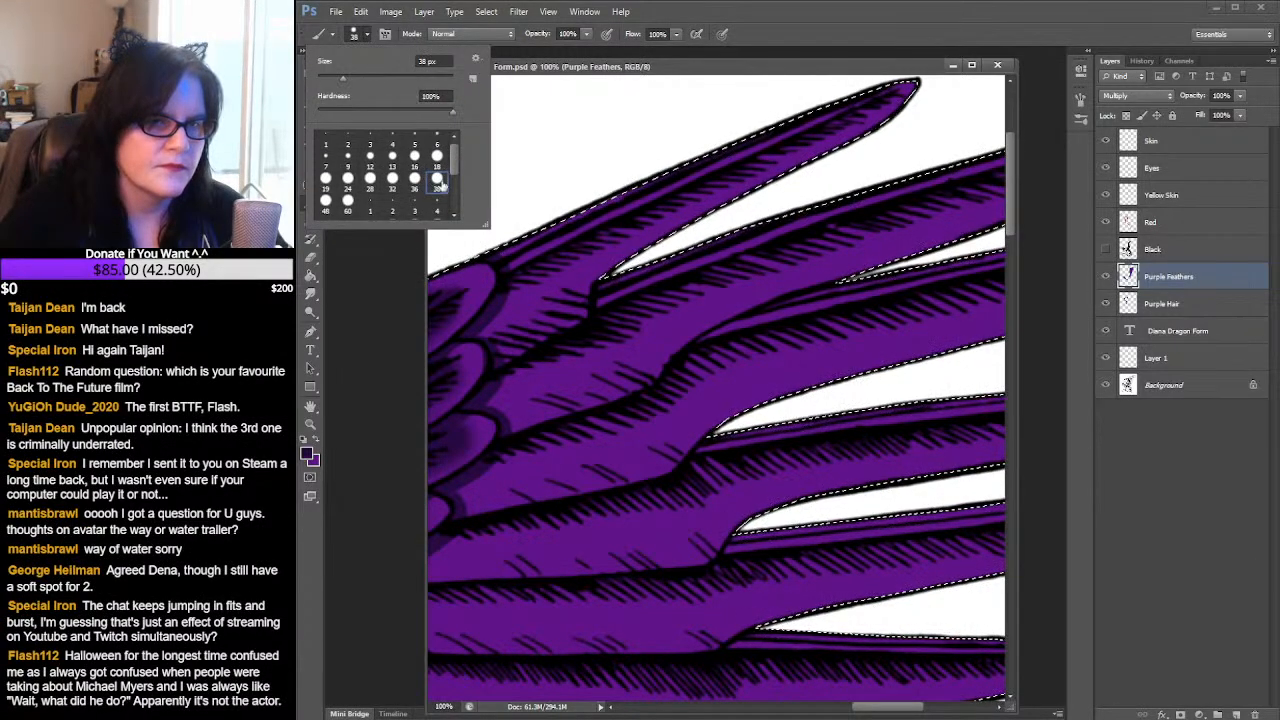
pyautogui.click(506, 366)
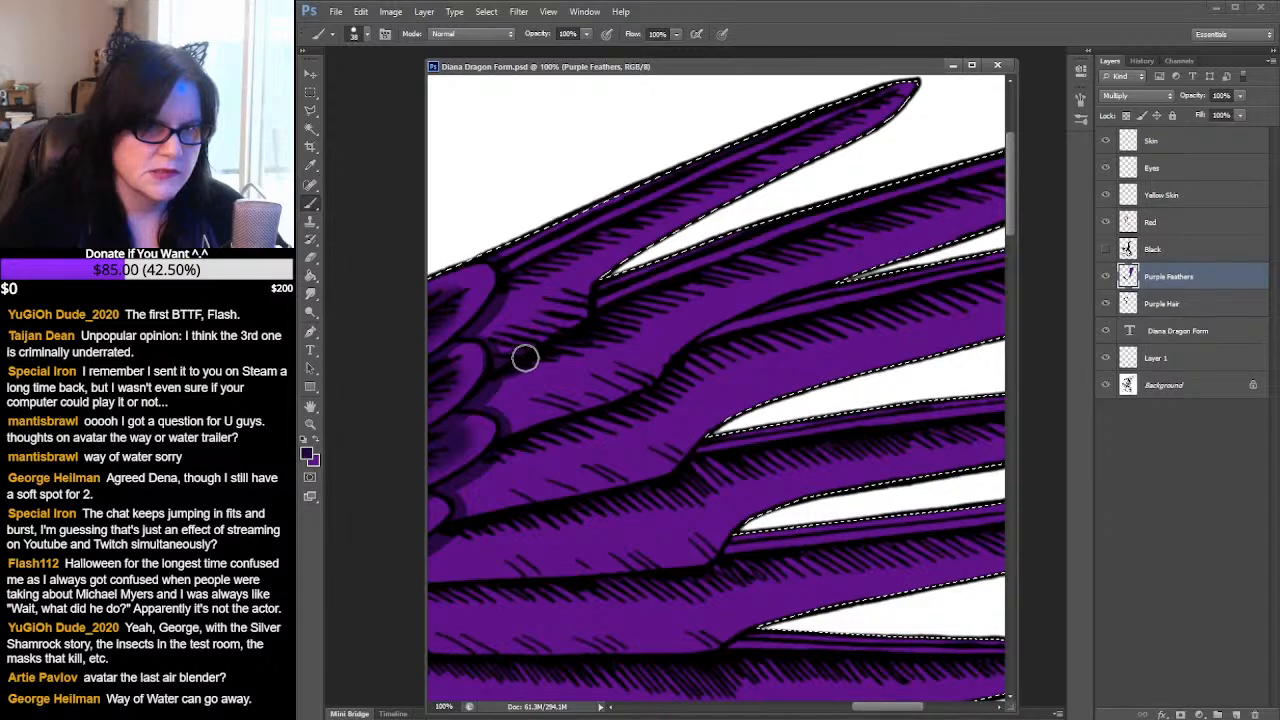
pyautogui.moveTo(531, 355); pyautogui.dragTo(587, 319)
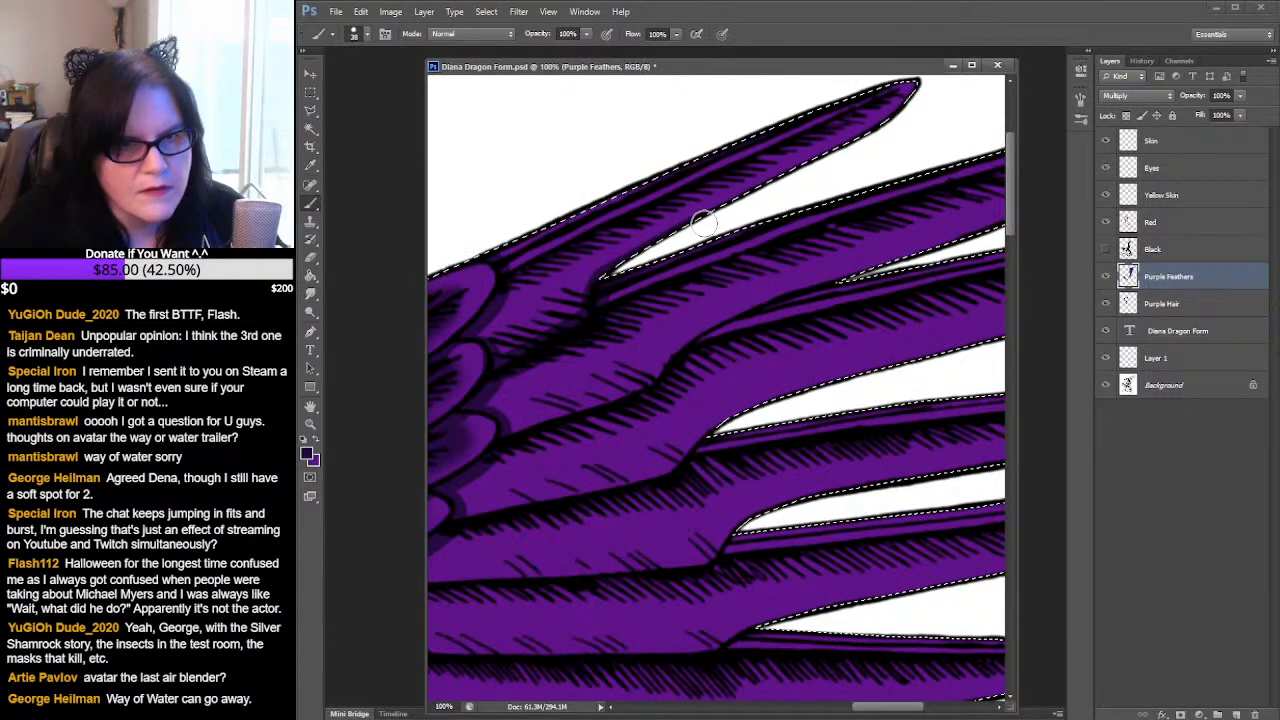
# - Clean up the shadow at the uppermost long feather's base in lighter purple with the hard round 28 px brush
pyautogui.click(320, 443)
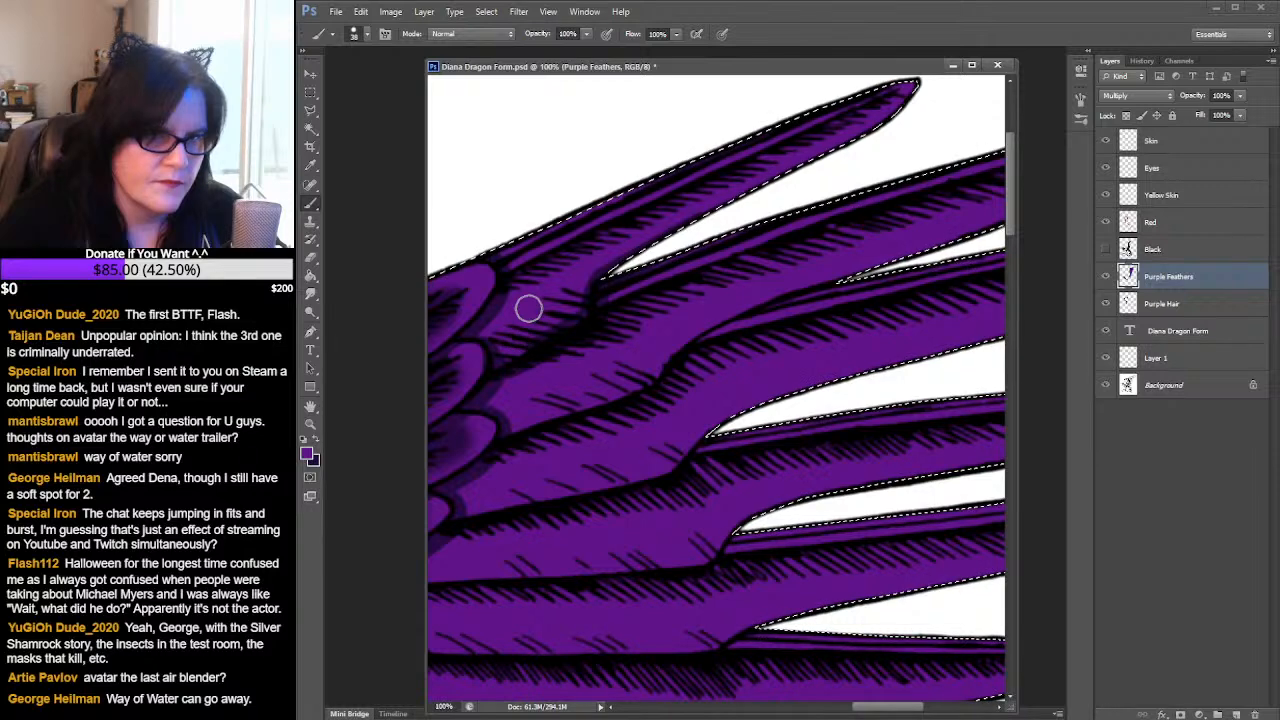
pyautogui.click(365, 34)
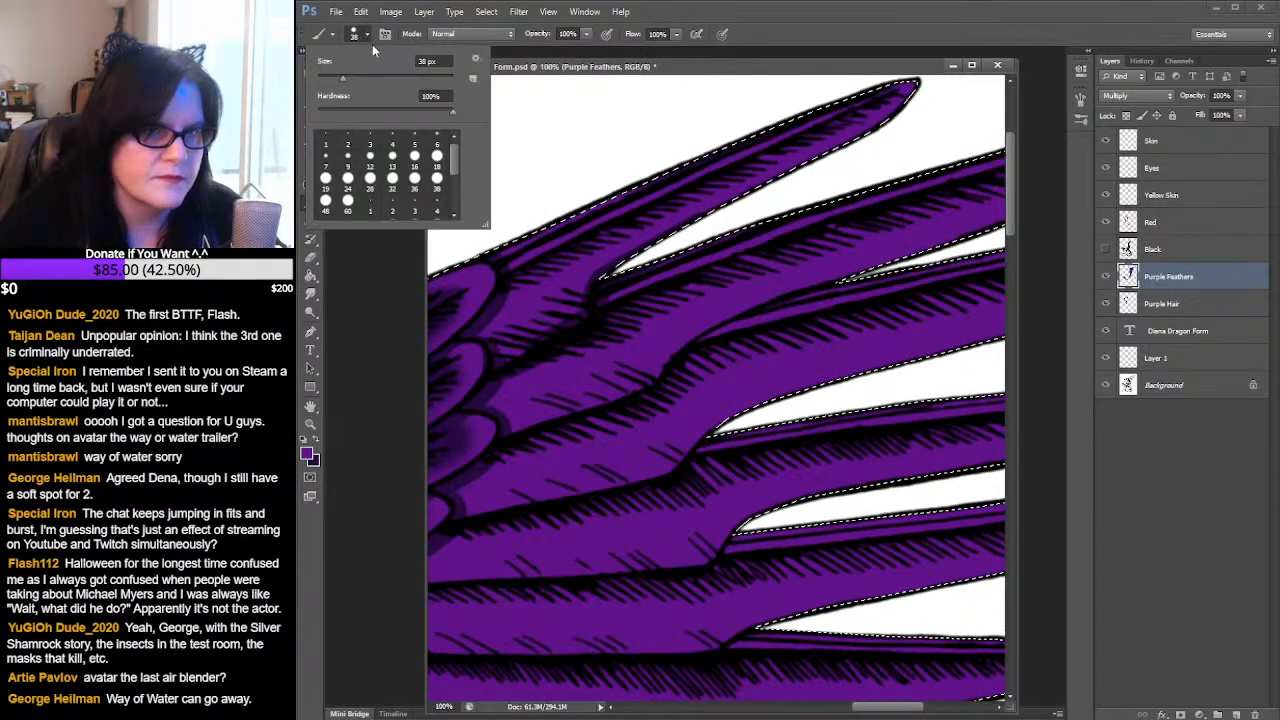
pyautogui.click(513, 357)
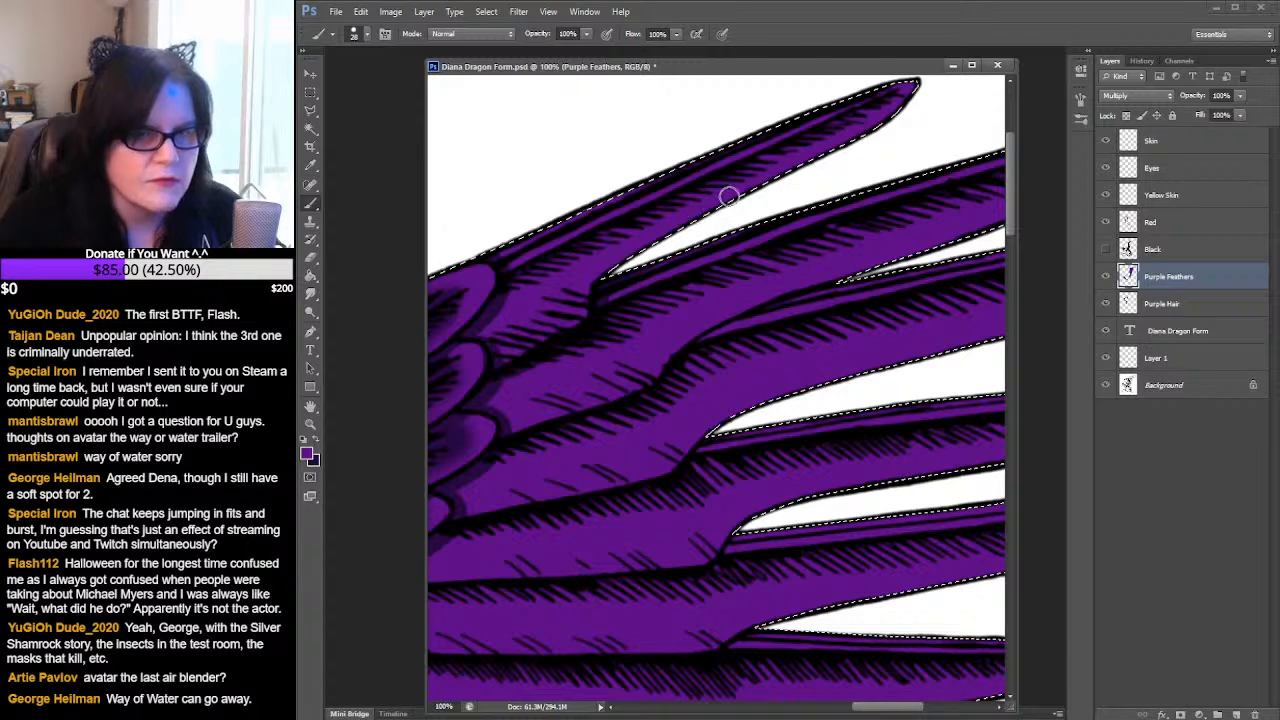
# - Paint a dark purple shadow beneath the raised wing's second long feather from base to tip with the hard round 24 px brush
pyautogui.moveTo(884, 396); pyautogui.dragTo(864, 370)
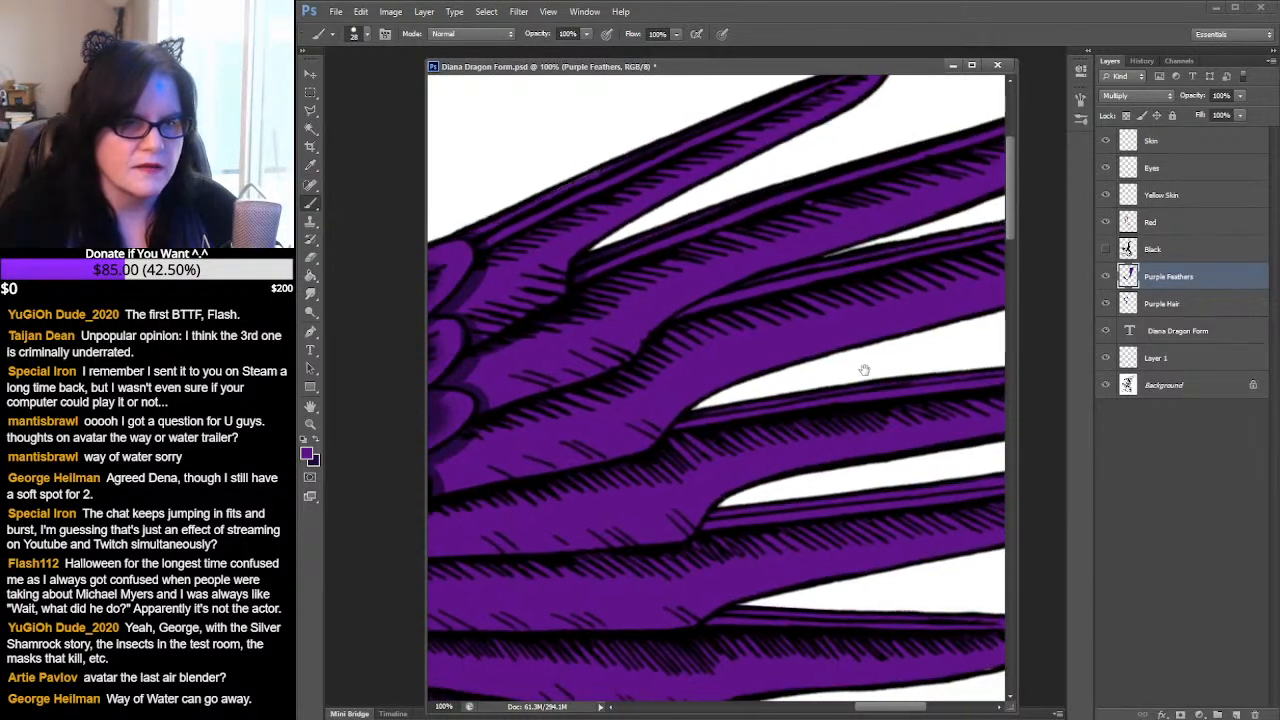
pyautogui.click(316, 440)
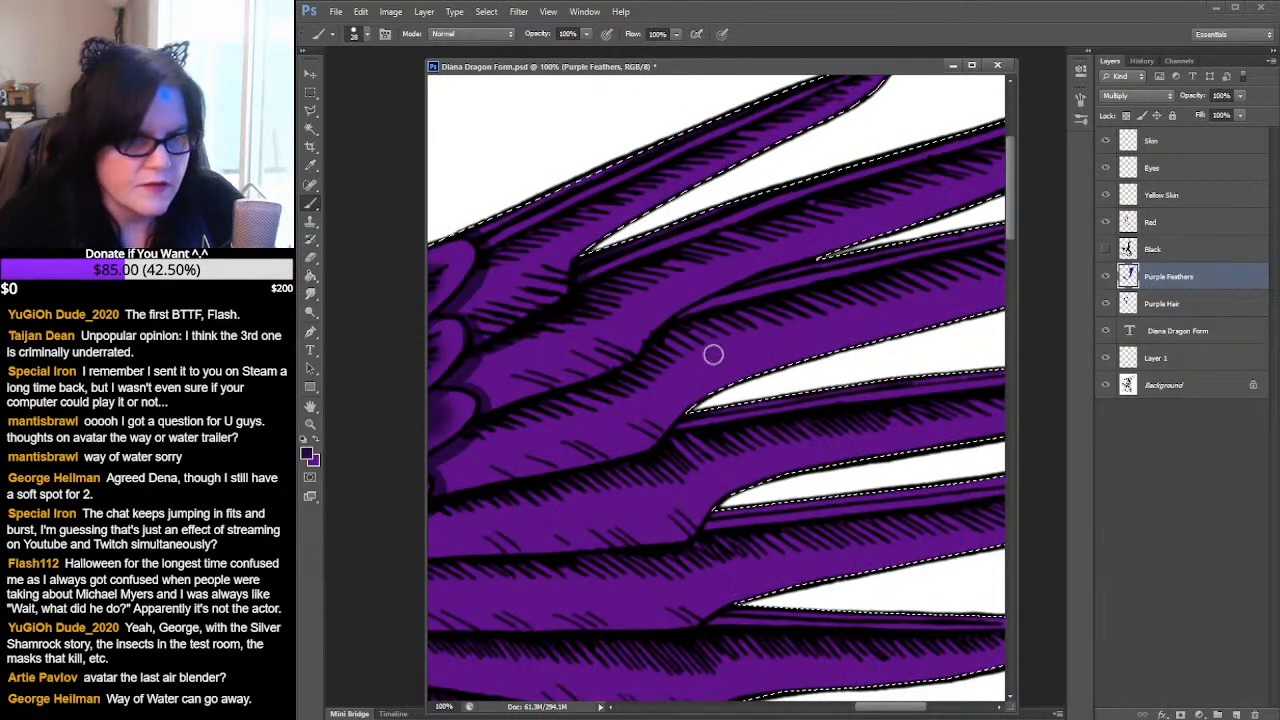
pyautogui.scroll(-1, 1013, 223)
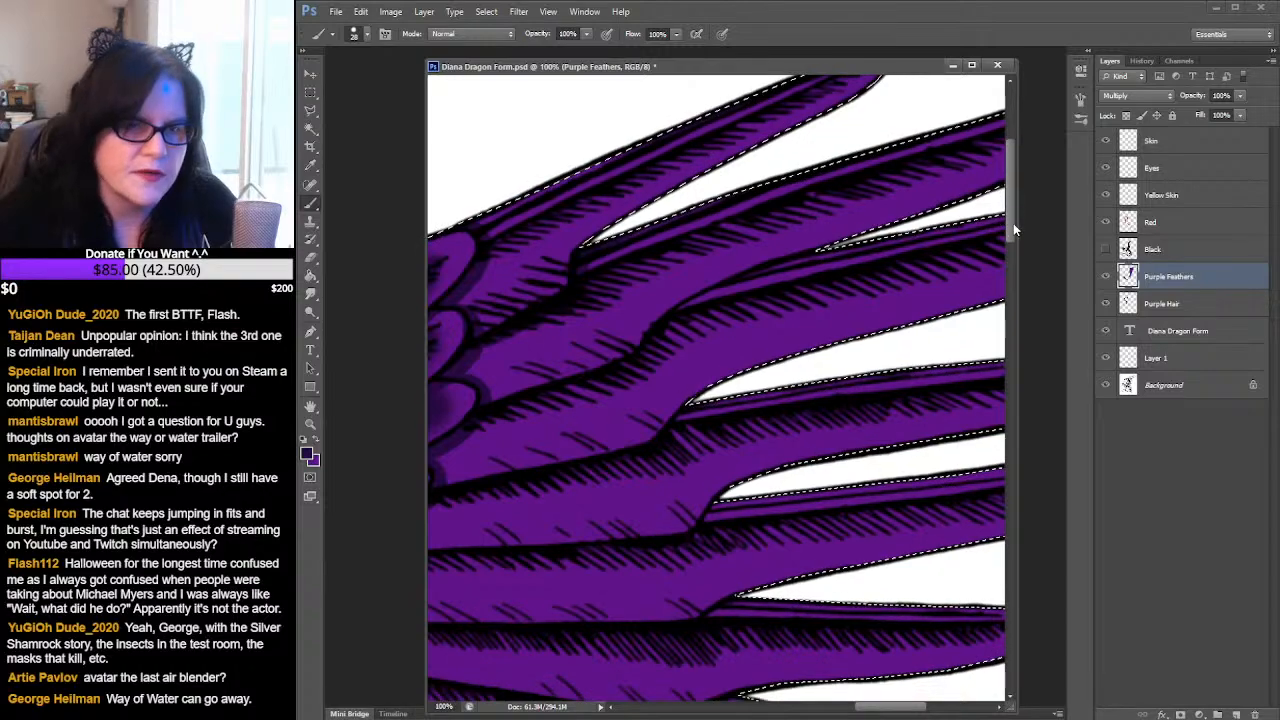
pyautogui.moveTo(1014, 225); pyautogui.dragTo(1015, 233)
pyautogui.moveTo(903, 291); pyautogui.dragTo(940, 340)
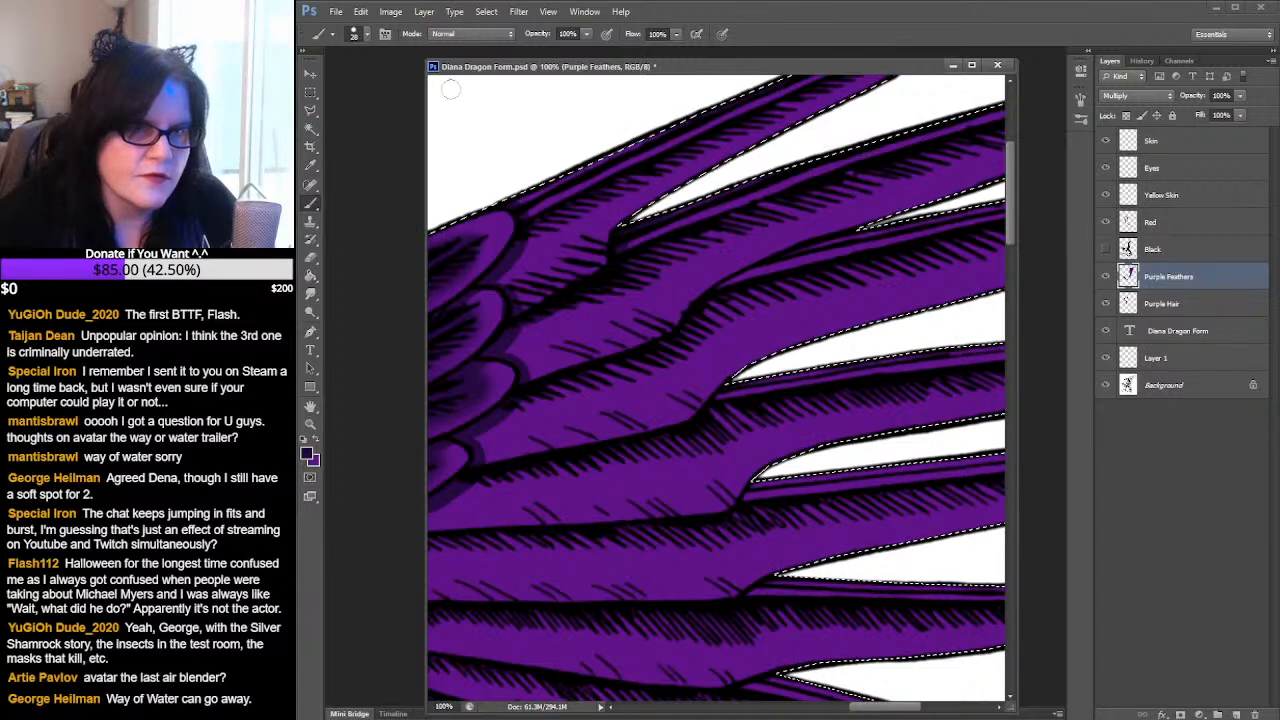
pyautogui.click(367, 34)
pyautogui.click(414, 156)
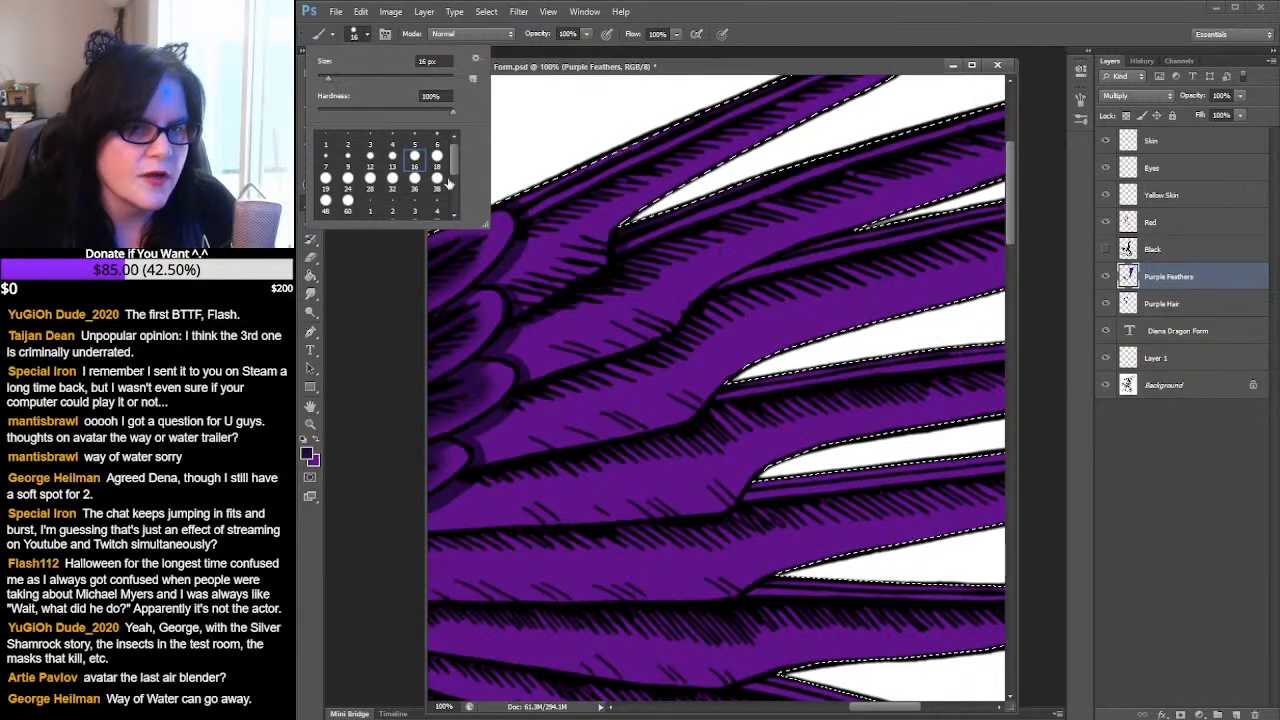
pyautogui.click(343, 183)
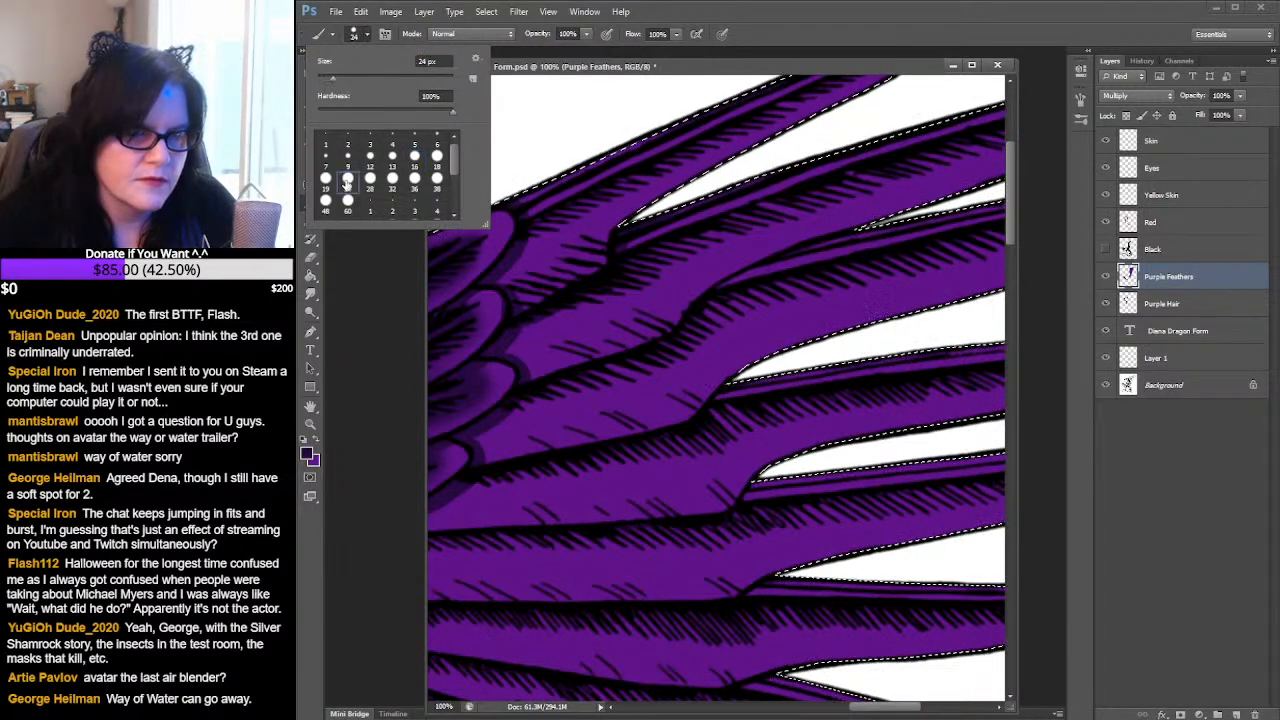
pyautogui.click(529, 389)
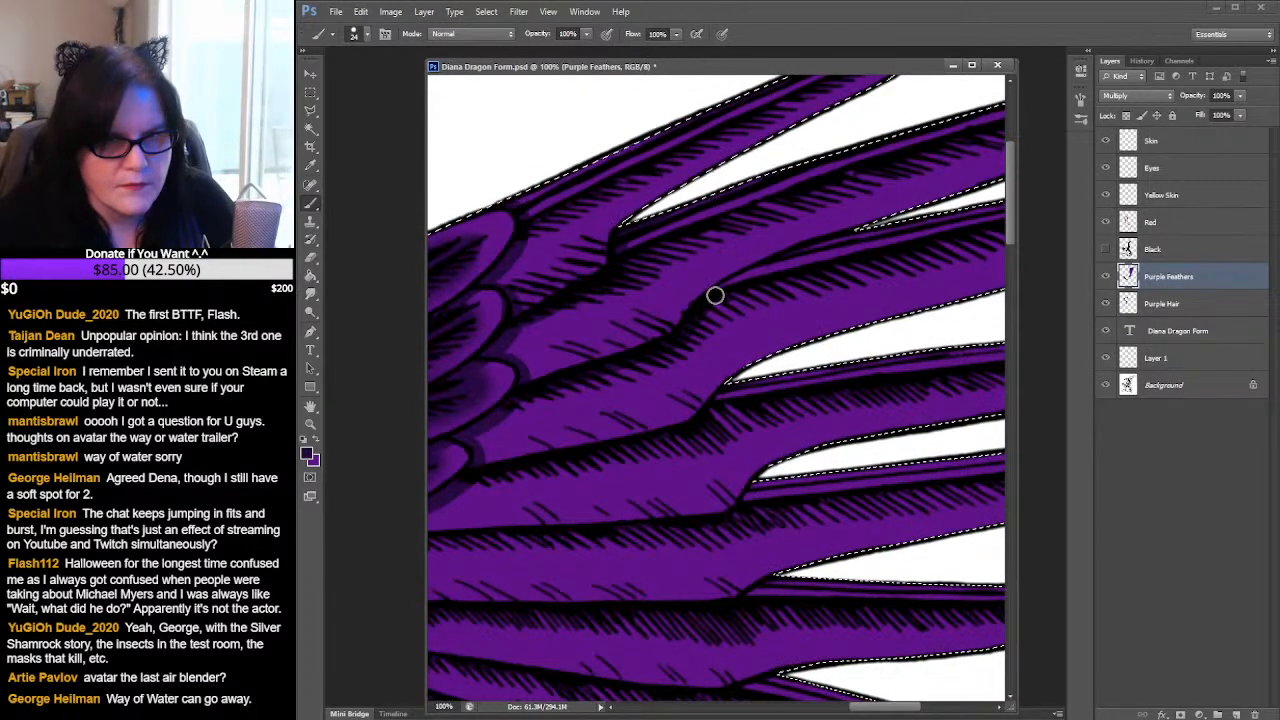
pyautogui.moveTo(742, 277); pyautogui.dragTo(958, 203)
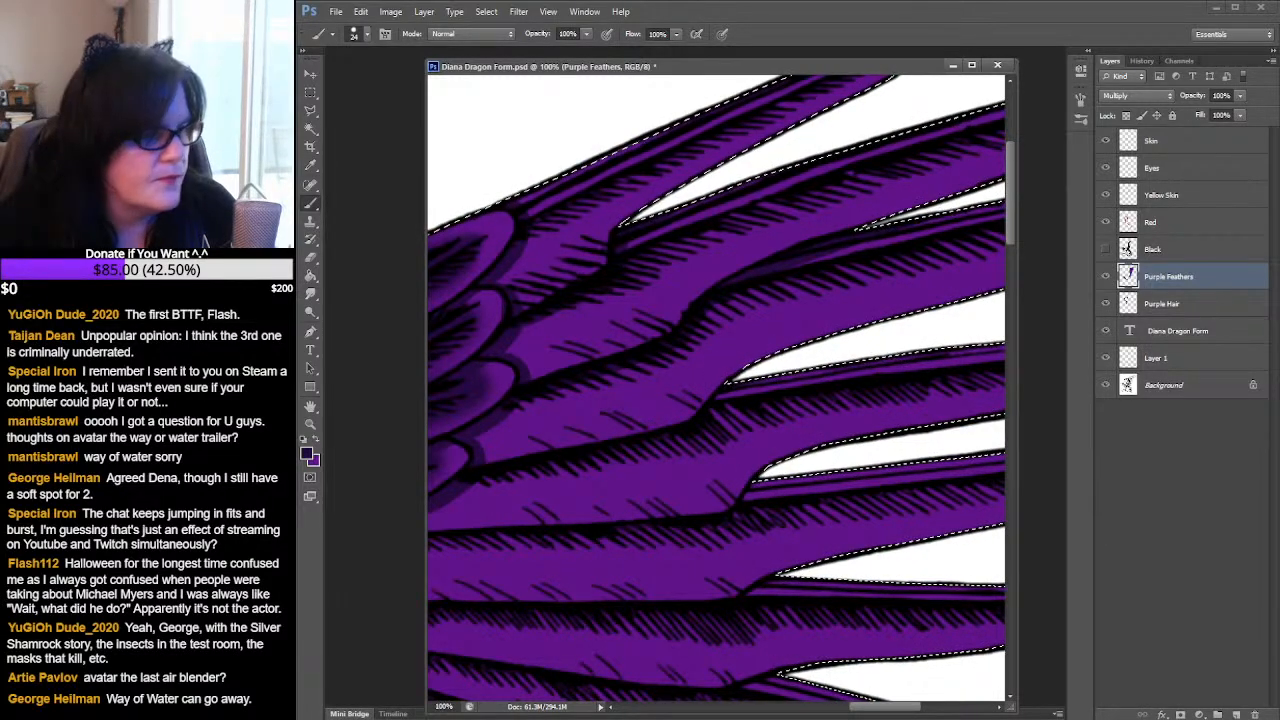
# - Bring the bald eagle wing reference photo over the drawing, examine how its long feathers are shaded, and minimise the photo
pyautogui.hotkey('ctrl', 'd')
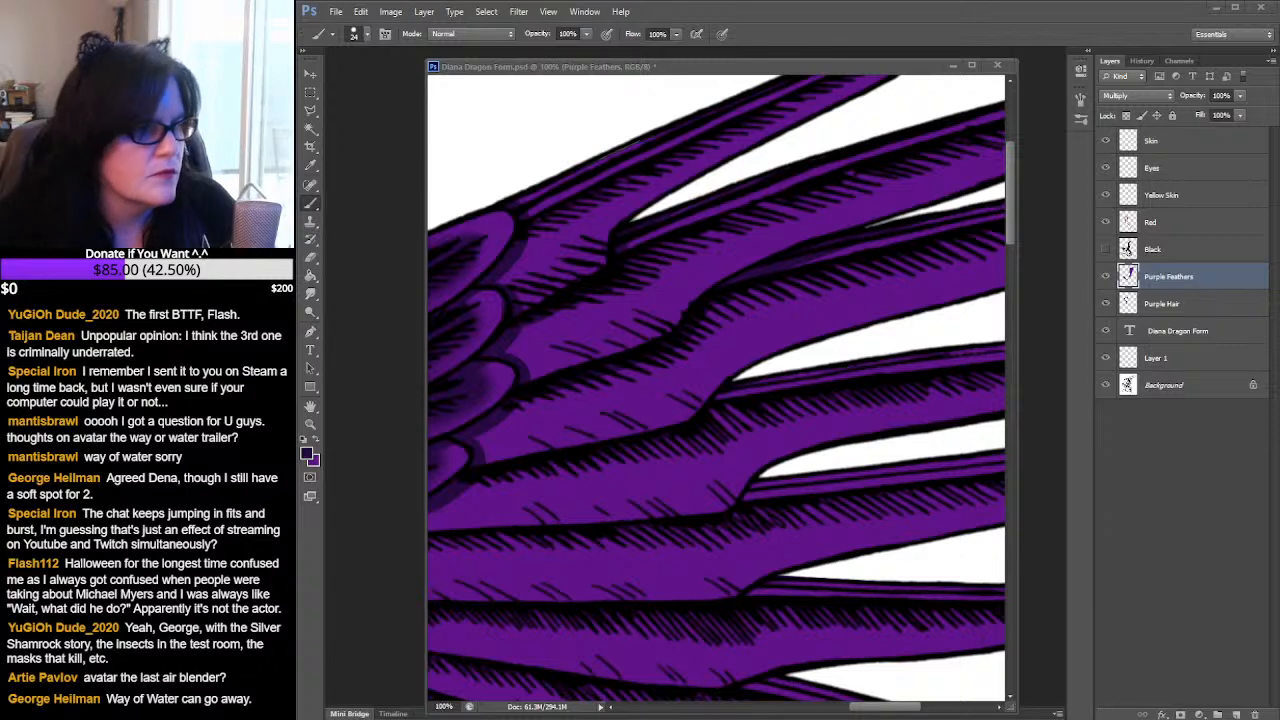
pyautogui.moveTo(298, 172); pyautogui.dragTo(720, 162)
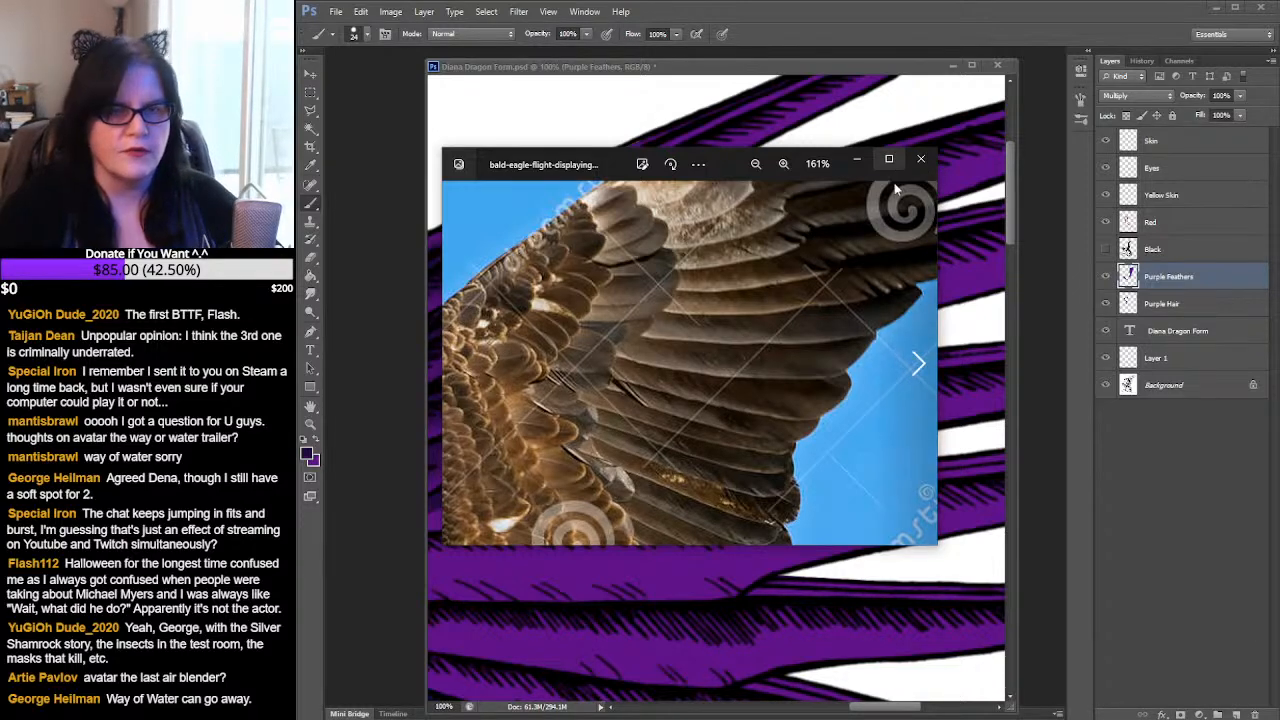
pyautogui.click(856, 160)
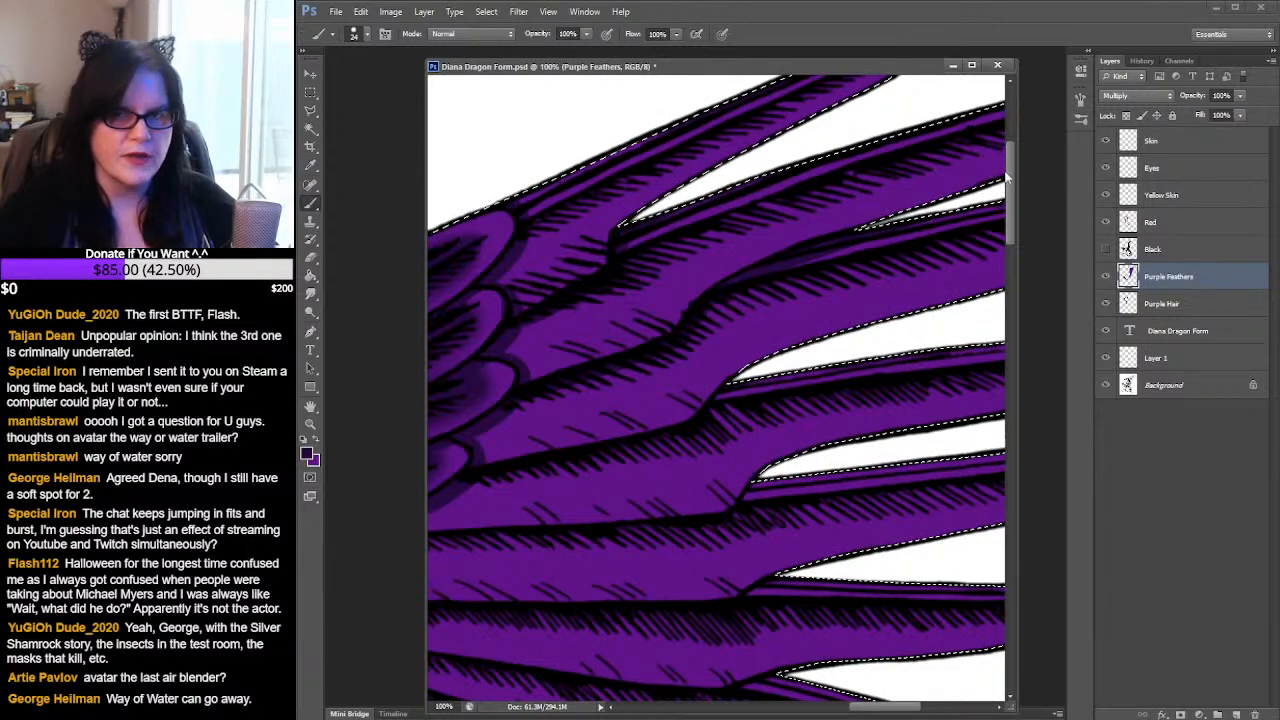
# - Shade the raised wing's second long feather in dark purple from base to tip with the soft round 100 px brush
pyautogui.moveTo(1010, 185); pyautogui.dragTo(1019, 165)
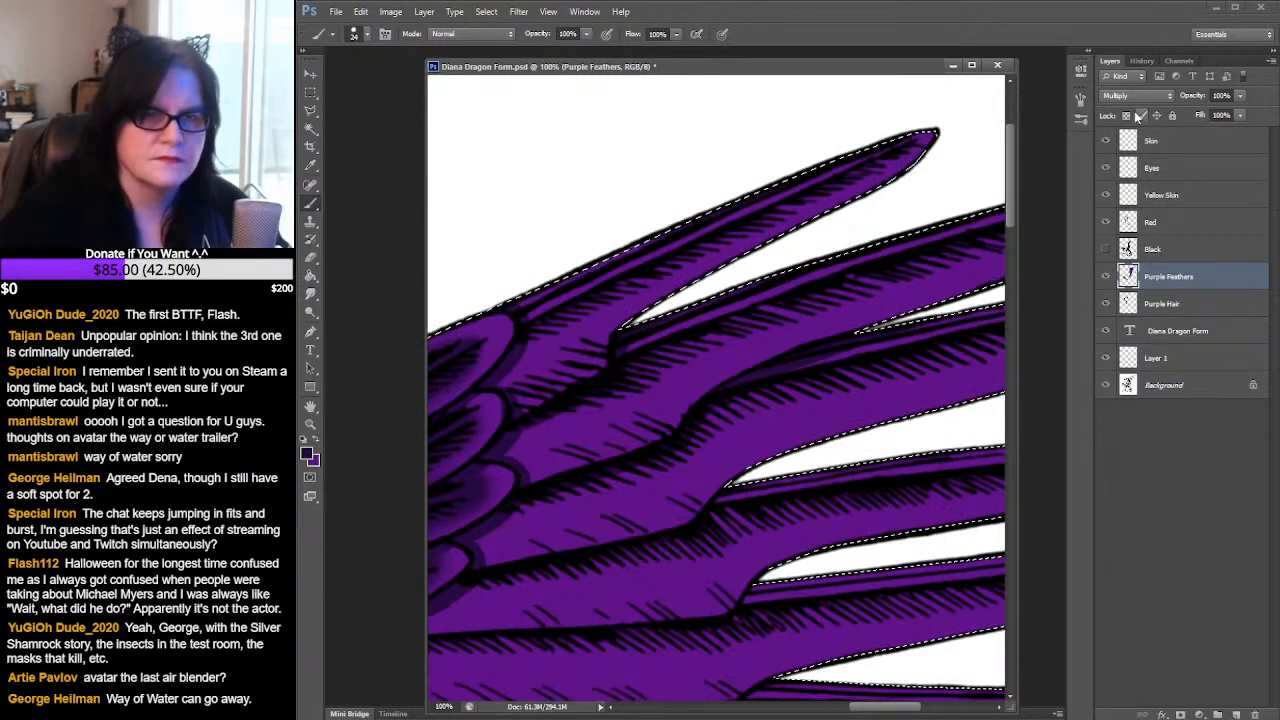
pyautogui.click(366, 34)
pyautogui.moveTo(454, 155); pyautogui.dragTo(464, 190)
pyautogui.click(437, 192)
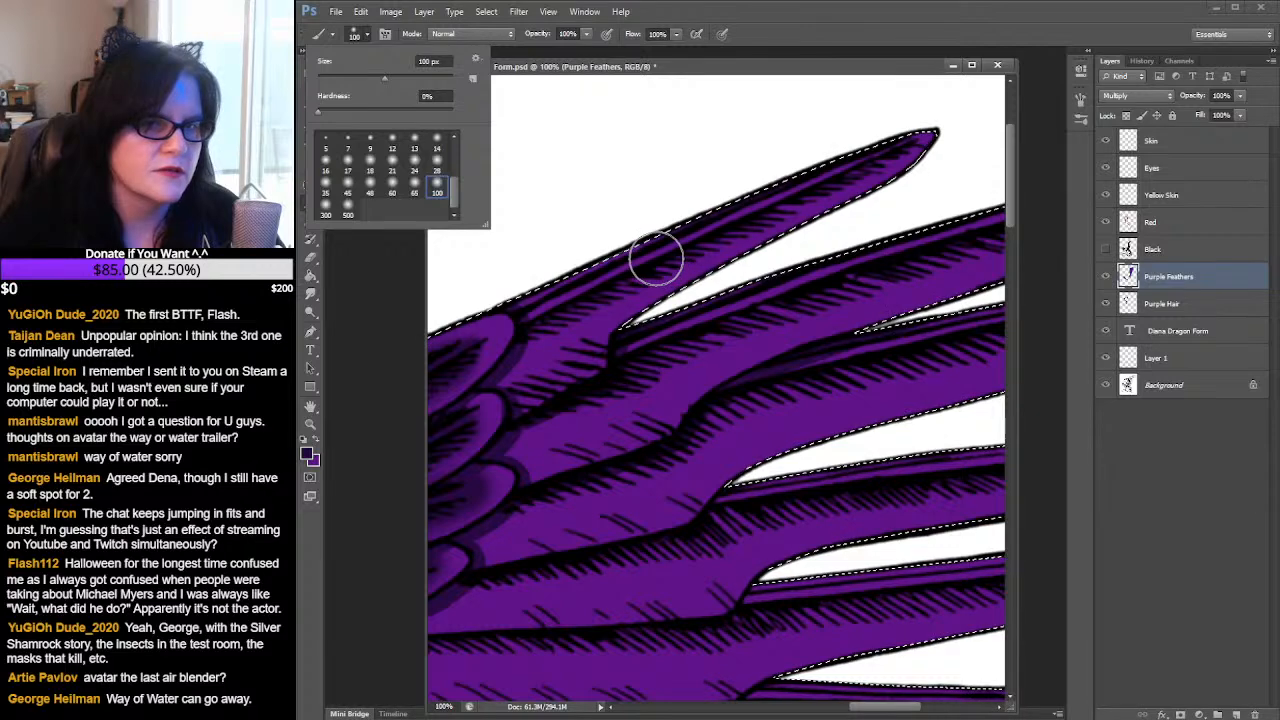
pyautogui.click(549, 409)
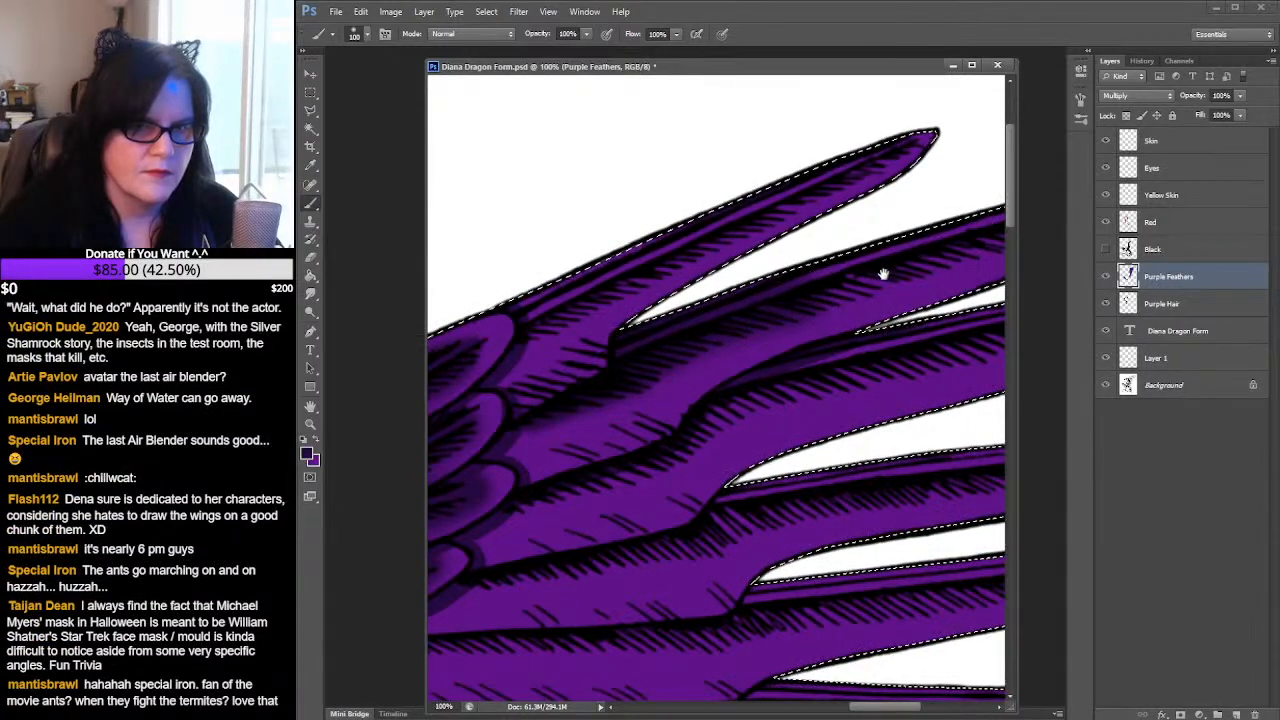
pyautogui.moveTo(807, 297); pyautogui.dragTo(577, 367)
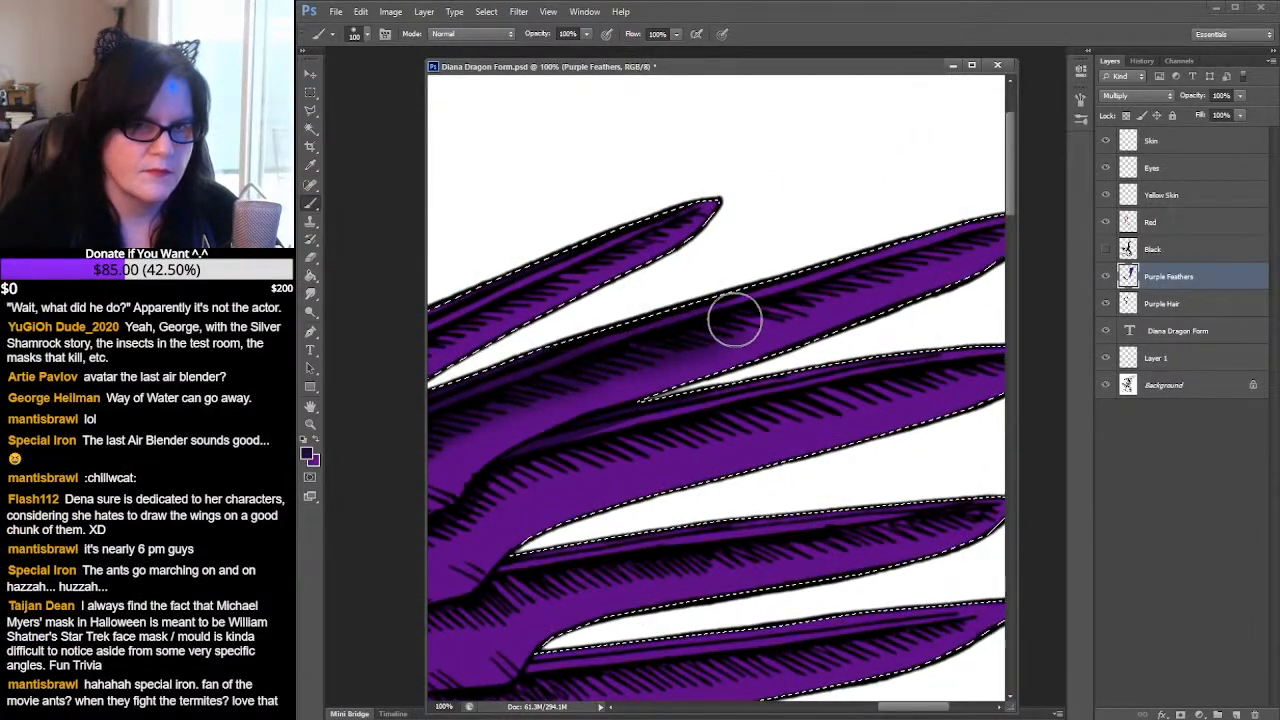
pyautogui.moveTo(965, 250); pyautogui.dragTo(798, 292)
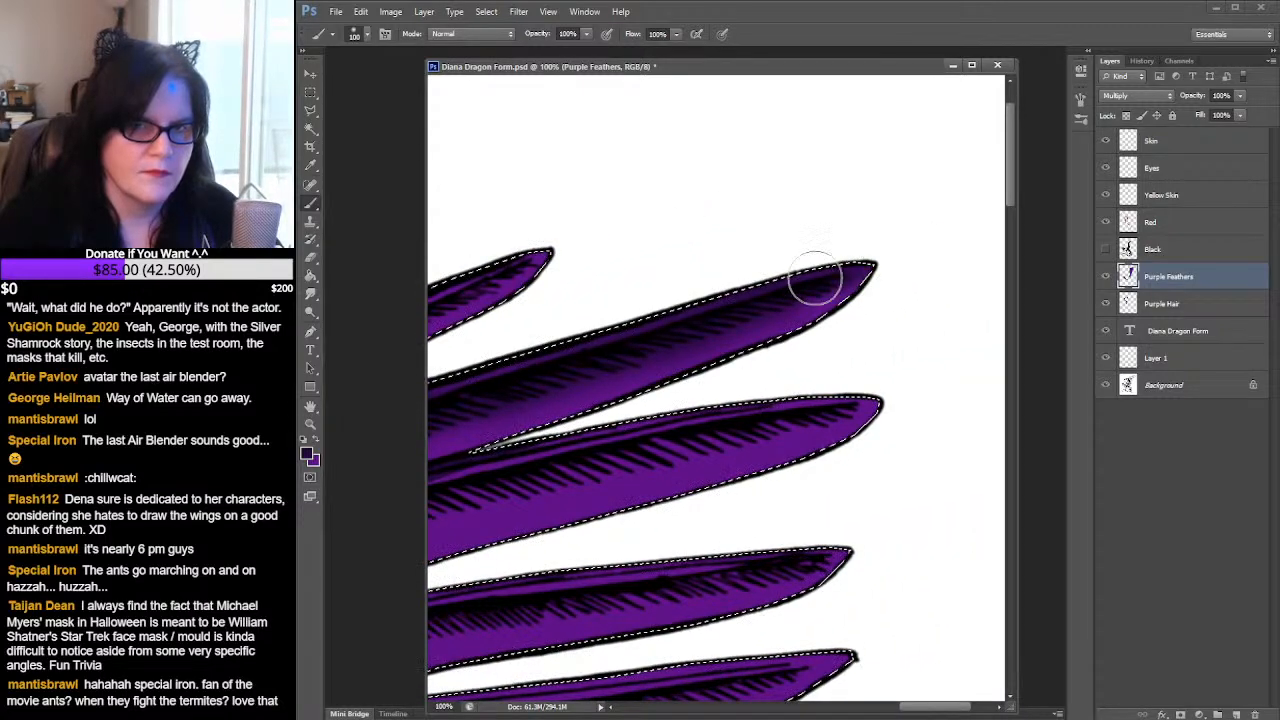
# - Soften the lower edge of the second long feather's shadow with lighter purple
pyautogui.press('x')
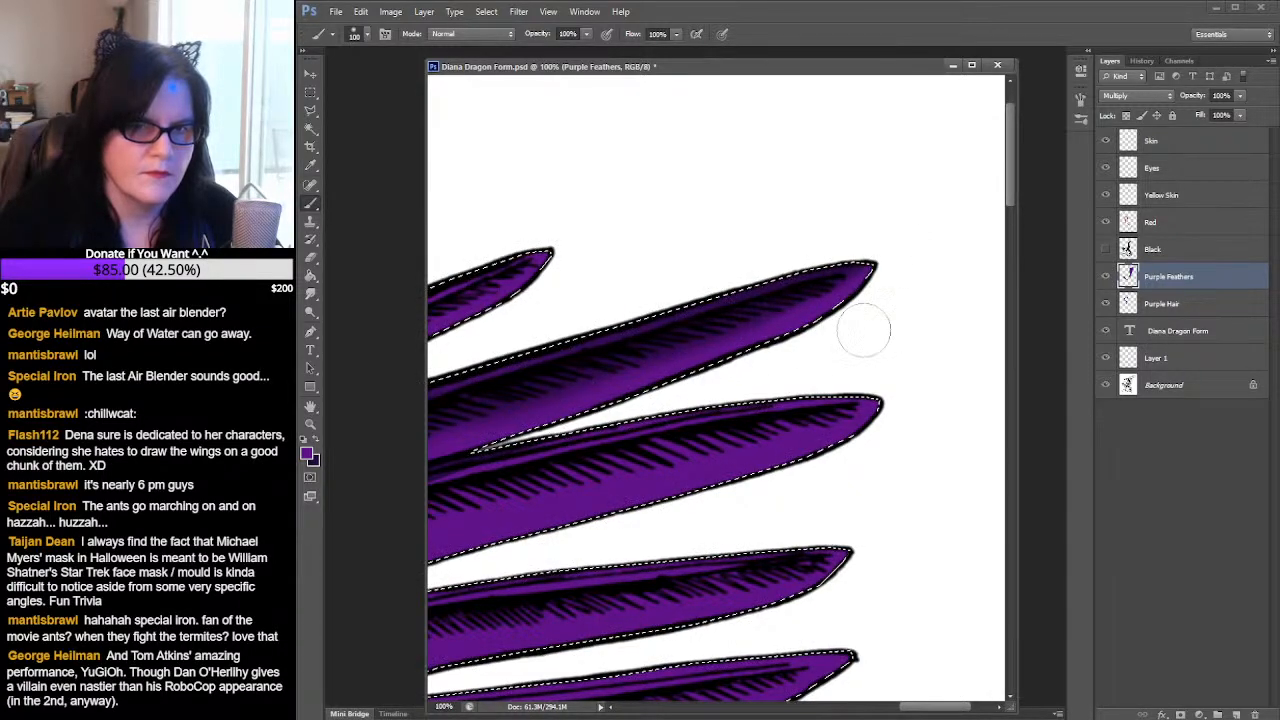
pyautogui.moveTo(609, 399)
pyautogui.mouseDown()
pyautogui.moveTo(846, 357)
pyautogui.moveTo(805, 356)
pyautogui.mouseUp()
pyautogui.moveTo(679, 384); pyautogui.dragTo(857, 324)
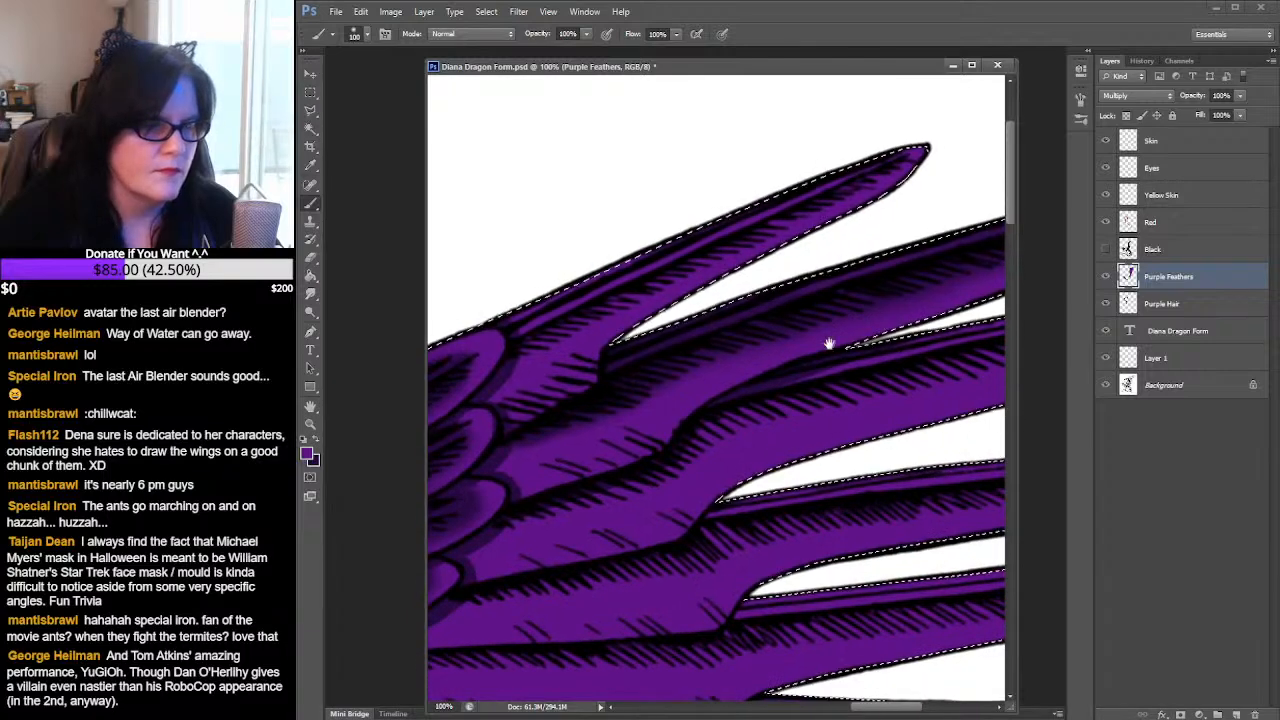
pyautogui.moveTo(823, 371)
pyautogui.mouseDown()
pyautogui.moveTo(874, 360)
pyautogui.moveTo(829, 369)
pyautogui.mouseUp()
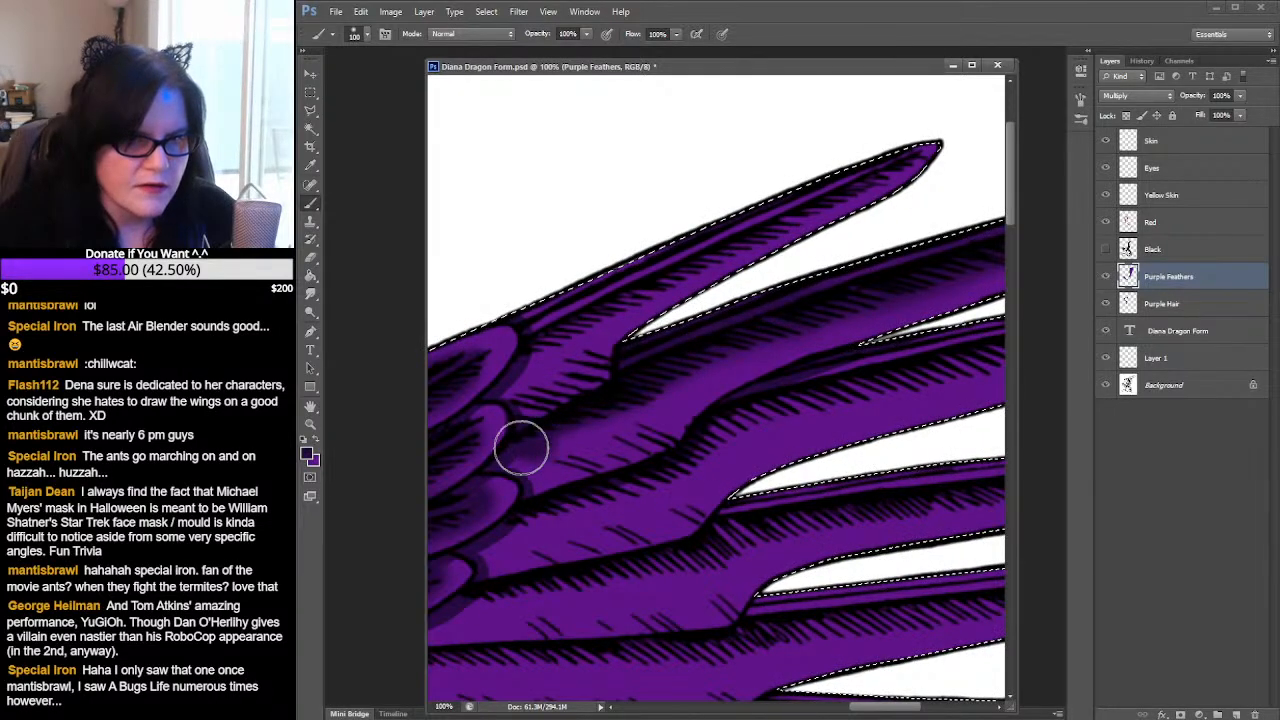
# - Darken the second long feather's base and shade the uppermost long feather in dark purple, undoing the stray stroke at its base
pyautogui.moveTo(521, 449)
pyautogui.mouseDown()
pyautogui.moveTo(638, 409)
pyautogui.moveTo(689, 366)
pyautogui.mouseUp()
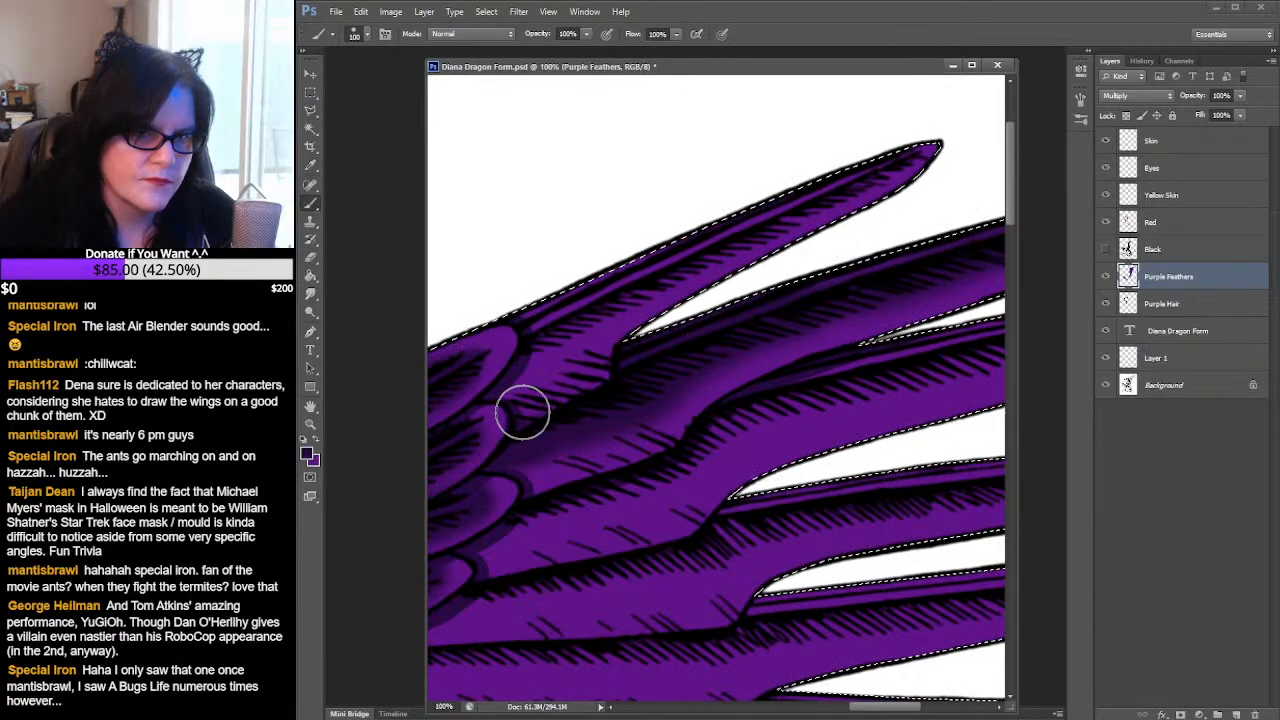
pyautogui.moveTo(522, 412); pyautogui.dragTo(596, 368)
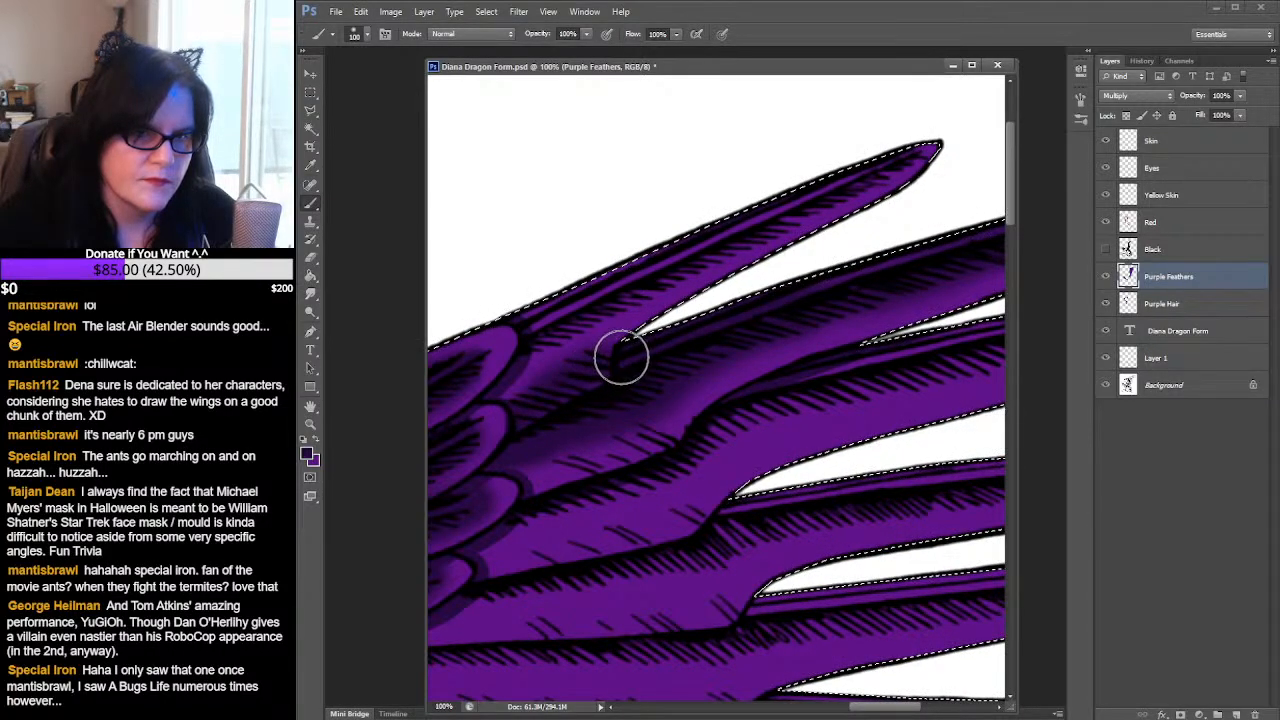
pyautogui.hotkey('ctrl', 'z')
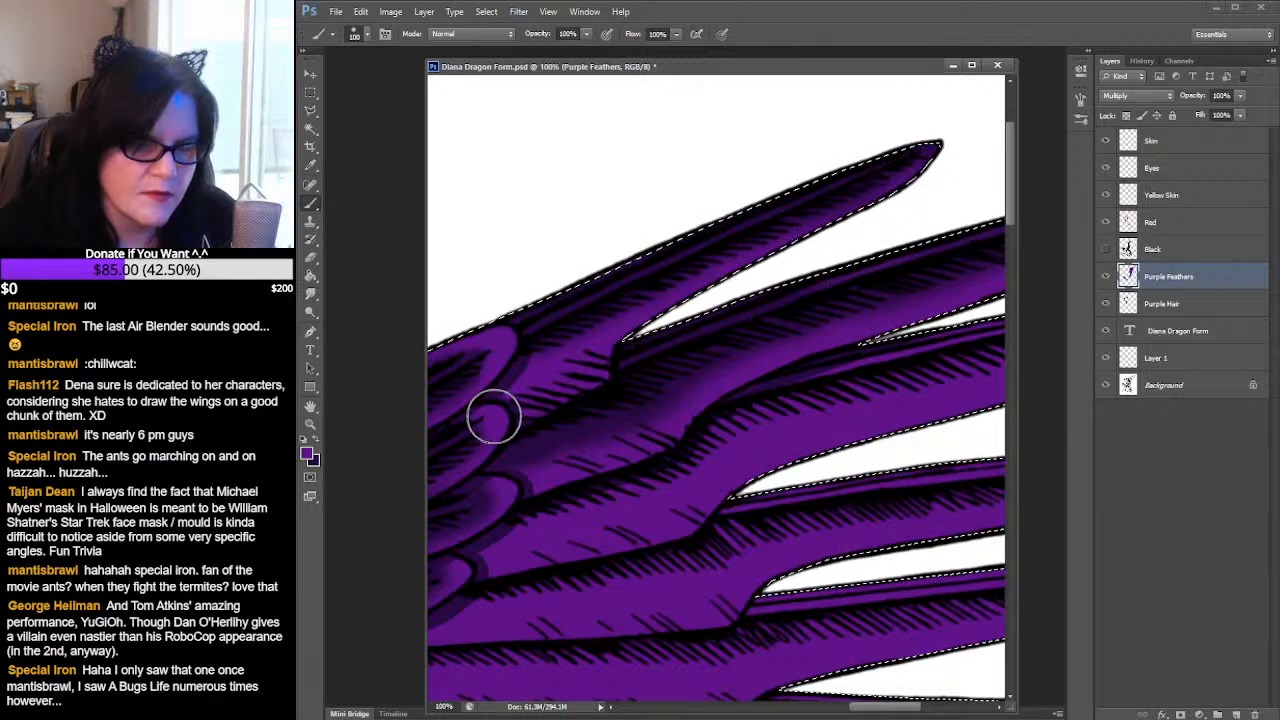
# - Shade the raised wing's third long feather in dark purple from tip to base with the soft round 100 px brush
pyautogui.moveTo(786, 420)
pyautogui.mouseDown()
pyautogui.moveTo(588, 404)
pyautogui.moveTo(706, 403)
pyautogui.moveTo(766, 320)
pyautogui.mouseUp()
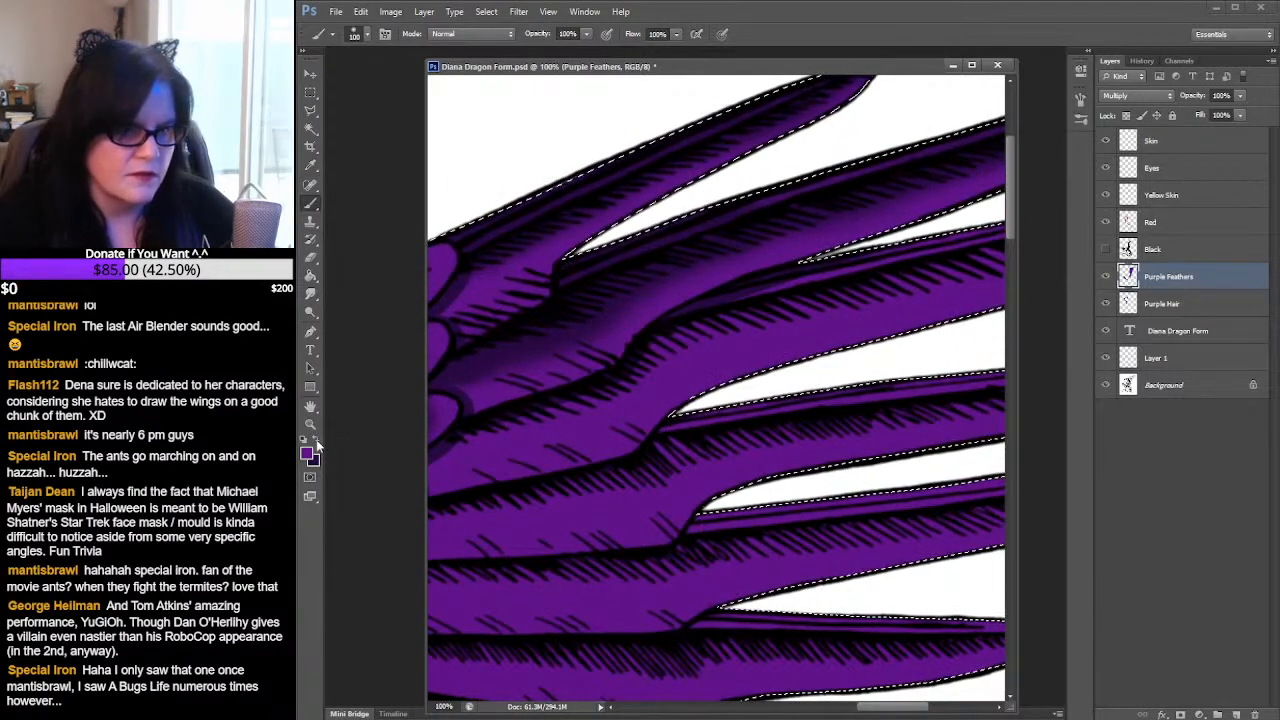
pyautogui.press('z')
pyautogui.hotkey('ctrl', 'd')
pyautogui.keyDown('alt'); pyautogui.click(706, 343); pyautogui.keyUp('alt')
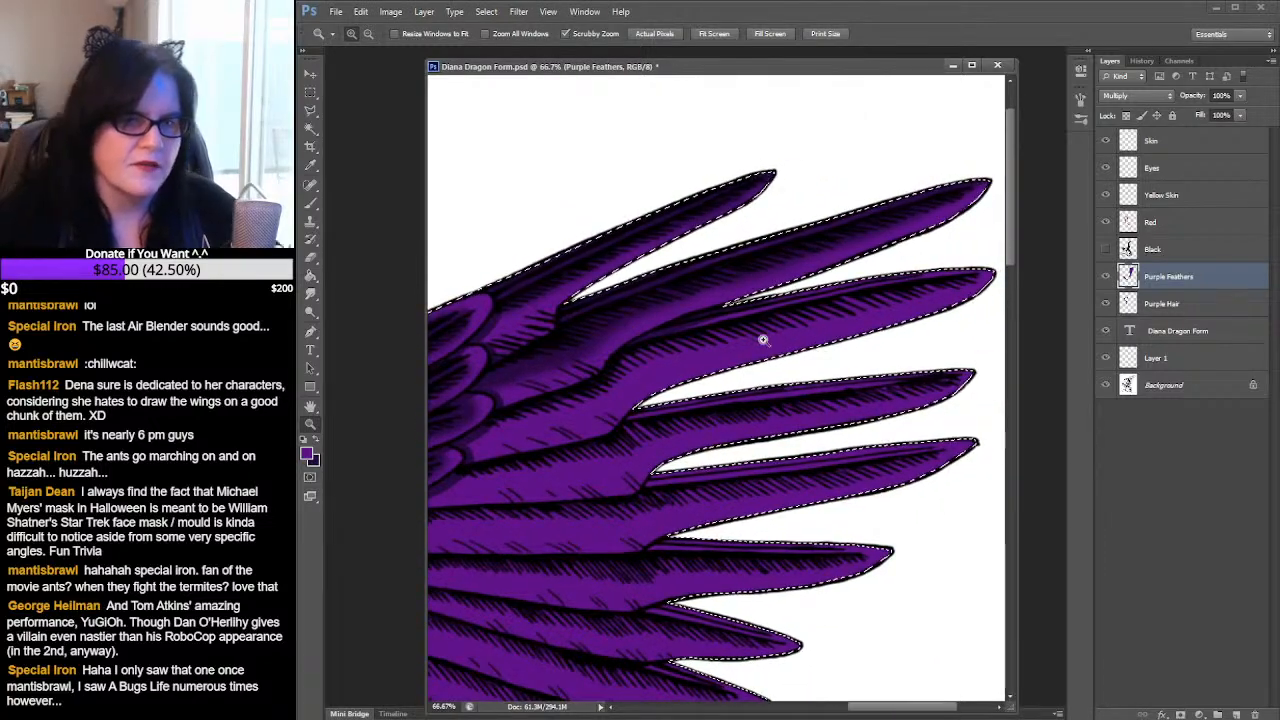
pyautogui.moveTo(791, 366)
pyautogui.mouseDown()
pyautogui.moveTo(812, 277)
pyautogui.moveTo(800, 214)
pyautogui.moveTo(784, 207)
pyautogui.mouseUp()
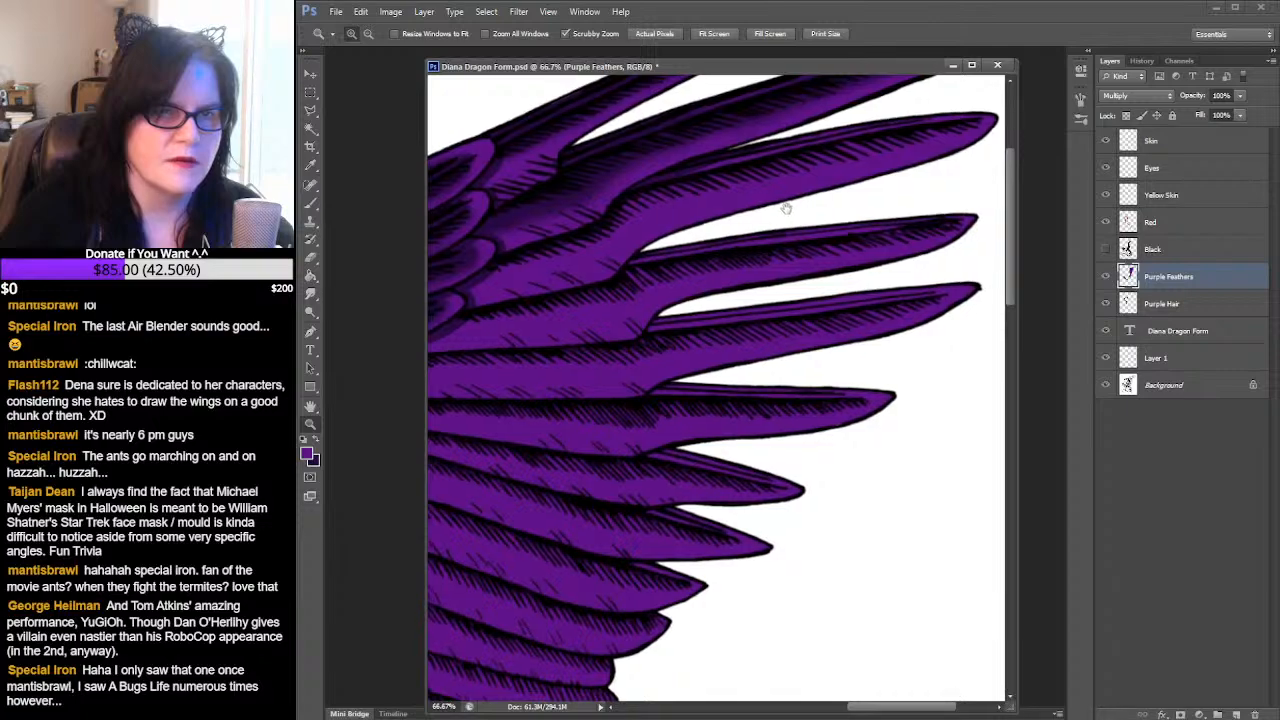
pyautogui.click(310, 203)
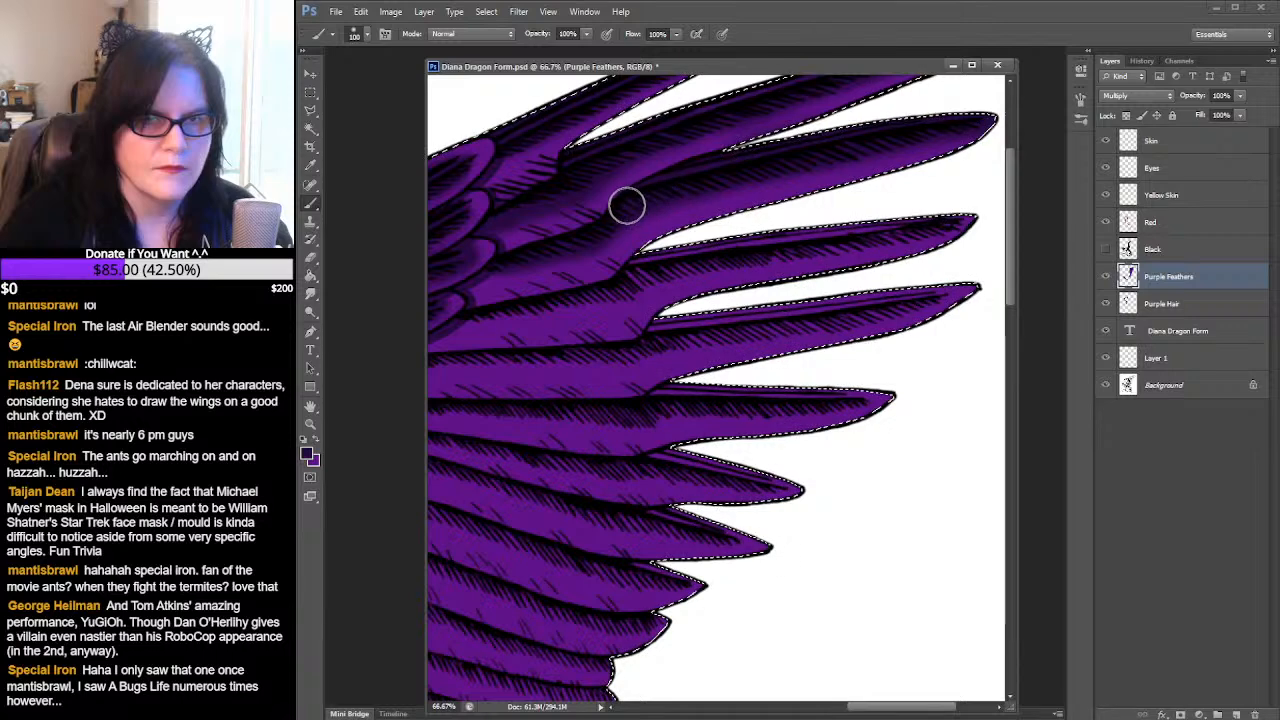
pyautogui.moveTo(491, 289)
pyautogui.mouseDown()
pyautogui.moveTo(509, 266)
pyautogui.moveTo(474, 280)
pyautogui.moveTo(491, 273)
pyautogui.mouseUp()
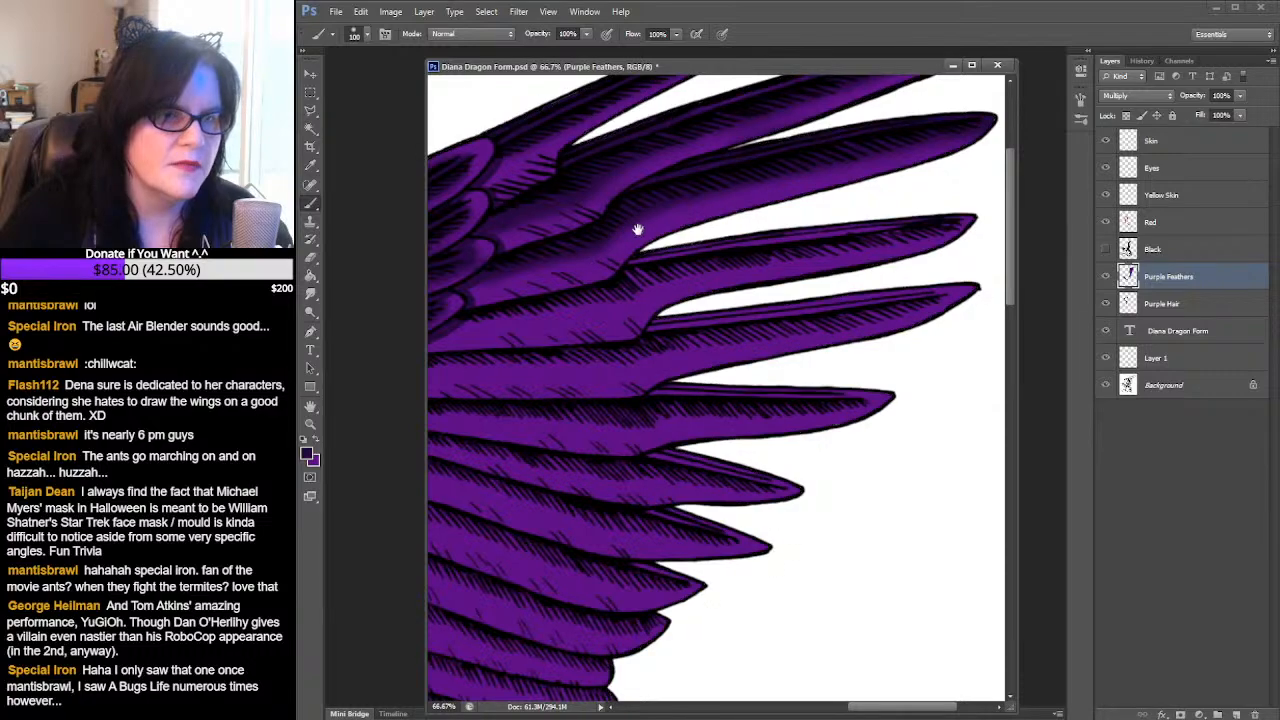
# - Compare the wing before and after the last brush stroke by stepping back and forward in the history
pyautogui.moveTo(640, 226)
pyautogui.mouseDown()
pyautogui.moveTo(756, 230)
pyautogui.moveTo(701, 228)
pyautogui.mouseUp()
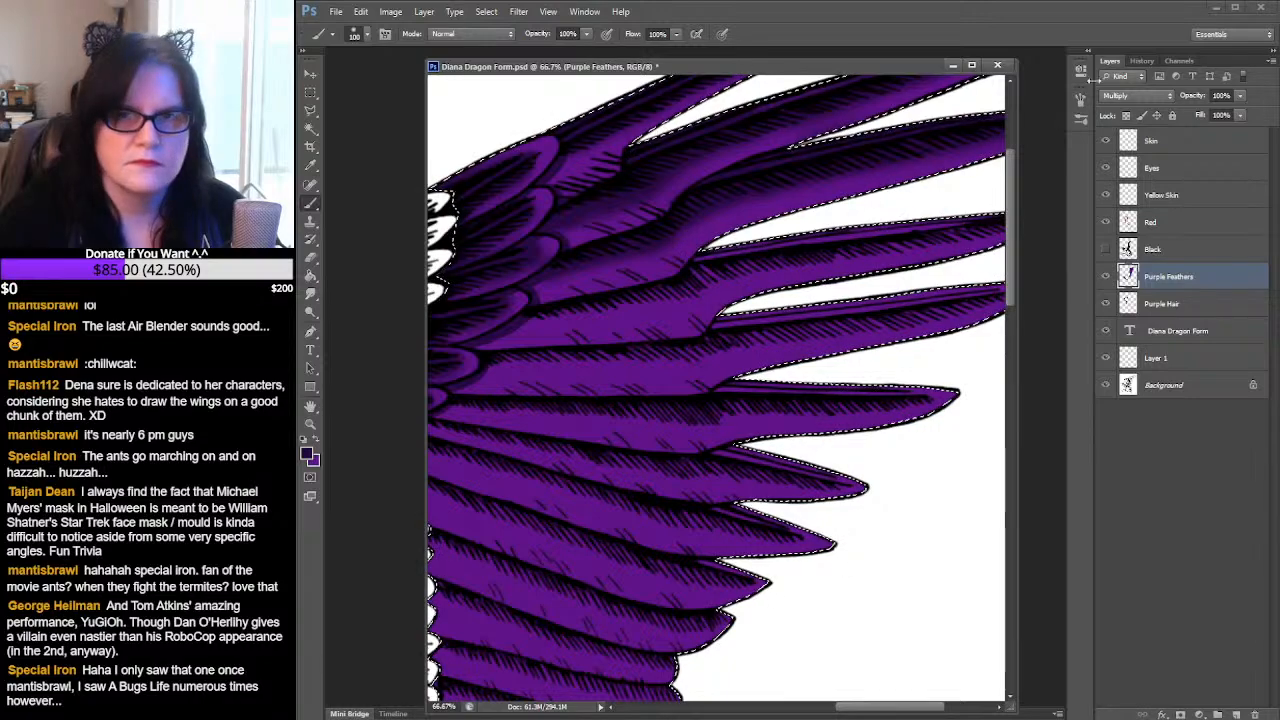
pyautogui.click(1143, 62)
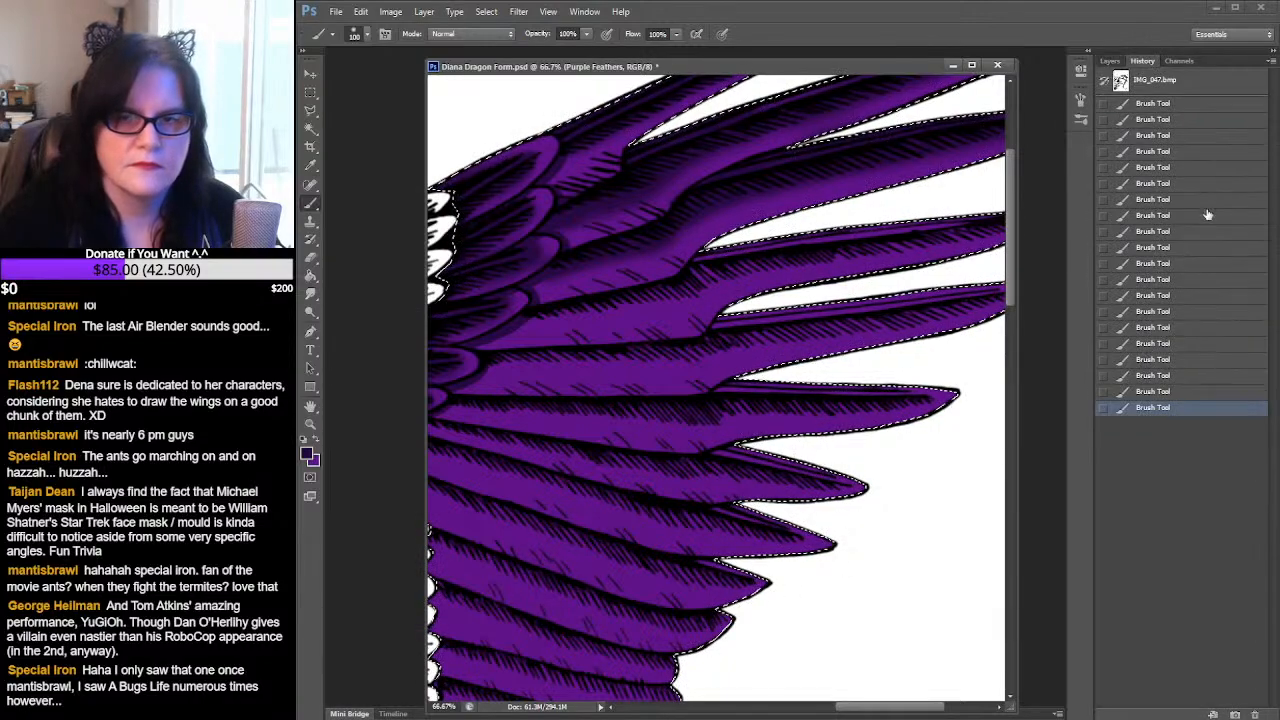
pyautogui.click(1180, 393)
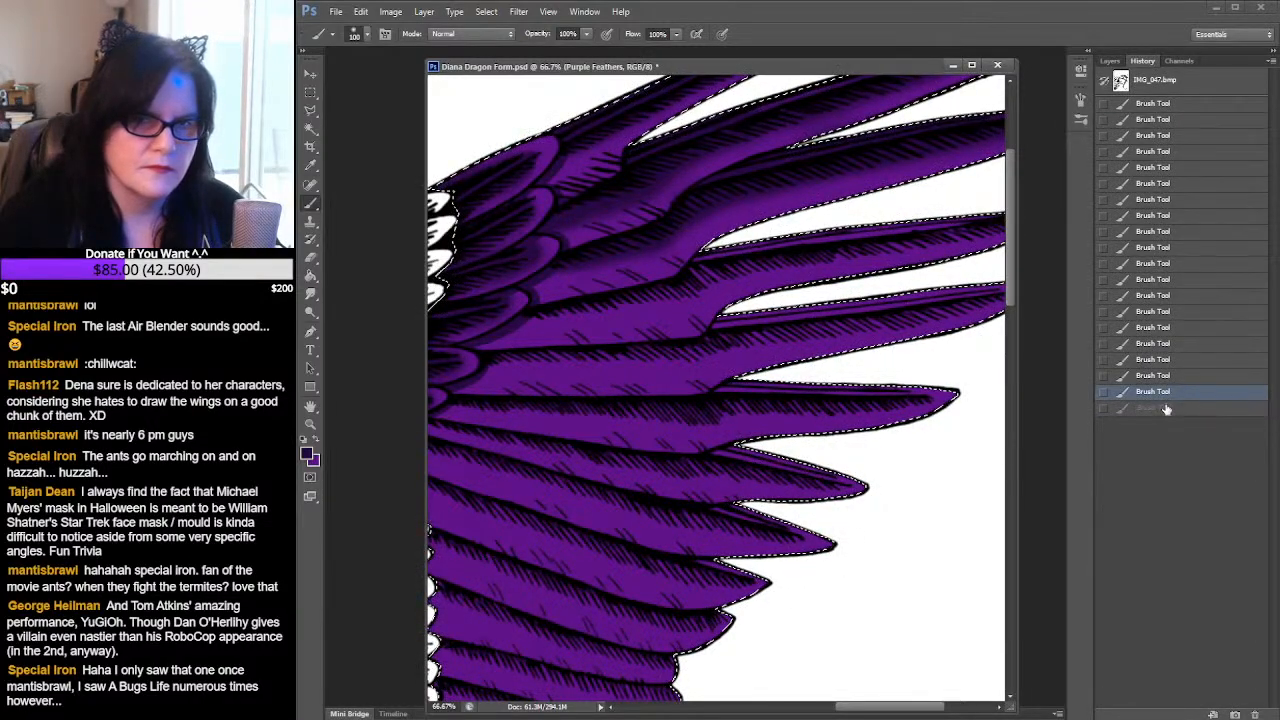
pyautogui.click(1170, 407)
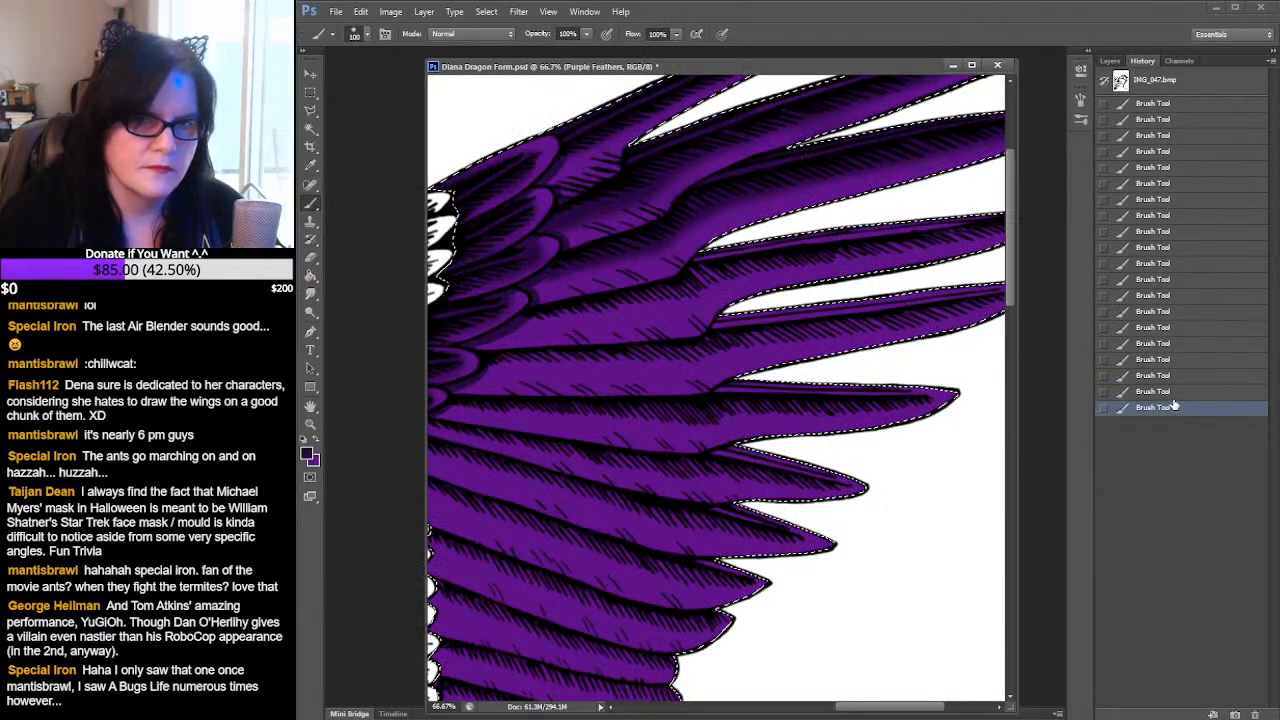
pyautogui.click(1110, 61)
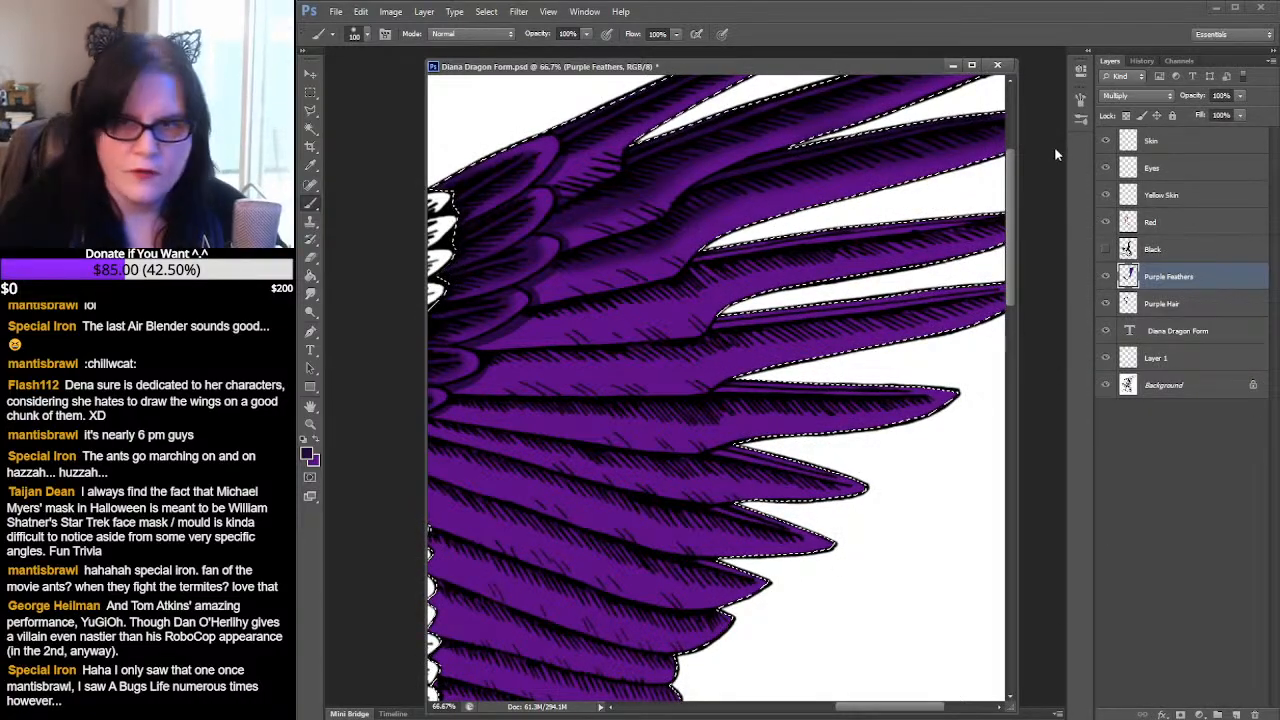
# - Subtract the short overlapping feathers from the selection using the Black layer and shade the fourth long feather in dark purple
pyautogui.keyDown('ctrl'); pyautogui.keyDown('alt'); pyautogui.click(1129, 252); pyautogui.keyUp('alt'); pyautogui.keyUp('ctrl')
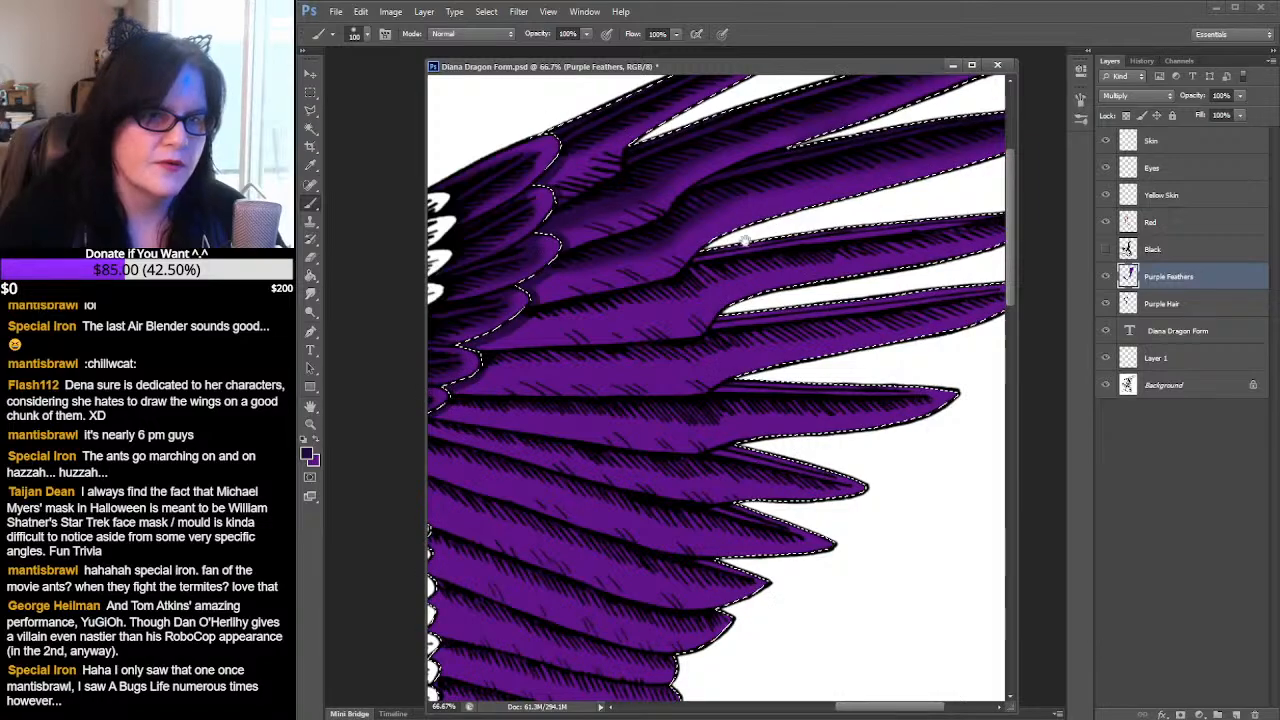
pyautogui.moveTo(755, 241)
pyautogui.mouseDown()
pyautogui.moveTo(790, 249)
pyautogui.moveTo(763, 261)
pyautogui.mouseUp()
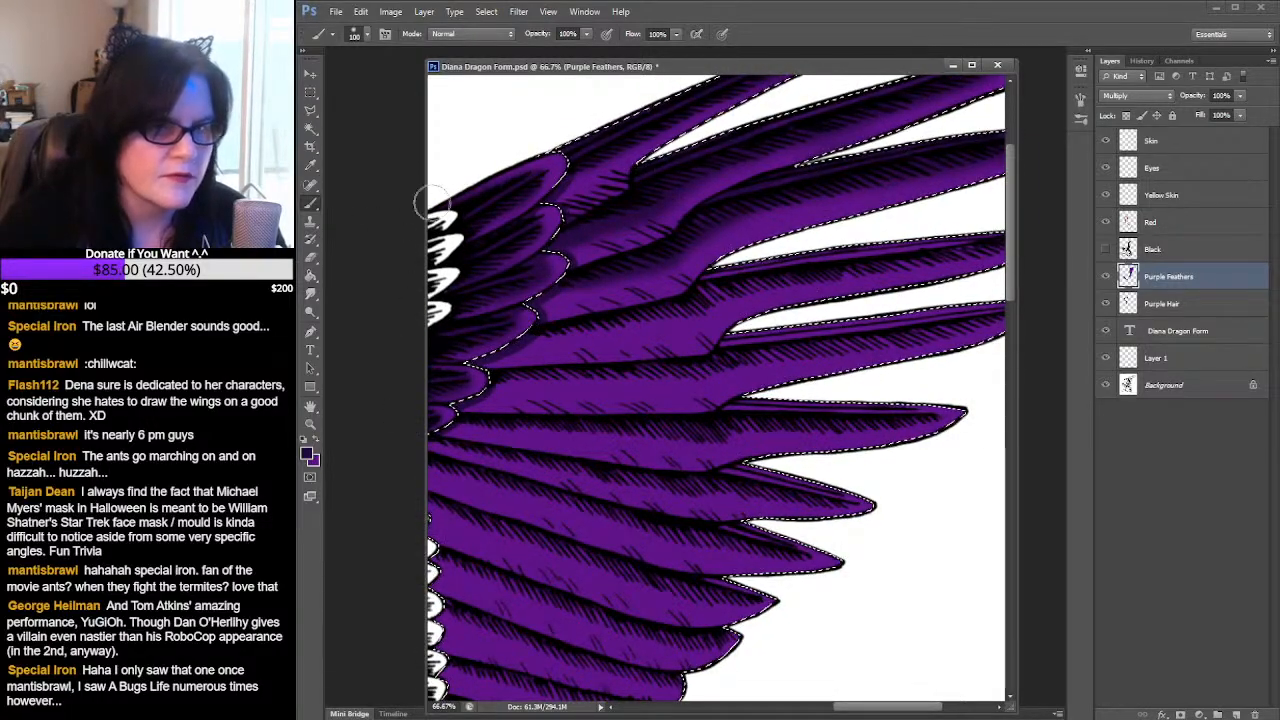
pyautogui.moveTo(831, 268); pyautogui.dragTo(774, 277)
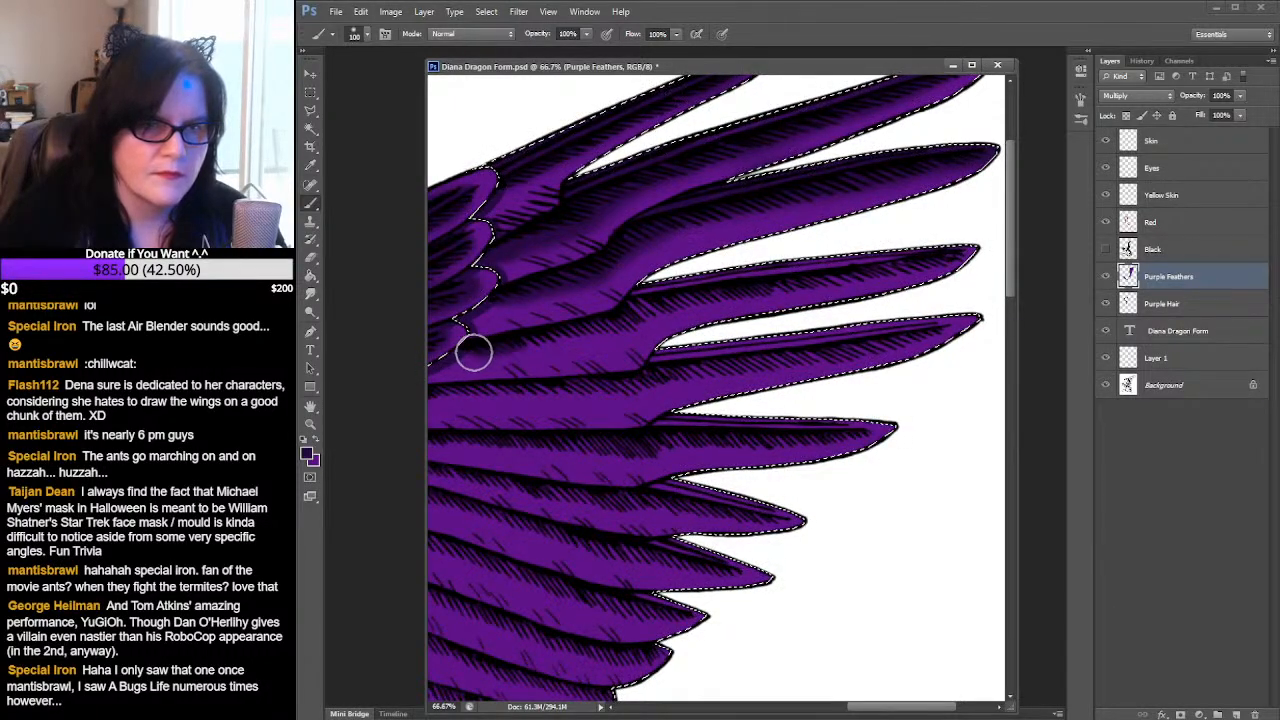
pyautogui.moveTo(498, 349); pyautogui.dragTo(677, 309)
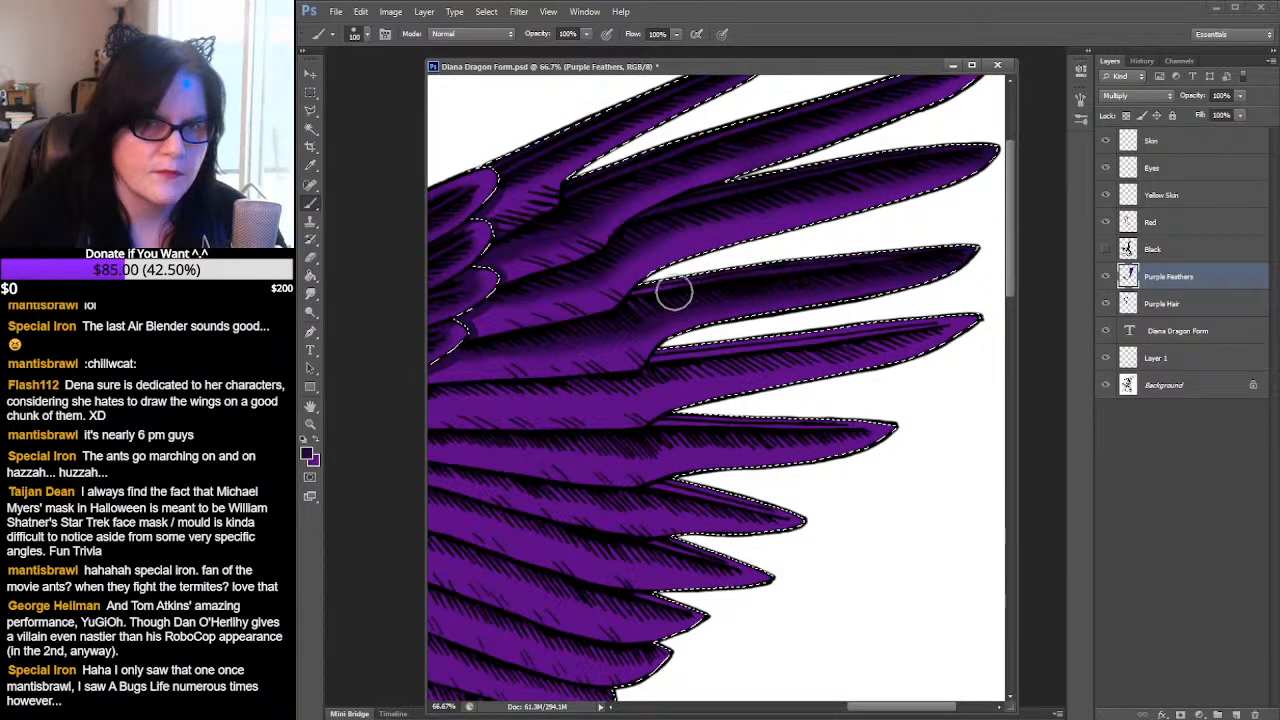
pyautogui.moveTo(674, 292); pyautogui.dragTo(634, 305)
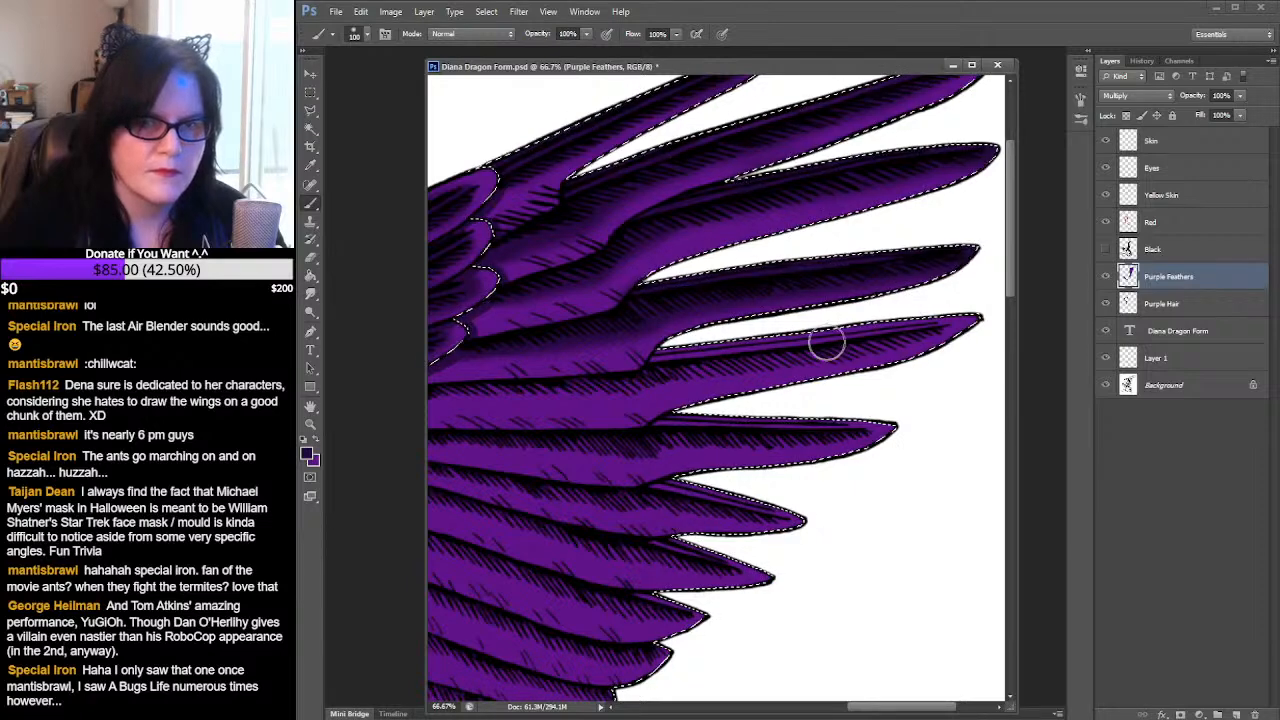
# - Shade the raised wing's fifth long feather in dark purple from base to tip with the soft round 100 px brush
pyautogui.moveTo(816, 330); pyautogui.dragTo(903, 269)
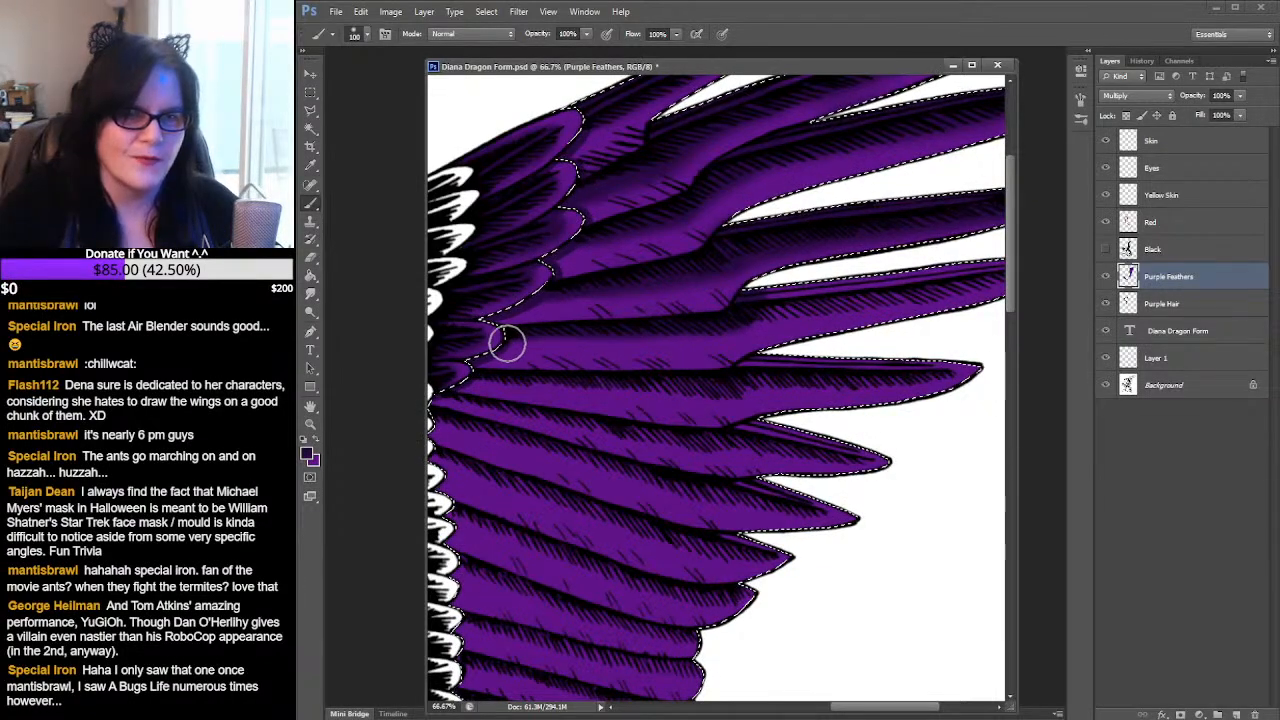
pyautogui.moveTo(541, 342); pyautogui.dragTo(723, 328)
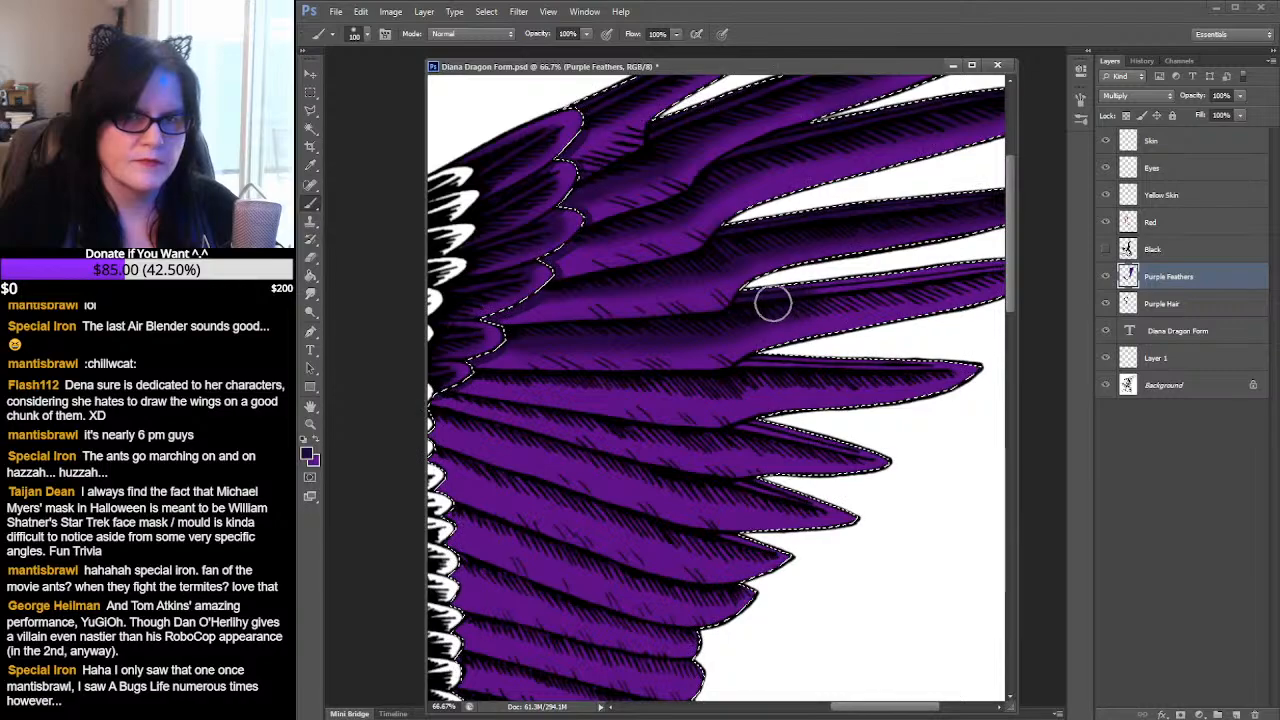
pyautogui.moveTo(910, 290)
pyautogui.mouseDown()
pyautogui.moveTo(858, 316)
pyautogui.moveTo(715, 346)
pyautogui.moveTo(719, 327)
pyautogui.moveTo(641, 336)
pyautogui.moveTo(821, 300)
pyautogui.mouseUp()
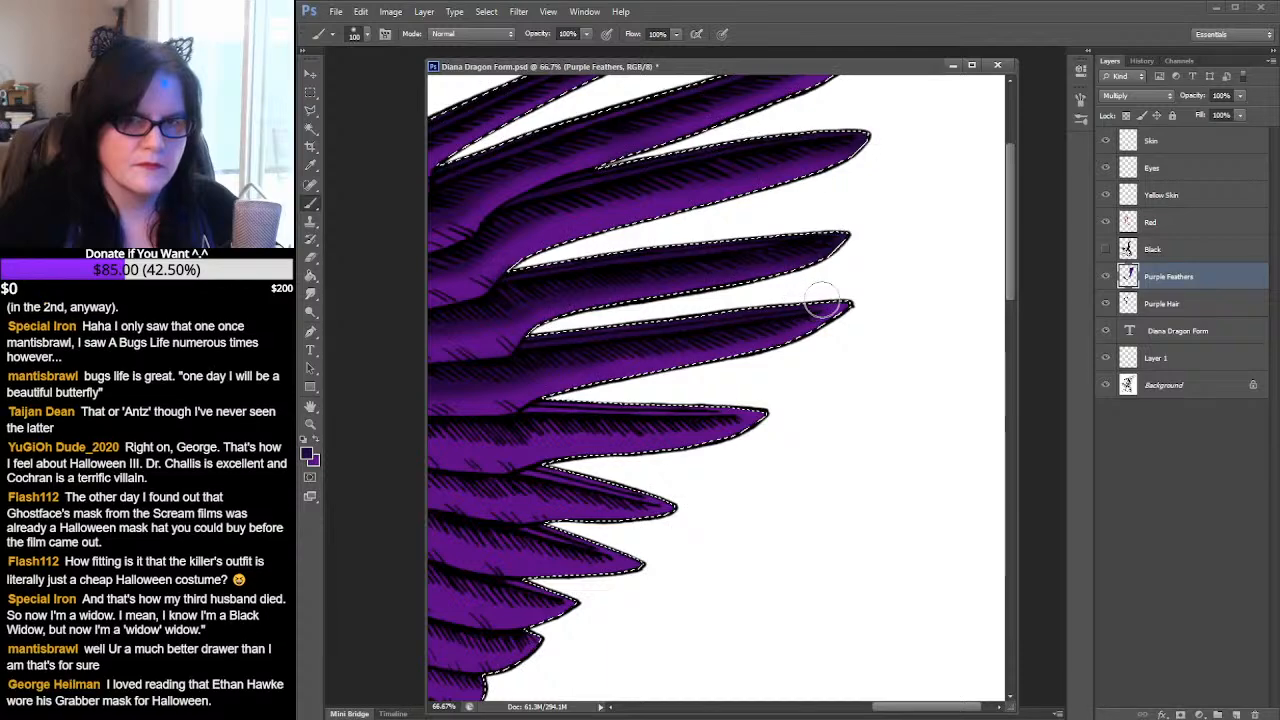
# - Shade the raised wing's sixth long feather in dark purple from base to tip with the soft round 100 px brush
pyautogui.moveTo(832, 369); pyautogui.dragTo(1000, 277)
pyautogui.moveTo(818, 328)
pyautogui.mouseDown()
pyautogui.moveTo(851, 308)
pyautogui.moveTo(877, 320)
pyautogui.moveTo(902, 310)
pyautogui.mouseUp()
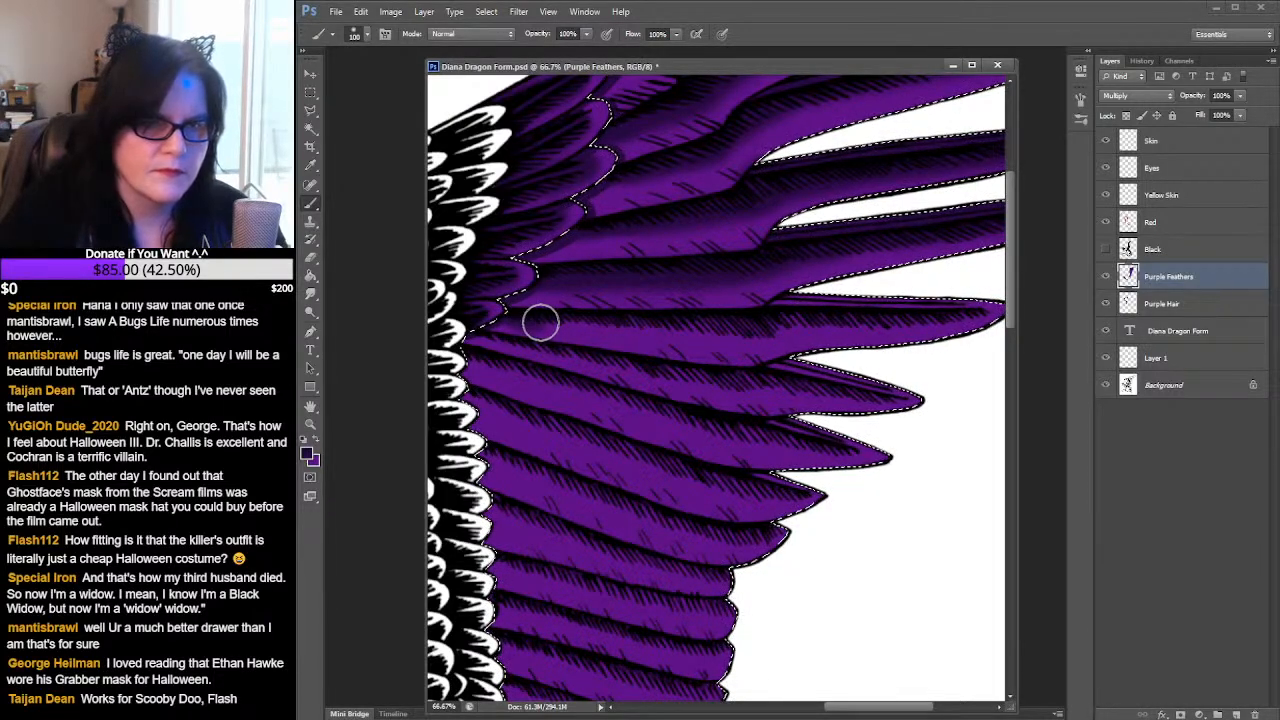
pyautogui.moveTo(647, 327); pyautogui.dragTo(767, 328)
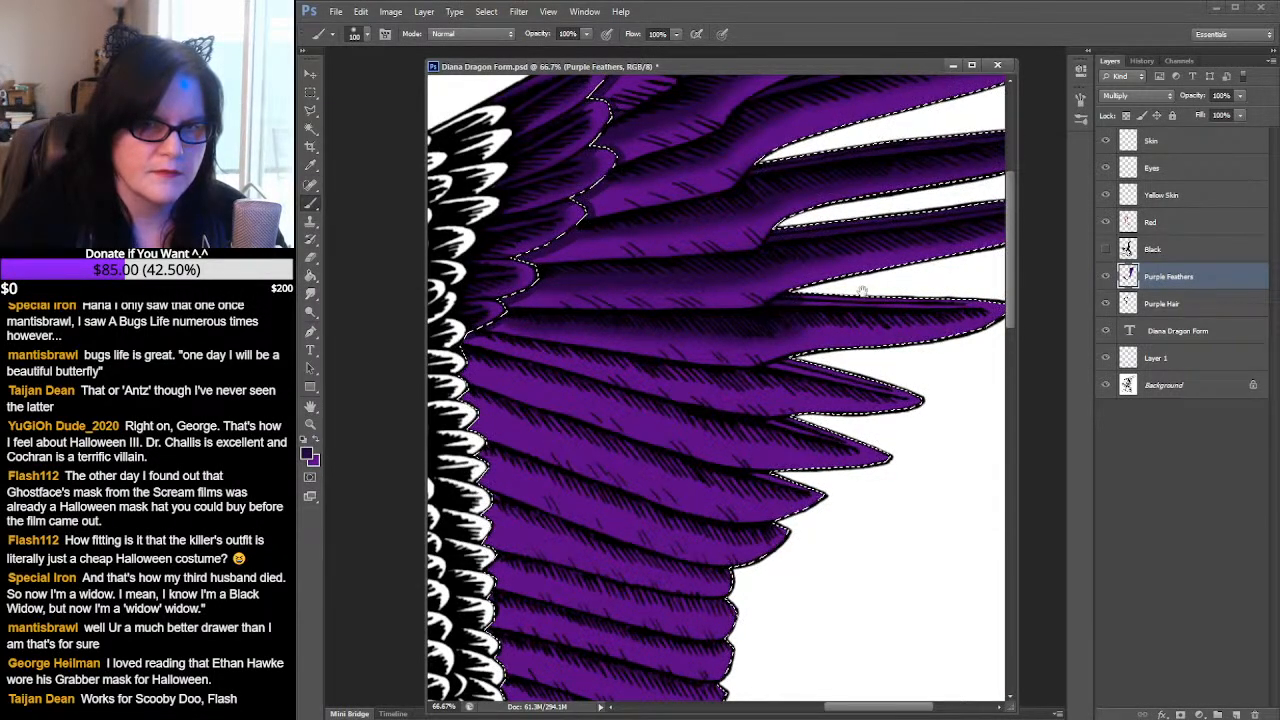
pyautogui.moveTo(862, 291); pyautogui.dragTo(766, 300)
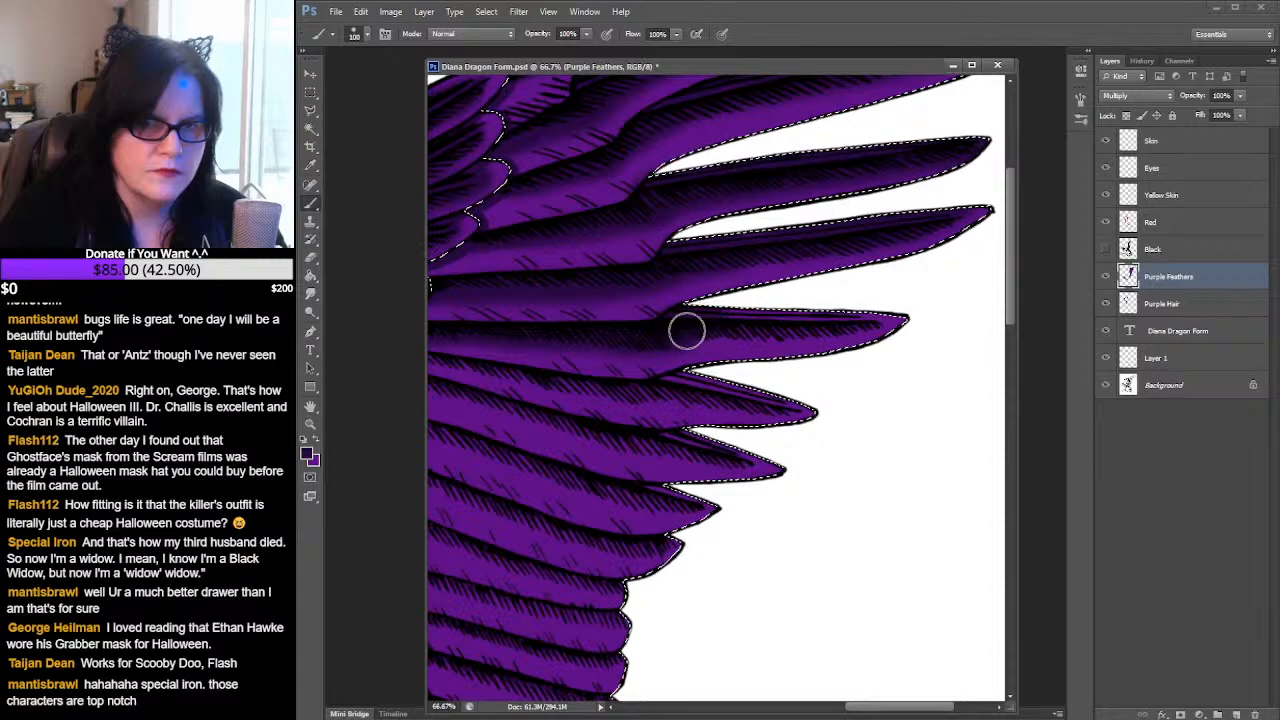
pyautogui.moveTo(687, 331); pyautogui.dragTo(785, 322)
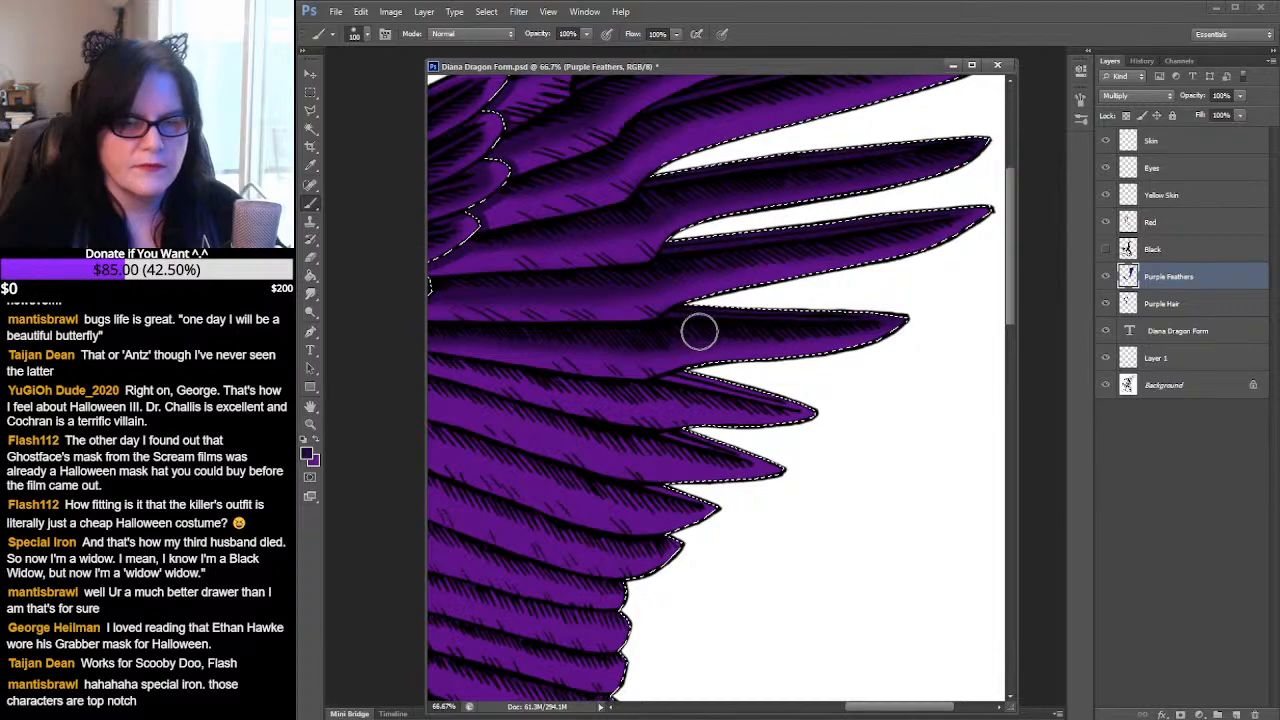
# - Shade the raised wing's seventh and eighth long feathers in dark purple with the soft round 60 px brush
pyautogui.moveTo(779, 415)
pyautogui.mouseDown()
pyautogui.moveTo(851, 423)
pyautogui.moveTo(824, 414)
pyautogui.mouseUp()
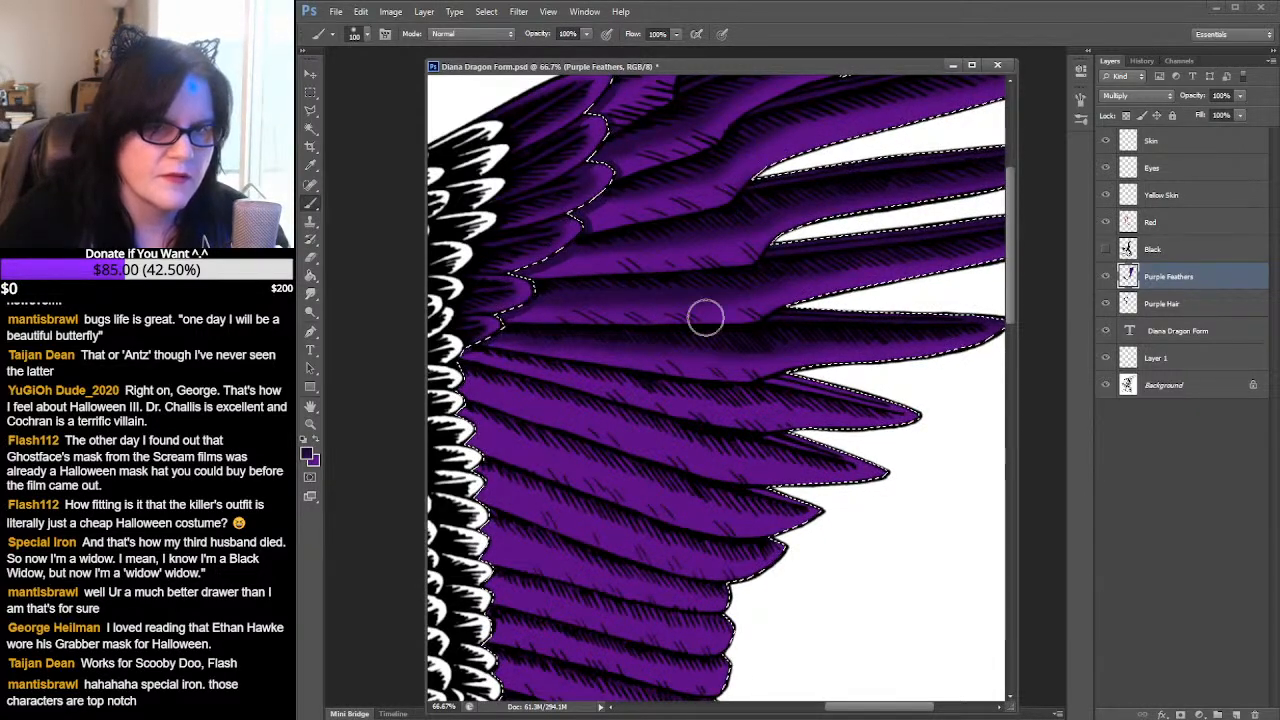
pyautogui.click(367, 35)
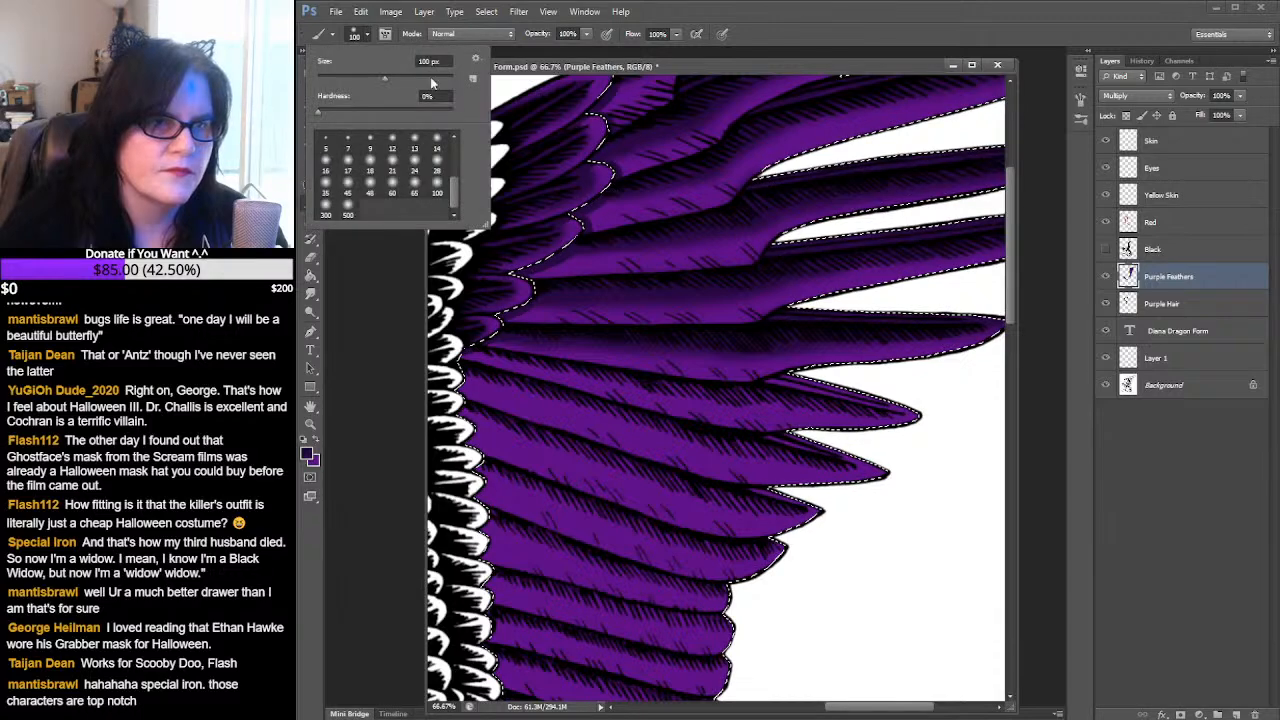
pyautogui.click(390, 192)
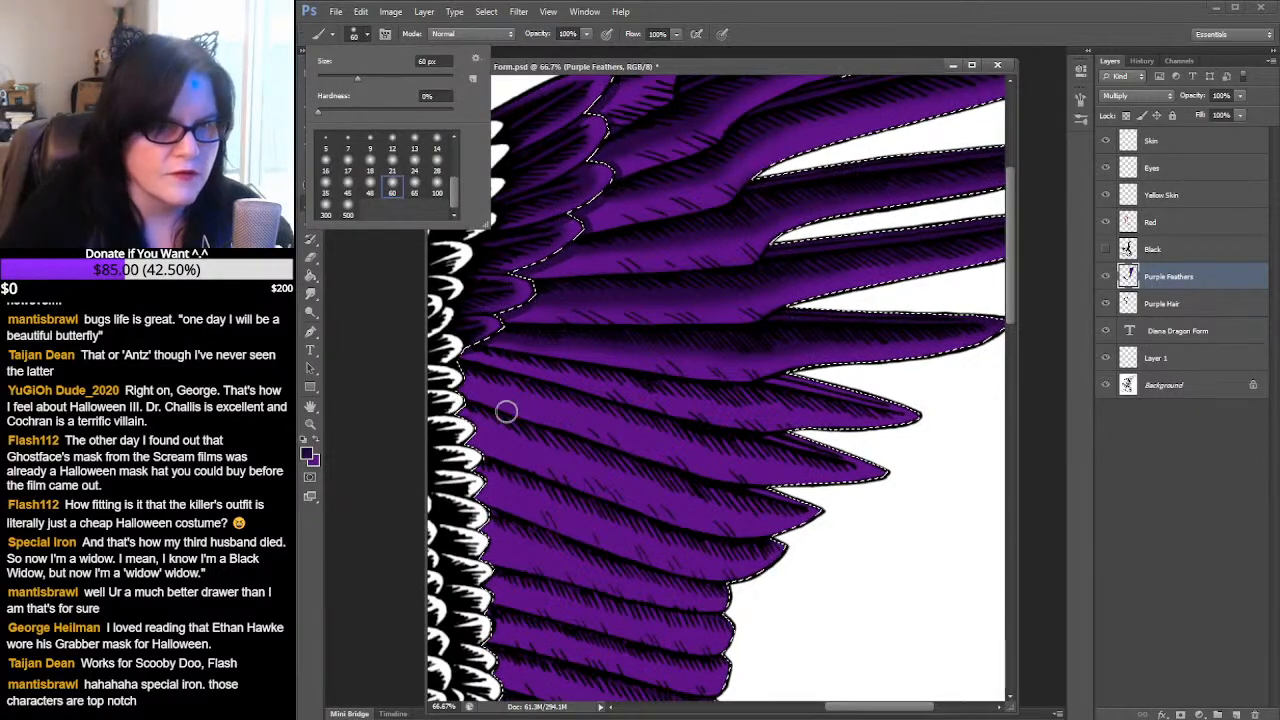
pyautogui.click(490, 353)
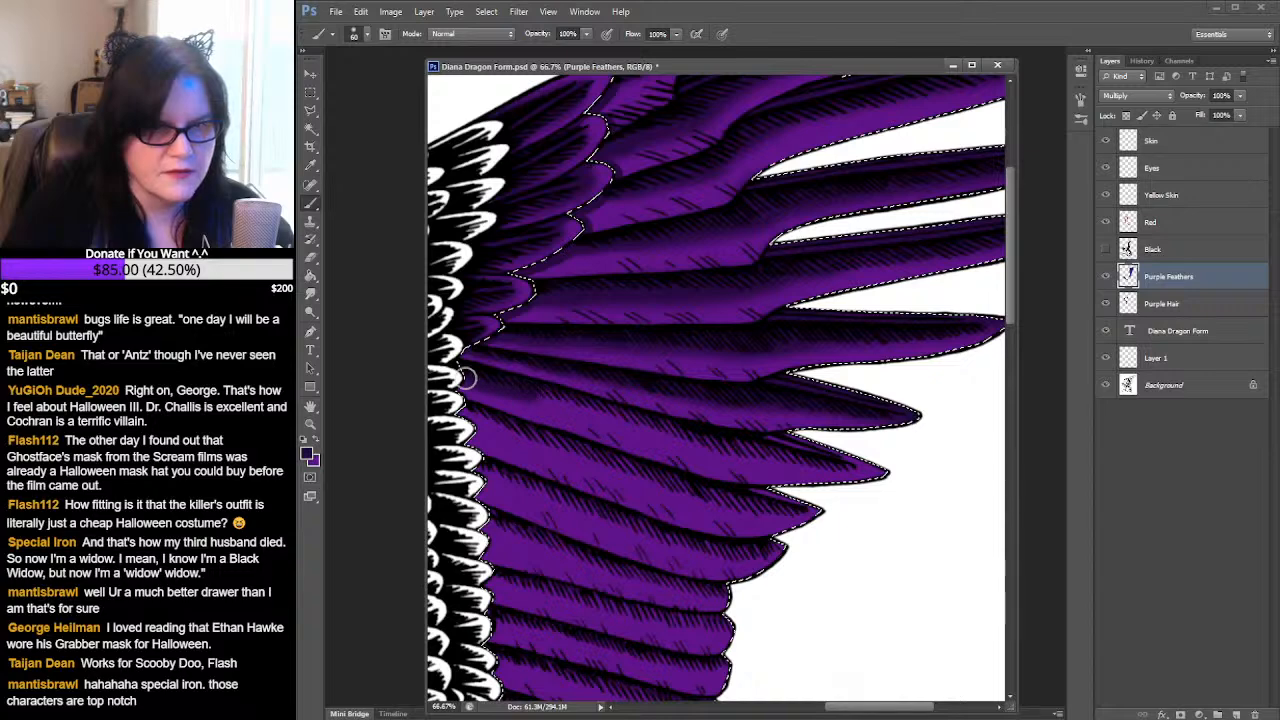
pyautogui.moveTo(466, 378)
pyautogui.mouseDown()
pyautogui.moveTo(677, 441)
pyautogui.moveTo(799, 456)
pyautogui.mouseUp()
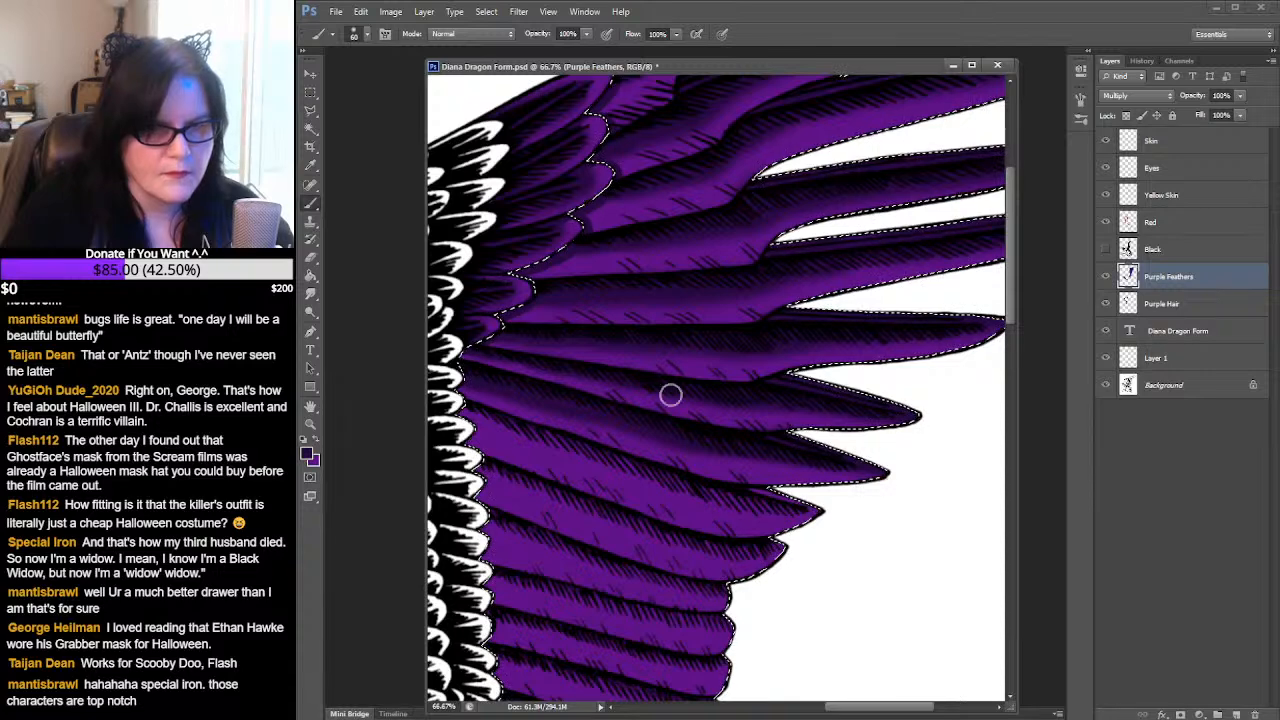
pyautogui.moveTo(852, 433)
pyautogui.mouseDown()
pyautogui.moveTo(897, 278)
pyautogui.moveTo(880, 213)
pyautogui.mouseUp()
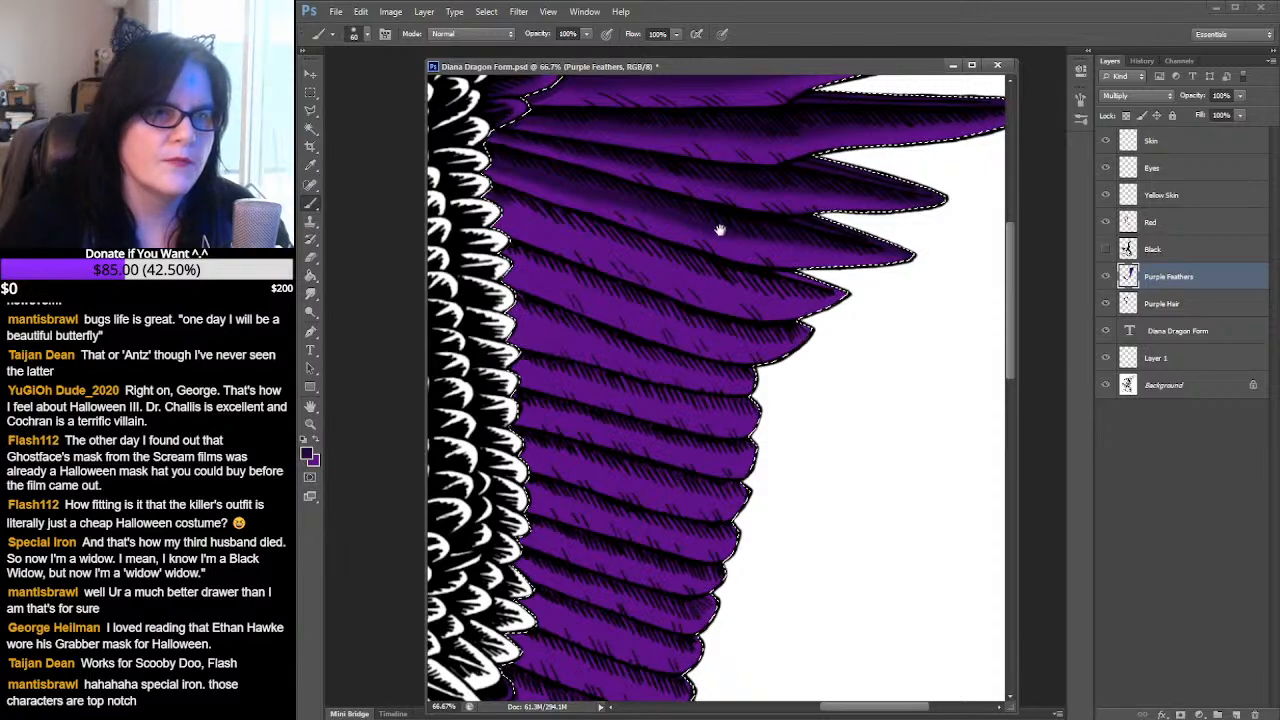
# - Paint dark shadow down the roots of the purple wing feathers along the black-and-white scales using a hard 38 px brush
pyautogui.moveTo(720, 226); pyautogui.dragTo(790, 334)
pyautogui.moveTo(709, 289); pyautogui.dragTo(720, 300)
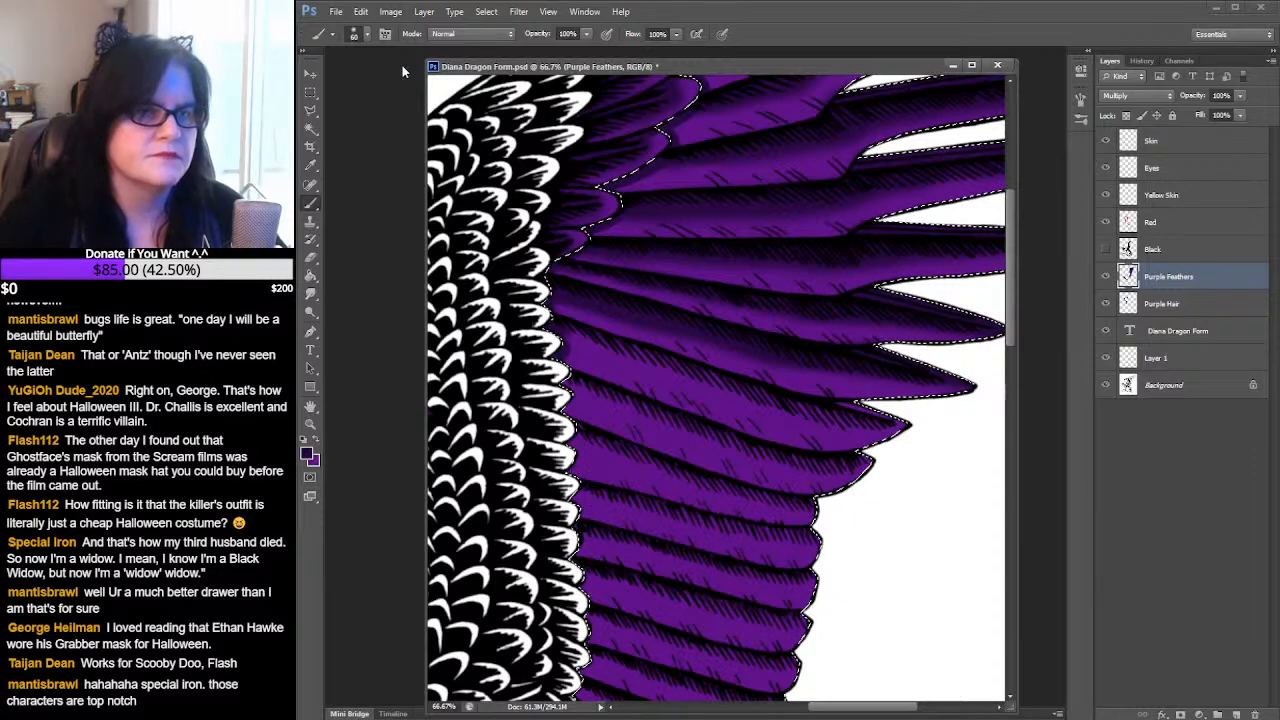
pyautogui.click(367, 35)
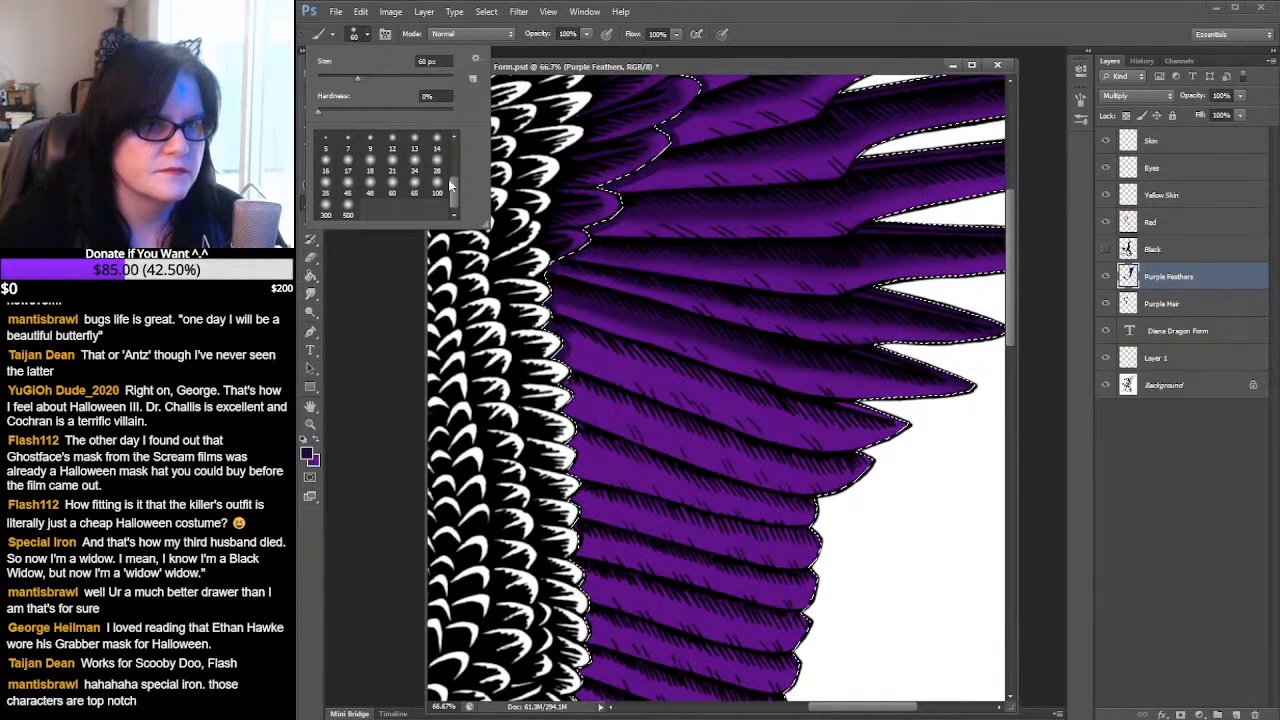
pyautogui.scroll(-2, 453, 186)
pyautogui.moveTo(453, 186); pyautogui.dragTo(455, 153)
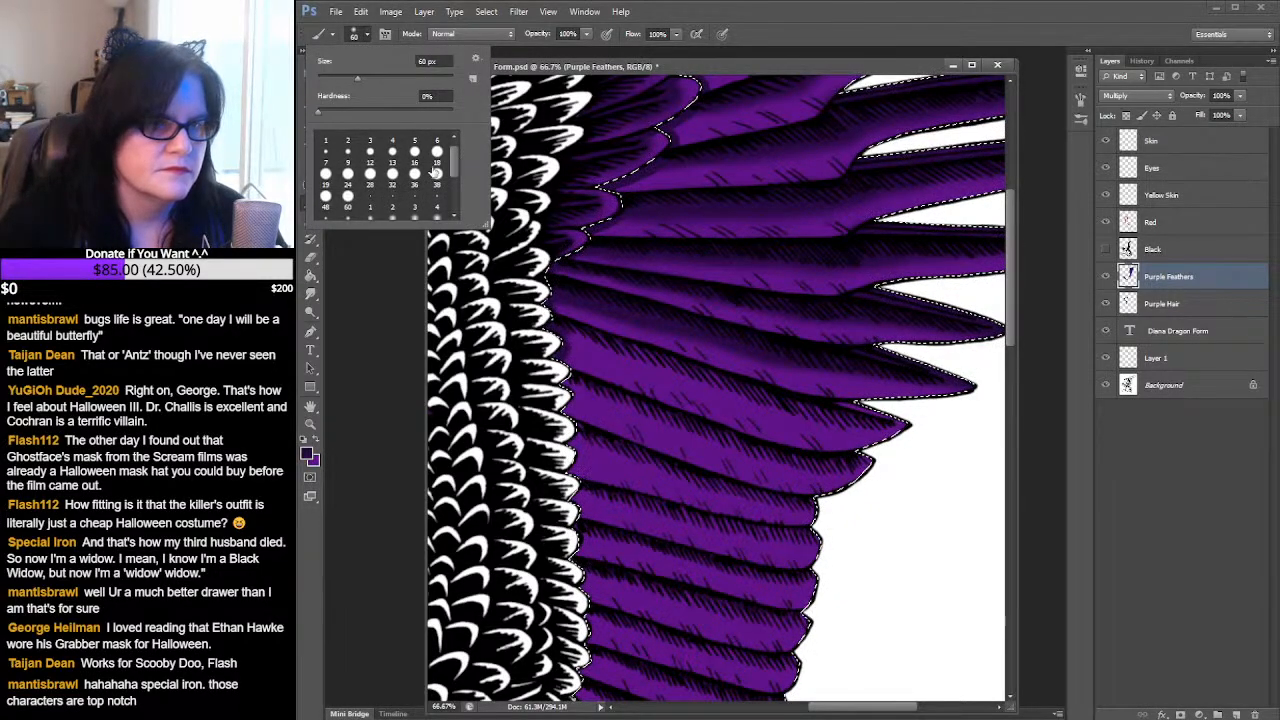
pyautogui.click(436, 180)
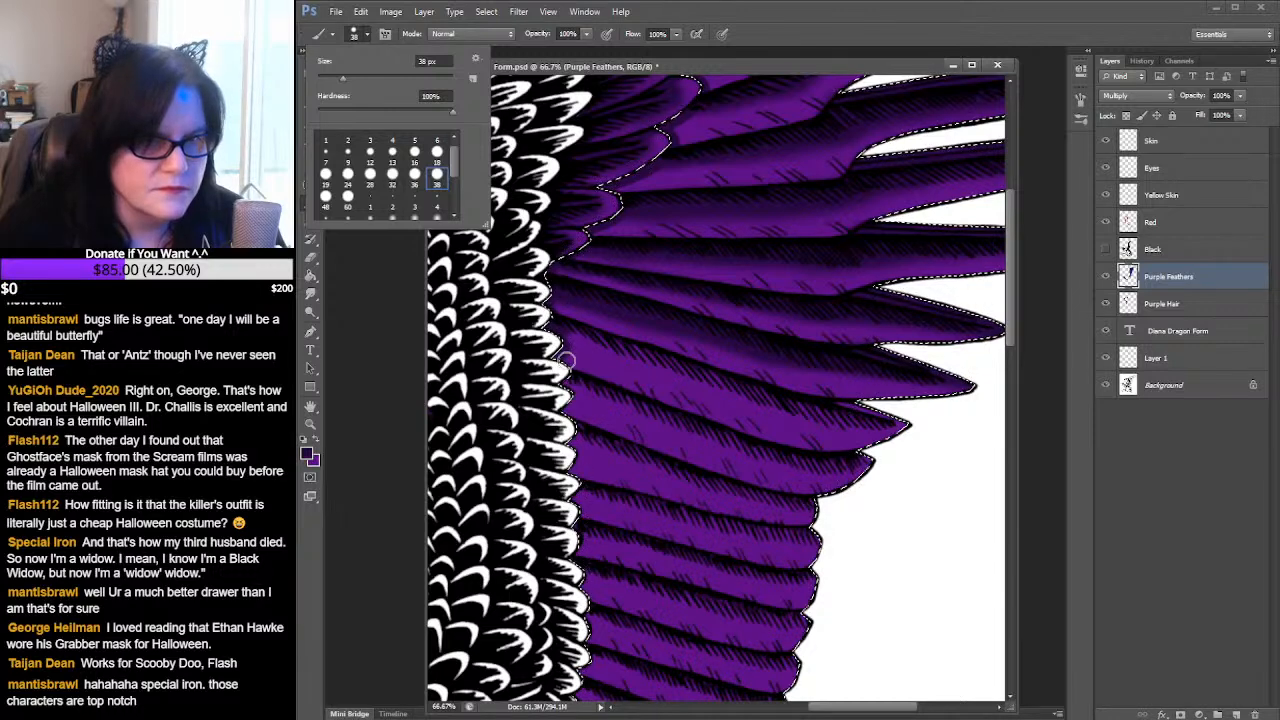
pyautogui.click(561, 349)
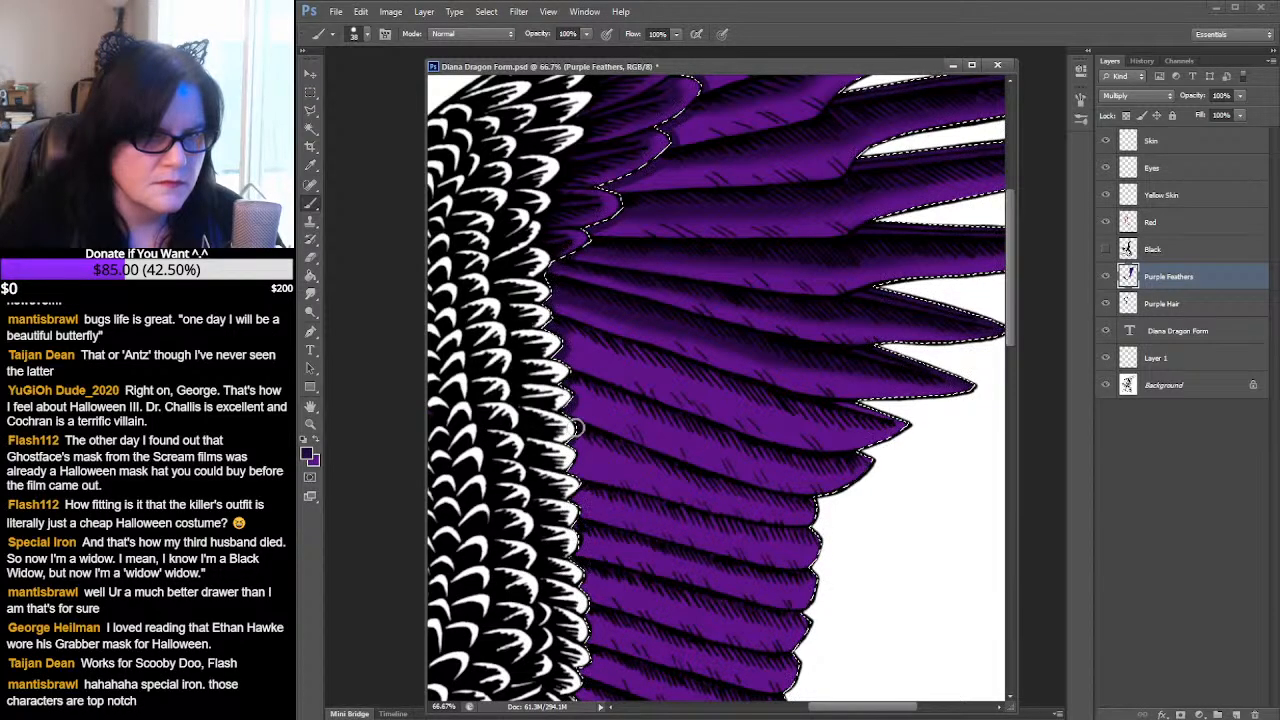
pyautogui.moveTo(790, 460); pyautogui.dragTo(826, 289)
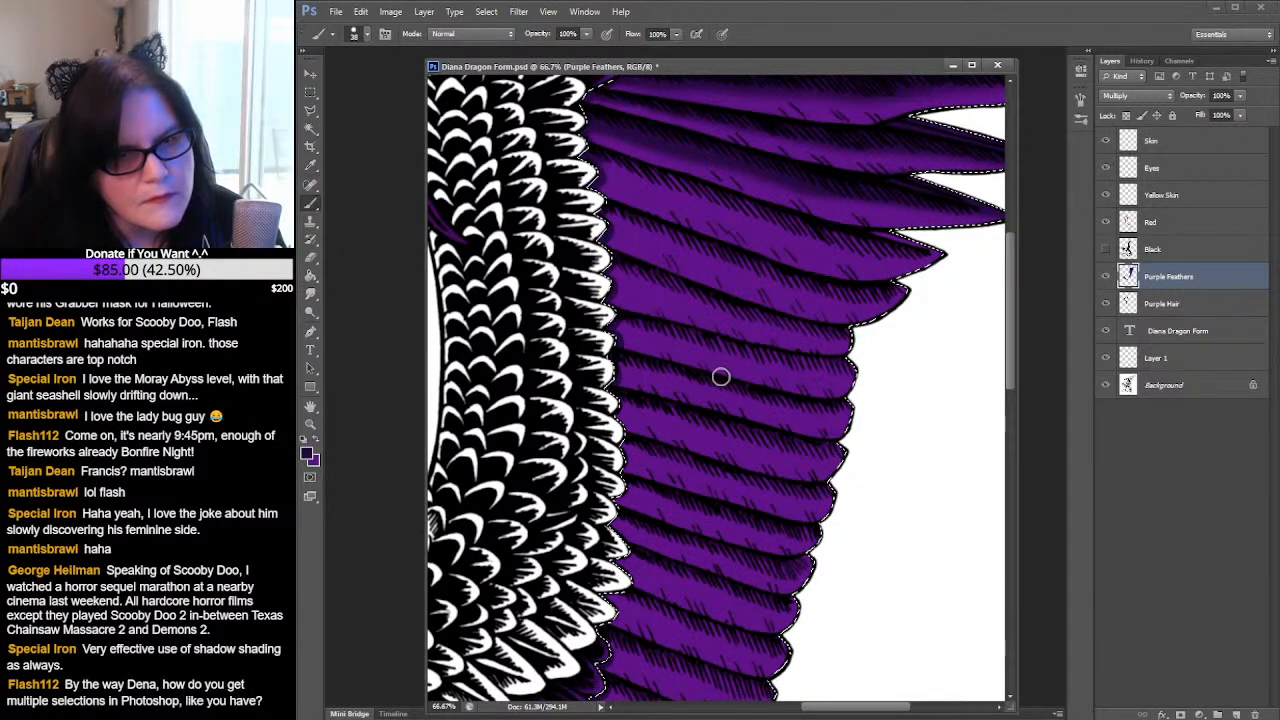
pyautogui.moveTo(720, 374); pyautogui.dragTo(749, 200)
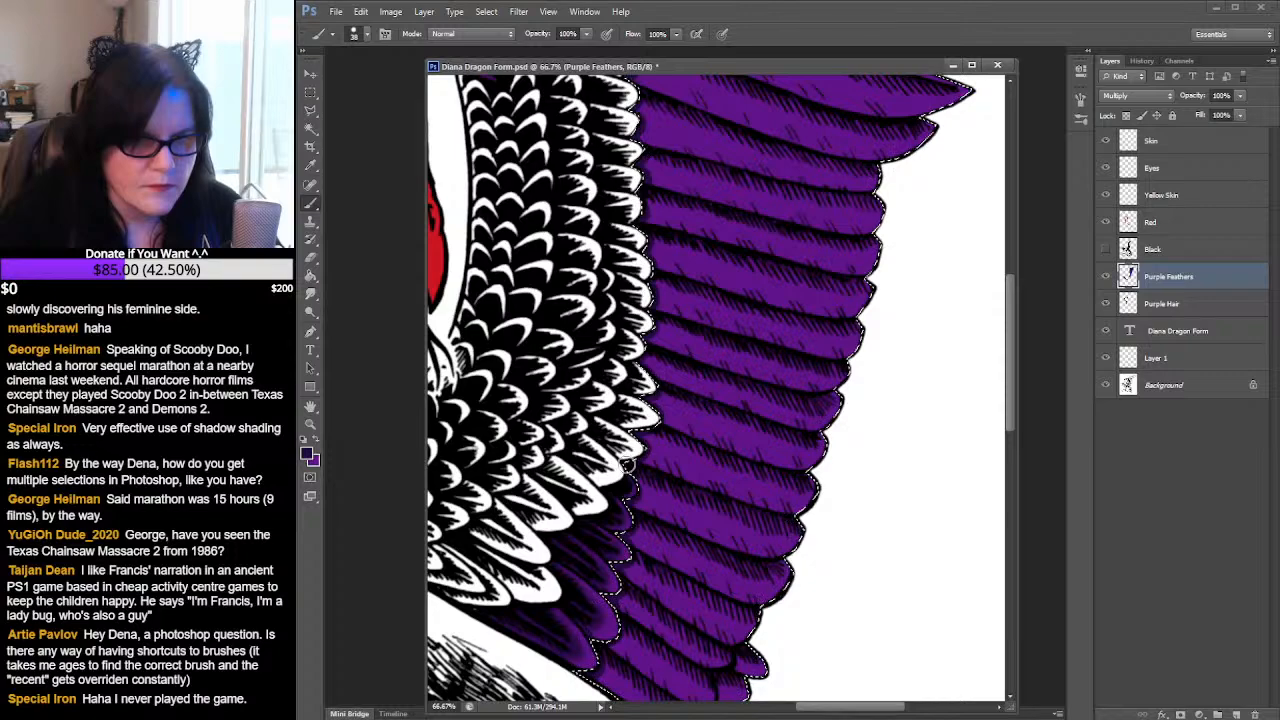
pyautogui.moveTo(778, 248); pyautogui.dragTo(737, 380)
pyautogui.moveTo(802, 210); pyautogui.dragTo(768, 348)
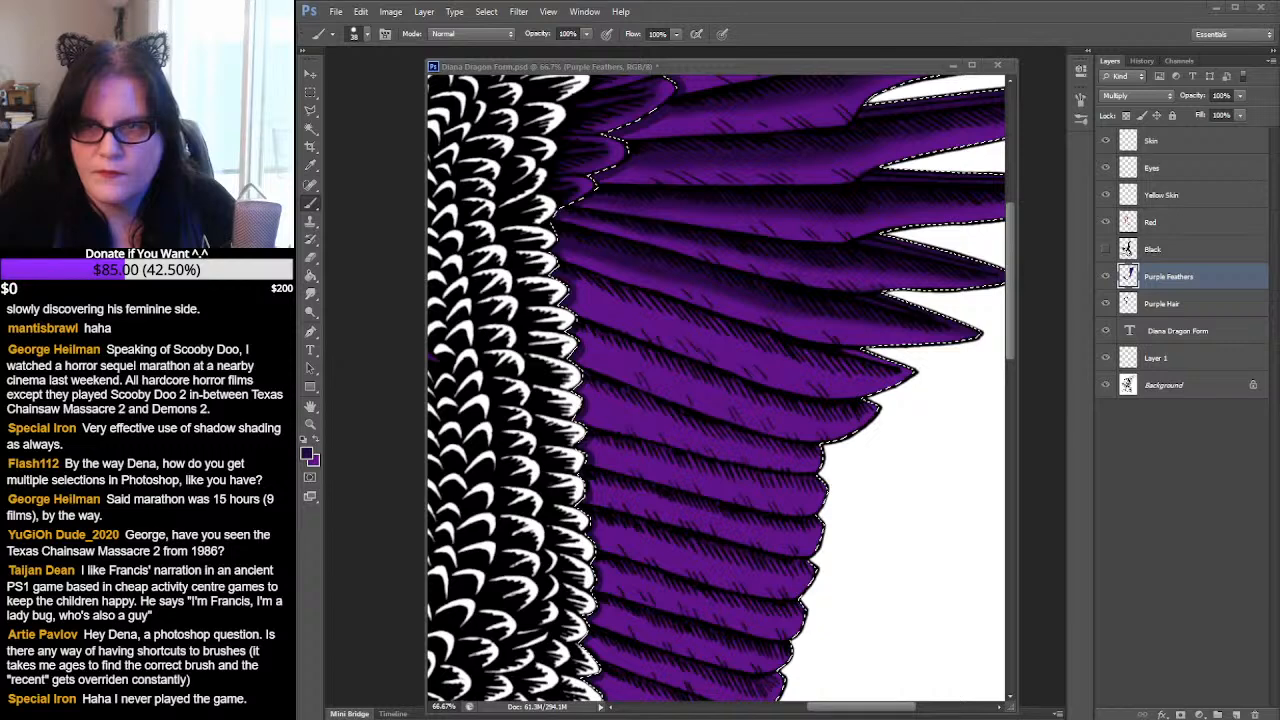
pyautogui.hotkey('ctrl', 'd')
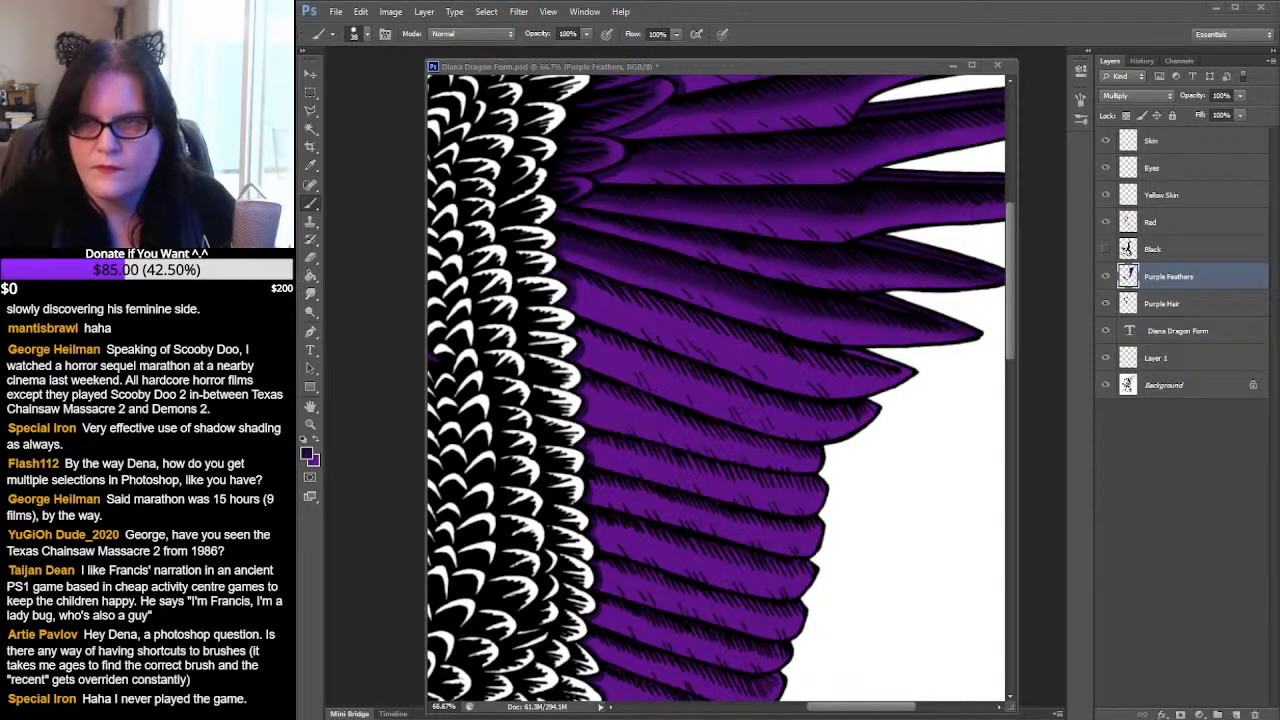
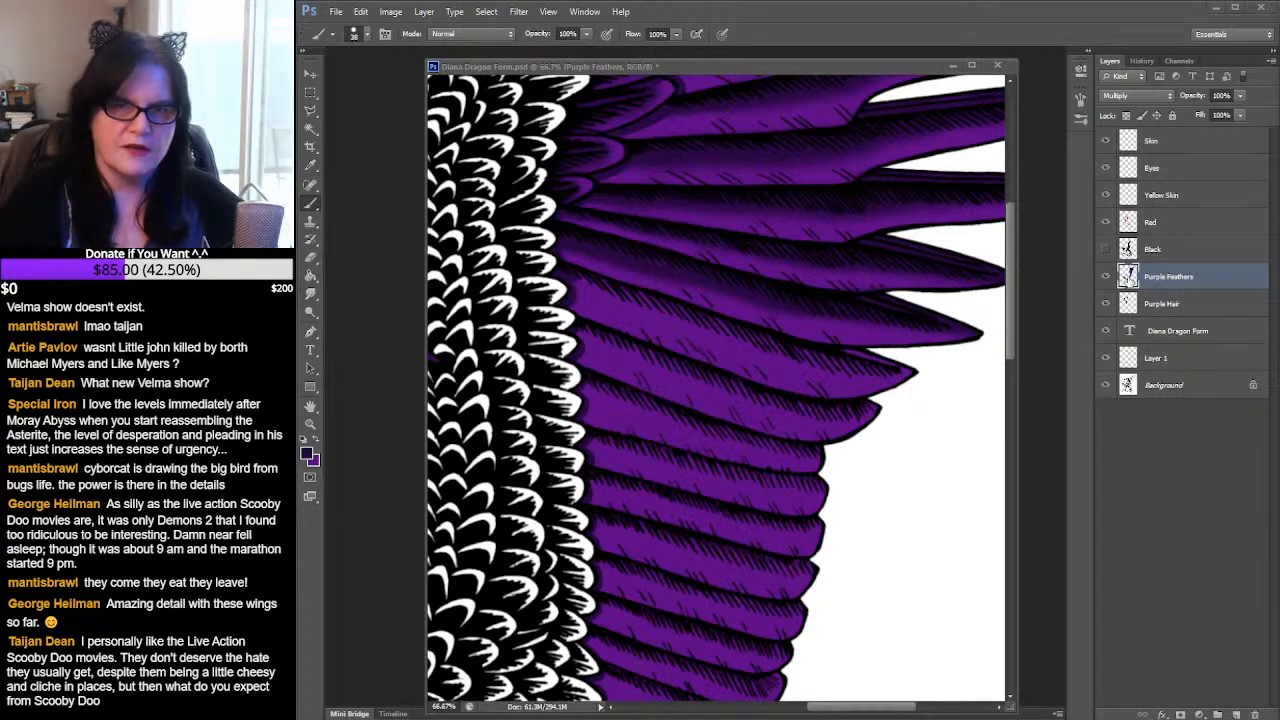
pyautogui.keyDown('ctrl'); pyautogui.click(1128, 277); pyautogui.keyUp('ctrl')
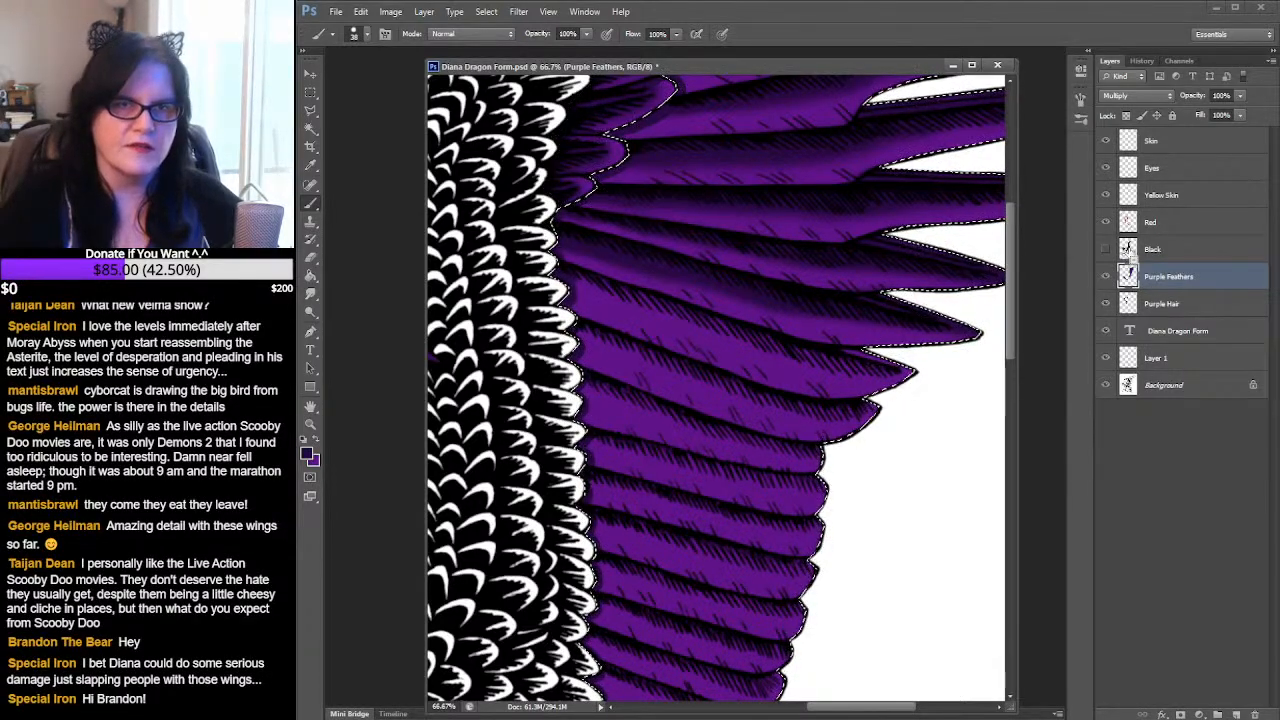
pyautogui.click(1105, 250)
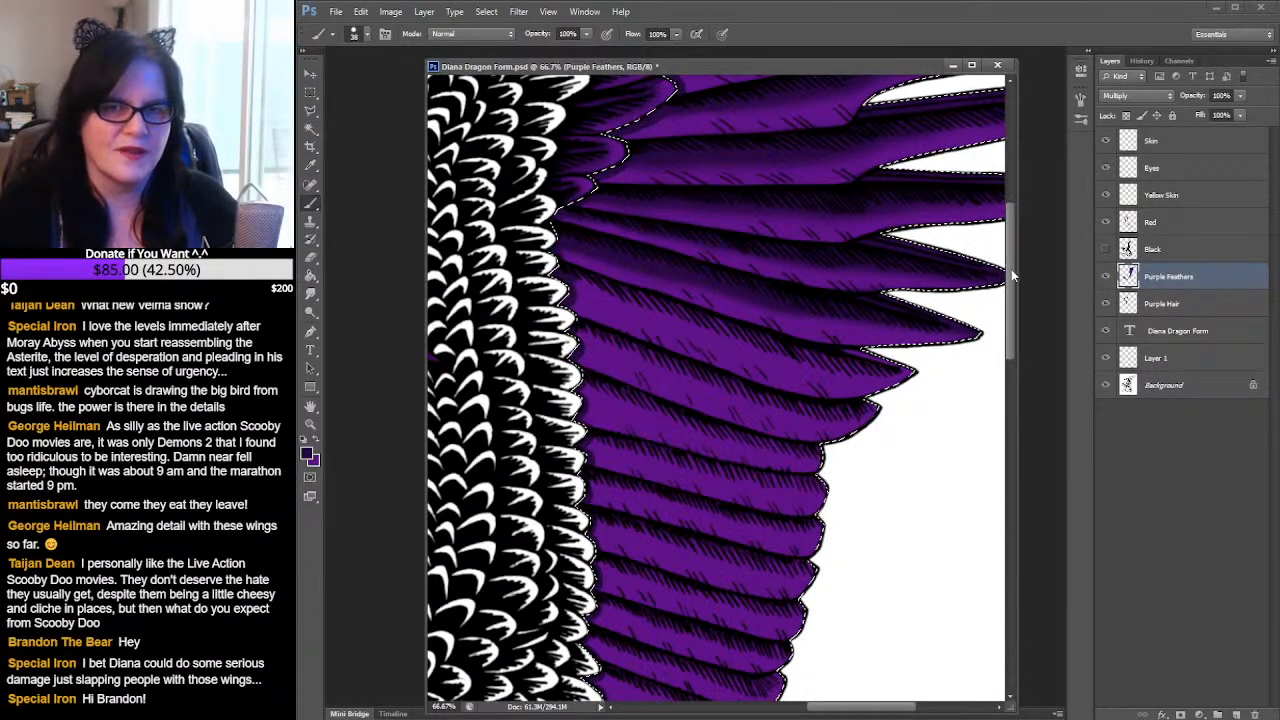
pyautogui.moveTo(1011, 270); pyautogui.dragTo(1015, 306)
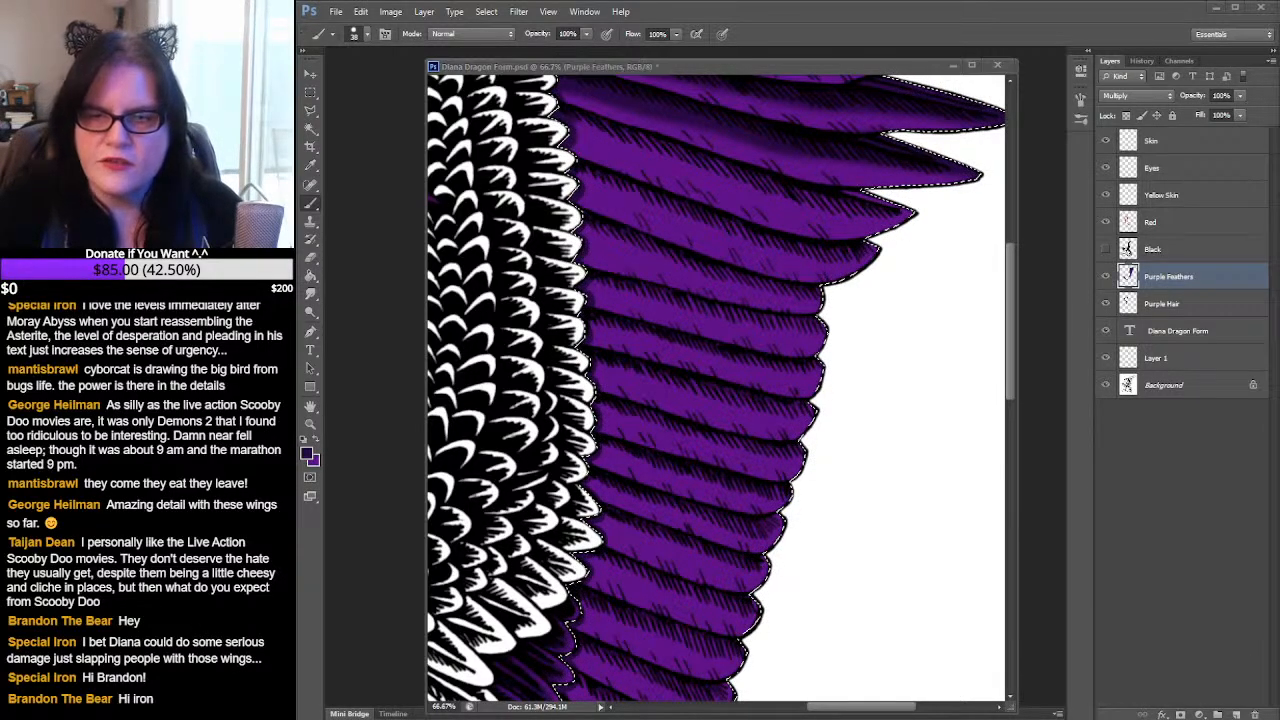
pyautogui.hotkey('ctrl', 'd')
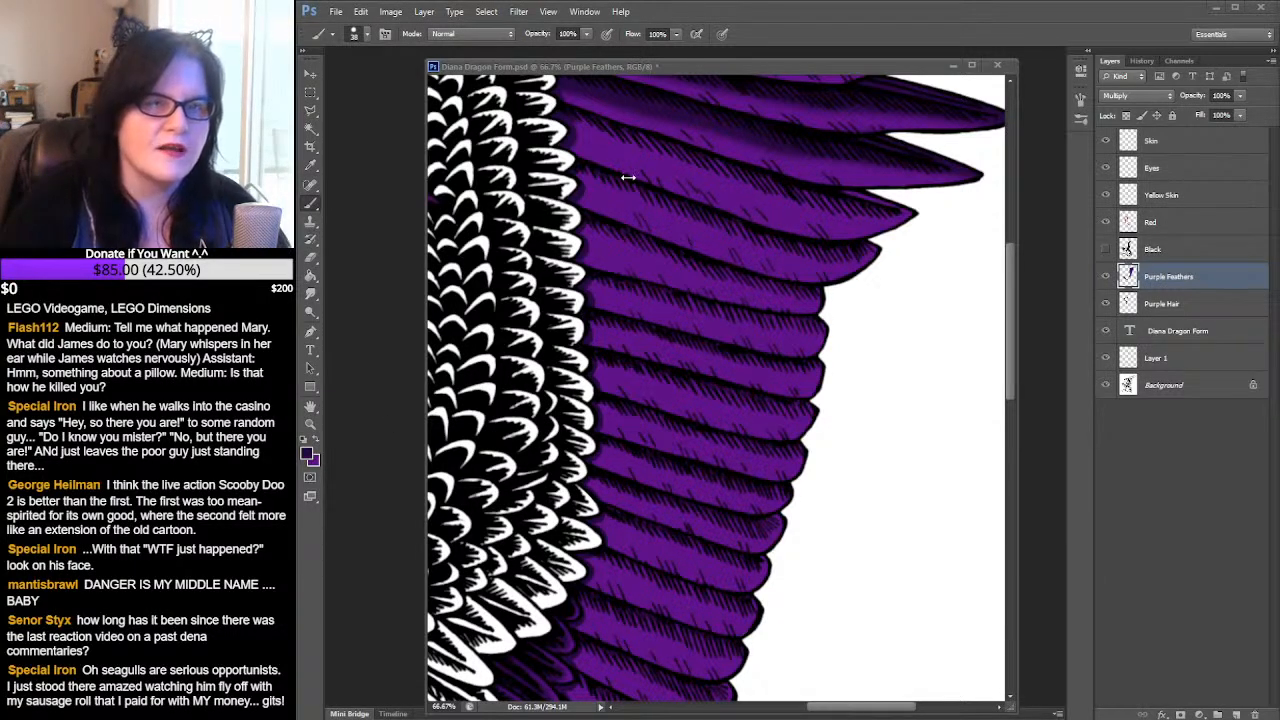
pyautogui.click(490, 67)
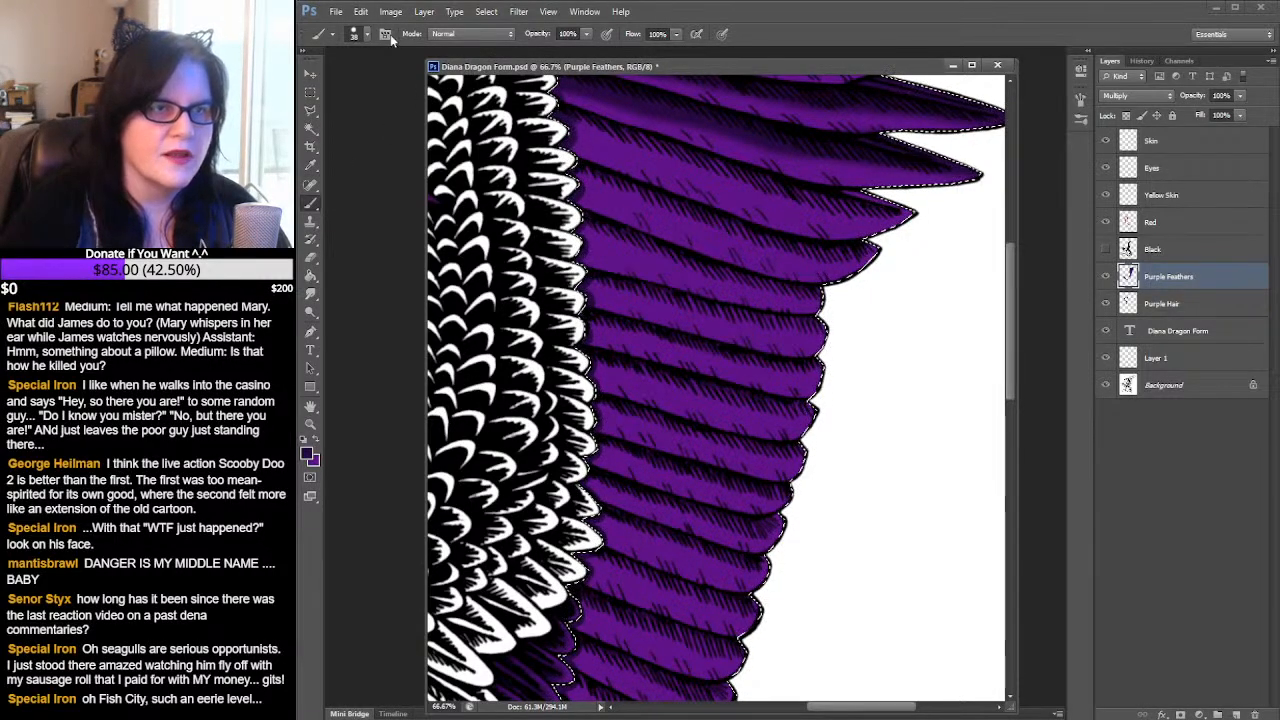
# - Try shading the upper edge of the feather below the long pointed ones with a soft 65 px brush
pyautogui.click(358, 33)
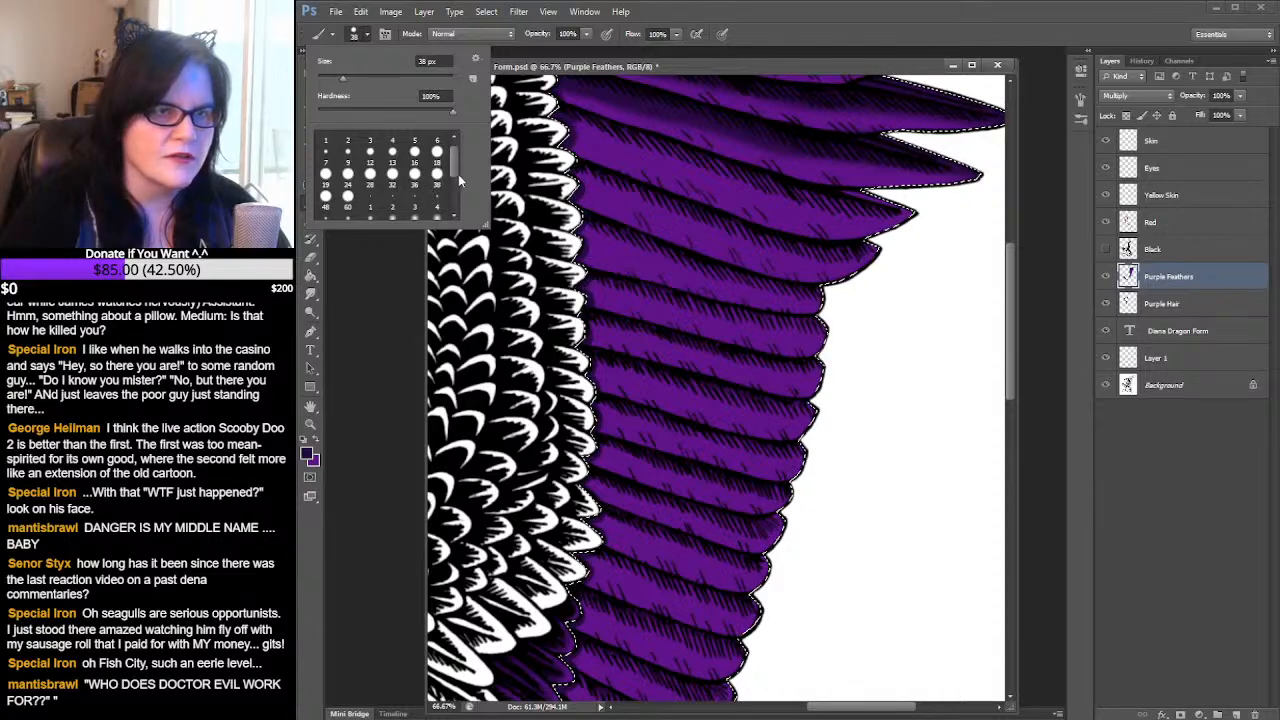
pyautogui.scroll(-2, 459, 180)
pyautogui.scroll(-1, 407, 188)
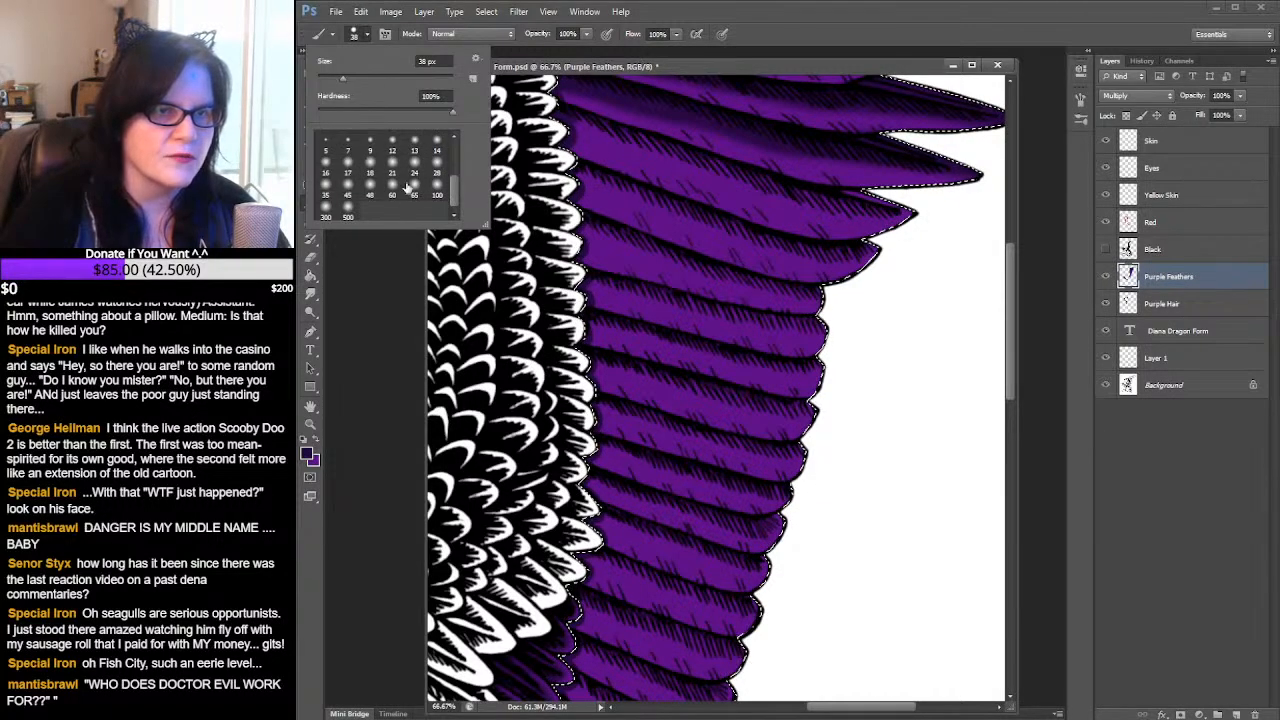
pyautogui.click(345, 192)
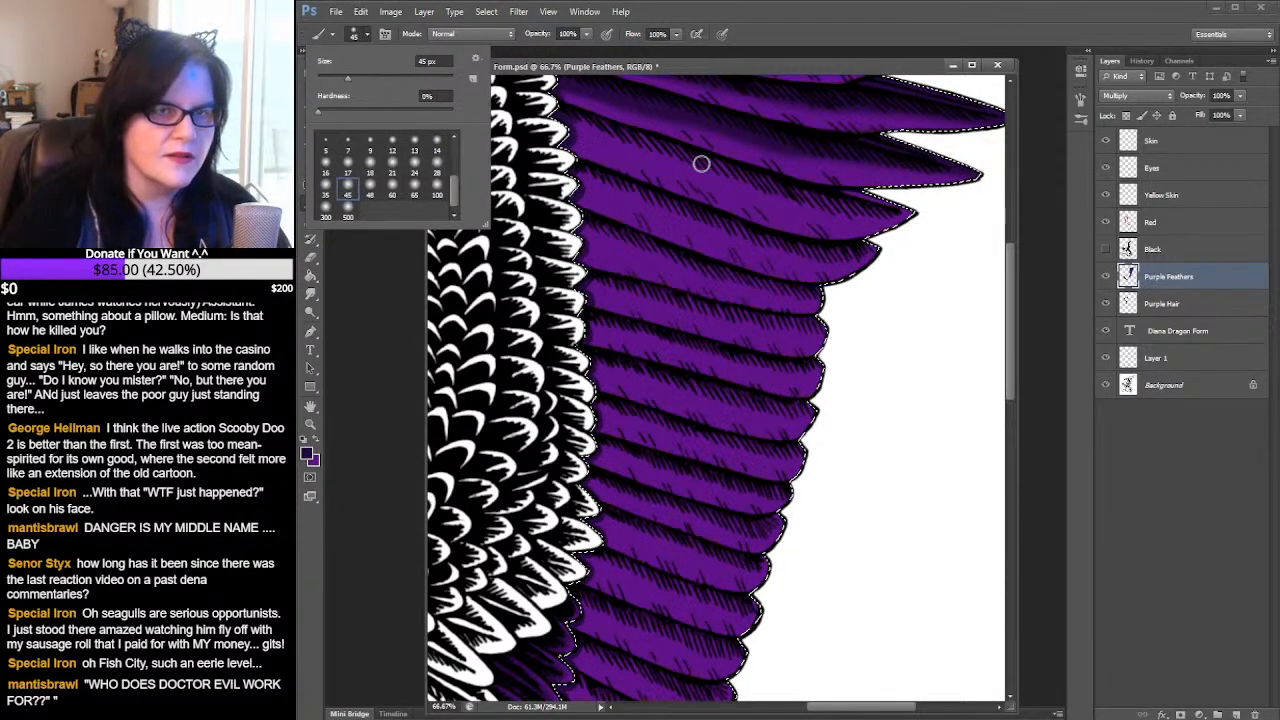
pyautogui.click(413, 190)
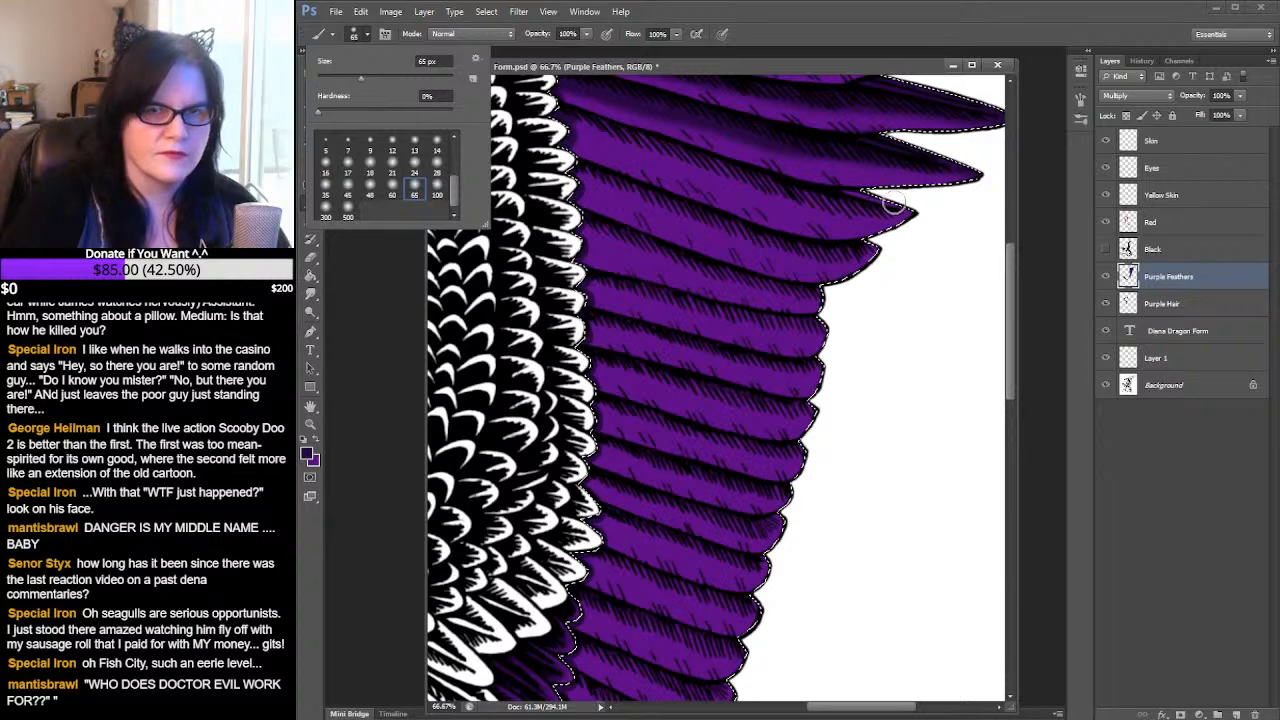
pyautogui.click(855, 197)
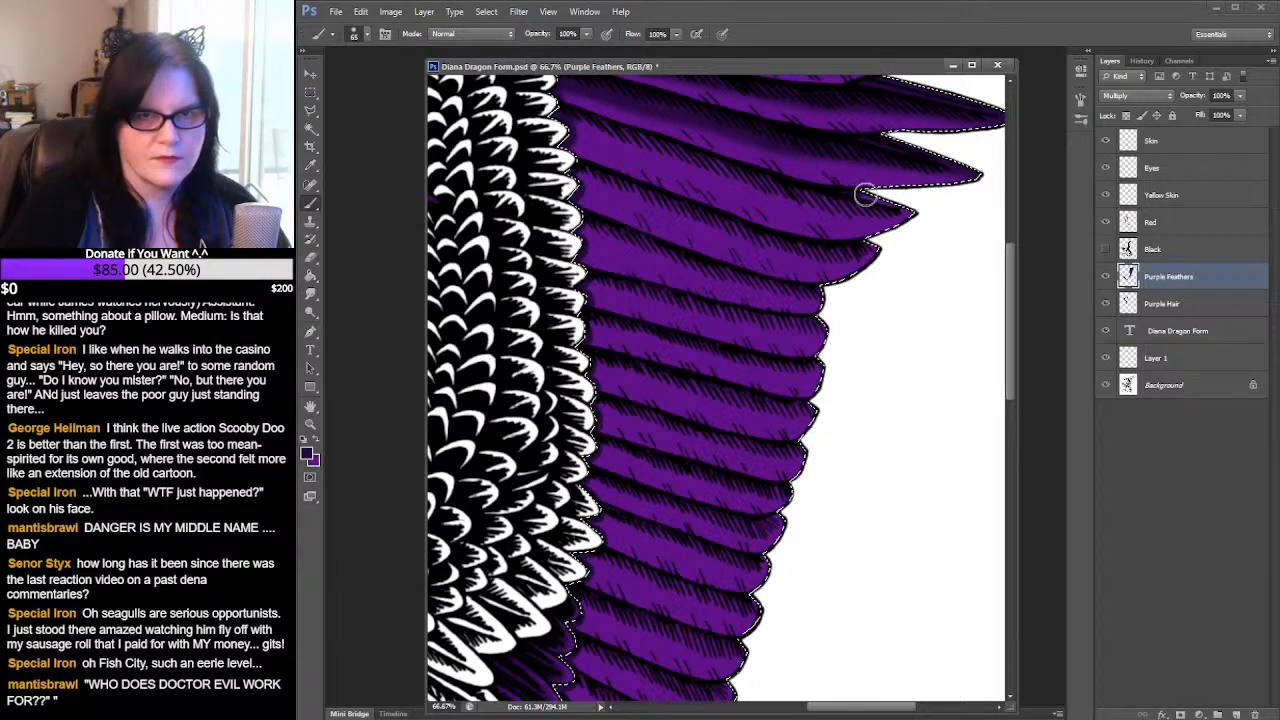
pyautogui.moveTo(860, 203)
pyautogui.mouseDown()
pyautogui.moveTo(798, 203)
pyautogui.moveTo(596, 134)
pyautogui.mouseUp()
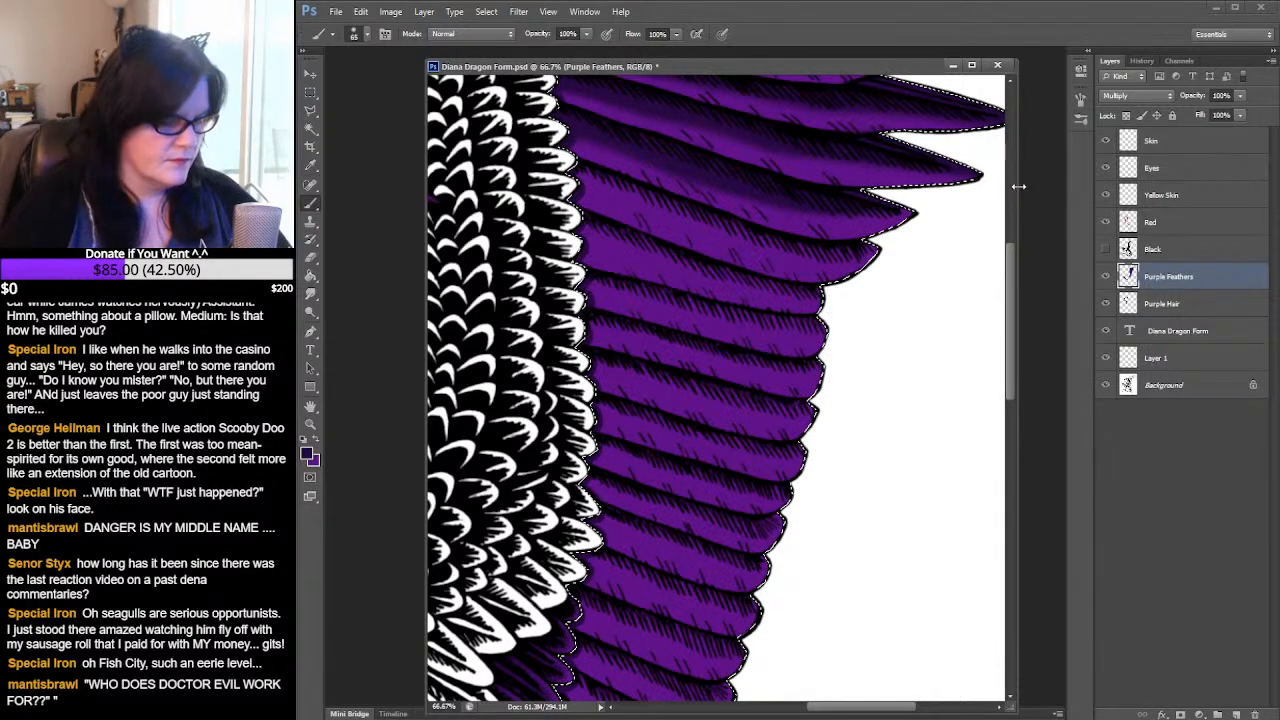
# - Shade the upper edges of the broad feathers below the long pointed ones with a soft 100 px brush
pyautogui.click(368, 35)
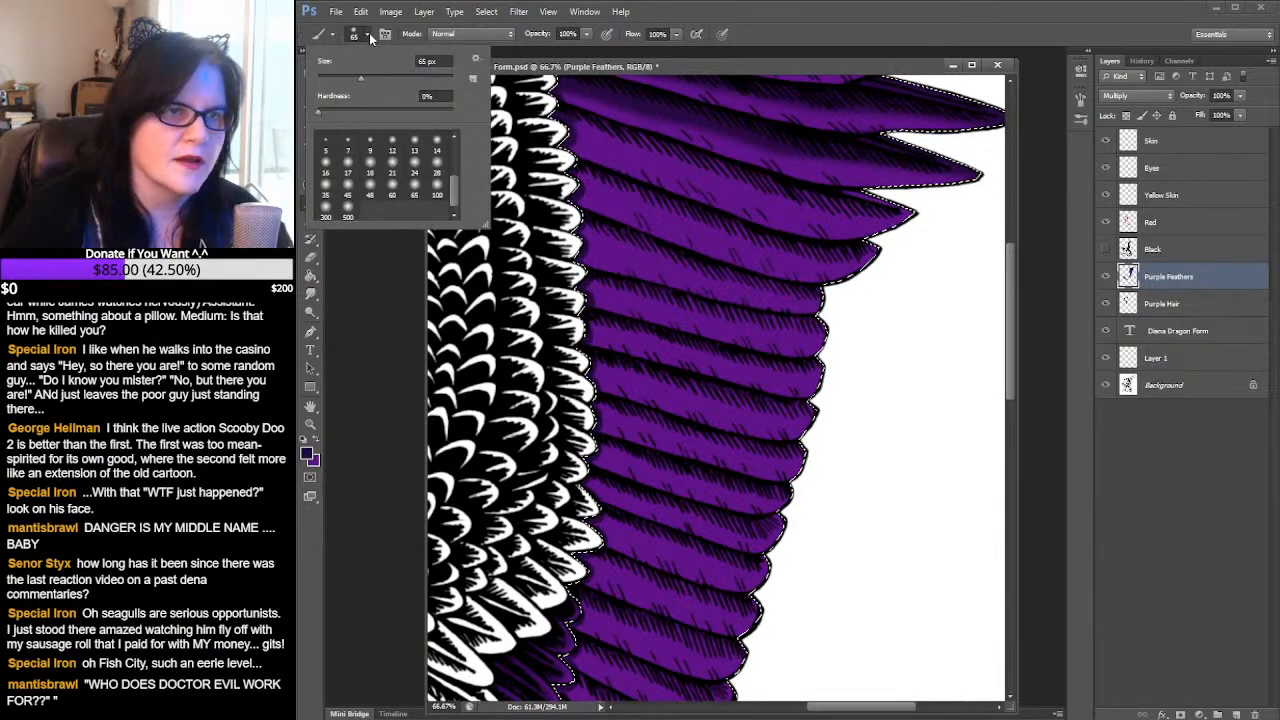
pyautogui.click(437, 195)
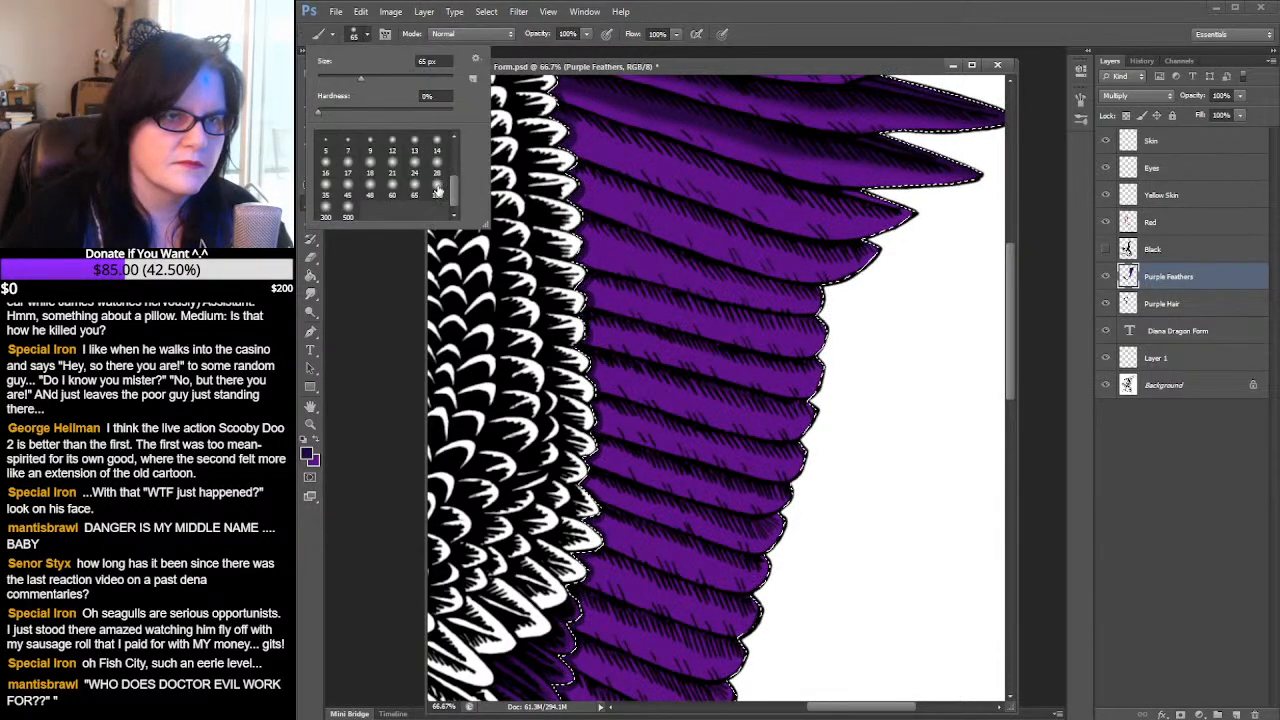
pyautogui.click(839, 197)
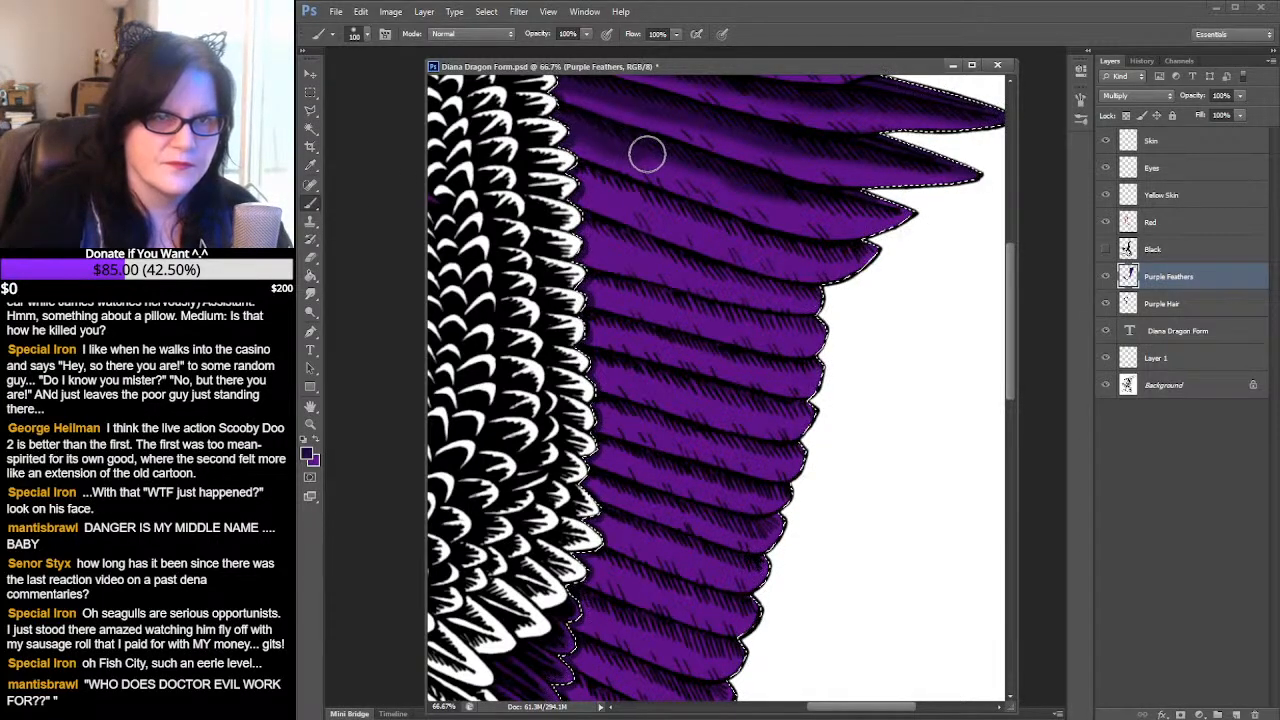
pyautogui.moveTo(720, 180); pyautogui.dragTo(844, 208)
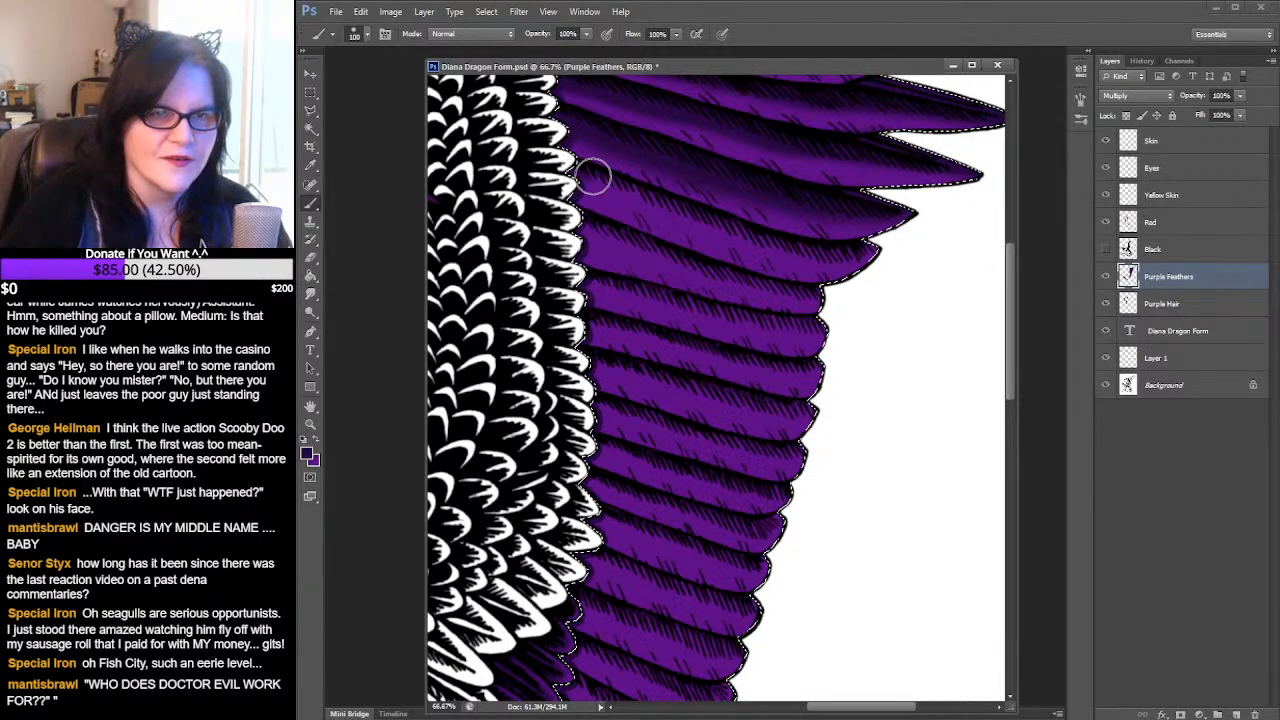
pyautogui.moveTo(644, 198)
pyautogui.mouseDown()
pyautogui.moveTo(677, 209)
pyautogui.moveTo(621, 189)
pyautogui.moveTo(776, 245)
pyautogui.mouseUp()
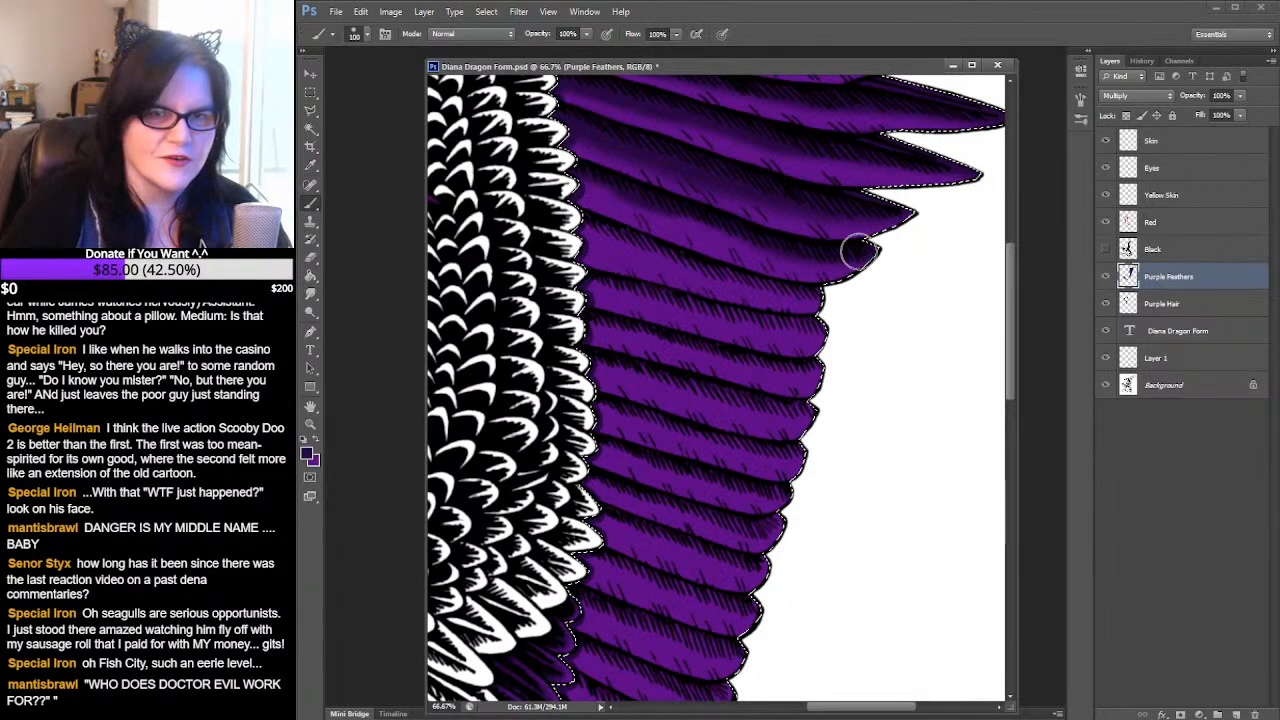
pyautogui.moveTo(781, 253)
pyautogui.mouseDown()
pyautogui.moveTo(545, 166)
pyautogui.moveTo(691, 221)
pyautogui.moveTo(743, 287)
pyautogui.moveTo(654, 232)
pyautogui.moveTo(583, 217)
pyautogui.moveTo(672, 248)
pyautogui.moveTo(660, 232)
pyautogui.moveTo(593, 232)
pyautogui.mouseUp()
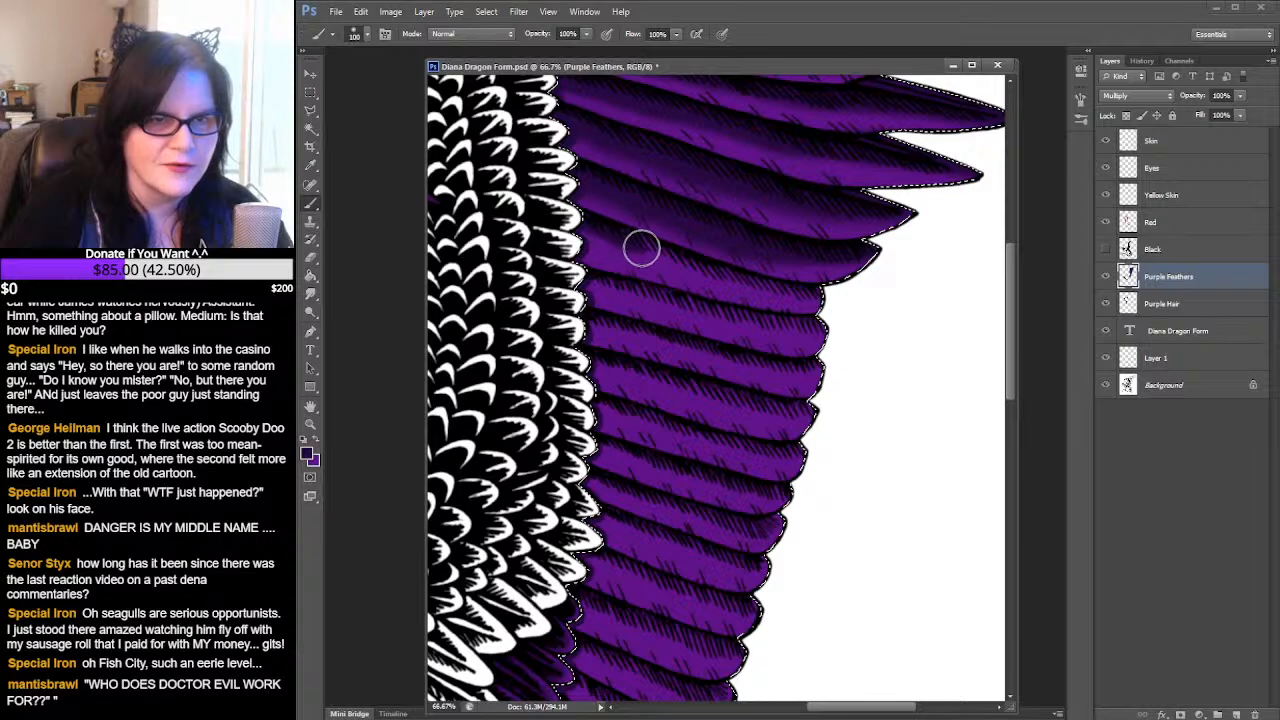
pyautogui.moveTo(646, 248)
pyautogui.mouseDown()
pyautogui.moveTo(820, 295)
pyautogui.moveTo(626, 244)
pyautogui.mouseUp()
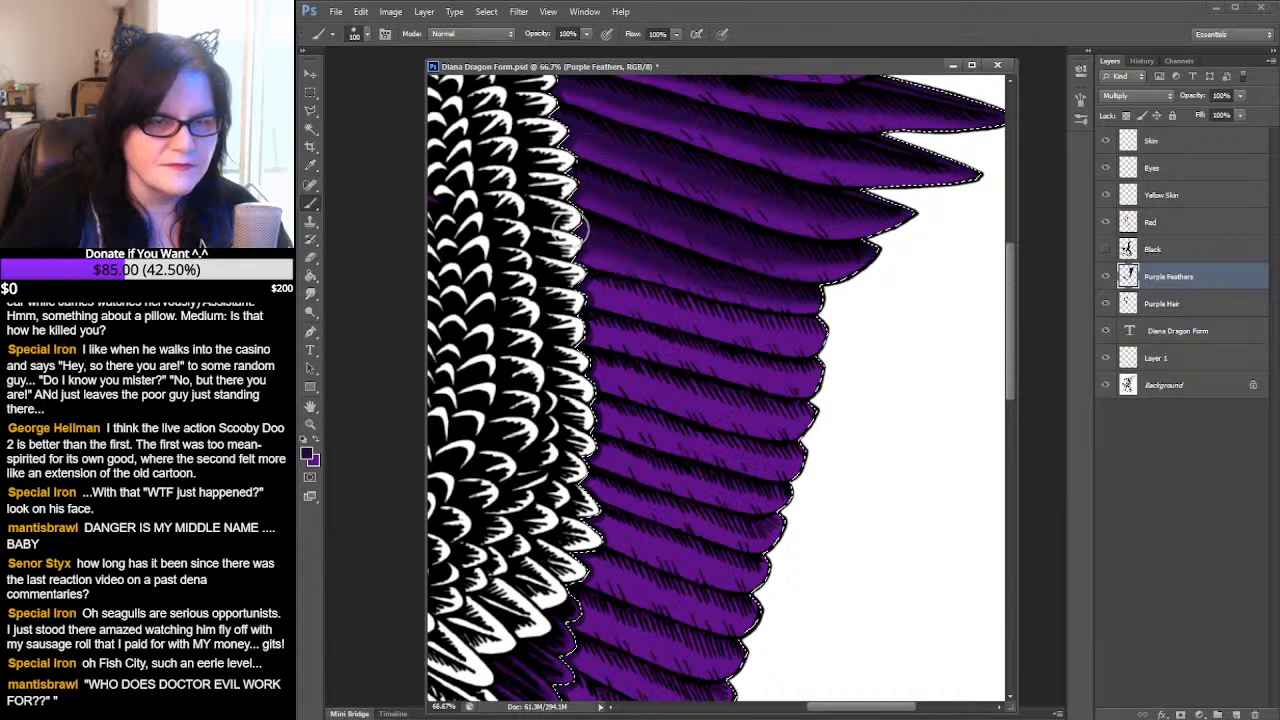
# - Shade the upper edges of the narrower, blunt-tipped feathers in the middle of the wing with a soft 60 px brush
pyautogui.click(369, 36)
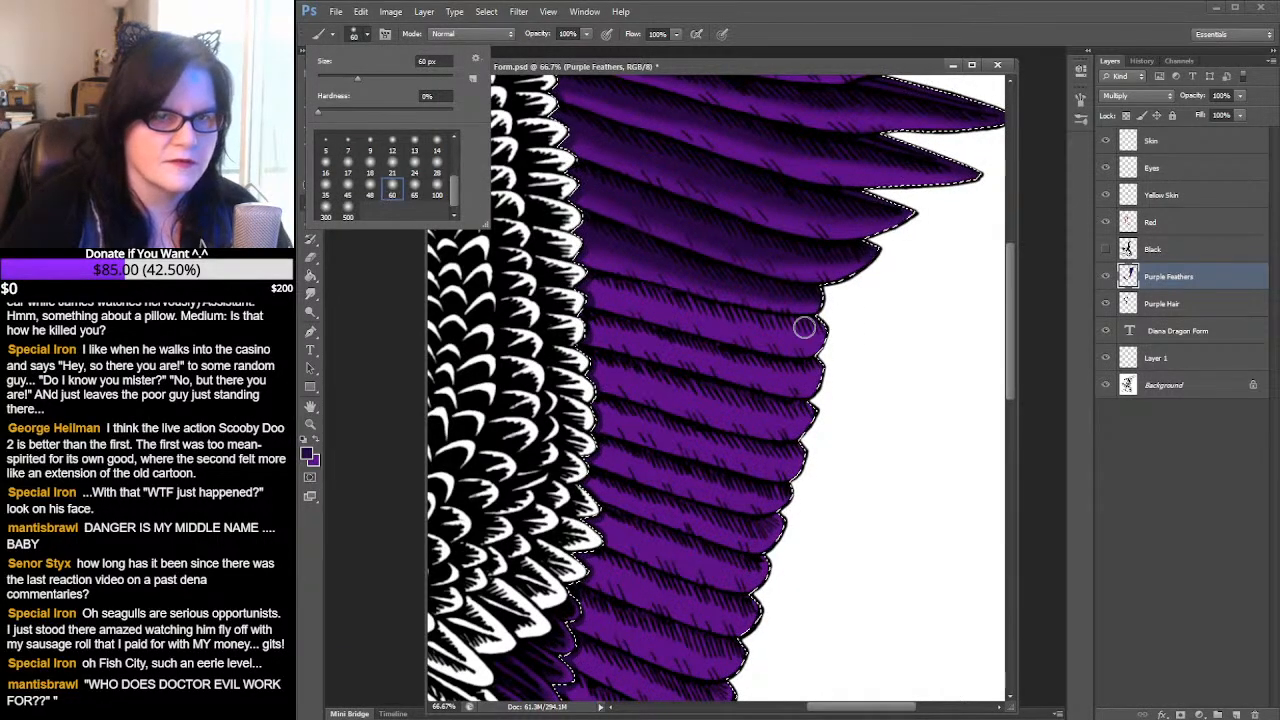
pyautogui.click(837, 313)
pyautogui.moveTo(795, 322); pyautogui.dragTo(720, 306)
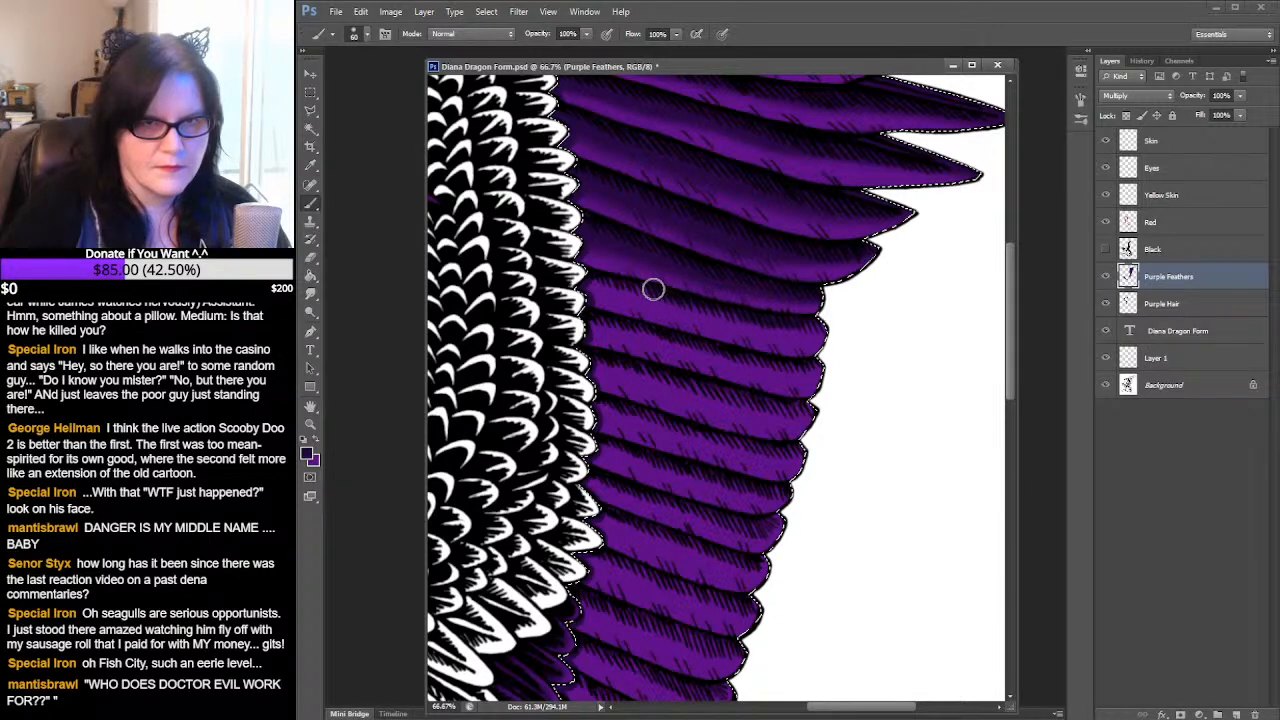
pyautogui.moveTo(575, 277); pyautogui.dragTo(790, 329)
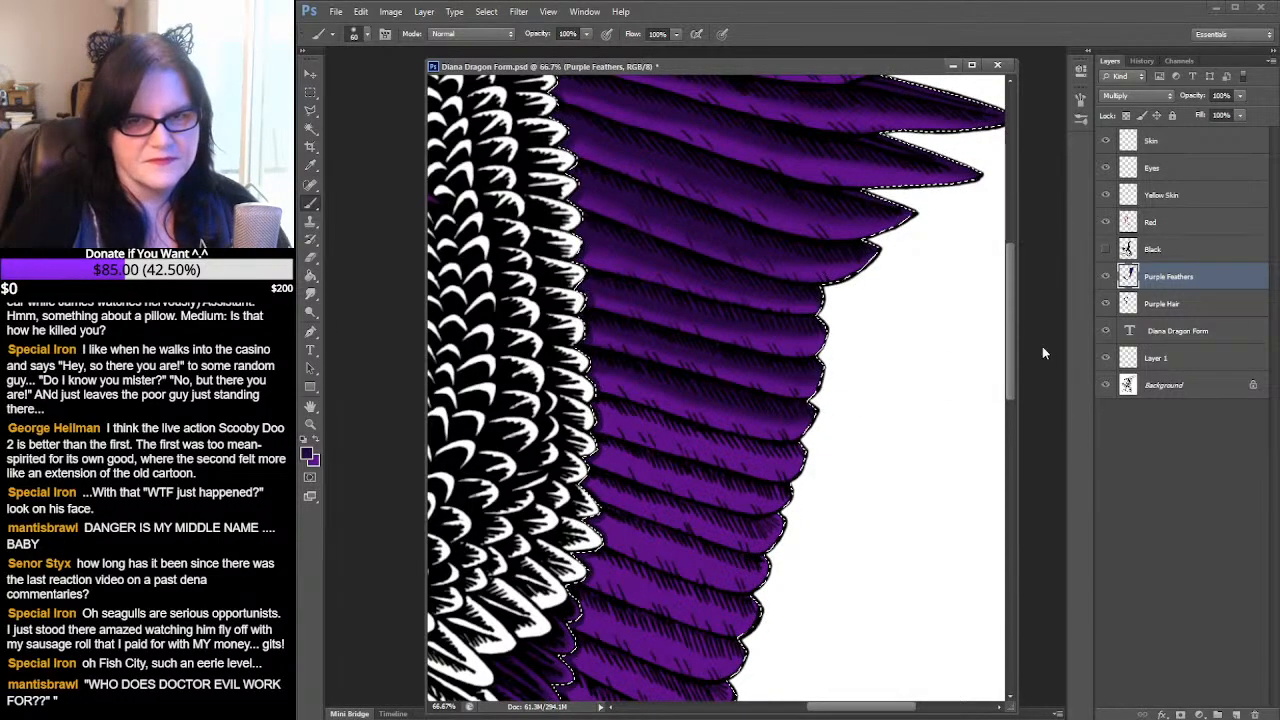
# - Continue the soft 60 px shading down the wing, darkening the upper edges of the next feathers toward its lower end
pyautogui.moveTo(1010, 313); pyautogui.dragTo(1009, 348)
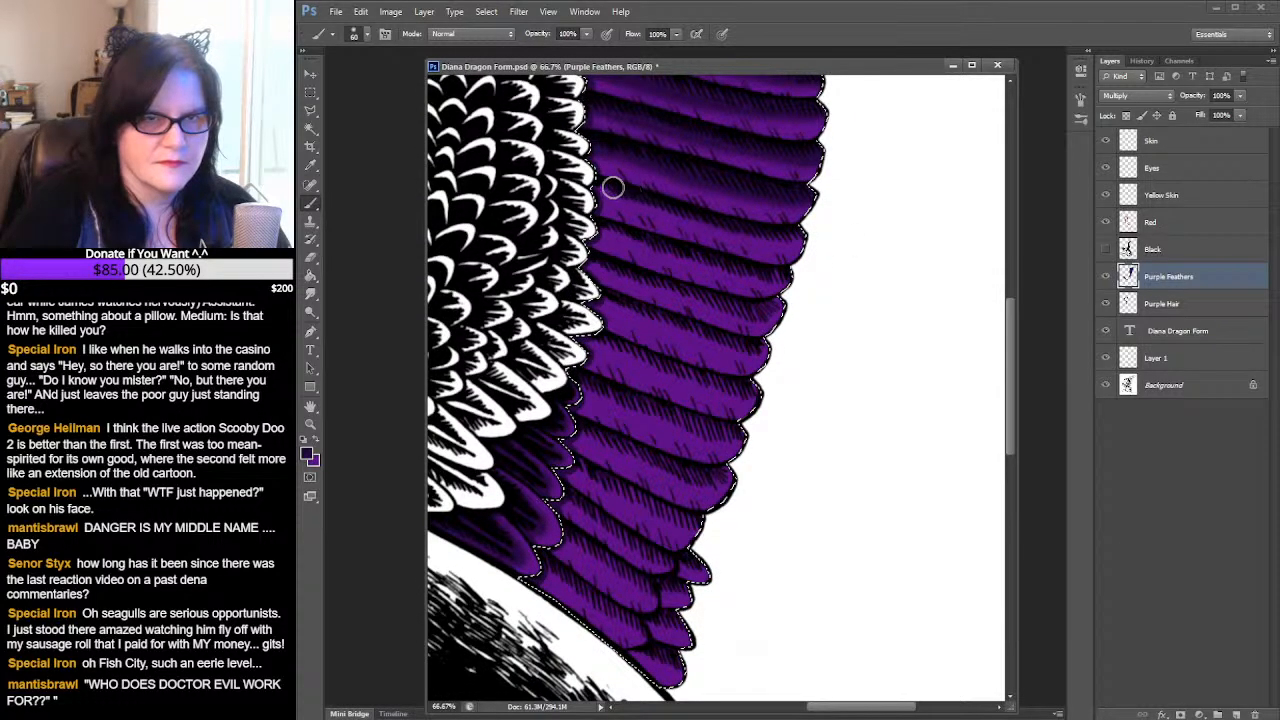
pyautogui.moveTo(618, 202)
pyautogui.mouseDown()
pyautogui.moveTo(751, 240)
pyautogui.moveTo(802, 240)
pyautogui.mouseUp()
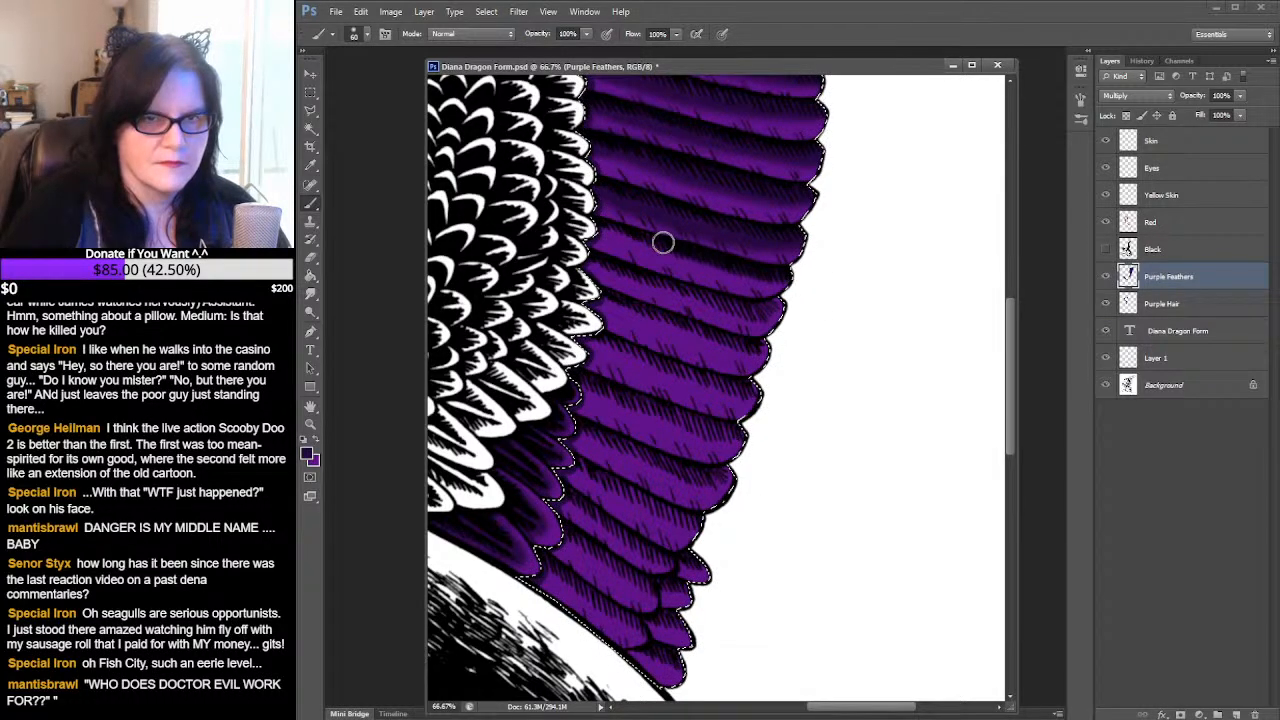
pyautogui.moveTo(598, 222)
pyautogui.mouseDown()
pyautogui.moveTo(697, 269)
pyautogui.moveTo(802, 282)
pyautogui.mouseUp()
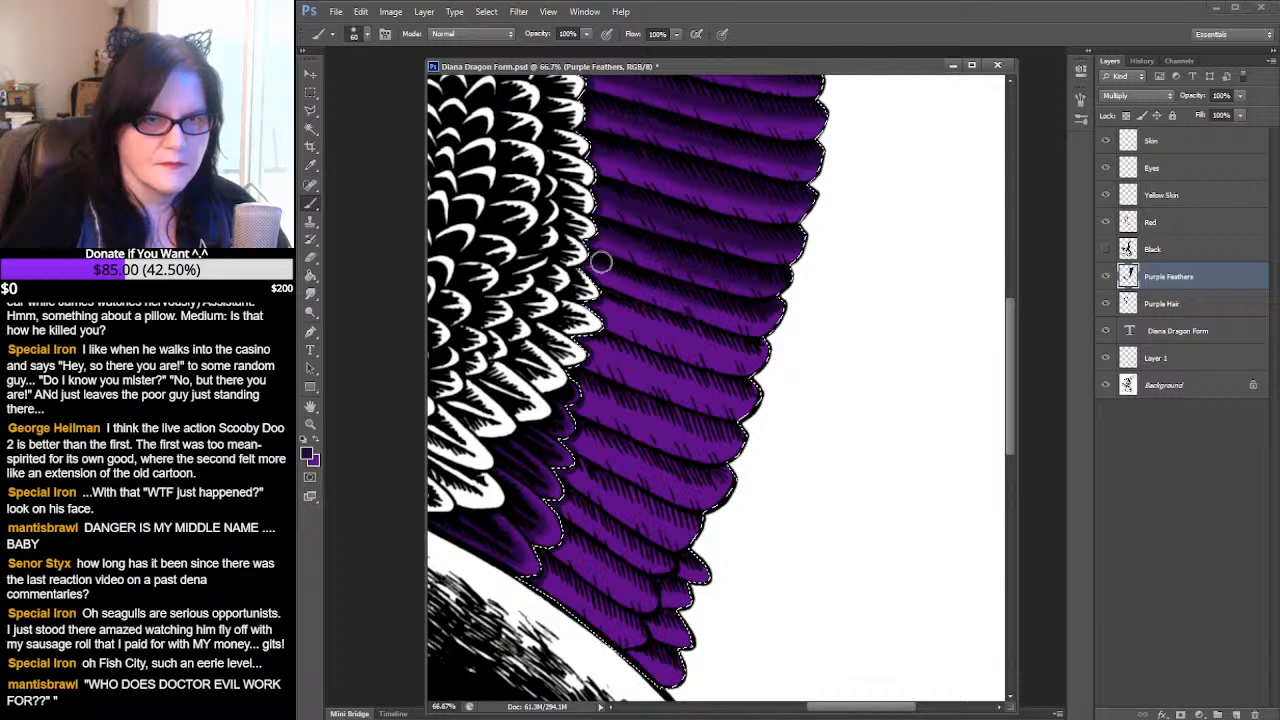
pyautogui.moveTo(675, 293)
pyautogui.mouseDown()
pyautogui.moveTo(743, 314)
pyautogui.moveTo(795, 307)
pyautogui.mouseUp()
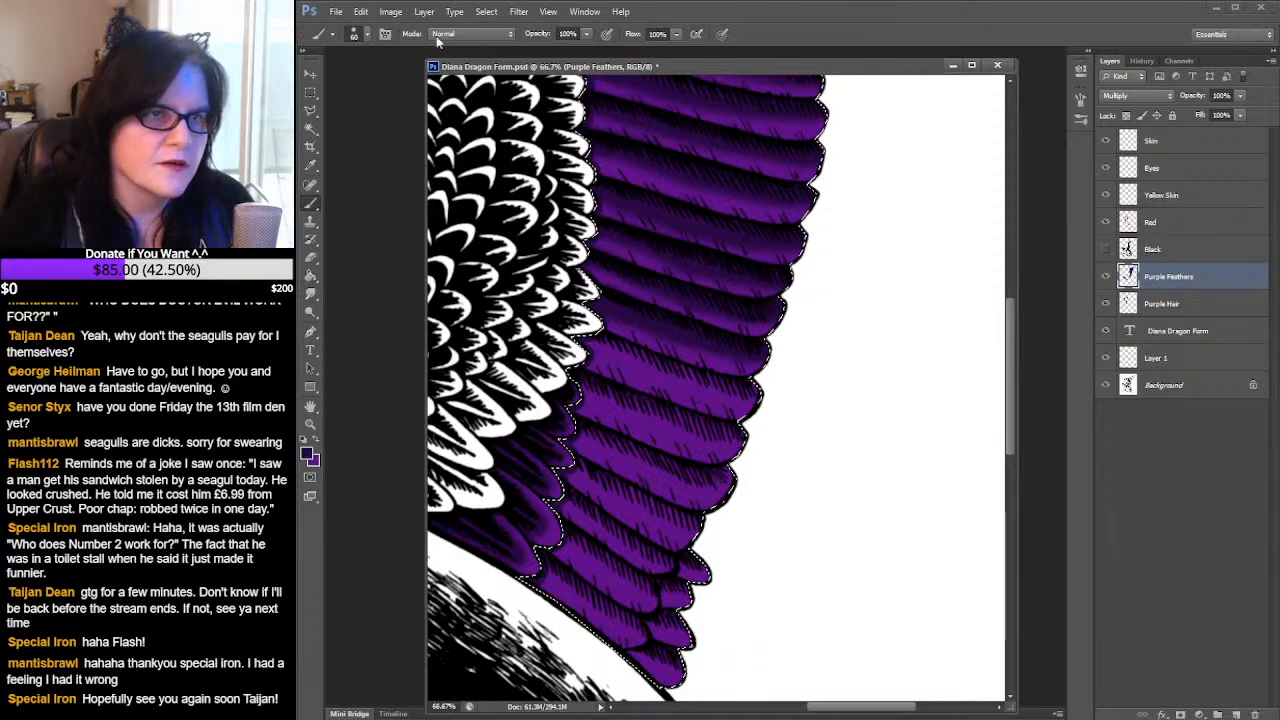
# - Shade the upper edges of the next broad feathers toward the raised wing's lower end with a soft 100 px brush
pyautogui.click(362, 34)
pyautogui.click(437, 192)
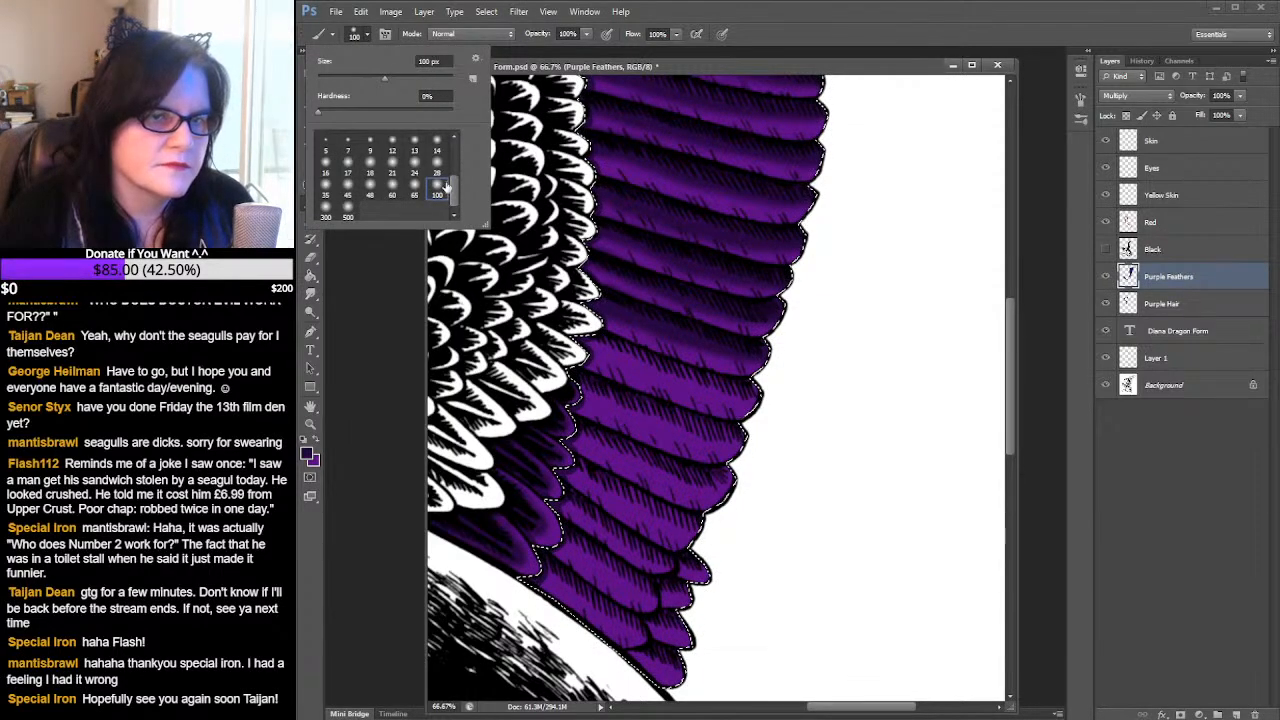
pyautogui.click(752, 385)
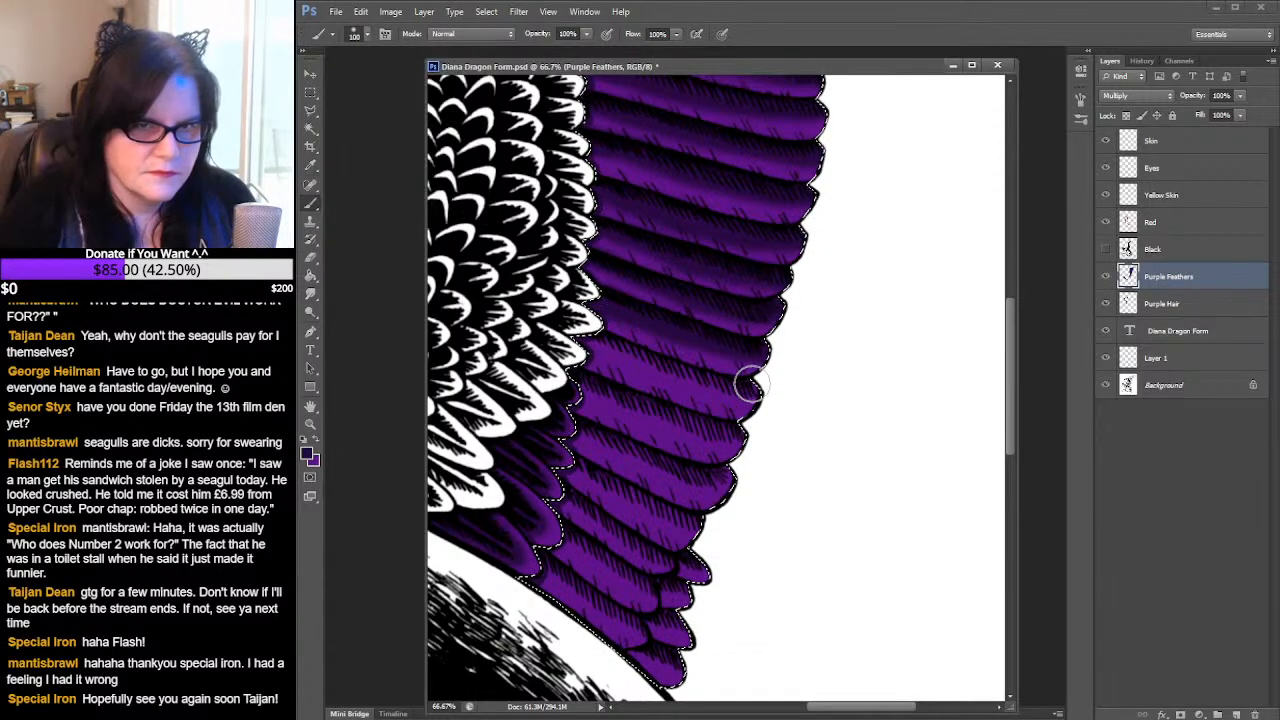
pyautogui.moveTo(760, 385)
pyautogui.mouseDown()
pyautogui.moveTo(594, 334)
pyautogui.moveTo(629, 362)
pyautogui.moveTo(728, 391)
pyautogui.mouseUp()
pyautogui.moveTo(849, 386); pyautogui.dragTo(925, 267)
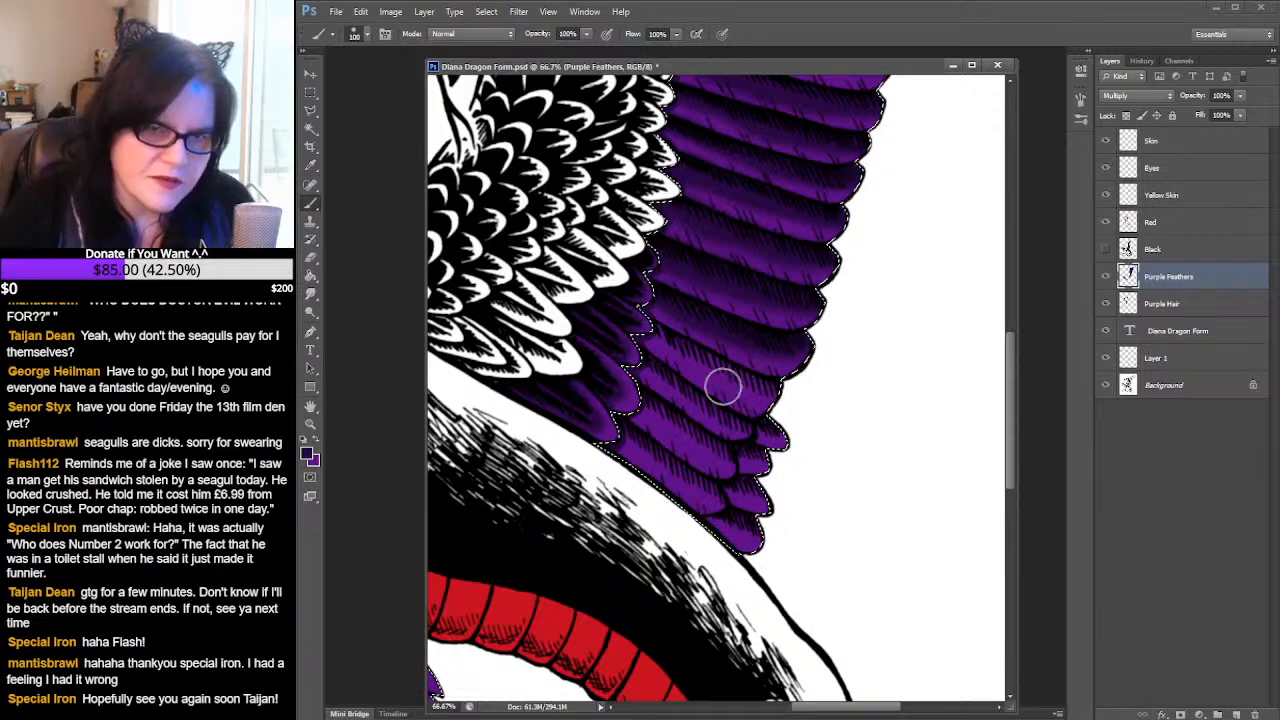
# - Shade the upper edges of the remaining long feathers at the raised wing's lower end with a soft 65 px brush
pyautogui.click(367, 36)
pyautogui.click(414, 190)
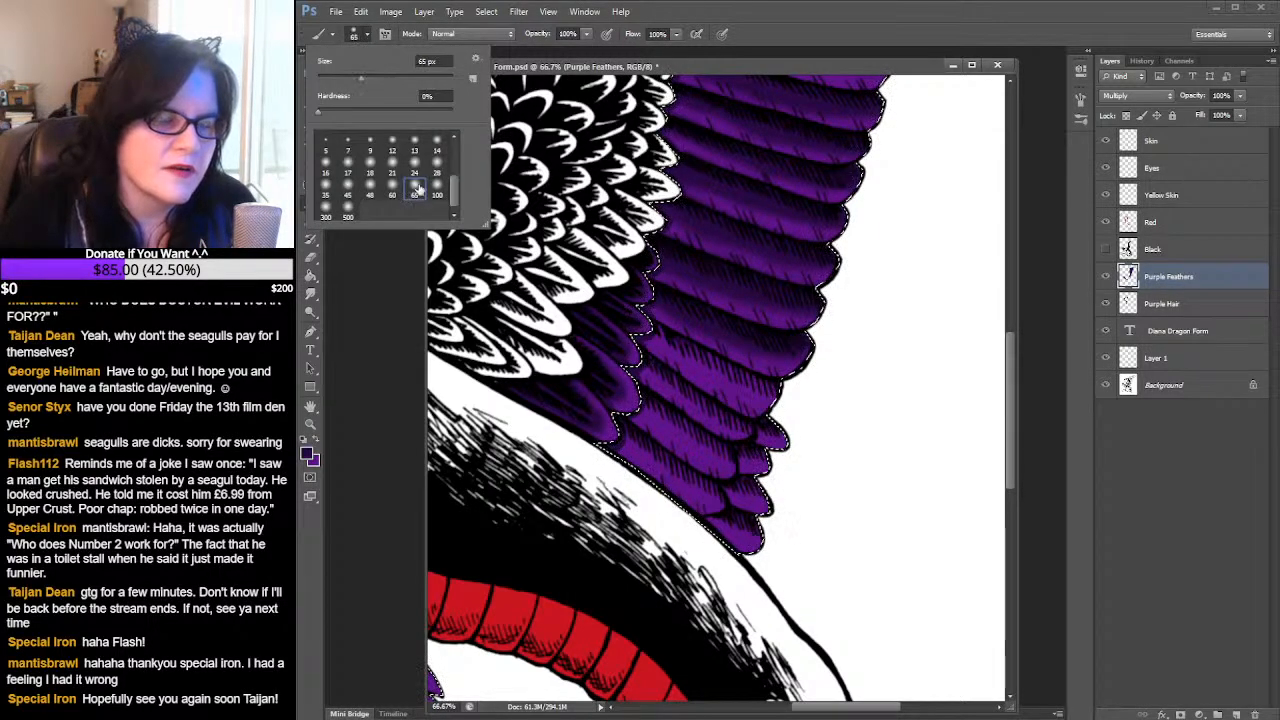
pyautogui.click(785, 385)
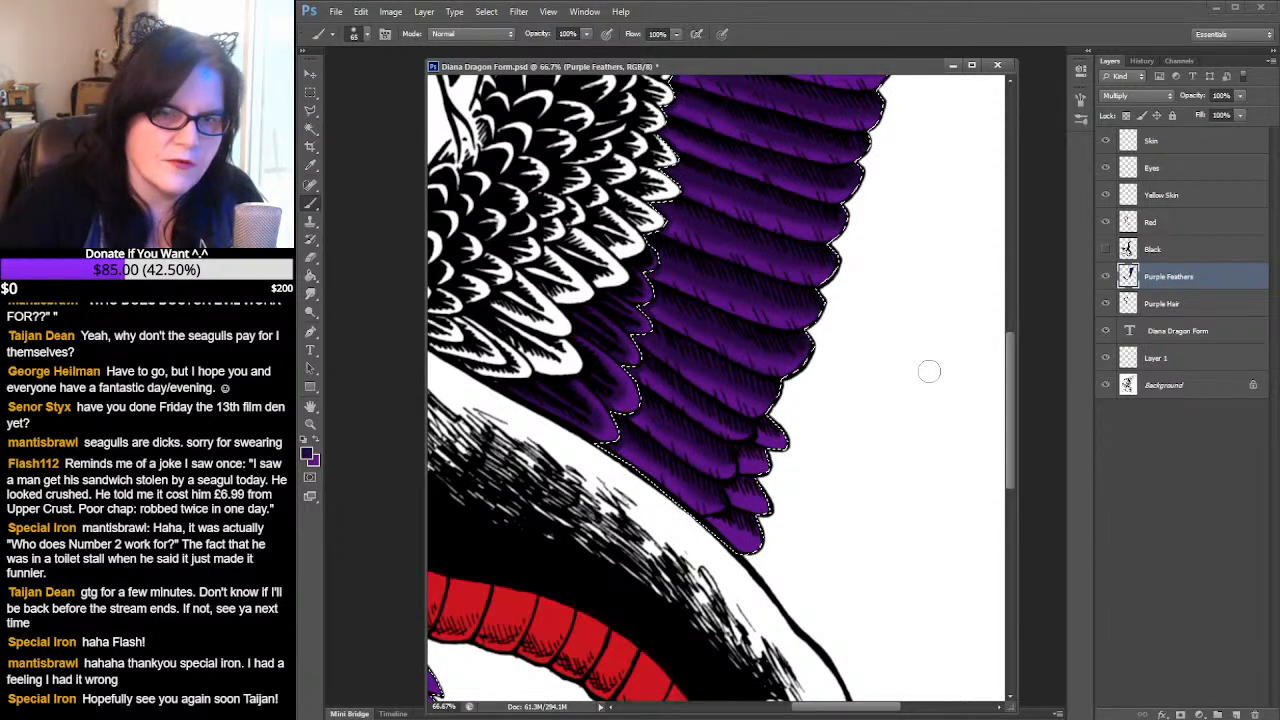
# - Darken the small overlapping feather tips at the raised wing's lower end with a hard 19 px brush
pyautogui.click(368, 35)
pyautogui.scroll(-2, 460, 170)
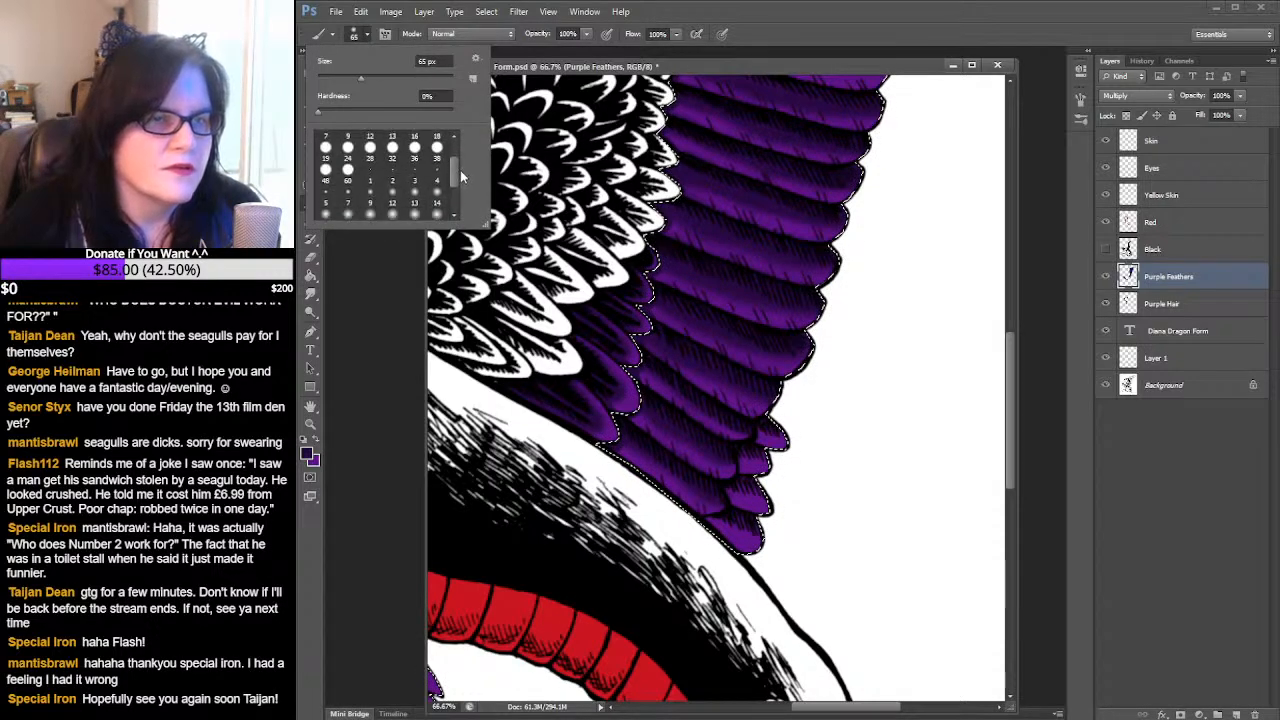
pyautogui.scroll(2, 460, 165)
pyautogui.click(393, 158)
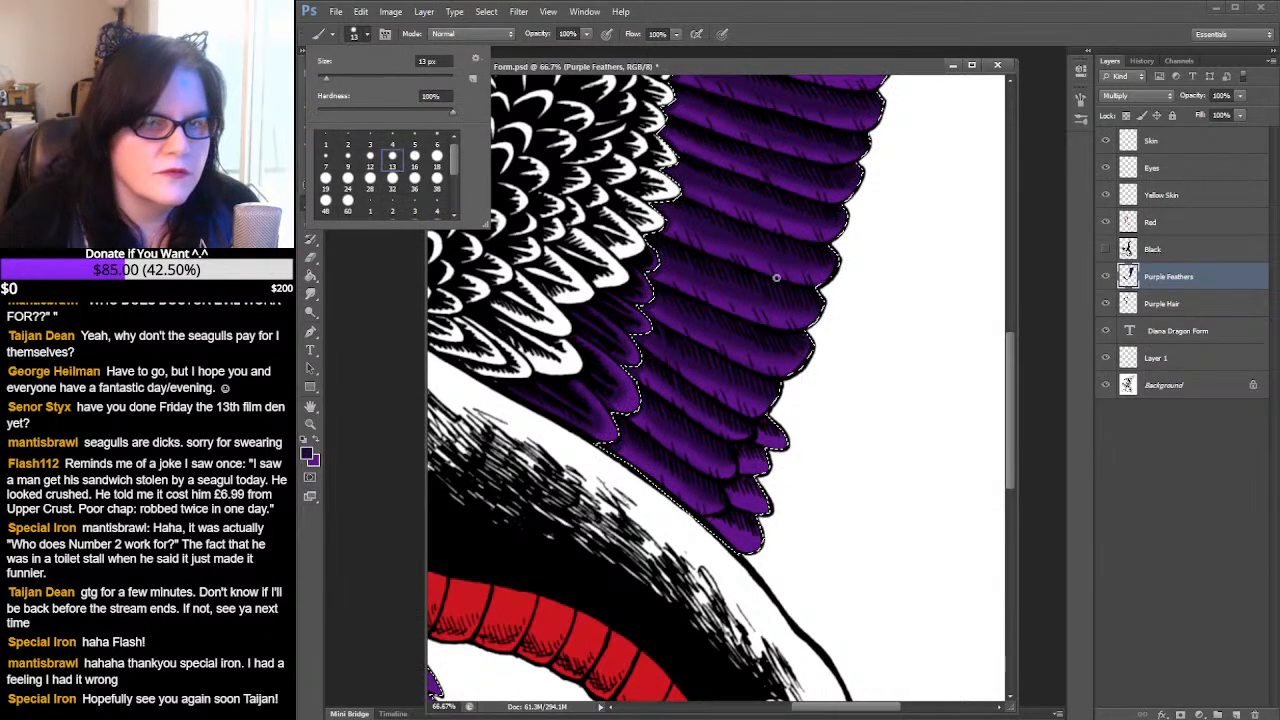
pyautogui.click(392, 188)
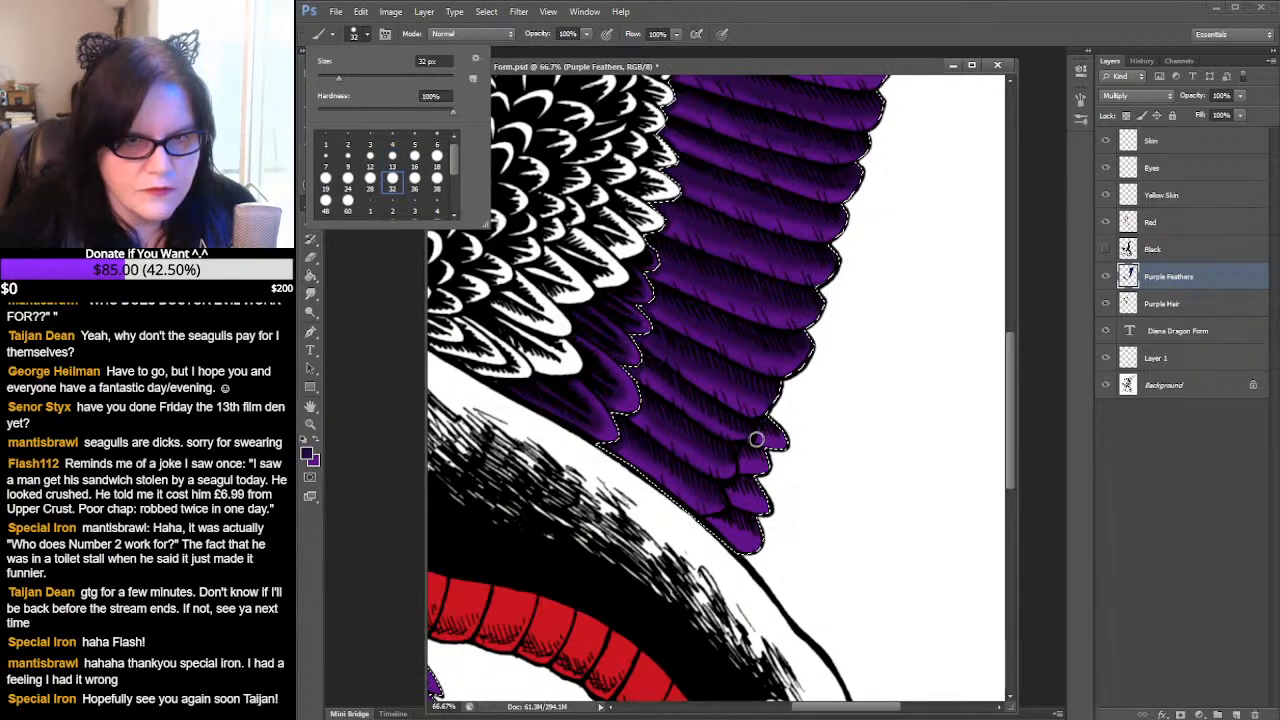
pyautogui.click(325, 188)
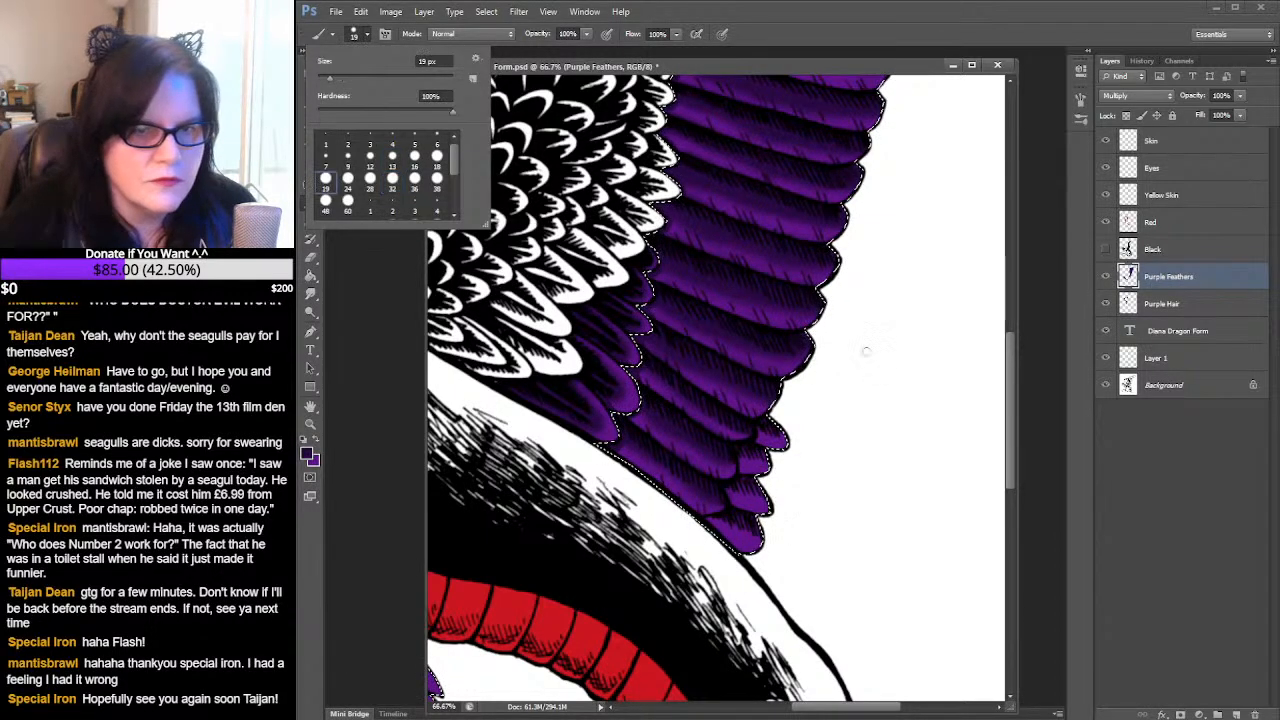
pyautogui.click(766, 436)
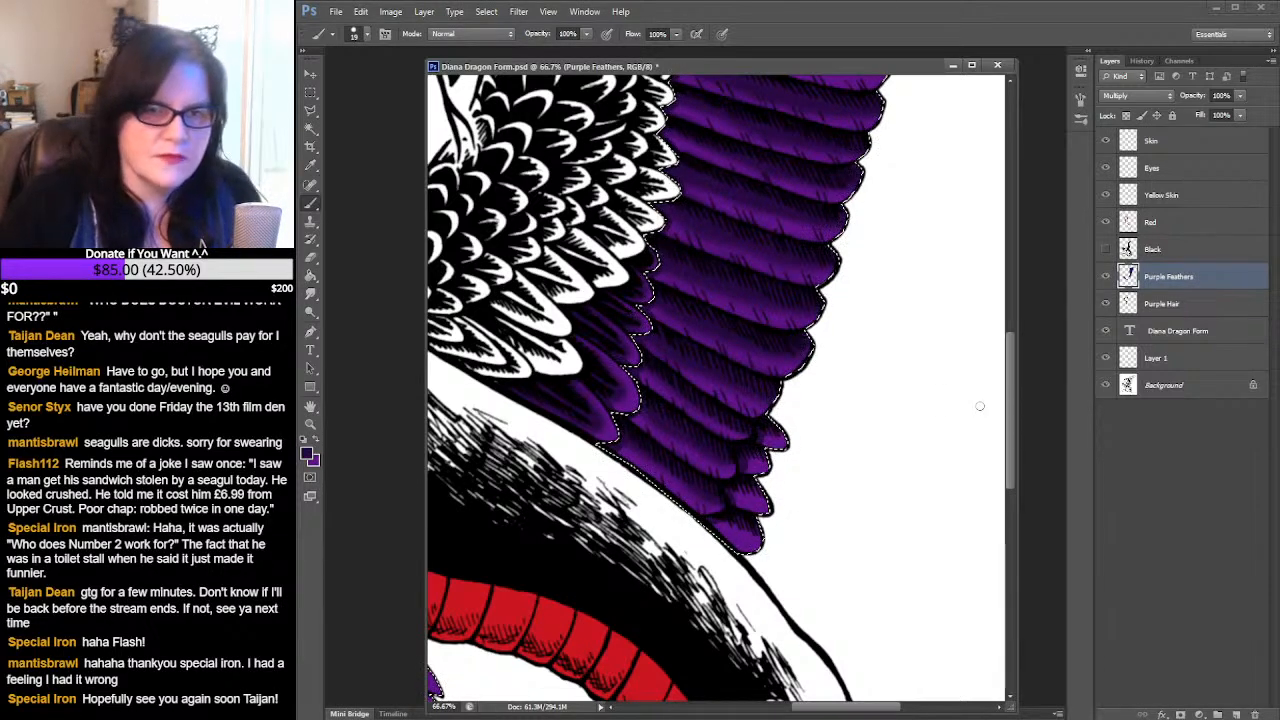
# - Blend more shading into the small feathers at the raised wing's lower end with a soft 48 px brush
pyautogui.click(367, 35)
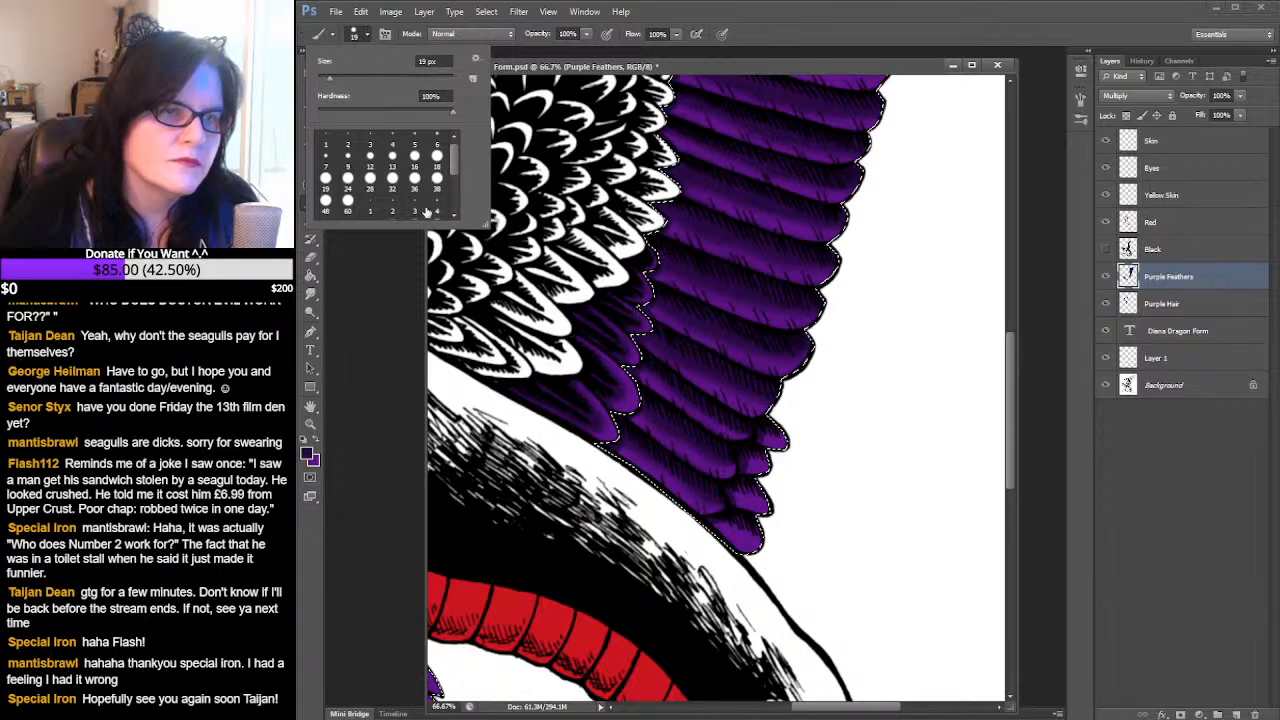
pyautogui.scroll(-3, 461, 160)
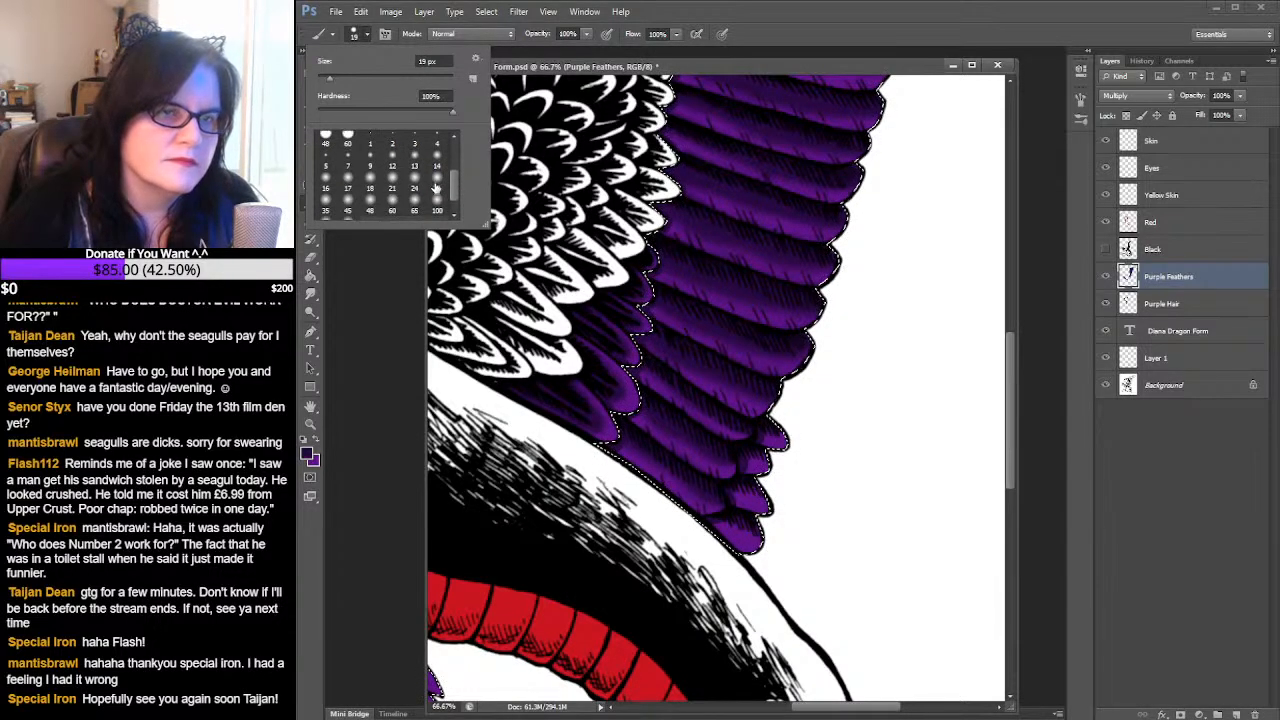
pyautogui.click(437, 186)
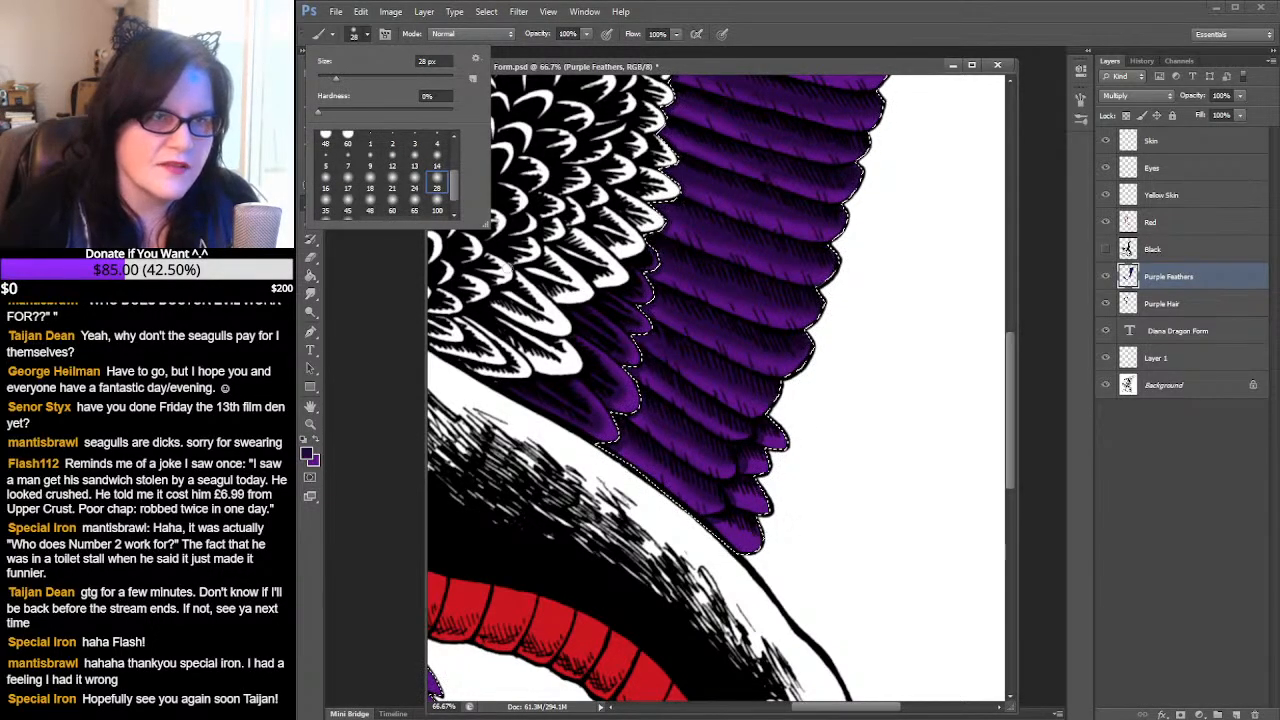
pyautogui.scroll(-1, 460, 192)
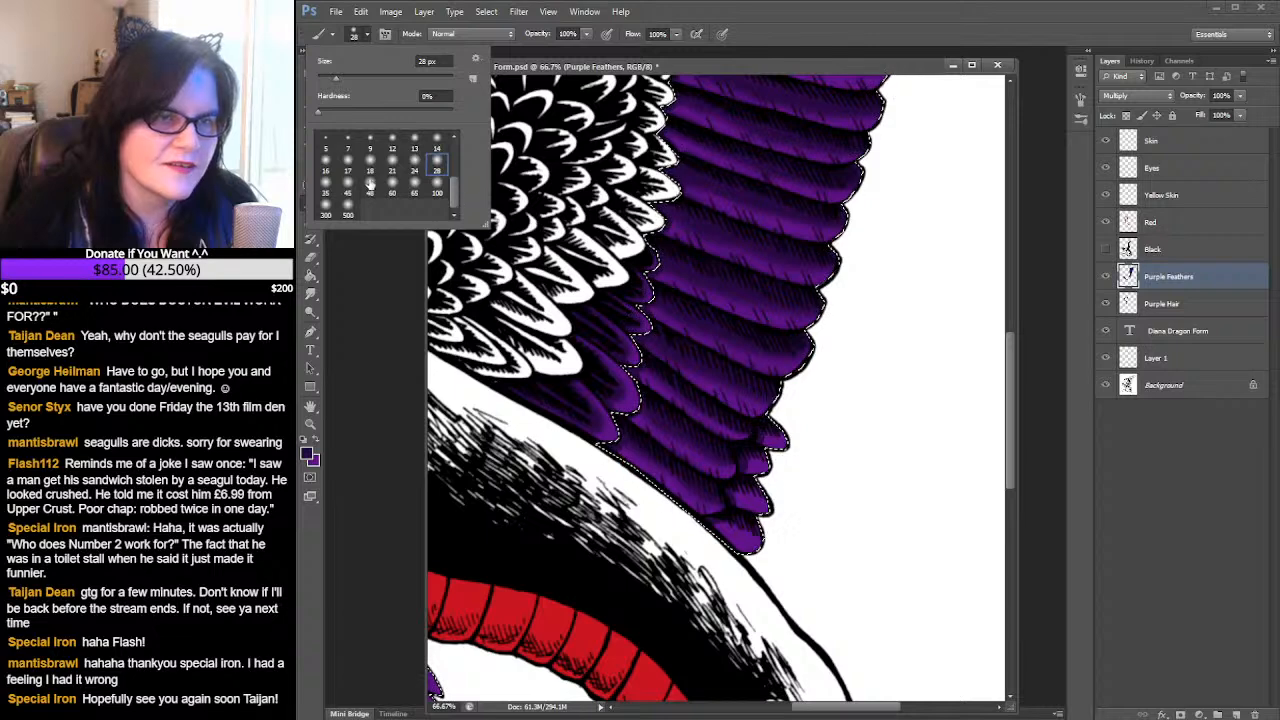
pyautogui.click(370, 190)
pyautogui.click(767, 428)
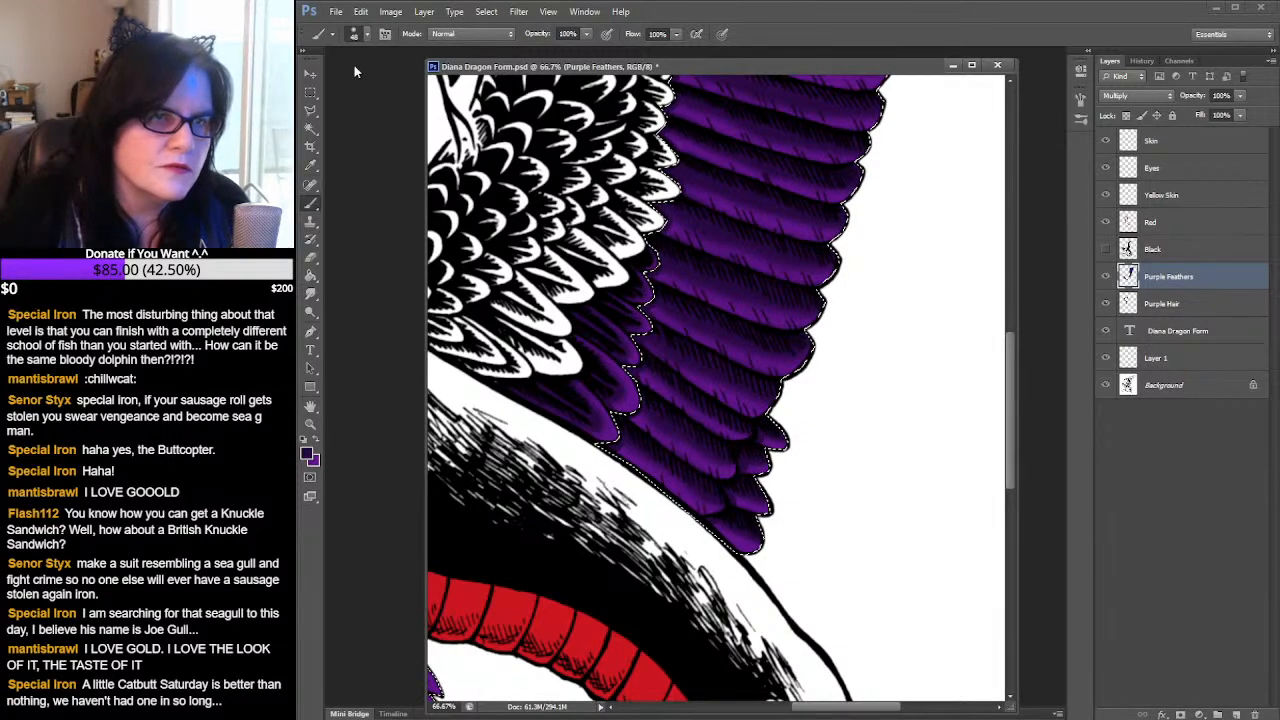
# - Clear the feather selection and review the shaded wing in the whole dragon illustration
pyautogui.click(311, 93)
pyautogui.click(506, 146)
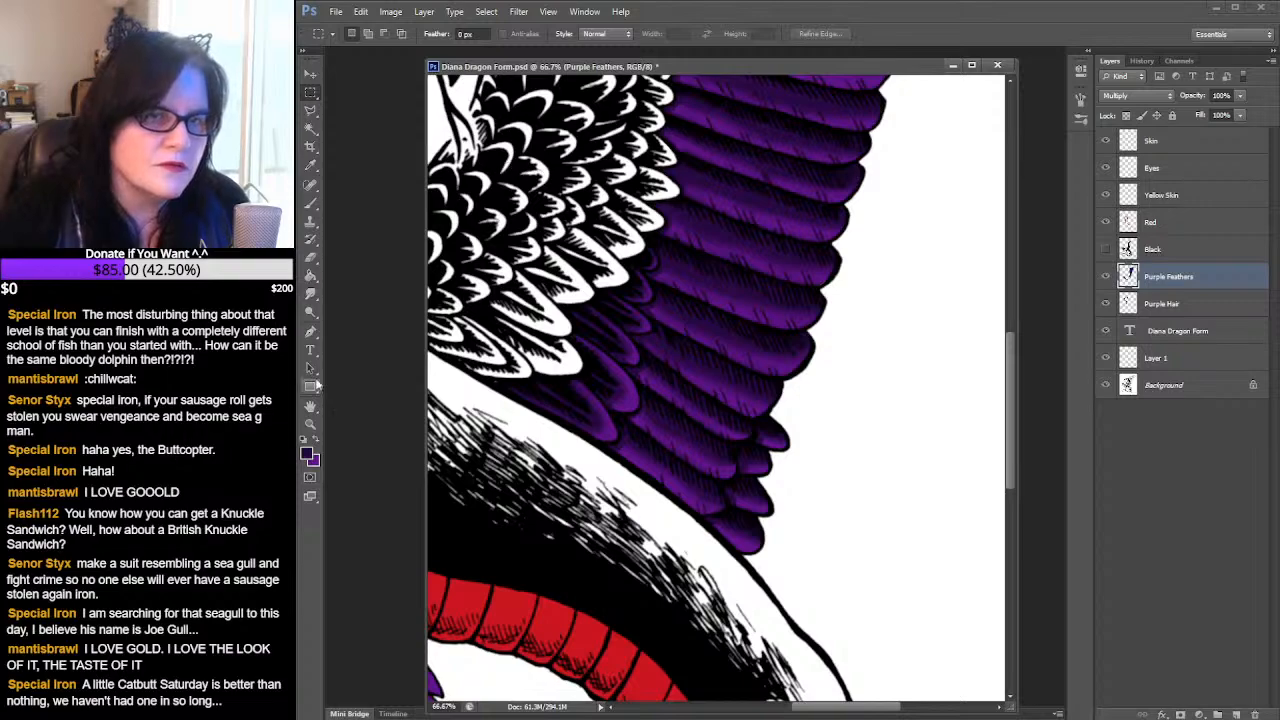
pyautogui.click(310, 424)
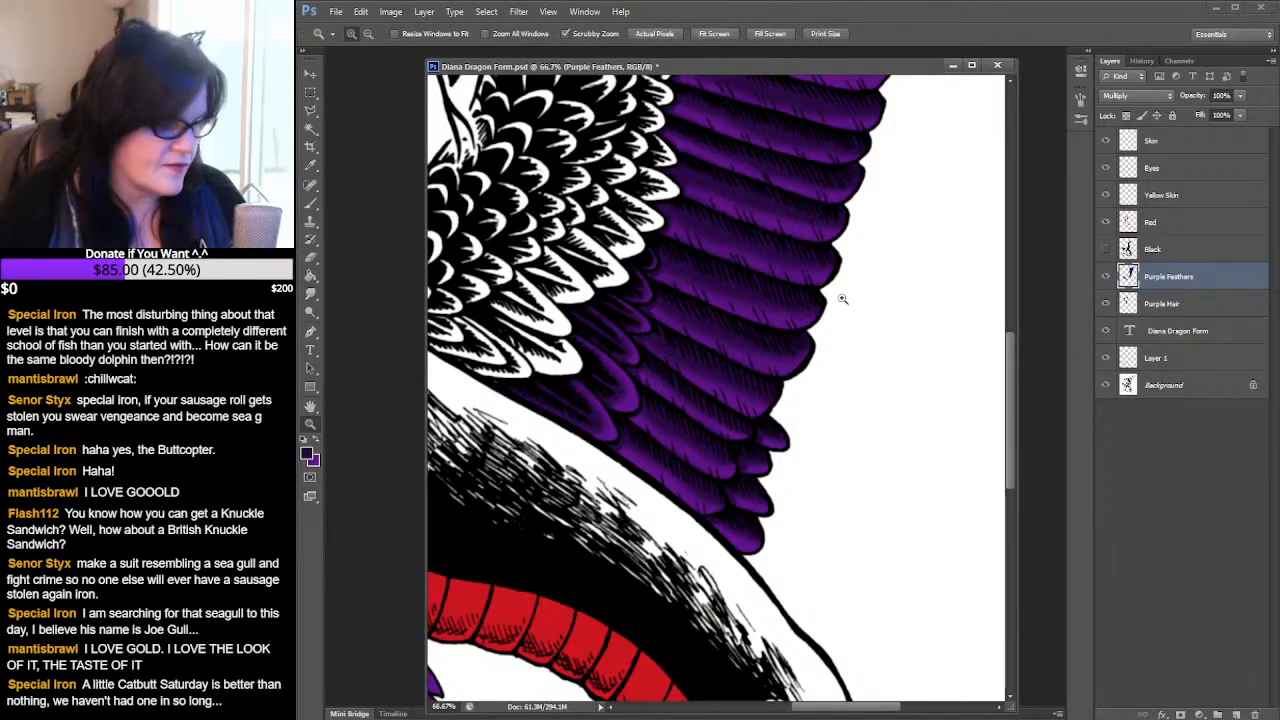
pyautogui.keyDown('alt'); pyautogui.click(875, 316); pyautogui.keyUp('alt')
pyautogui.keyDown('alt'); pyautogui.click(880, 307); pyautogui.keyUp('alt')
pyautogui.keyDown('alt'); pyautogui.click(905, 285); pyautogui.keyUp('alt')
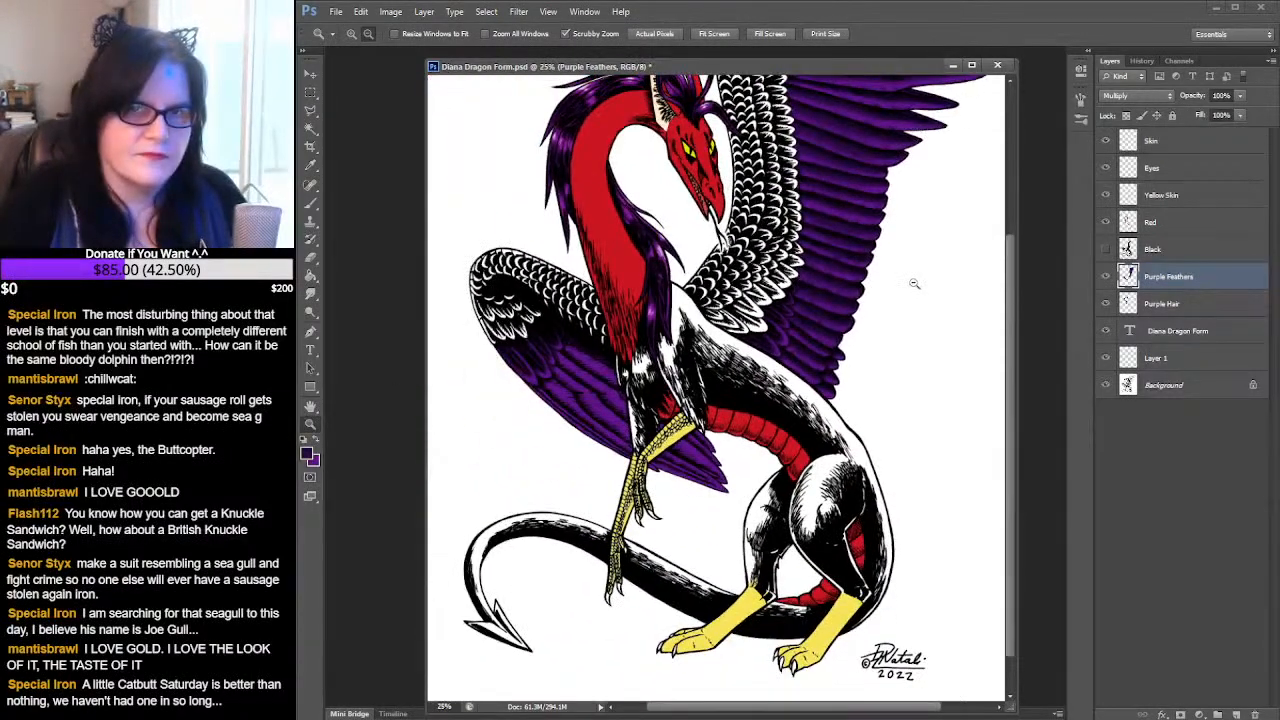
pyautogui.keyDown('alt'); pyautogui.click(914, 281); pyautogui.keyUp('alt')
pyautogui.click(869, 311)
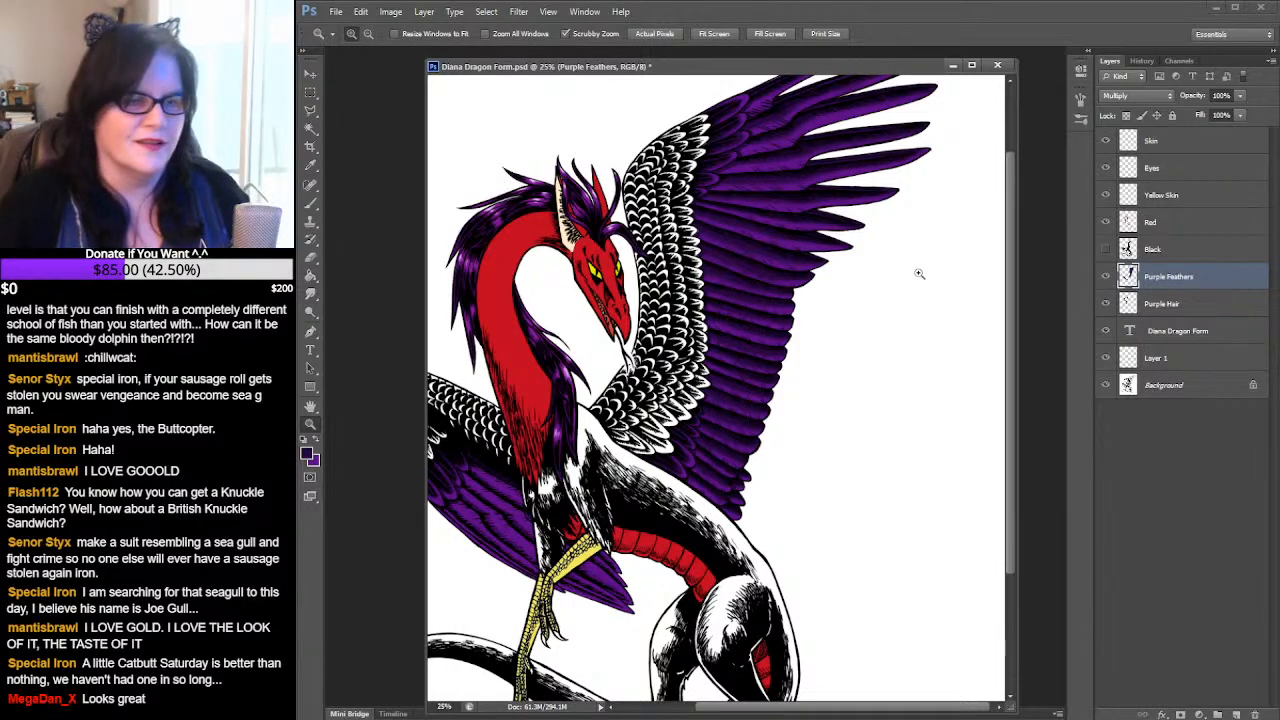
# - Load the outline of the Purple Feathers layer as a selection for working on the lowered wing behind the foreleg
pyautogui.click(526, 537)
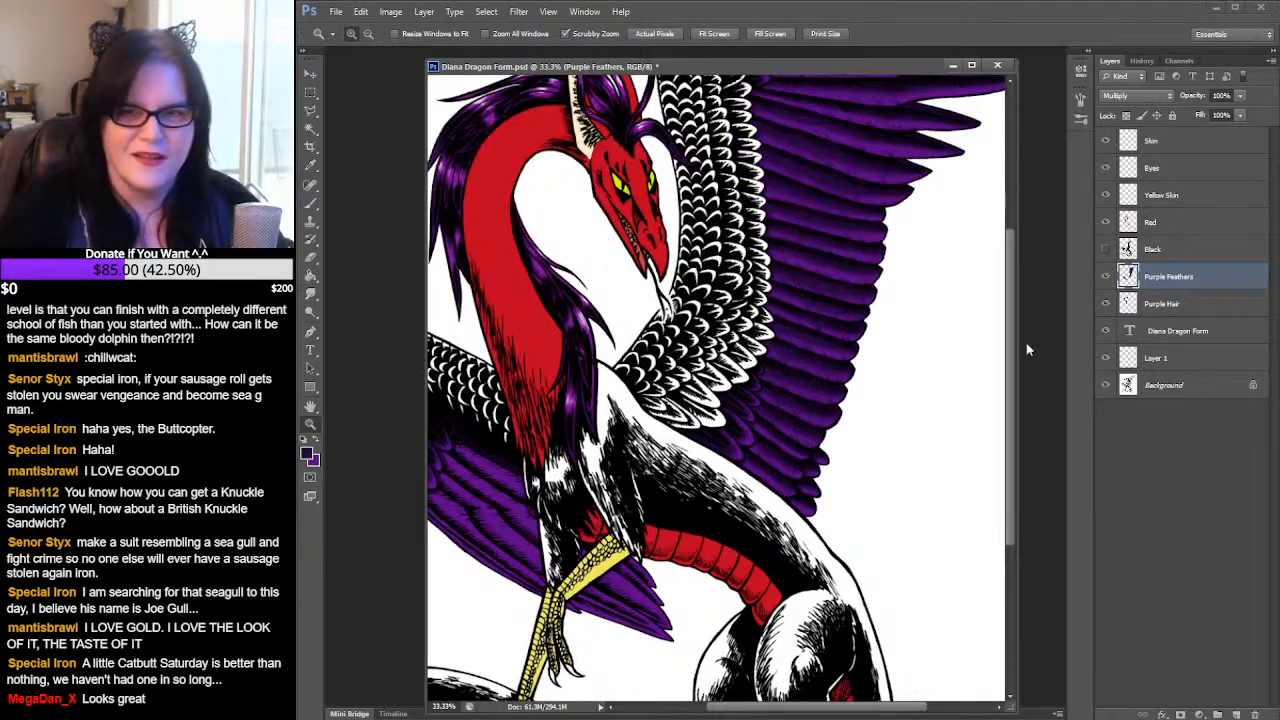
pyautogui.keyDown('ctrl'); pyautogui.click(1128, 278); pyautogui.keyUp('ctrl')
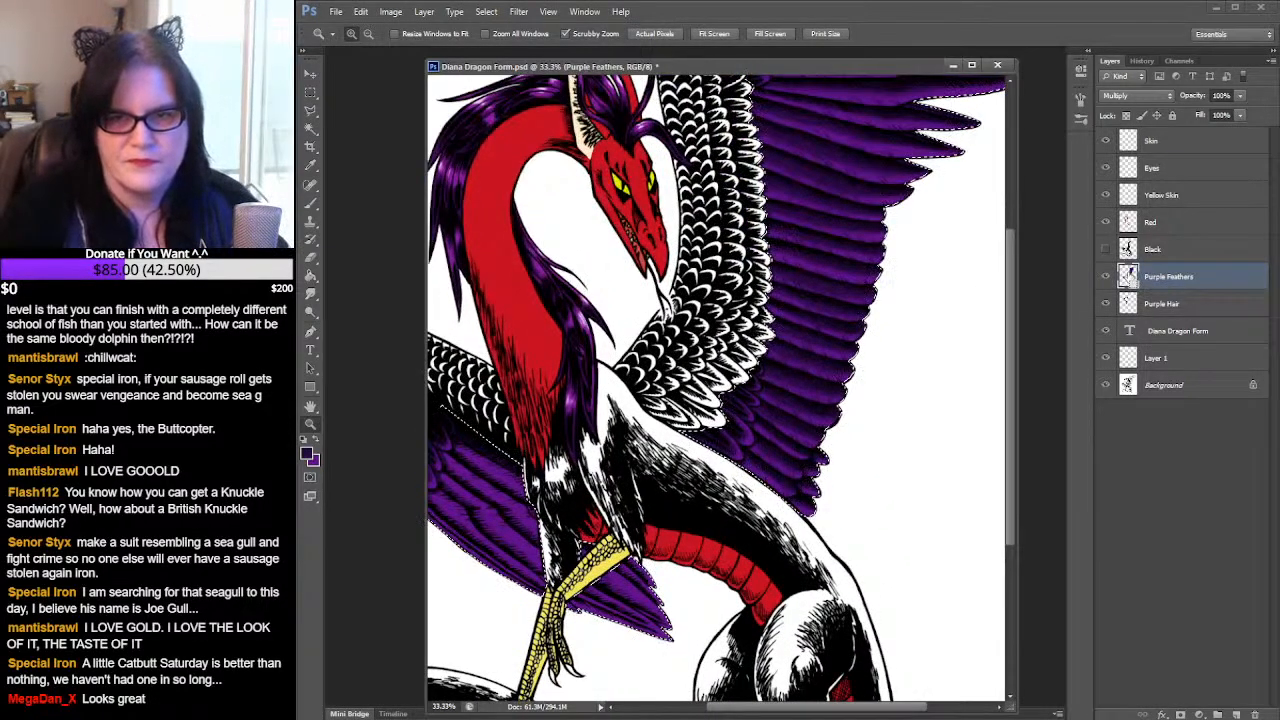
pyautogui.click(740, 430)
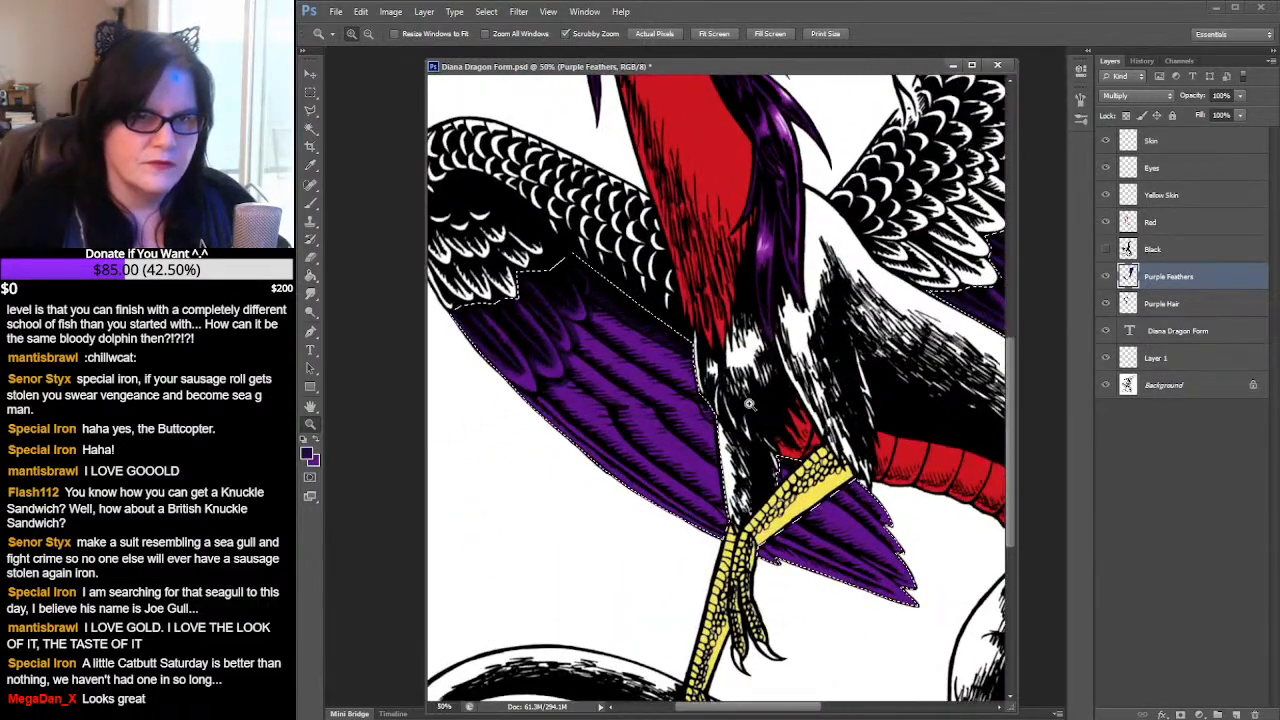
pyautogui.click(746, 400)
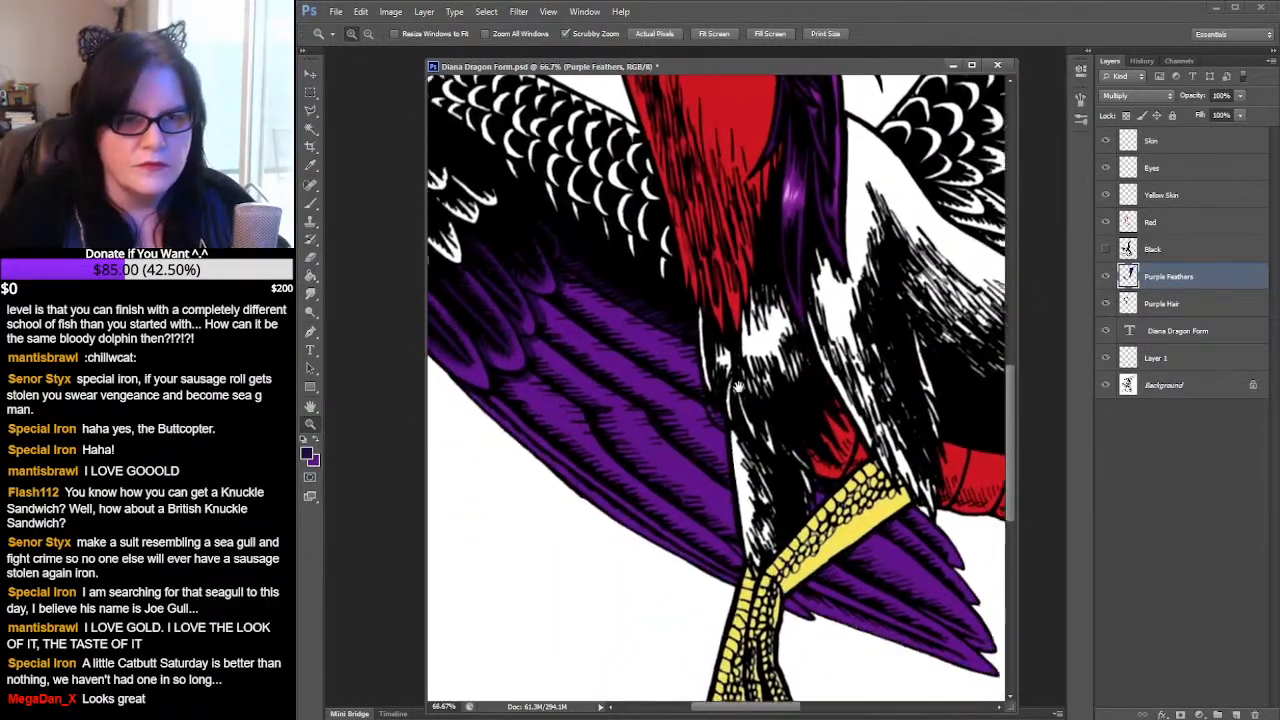
pyautogui.moveTo(738, 387)
pyautogui.mouseDown()
pyautogui.moveTo(782, 378)
pyautogui.moveTo(724, 368)
pyautogui.mouseUp()
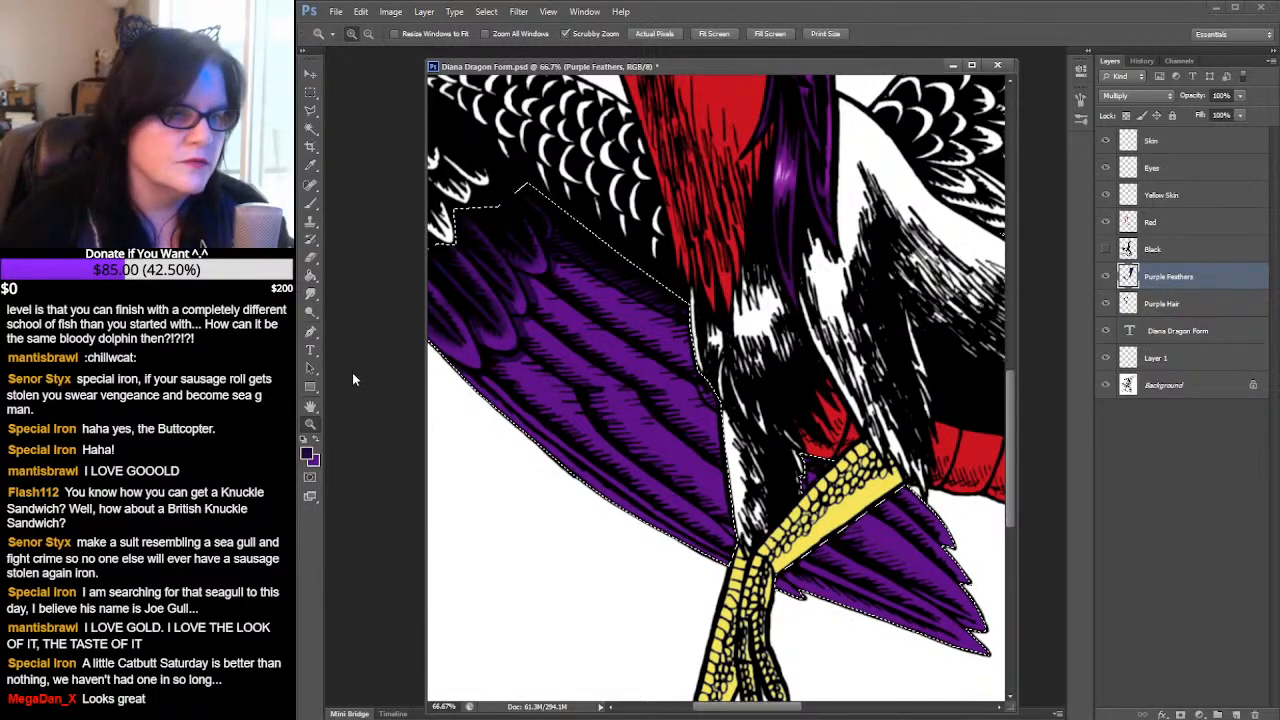
# - Shade the uppermost feather of the lowered wing with a soft 100 px brush, undoing and repainting the stroke
pyautogui.click(310, 203)
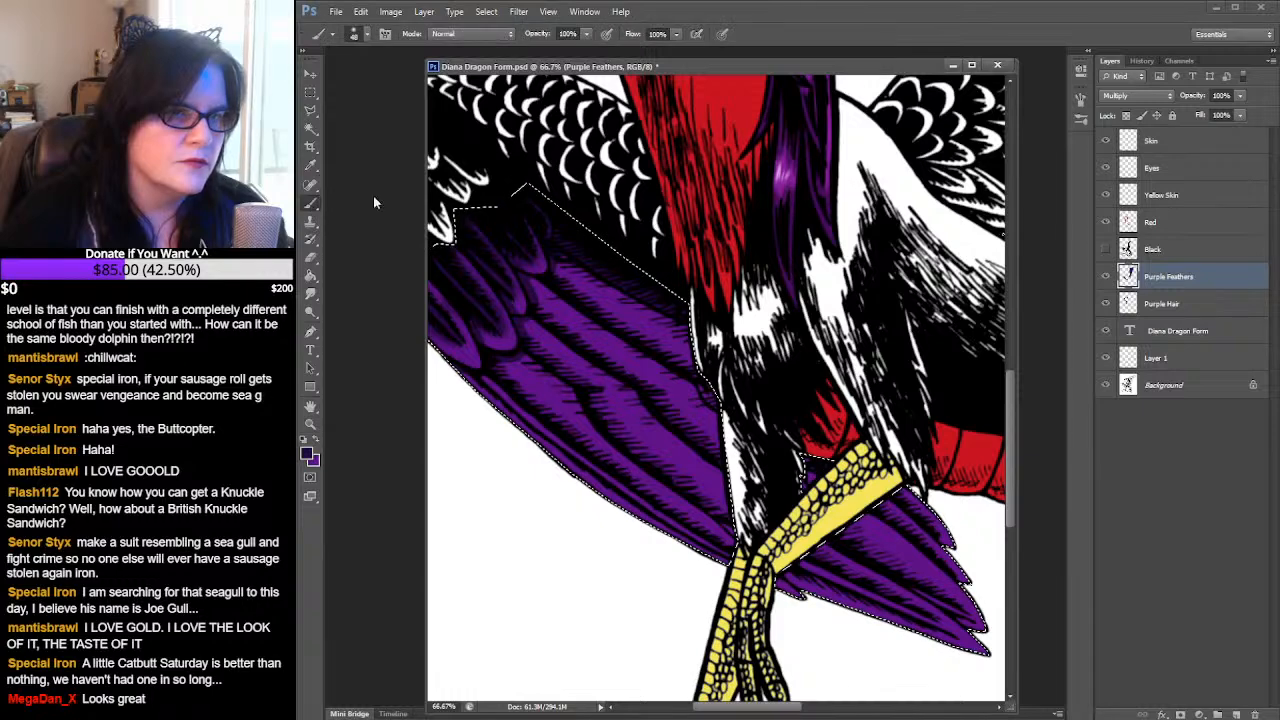
pyautogui.click(362, 34)
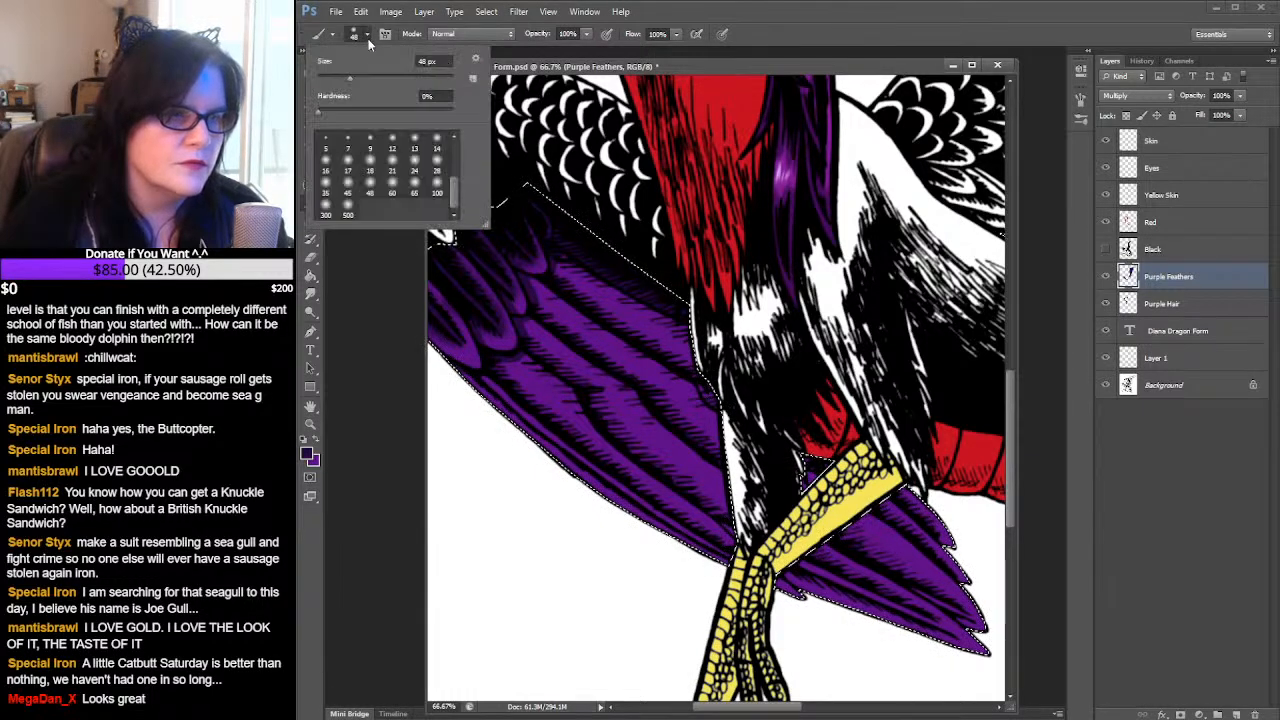
pyautogui.click(437, 192)
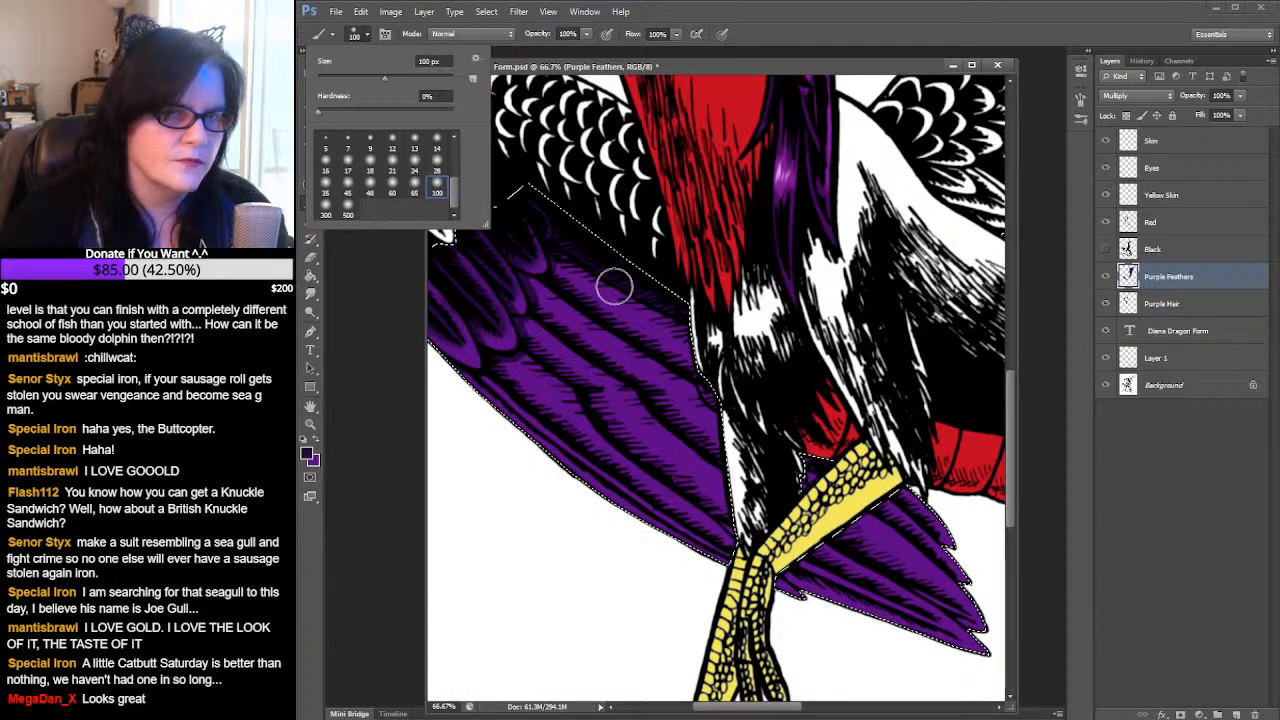
pyautogui.click(558, 248)
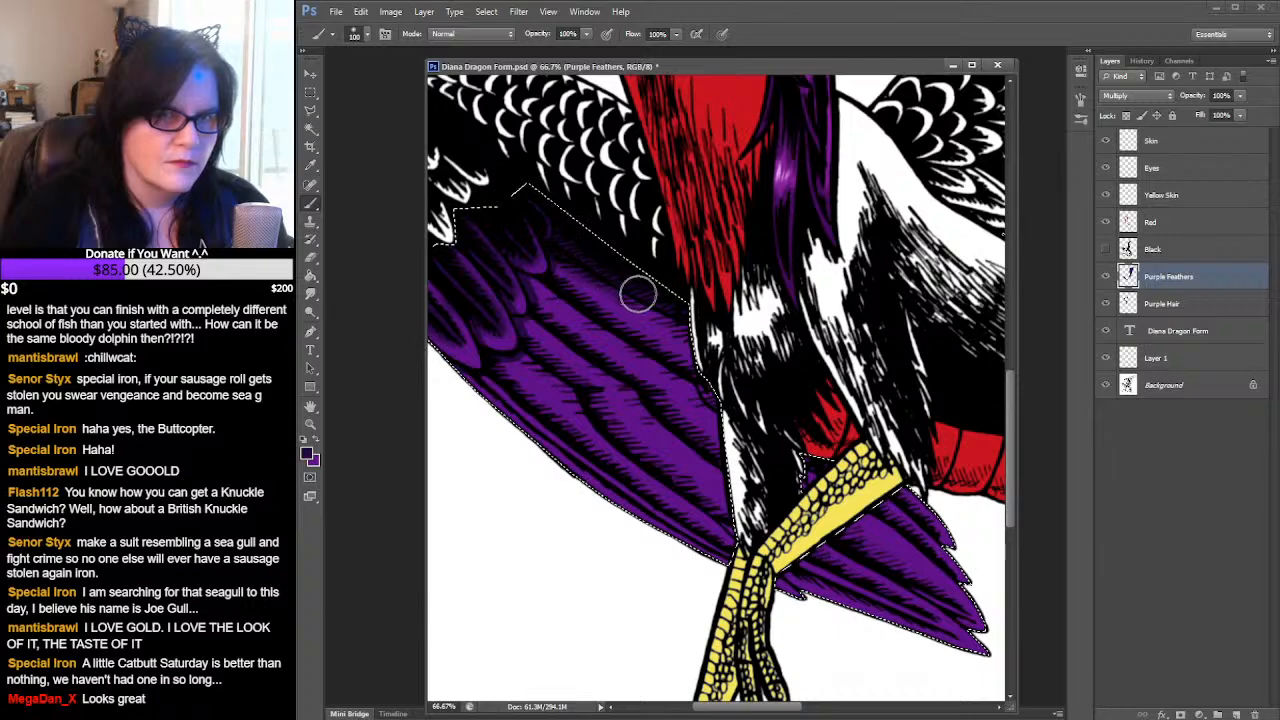
pyautogui.moveTo(681, 323); pyautogui.dragTo(694, 337)
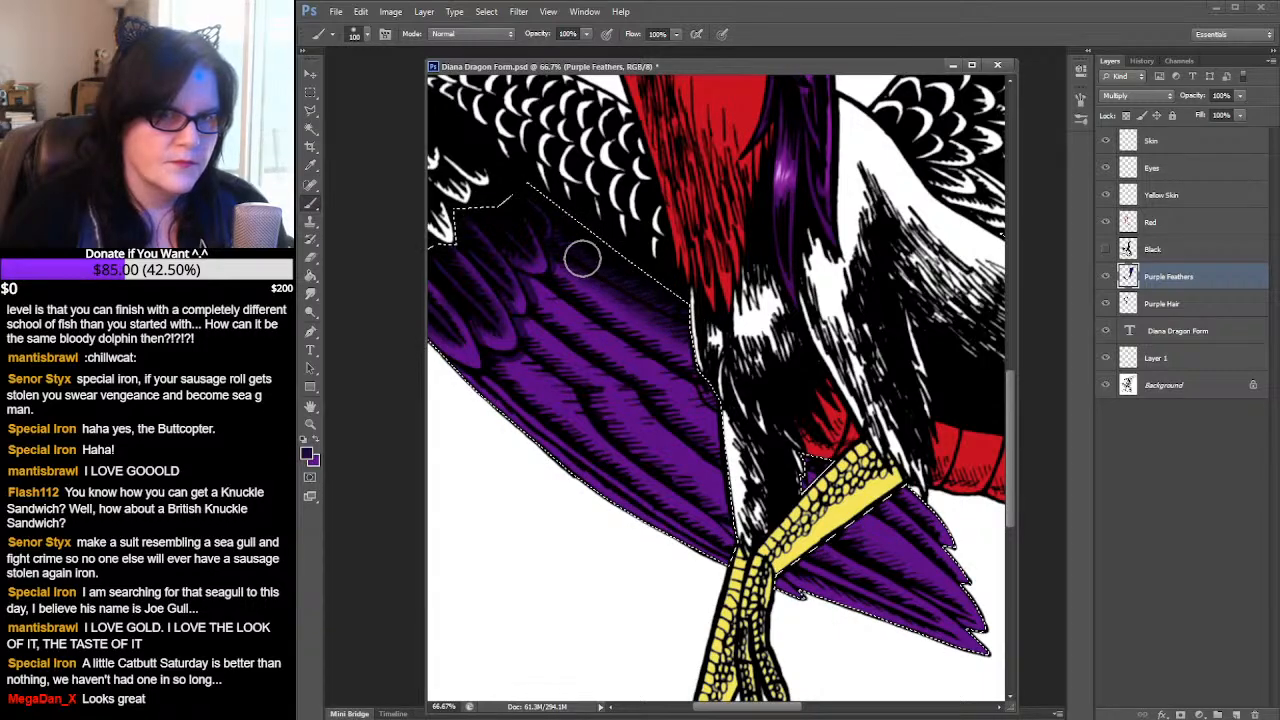
pyautogui.hotkey('ctrl', 'z')
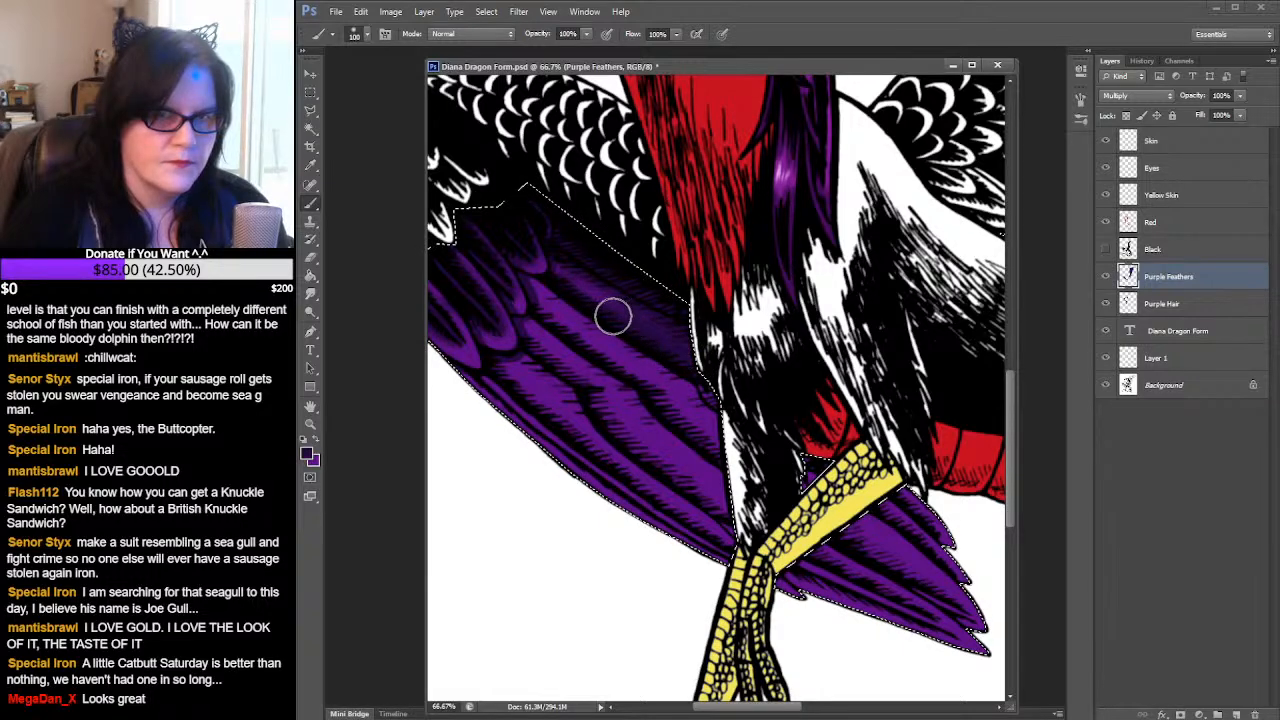
pyautogui.moveTo(549, 274); pyautogui.dragTo(683, 300)
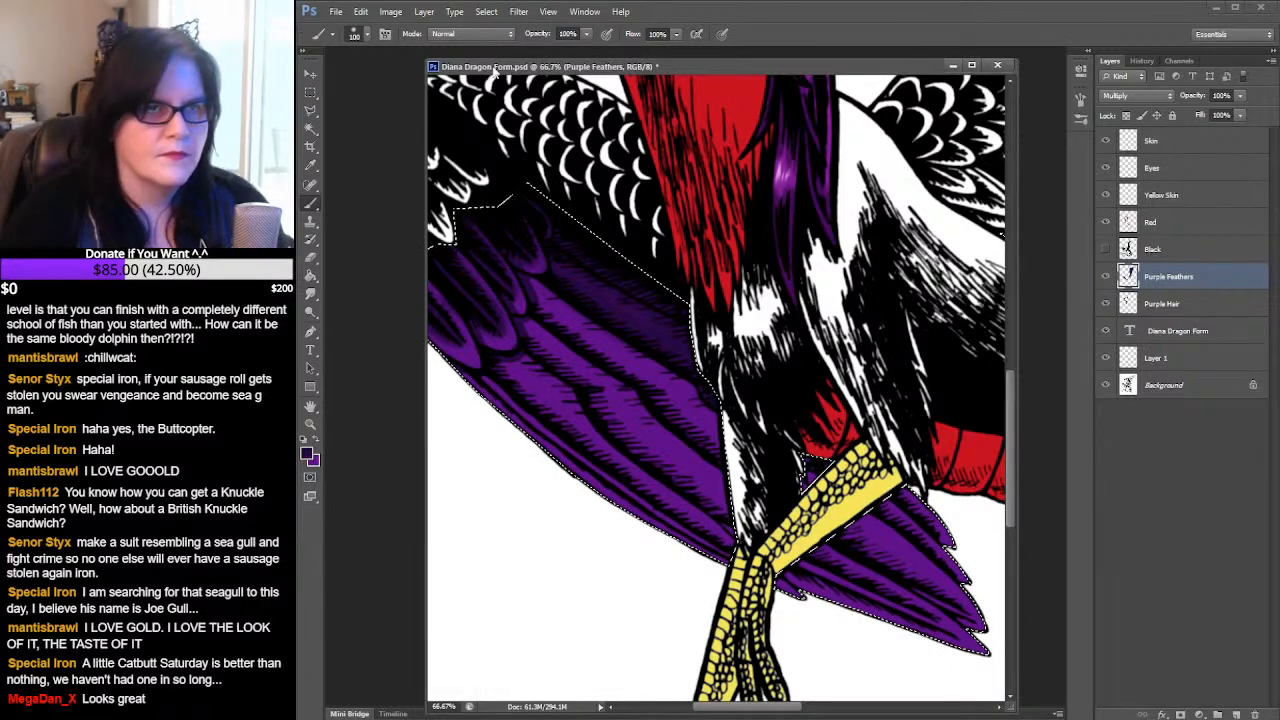
# - Shade the small patch of purple feathers just above the yellow foreleg with a soft 45 px brush
pyautogui.click(367, 34)
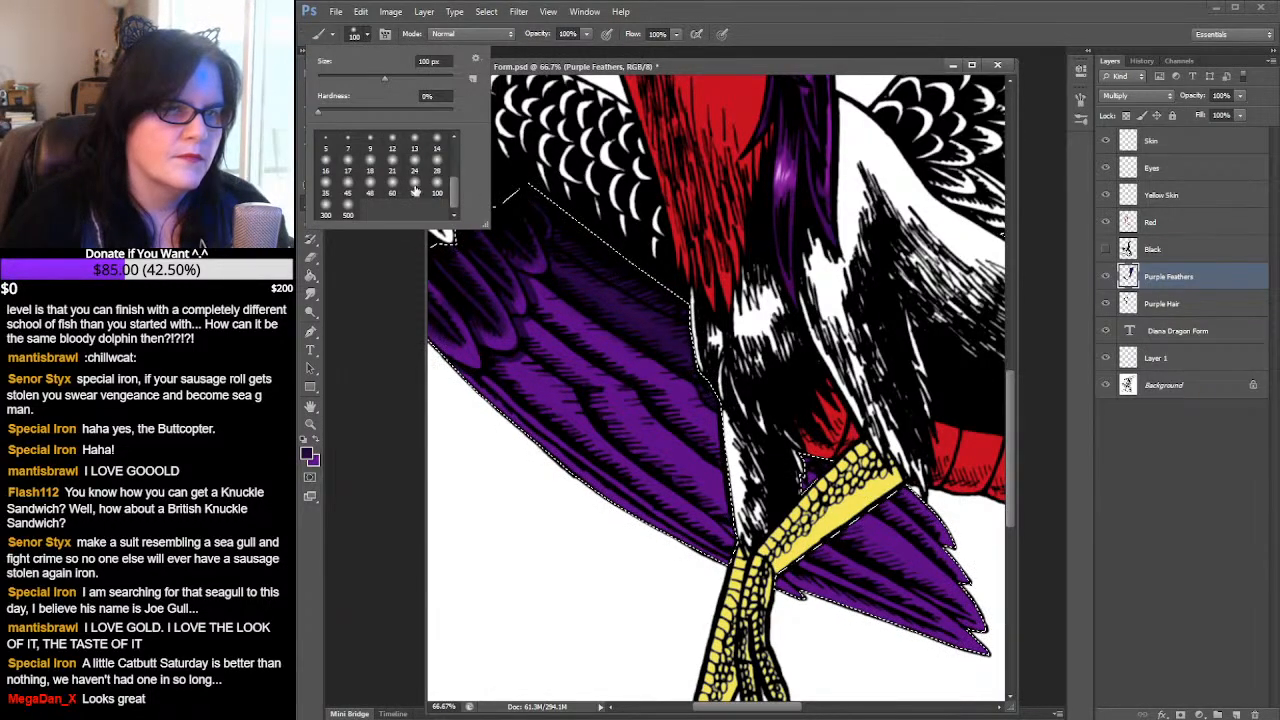
pyautogui.click(414, 192)
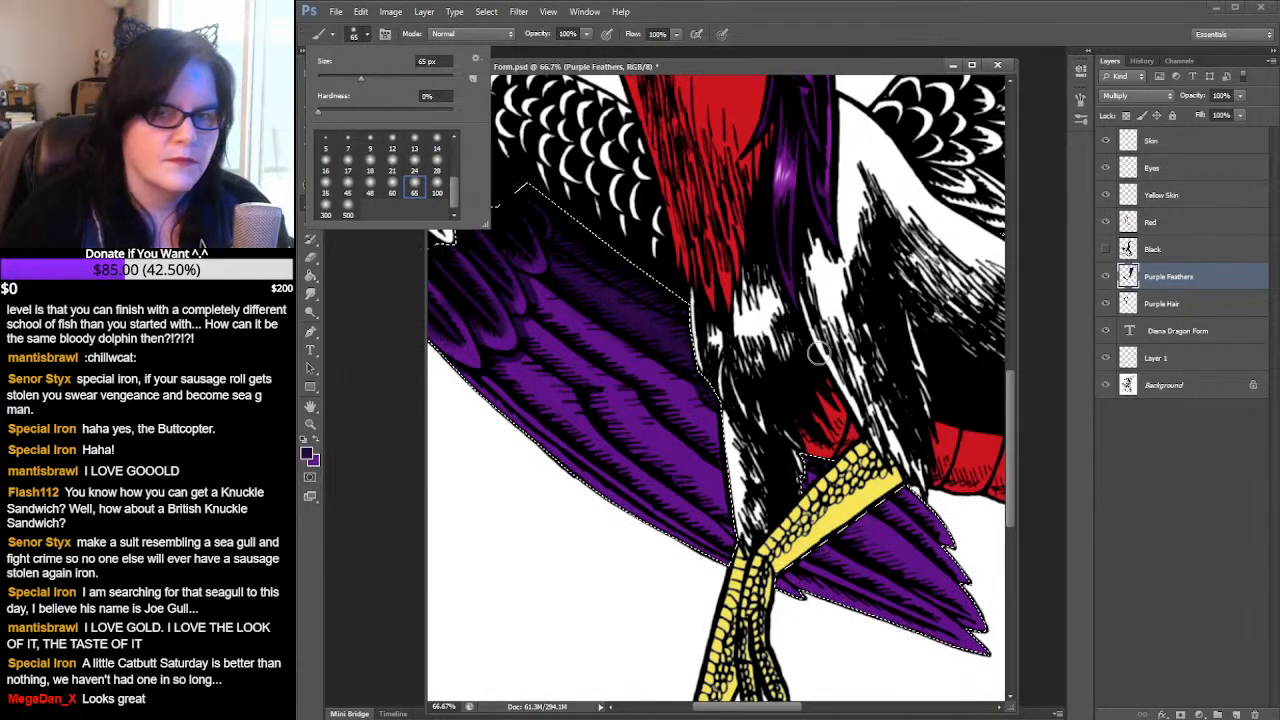
pyautogui.click(945, 540)
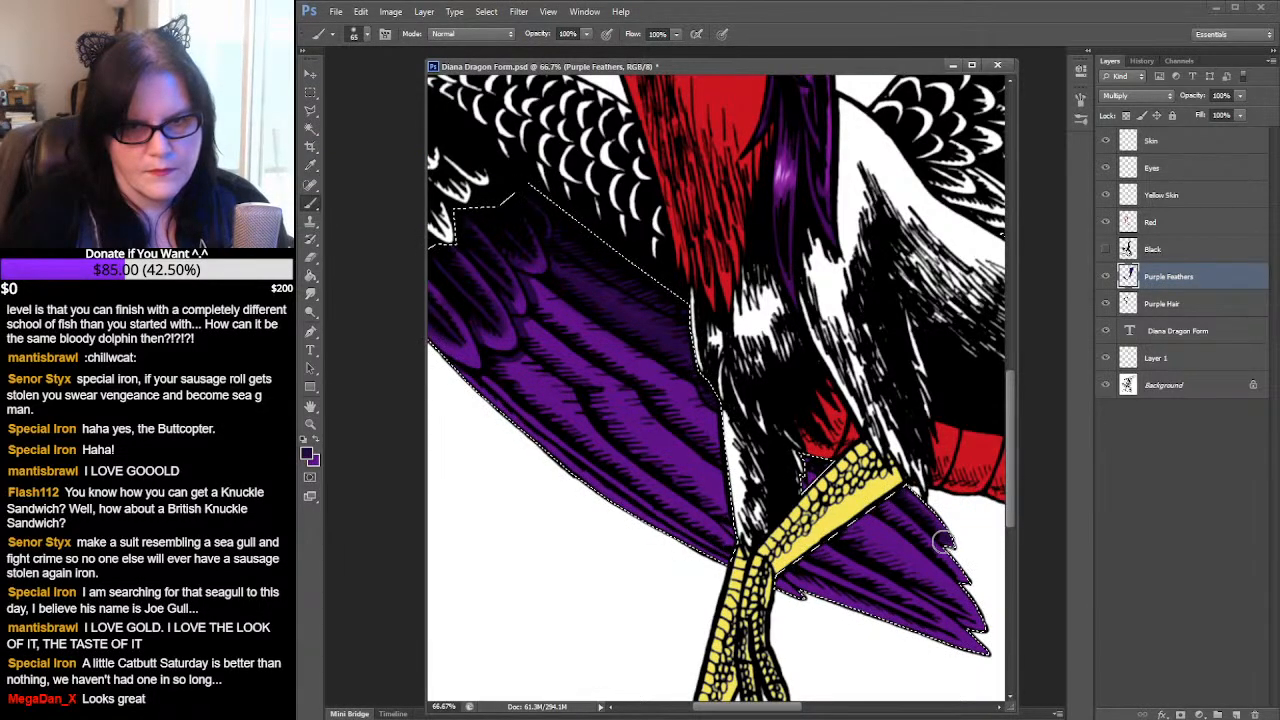
pyautogui.click(360, 34)
pyautogui.click(354, 188)
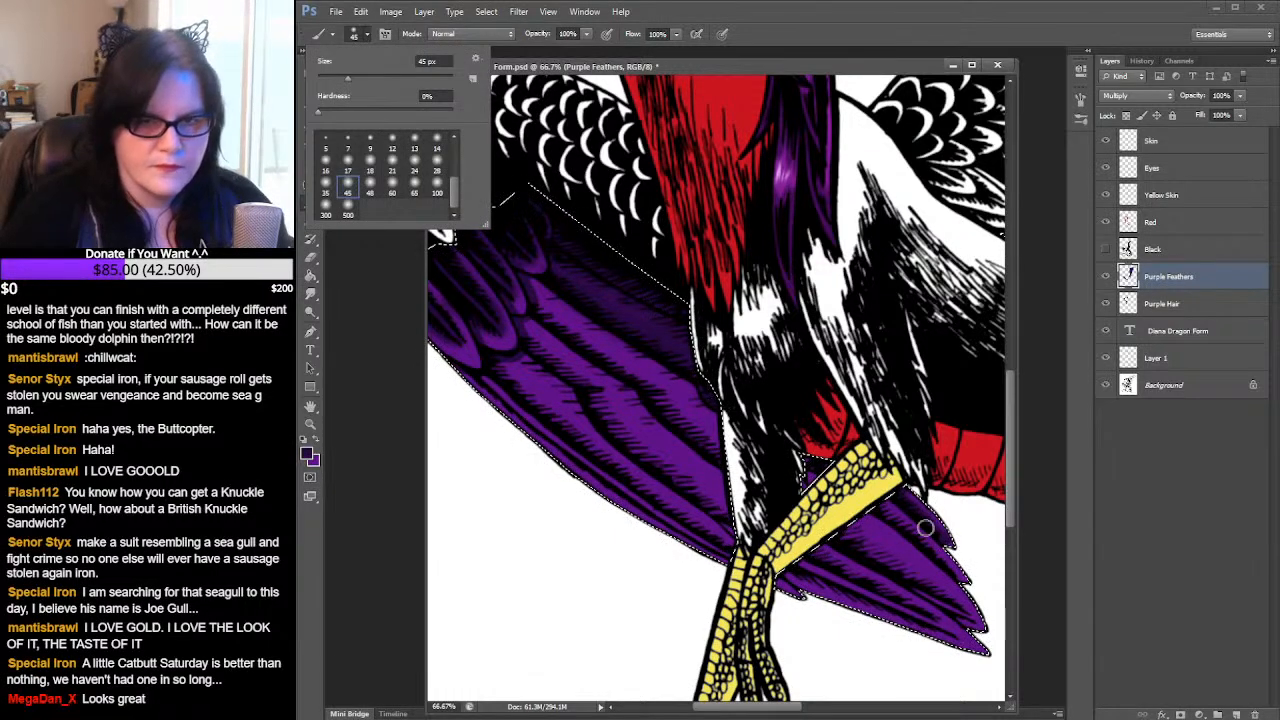
pyautogui.click(994, 566)
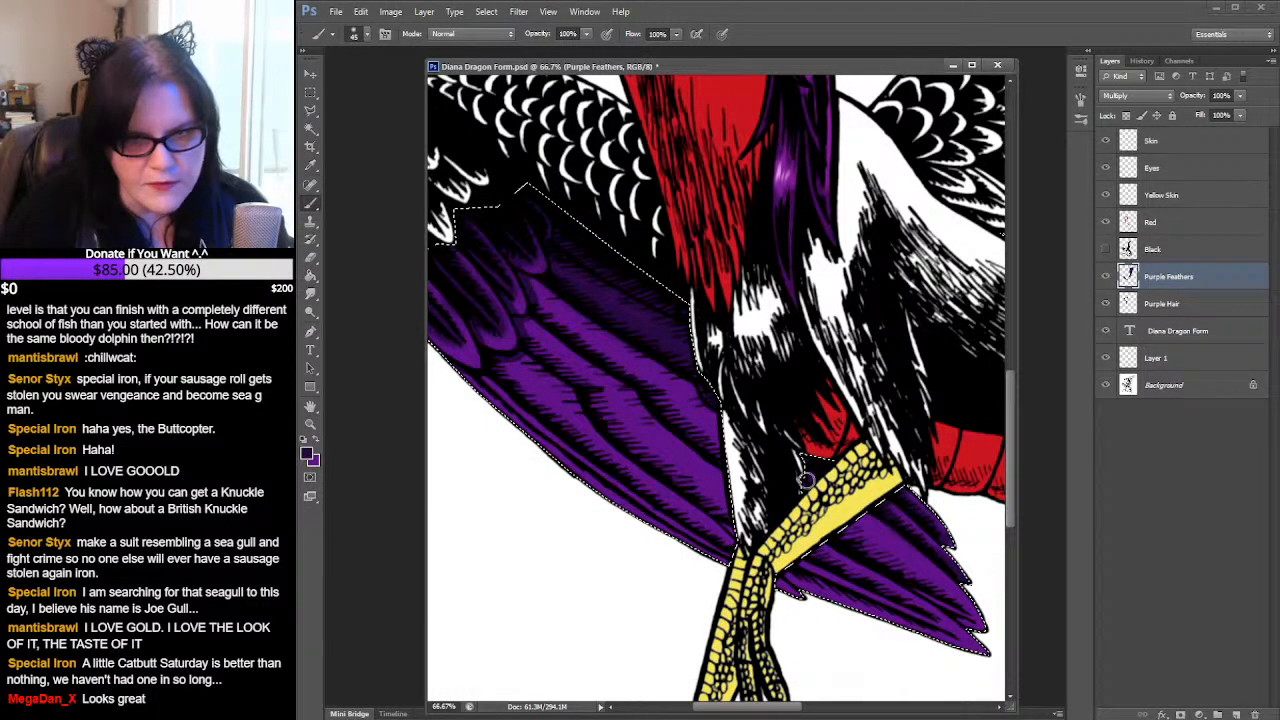
# - Shade the wing-tip feathers beyond the foreleg and the remaining long feathers of the lowered wing with a soft 65 px brush
pyautogui.moveTo(969, 481)
pyautogui.mouseDown()
pyautogui.moveTo(940, 322)
pyautogui.moveTo(918, 283)
pyautogui.mouseUp()
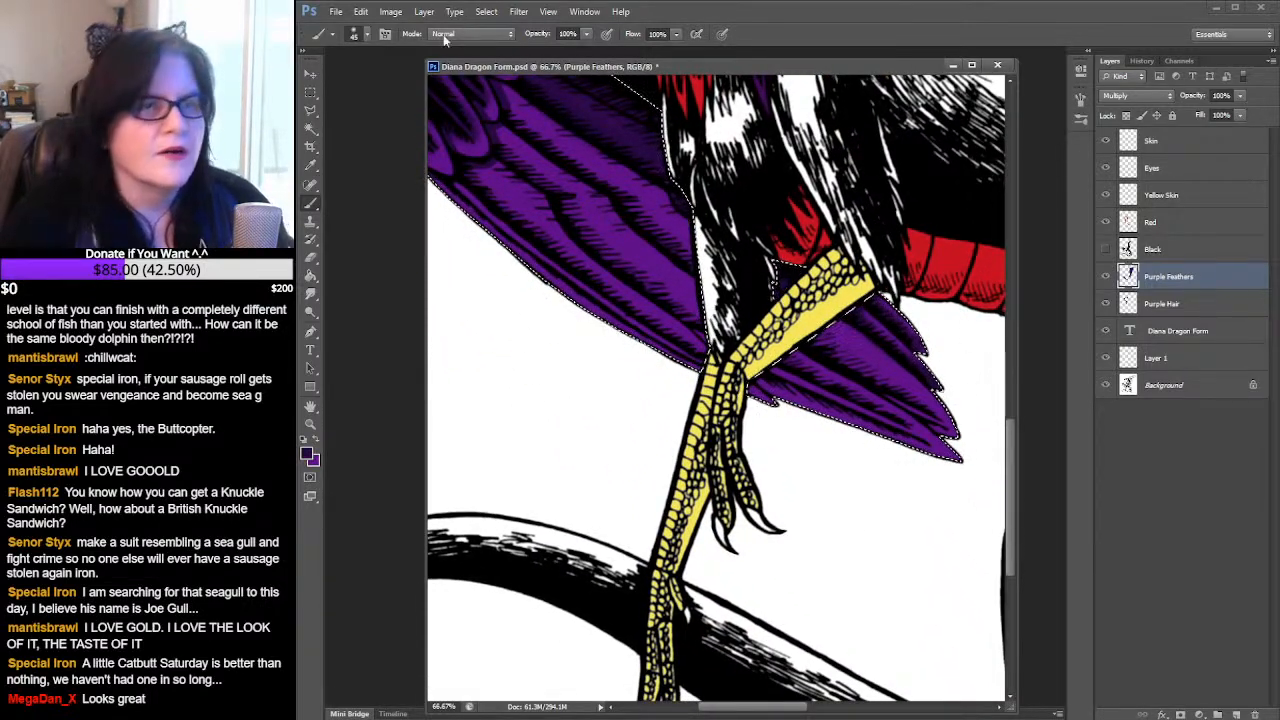
pyautogui.click(369, 37)
pyautogui.click(414, 192)
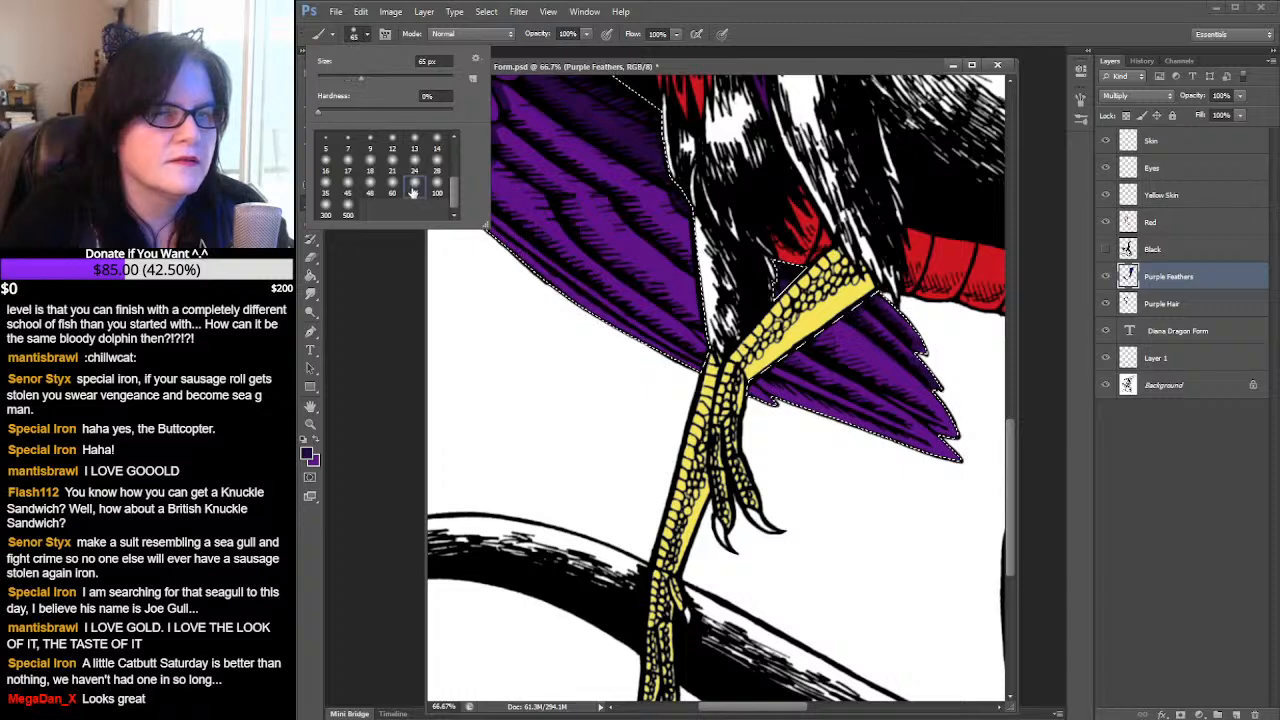
pyautogui.moveTo(944, 441); pyautogui.dragTo(910, 408)
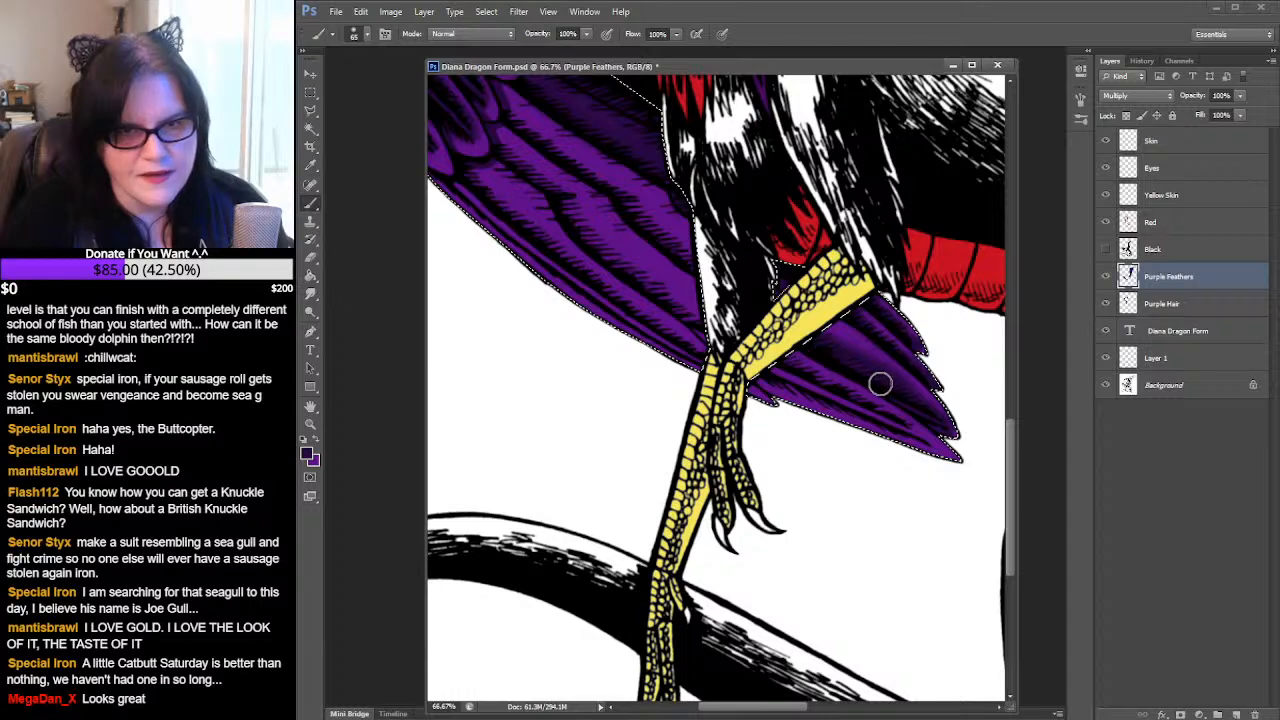
pyautogui.moveTo(838, 341); pyautogui.dragTo(836, 322)
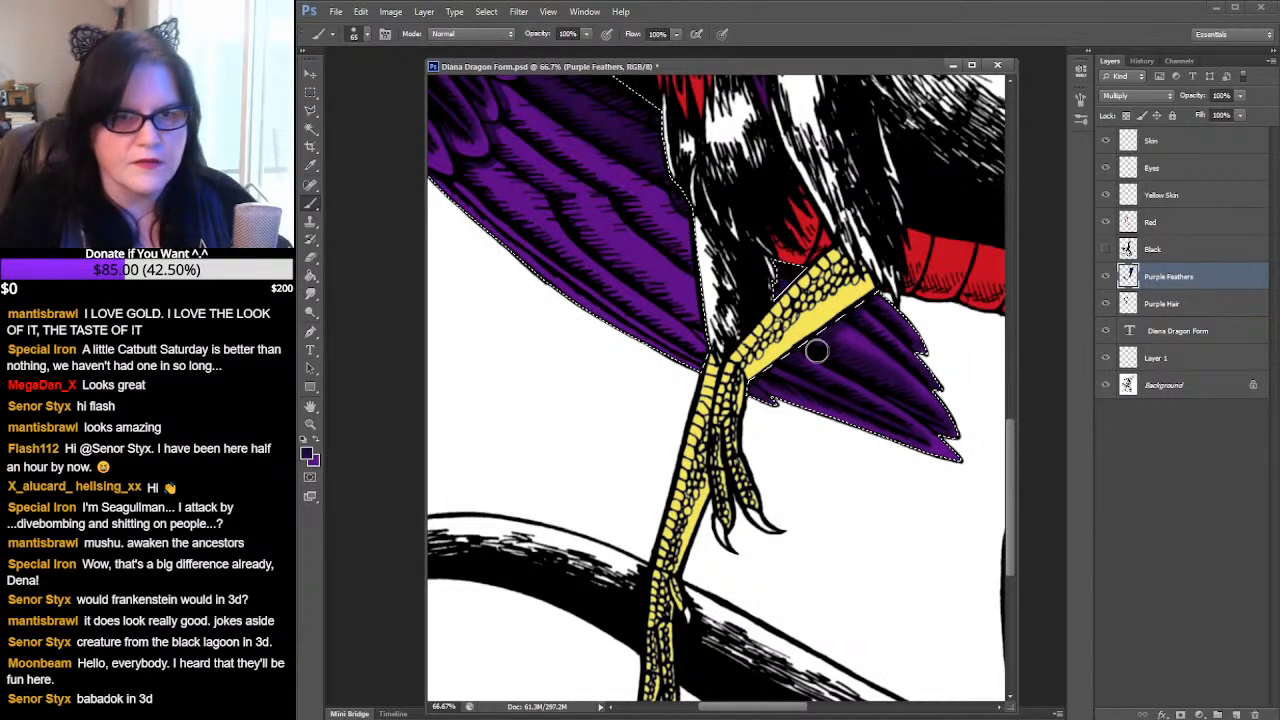
pyautogui.moveTo(721, 225)
pyautogui.mouseDown()
pyautogui.moveTo(822, 360)
pyautogui.moveTo(814, 376)
pyautogui.mouseUp()
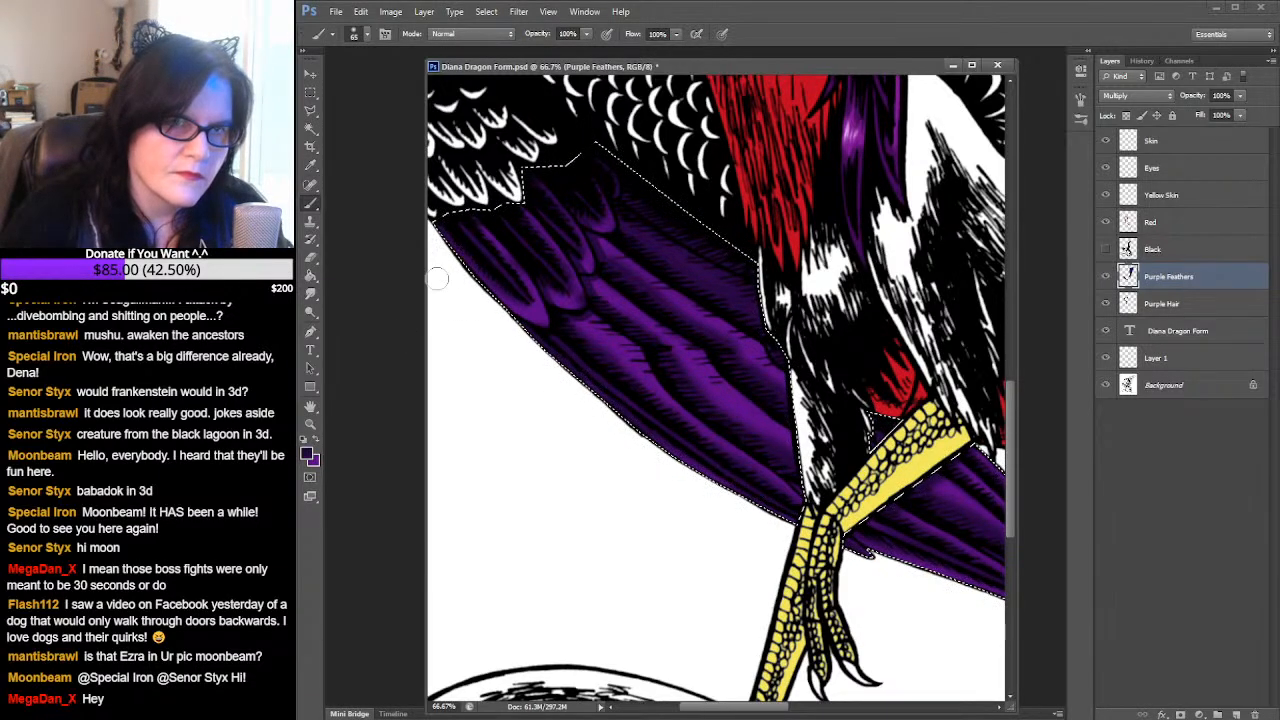
# - Clear the feather selection, then save the illustration after reviewing both shaded wings on the whole dragon
pyautogui.click(311, 93)
pyautogui.click(511, 403)
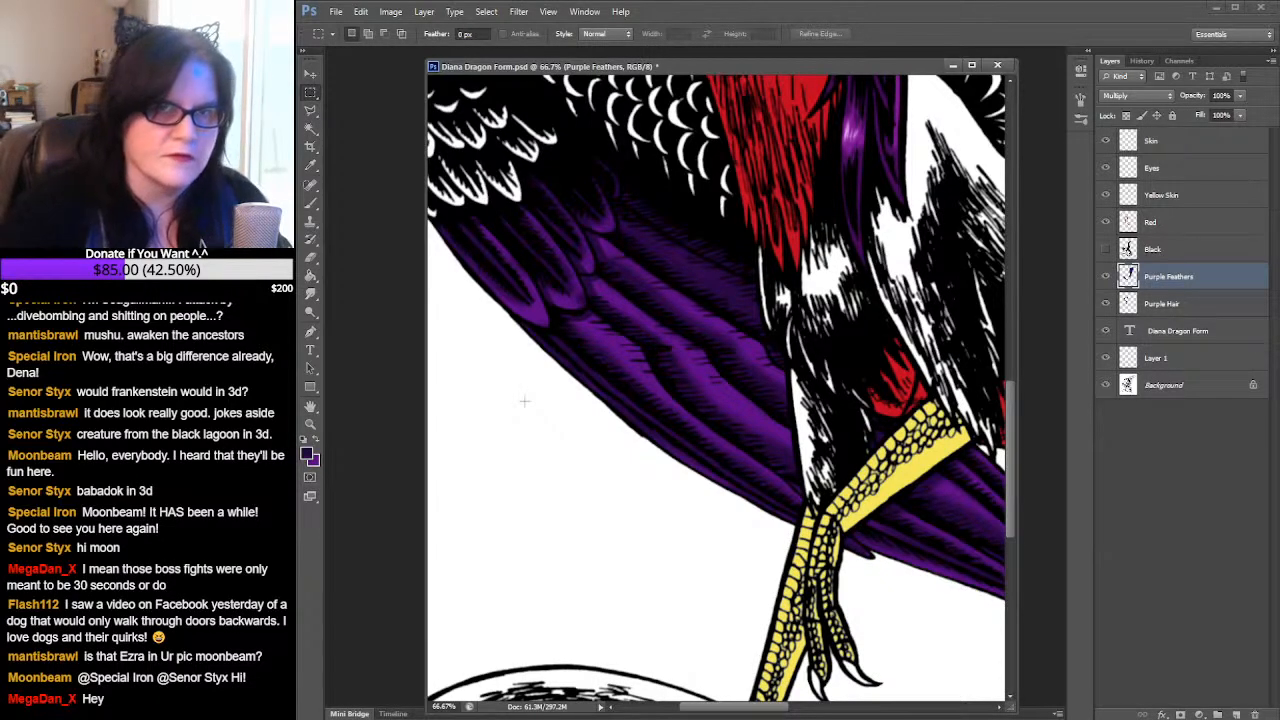
pyautogui.click(311, 424)
pyautogui.keyDown('alt'); pyautogui.click(740, 371); pyautogui.keyUp('alt')
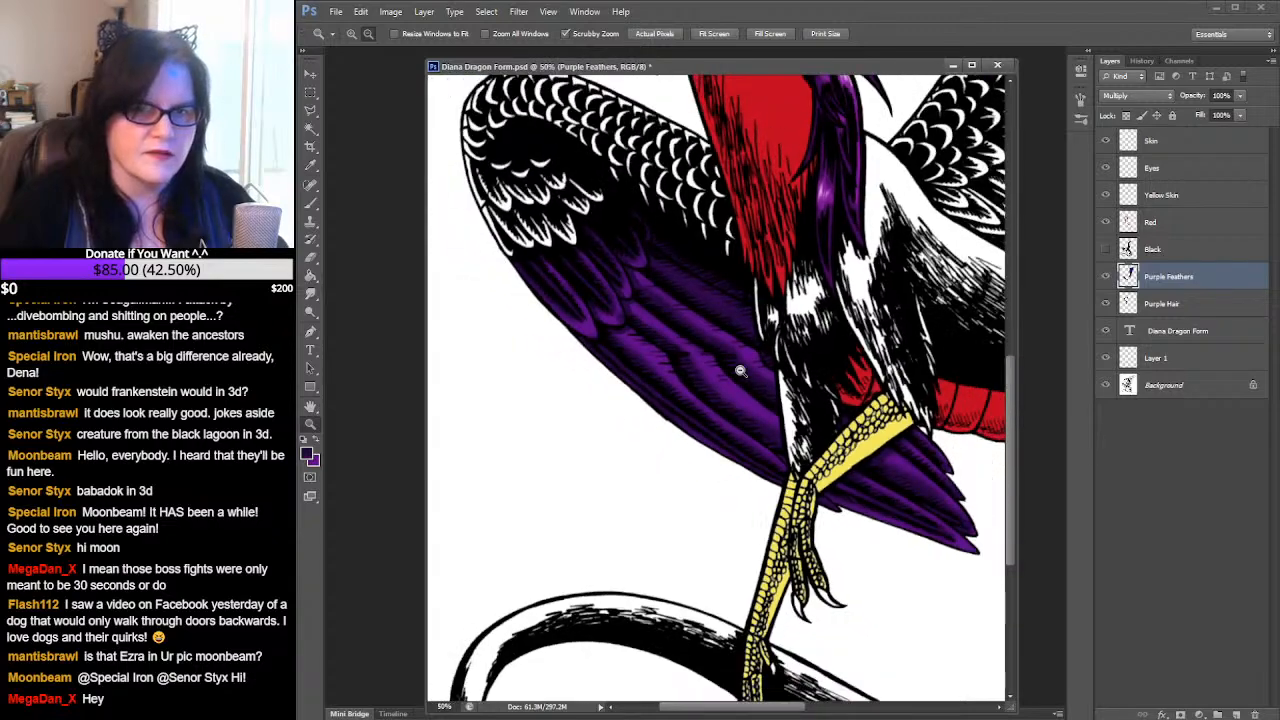
pyautogui.keyDown('alt'); pyautogui.click(740, 371); pyautogui.keyUp('alt')
pyautogui.keyDown('alt'); pyautogui.click(774, 342); pyautogui.keyUp('alt')
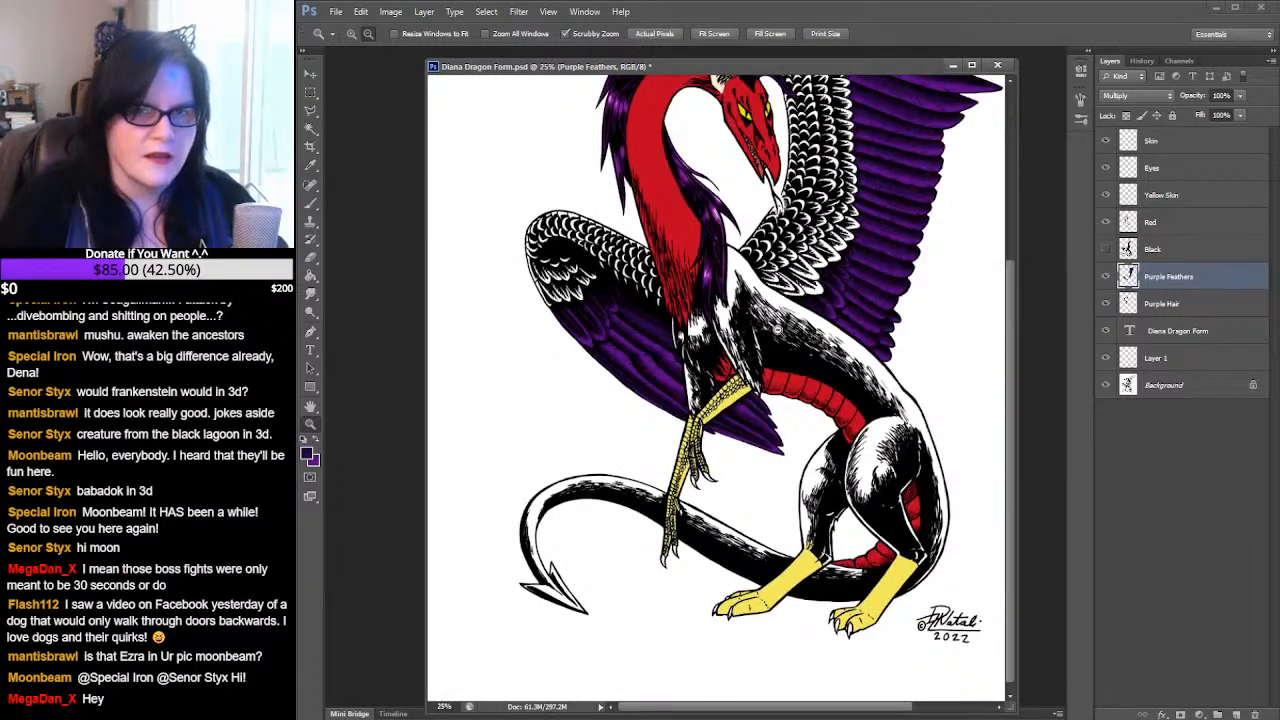
pyautogui.moveTo(1009, 337); pyautogui.dragTo(1045, 237)
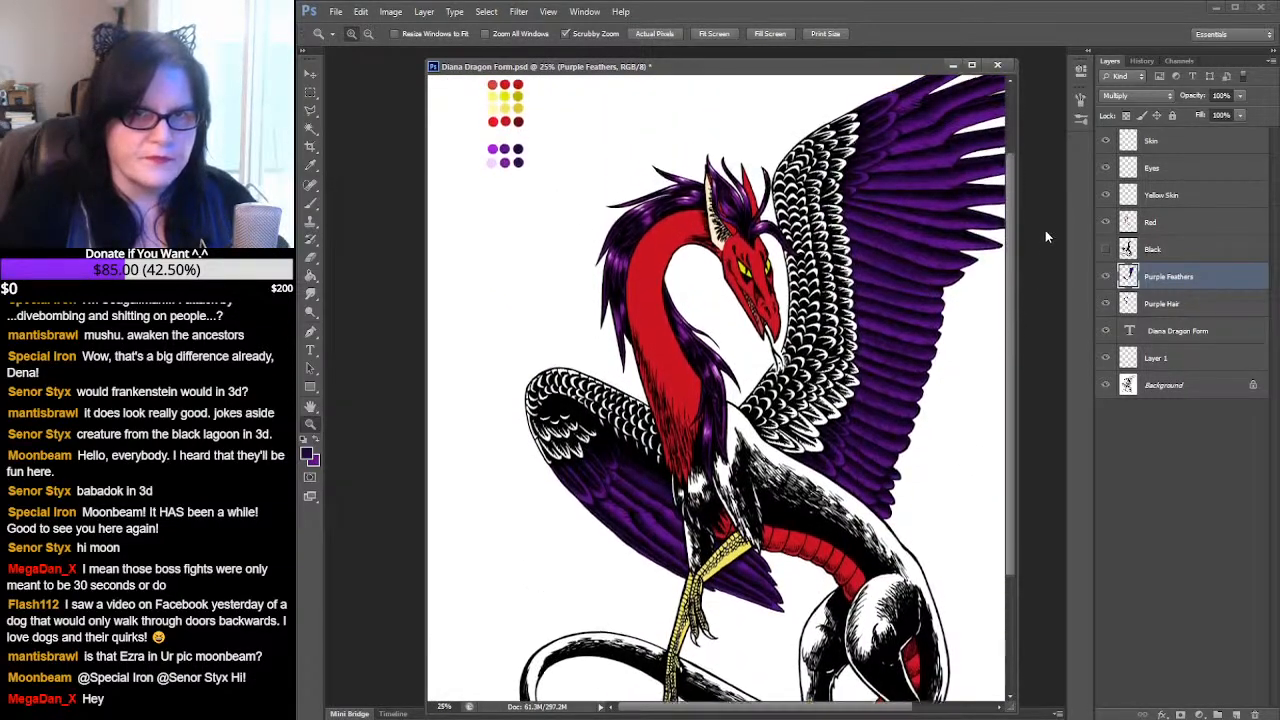
pyautogui.moveTo(969, 281); pyautogui.dragTo(890, 300)
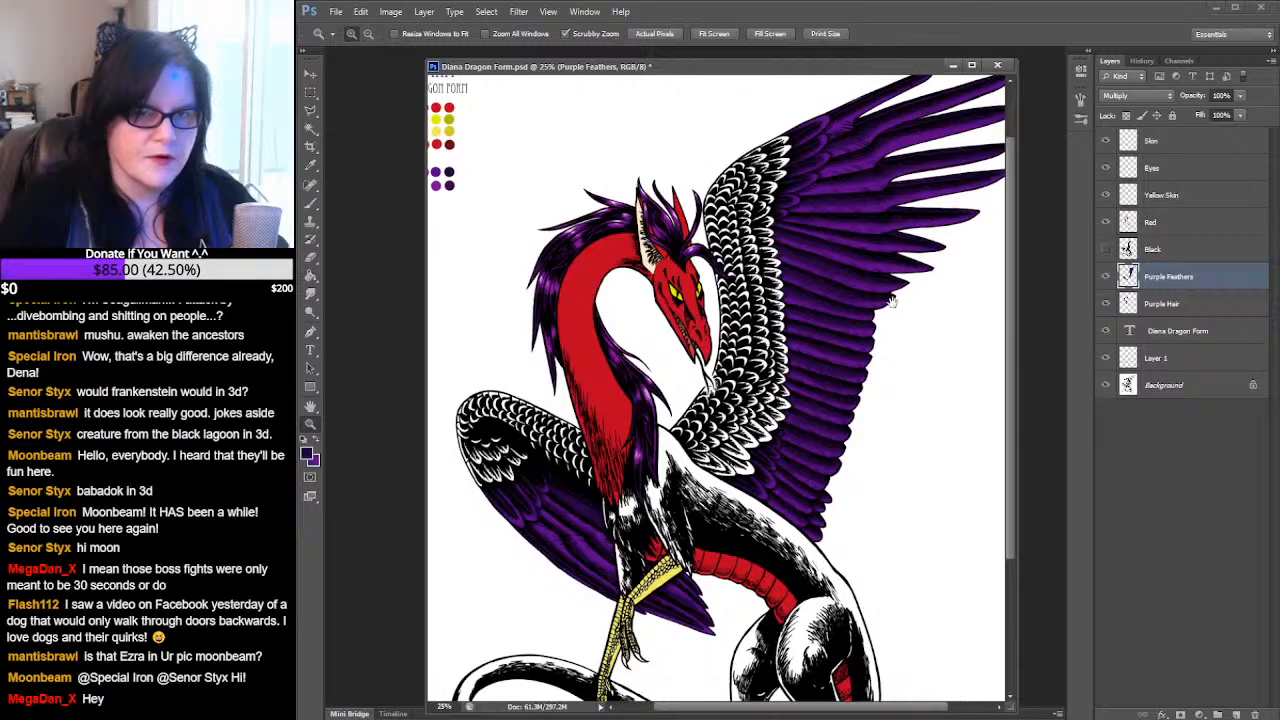
pyautogui.hotkey('ctrl', 's')
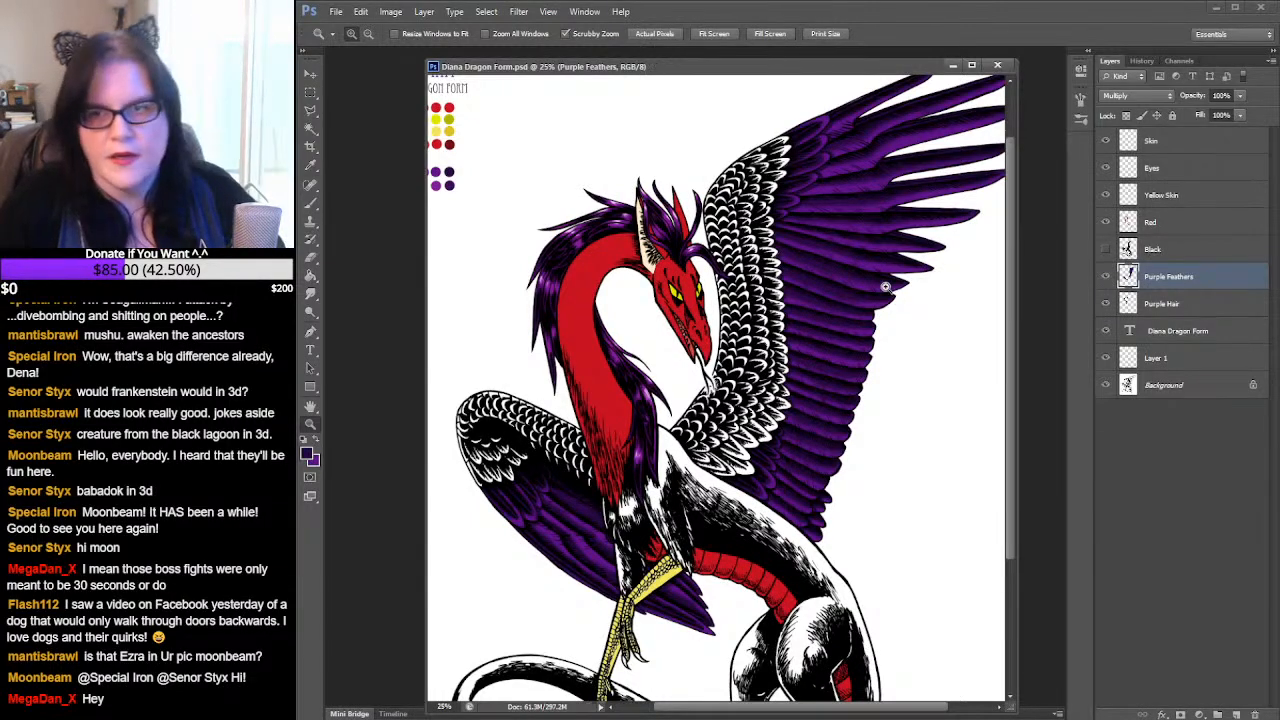
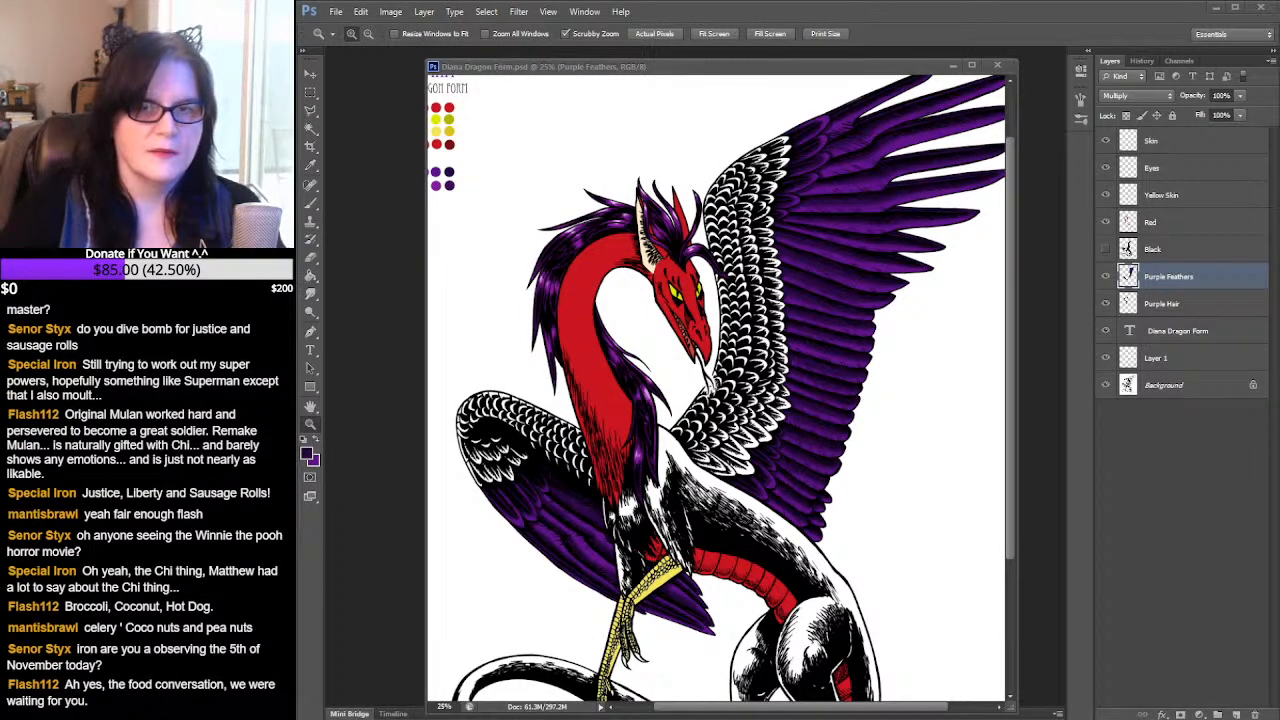
# - Show the Black layer and hide the Red, Yellow Skin, Eyes and Skin layers to inspect the black body areas
pyautogui.click(1106, 249)
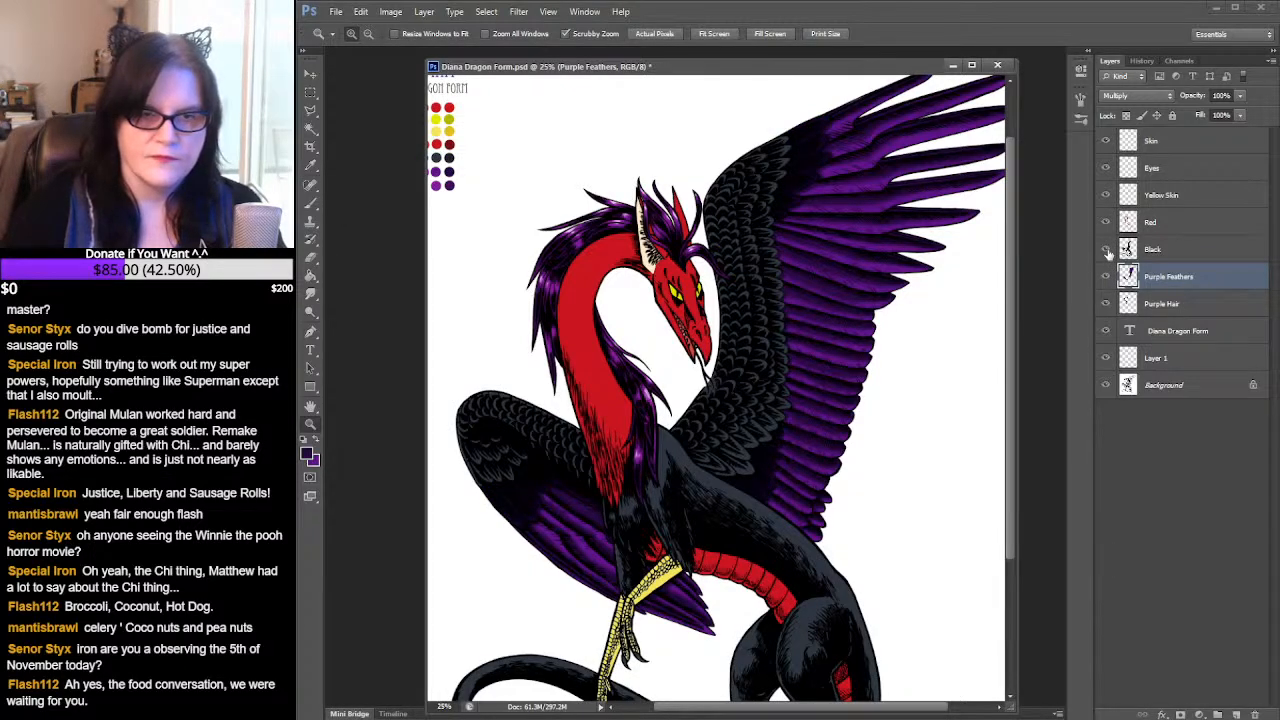
pyautogui.click(1106, 222)
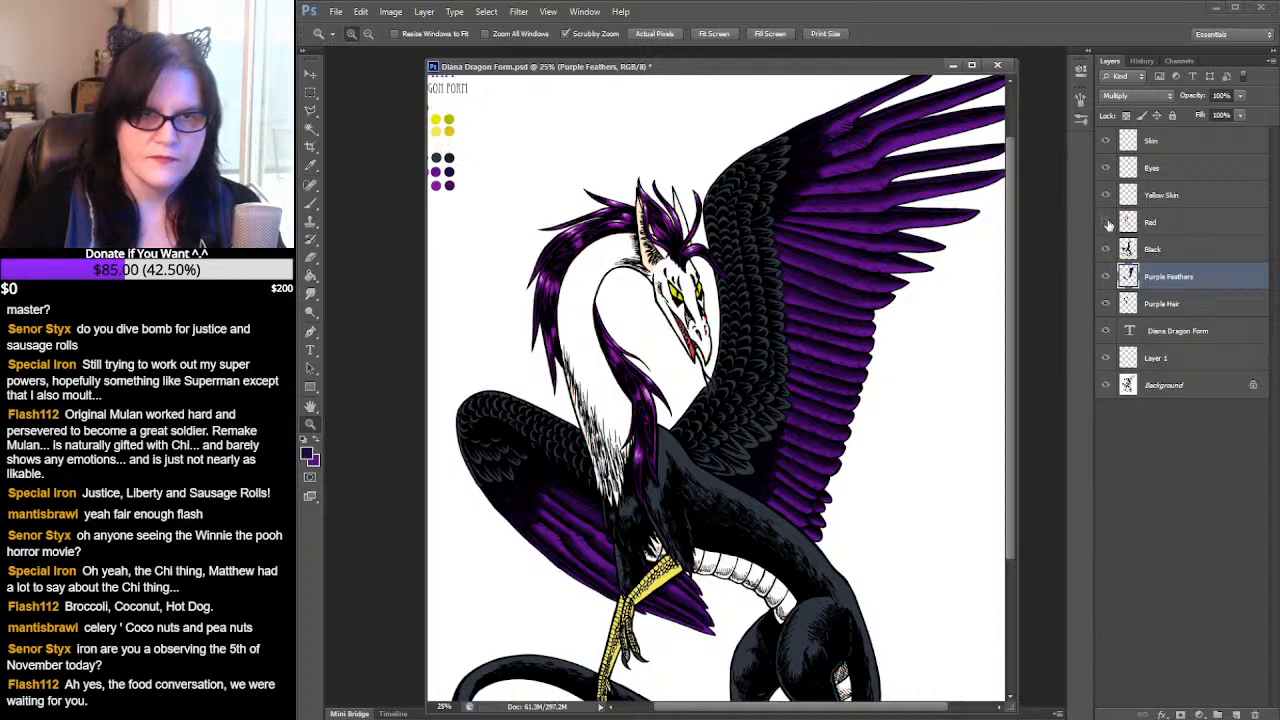
pyautogui.scroll(2, 1151, 223)
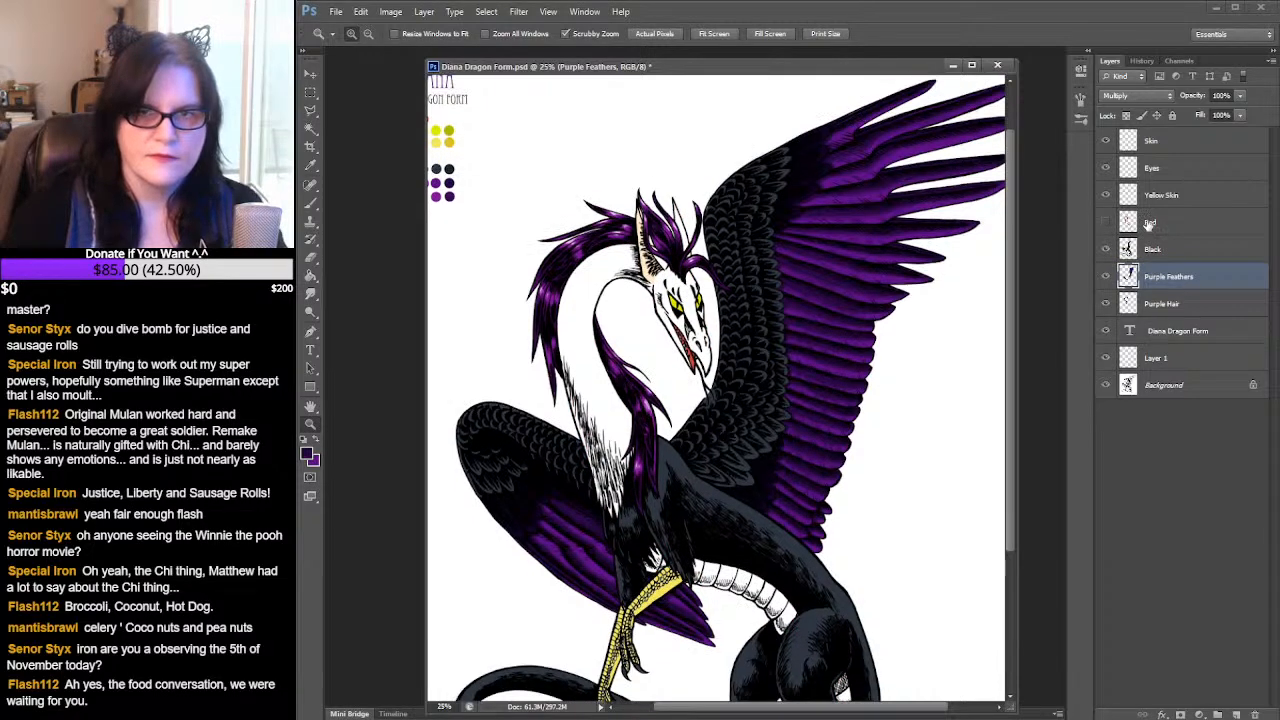
pyautogui.moveTo(1106, 195); pyautogui.dragTo(1106, 148)
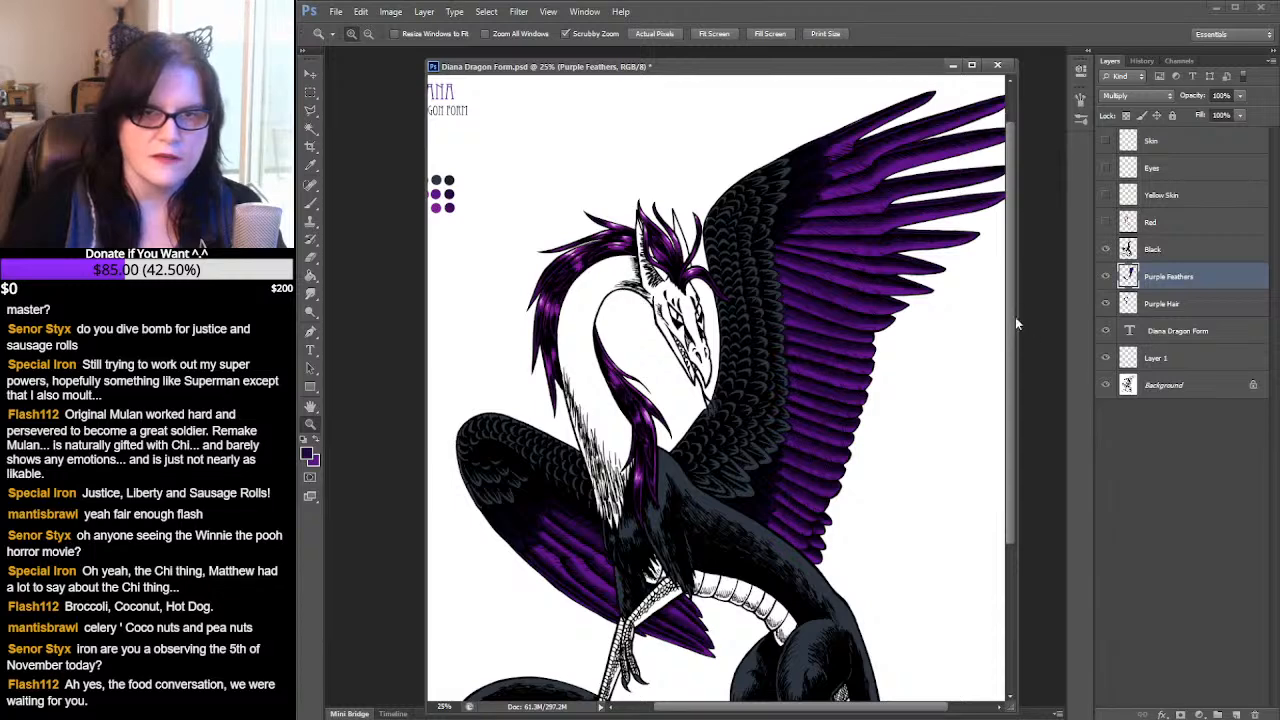
pyautogui.moveTo(1011, 320); pyautogui.dragTo(1008, 447)
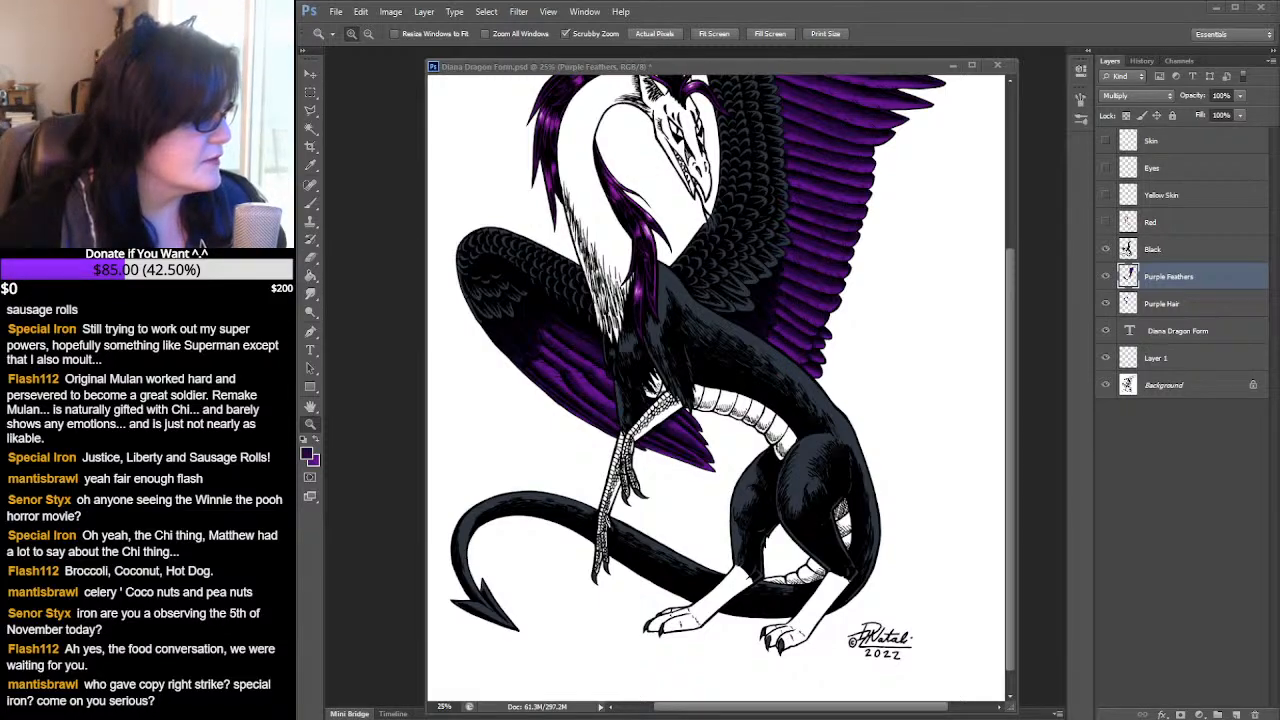
# - Switch to Winamp, start adding a folder to the playlist and collapse the 0 Film Den folder while browsing the drives
pyautogui.moveTo(200, 360); pyautogui.dragTo(743, 112)
pyautogui.click(666, 576)
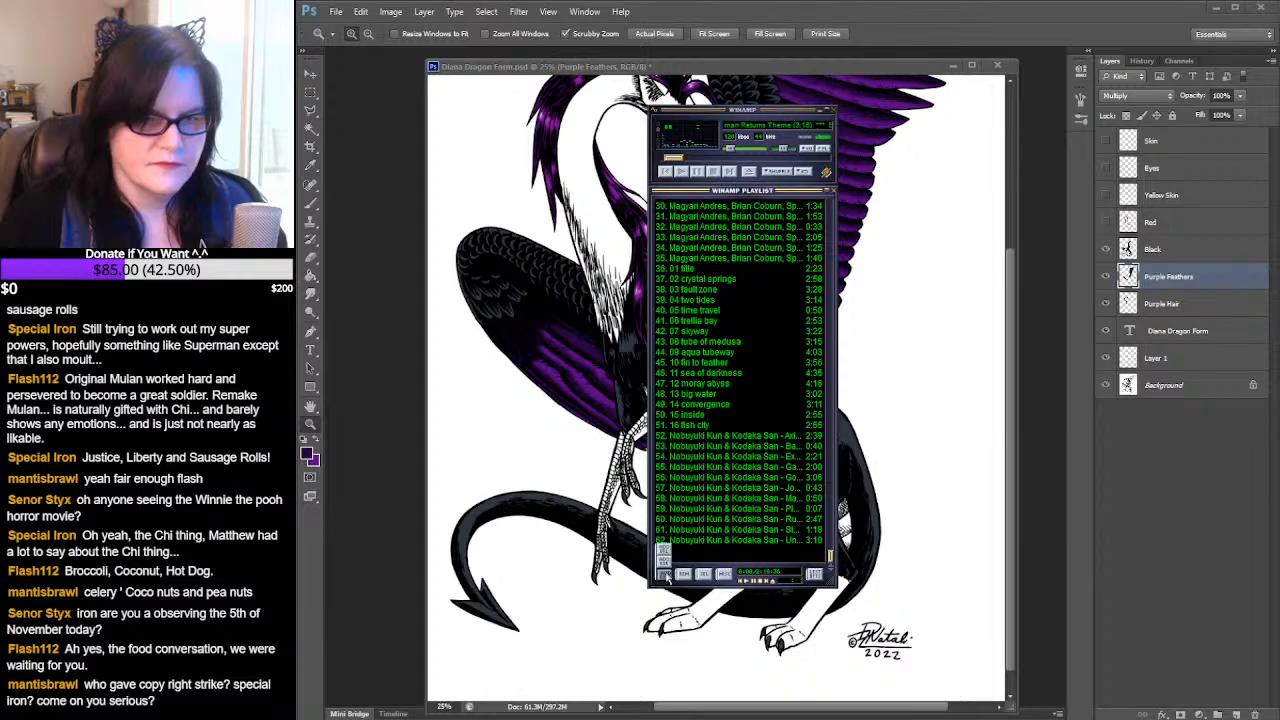
pyautogui.click(664, 560)
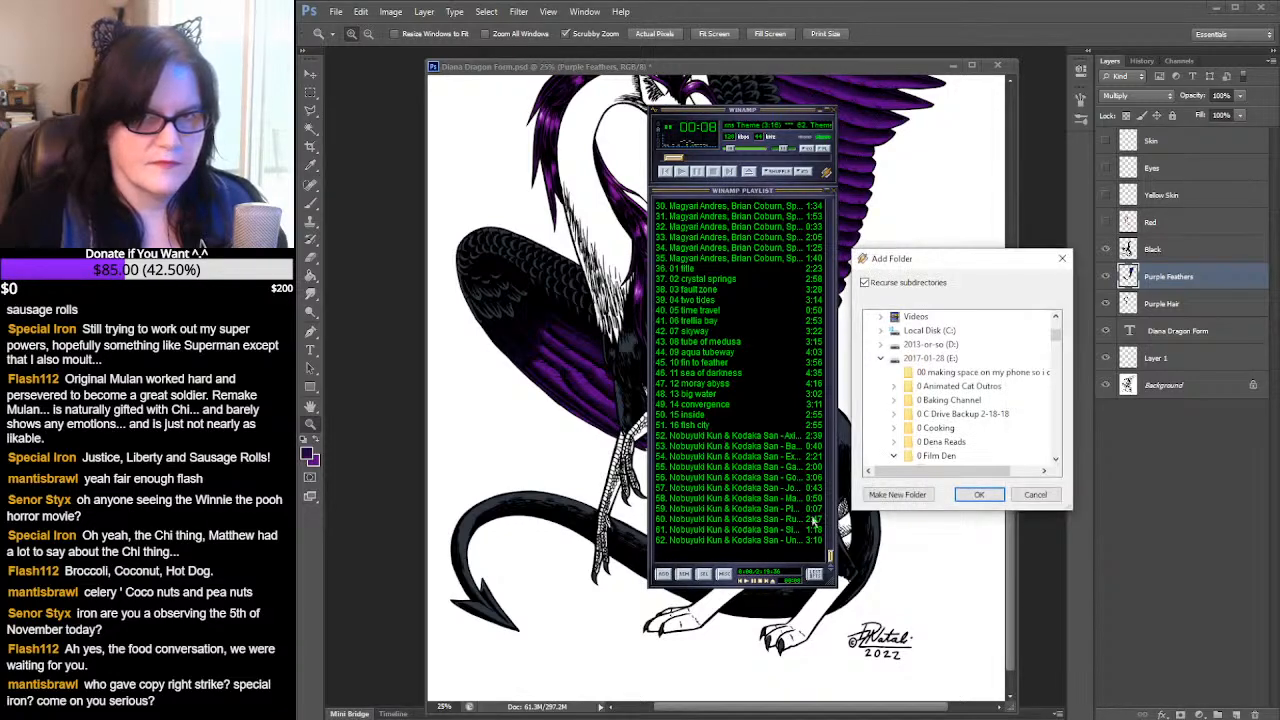
pyautogui.moveTo(1059, 341); pyautogui.dragTo(1066, 346)
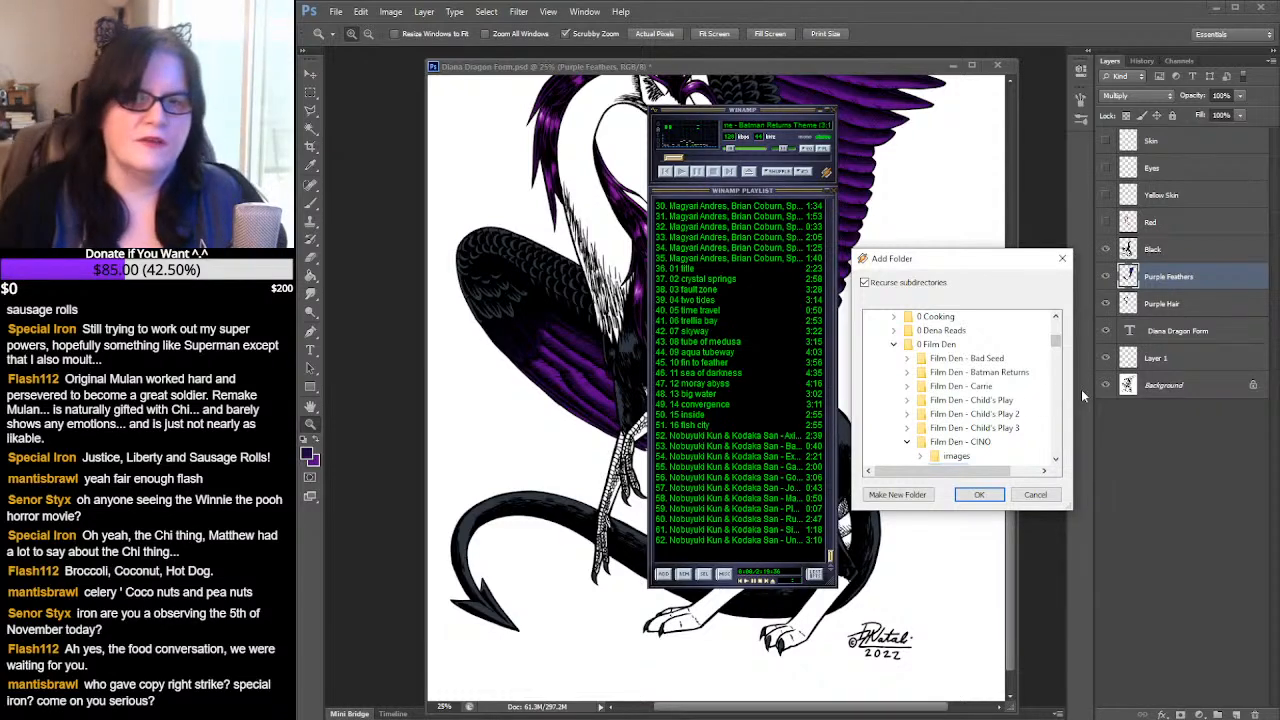
pyautogui.click(895, 345)
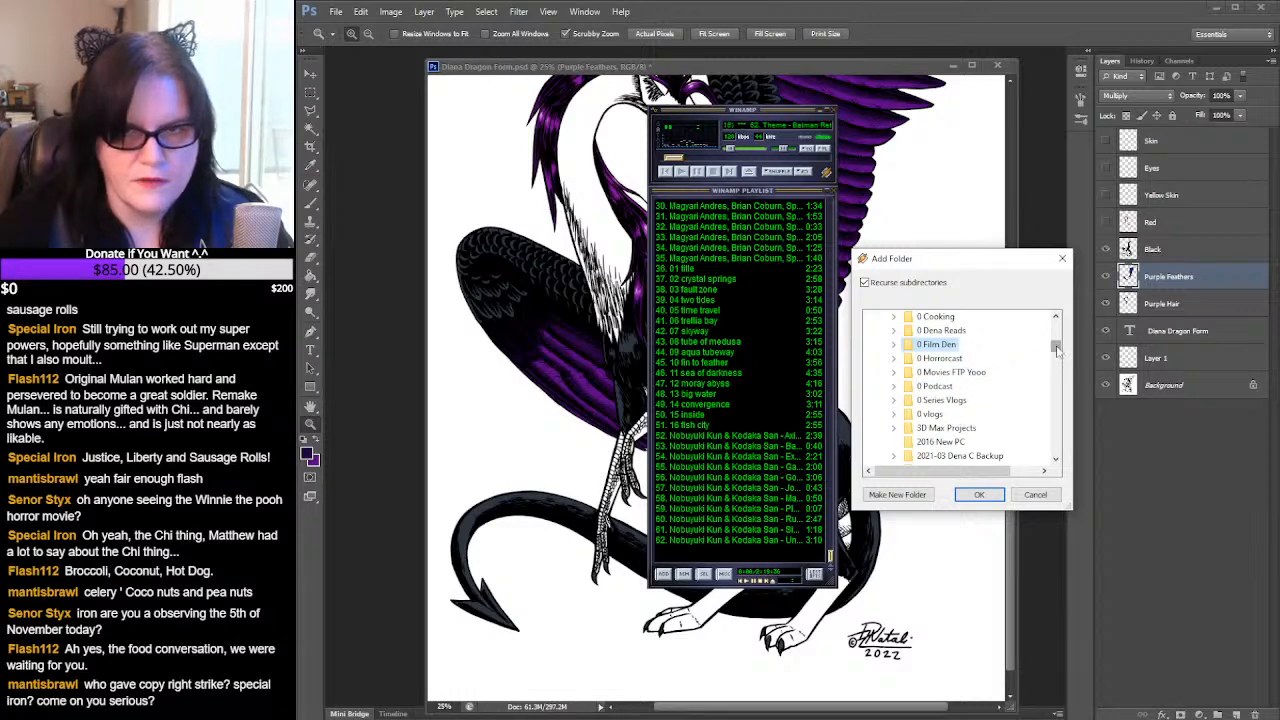
pyautogui.moveTo(1058, 350); pyautogui.dragTo(1058, 333)
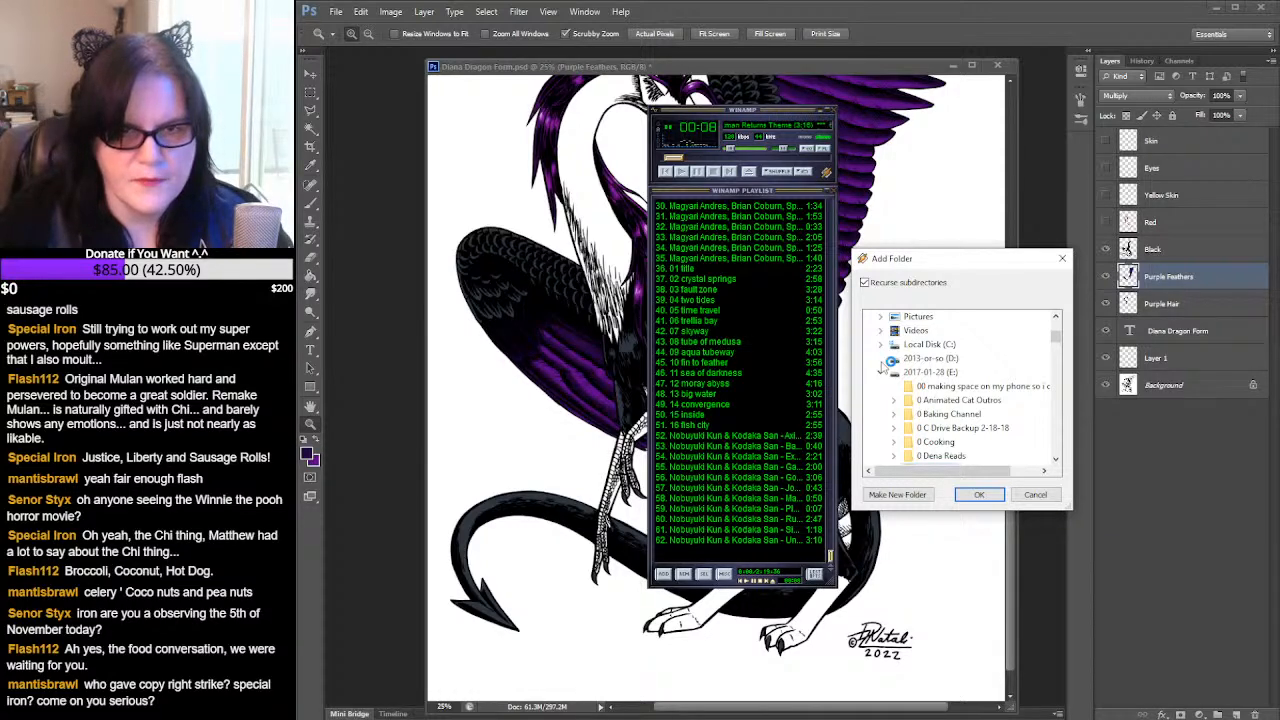
# - Add the music folder of Game Den - Alien Crush from 0 Game Den on drive D: to the playlist and play its first track
pyautogui.click(881, 360)
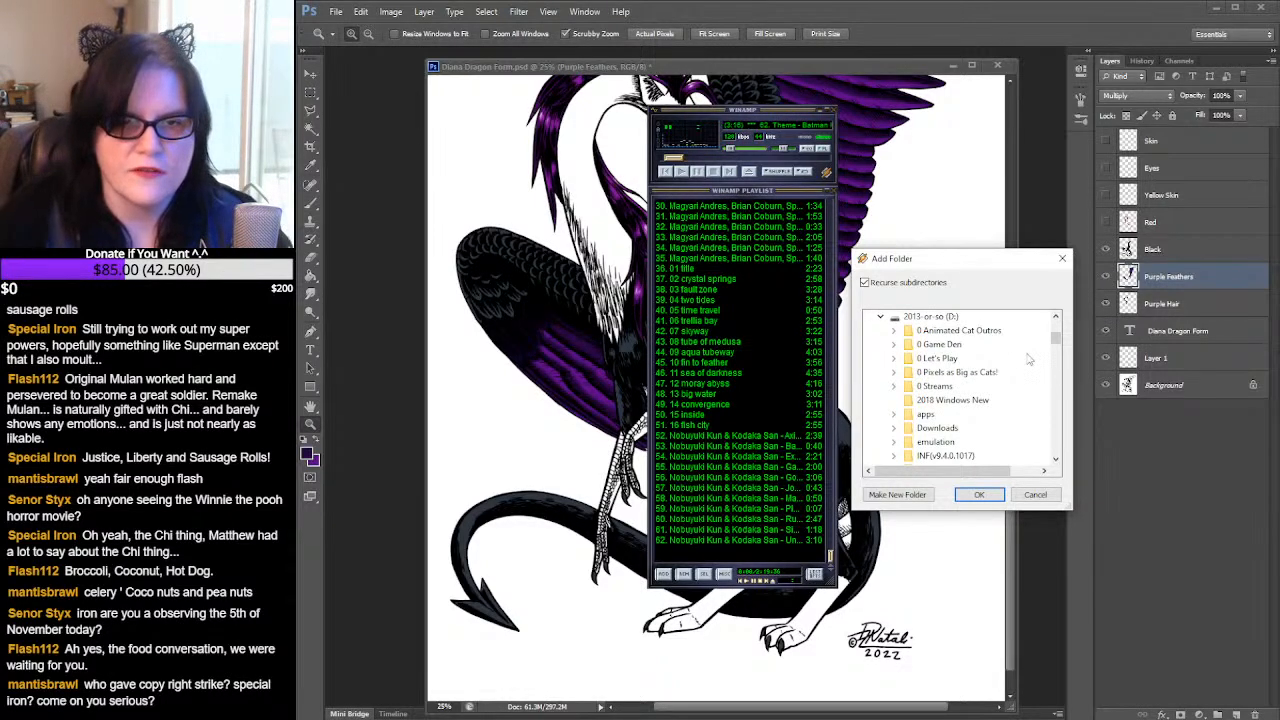
pyautogui.doubleClick(925, 345)
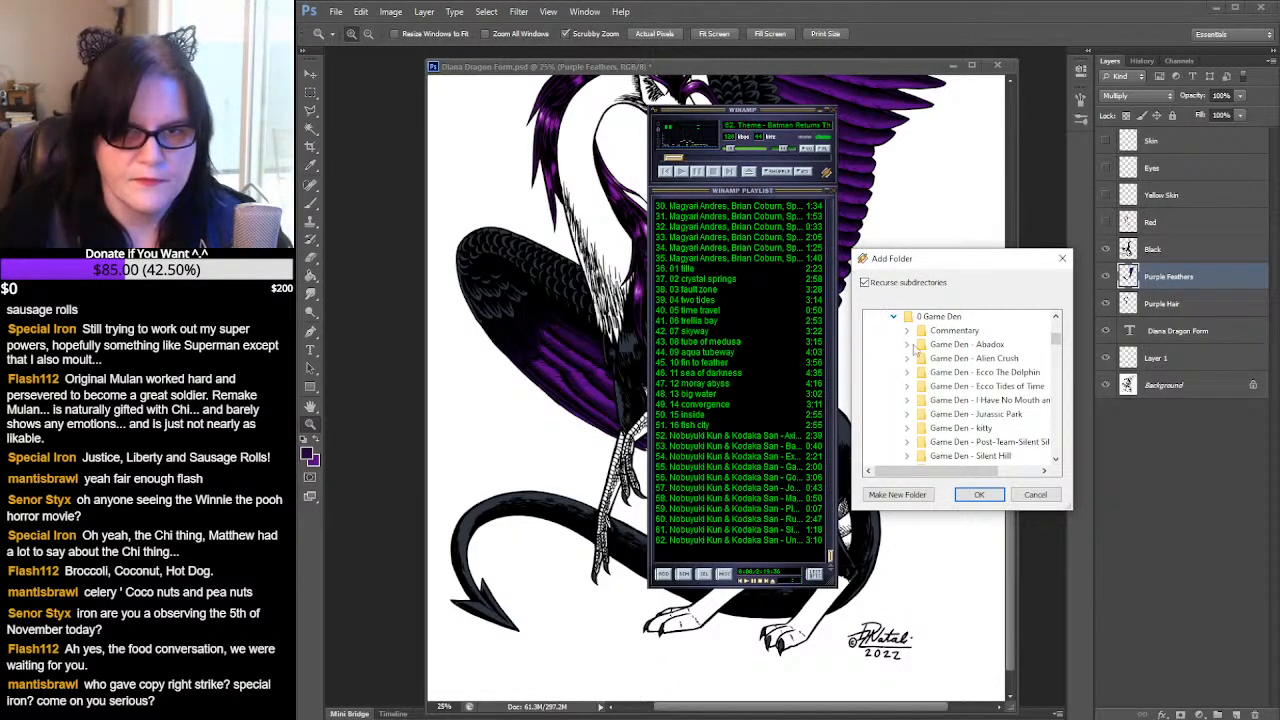
pyautogui.doubleClick(1012, 360)
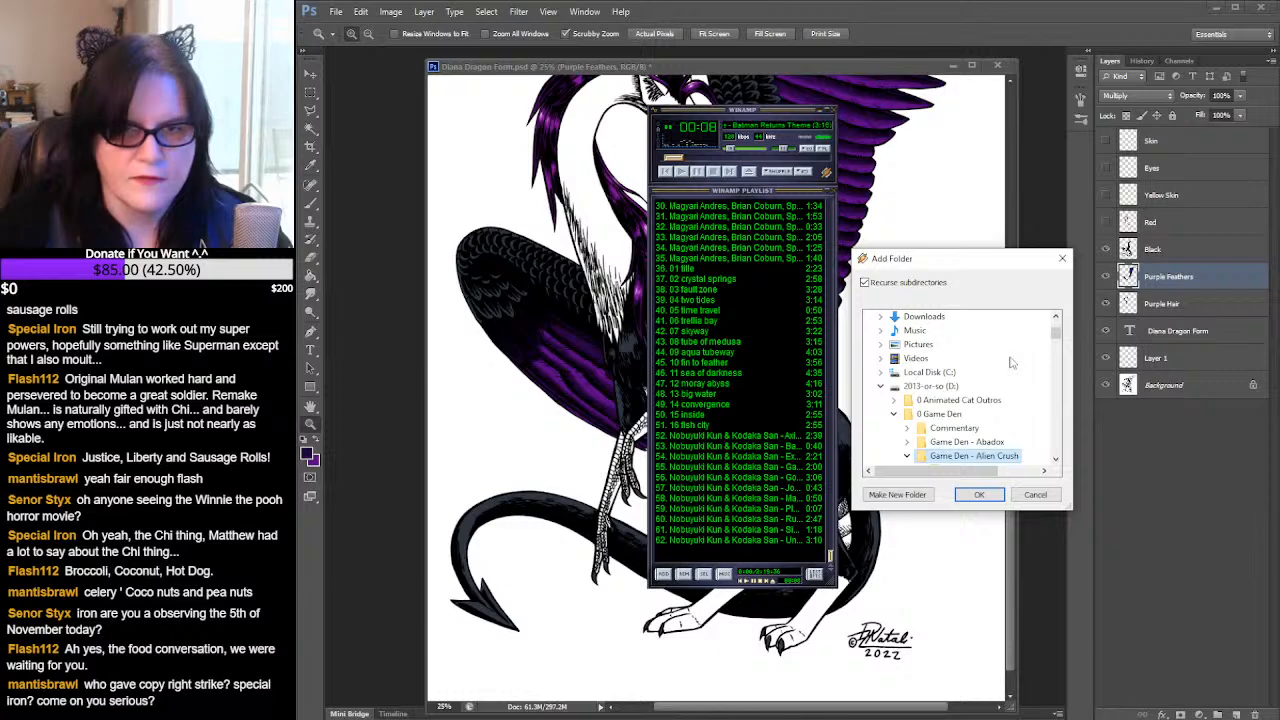
pyautogui.scroll(-2, 1064, 341)
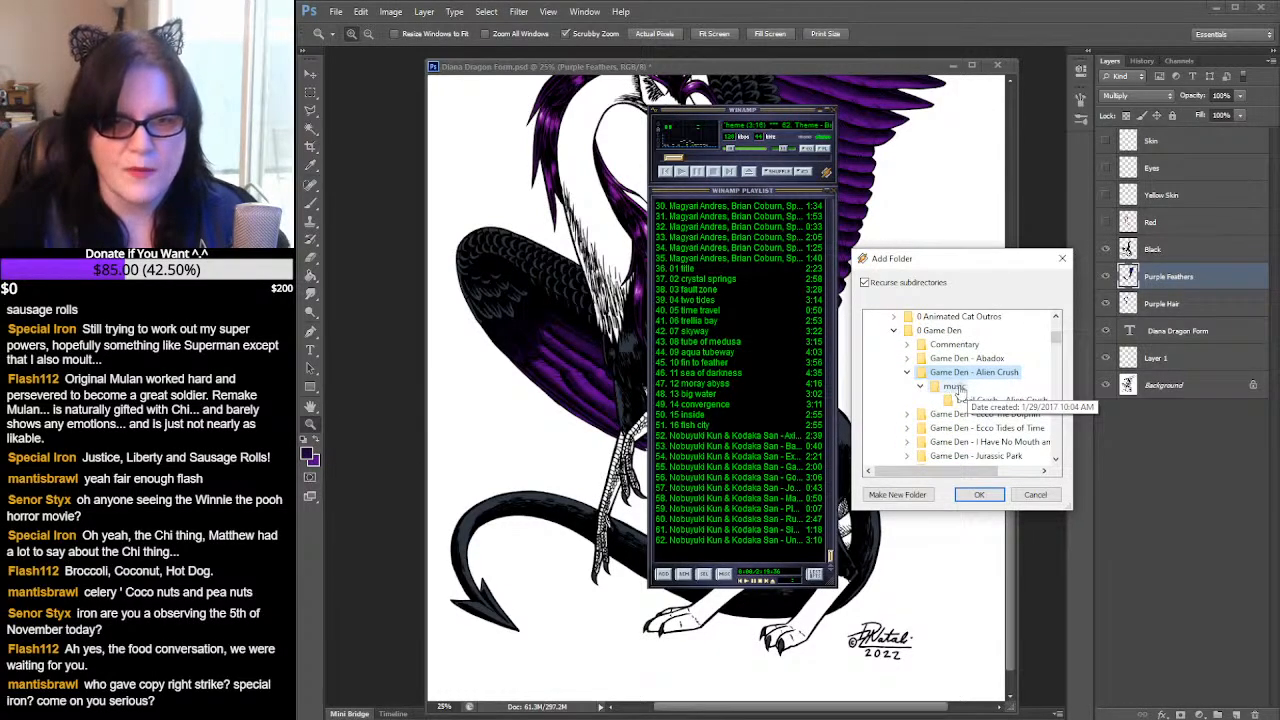
pyautogui.click(955, 388)
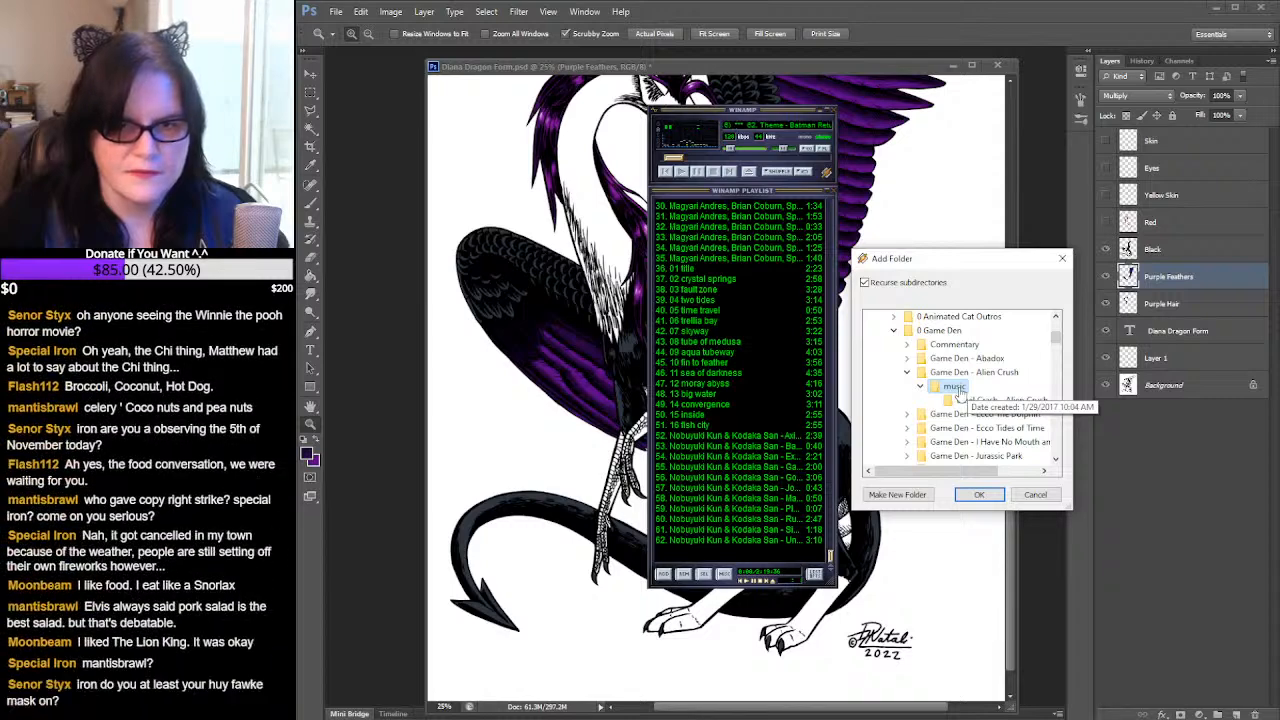
pyautogui.click(979, 495)
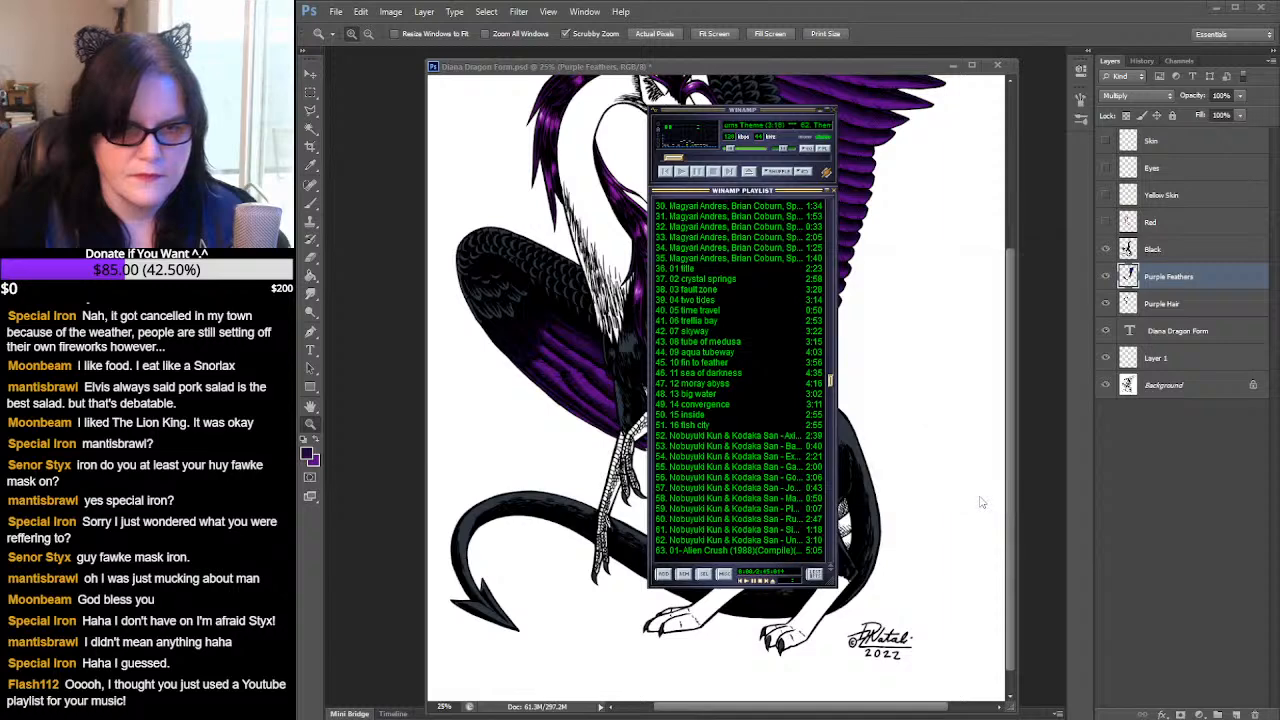
pyautogui.scroll(-7, 790, 440)
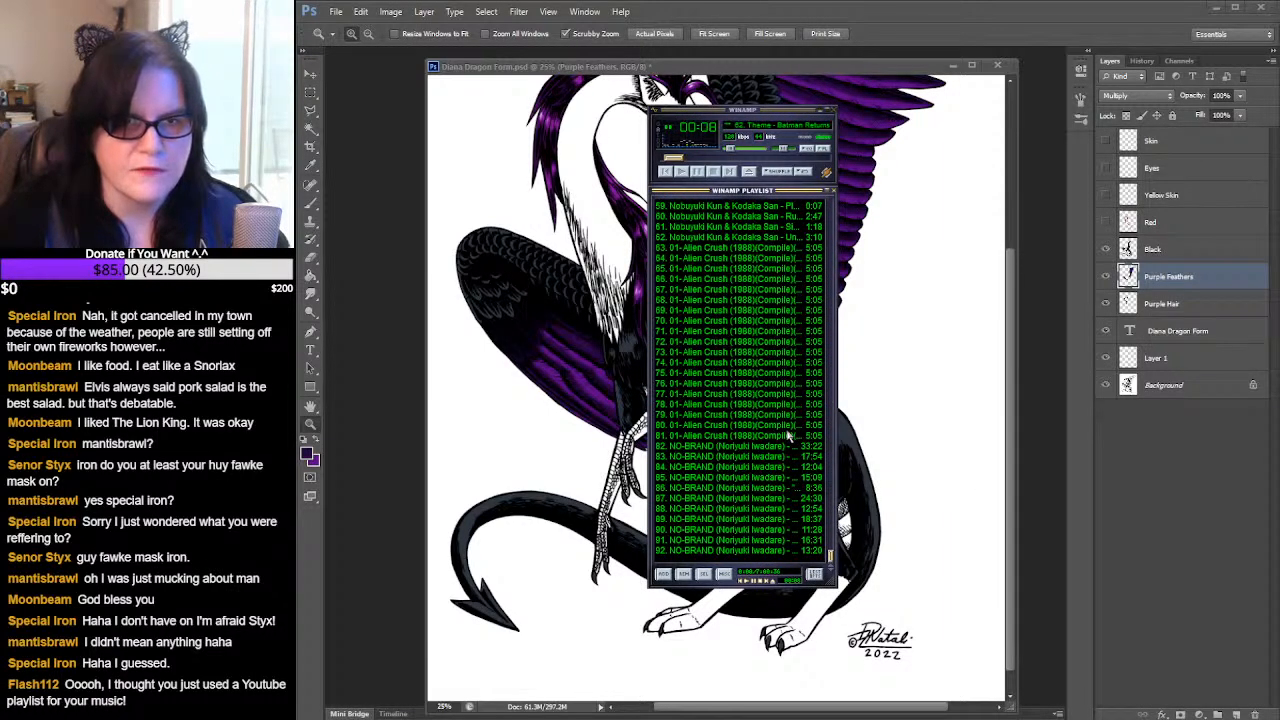
pyautogui.doubleClick(746, 249)
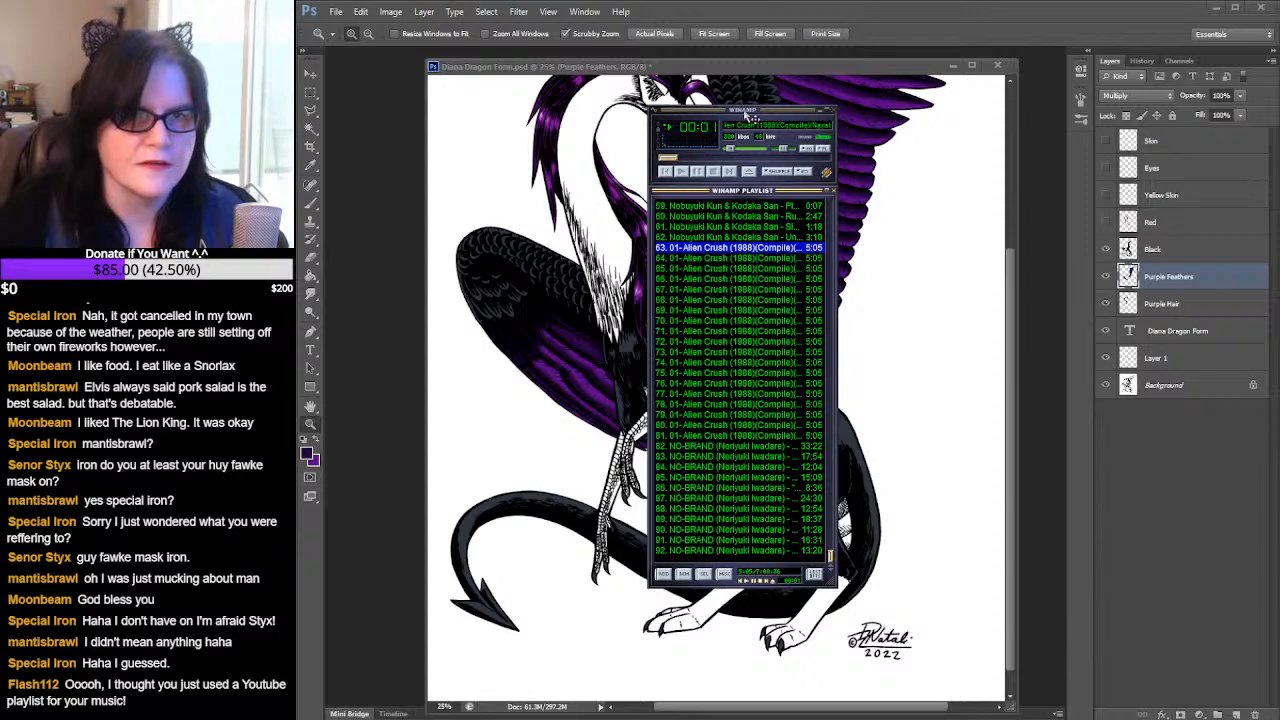
# - Move the Winamp window off the illustration and load the Black layer's contents as a selection
pyautogui.moveTo(745, 113); pyautogui.dragTo(120, 165)
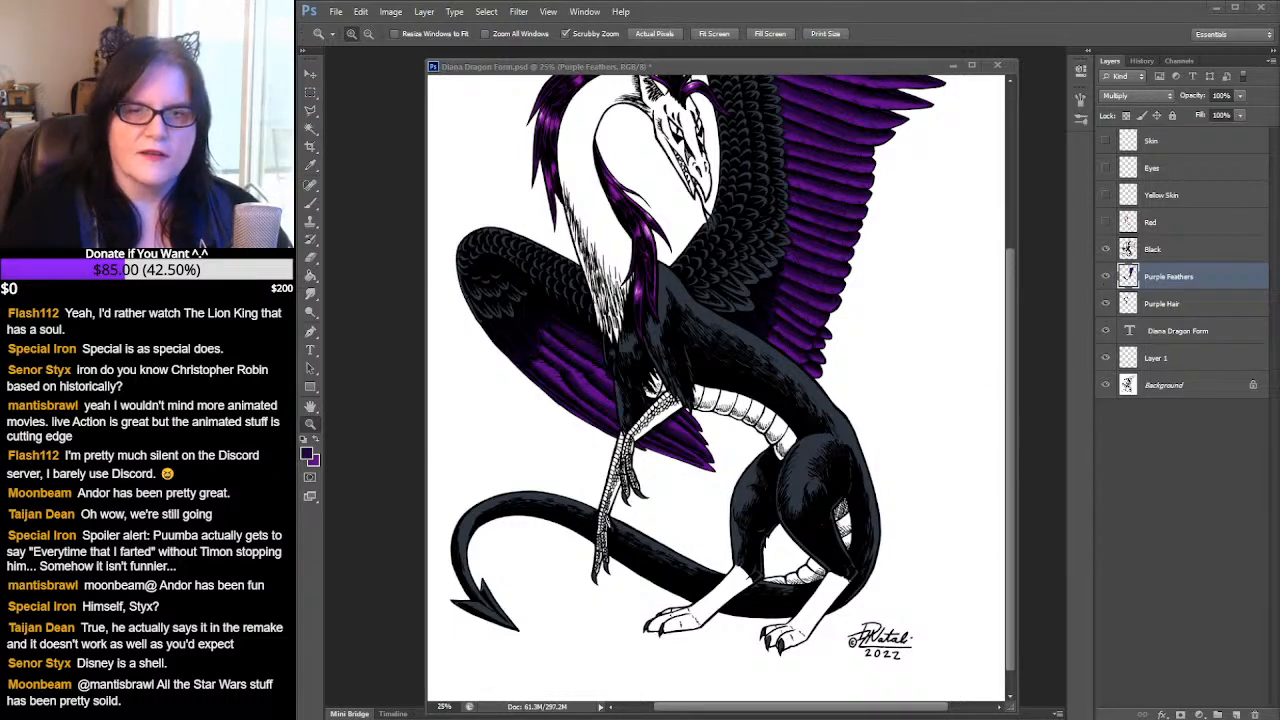
pyautogui.click(1128, 277)
pyautogui.keyDown('ctrl'); pyautogui.click(1128, 249); pyautogui.keyUp('ctrl')
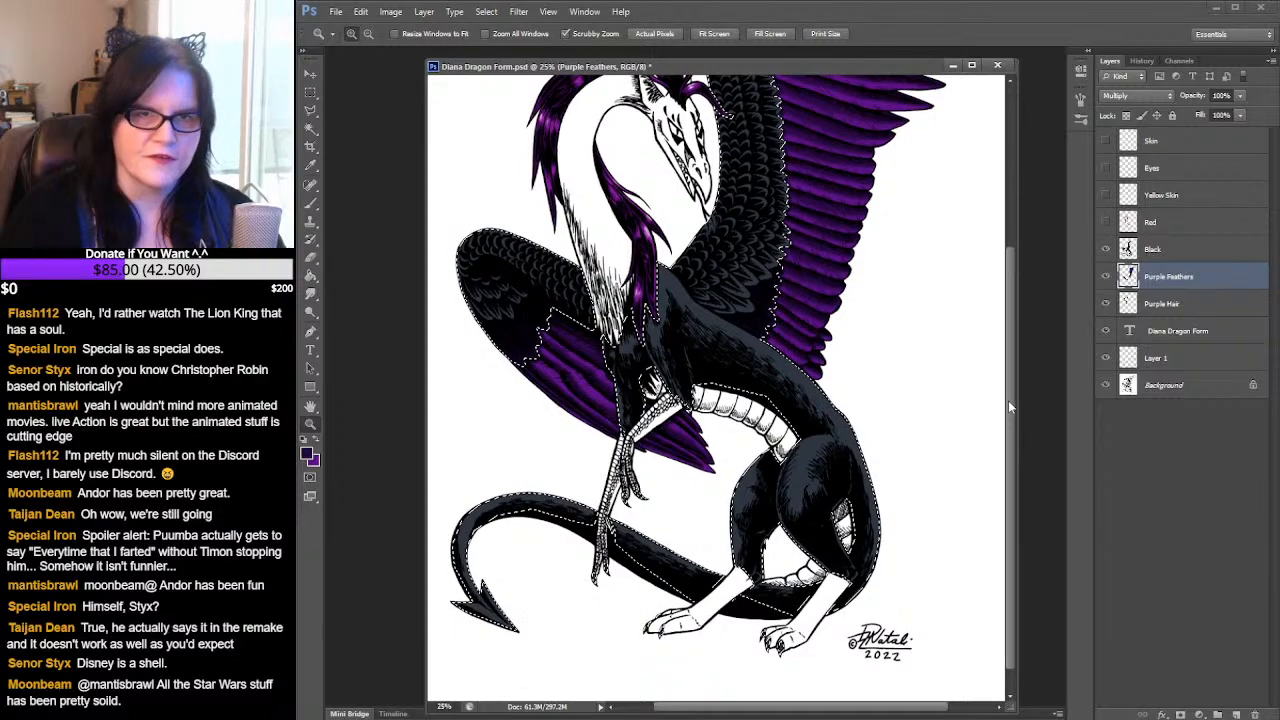
# - Sample the dark slate swatch as the background colour and the near-black swatch as the foreground colour from the palette
pyautogui.scroll(2, 1013, 365)
pyautogui.moveTo(1014, 372); pyautogui.dragTo(1016, 346)
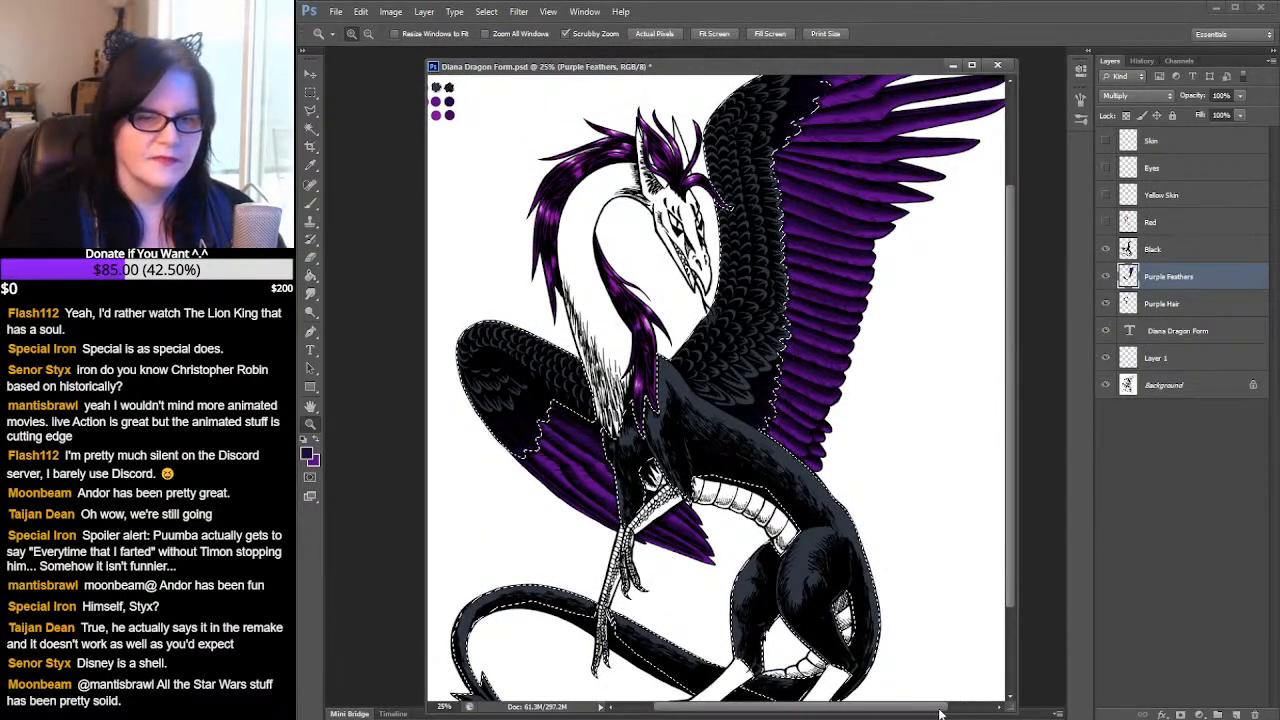
pyautogui.moveTo(939, 709); pyautogui.dragTo(846, 708)
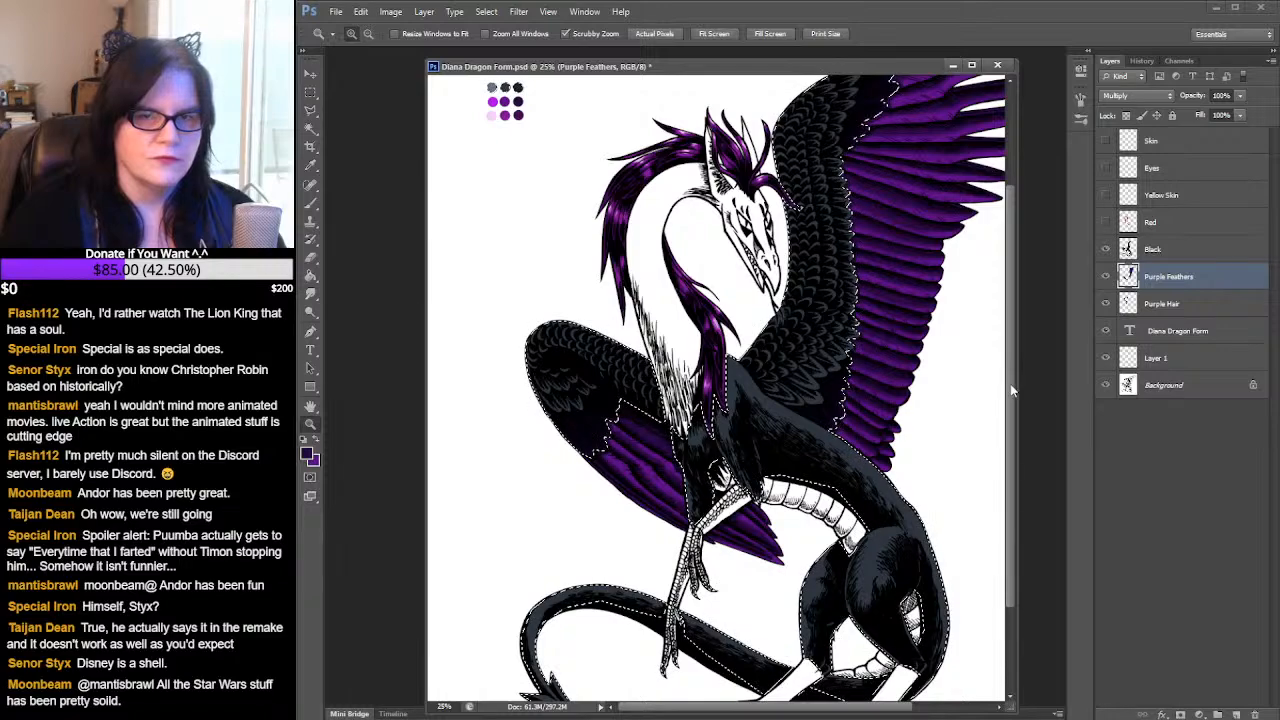
pyautogui.moveTo(1012, 390); pyautogui.dragTo(1013, 346)
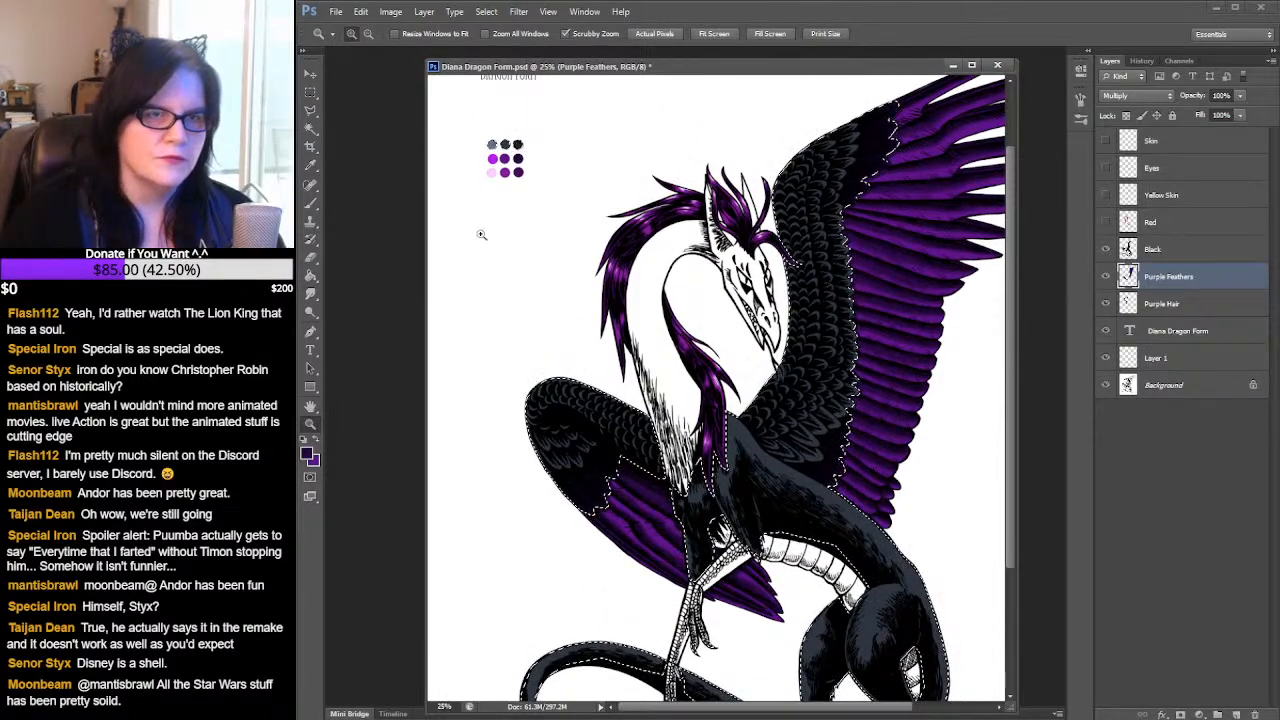
pyautogui.click(526, 140)
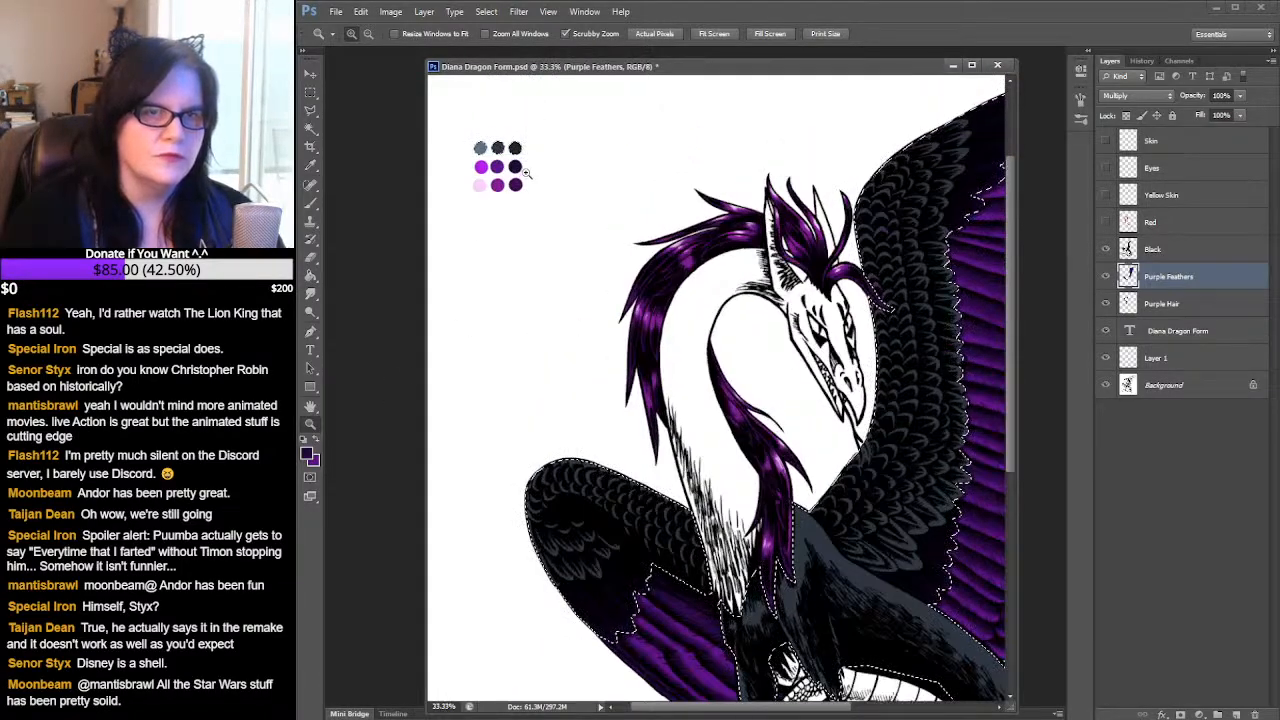
pyautogui.click(525, 172)
pyautogui.moveTo(586, 157); pyautogui.dragTo(680, 217)
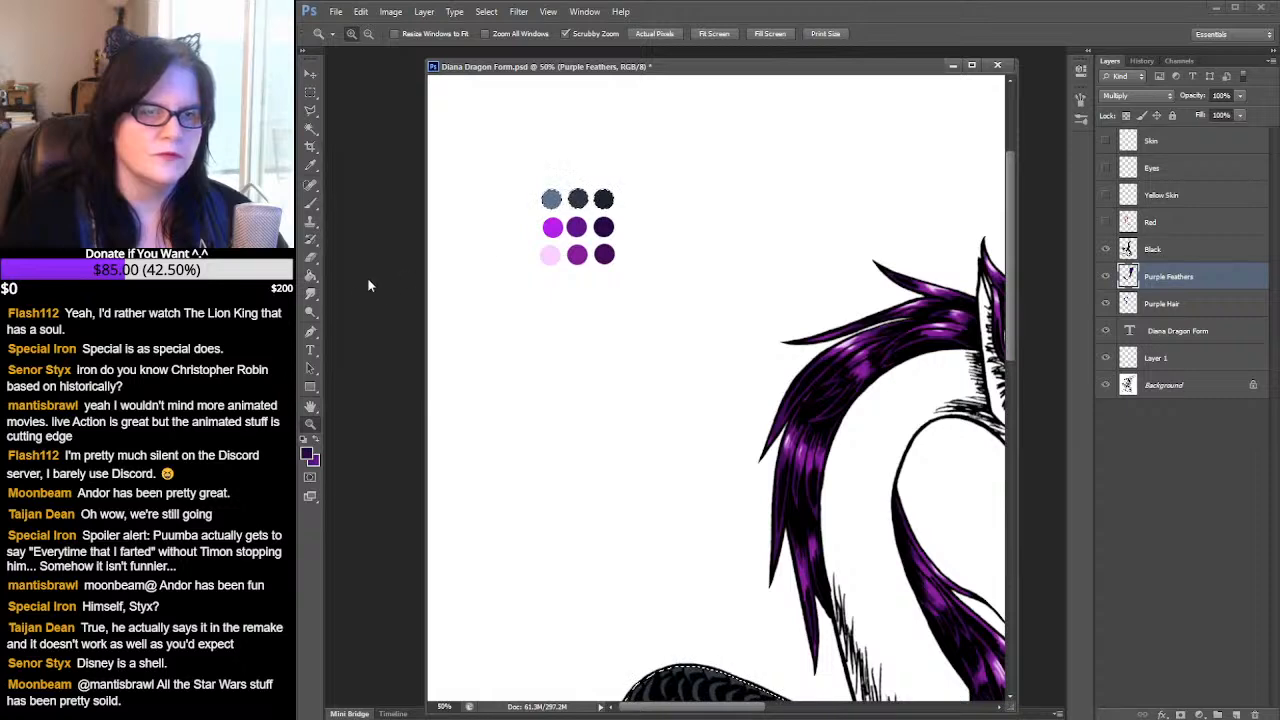
pyautogui.click(312, 165)
pyautogui.click(579, 199)
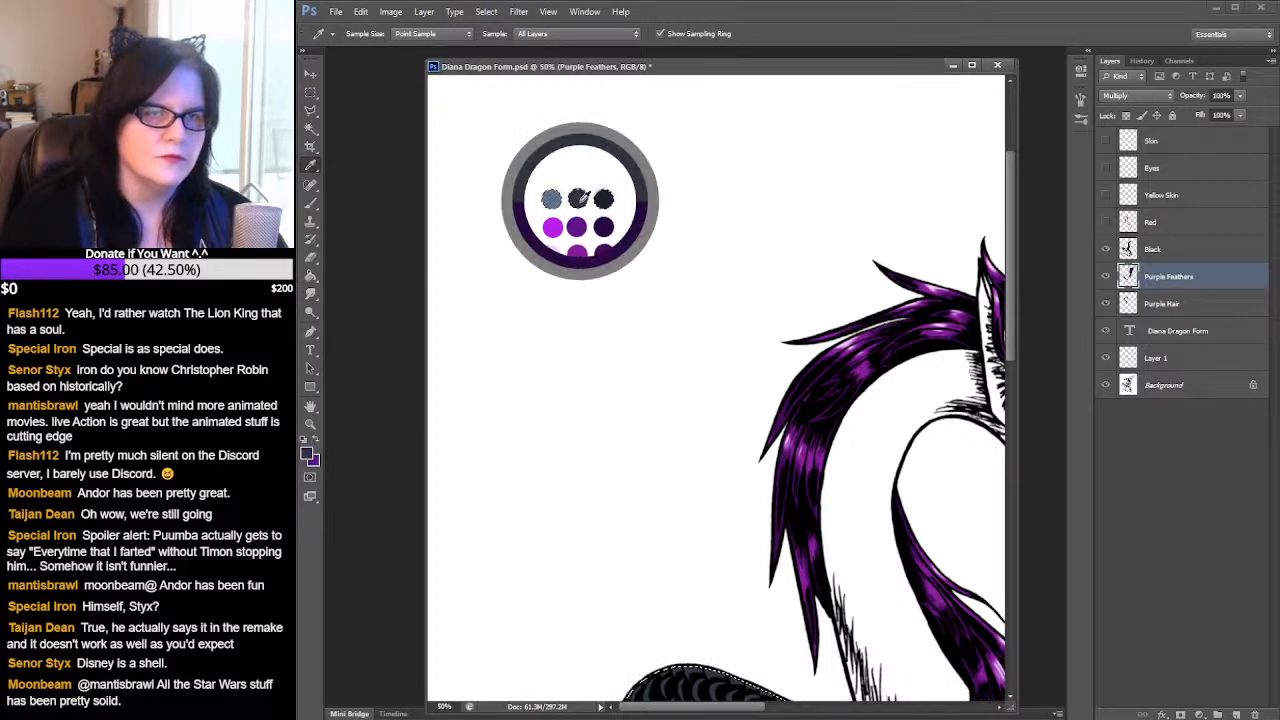
pyautogui.click(316, 440)
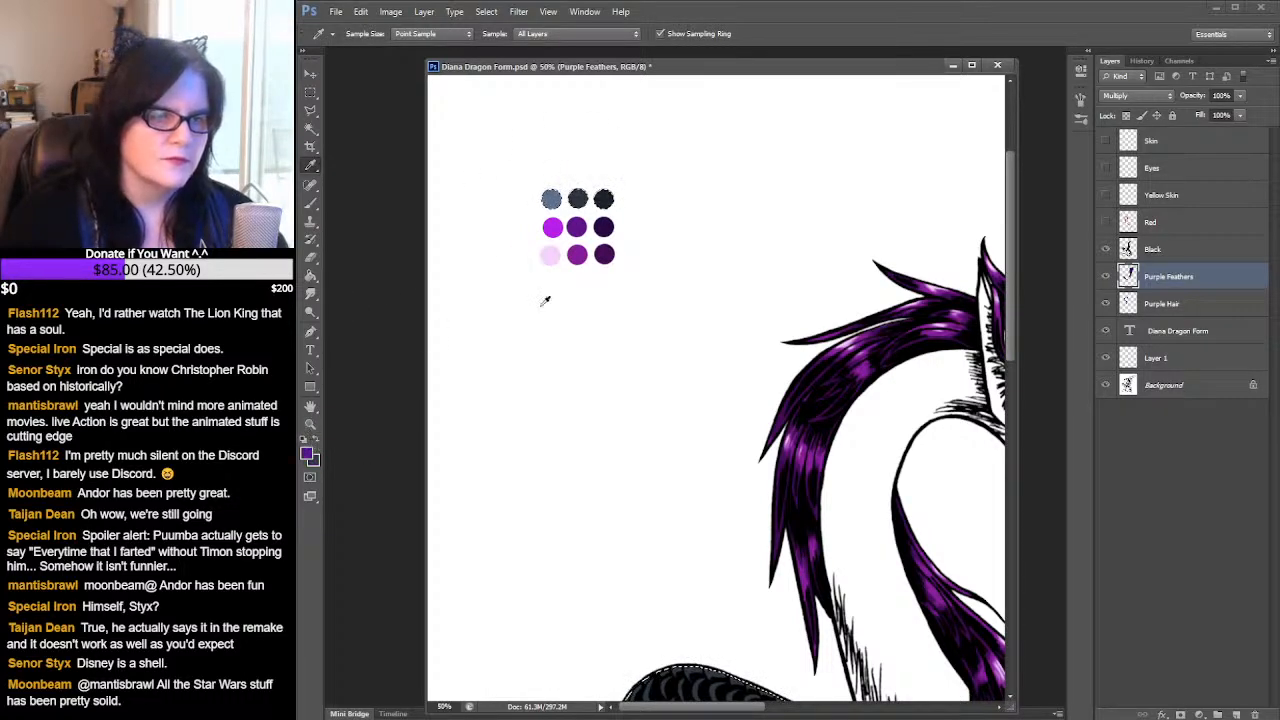
pyautogui.click(604, 199)
# - Set up the Brush tool with the soft 100 px tip for shading the dragon's black body
pyautogui.moveTo(880, 395); pyautogui.dragTo(657, 146)
pyautogui.moveTo(856, 364); pyautogui.dragTo(686, 178)
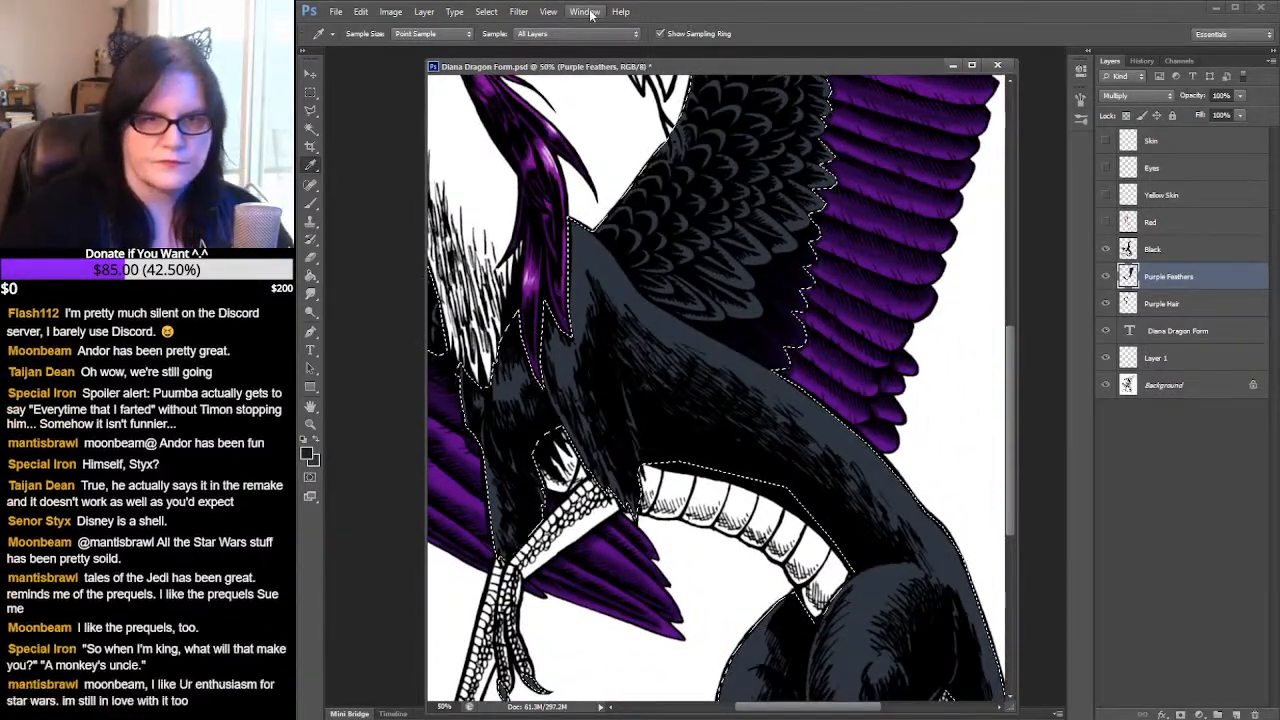
pyautogui.click(333, 34)
pyautogui.click(378, 217)
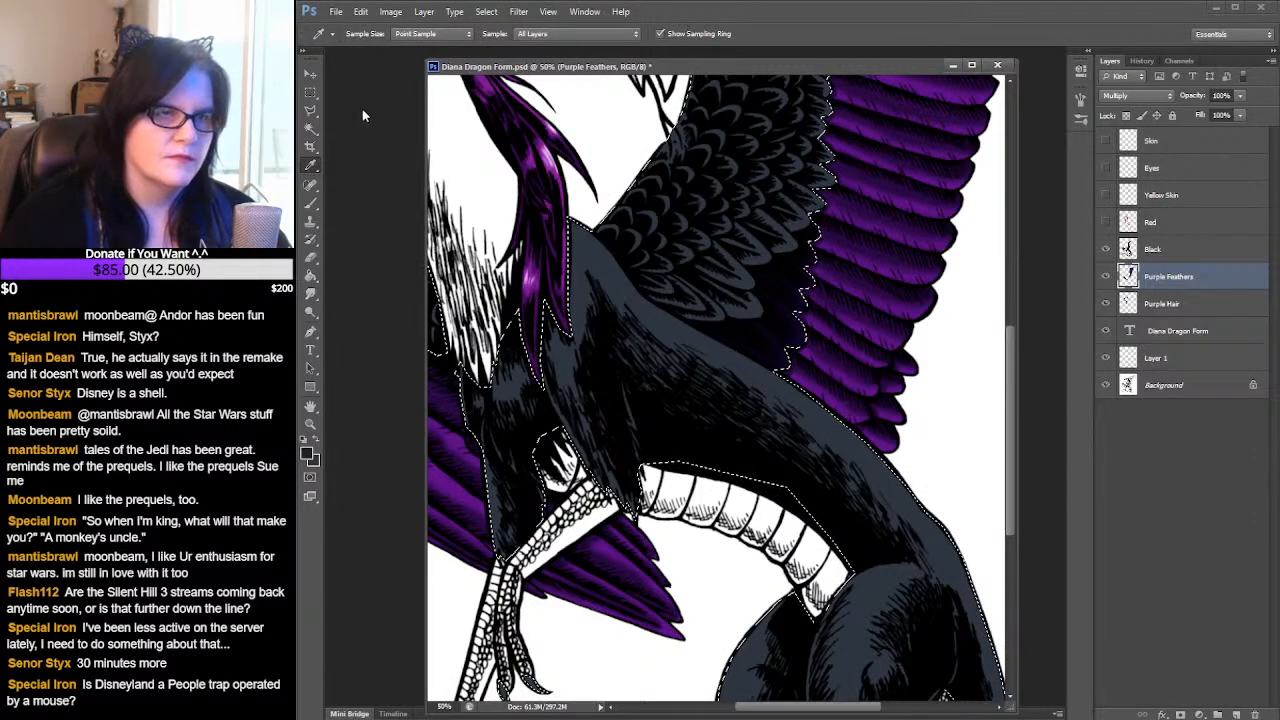
pyautogui.click(311, 203)
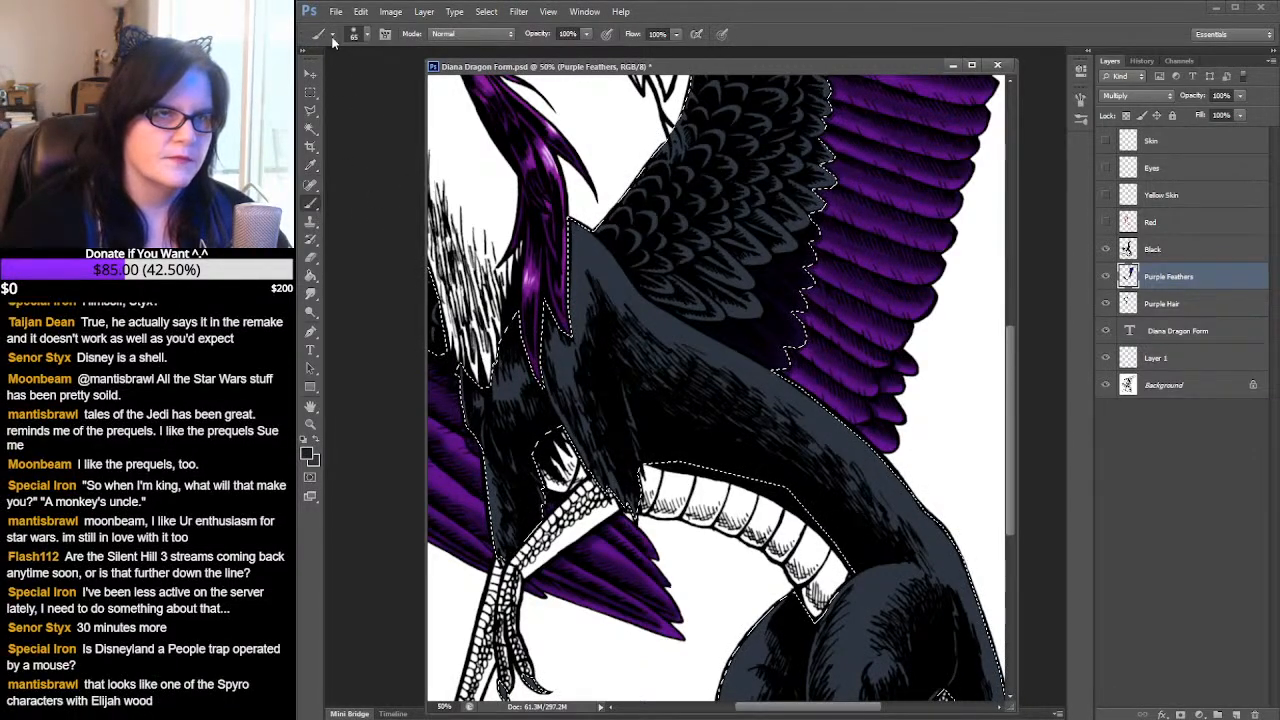
pyautogui.click(366, 34)
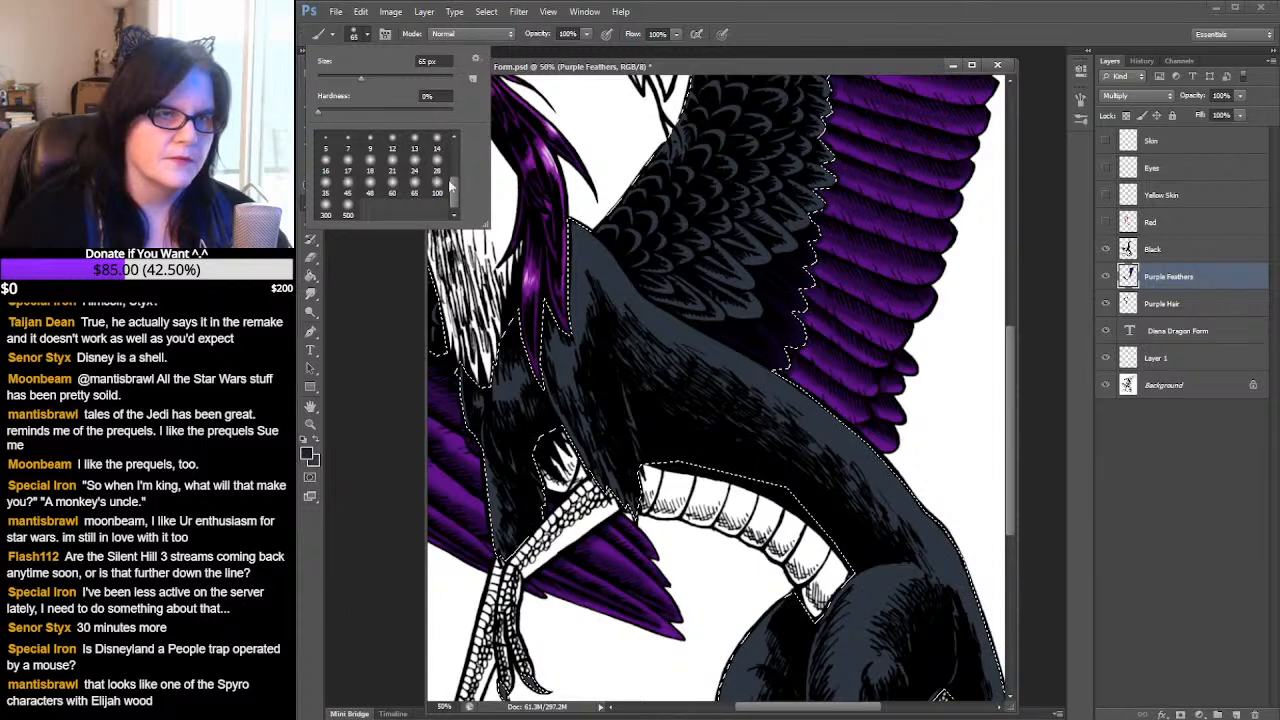
pyautogui.click(414, 190)
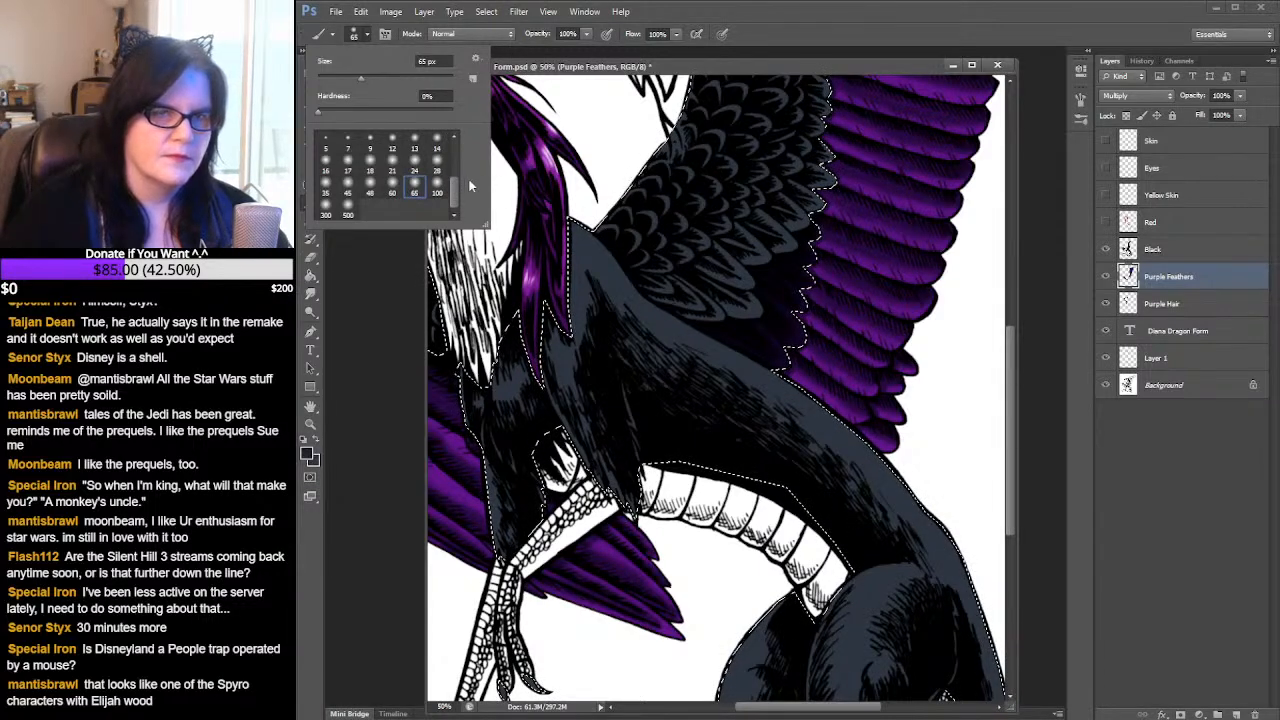
pyautogui.click(437, 190)
# - Brush near-black shading over the dragon's back and hind legs inside the selection on the Purple Feathers layer
pyautogui.click(640, 382)
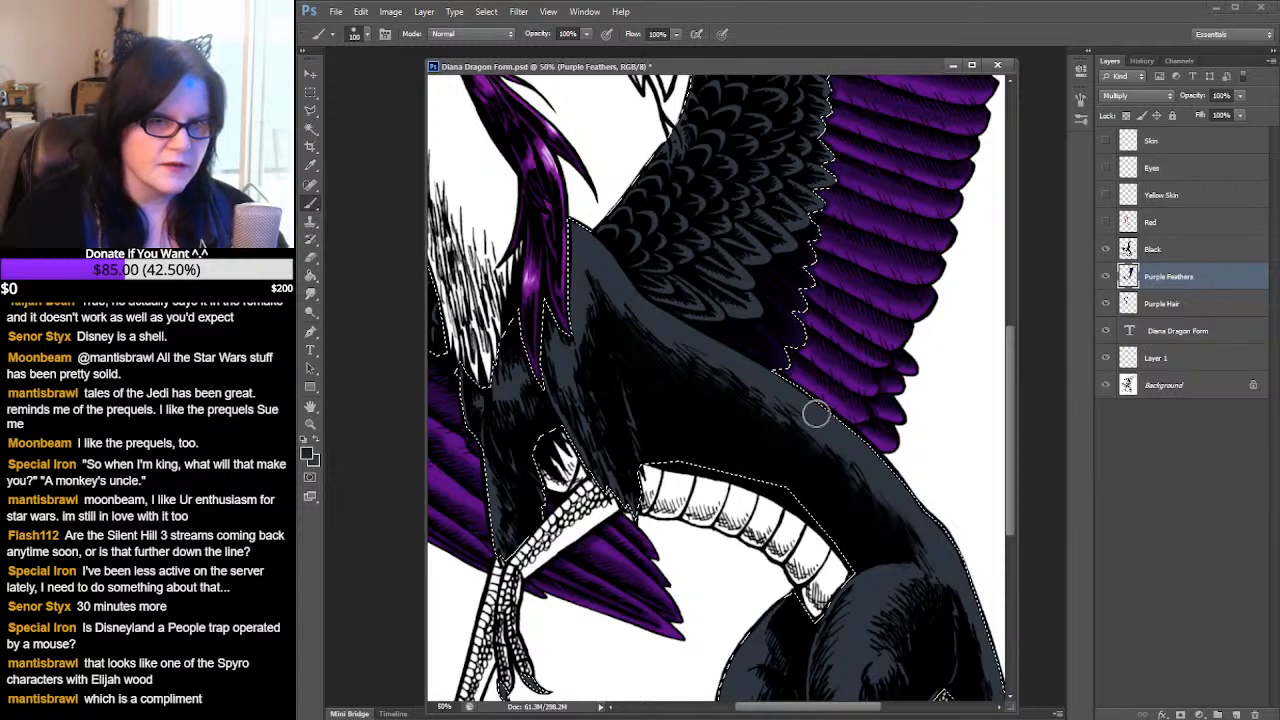
pyautogui.moveTo(727, 399)
pyautogui.mouseDown()
pyautogui.moveTo(786, 320)
pyautogui.moveTo(771, 294)
pyautogui.mouseUp()
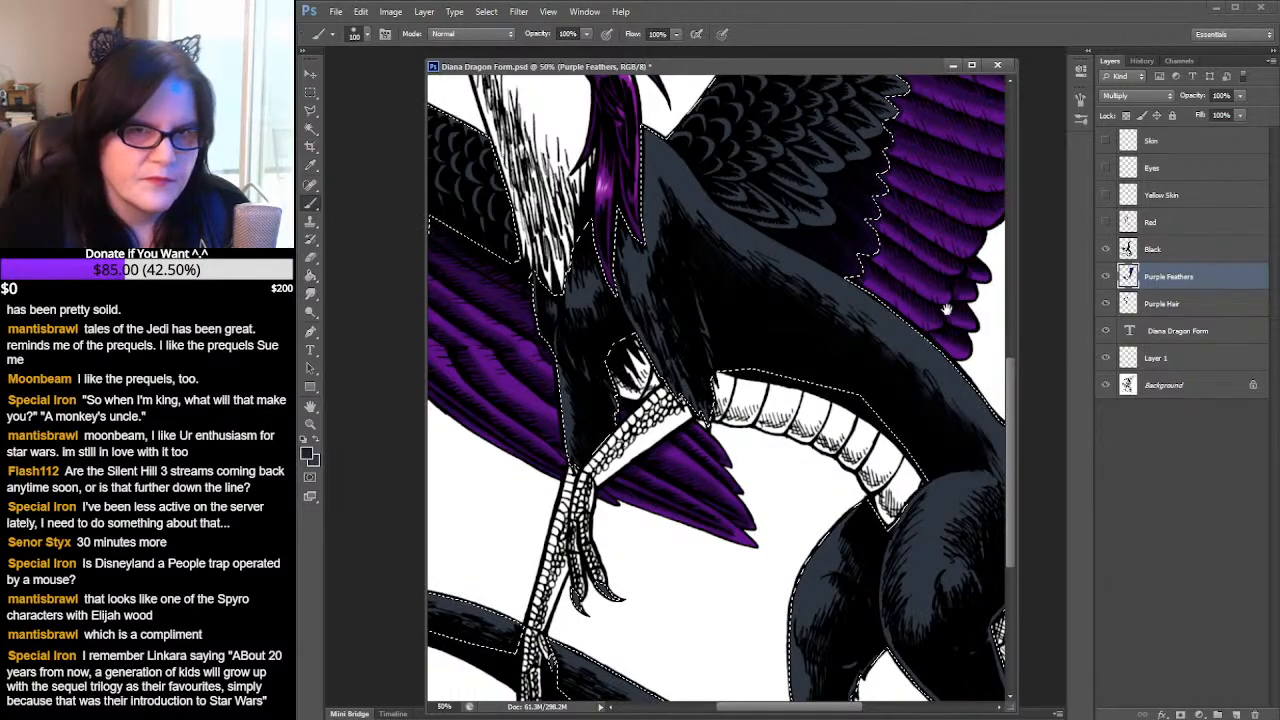
pyautogui.moveTo(891, 334); pyautogui.dragTo(793, 74)
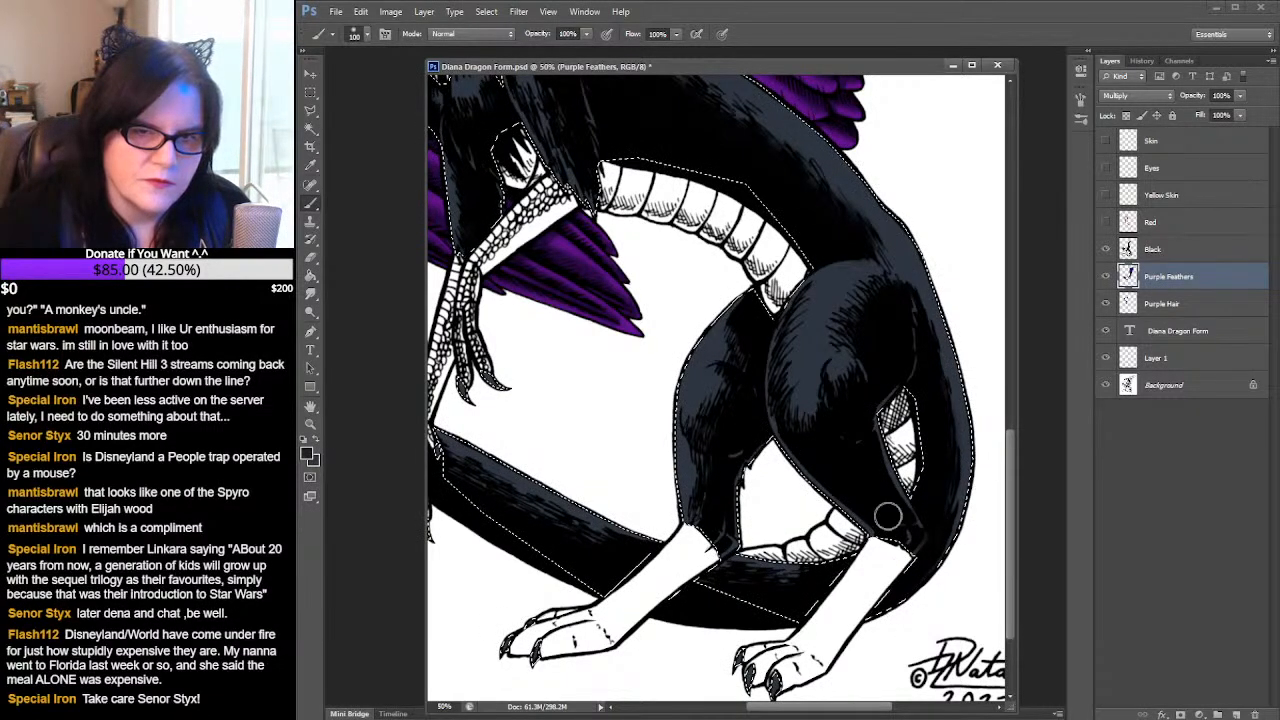
pyautogui.moveTo(700, 462); pyautogui.dragTo(766, 381)
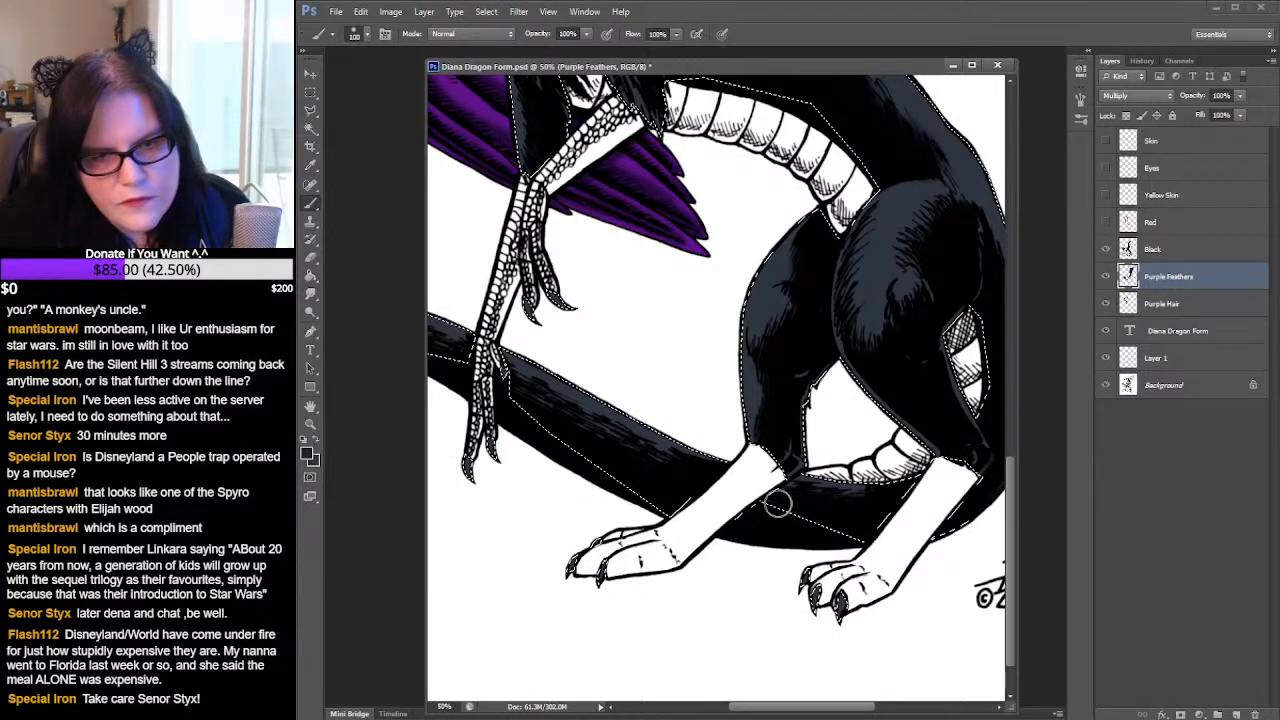
# - Brush near-black shading along the tail and its arrow-shaped tip, undoing one stroke and repainting the tip
pyautogui.press('space')
pyautogui.moveTo(633, 468); pyautogui.dragTo(858, 538)
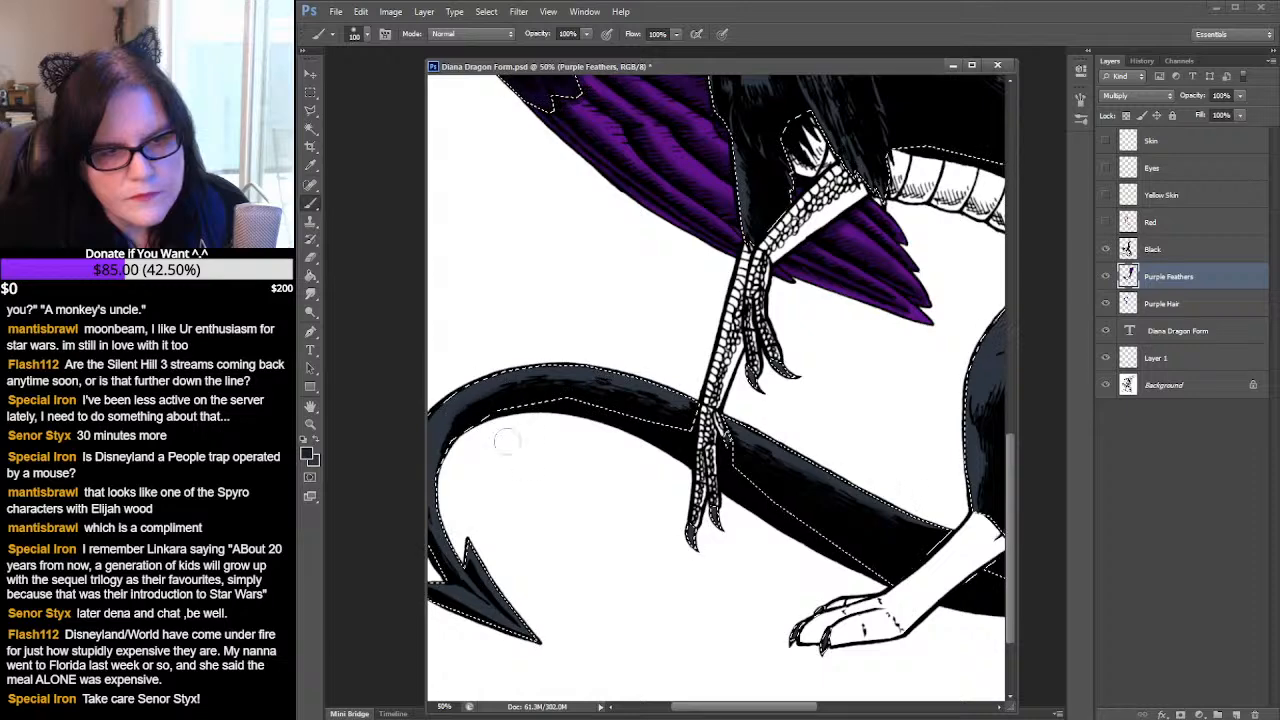
pyautogui.moveTo(654, 454); pyautogui.dragTo(766, 428)
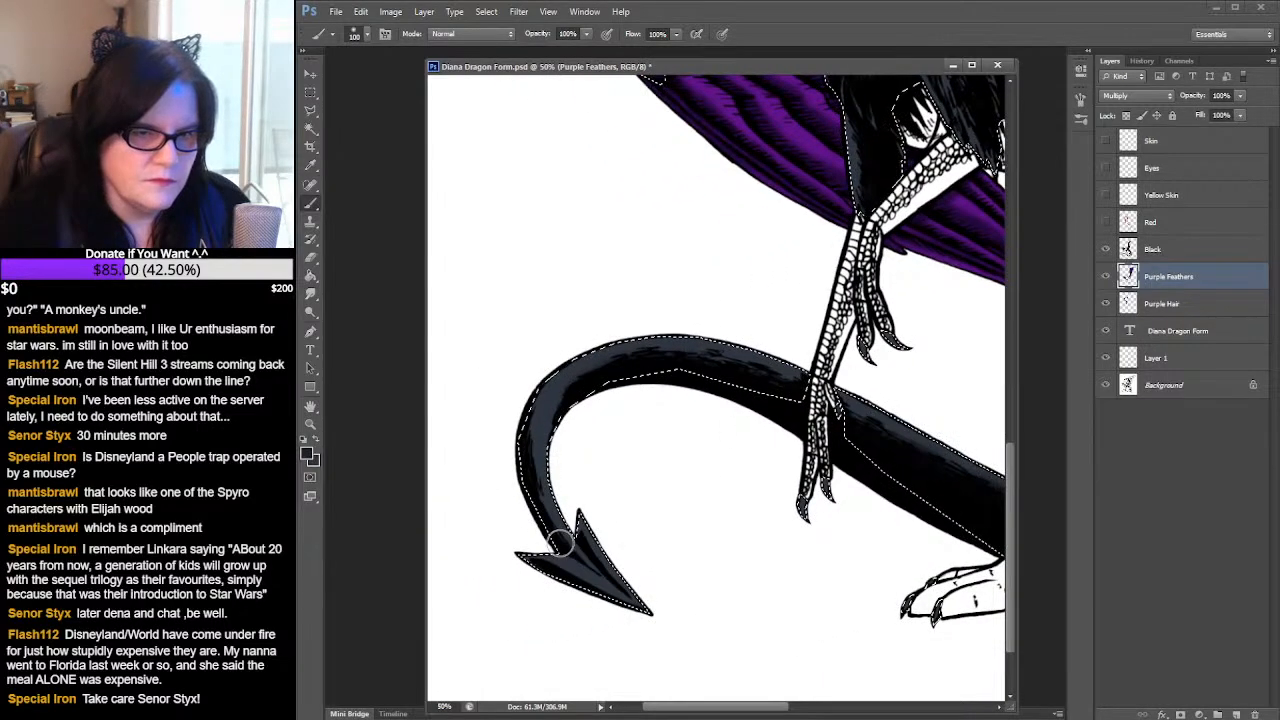
pyautogui.moveTo(562, 544); pyautogui.dragTo(512, 417)
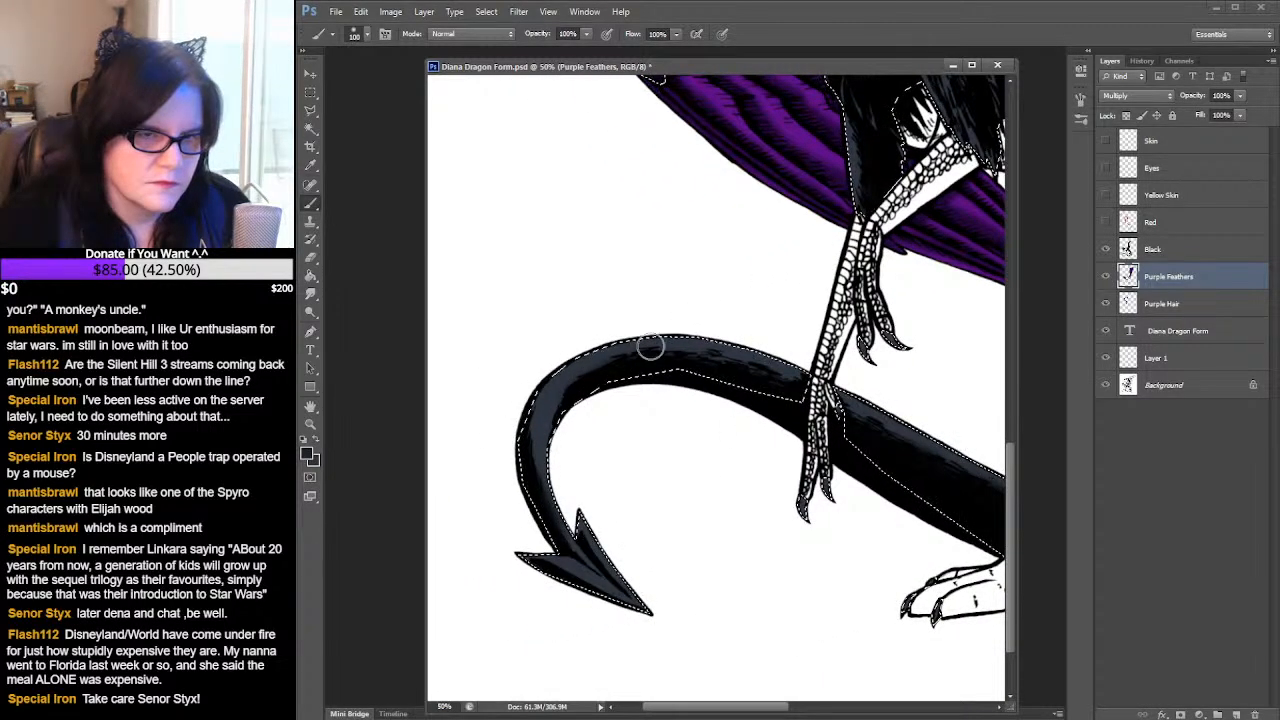
pyautogui.hotkey('ctrl', 'z')
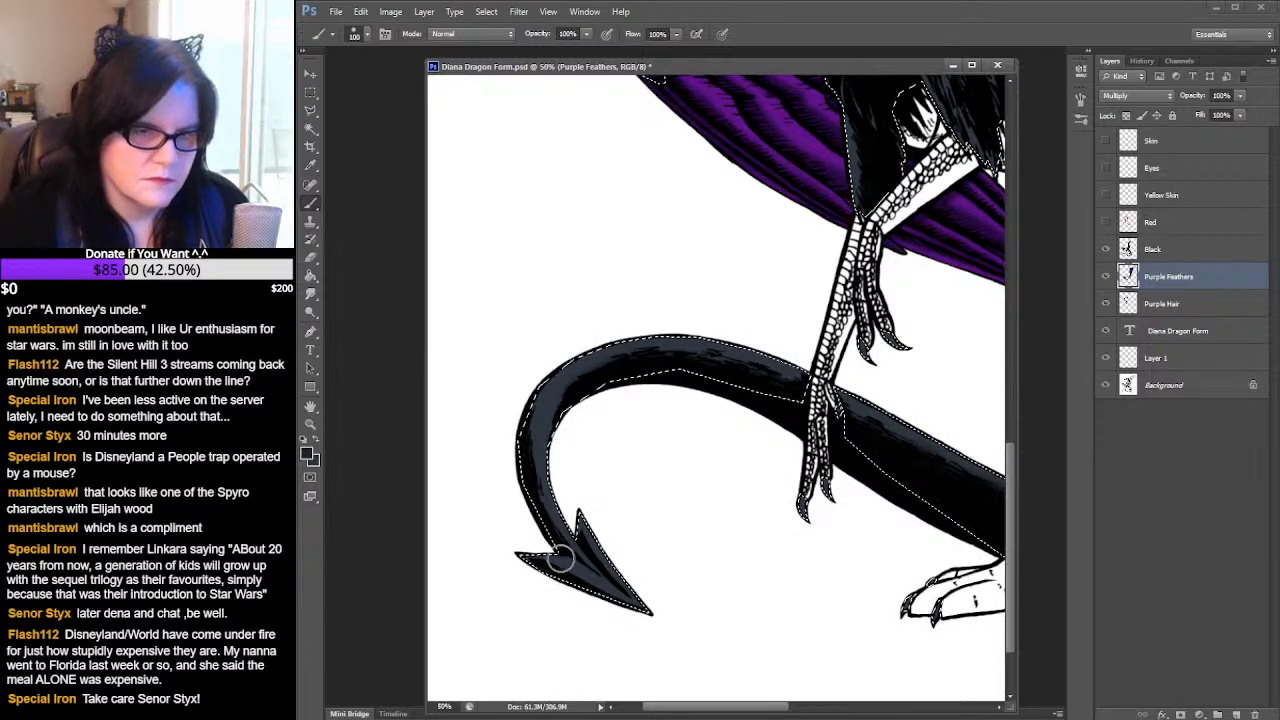
pyautogui.moveTo(651, 611); pyautogui.dragTo(521, 556)
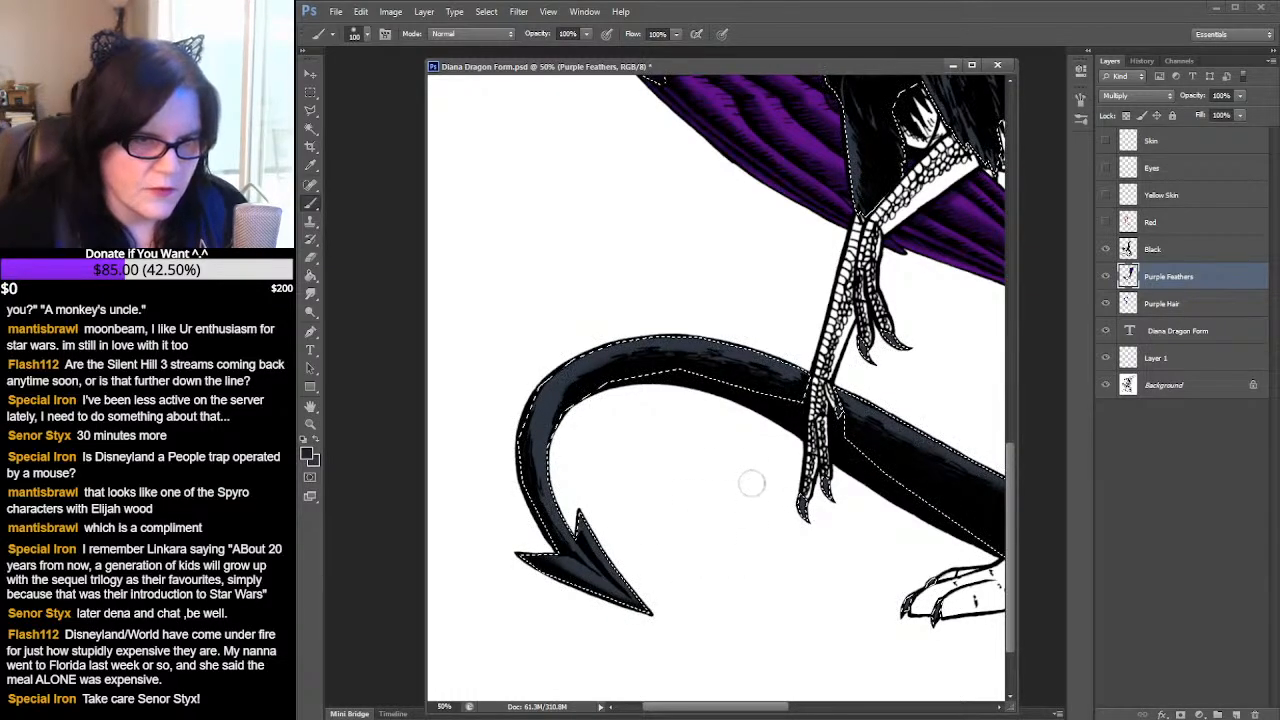
# - Sample the blue-grey palette swatch as the foreground colour and return to the Brush tool at the dragon's upper body
pyautogui.hotkey('ctrl', 'd')
pyautogui.moveTo(851, 366); pyautogui.dragTo(654, 362)
pyautogui.moveTo(936, 322); pyautogui.dragTo(757, 452)
pyautogui.moveTo(746, 357); pyautogui.dragTo(810, 620)
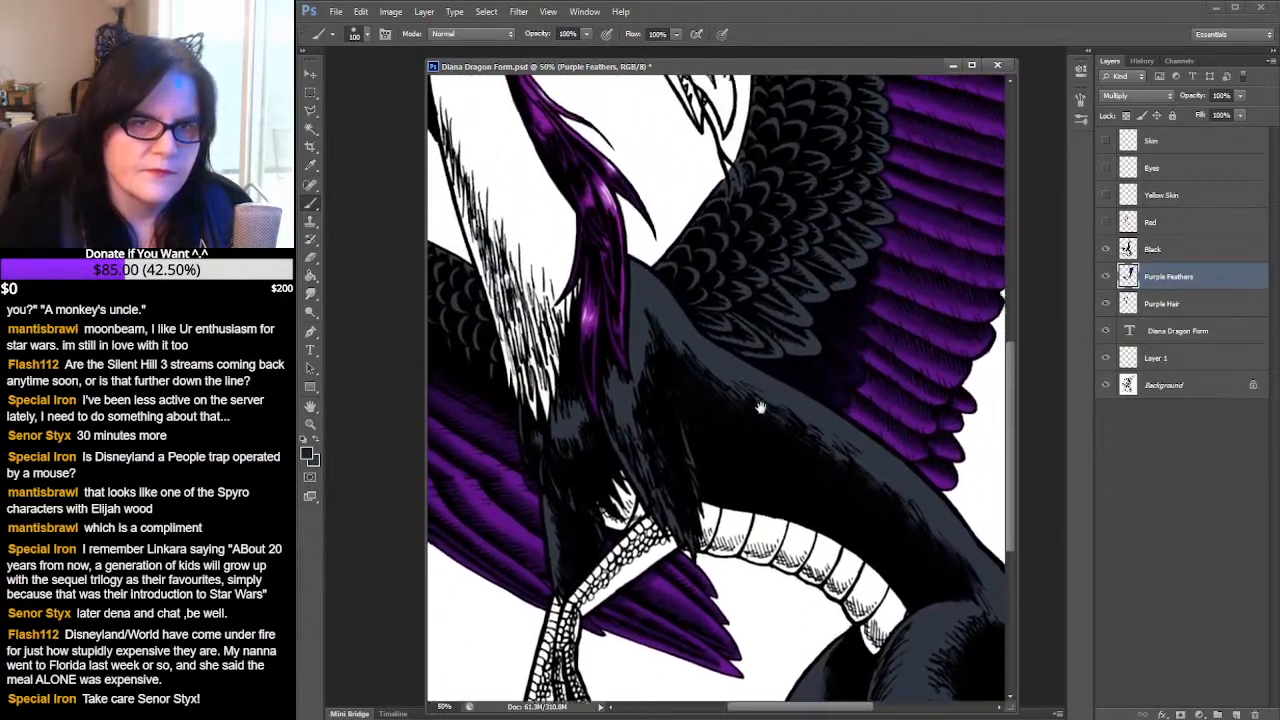
pyautogui.moveTo(760, 408); pyautogui.dragTo(720, 489)
pyautogui.moveTo(846, 391); pyautogui.dragTo(826, 471)
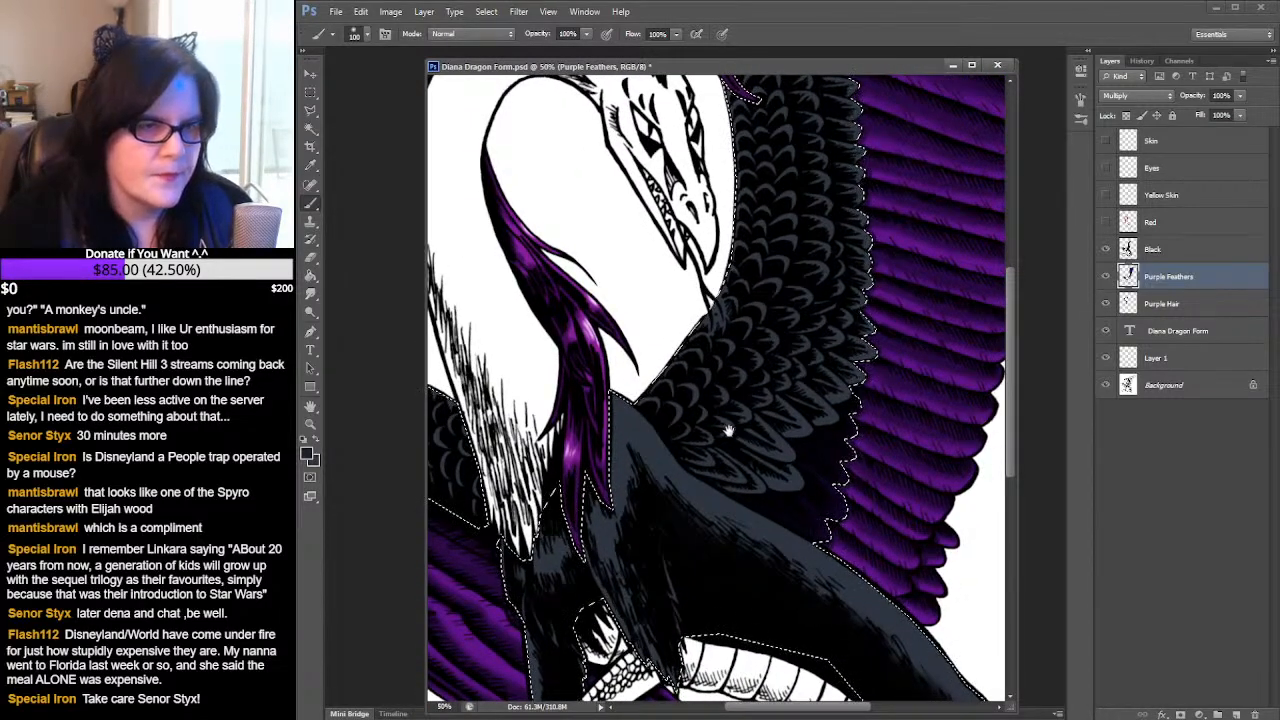
pyautogui.click(317, 438)
pyautogui.moveTo(443, 361); pyautogui.dragTo(606, 473)
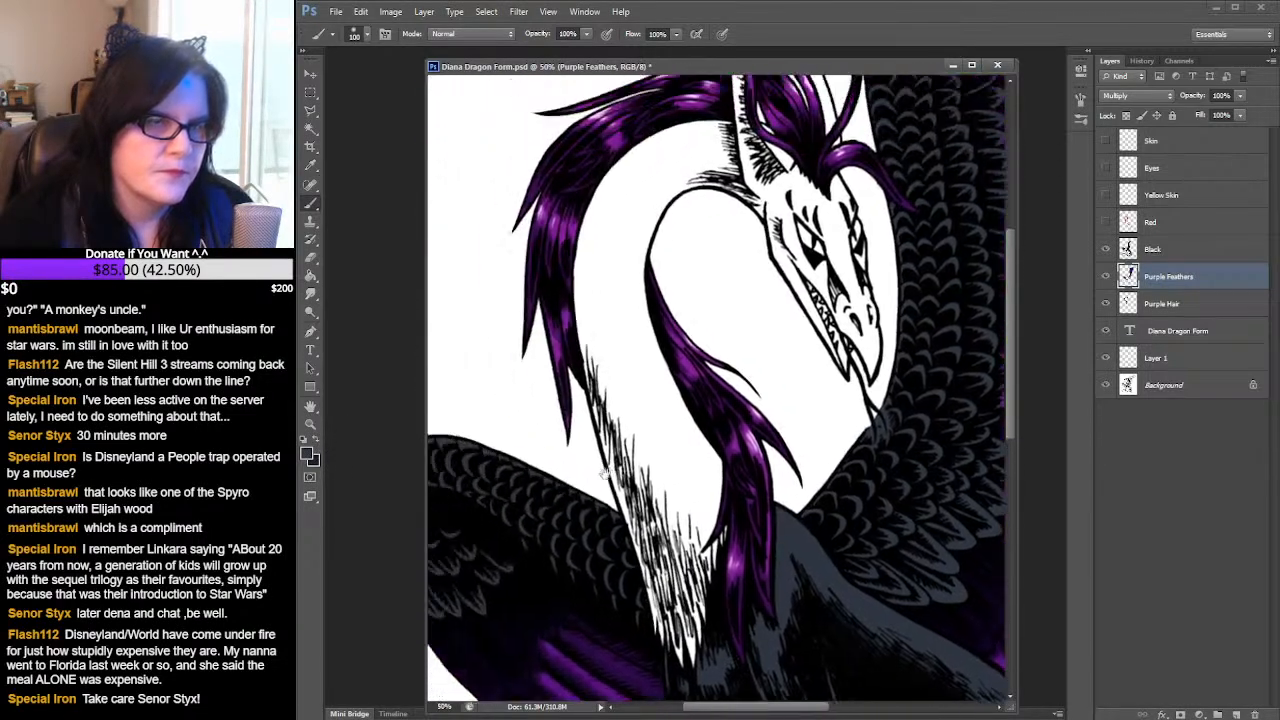
pyautogui.moveTo(473, 252); pyautogui.dragTo(726, 496)
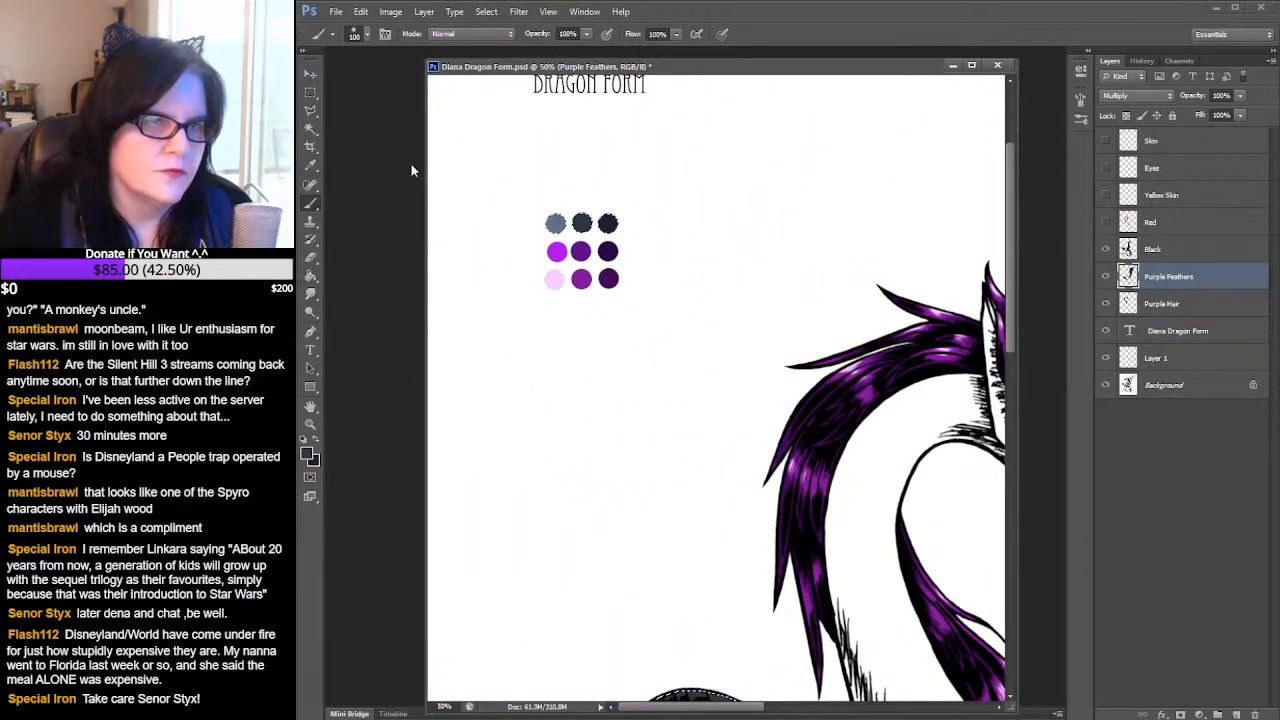
pyautogui.press('i')
pyautogui.click(580, 224)
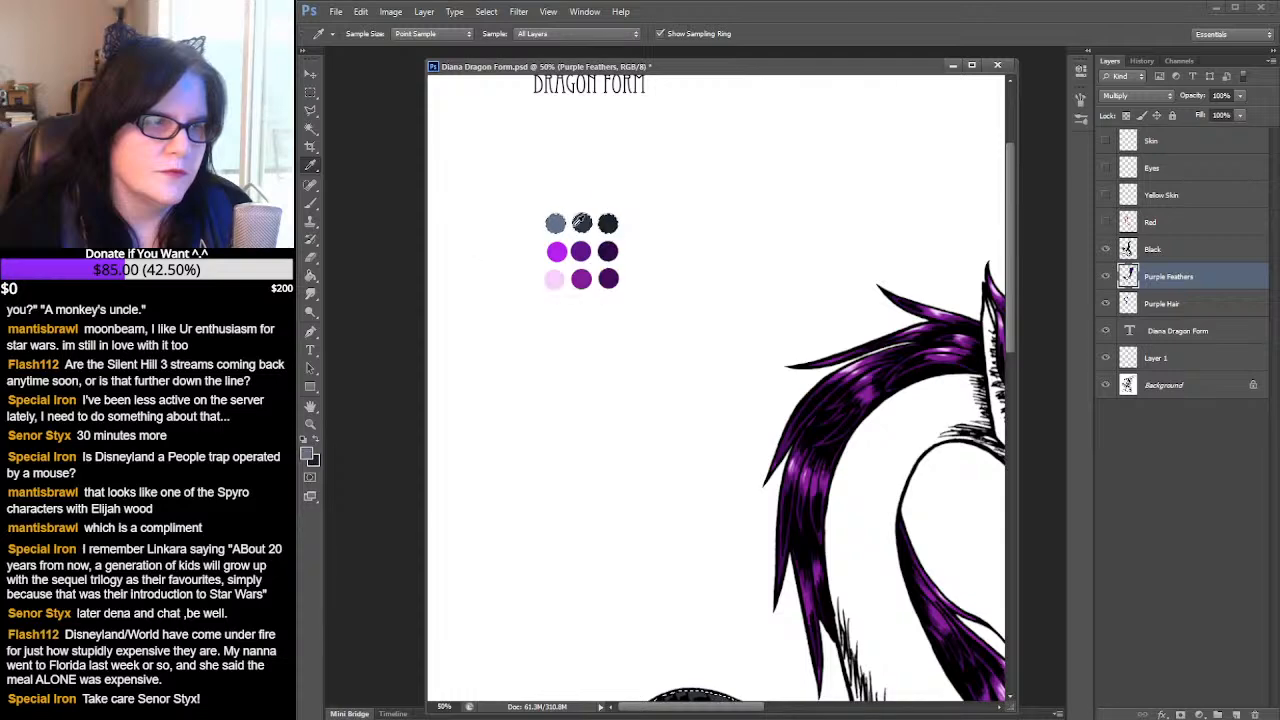
pyautogui.moveTo(925, 561); pyautogui.dragTo(649, 221)
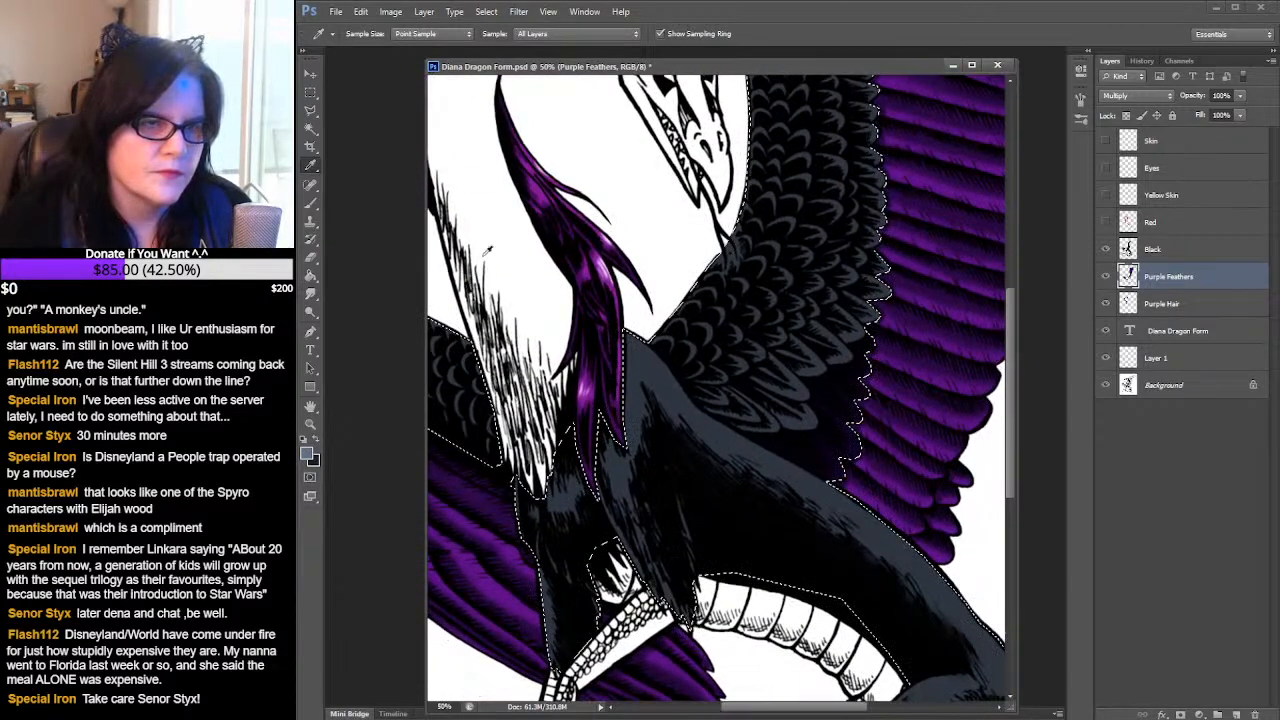
pyautogui.click(310, 204)
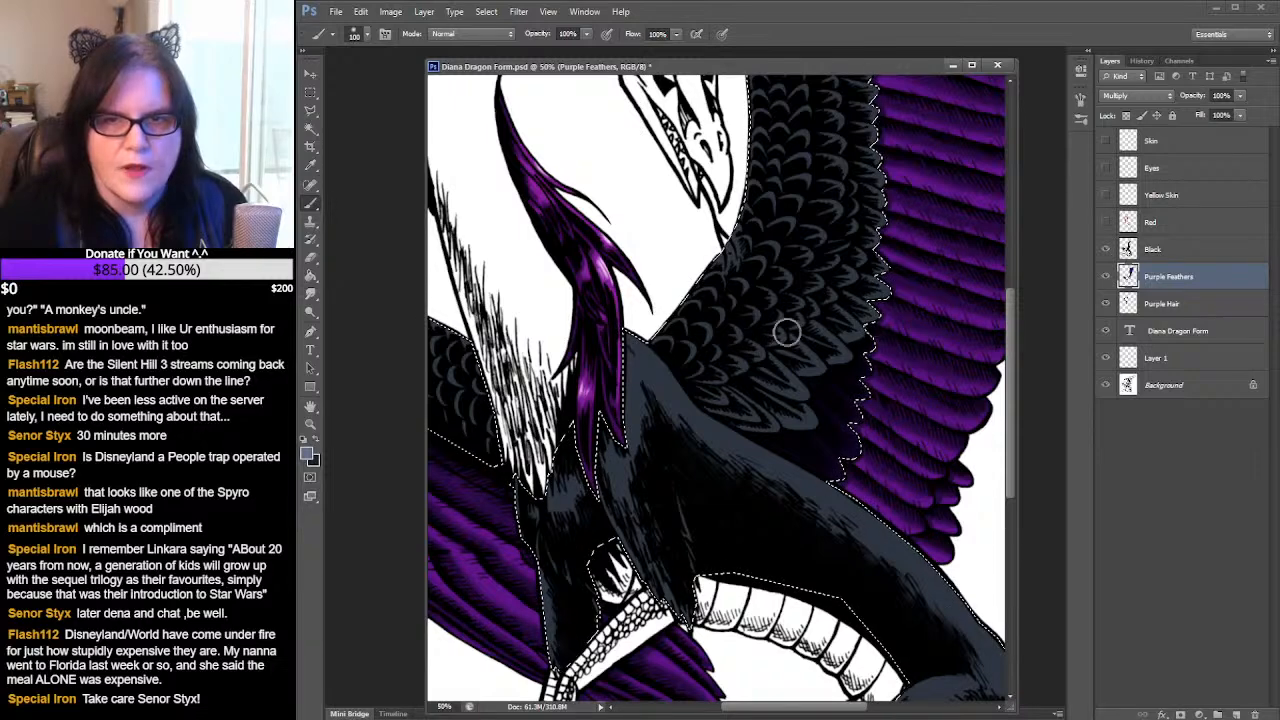
# - Revert the document history to the Load Selection state, discarding the brush strokes made on the Purple Feathers layer
pyautogui.click(1142, 61)
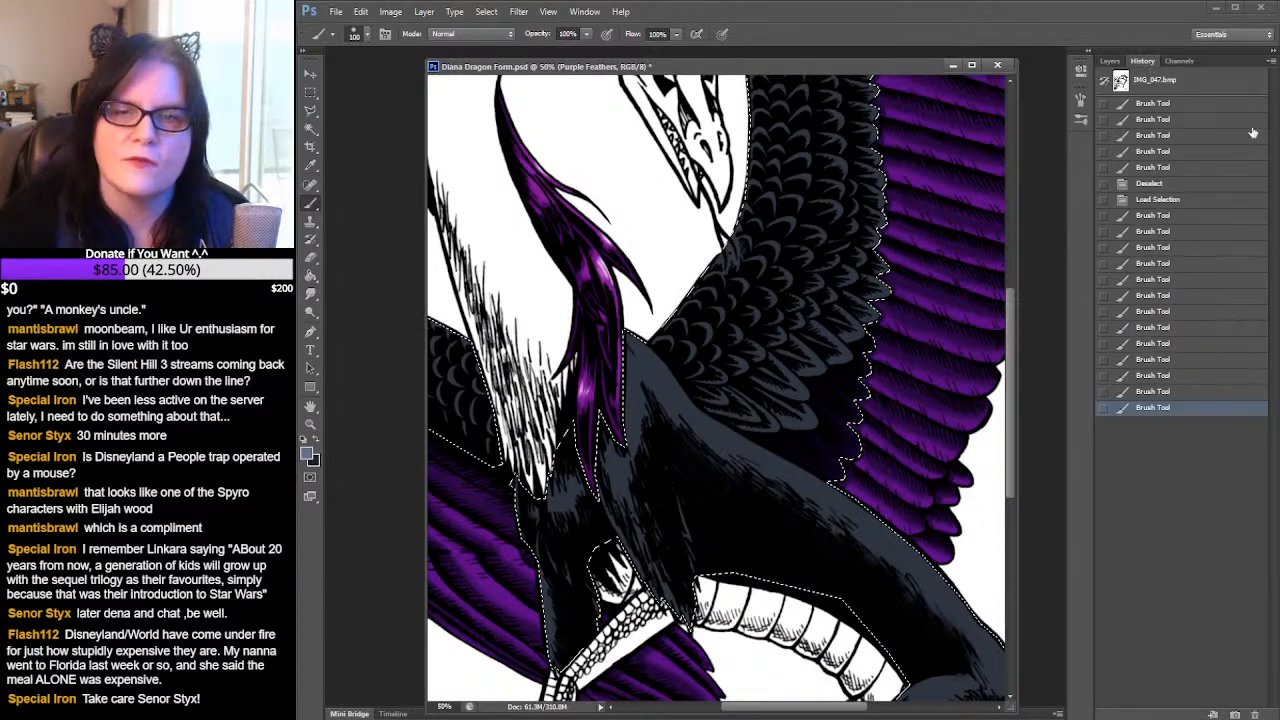
pyautogui.click(1165, 201)
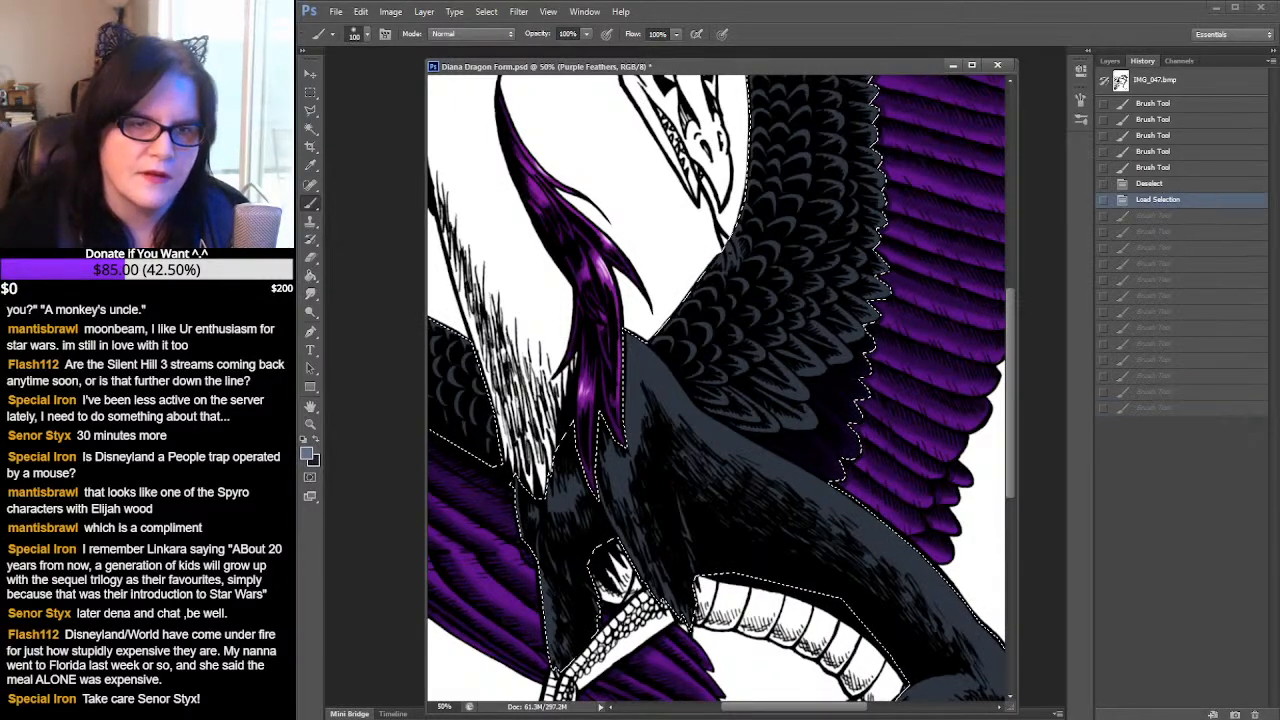
# - Make the Black layer active, hide the Purple Feathers layer and swap the colours to put near-black in the foreground
pyautogui.click(1109, 62)
pyautogui.click(1177, 251)
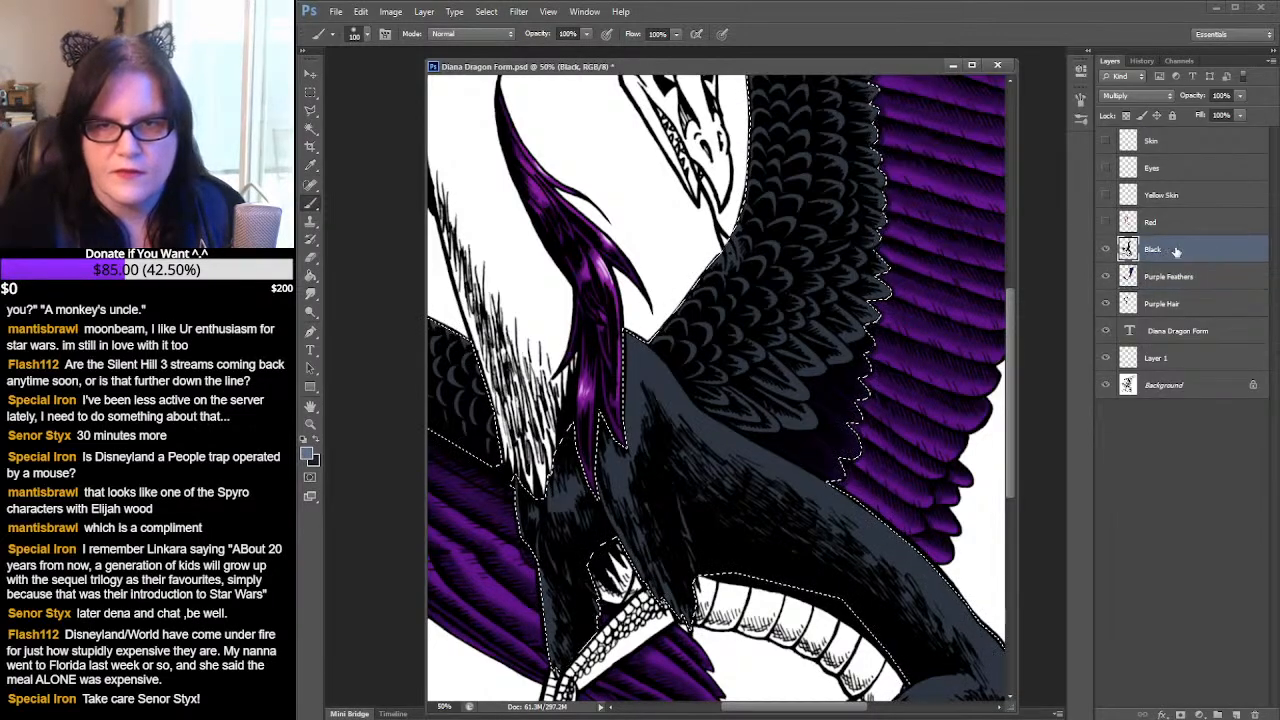
pyautogui.click(1104, 277)
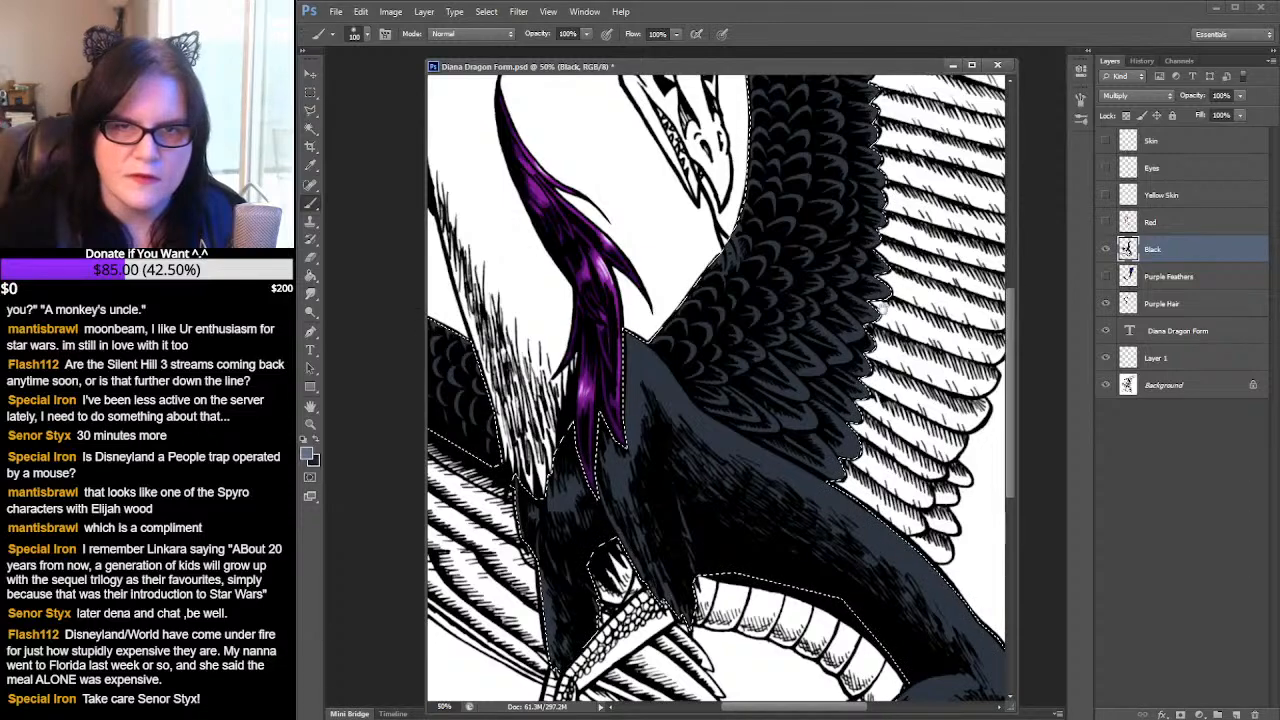
pyautogui.moveTo(841, 283); pyautogui.dragTo(825, 126)
pyautogui.click(319, 441)
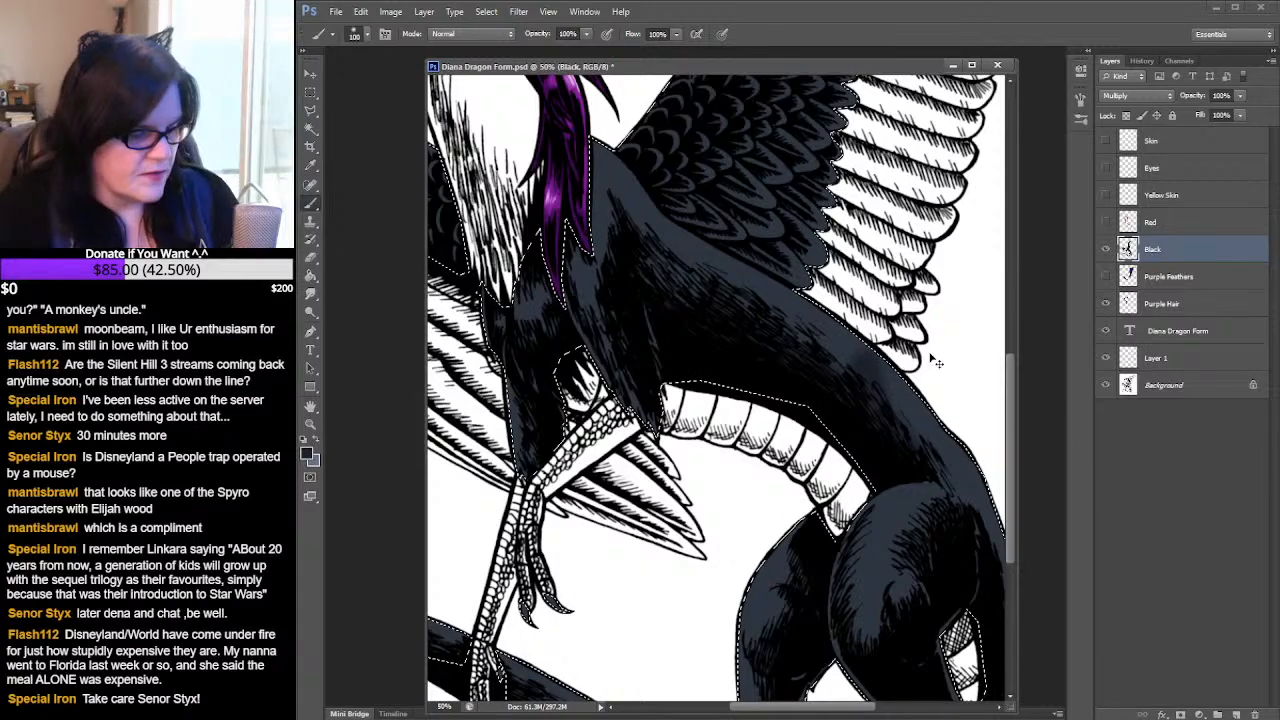
# - Set the soft round brush to 300 px and brush near-black shading across the dragon's upper torso on the Black layer
pyautogui.click(362, 34)
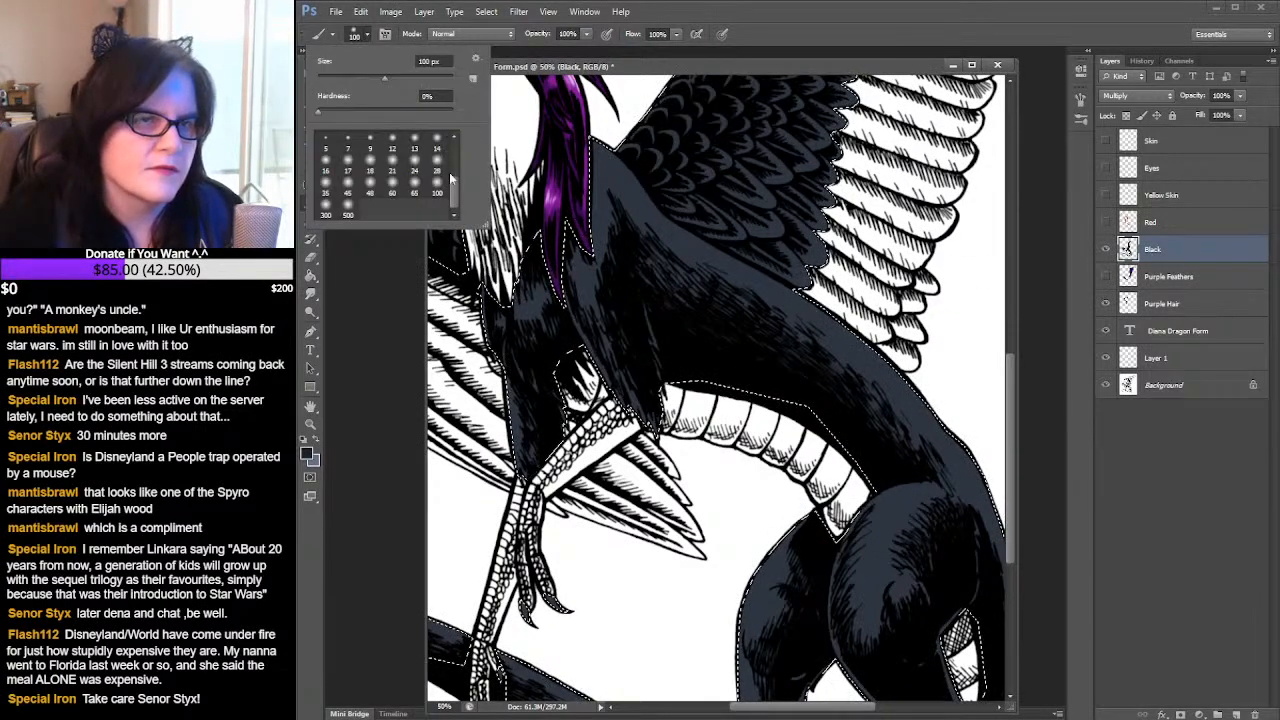
pyautogui.click(331, 207)
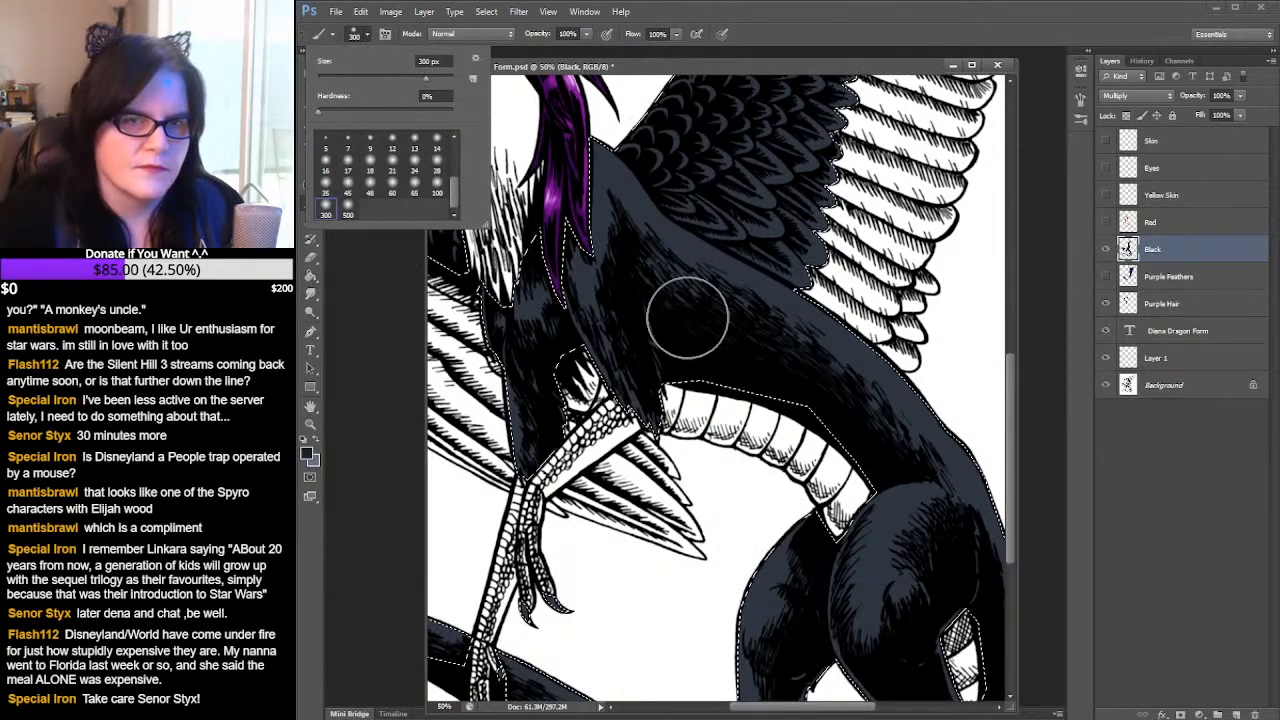
pyautogui.click(647, 287)
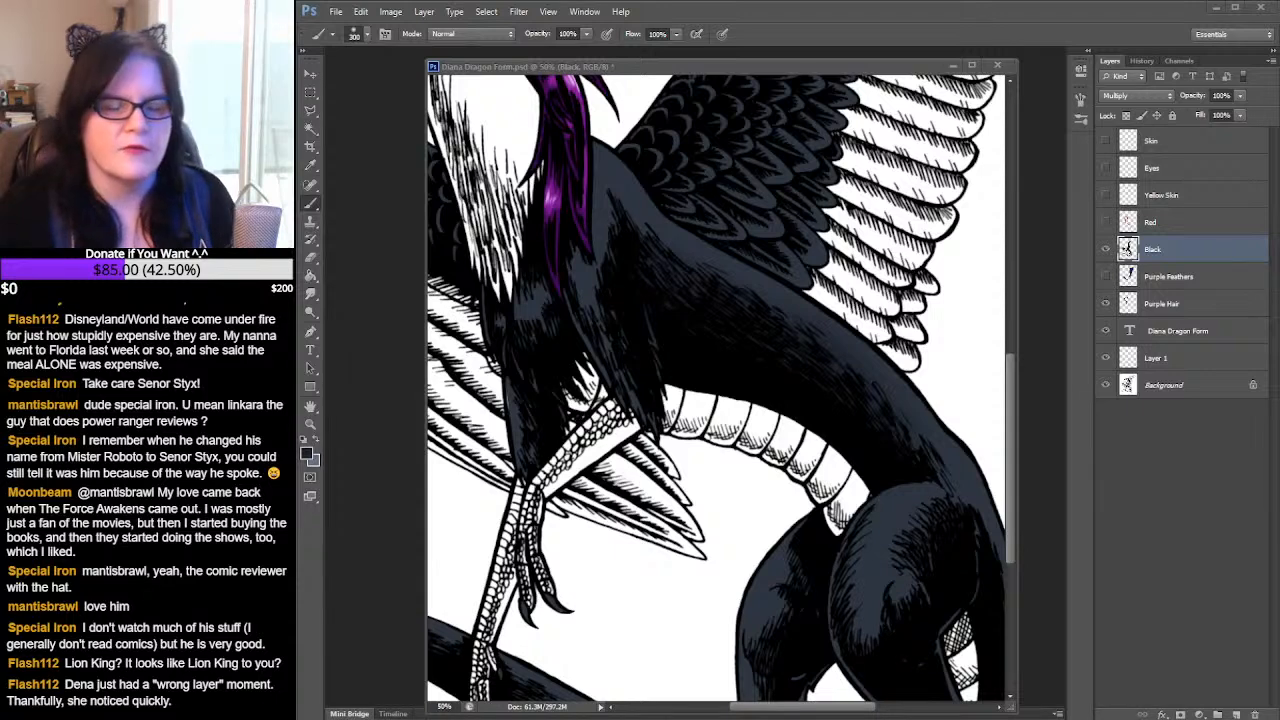
pyautogui.click(521, 67)
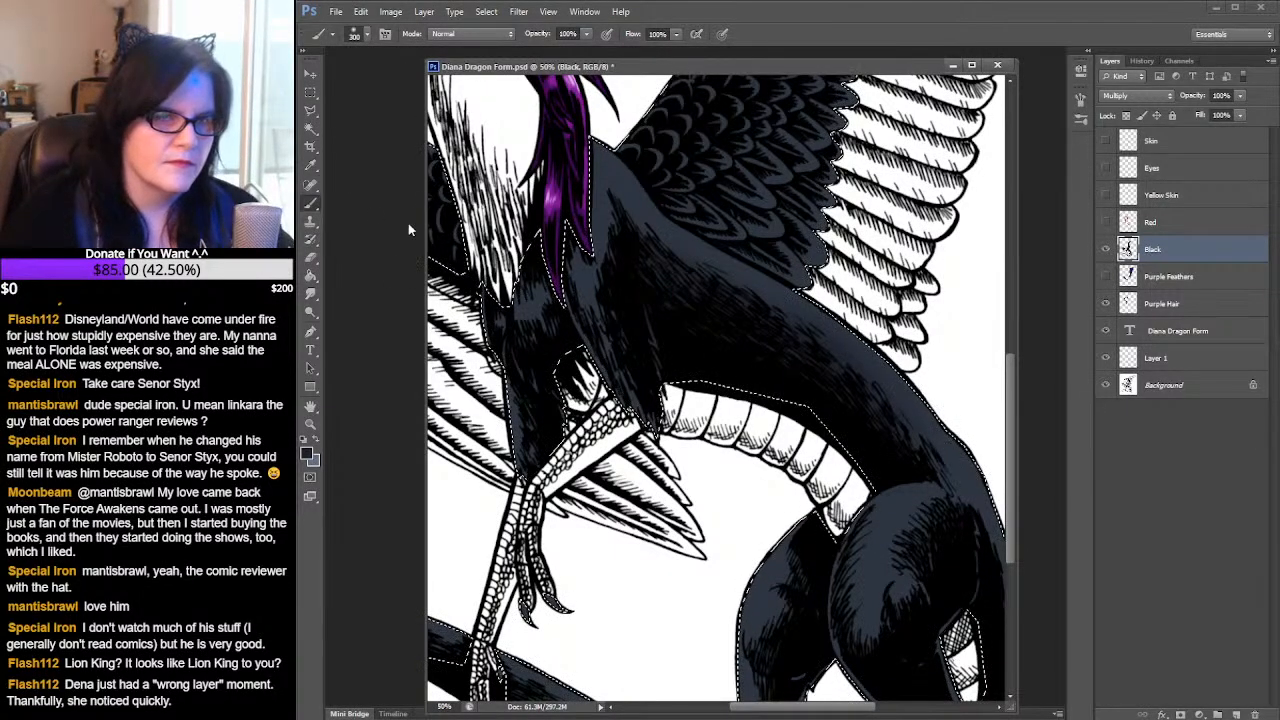
pyautogui.moveTo(653, 281)
pyautogui.mouseDown()
pyautogui.moveTo(836, 392)
pyautogui.moveTo(832, 443)
pyautogui.moveTo(888, 438)
pyautogui.moveTo(888, 454)
pyautogui.moveTo(760, 377)
pyautogui.mouseUp()
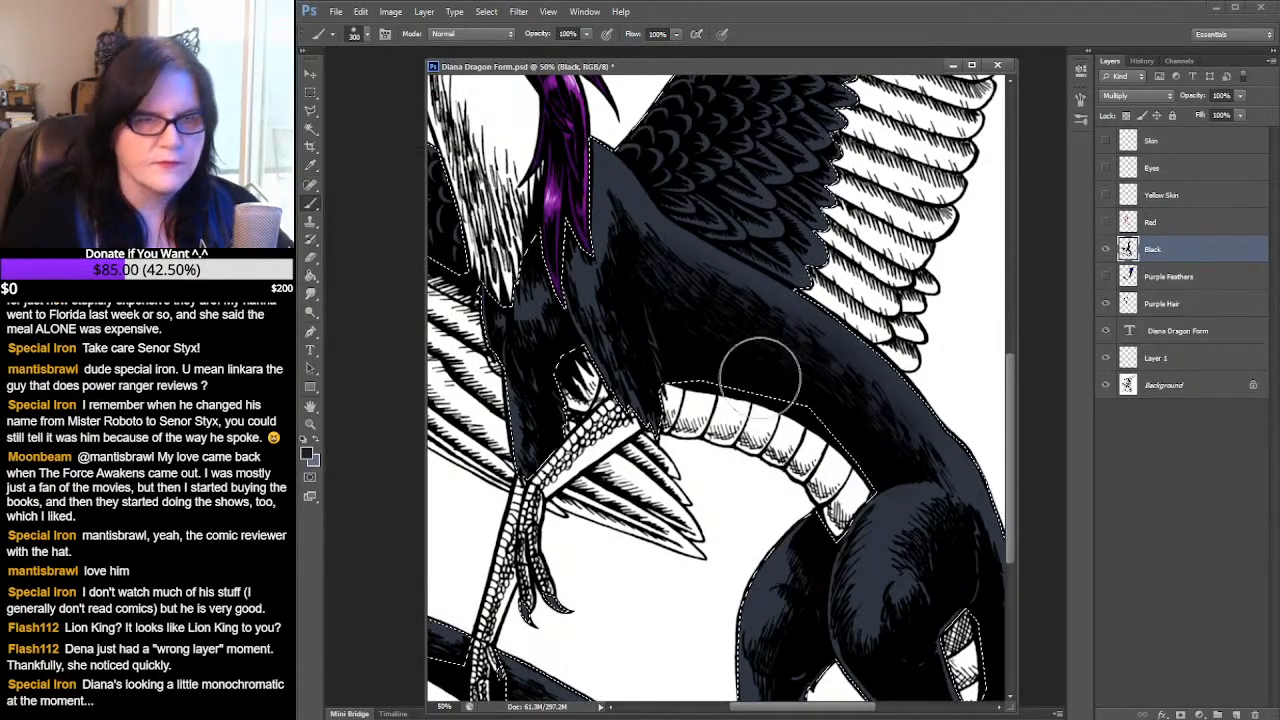
# - Reduce the soft brush to 100 px and shade the dragon's back, belly side, shoulder and chest with near-black
pyautogui.click(366, 34)
pyautogui.click(436, 194)
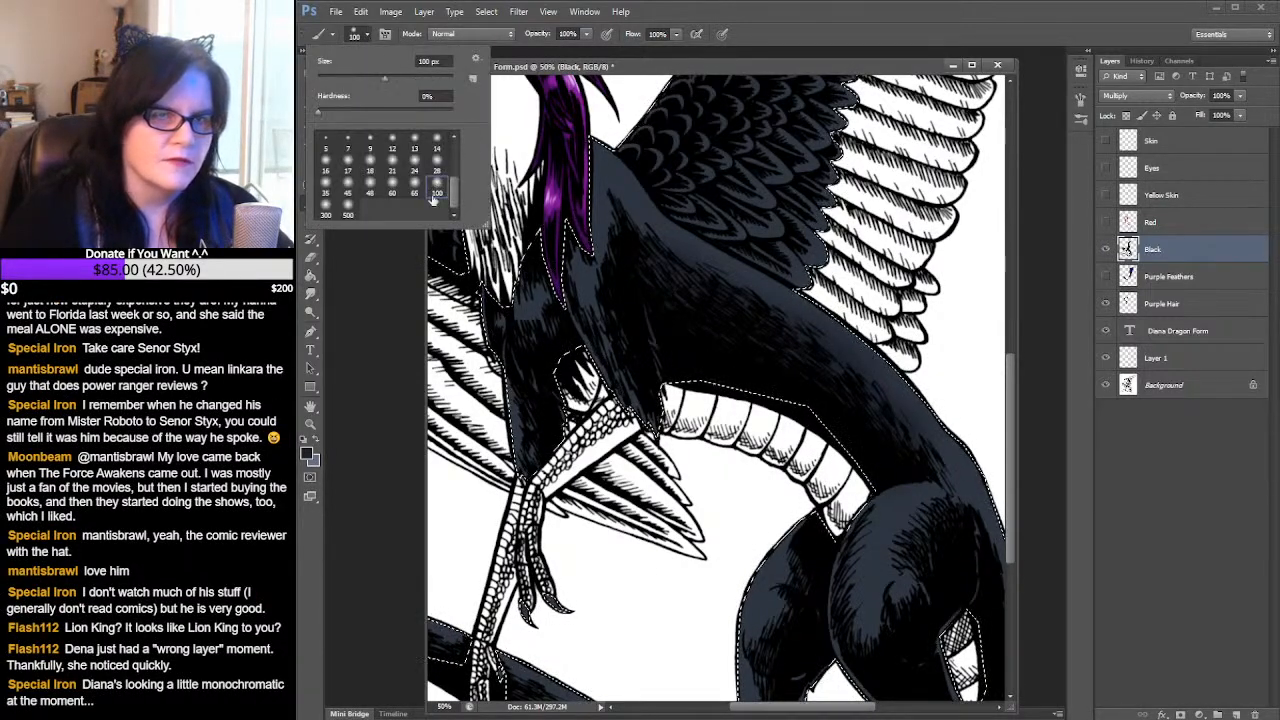
pyautogui.click(660, 270)
pyautogui.moveTo(640, 266)
pyautogui.mouseDown()
pyautogui.moveTo(726, 300)
pyautogui.moveTo(664, 265)
pyautogui.moveTo(682, 262)
pyautogui.moveTo(728, 292)
pyautogui.moveTo(649, 281)
pyautogui.moveTo(831, 329)
pyautogui.mouseUp()
pyautogui.moveTo(709, 251)
pyautogui.mouseDown()
pyautogui.moveTo(707, 284)
pyautogui.moveTo(671, 267)
pyautogui.moveTo(725, 296)
pyautogui.mouseUp()
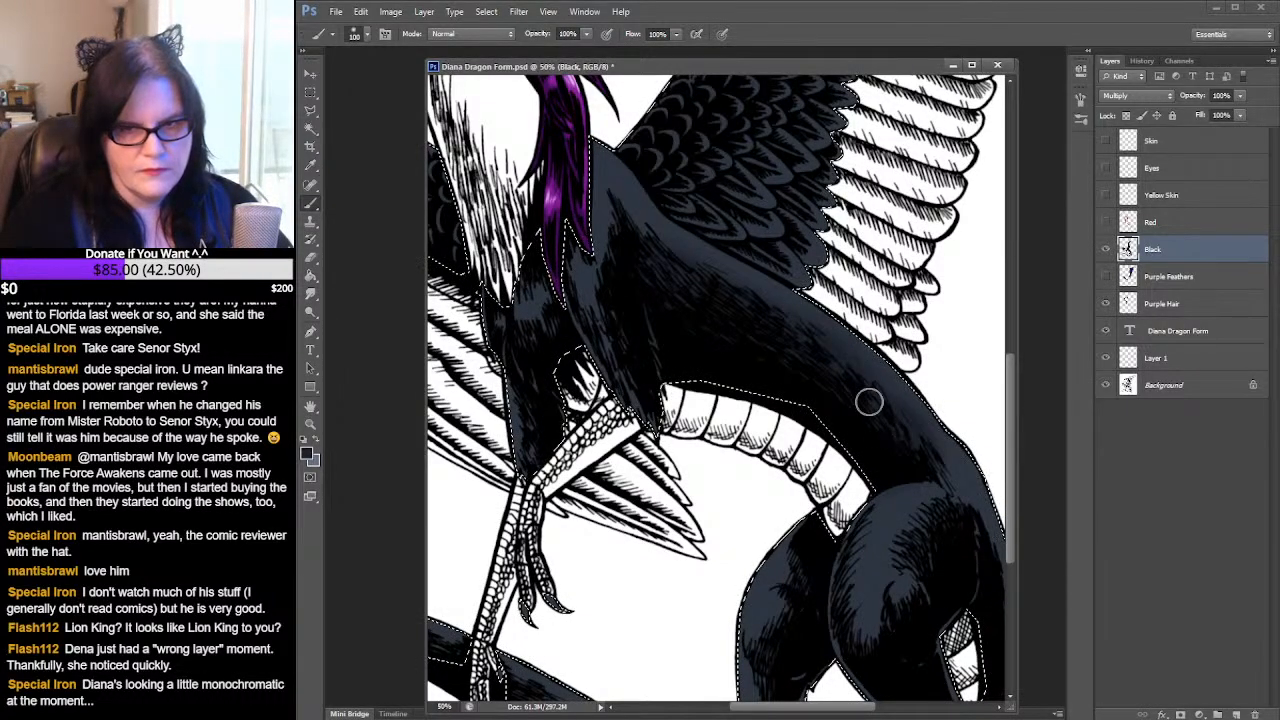
pyautogui.moveTo(747, 345)
pyautogui.mouseDown()
pyautogui.moveTo(703, 292)
pyautogui.moveTo(640, 273)
pyautogui.mouseUp()
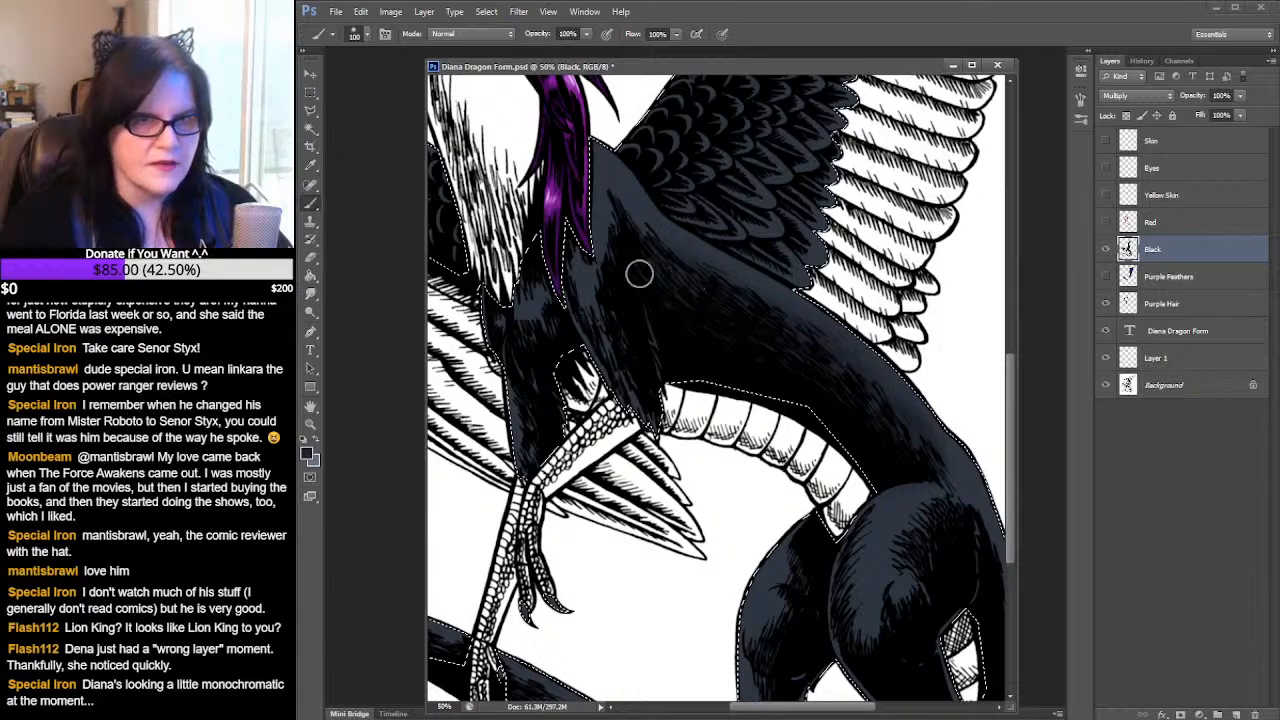
pyautogui.moveTo(666, 218)
pyautogui.mouseDown()
pyautogui.moveTo(645, 247)
pyautogui.moveTo(600, 198)
pyautogui.mouseUp()
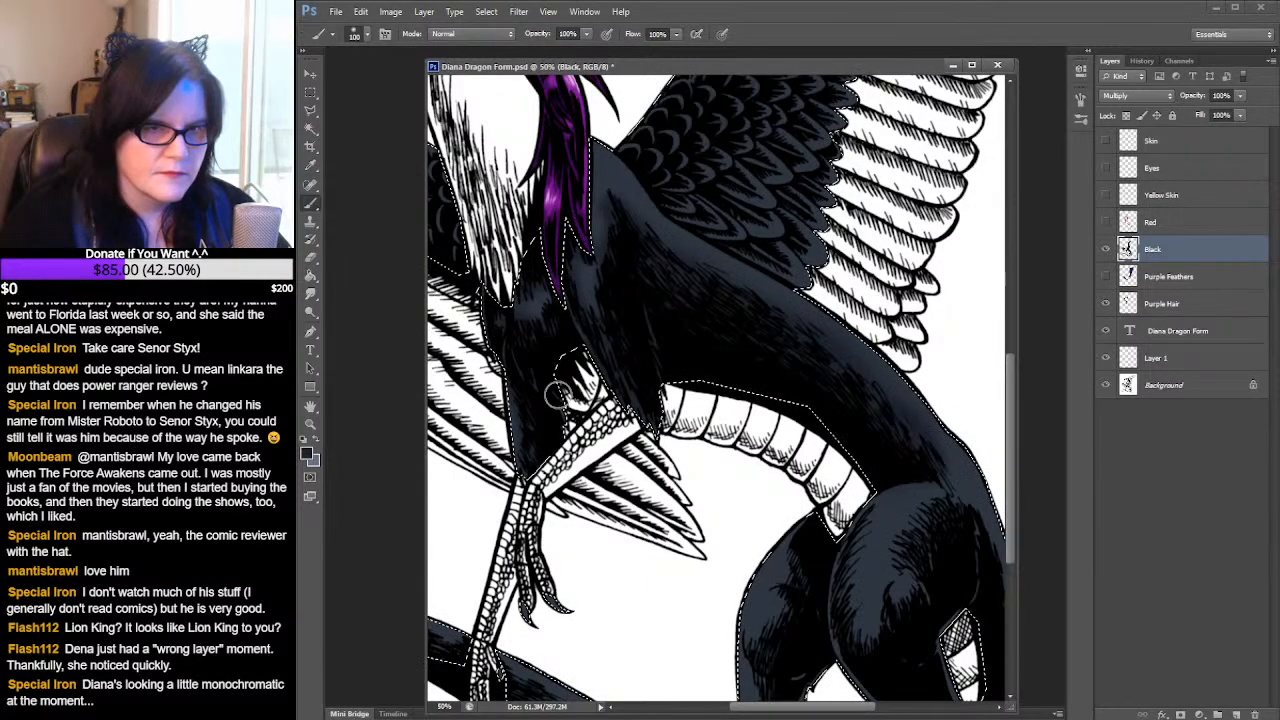
# - Brush near-black shading around the contours of both hind thighs
pyautogui.moveTo(724, 327); pyautogui.dragTo(680, 197)
pyautogui.moveTo(788, 387); pyautogui.dragTo(760, 268)
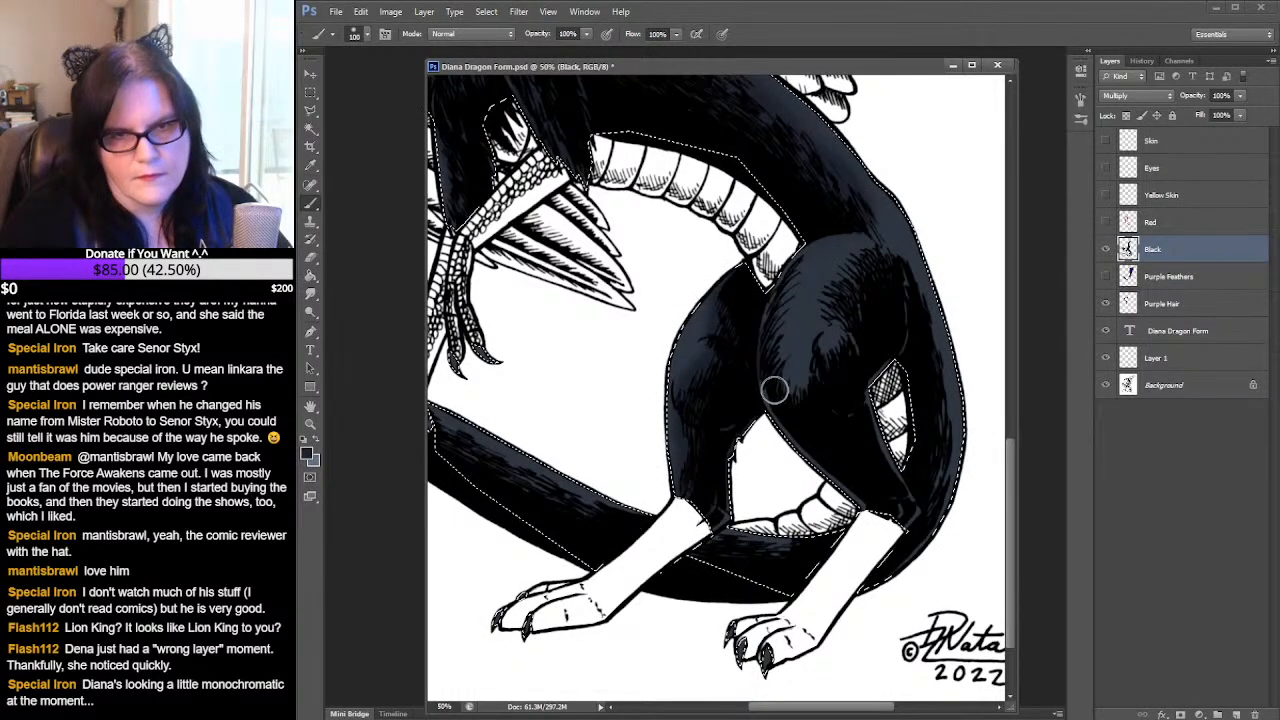
pyautogui.moveTo(785, 289); pyautogui.dragTo(802, 259)
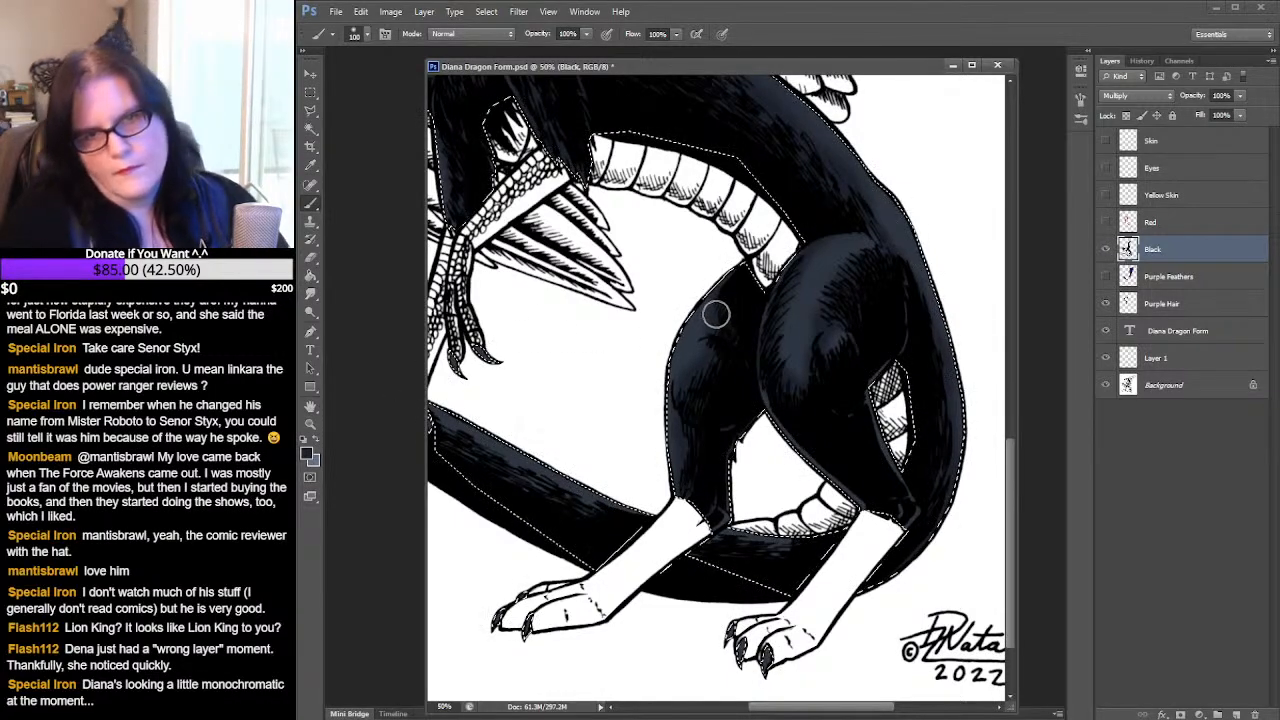
pyautogui.moveTo(660, 240); pyautogui.dragTo(866, 378)
# - Swap the foreground and background colours, and sample the dark blue-grey of the dragon's shoulder with the Eyedropper
pyautogui.scroll(10, 866, 378)
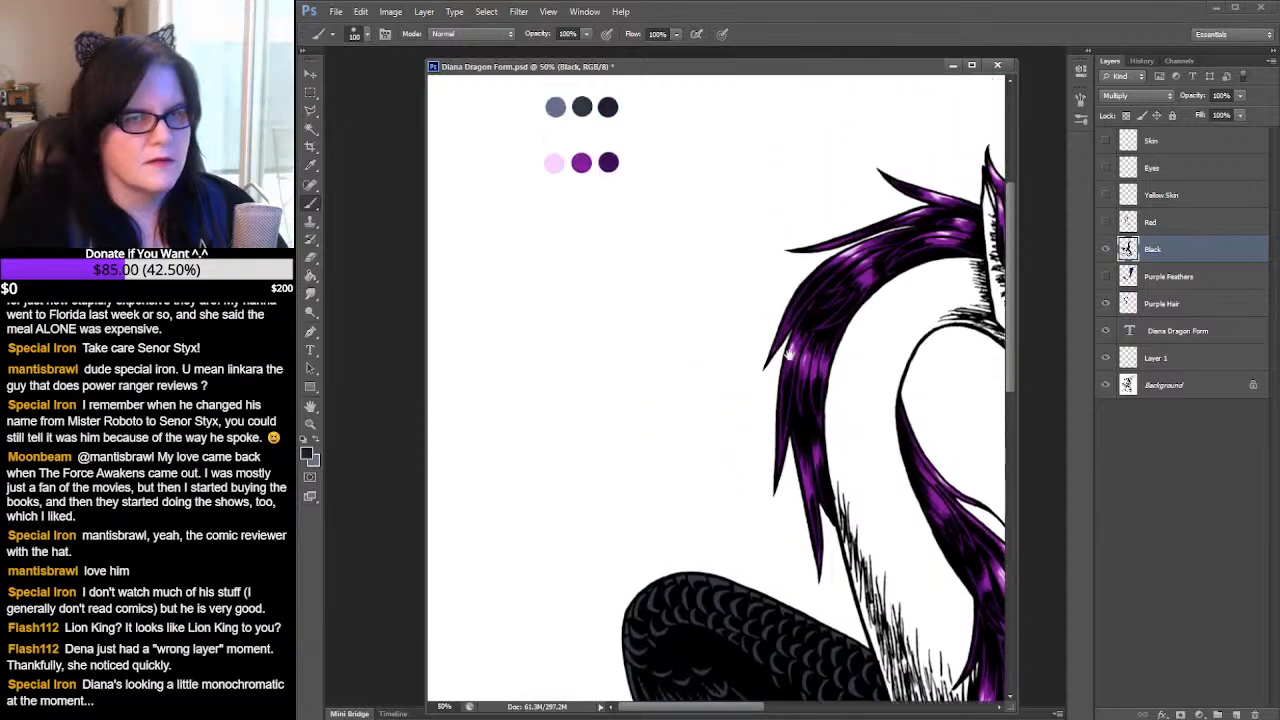
pyautogui.moveTo(723, 301); pyautogui.dragTo(493, 111)
pyautogui.moveTo(590, 560)
pyautogui.mouseDown()
pyautogui.moveTo(530, 310)
pyautogui.moveTo(586, 272)
pyautogui.mouseUp()
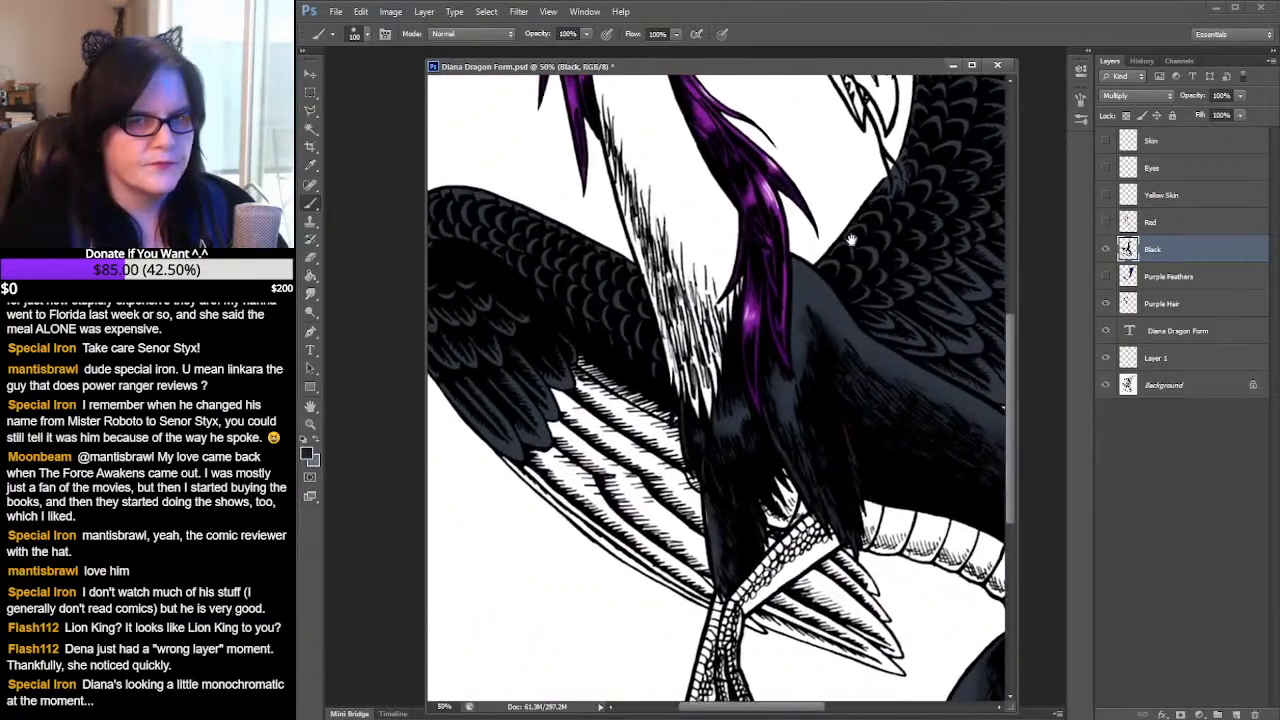
pyautogui.click(316, 438)
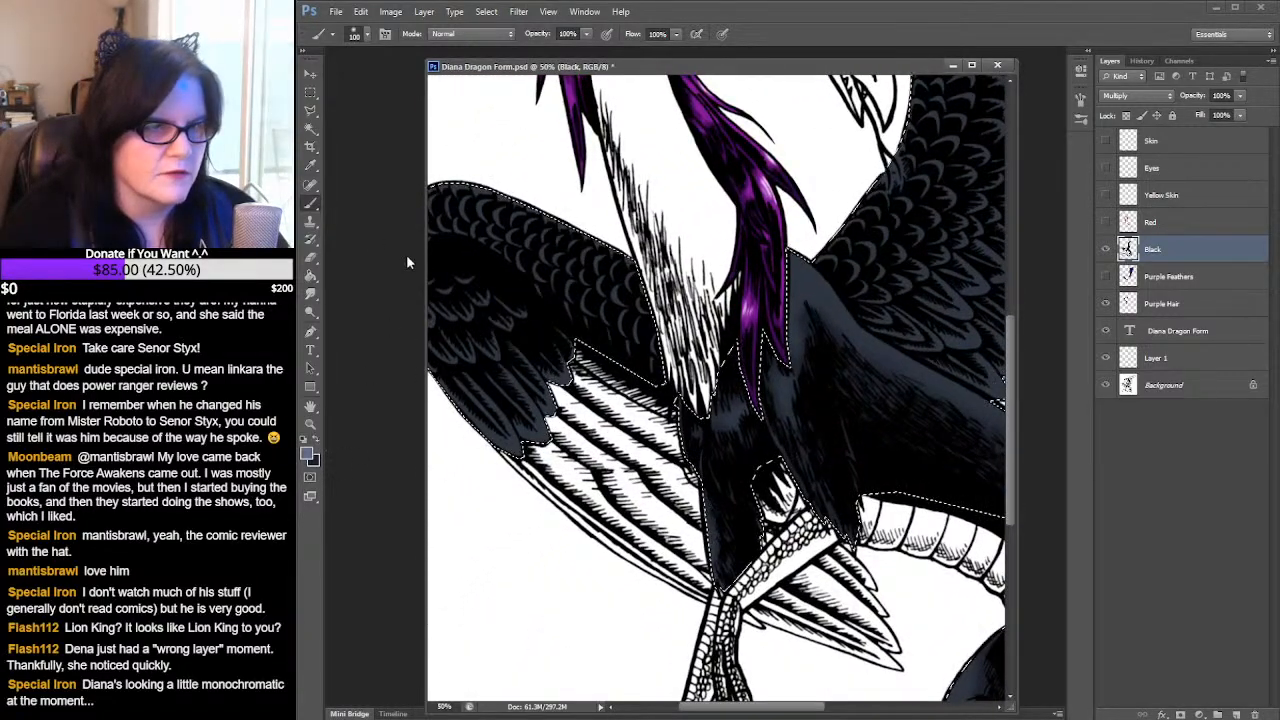
pyautogui.click(311, 165)
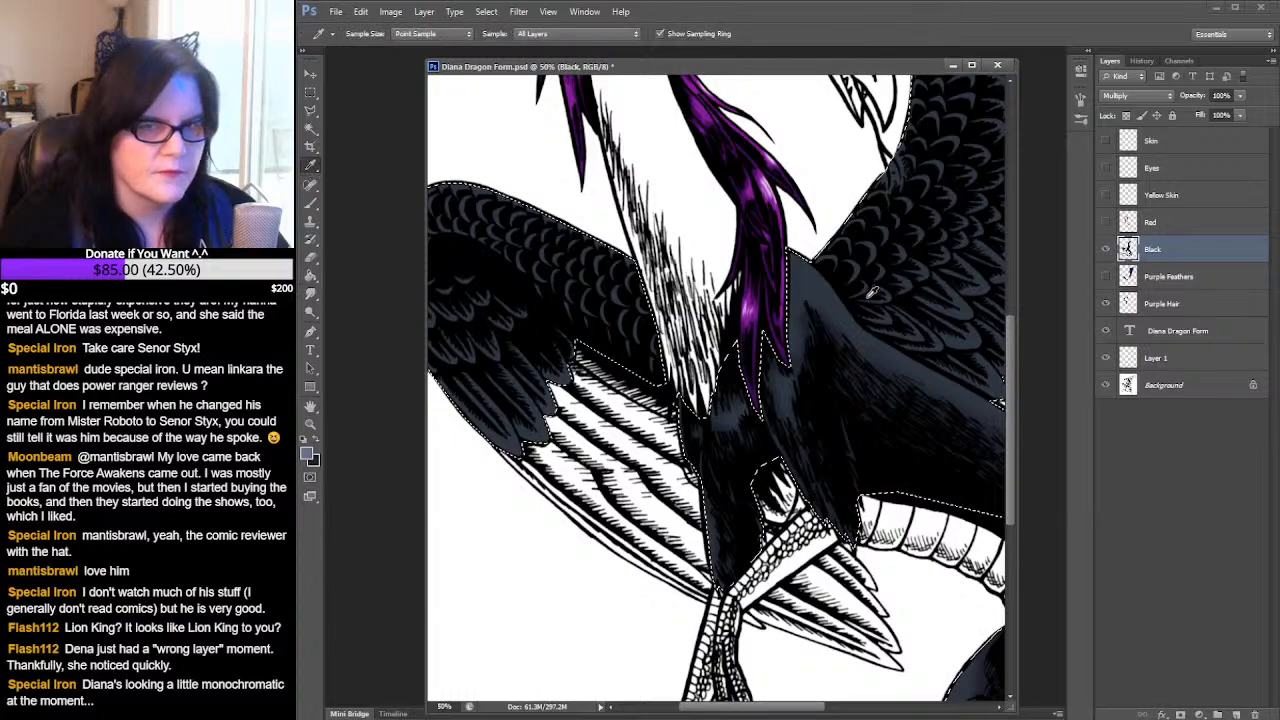
pyautogui.click(815, 271)
# - Return to the Brush tool and touch up the hind thigh and hip with the sampled dark blue-grey
pyautogui.hotkey('ctrl', 'd')
pyautogui.moveTo(896, 380)
pyautogui.mouseDown()
pyautogui.moveTo(826, 260)
pyautogui.moveTo(695, 125)
pyautogui.mouseUp()
pyautogui.moveTo(990, 450)
pyautogui.mouseDown()
pyautogui.moveTo(866, 314)
pyautogui.moveTo(862, 358)
pyautogui.mouseUp()
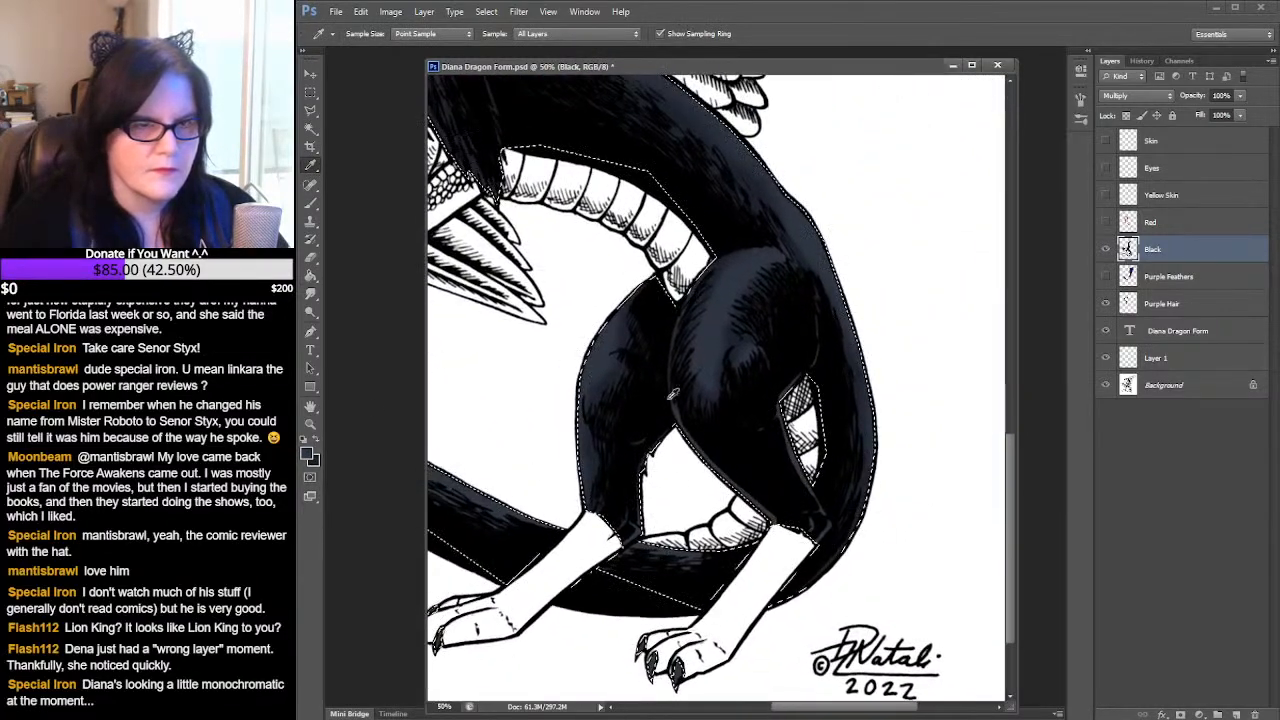
pyautogui.click(311, 203)
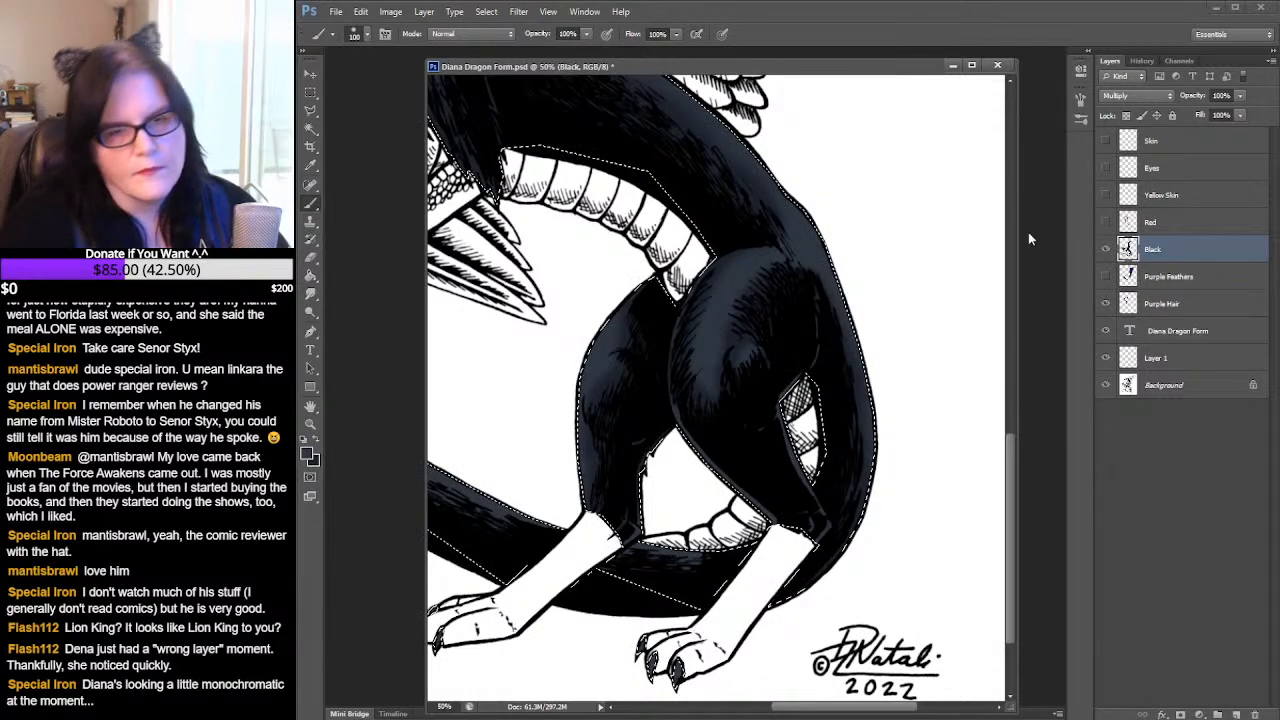
pyautogui.moveTo(898, 381)
pyautogui.mouseDown()
pyautogui.moveTo(963, 361)
pyautogui.moveTo(932, 338)
pyautogui.mouseUp()
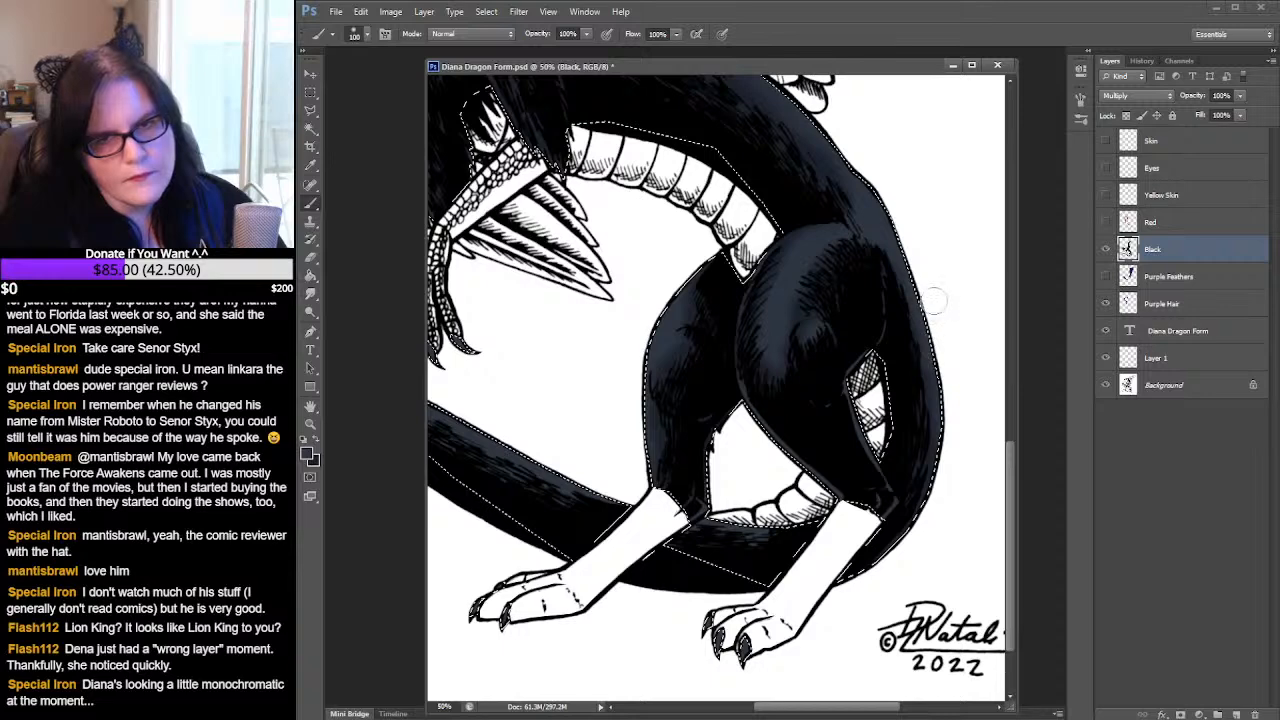
pyautogui.moveTo(840, 397); pyautogui.dragTo(892, 300)
# - Swap the colours to put near-black in the foreground and brush shading along the tail beside the front foot
pyautogui.click(315, 441)
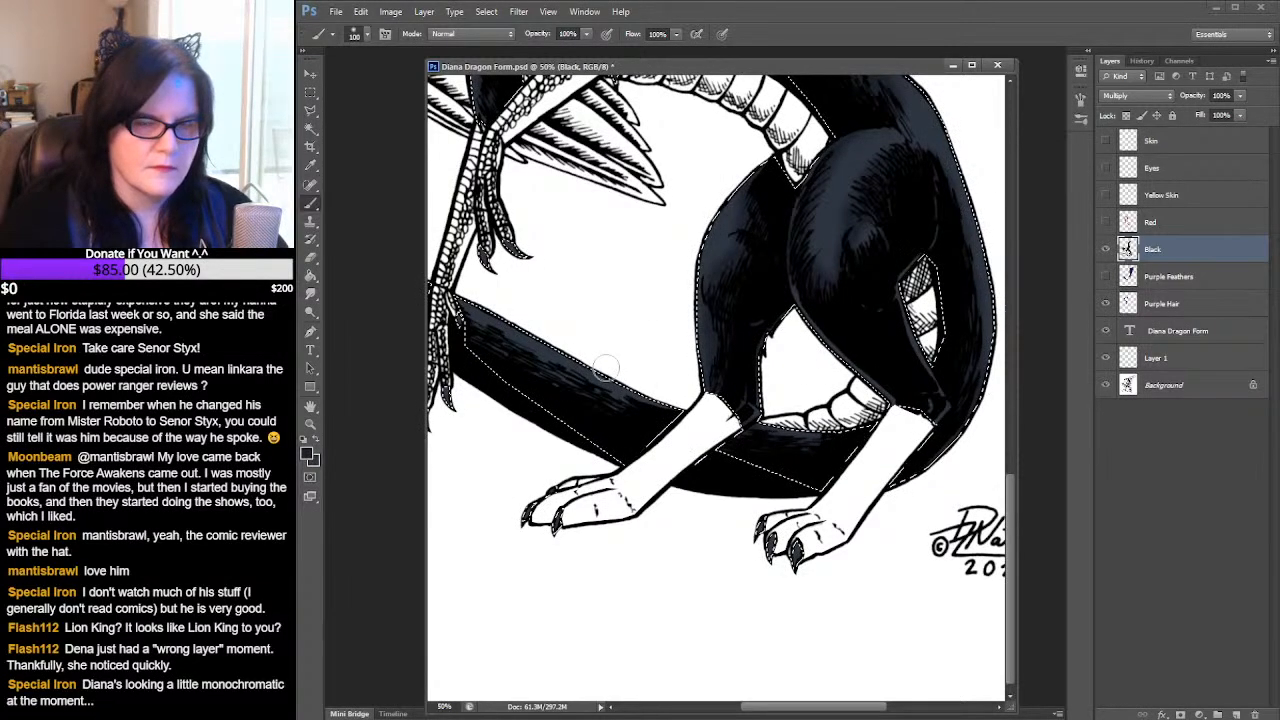
pyautogui.hotkey('ctrl', 'd')
pyautogui.moveTo(625, 378); pyautogui.dragTo(779, 404)
pyautogui.hotkey('ctrl', 'shift', 'd')
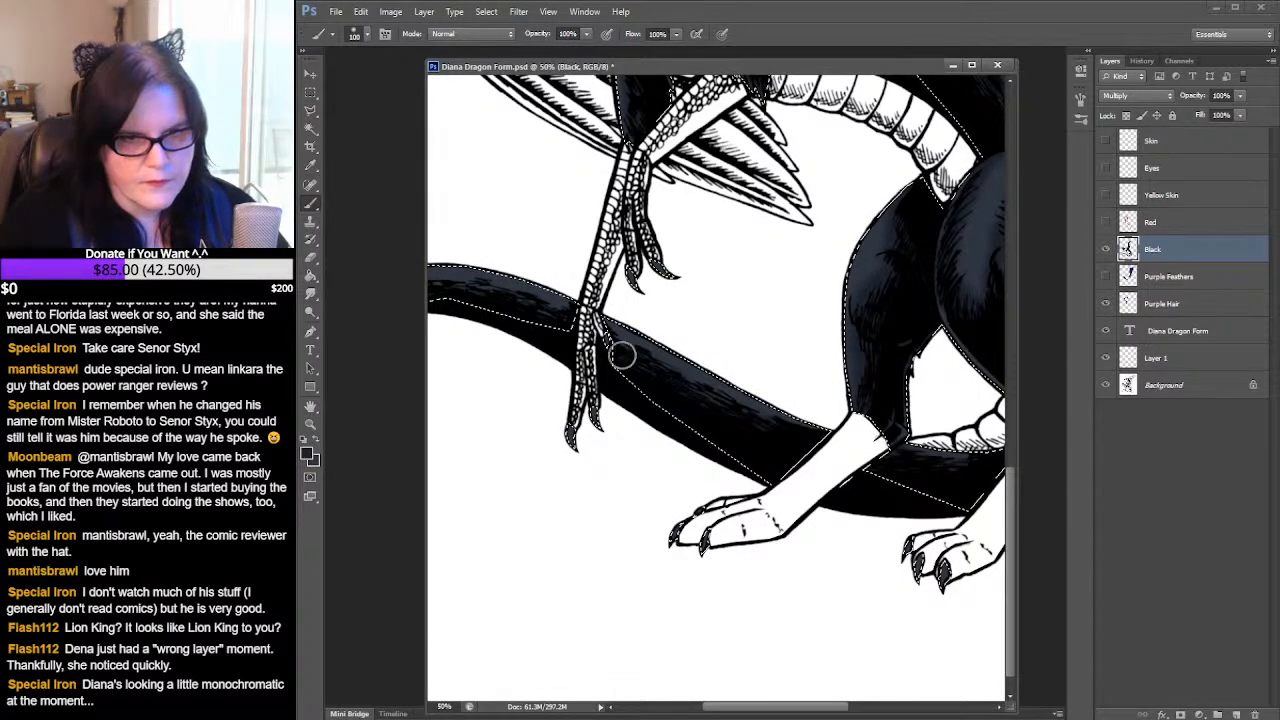
pyautogui.moveTo(603, 333); pyautogui.dragTo(669, 378)
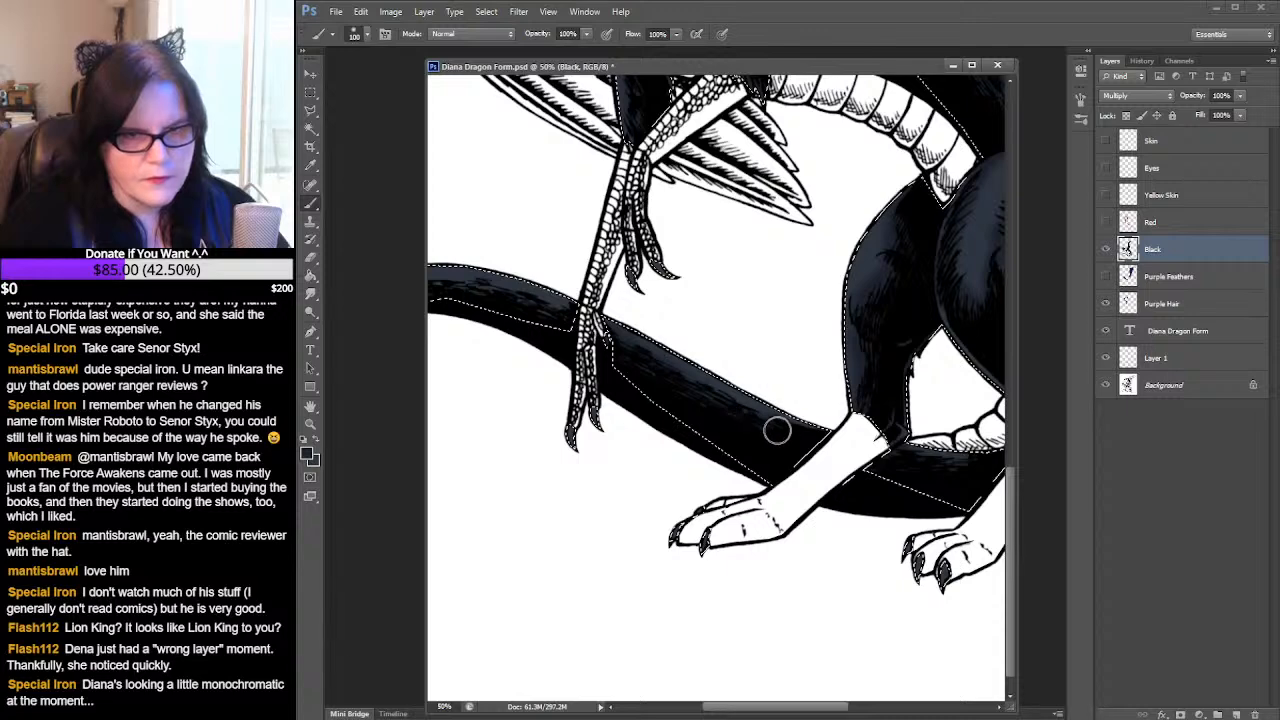
pyautogui.moveTo(777, 430); pyautogui.dragTo(814, 434)
pyautogui.moveTo(570, 310); pyautogui.dragTo(826, 370)
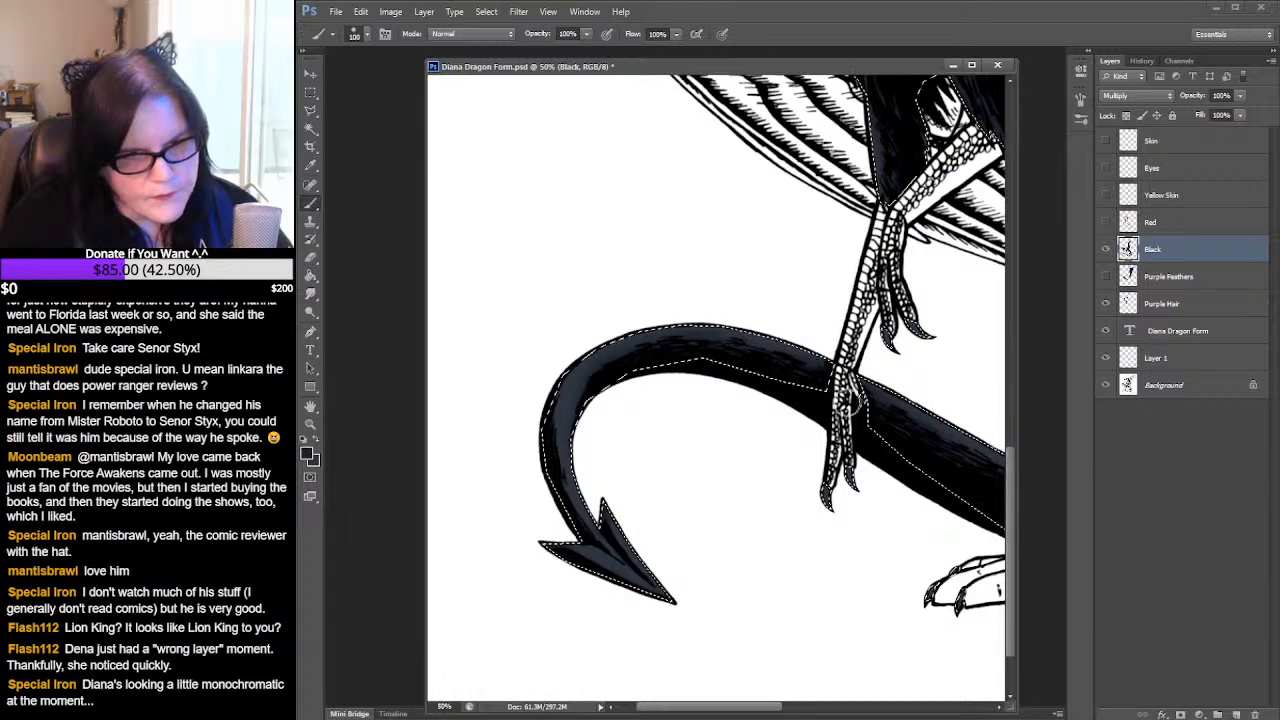
# - Sample the light blue-grey palette swatch as the foreground colour with the Eyedropper
pyautogui.hotkey('ctrl', 'd')
pyautogui.moveTo(800, 367); pyautogui.dragTo(545, 510)
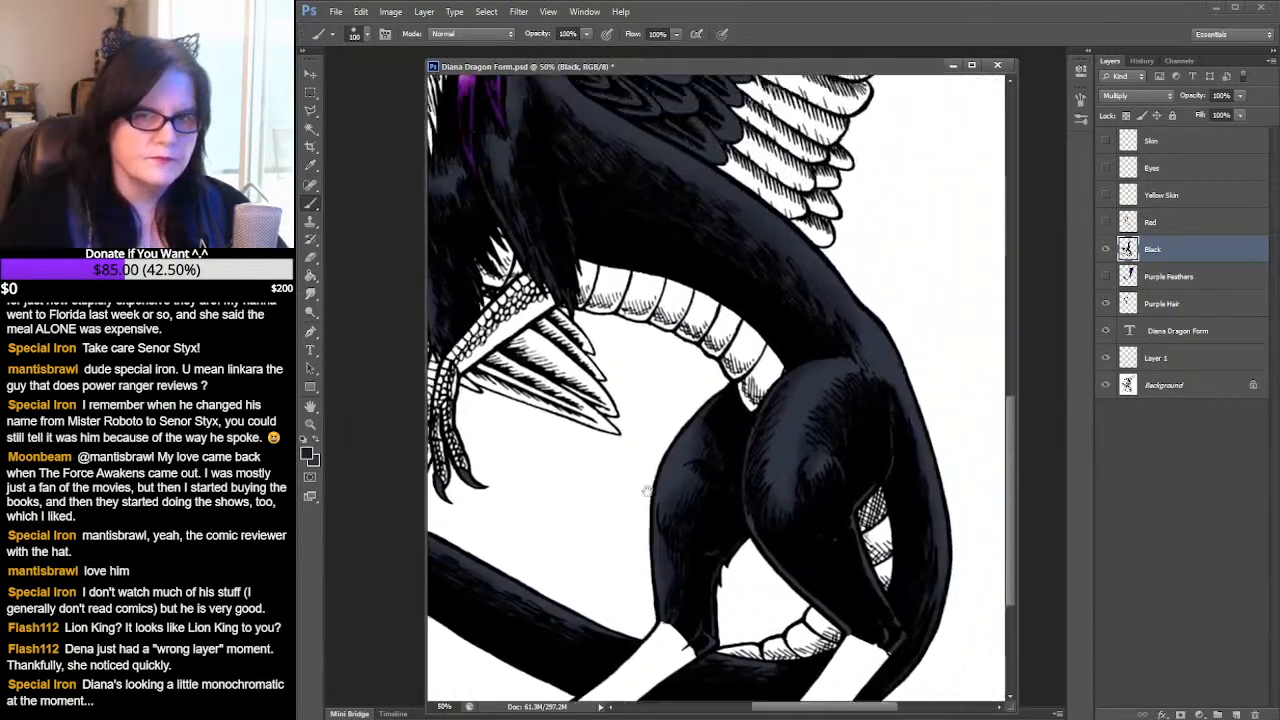
pyautogui.moveTo(702, 268); pyautogui.dragTo(820, 490)
pyautogui.moveTo(755, 395); pyautogui.dragTo(788, 421)
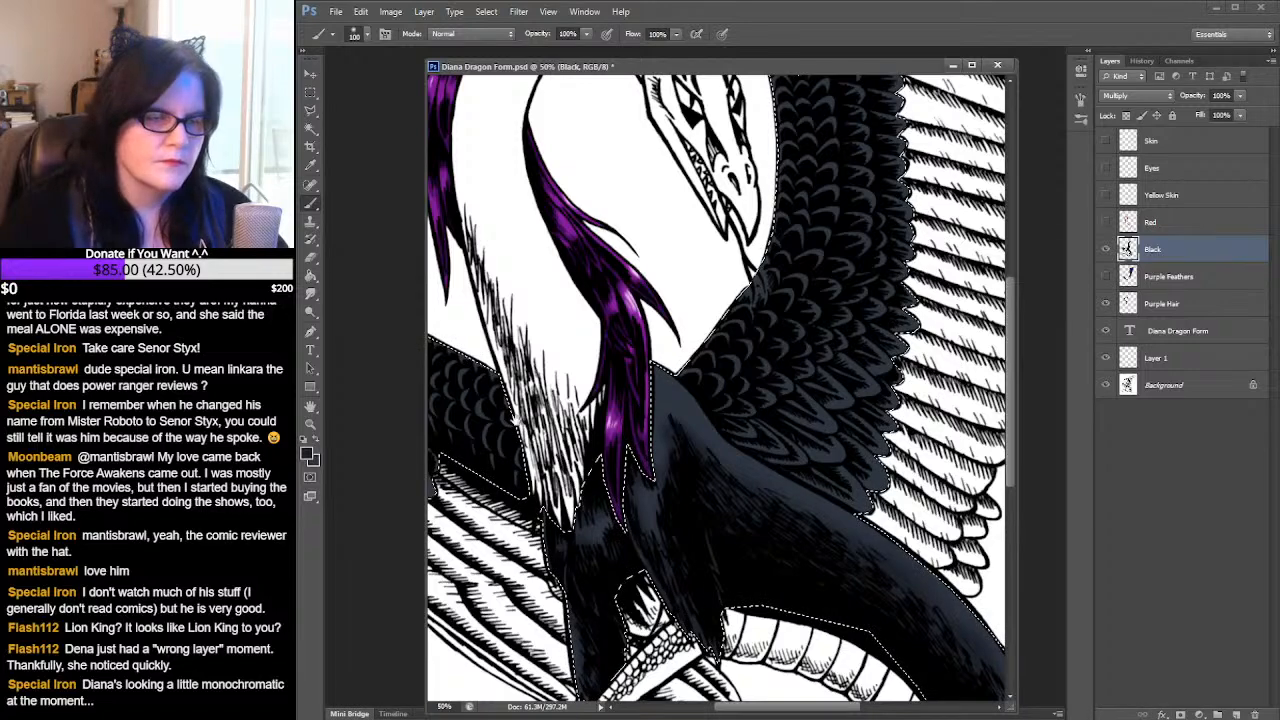
pyautogui.moveTo(534, 318)
pyautogui.mouseDown()
pyautogui.moveTo(774, 443)
pyautogui.moveTo(904, 541)
pyautogui.mouseUp()
pyautogui.moveTo(686, 363); pyautogui.dragTo(672, 520)
pyautogui.moveTo(749, 400); pyautogui.dragTo(732, 443)
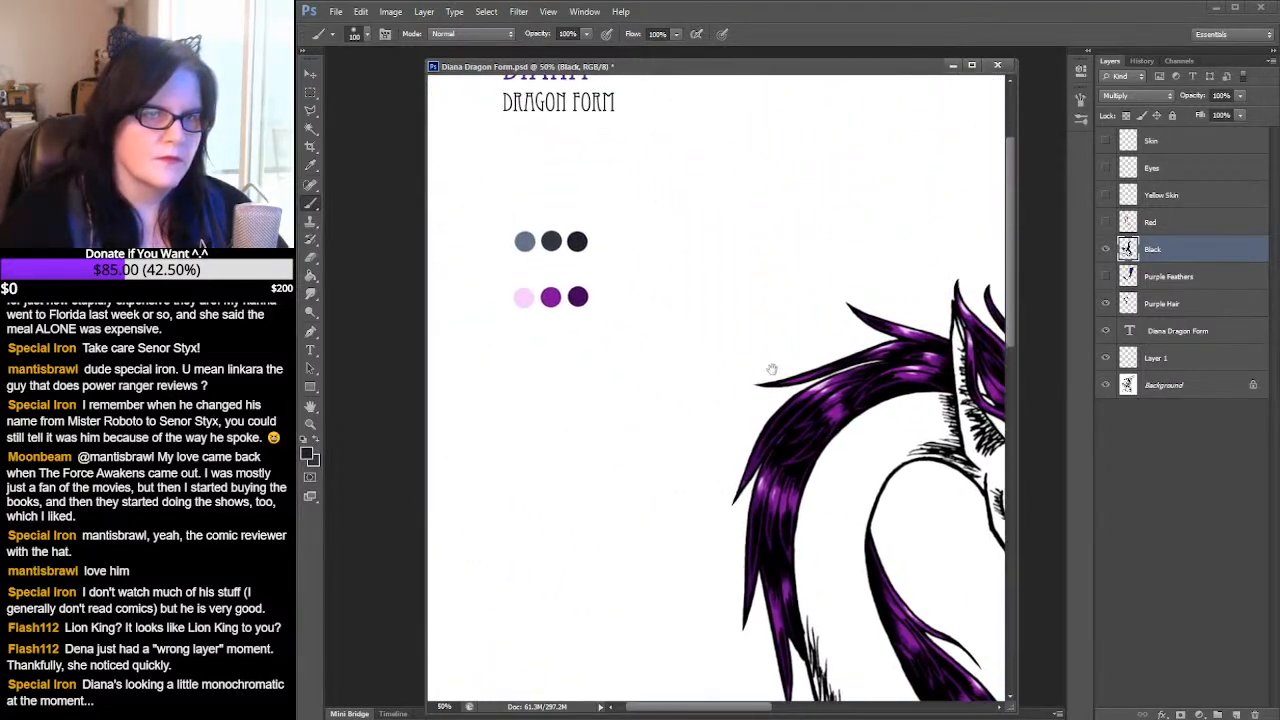
pyautogui.click(311, 165)
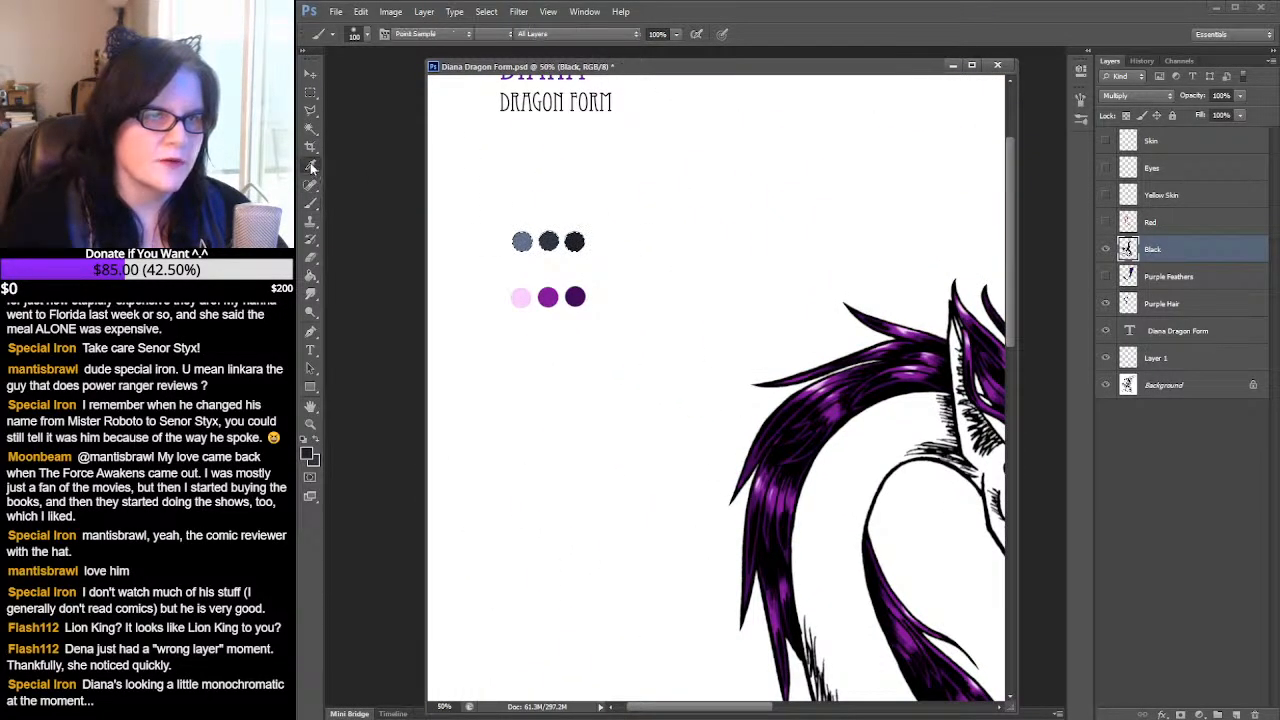
pyautogui.click(523, 241)
# - Return to the Brush tool and paint blue-grey highlights on the dragon's shoulder, upper foreleg and chest
pyautogui.moveTo(771, 372); pyautogui.dragTo(567, 105)
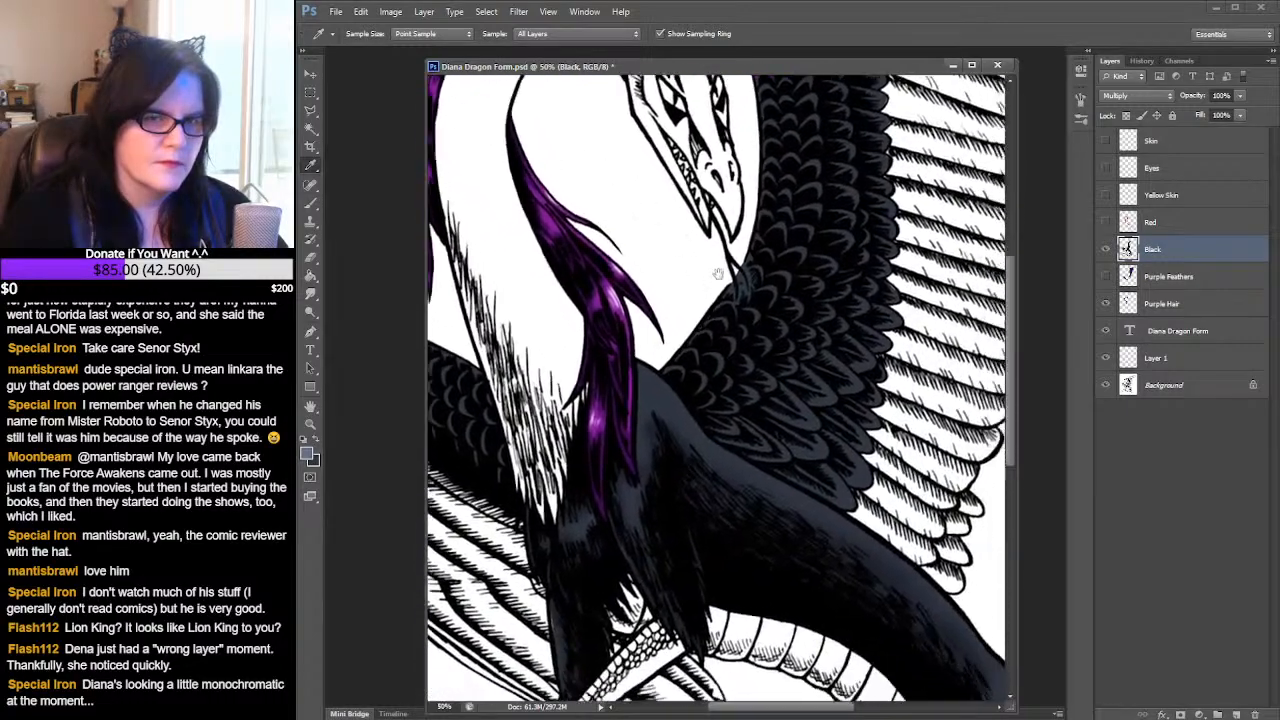
pyautogui.moveTo(696, 240); pyautogui.dragTo(734, 186)
pyautogui.press('b')
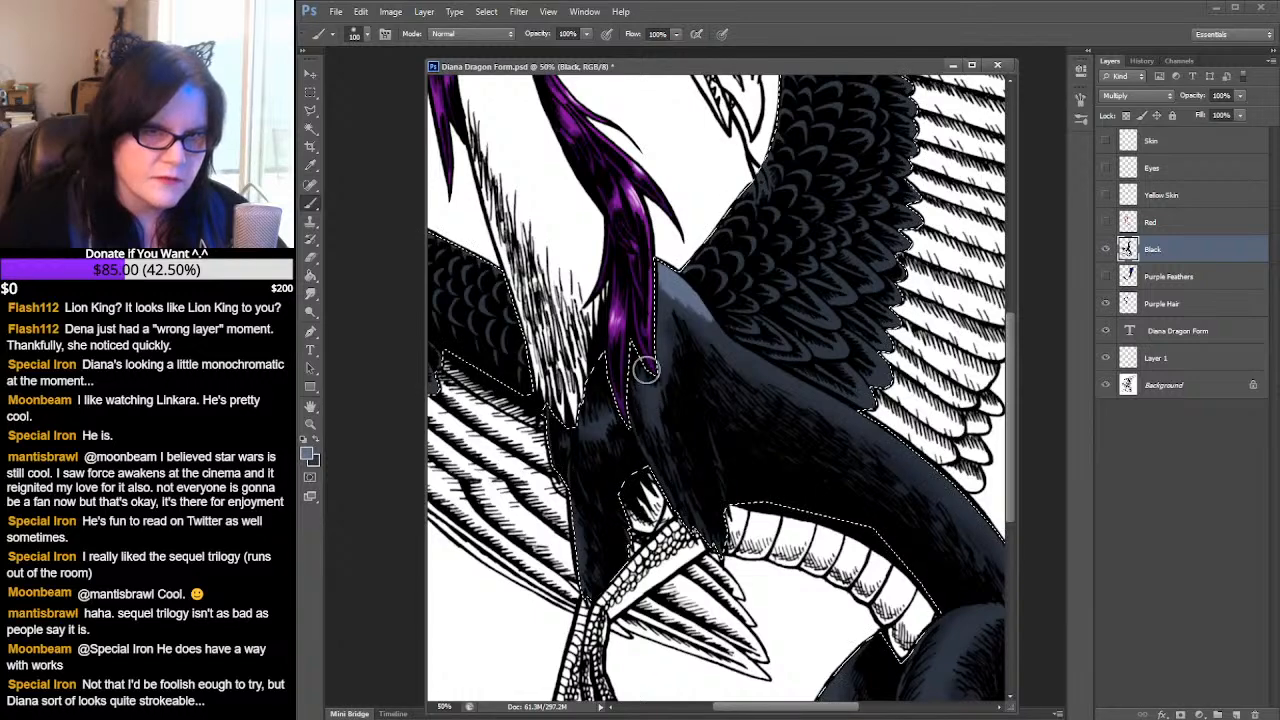
pyautogui.scroll(-3, 840, 407)
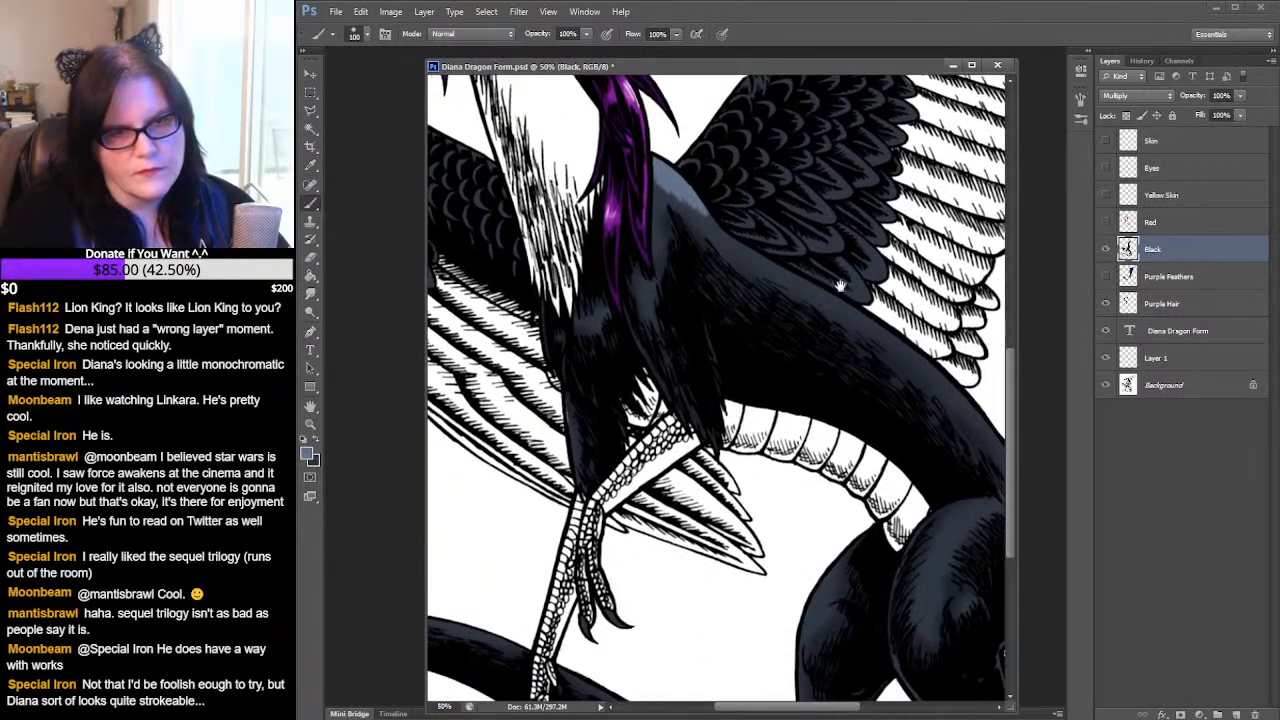
pyautogui.moveTo(571, 334)
pyautogui.mouseDown()
pyautogui.moveTo(586, 323)
pyautogui.moveTo(586, 341)
pyautogui.moveTo(549, 340)
pyautogui.mouseUp()
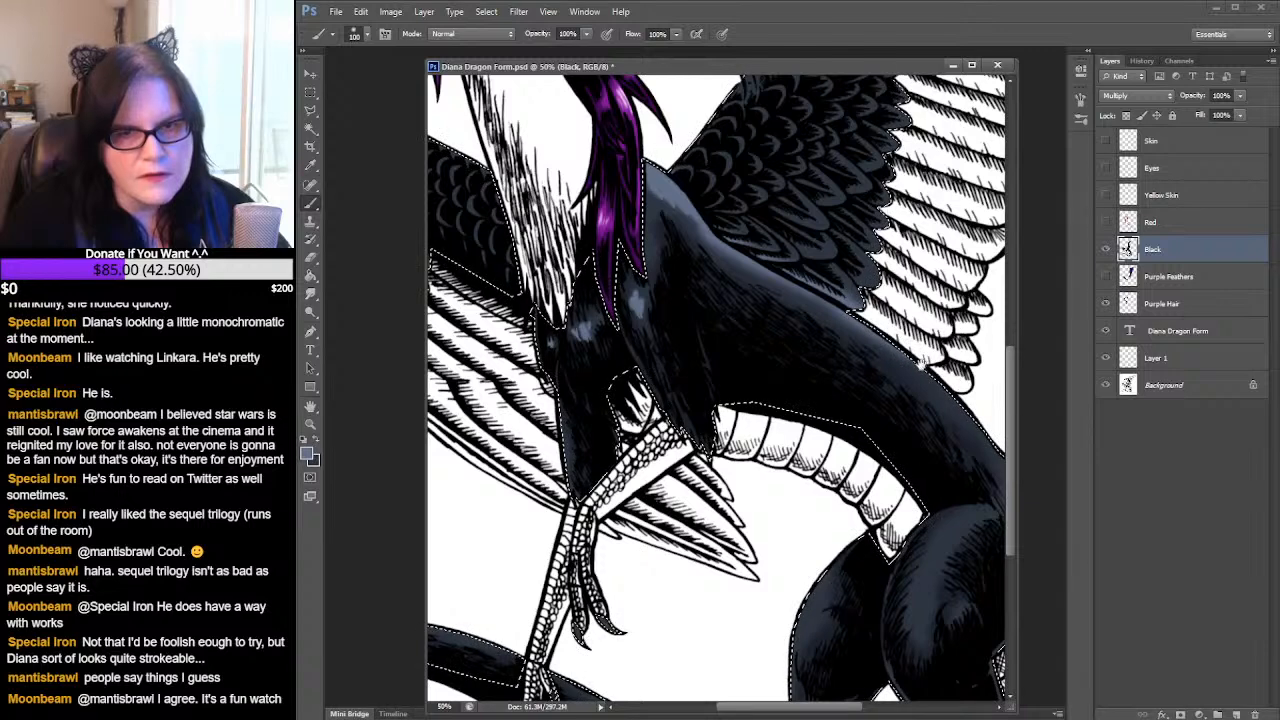
# - Paint blue-grey highlights along the upper edge of the dragon's back, from below the wing to the hip
pyautogui.moveTo(928, 326); pyautogui.dragTo(750, 270)
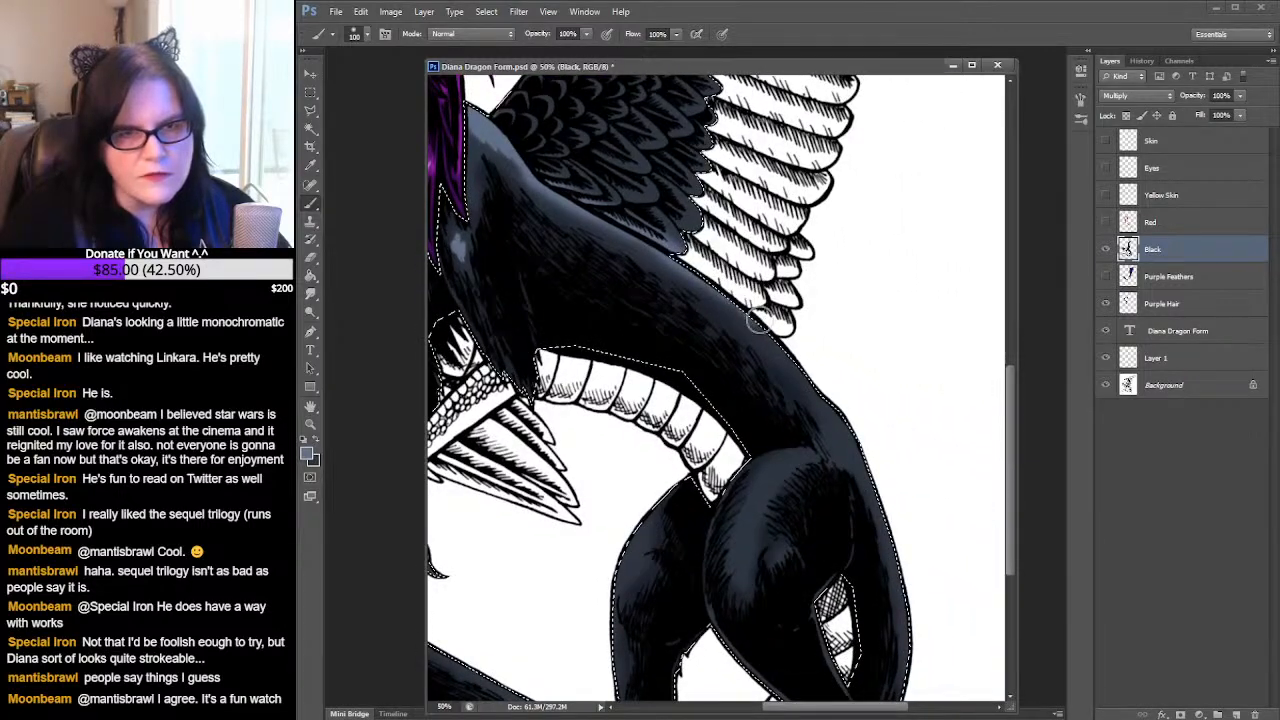
pyautogui.moveTo(768, 328); pyautogui.dragTo(673, 248)
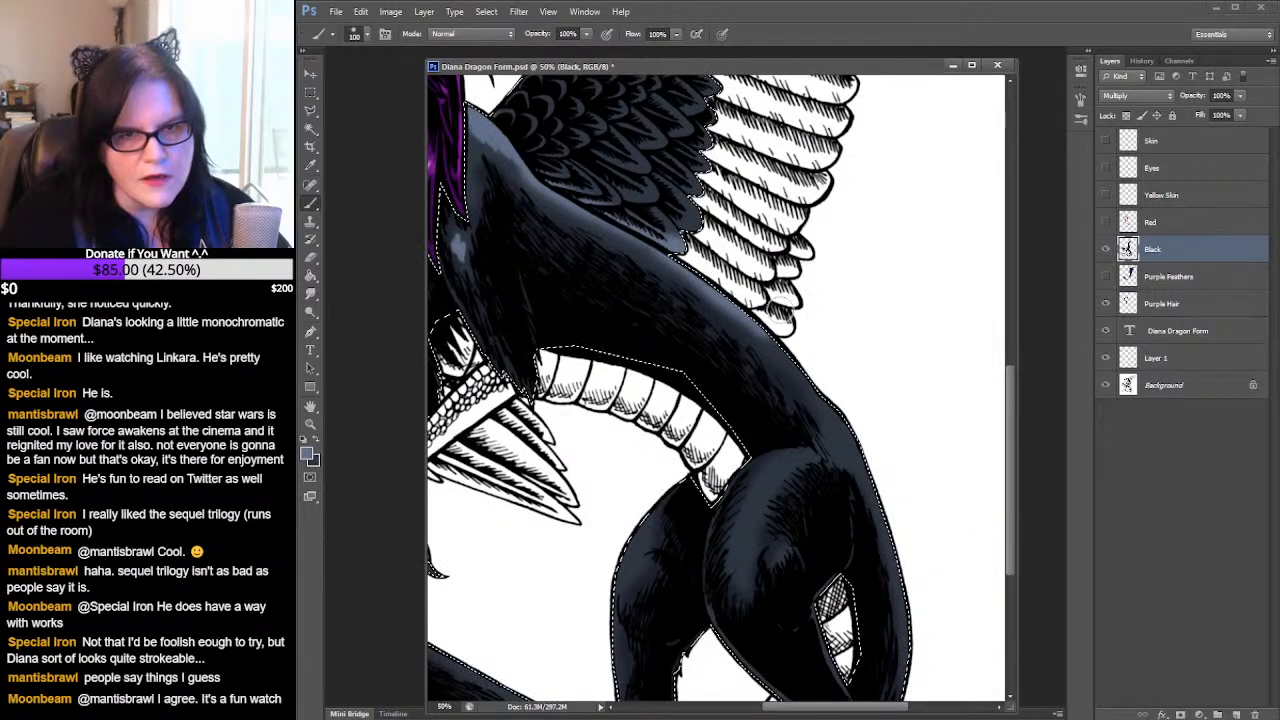
pyautogui.moveTo(797, 357); pyautogui.dragTo(753, 317)
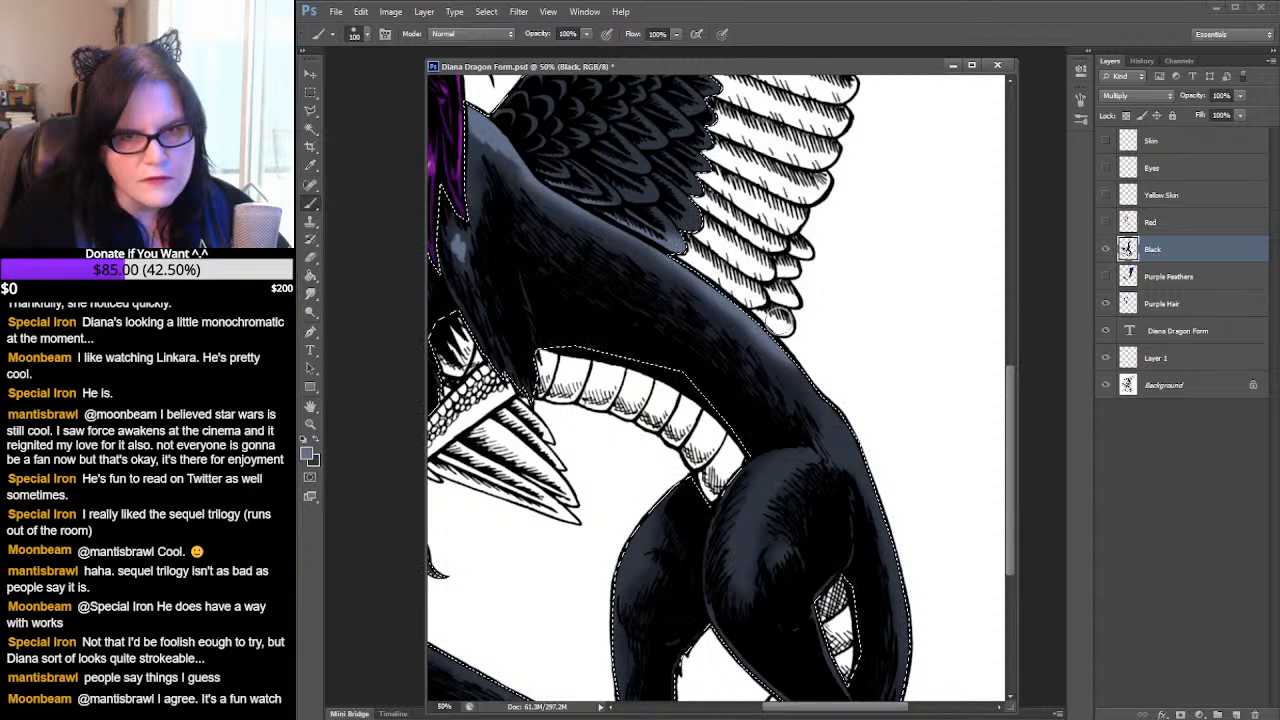
pyautogui.moveTo(827, 396); pyautogui.dragTo(877, 471)
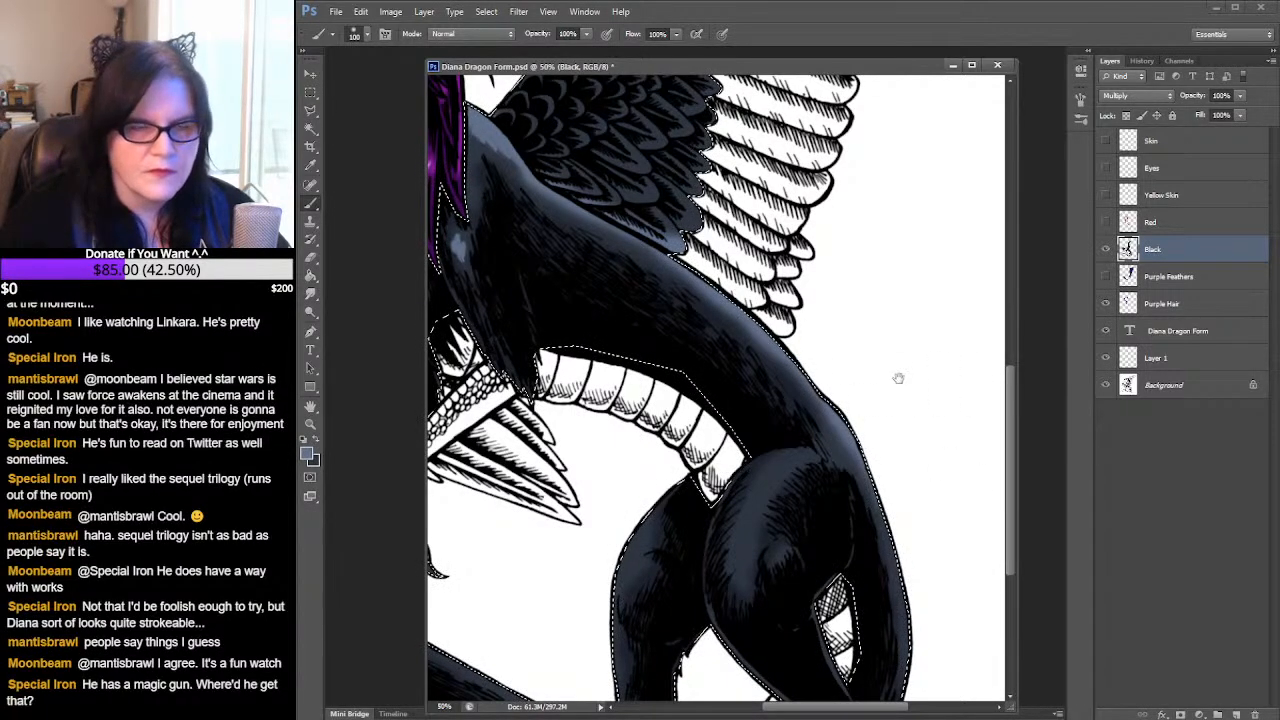
# - Brush blue-grey highlights onto the front thigh and the outer edge of the other hind leg
pyautogui.moveTo(894, 371); pyautogui.dragTo(879, 191)
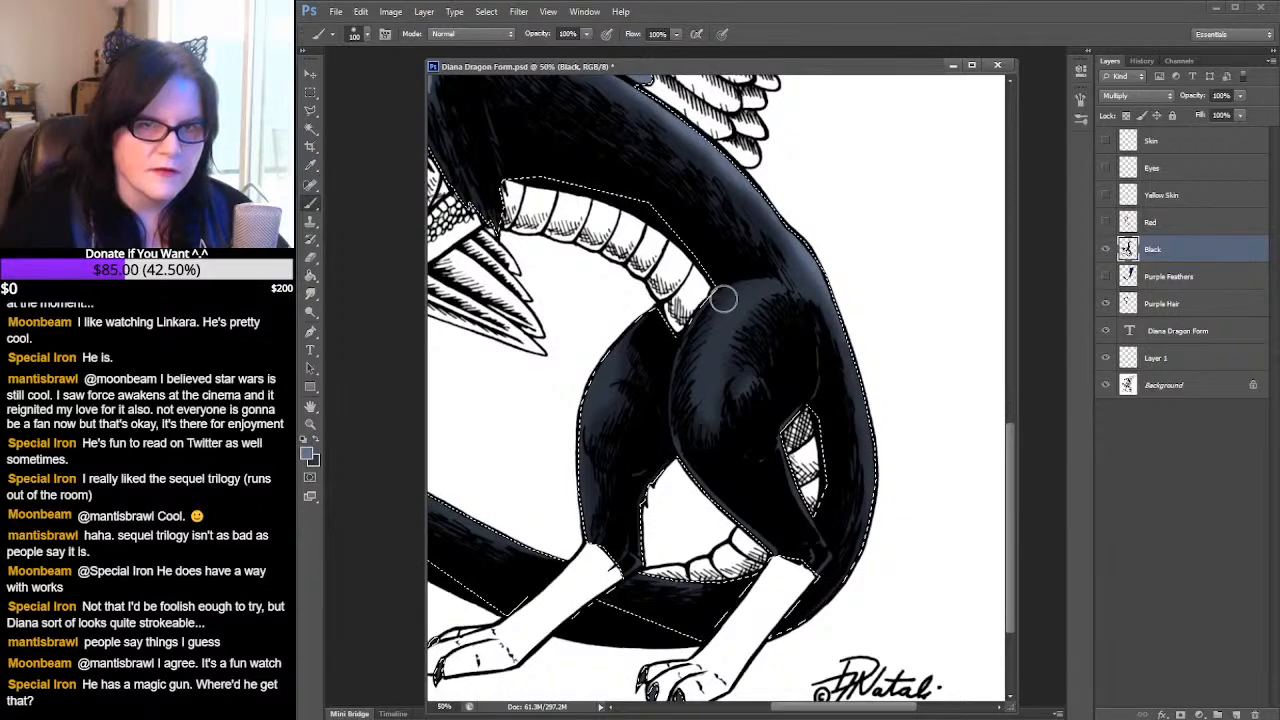
pyautogui.moveTo(735, 296)
pyautogui.mouseDown()
pyautogui.moveTo(710, 315)
pyautogui.moveTo(736, 320)
pyautogui.moveTo(702, 349)
pyautogui.moveTo(721, 358)
pyautogui.moveTo(710, 371)
pyautogui.moveTo(724, 301)
pyautogui.mouseUp()
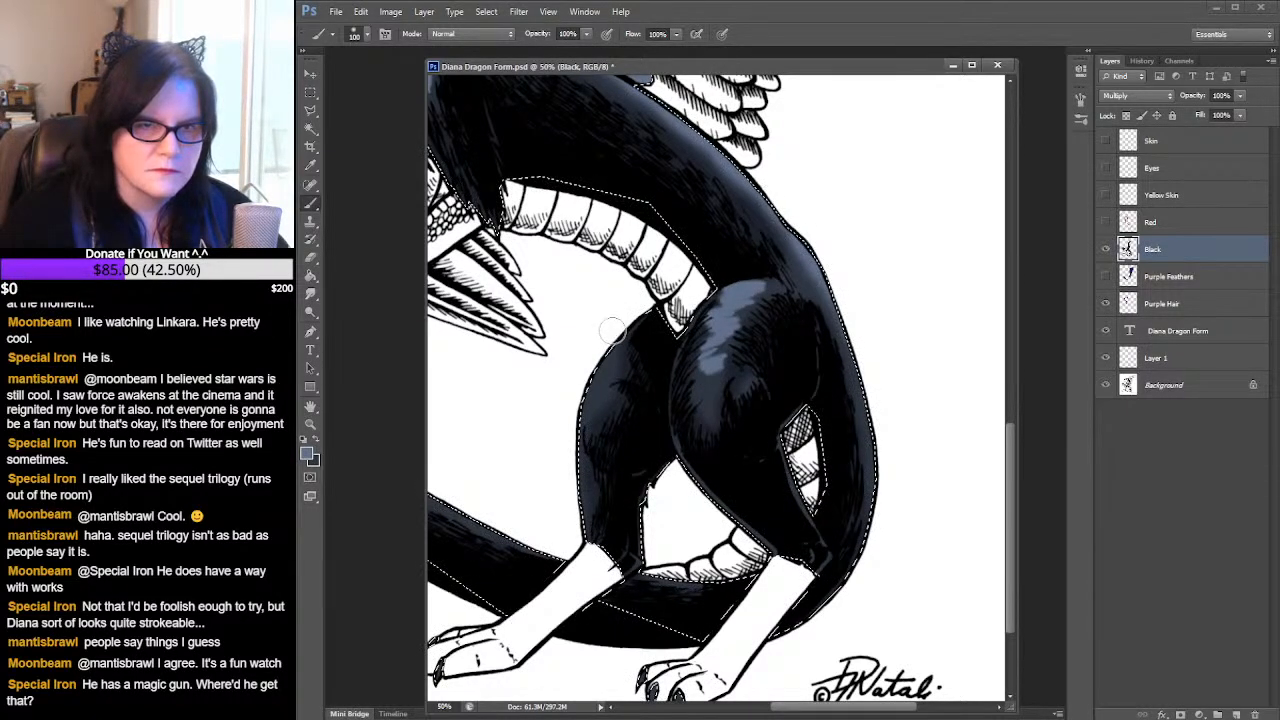
pyautogui.moveTo(583, 405); pyautogui.dragTo(567, 430)
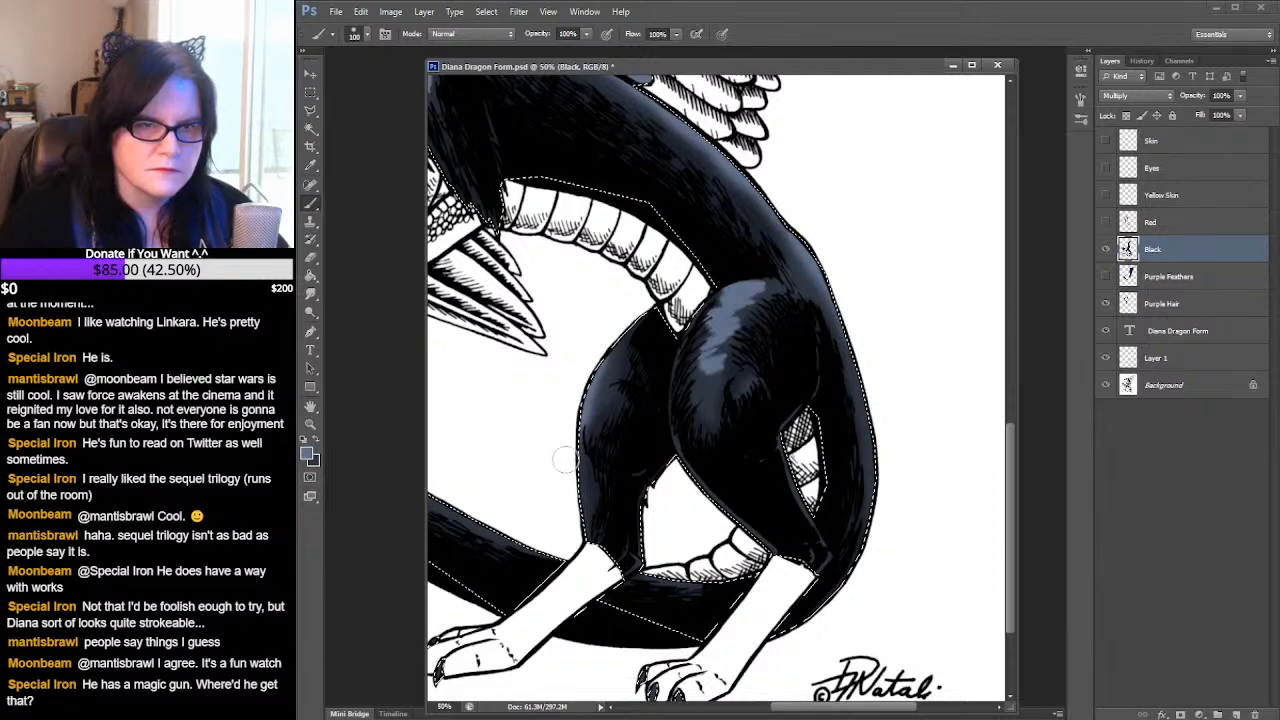
# - Blend the blue-grey highlight on the arrow-shaped tail tip using the Smudge tool at 28 px
pyautogui.moveTo(636, 410); pyautogui.dragTo(936, 374)
pyautogui.moveTo(735, 390); pyautogui.dragTo(925, 351)
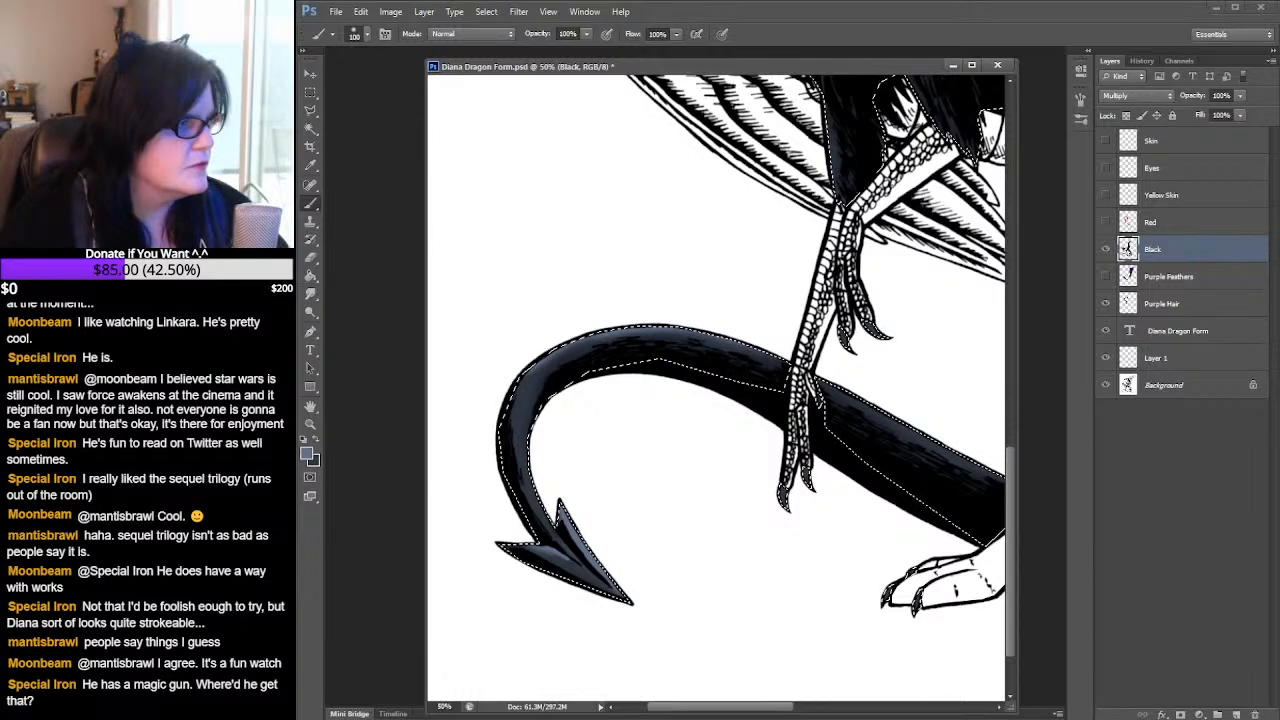
pyautogui.click(311, 294)
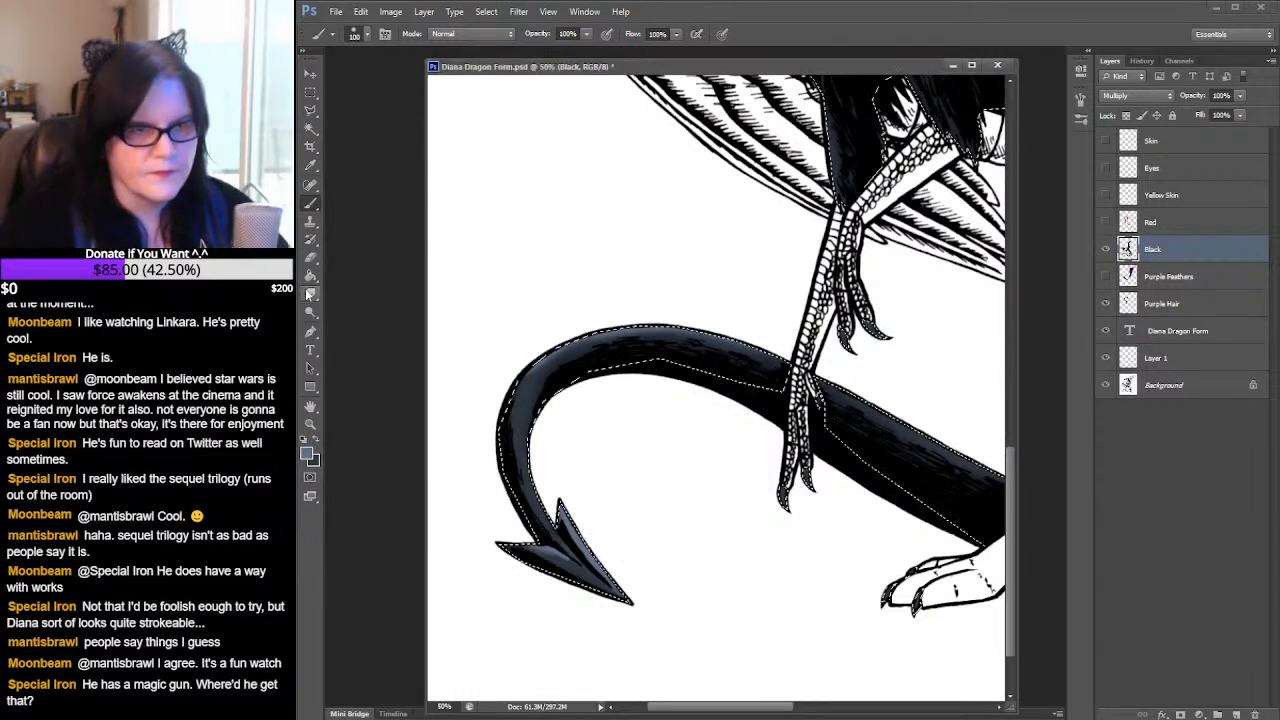
pyautogui.click(366, 36)
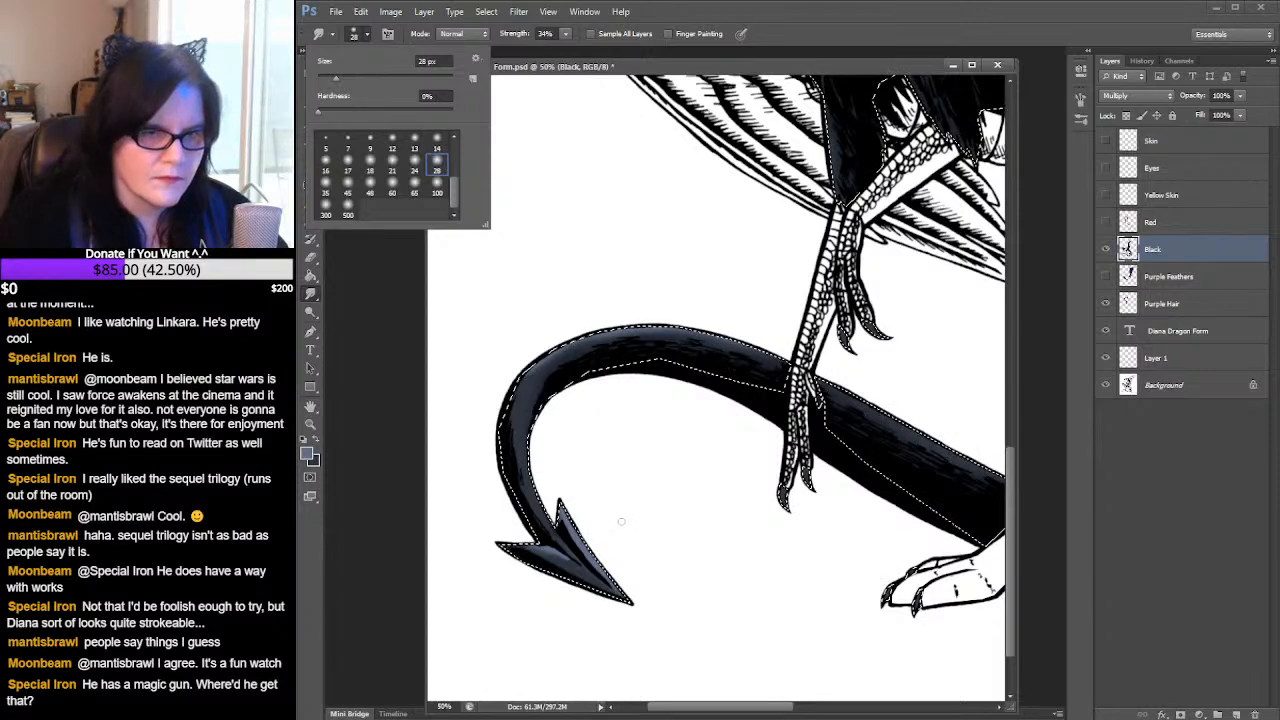
pyautogui.click(562, 557)
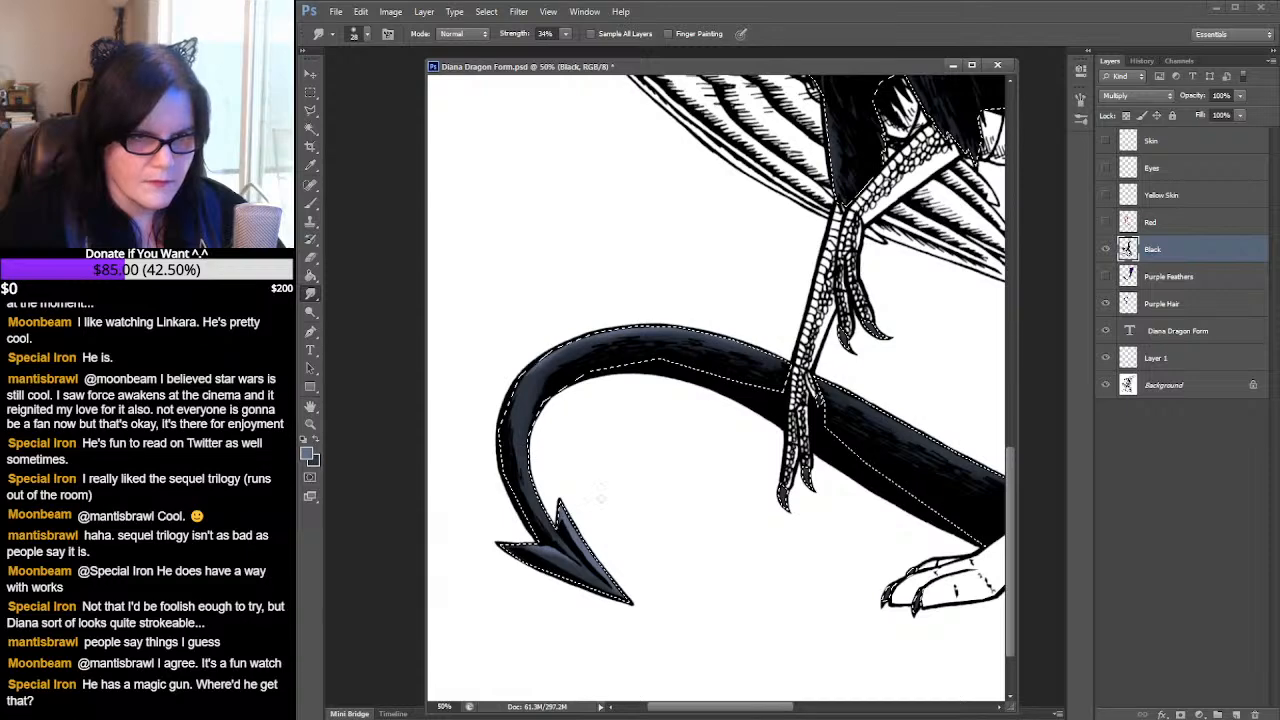
# - Set the Smudge tool to the 65 px soft tip and blend the highlights on the hind thigh and back
pyautogui.moveTo(935, 282); pyautogui.dragTo(643, 487)
pyautogui.moveTo(736, 415); pyautogui.dragTo(723, 403)
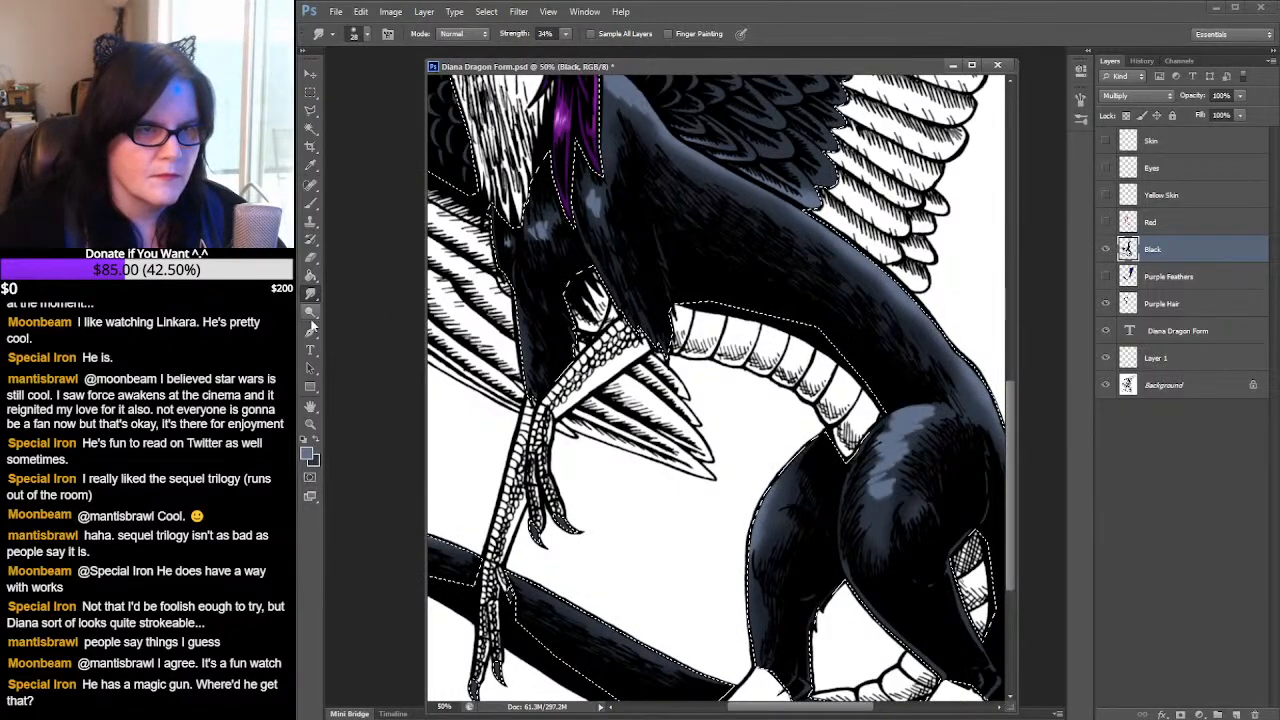
pyautogui.click(366, 34)
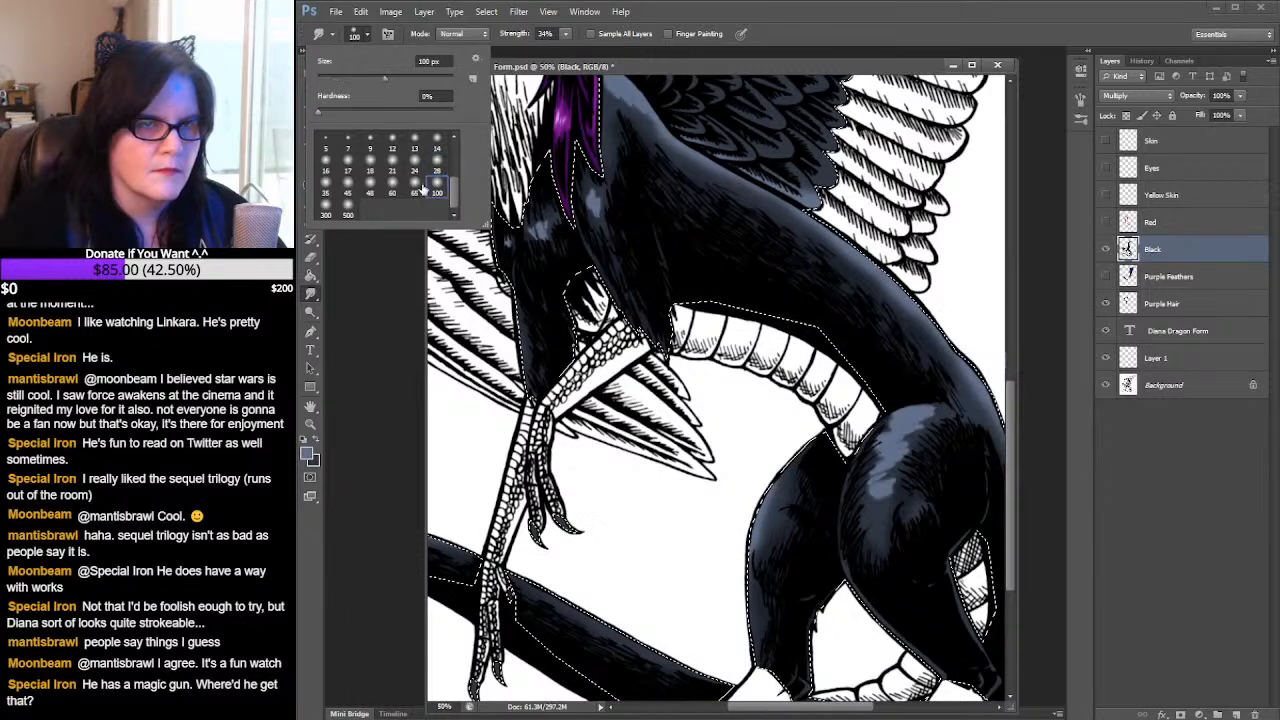
pyautogui.click(414, 192)
pyautogui.click(913, 423)
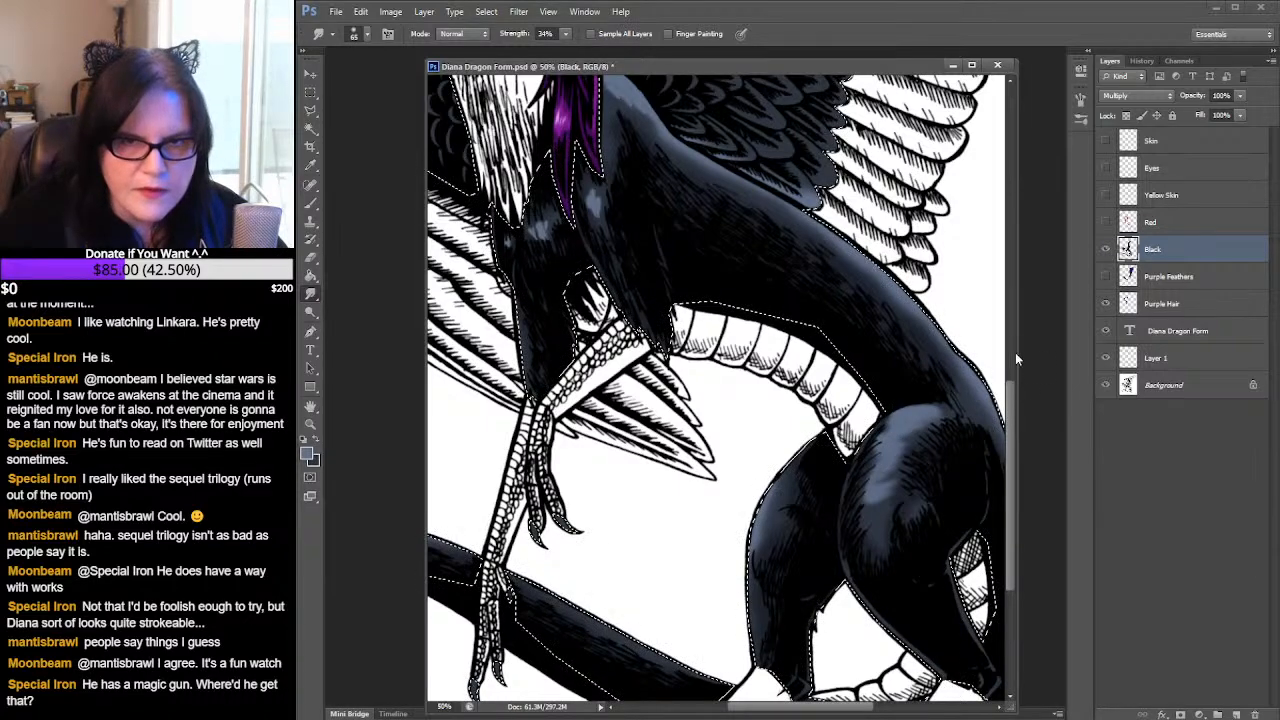
pyautogui.moveTo(949, 358); pyautogui.dragTo(765, 272)
# - Return to the Brush tool and paint blue-grey highlights along the outer curve of the tail
pyautogui.moveTo(783, 374); pyautogui.dragTo(875, 238)
pyautogui.moveTo(686, 292); pyautogui.dragTo(797, 326)
pyautogui.moveTo(797, 326); pyautogui.dragTo(789, 332)
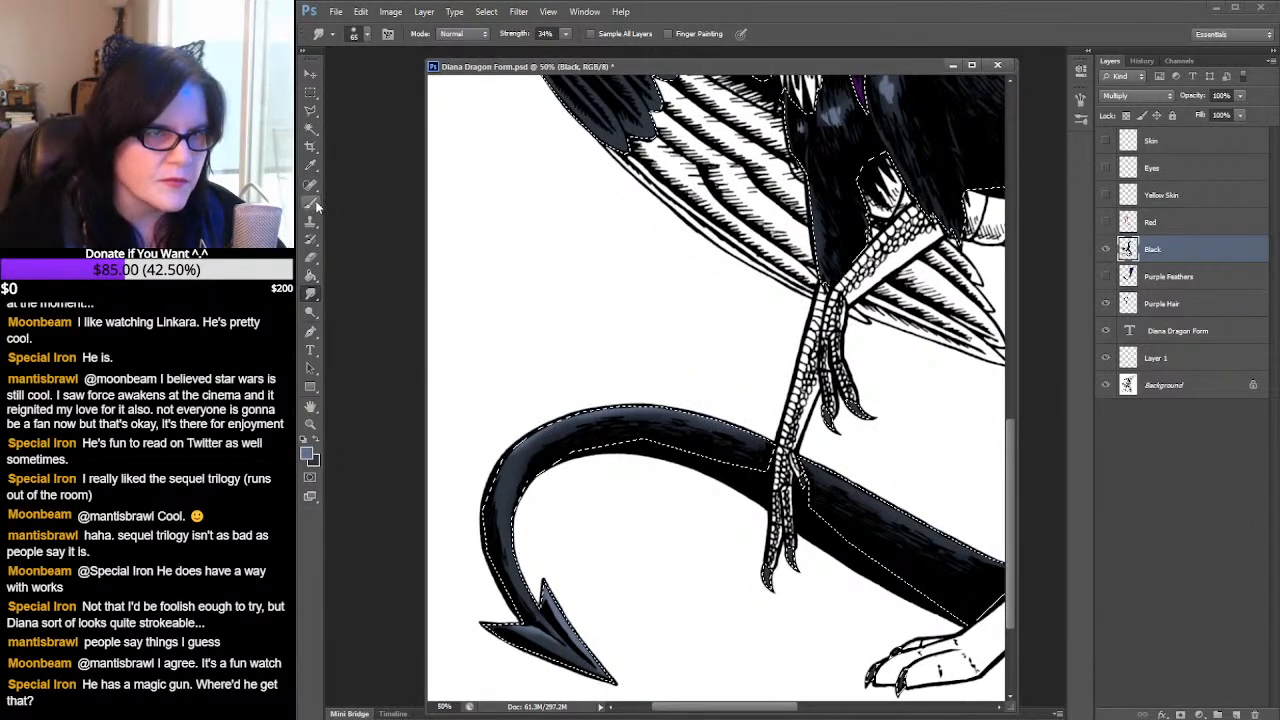
pyautogui.press('b')
pyautogui.moveTo(491, 482); pyautogui.dragTo(529, 439)
pyautogui.moveTo(606, 406); pyautogui.dragTo(731, 409)
pyautogui.moveTo(651, 400); pyautogui.dragTo(738, 410)
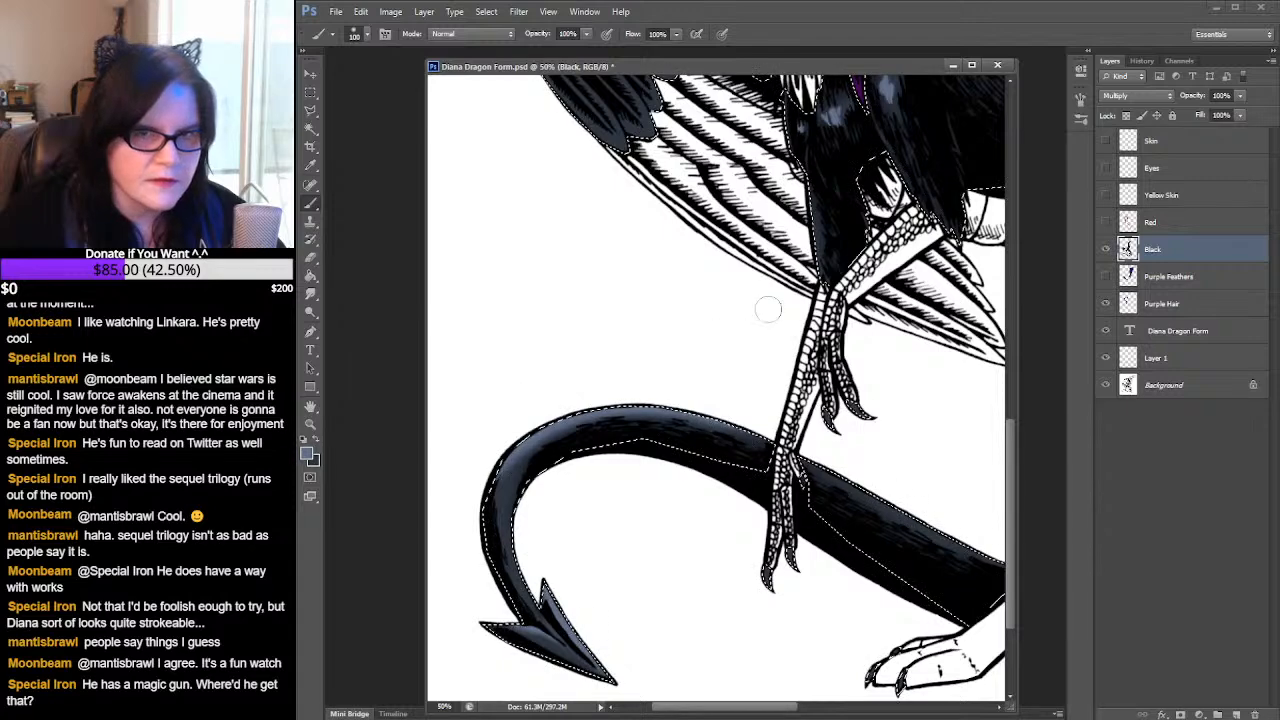
# - Smudge the blue-grey highlights on the dragon's upper foreleg and shoulder into the surrounding black
pyautogui.moveTo(779, 297); pyautogui.dragTo(577, 537)
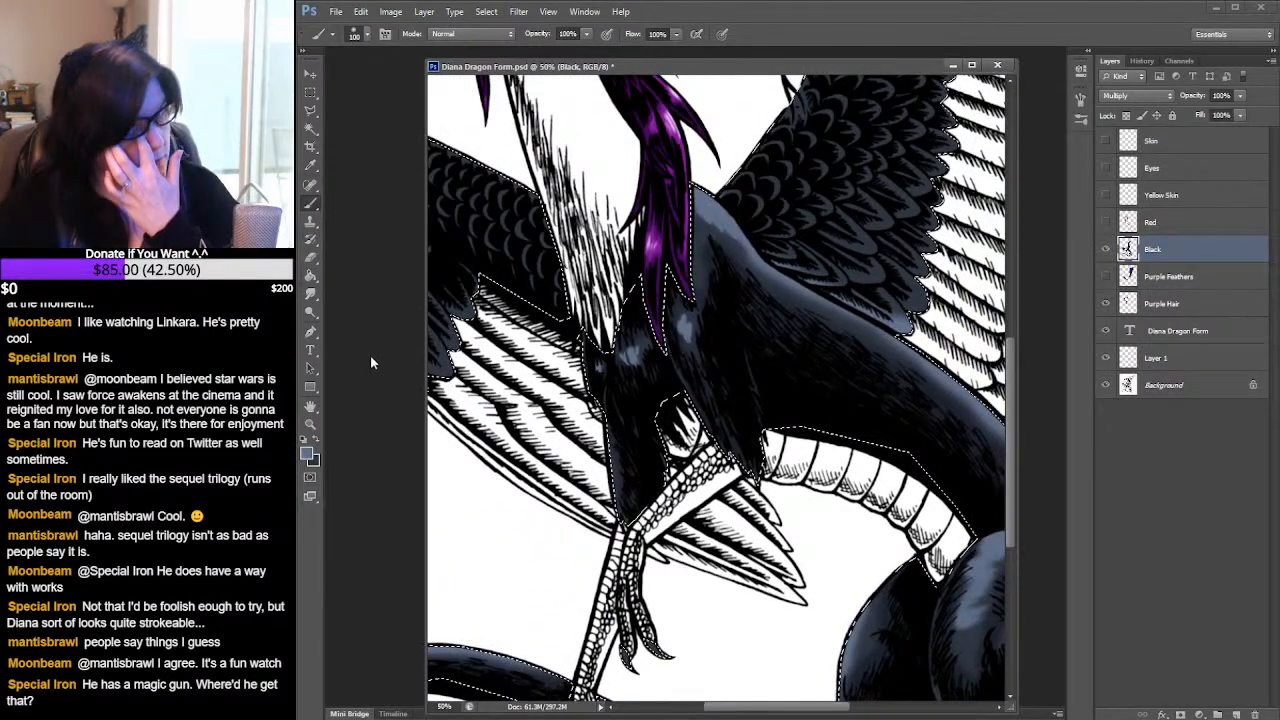
pyautogui.click(311, 292)
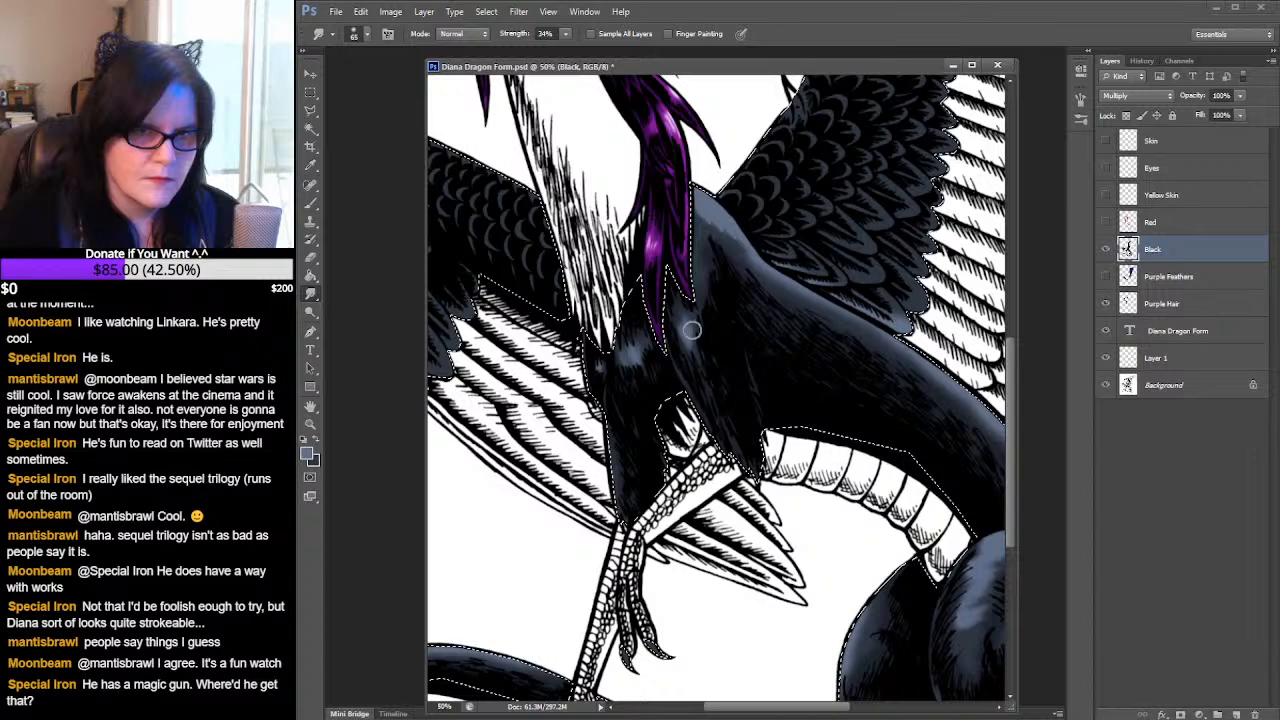
pyautogui.moveTo(688, 316)
pyautogui.mouseDown()
pyautogui.moveTo(674, 306)
pyautogui.moveTo(703, 329)
pyautogui.moveTo(694, 306)
pyautogui.mouseUp()
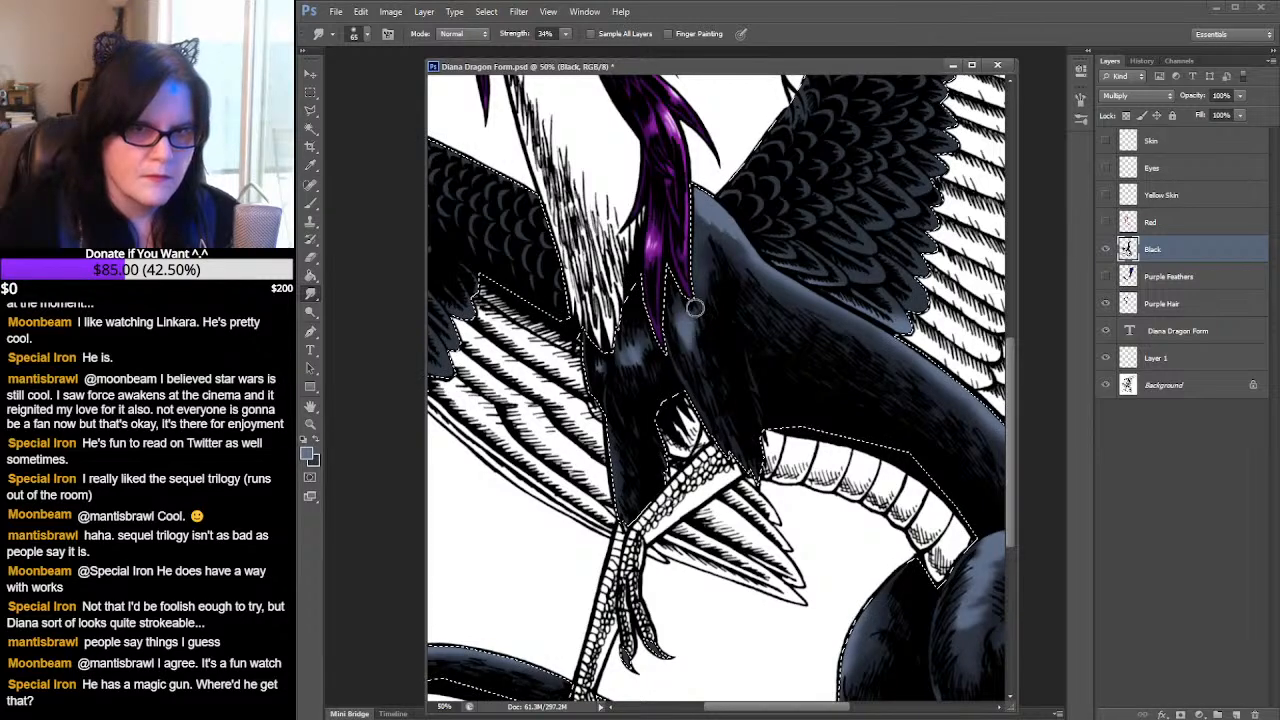
pyautogui.moveTo(714, 224)
pyautogui.mouseDown()
pyautogui.moveTo(727, 253)
pyautogui.moveTo(720, 226)
pyautogui.moveTo(745, 260)
pyautogui.moveTo(707, 224)
pyautogui.mouseUp()
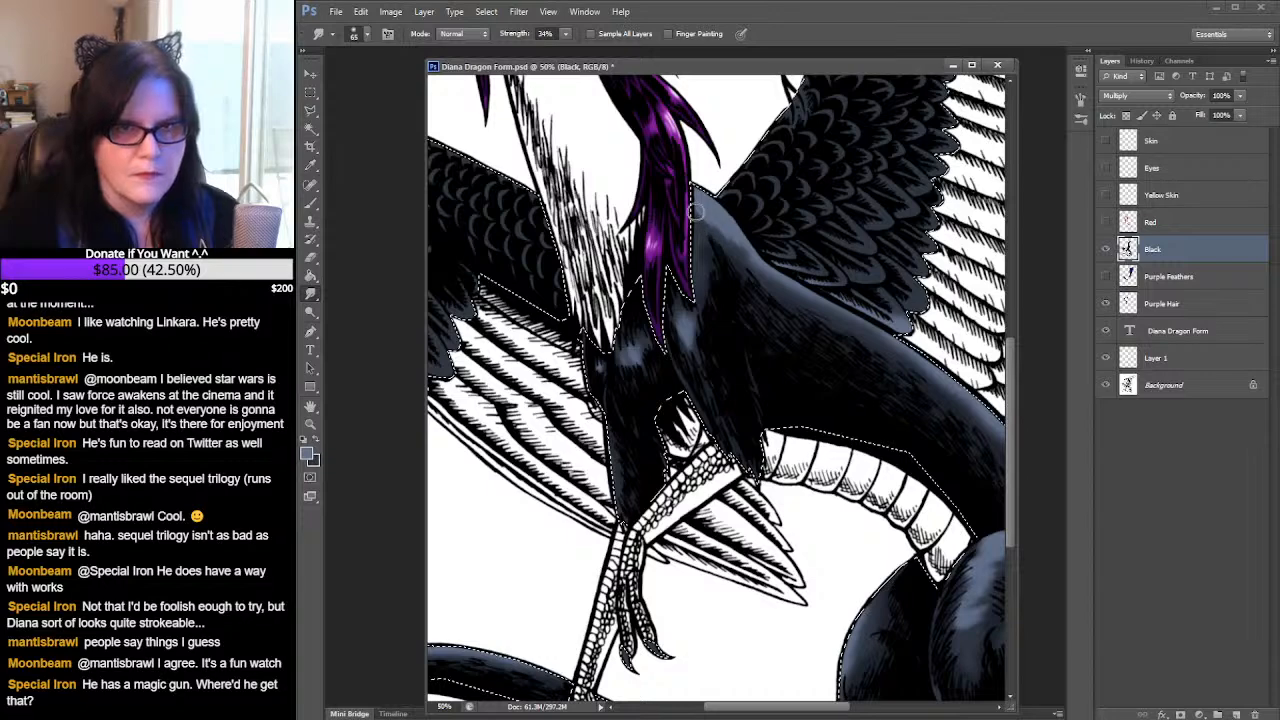
# - Check the whole illustration, and smudge the highlight on the front hind thigh to soften it
pyautogui.press('z')
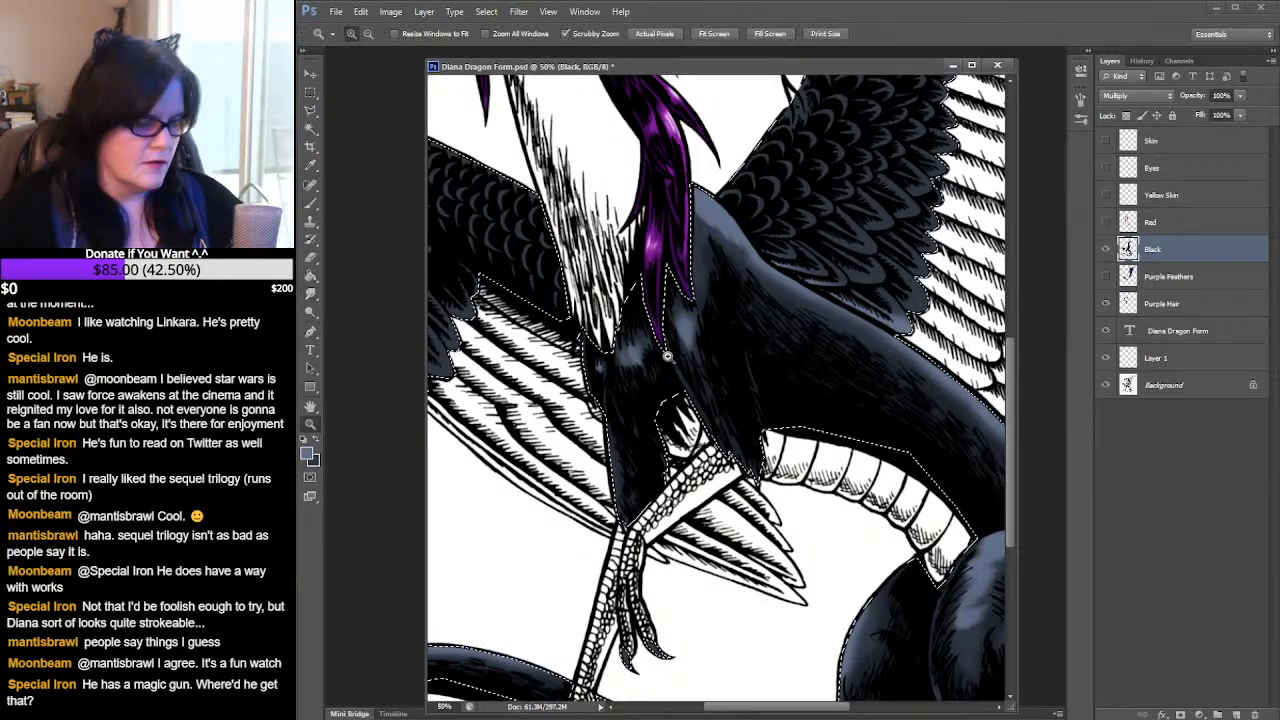
pyautogui.keyDown('alt'); pyautogui.click(751, 360); pyautogui.keyUp('alt')
pyautogui.keyDown('alt'); pyautogui.click(768, 358); pyautogui.keyUp('alt')
pyautogui.keyDown('alt'); pyautogui.click(796, 354); pyautogui.keyUp('alt')
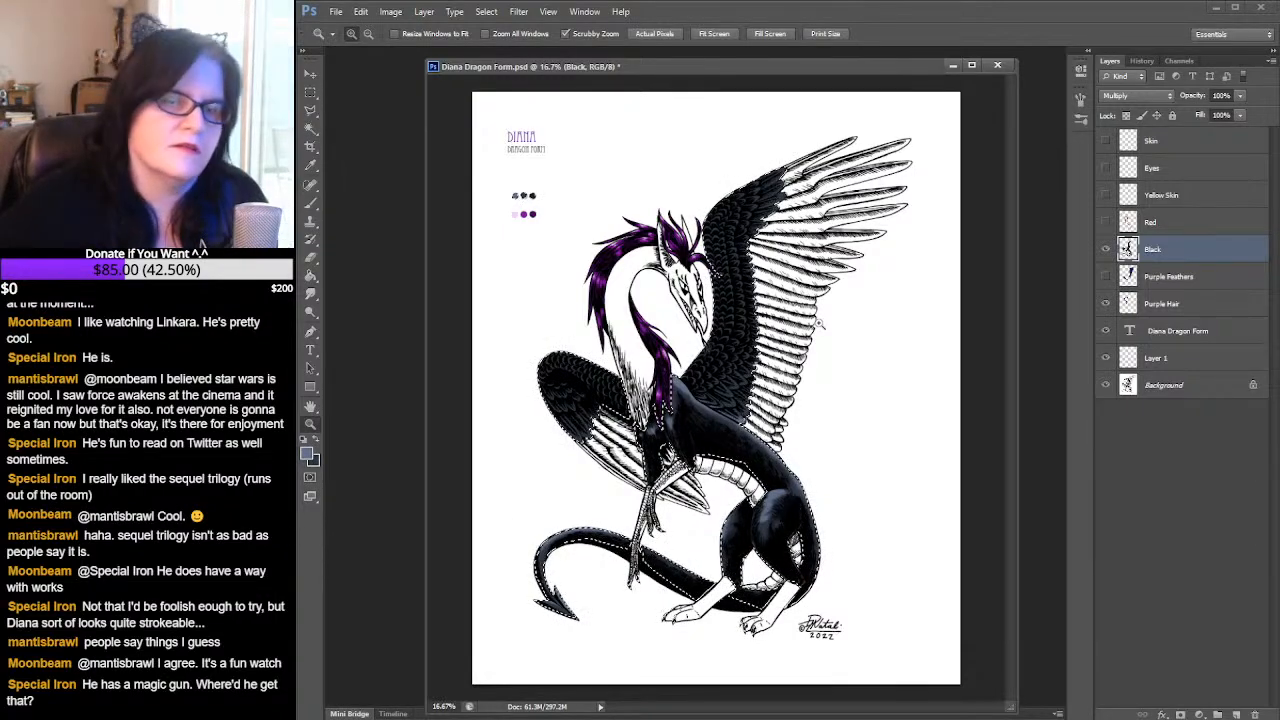
pyautogui.moveTo(777, 507)
pyautogui.mouseDown()
pyautogui.moveTo(836, 497)
pyautogui.moveTo(863, 440)
pyautogui.mouseUp()
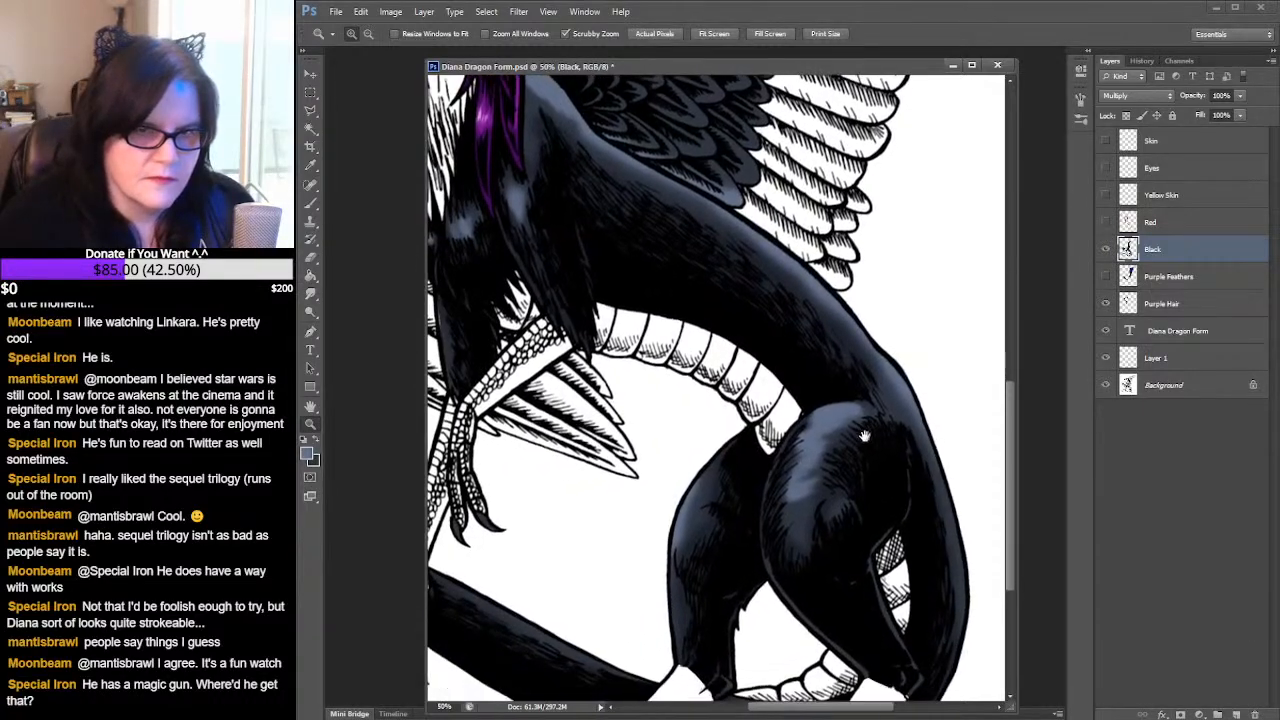
pyautogui.press('r')
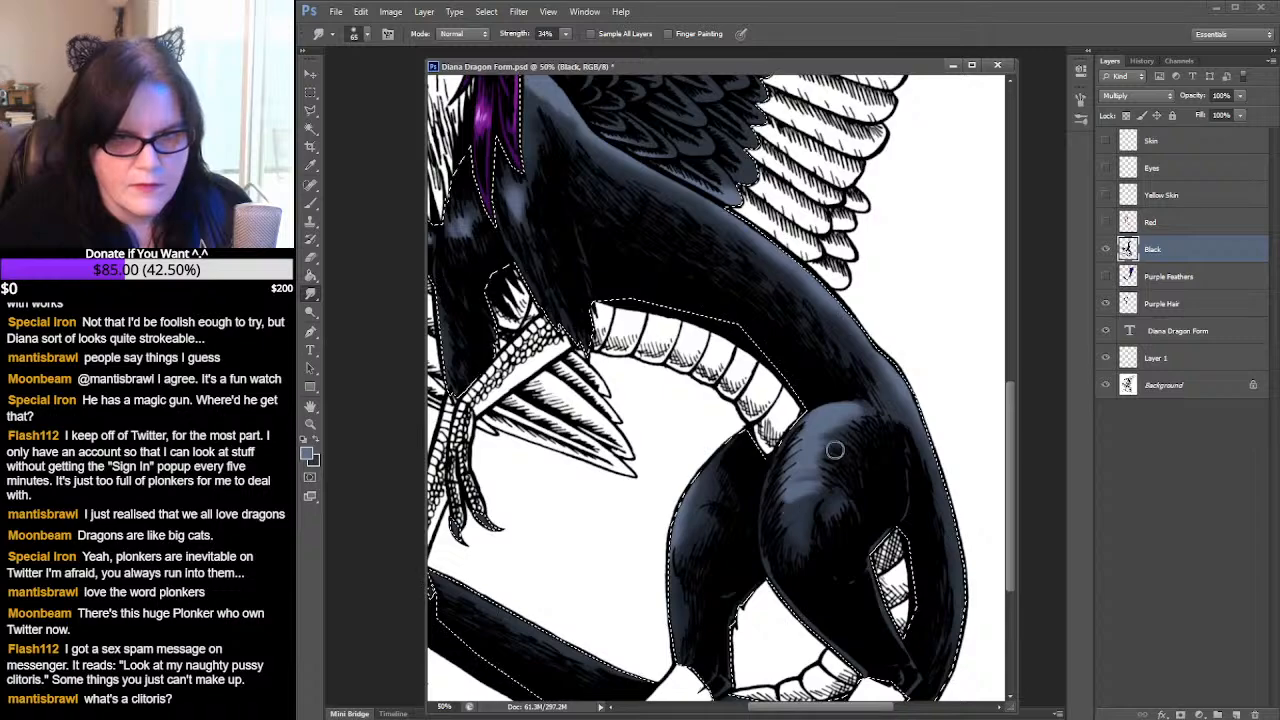
pyautogui.moveTo(794, 507); pyautogui.dragTo(846, 659)
# - Swap near-black to the foreground and brush it along the upper edge of the back beneath the wing feathers
pyautogui.moveTo(839, 386); pyautogui.dragTo(865, 408)
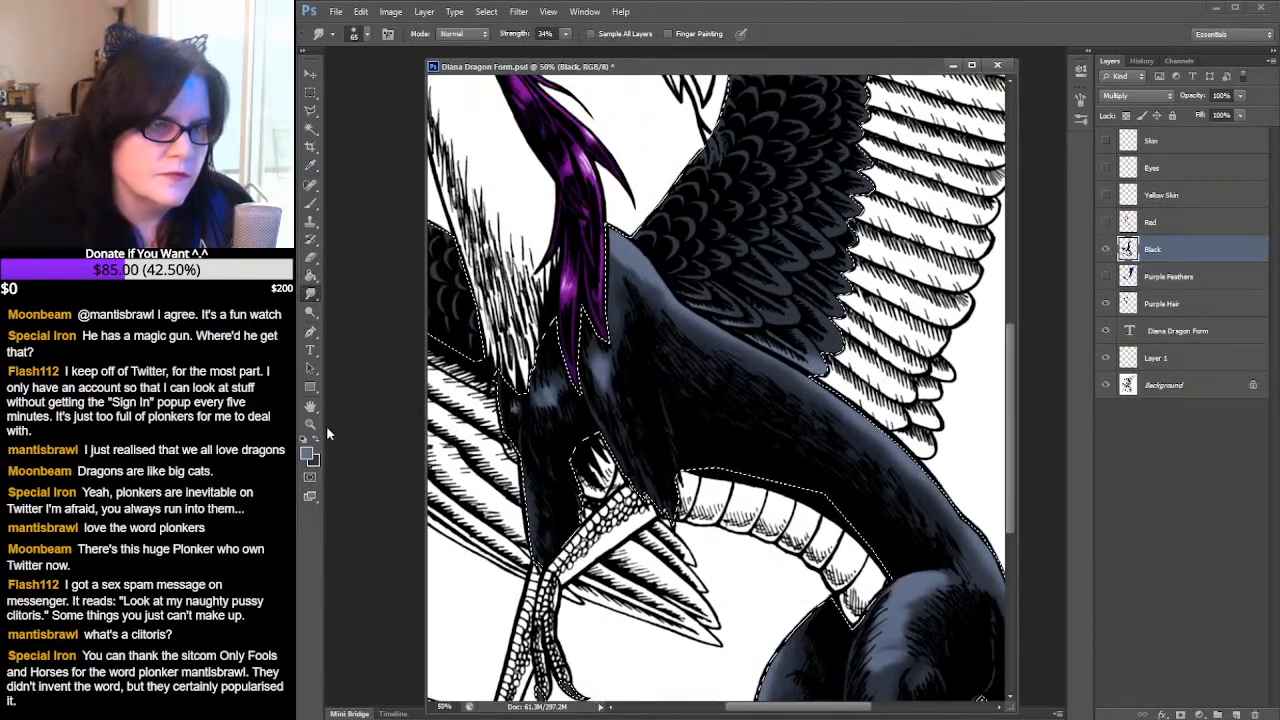
pyautogui.click(312, 203)
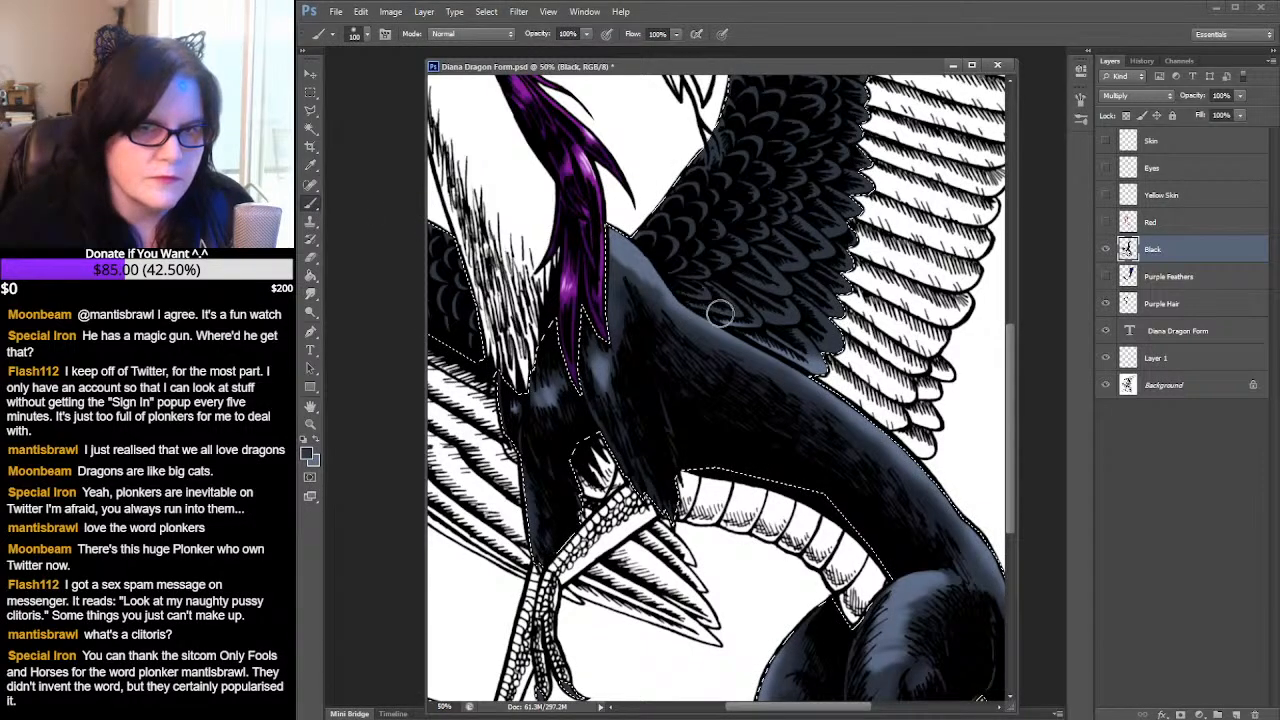
pyautogui.moveTo(741, 331); pyautogui.dragTo(787, 352)
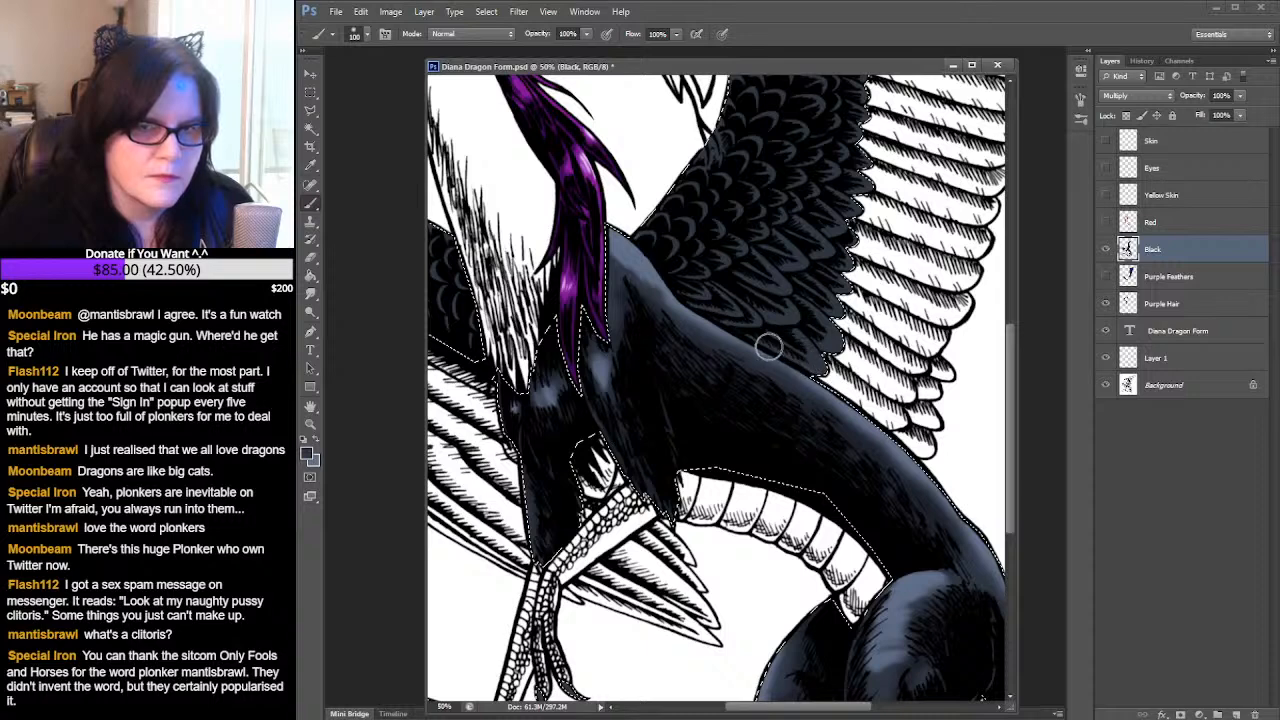
pyautogui.moveTo(820, 370); pyautogui.dragTo(720, 323)
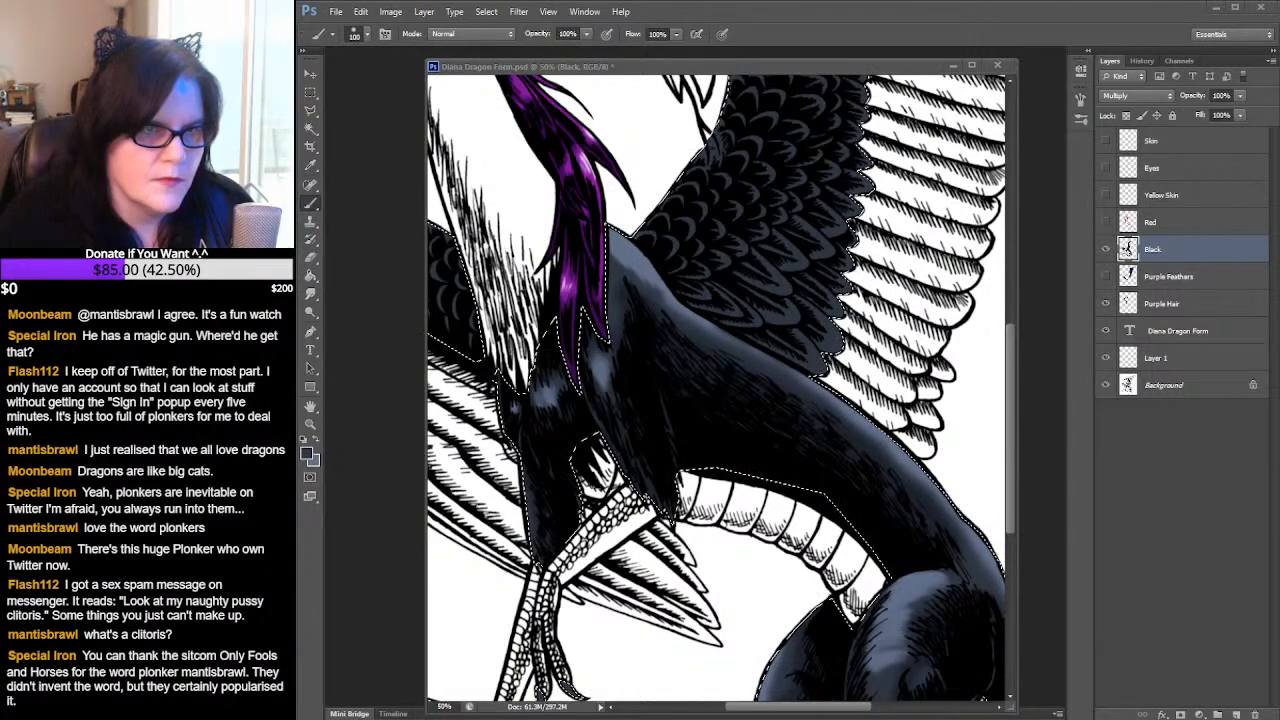
pyautogui.click(597, 68)
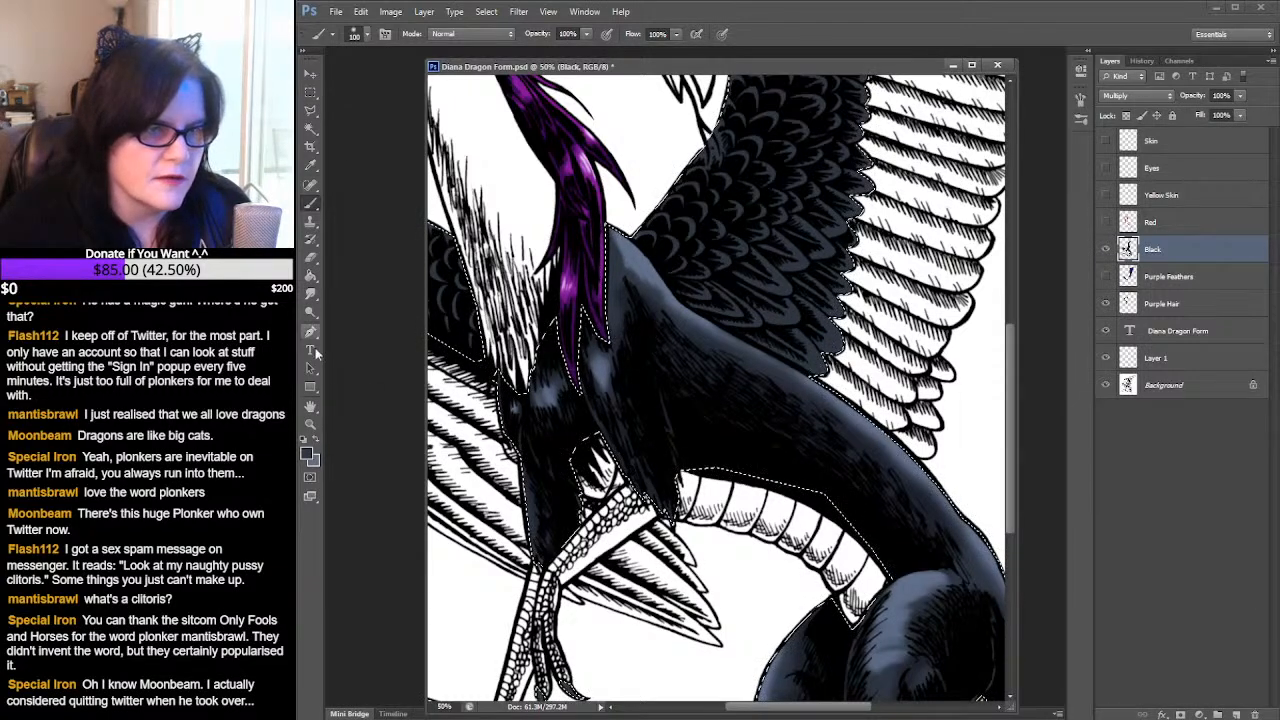
# - Review the shading on the full figure and clear the selection around the black body areas
pyautogui.click(313, 293)
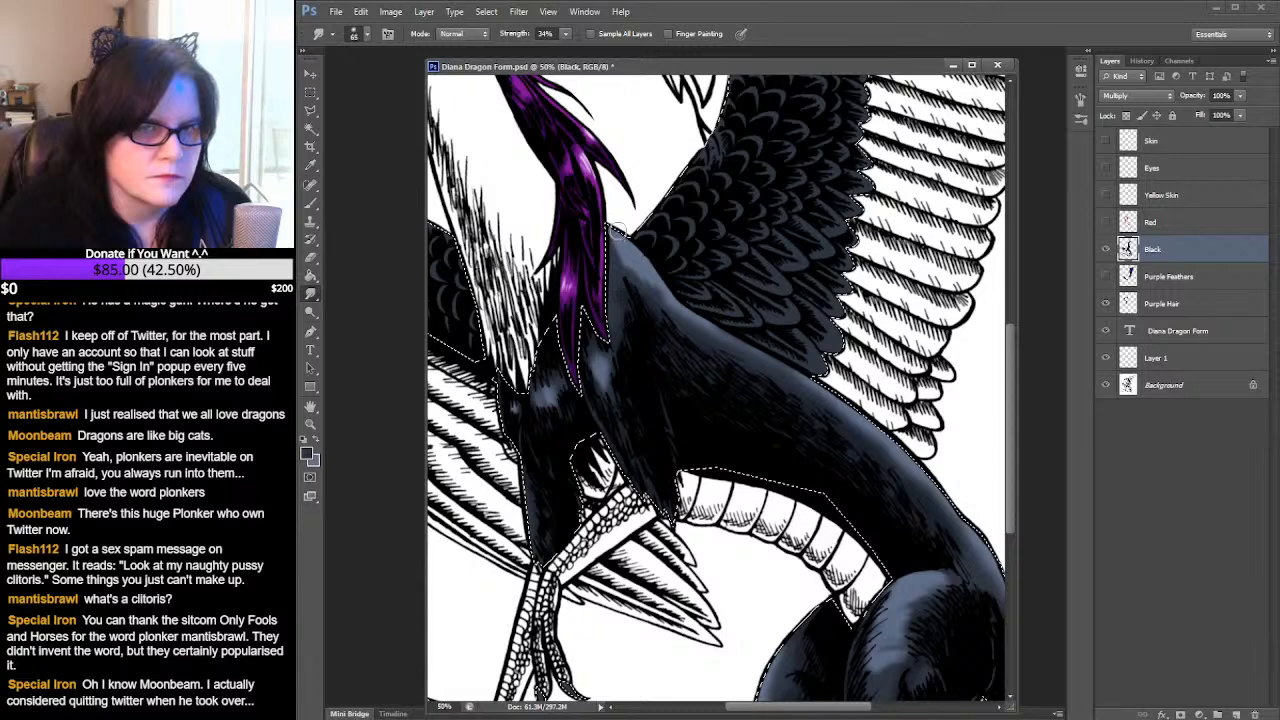
pyautogui.press('z')
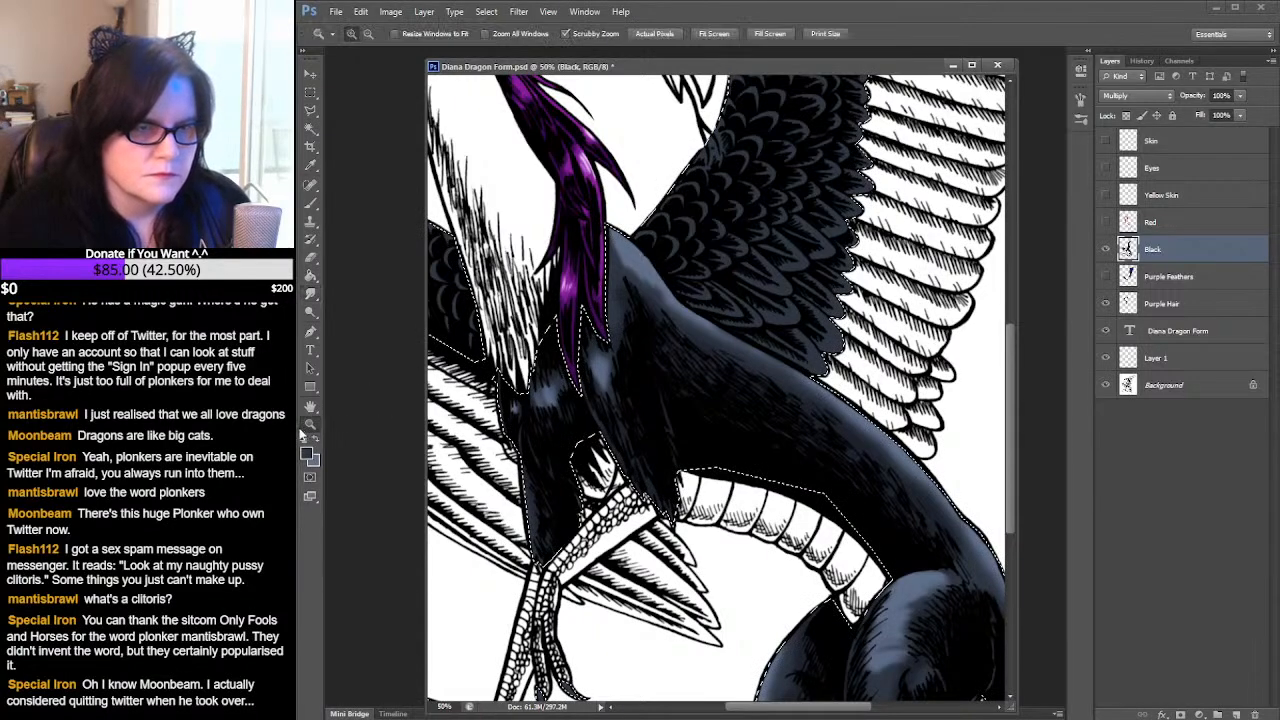
pyautogui.click(717, 334)
pyautogui.click(717, 334)
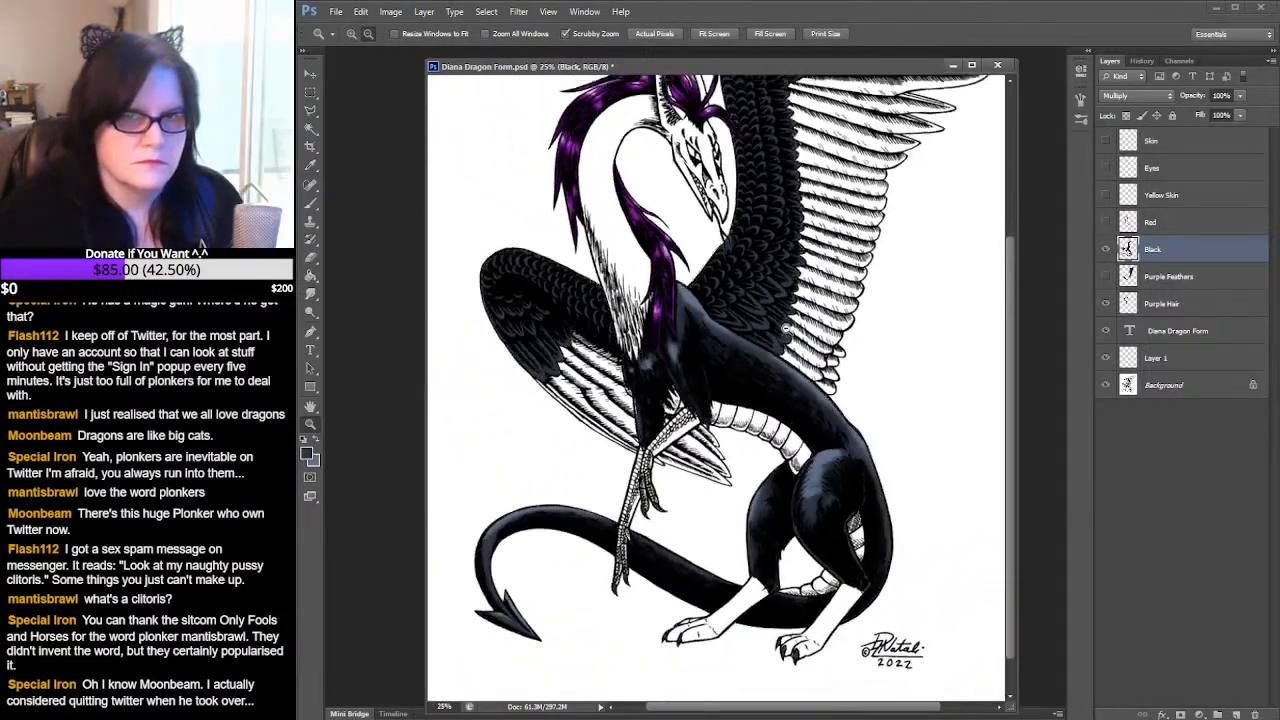
pyautogui.click(717, 334)
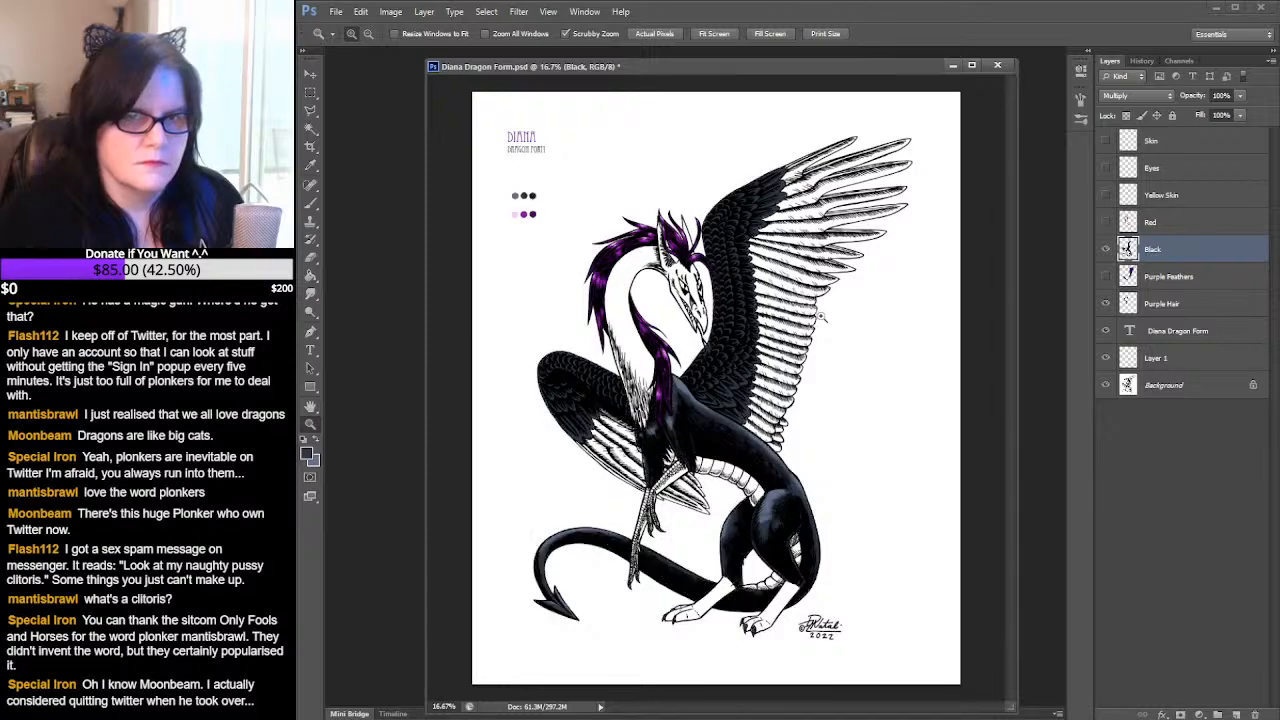
pyautogui.click(826, 318)
pyautogui.moveTo(829, 318); pyautogui.dragTo(871, 297)
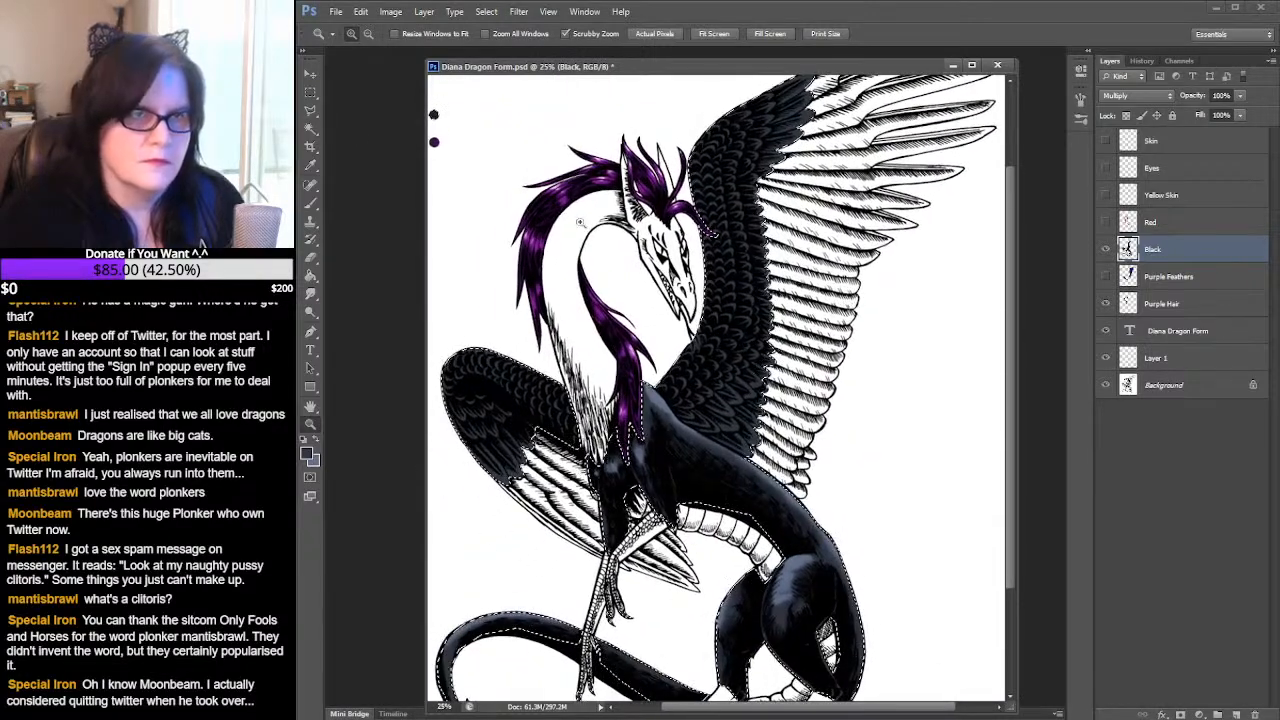
pyautogui.click(310, 93)
pyautogui.click(503, 126)
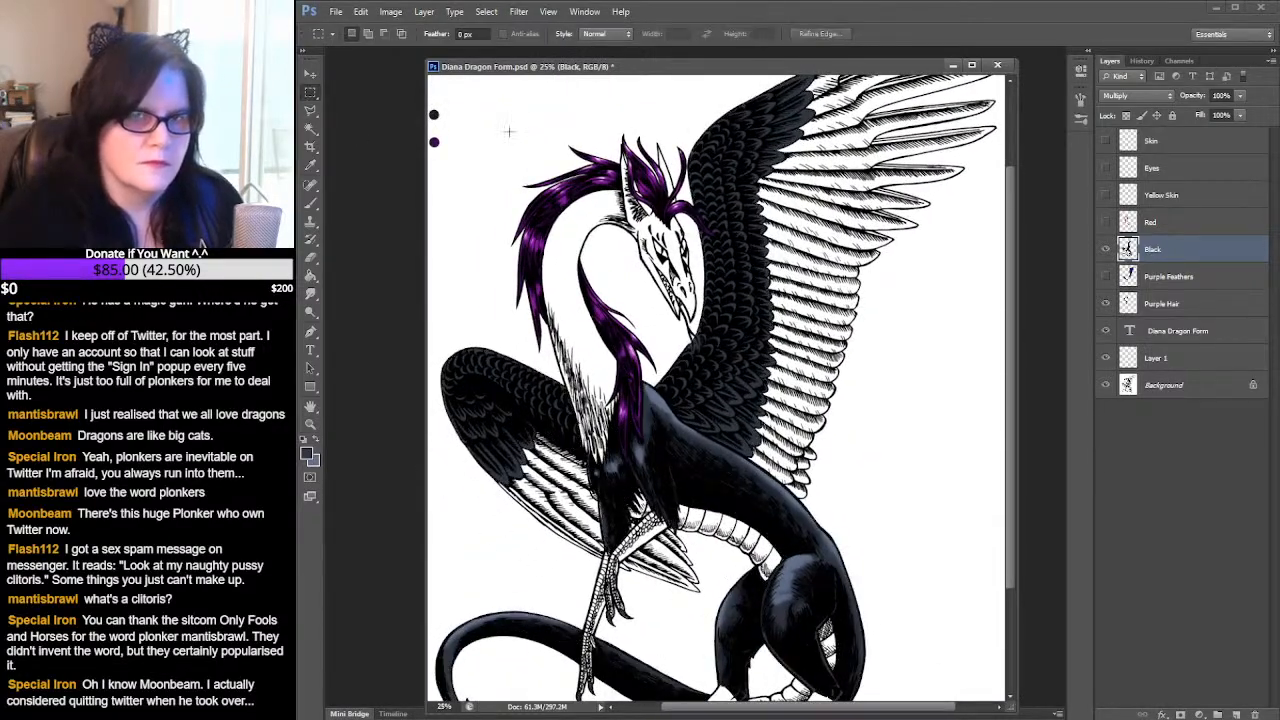
# - Save the illustration, and smudge the blue-grey highlight on the front hind thigh to blend it into the black
pyautogui.hotkey('ctrl', 's')
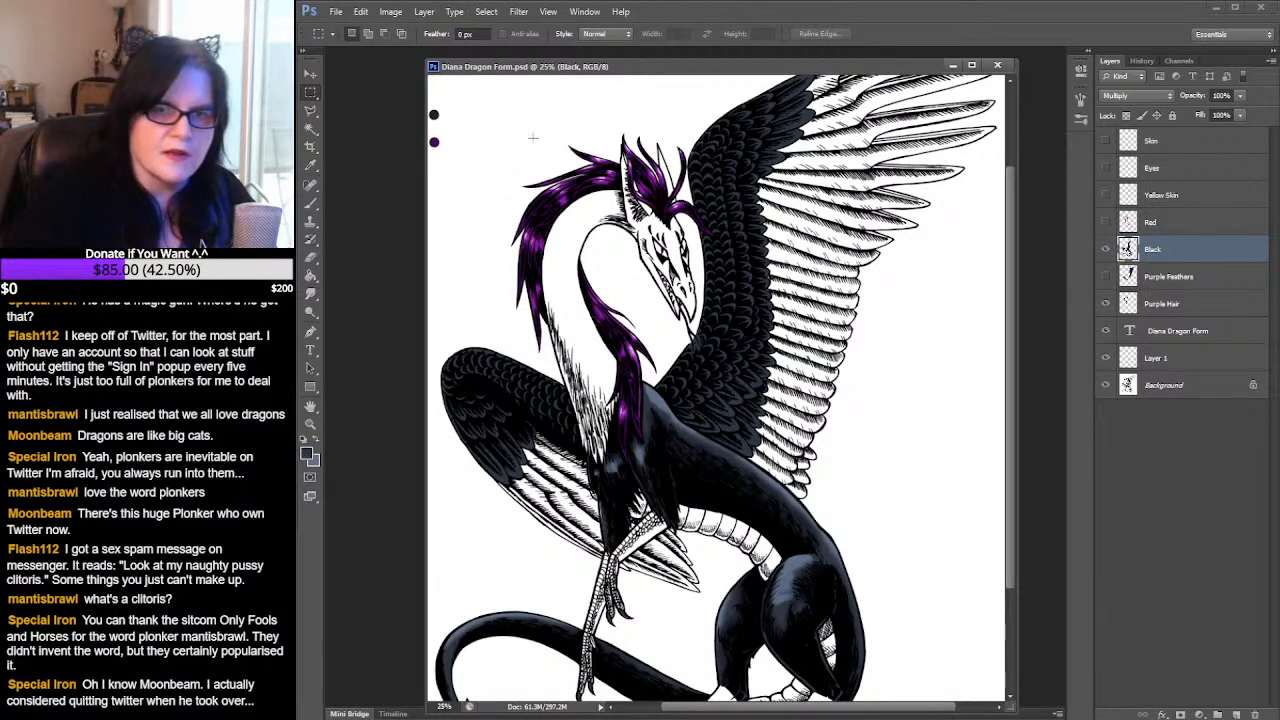
pyautogui.moveTo(1009, 357); pyautogui.dragTo(1005, 424)
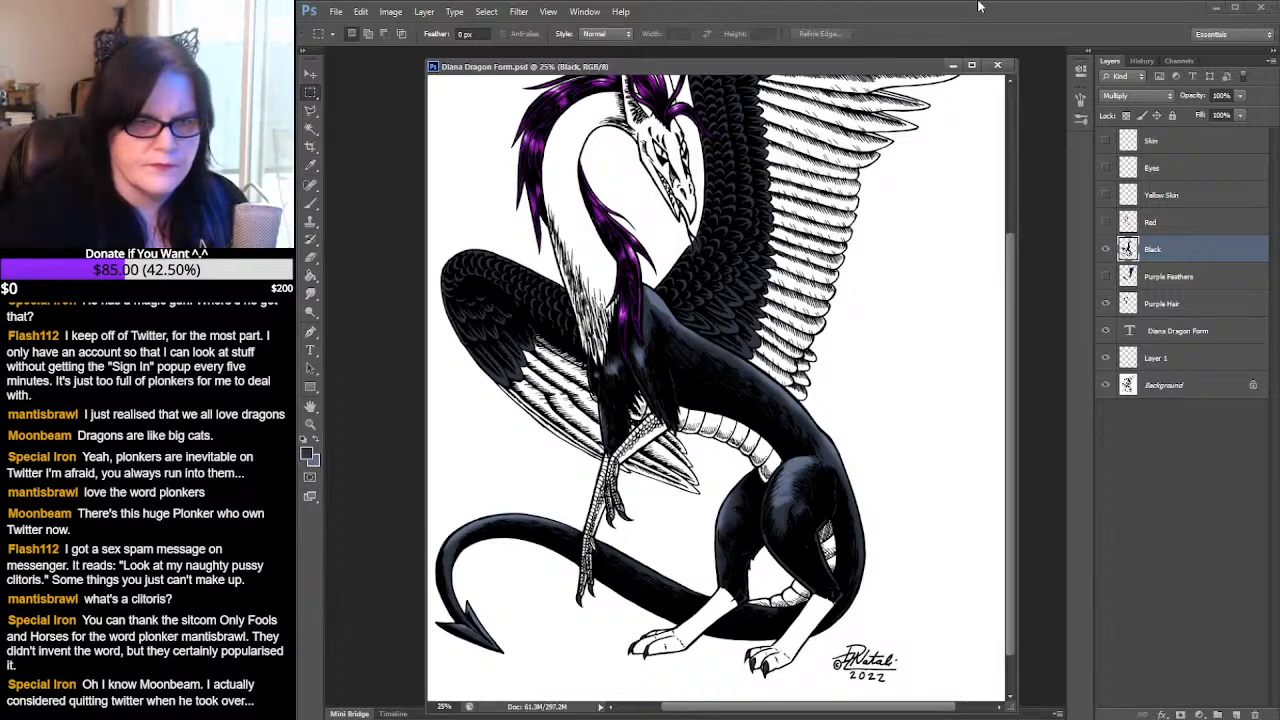
pyautogui.click(310, 425)
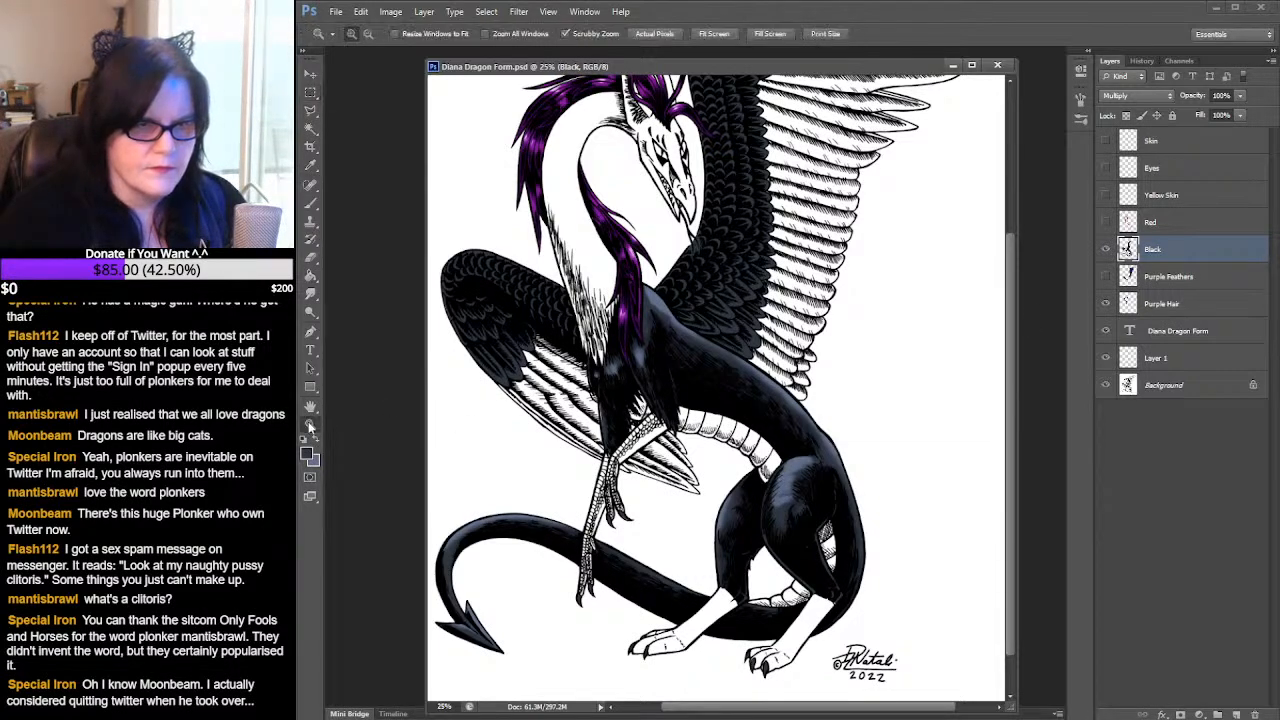
pyautogui.click(794, 508)
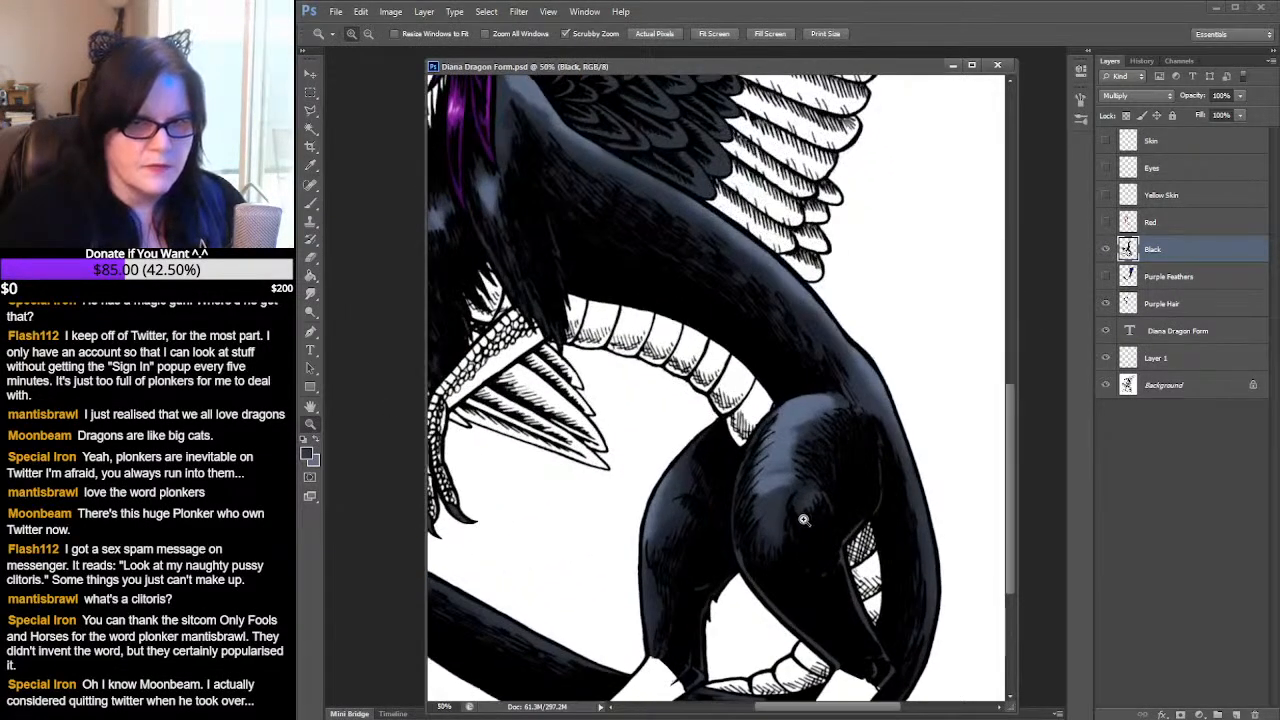
pyautogui.click(311, 293)
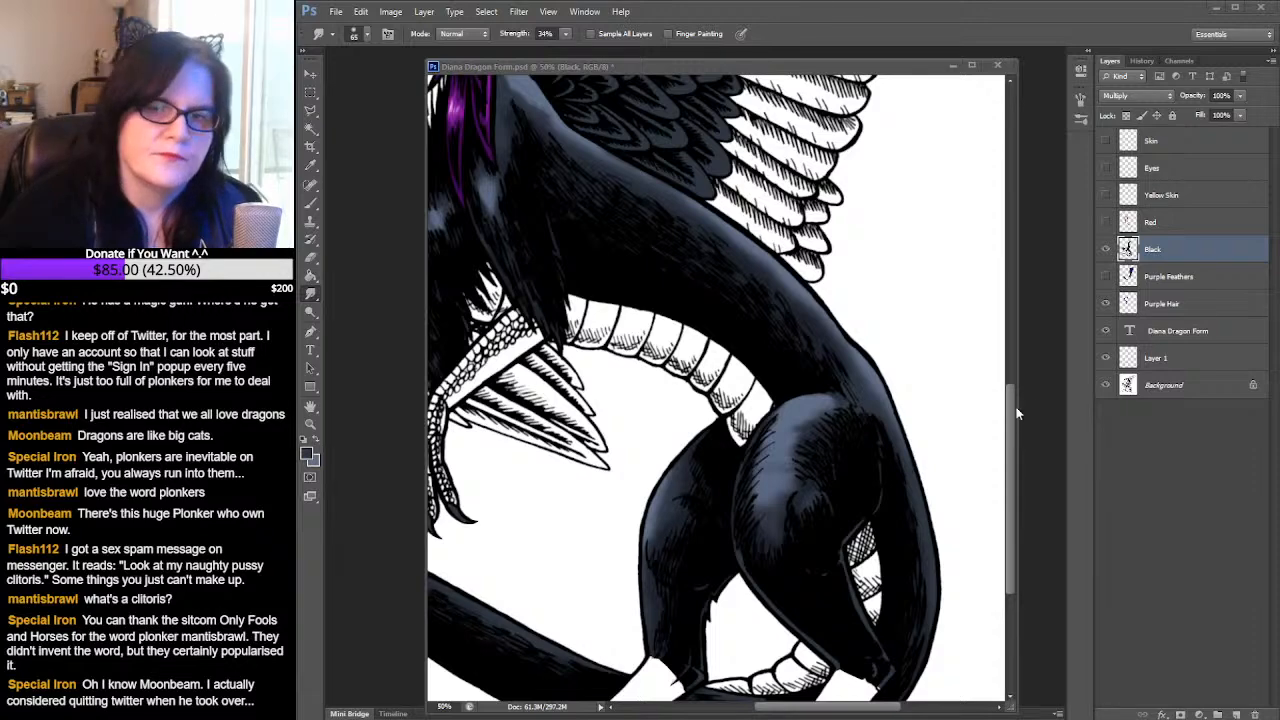
# - Examine the shading across the forelegs, body, hind legs, head and wings
pyautogui.moveTo(1008, 437); pyautogui.dragTo(1017, 373)
pyautogui.moveTo(843, 712); pyautogui.dragTo(779, 714)
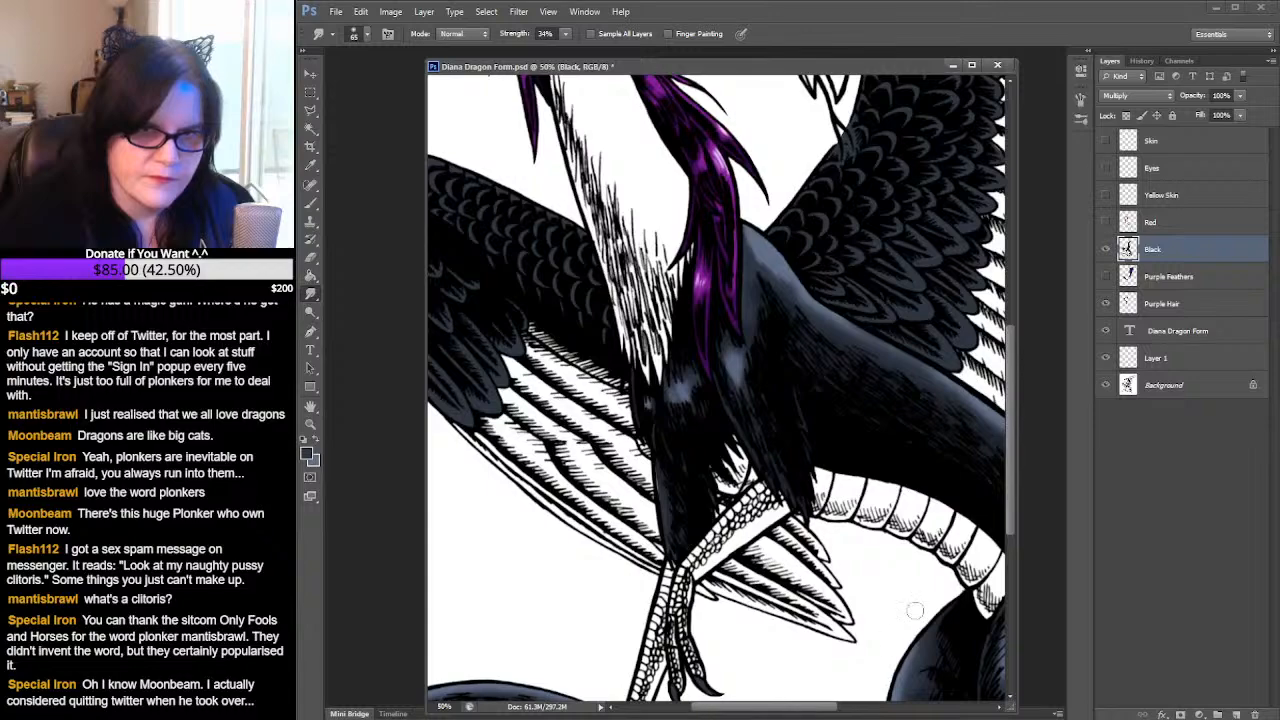
pyautogui.click(310, 426)
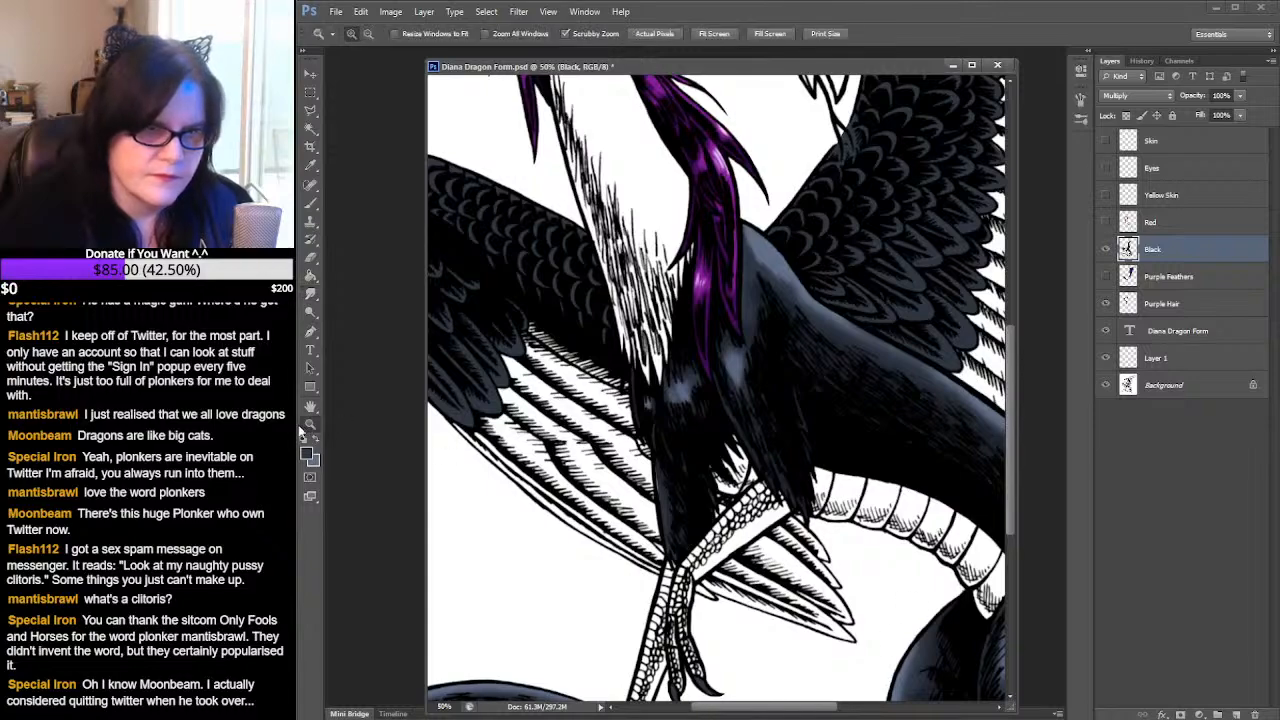
pyautogui.keyDown('alt'); pyautogui.click(768, 386); pyautogui.keyUp('alt')
pyautogui.moveTo(1018, 392); pyautogui.dragTo(1016, 448)
pyautogui.moveTo(838, 707); pyautogui.dragTo(873, 712)
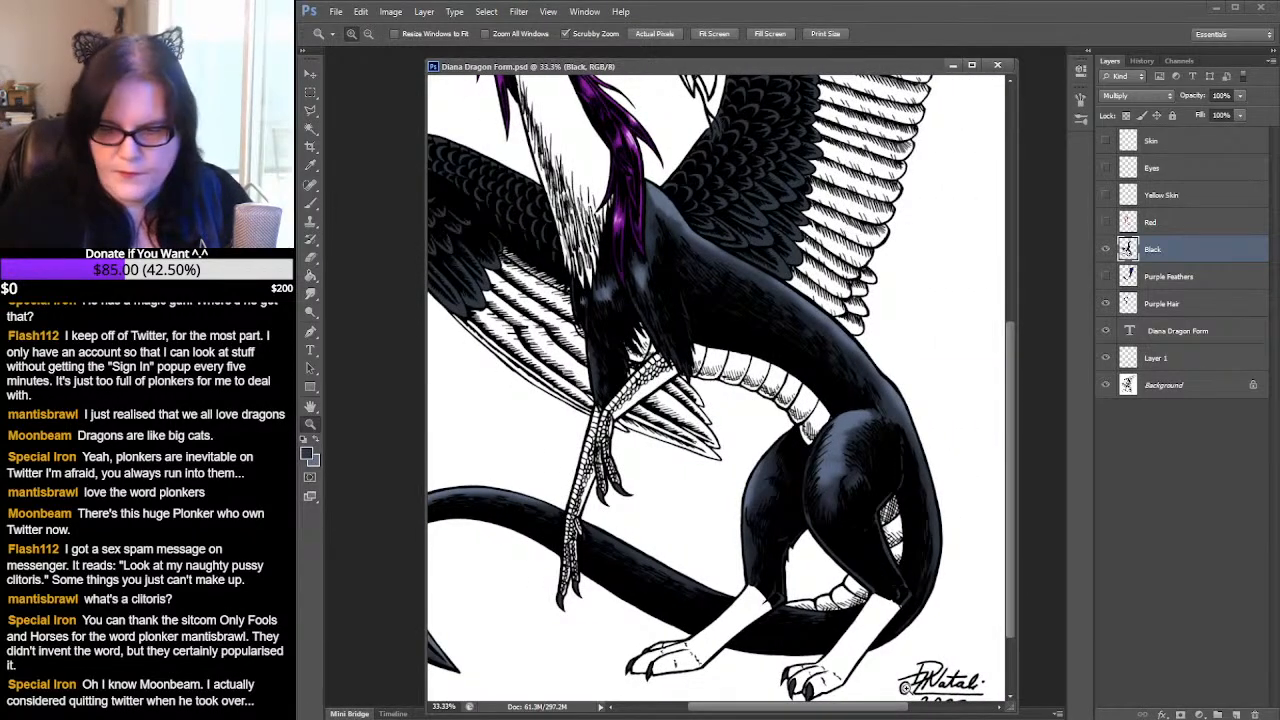
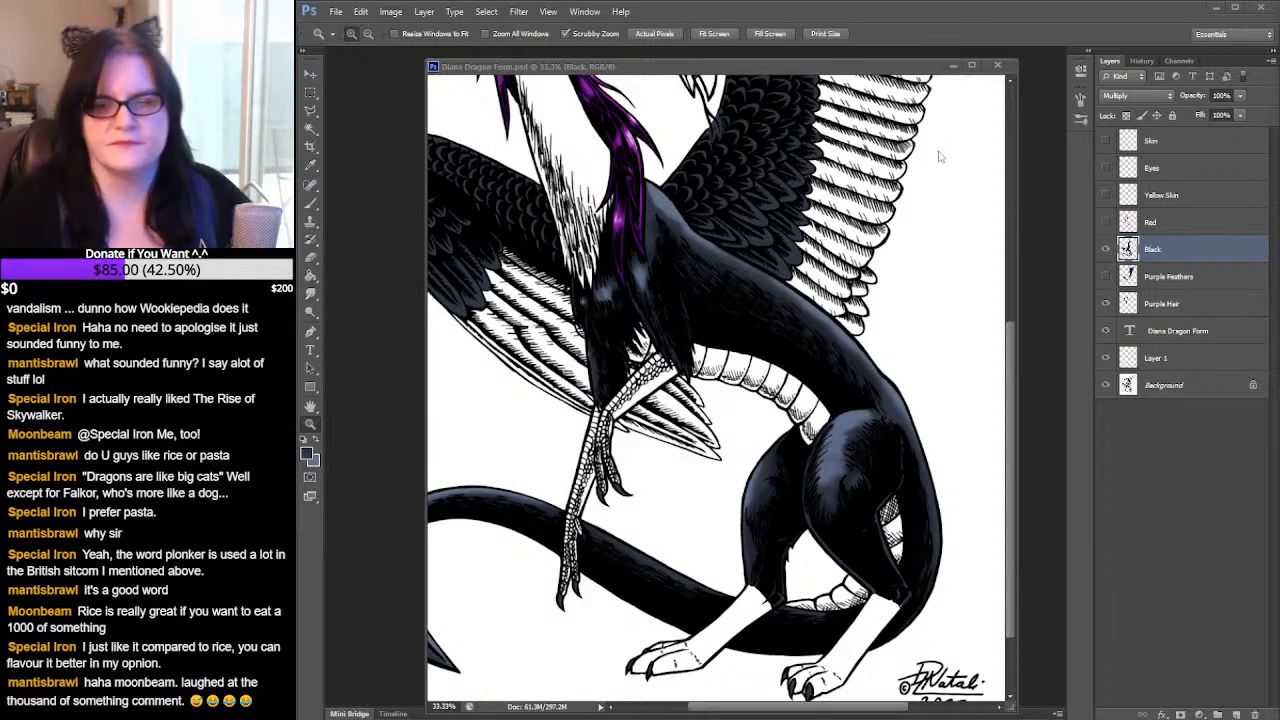
pyautogui.click(1010, 356)
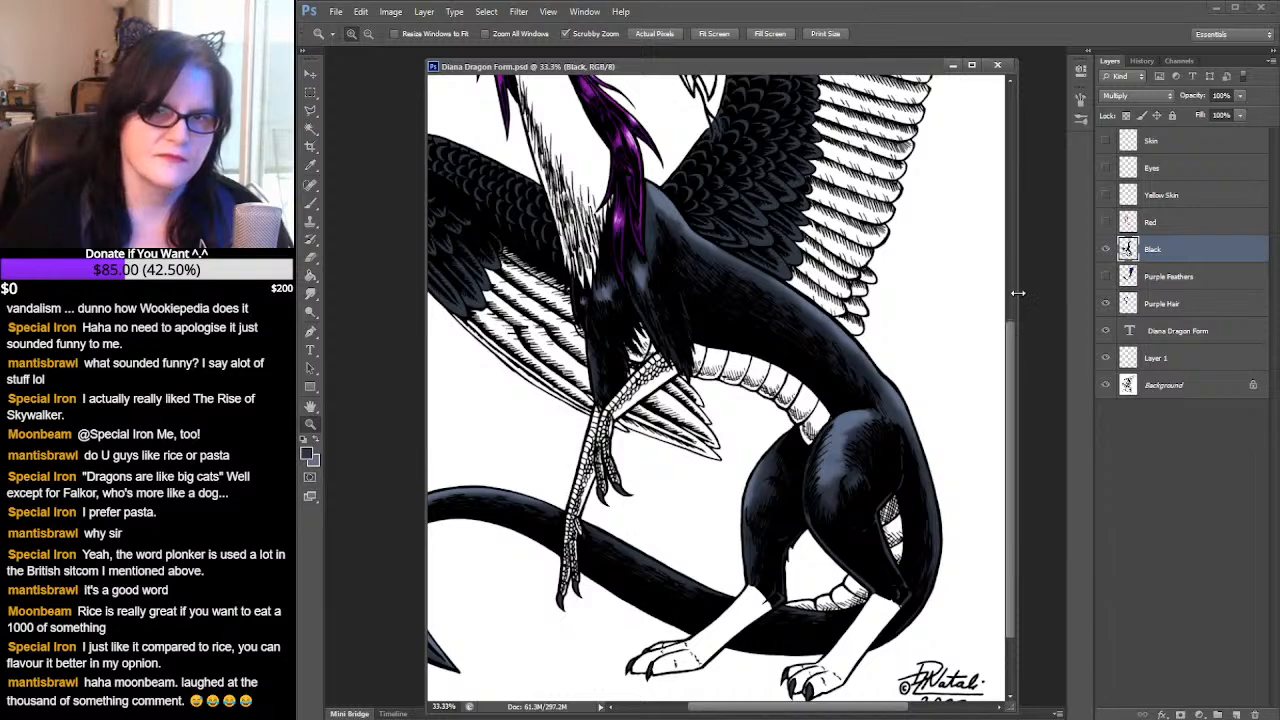
pyautogui.moveTo(1012, 354); pyautogui.dragTo(1013, 224)
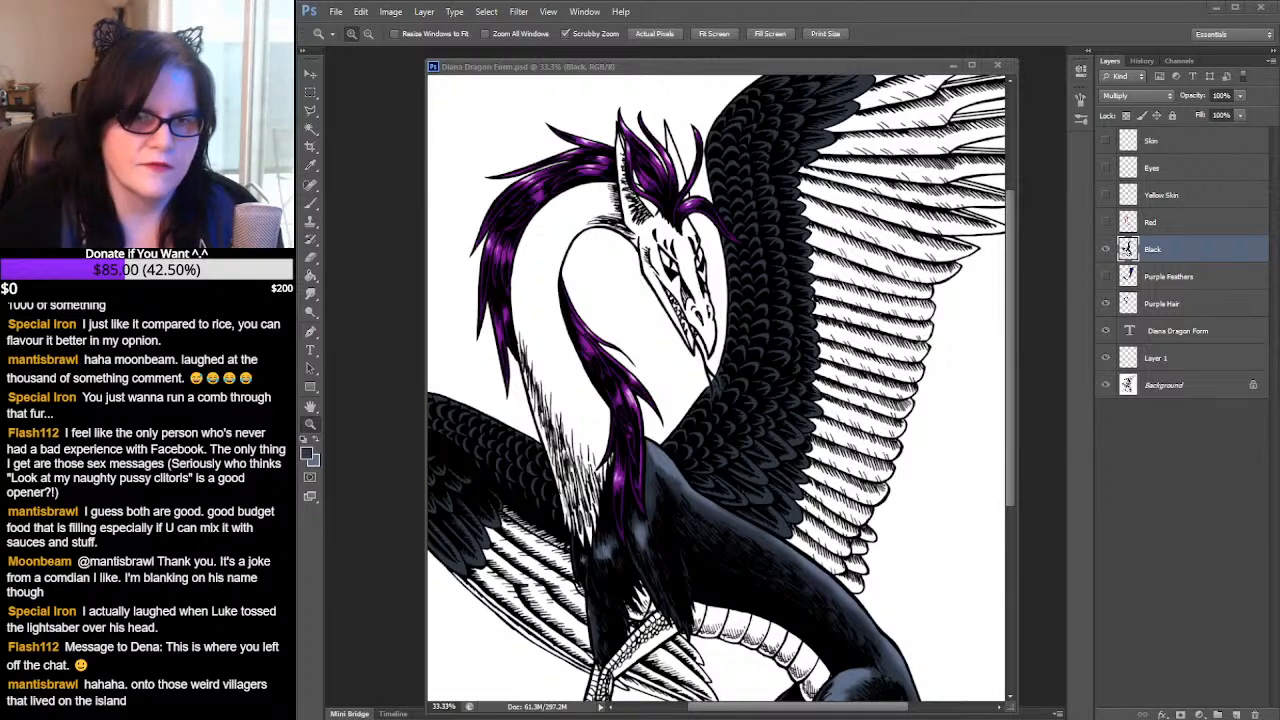
pyautogui.click(1014, 496)
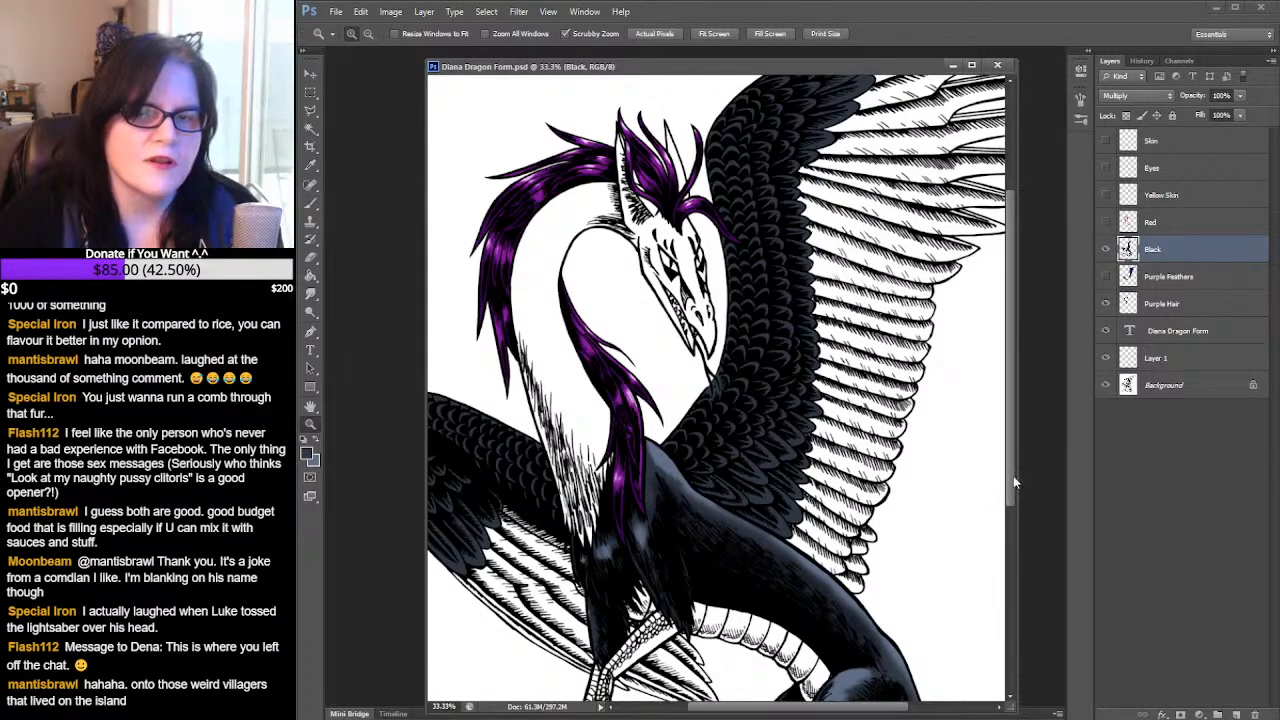
pyautogui.scroll(3, 1013, 475)
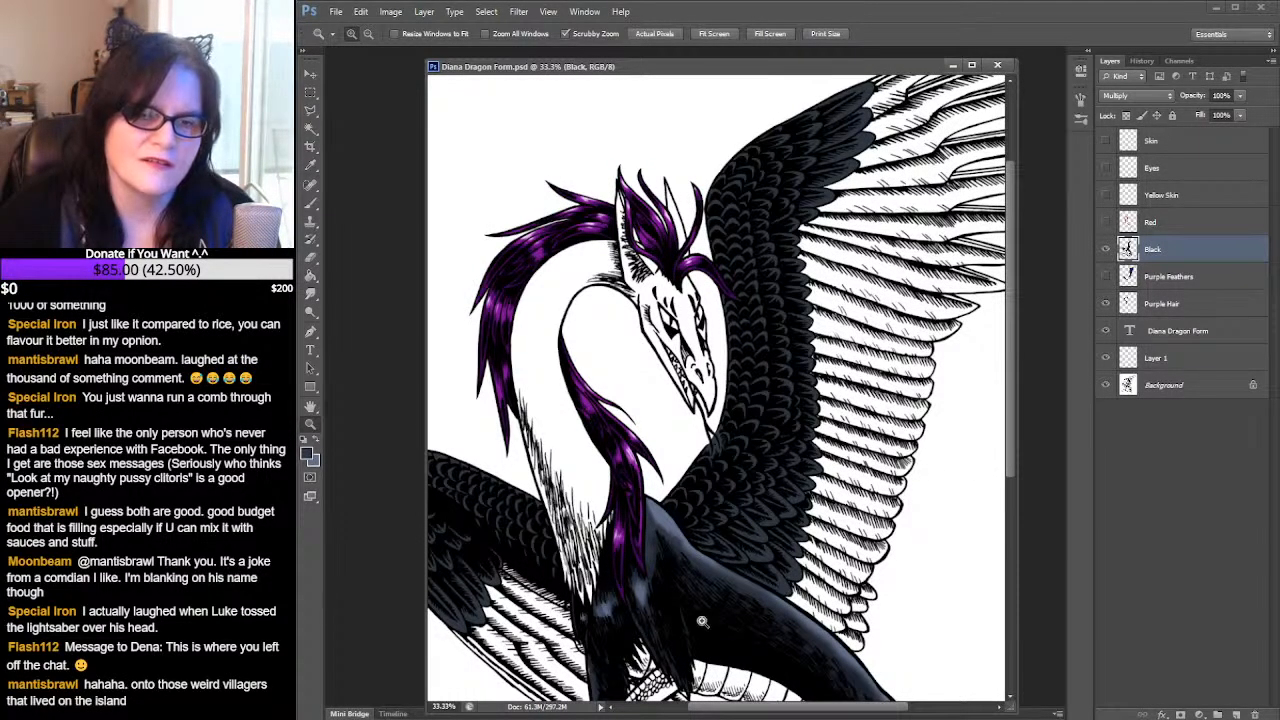
pyautogui.moveTo(722, 713)
pyautogui.mouseDown()
pyautogui.moveTo(670, 713)
pyautogui.moveTo(709, 712)
pyautogui.mouseUp()
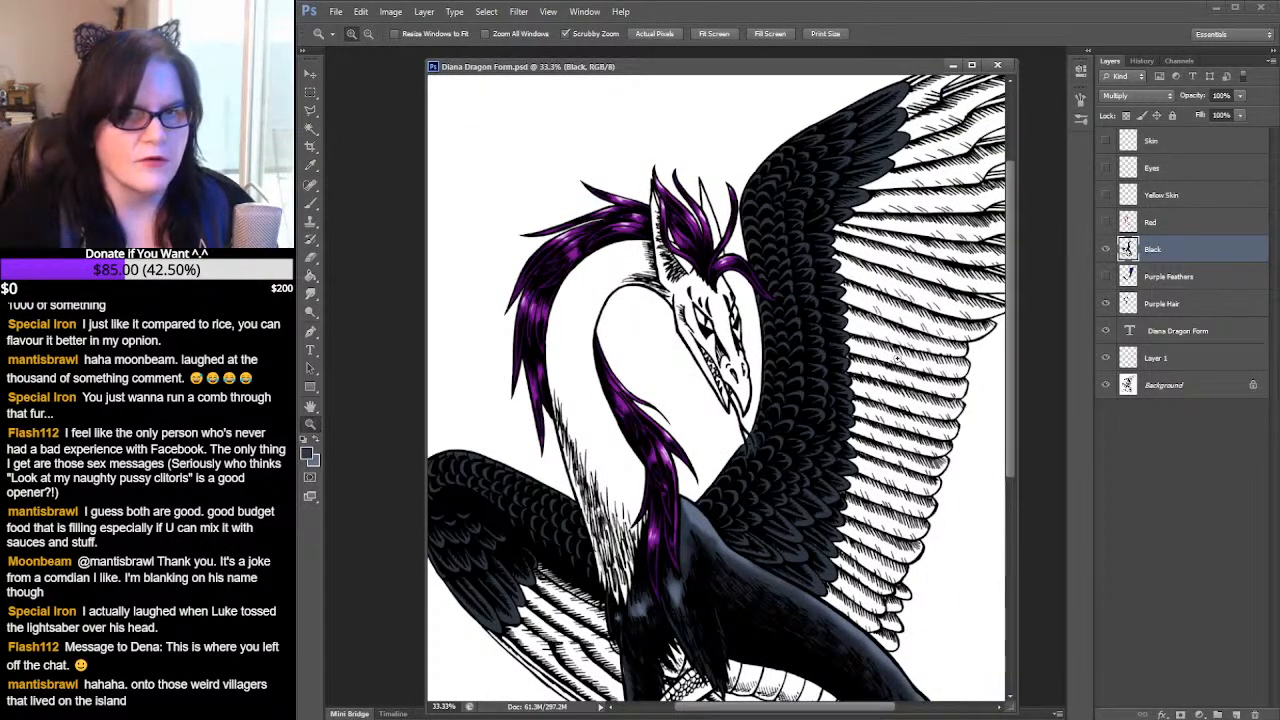
# - Load the Black layer's painted areas as a selection and sample the darkest near-black swatch as the foreground colour
pyautogui.click(837, 352)
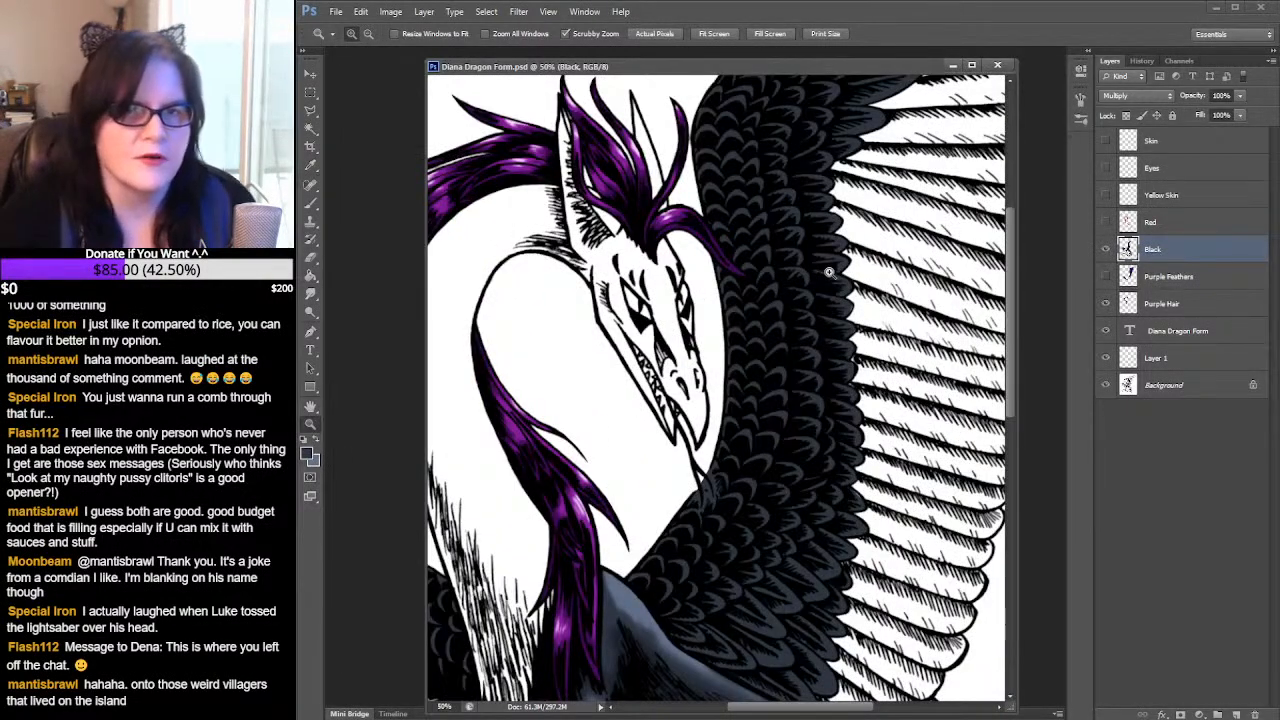
pyautogui.moveTo(1010, 330); pyautogui.dragTo(1034, 275)
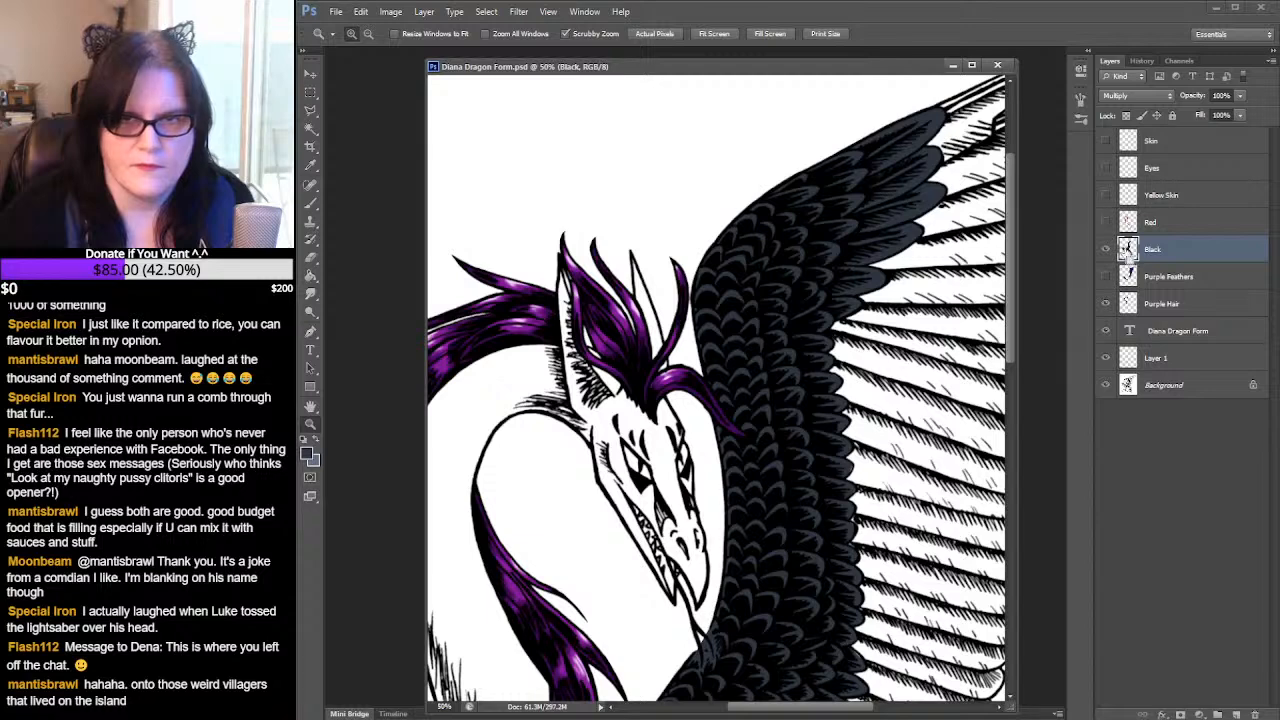
pyautogui.keyDown('ctrl'); pyautogui.click(1127, 249); pyautogui.keyUp('ctrl')
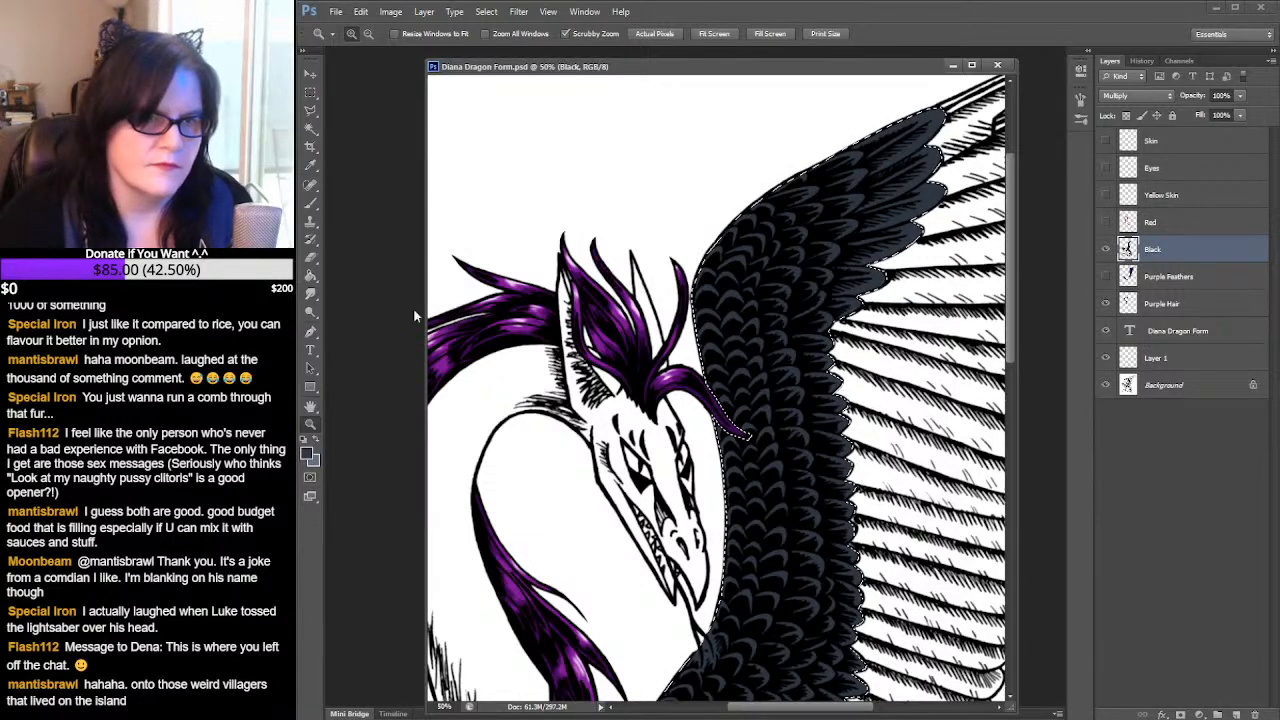
pyautogui.hscroll(-5, 722, 607)
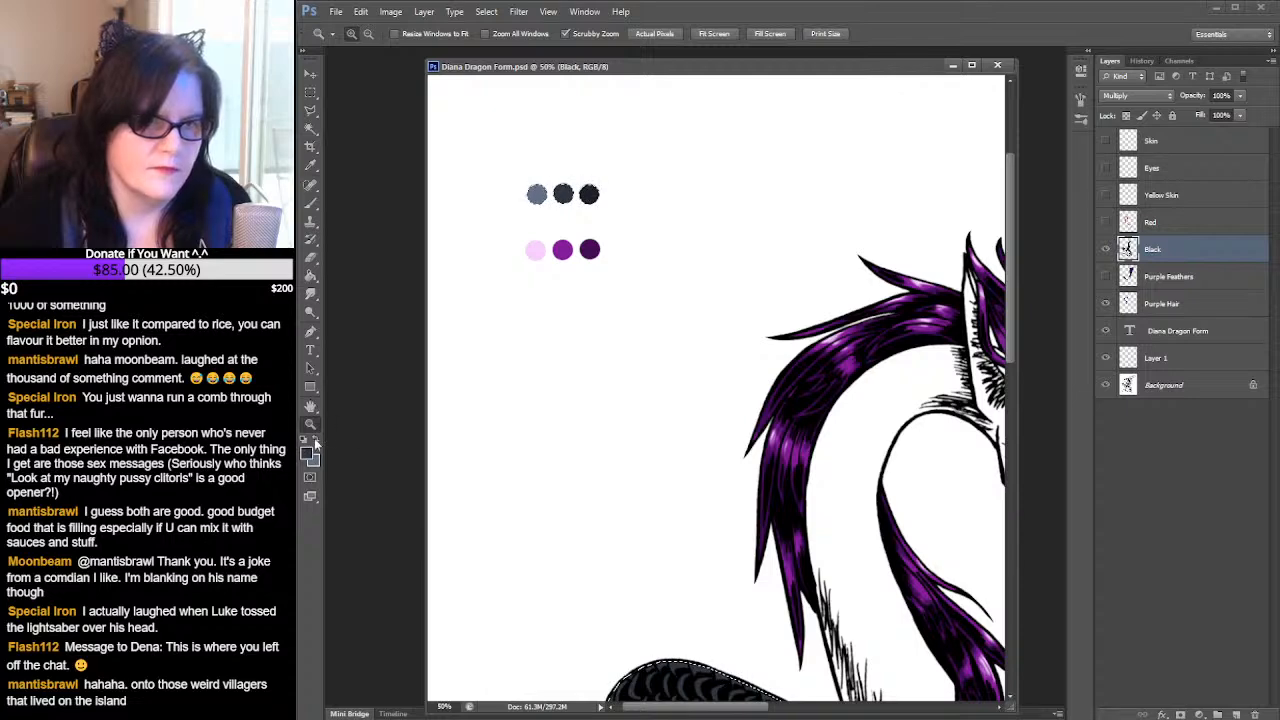
pyautogui.click(310, 165)
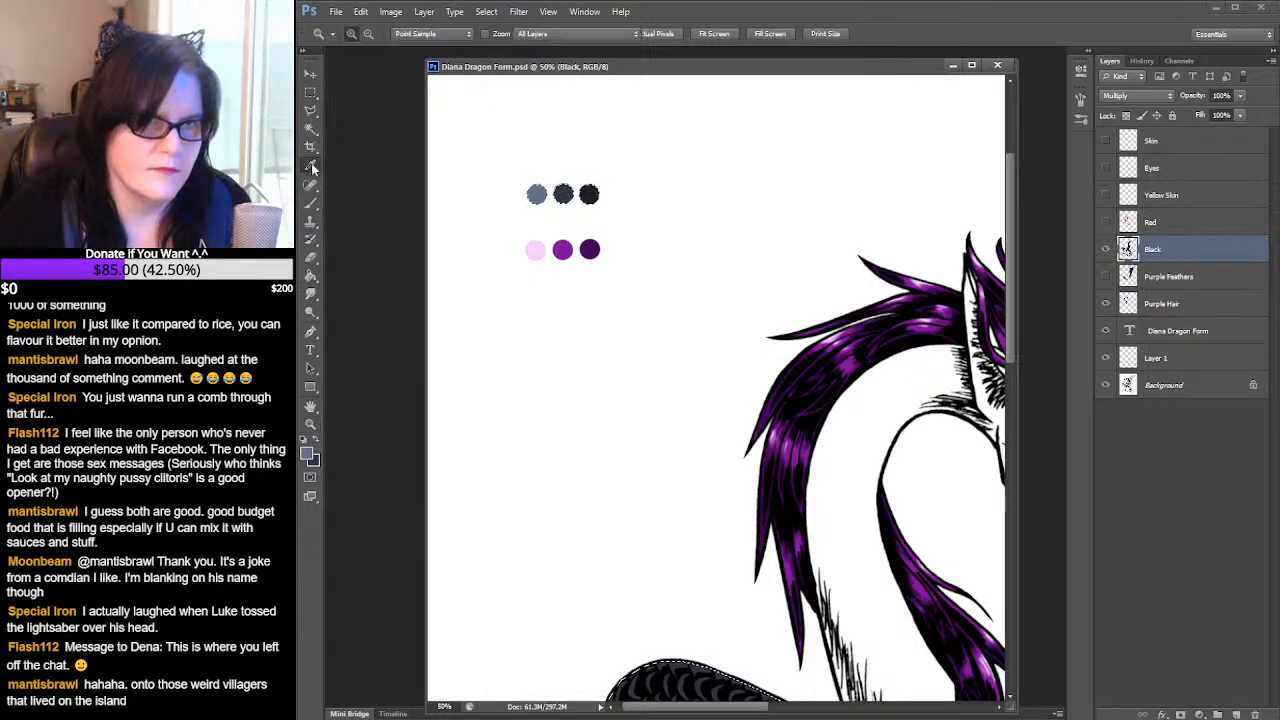
pyautogui.click(589, 192)
pyautogui.moveTo(955, 305); pyautogui.dragTo(731, 338)
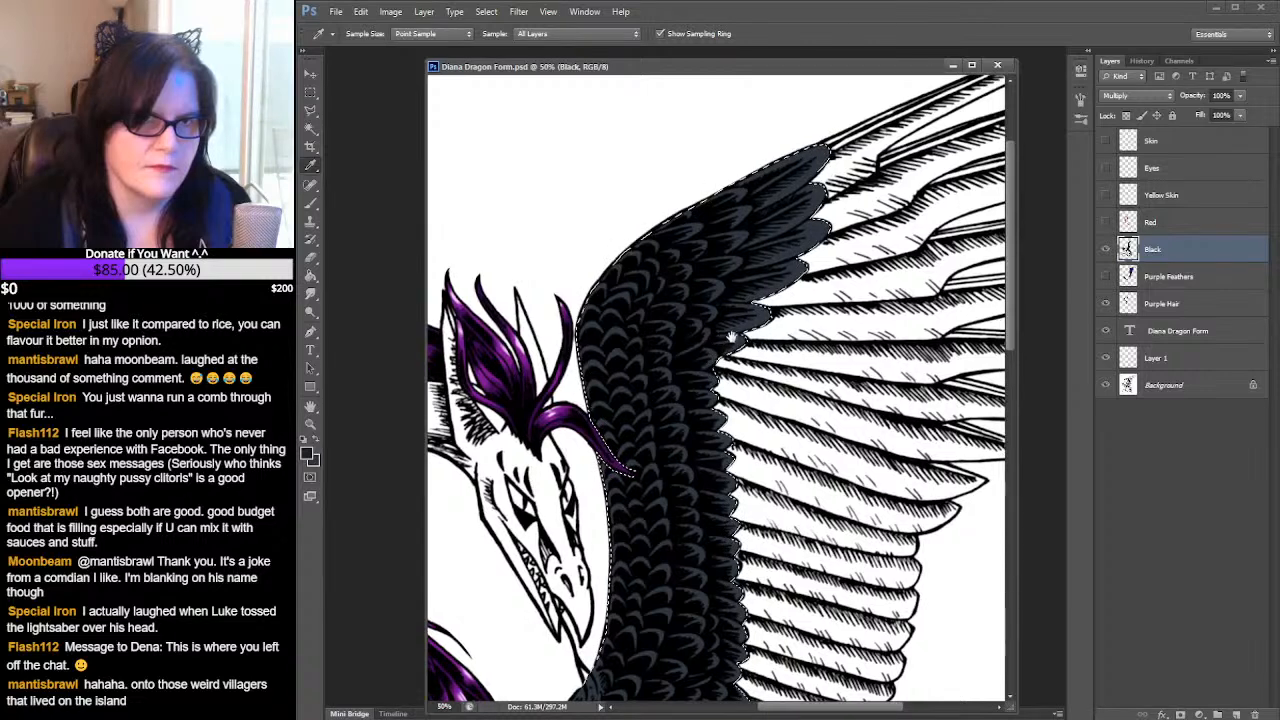
# - Set the Brush tool to a soft round 100 px tip with 0% hardness
pyautogui.click(311, 203)
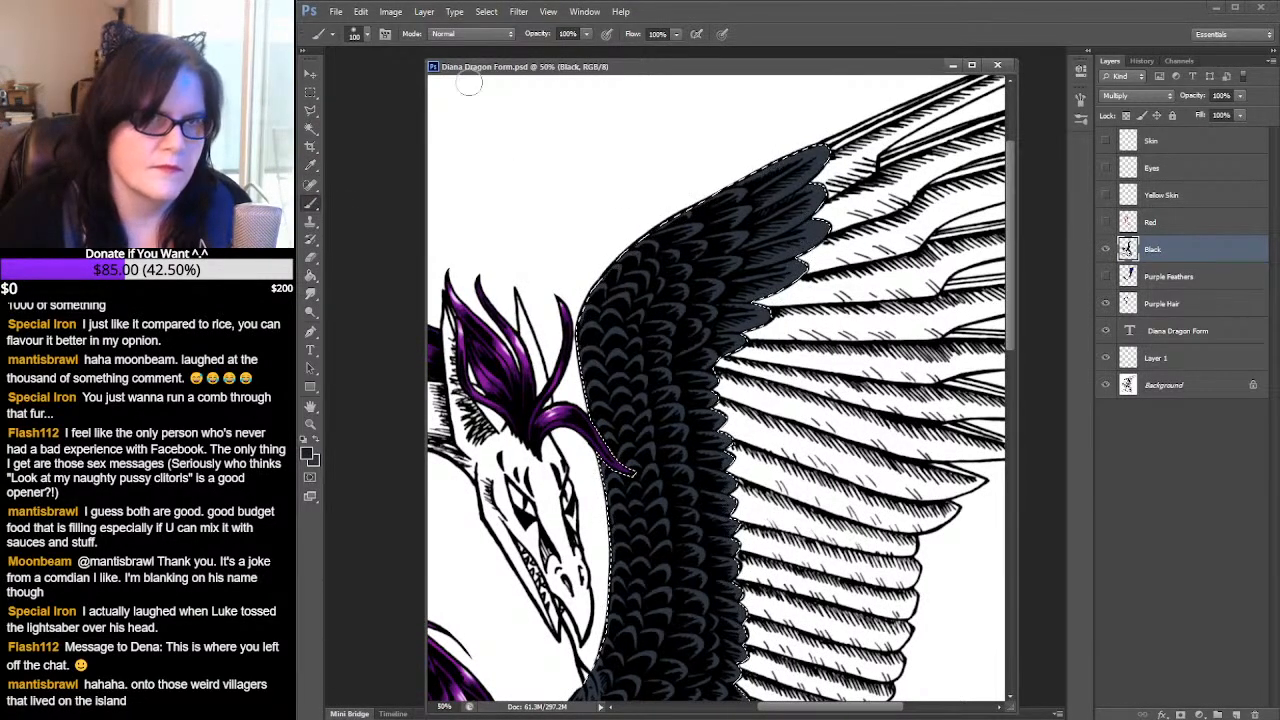
pyautogui.click(367, 35)
pyautogui.click(390, 161)
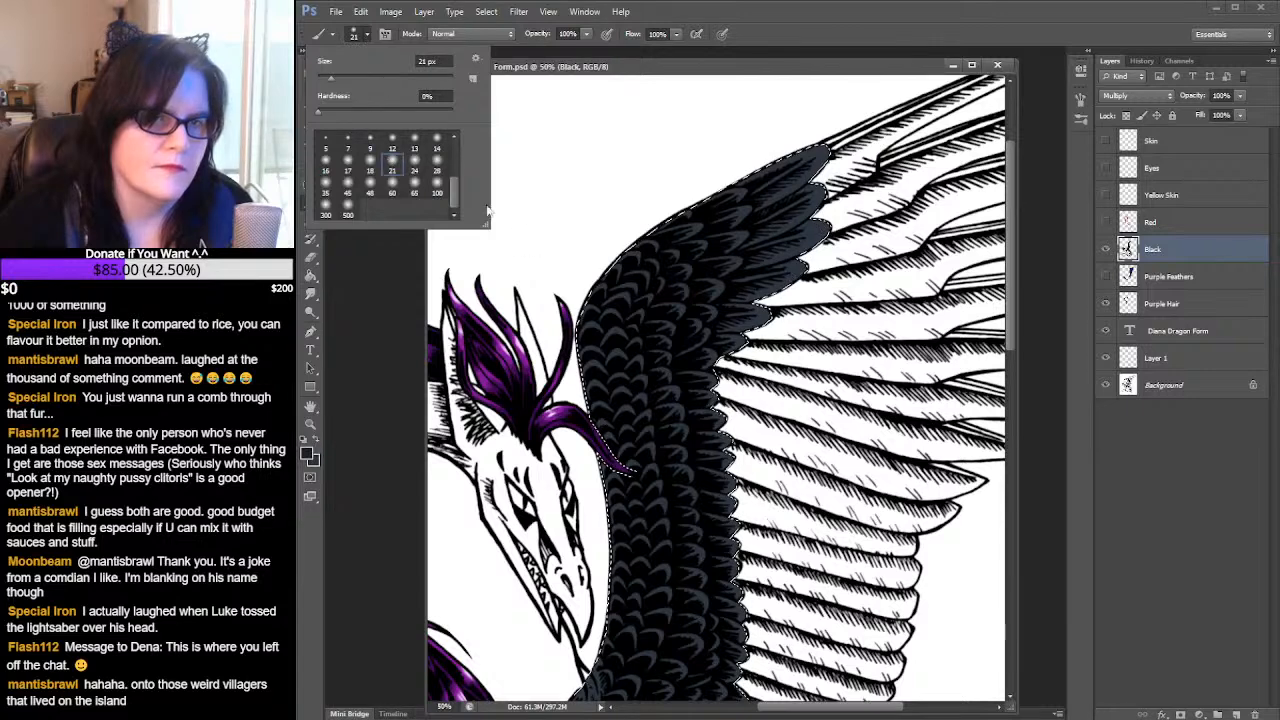
pyautogui.click(435, 162)
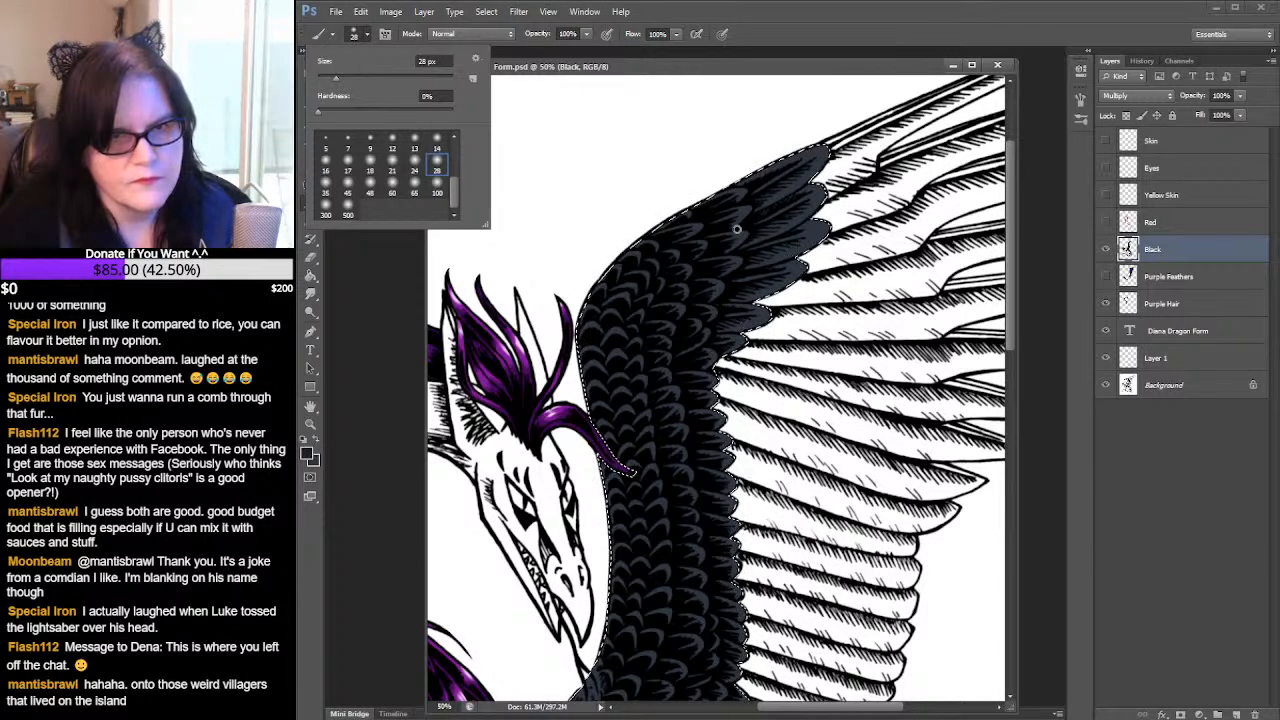
pyautogui.press('.')
pyautogui.press('.')
pyautogui.press('.')
pyautogui.press('.')
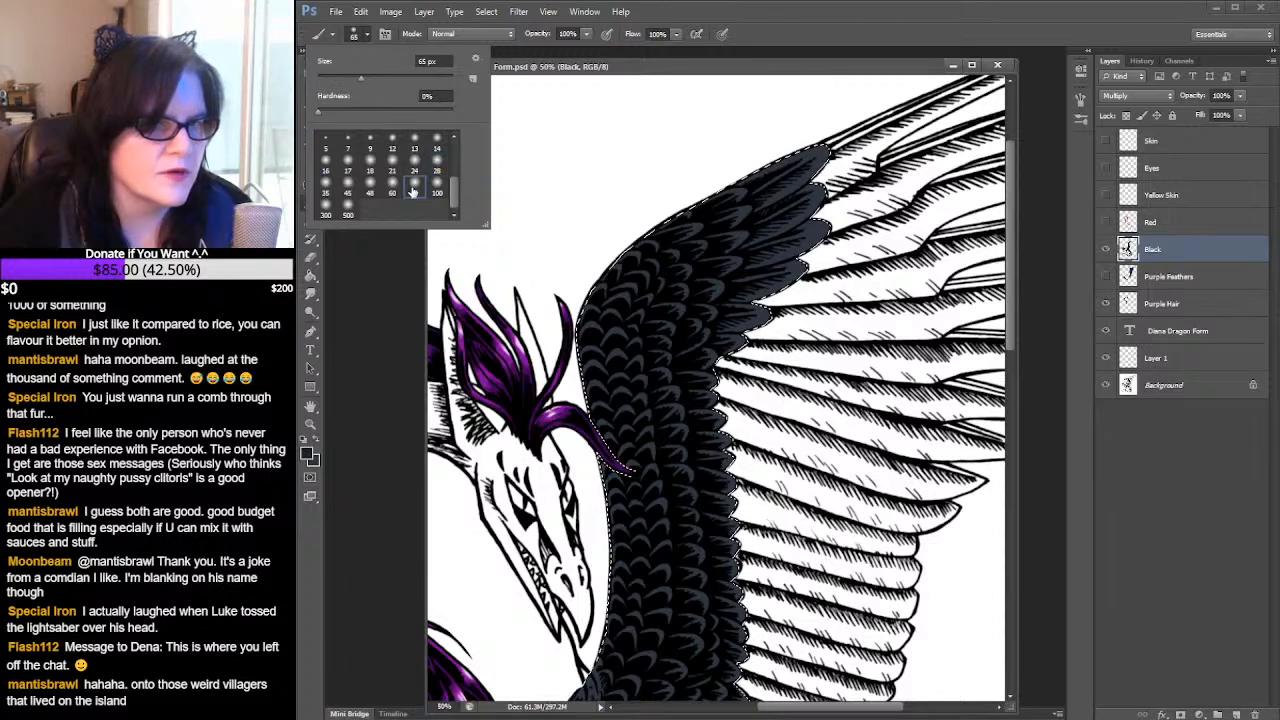
pyautogui.press('.')
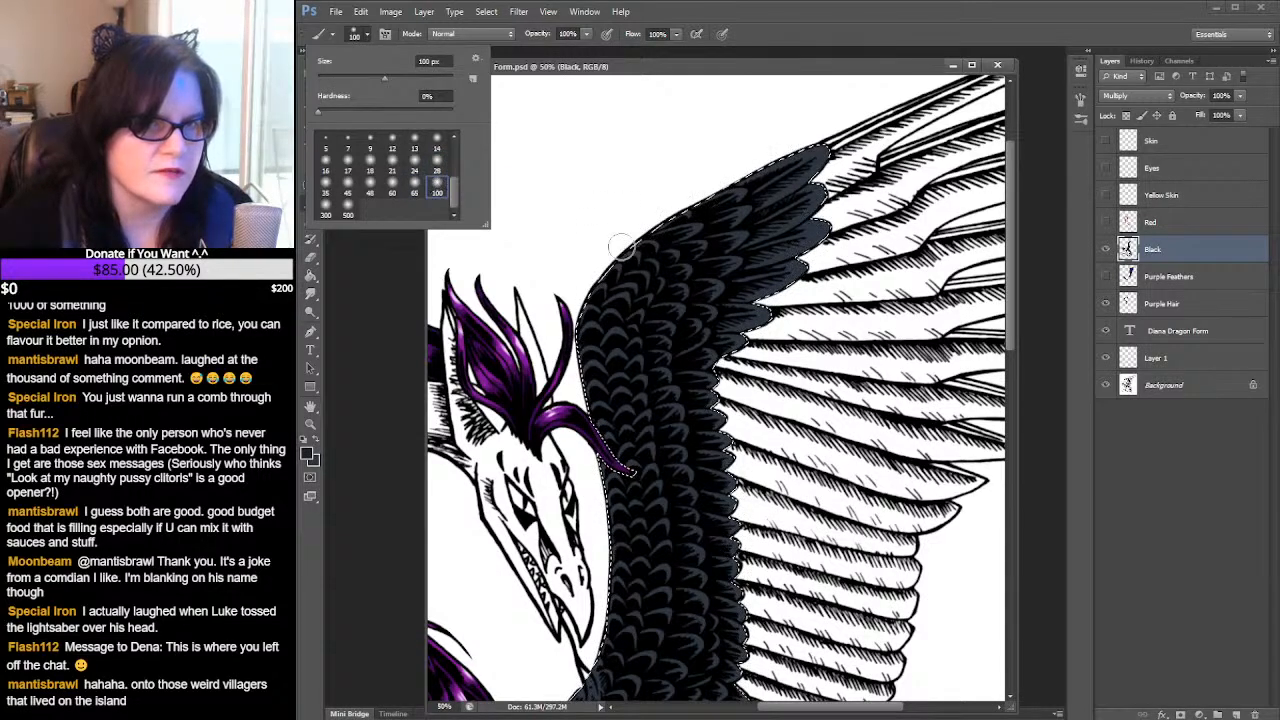
pyautogui.click(326, 212)
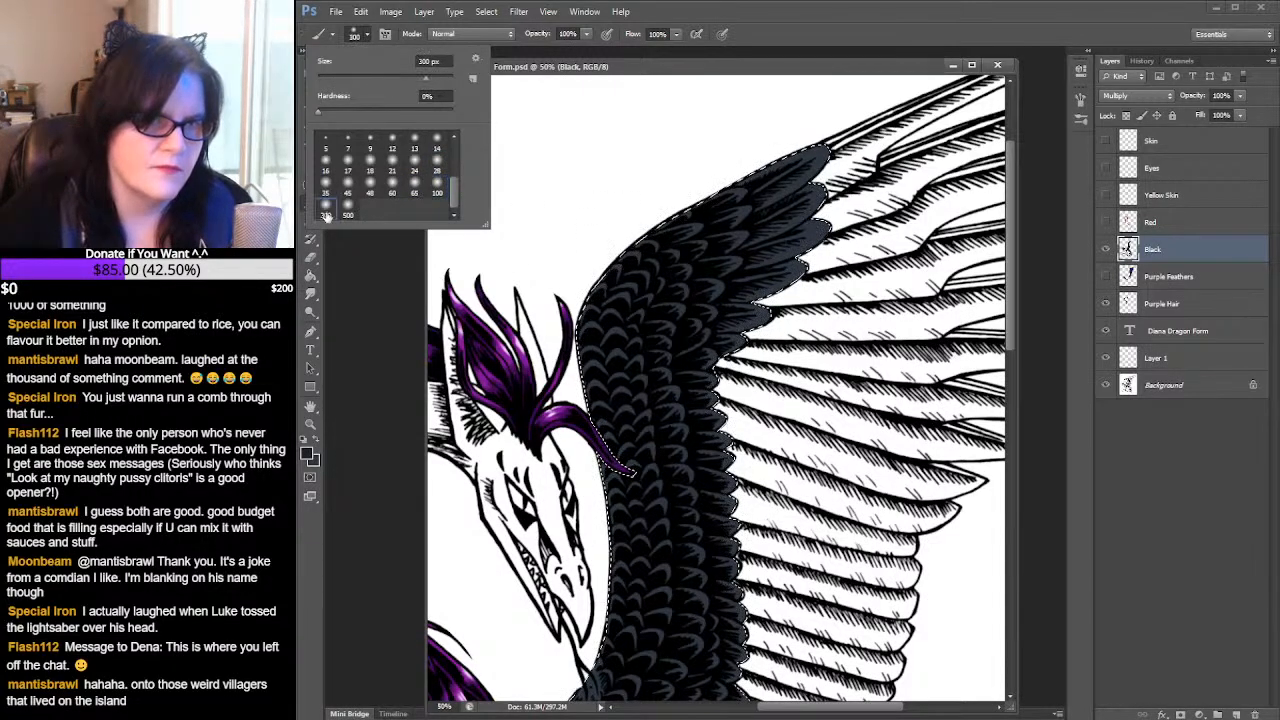
pyautogui.click(436, 190)
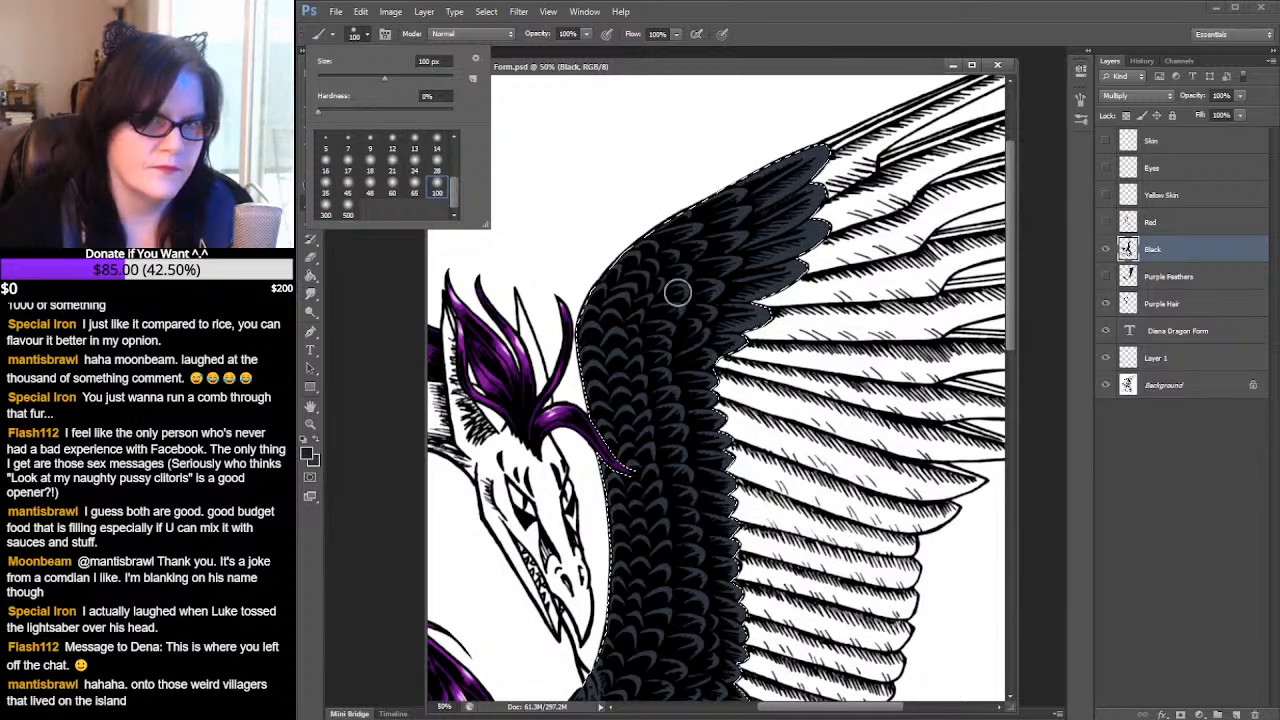
# - Brush near-black over the black feathers of the large raised wing, from its upper bend down to the shoulder
pyautogui.click(649, 336)
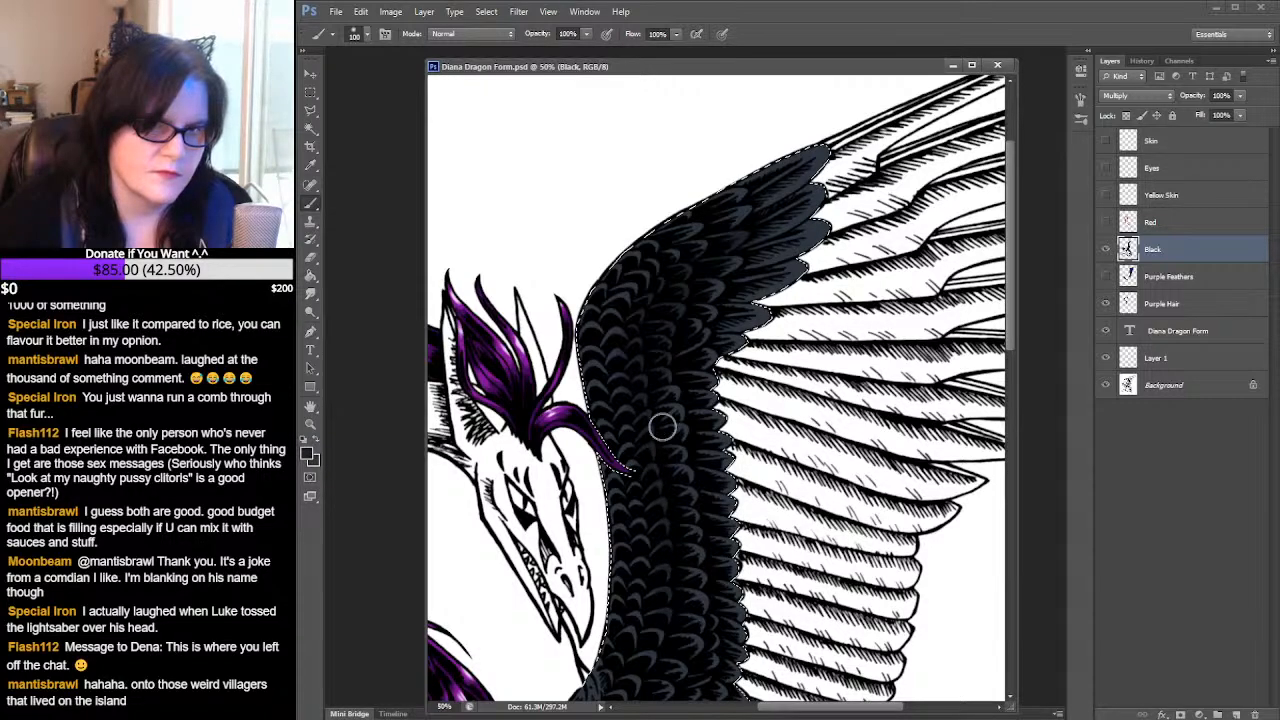
pyautogui.moveTo(693, 552); pyautogui.dragTo(767, 304)
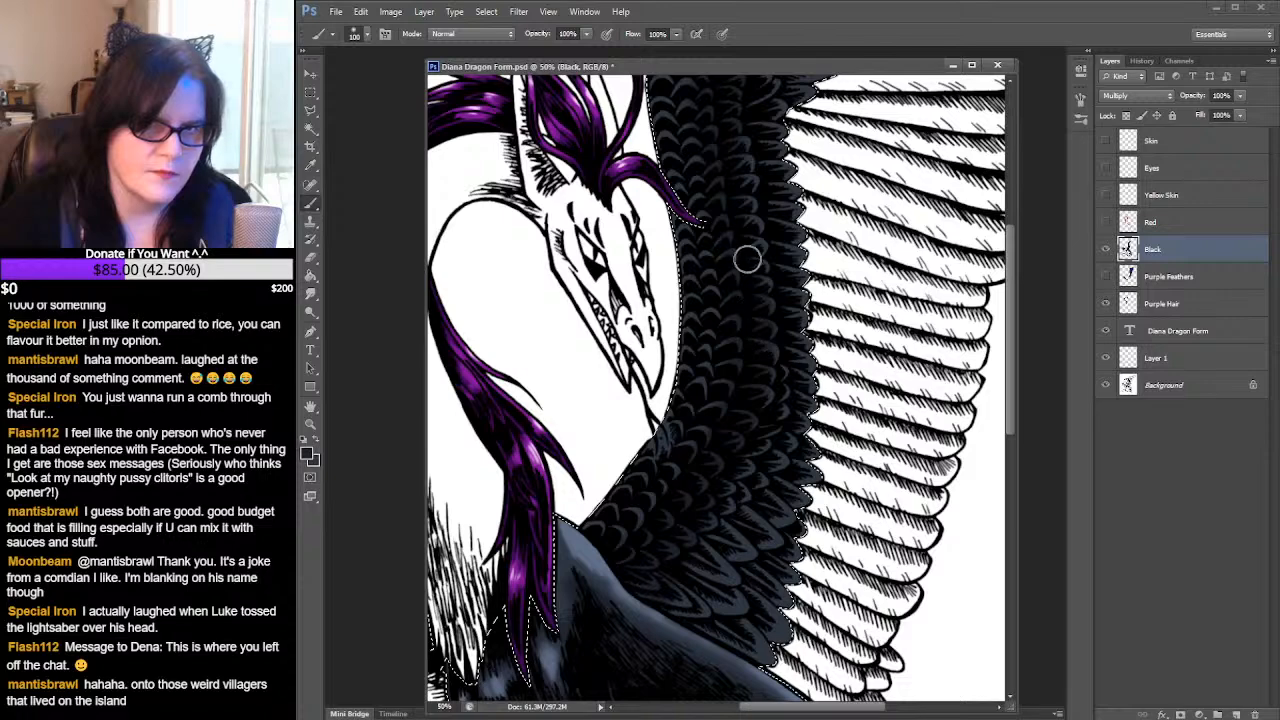
pyautogui.moveTo(745, 204)
pyautogui.mouseDown()
pyautogui.moveTo(744, 349)
pyautogui.moveTo(722, 449)
pyautogui.moveTo(852, 266)
pyautogui.mouseUp()
pyautogui.moveTo(684, 474)
pyautogui.mouseDown()
pyautogui.moveTo(849, 314)
pyautogui.moveTo(931, 283)
pyautogui.mouseUp()
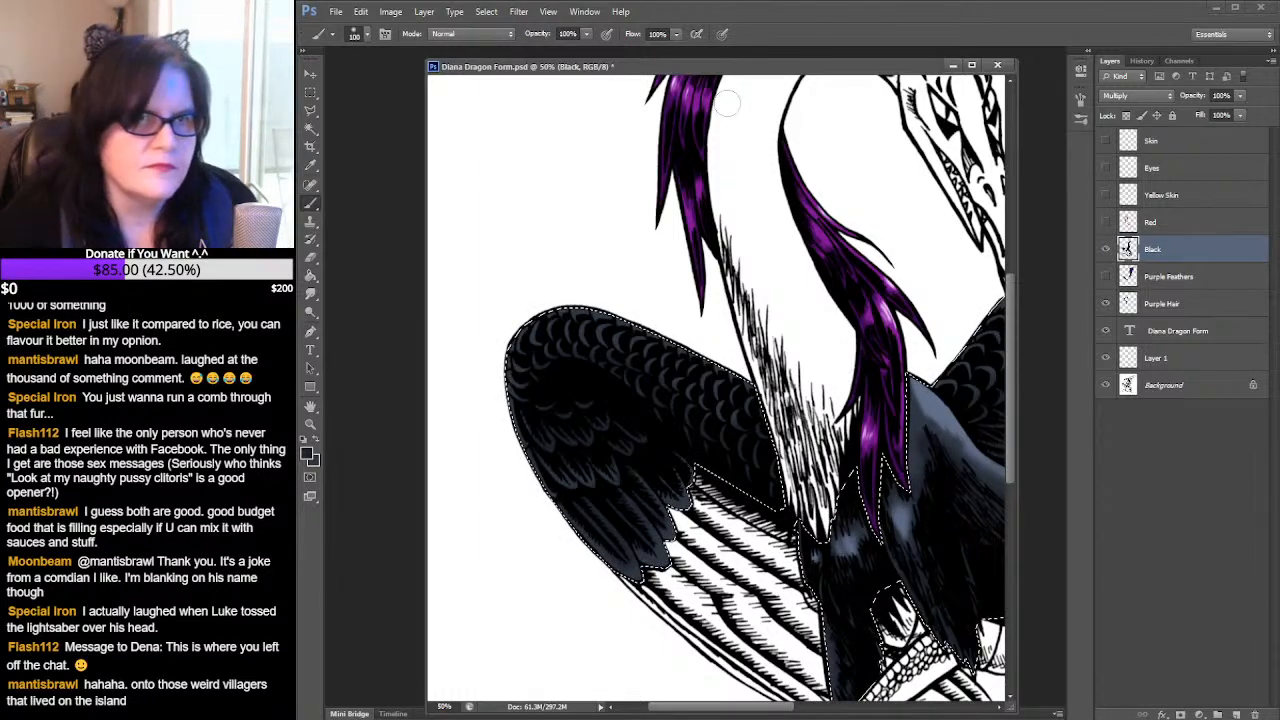
# - Try a hard round 32 px brush tip with 100% hardness on the folded wing's lower black feathers
pyautogui.click(366, 34)
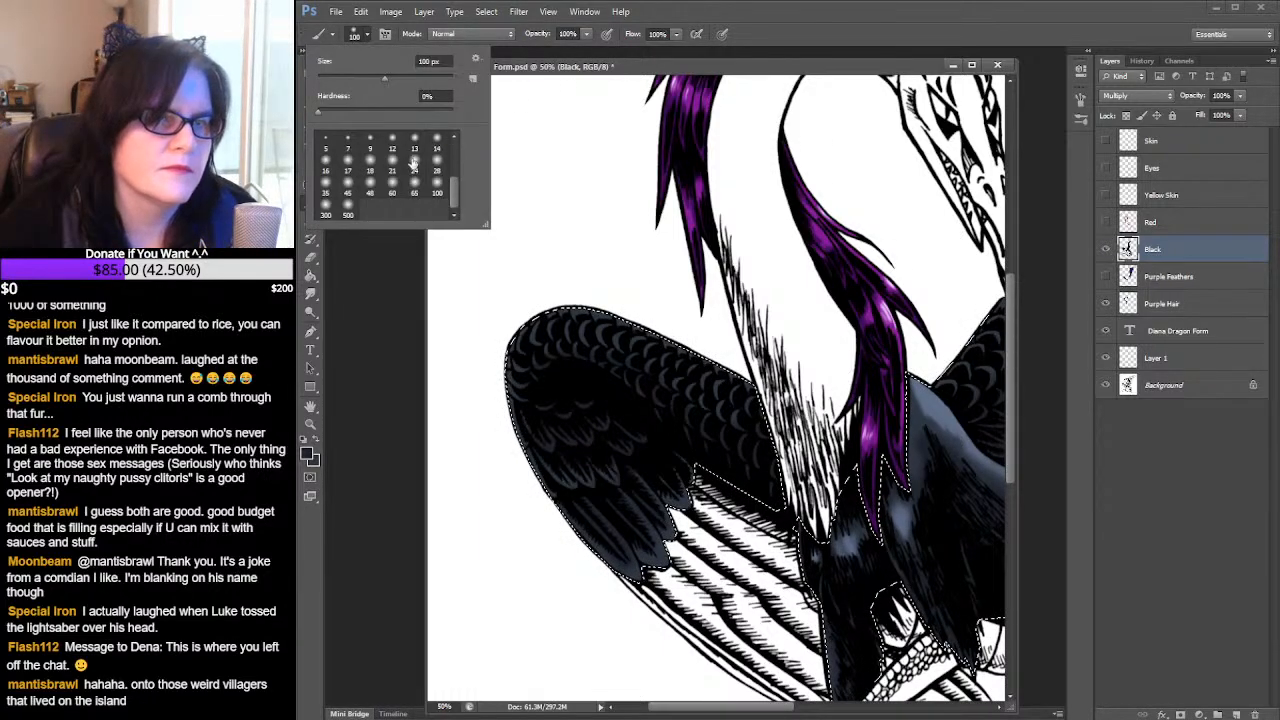
pyautogui.moveTo(456, 194); pyautogui.dragTo(455, 150)
pyautogui.click(414, 162)
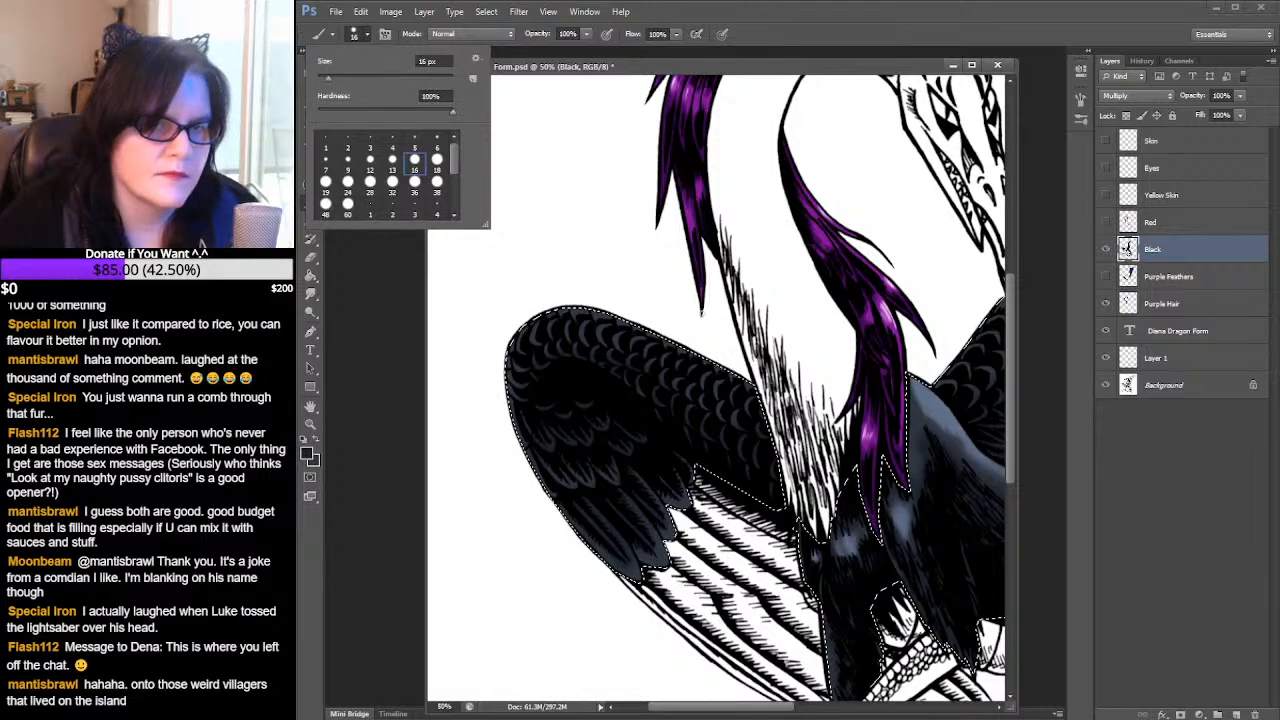
pyautogui.click(392, 188)
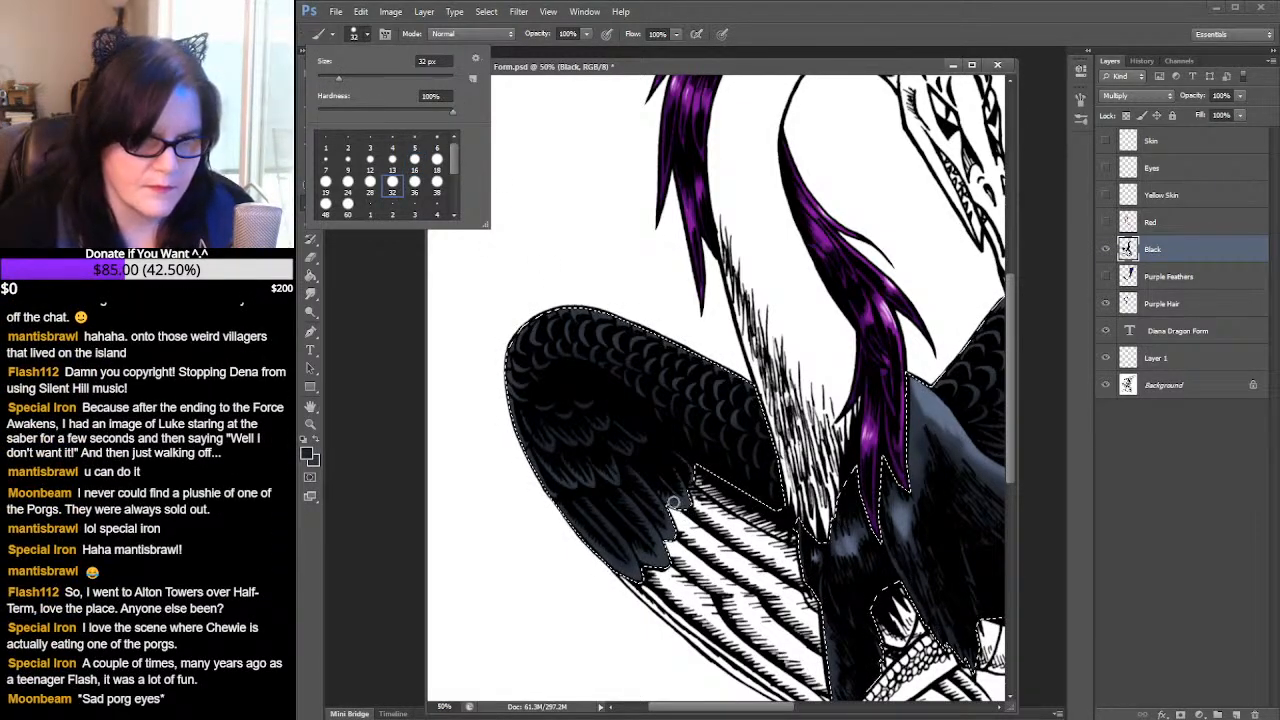
pyautogui.click(667, 501)
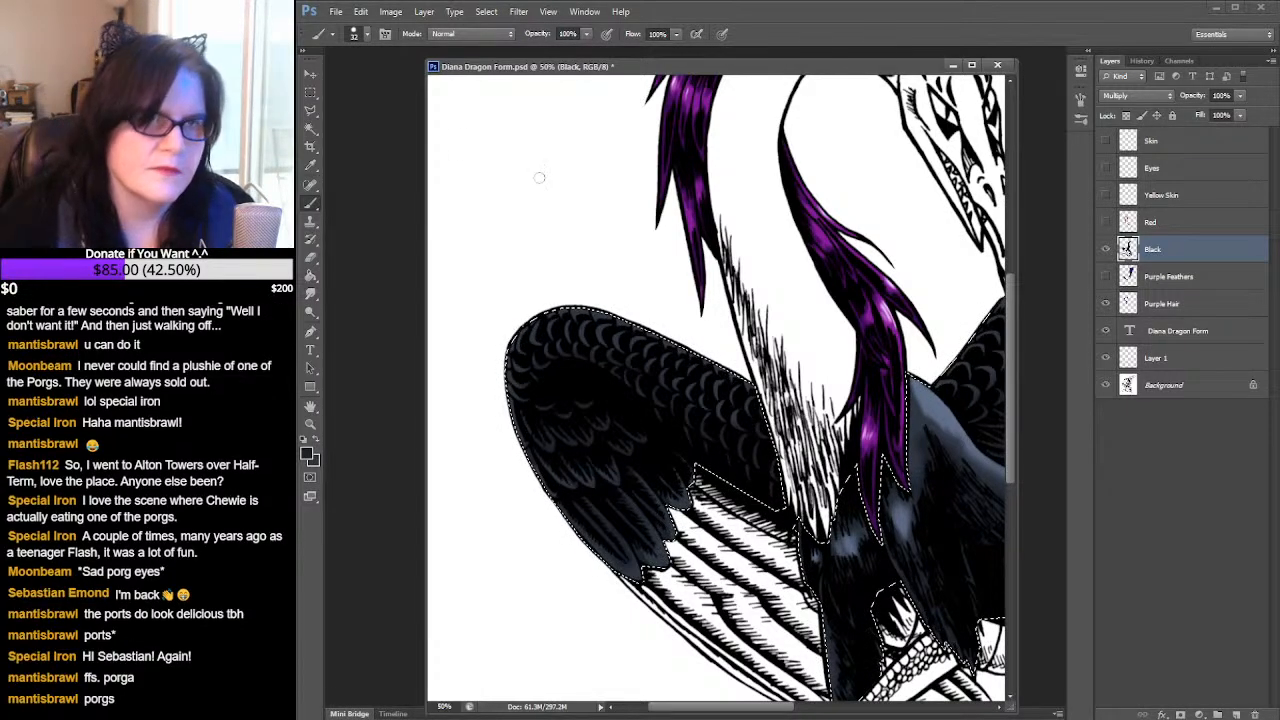
# - Set the Brush tool to a soft round 100 px tip with 0% hardness for the folded wing's feather tips
pyautogui.click(366, 35)
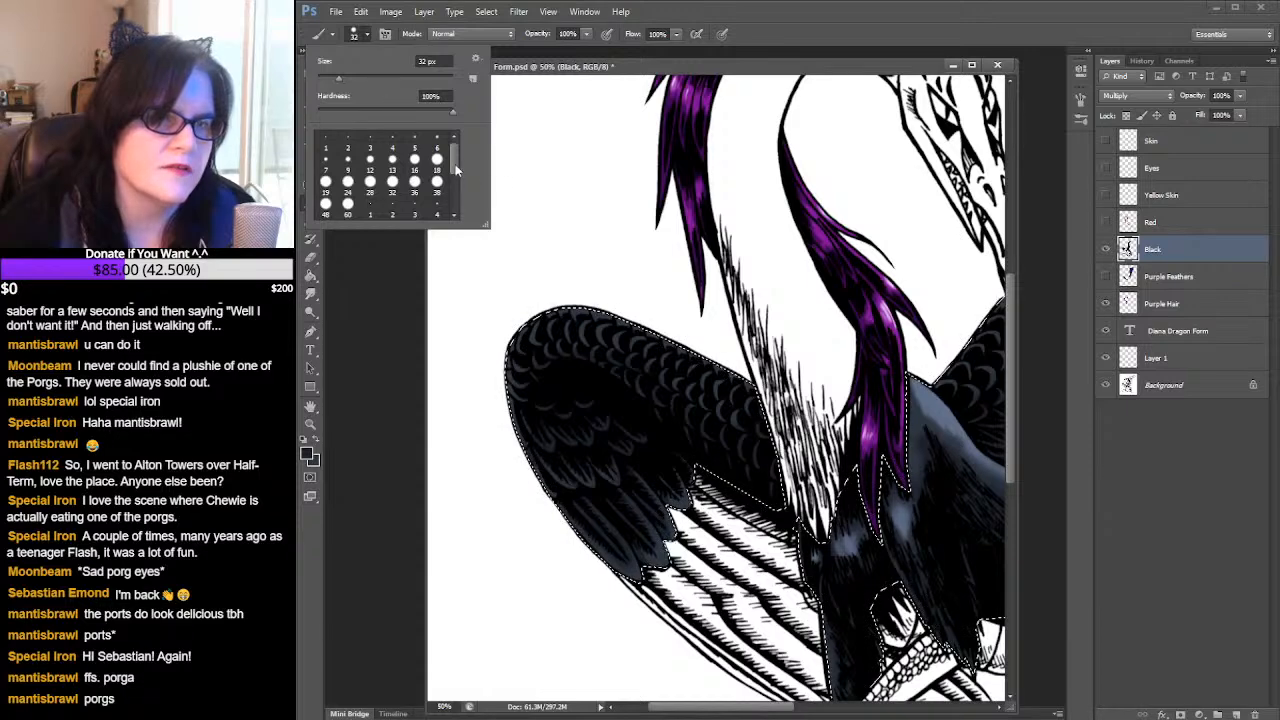
pyautogui.scroll(-3, 459, 172)
pyautogui.click(437, 190)
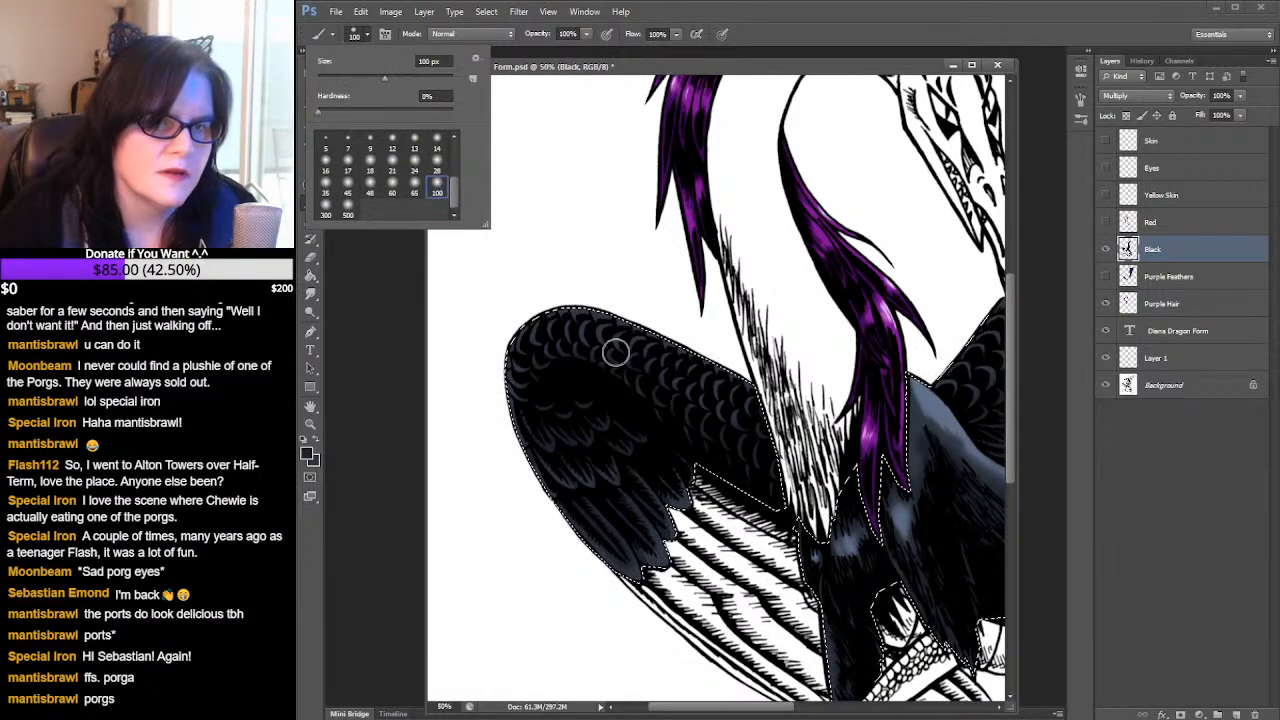
pyautogui.click(648, 547)
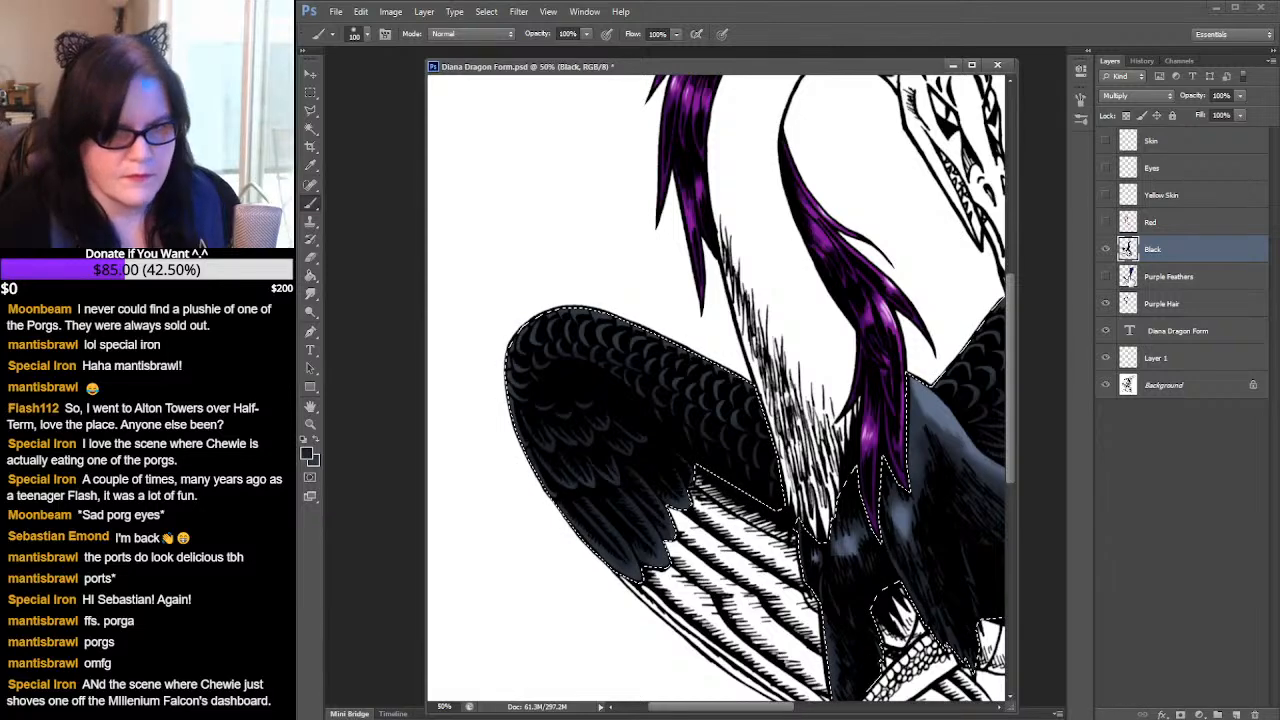
# - Load the Purple Feathers layer's painted areas as a selection while keeping the Black layer active
pyautogui.keyDown('ctrl'); pyautogui.click(1129, 280); pyautogui.keyUp('ctrl')
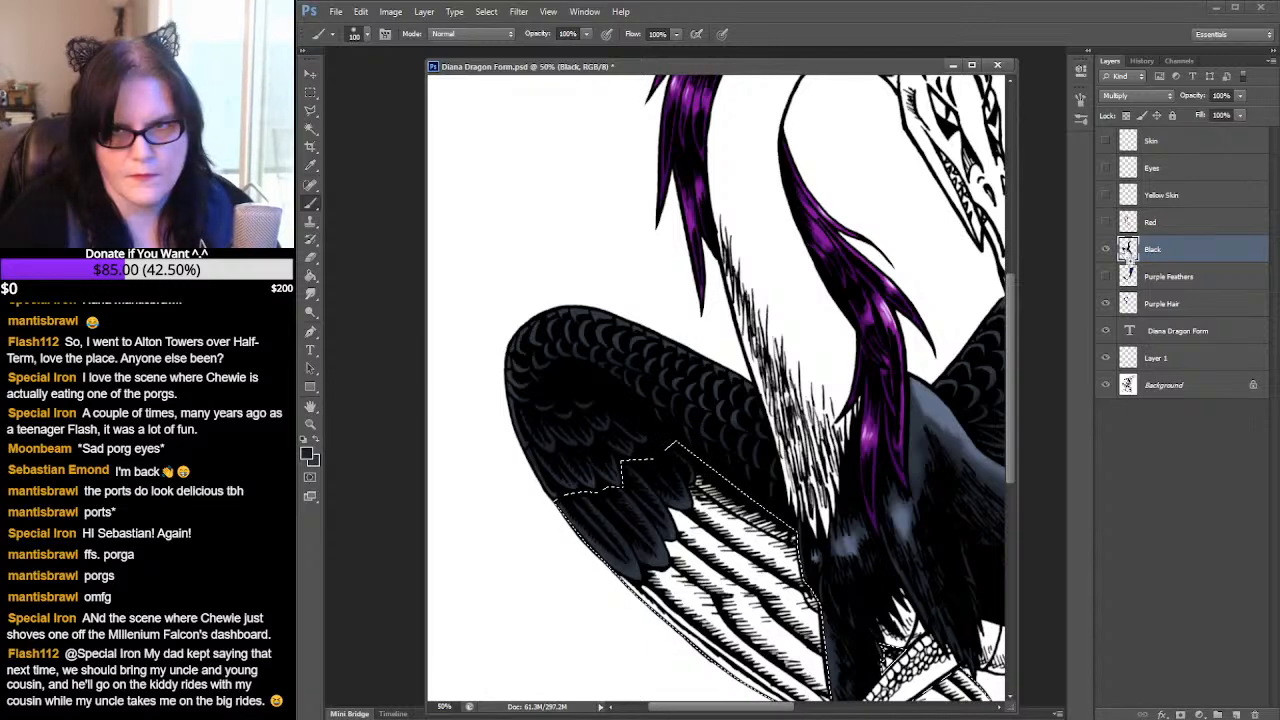
pyautogui.keyDown('ctrl'); pyautogui.click(1127, 249); pyautogui.keyUp('ctrl')
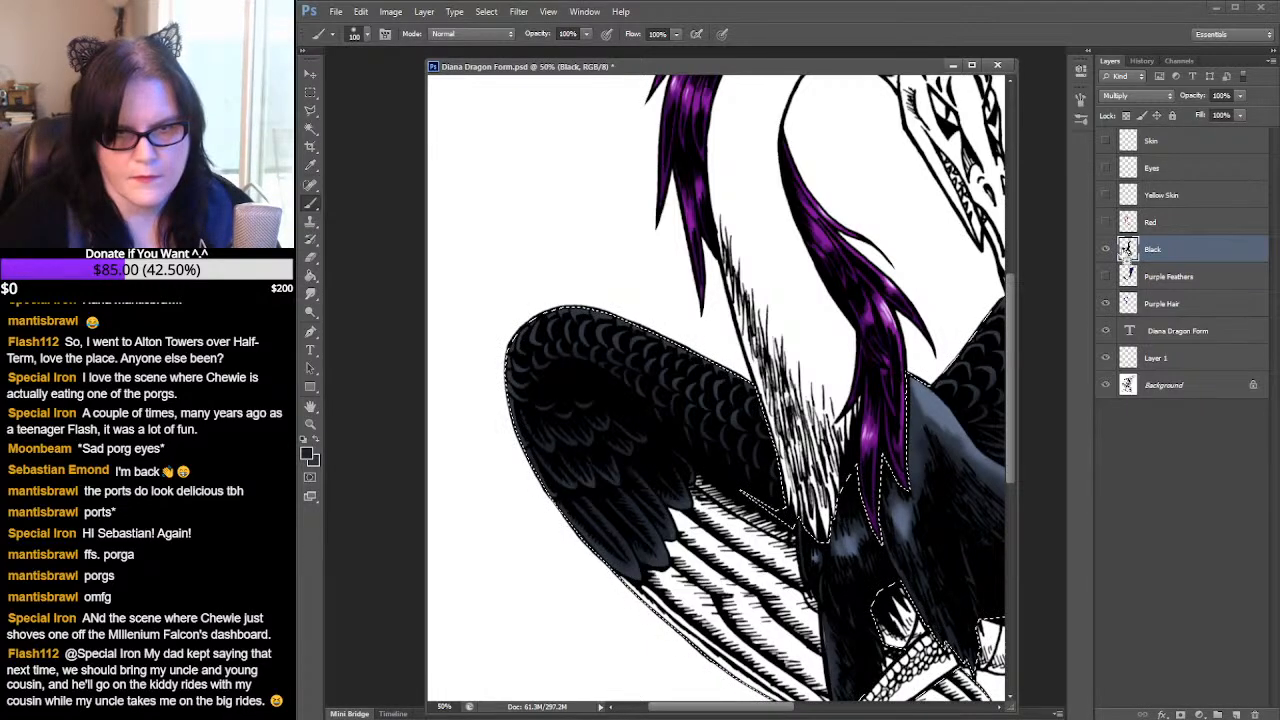
pyautogui.keyDown('ctrl'); pyautogui.click(1127, 279); pyautogui.keyUp('ctrl')
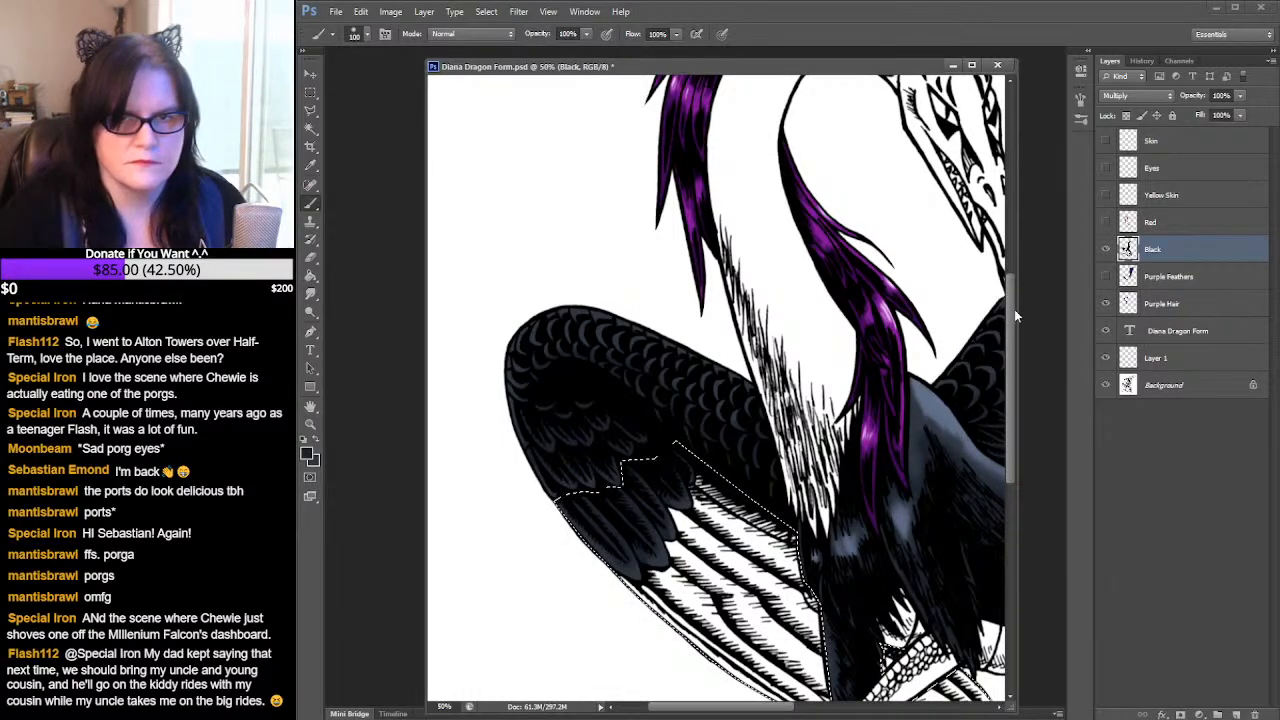
# - Sample the lightest blue-grey swatch from the palette beside the dragon as the foreground colour
pyautogui.moveTo(1014, 309); pyautogui.dragTo(1034, 220)
pyautogui.moveTo(720, 706); pyautogui.dragTo(678, 708)
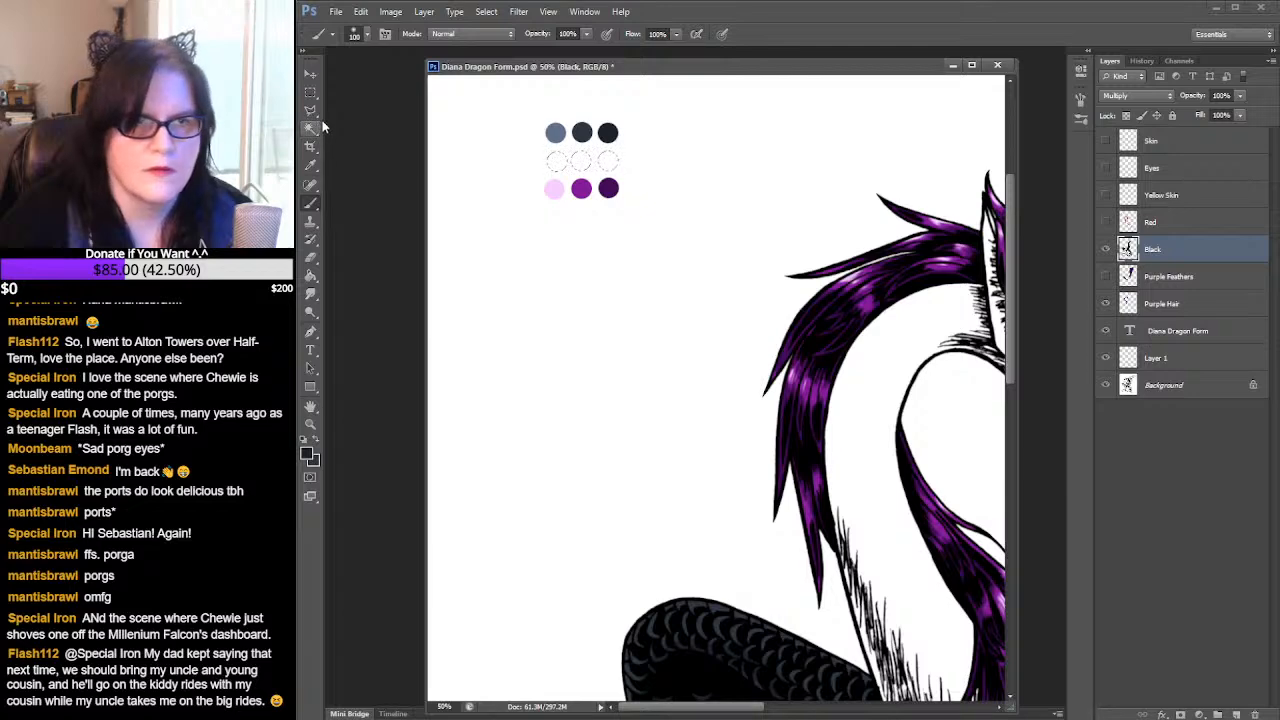
pyautogui.click(318, 167)
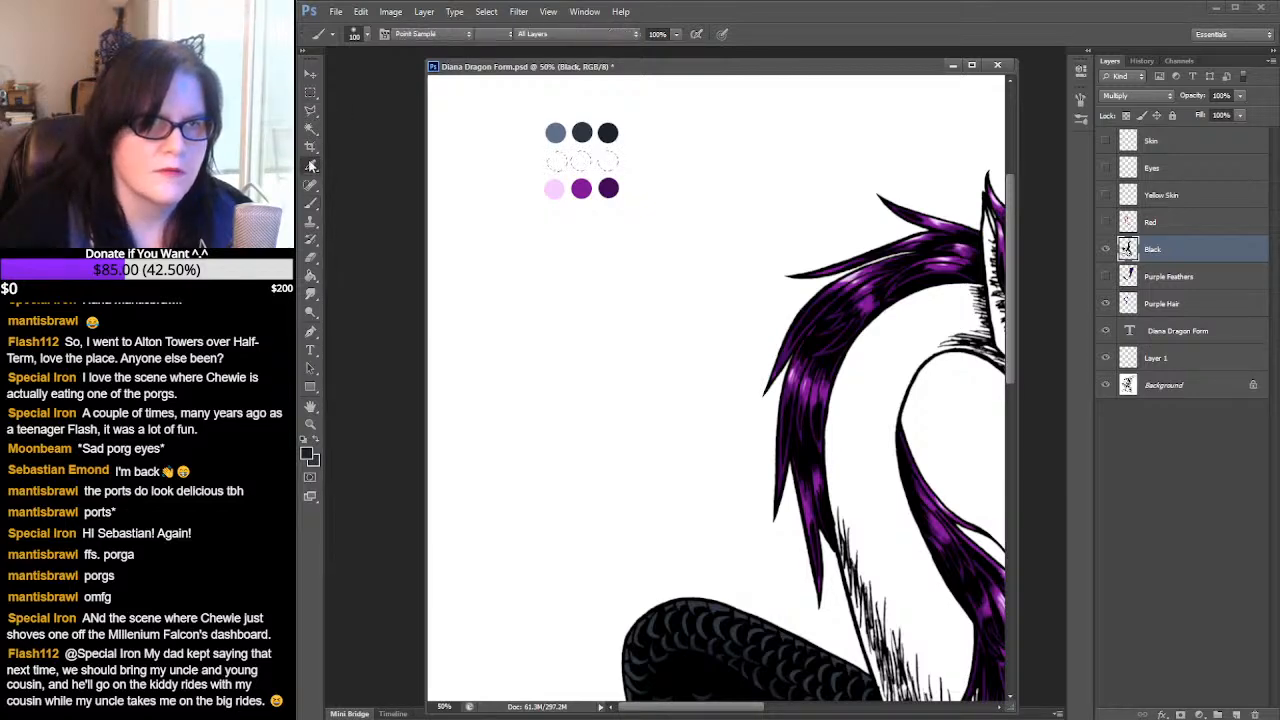
pyautogui.click(553, 131)
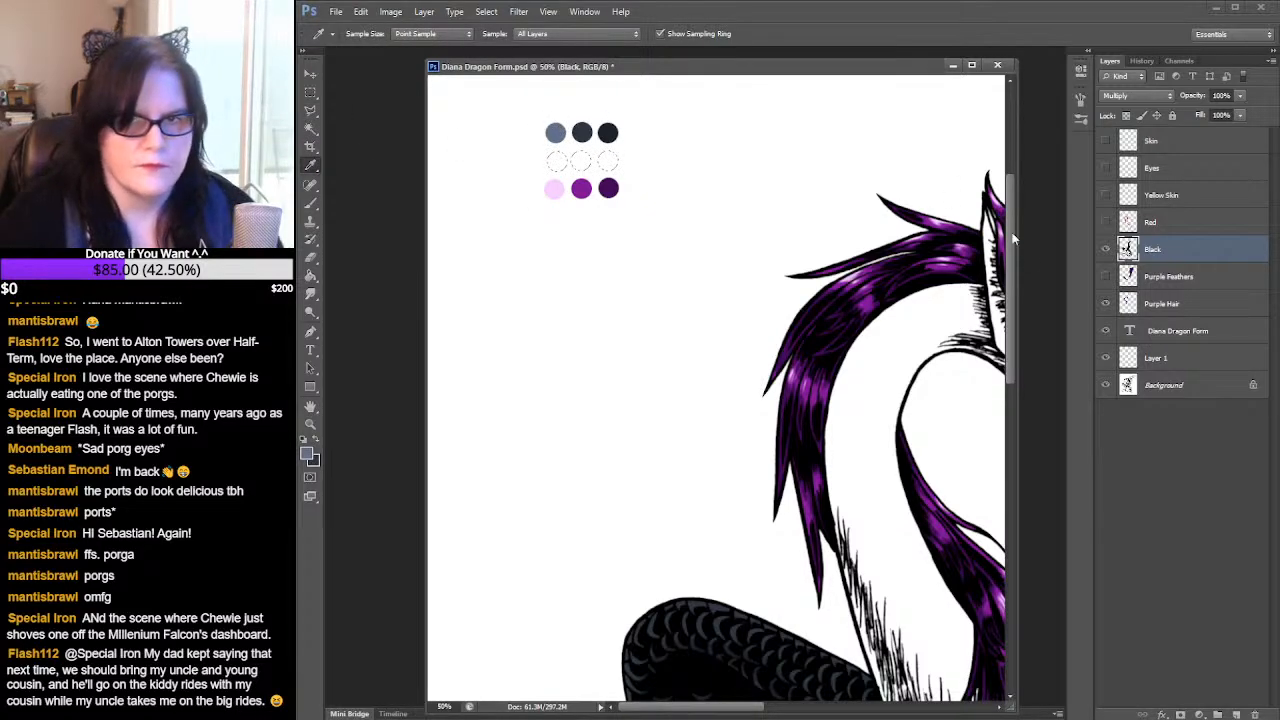
# - Brush blue-grey over the folded wing's lower black feathers inside the selection
pyautogui.moveTo(1009, 239); pyautogui.dragTo(1020, 387)
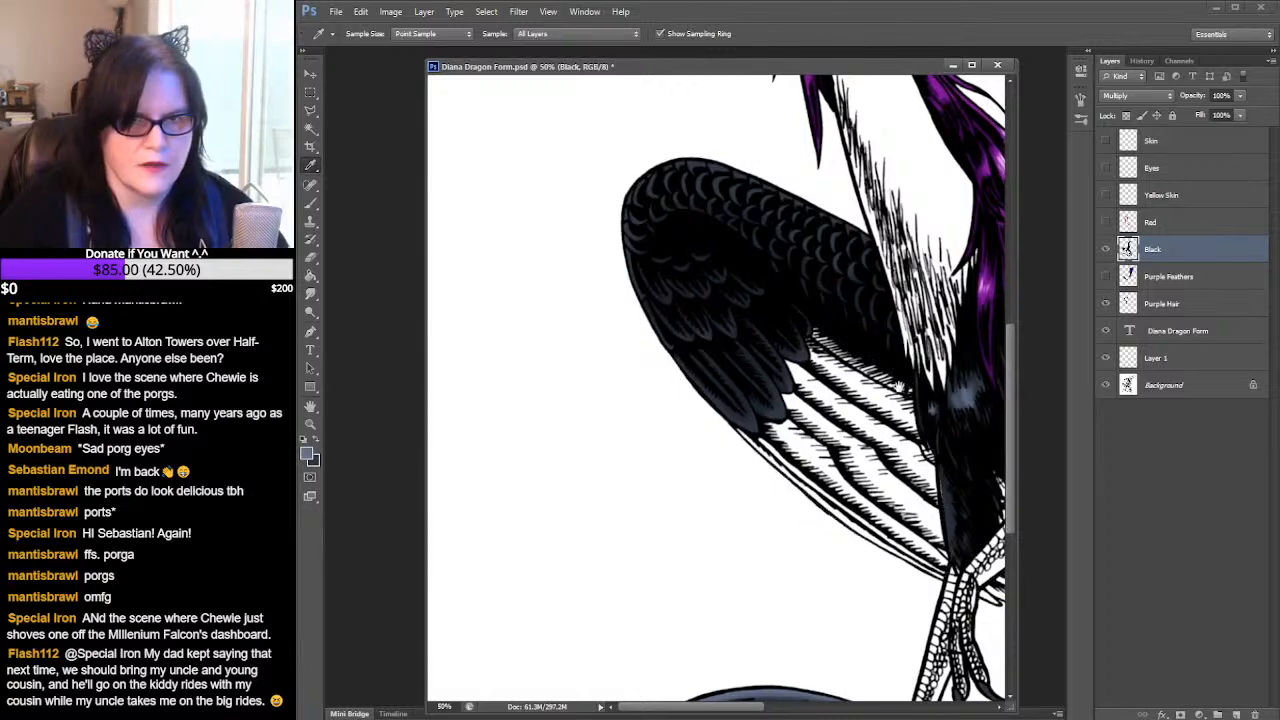
pyautogui.moveTo(738, 707); pyautogui.dragTo(759, 707)
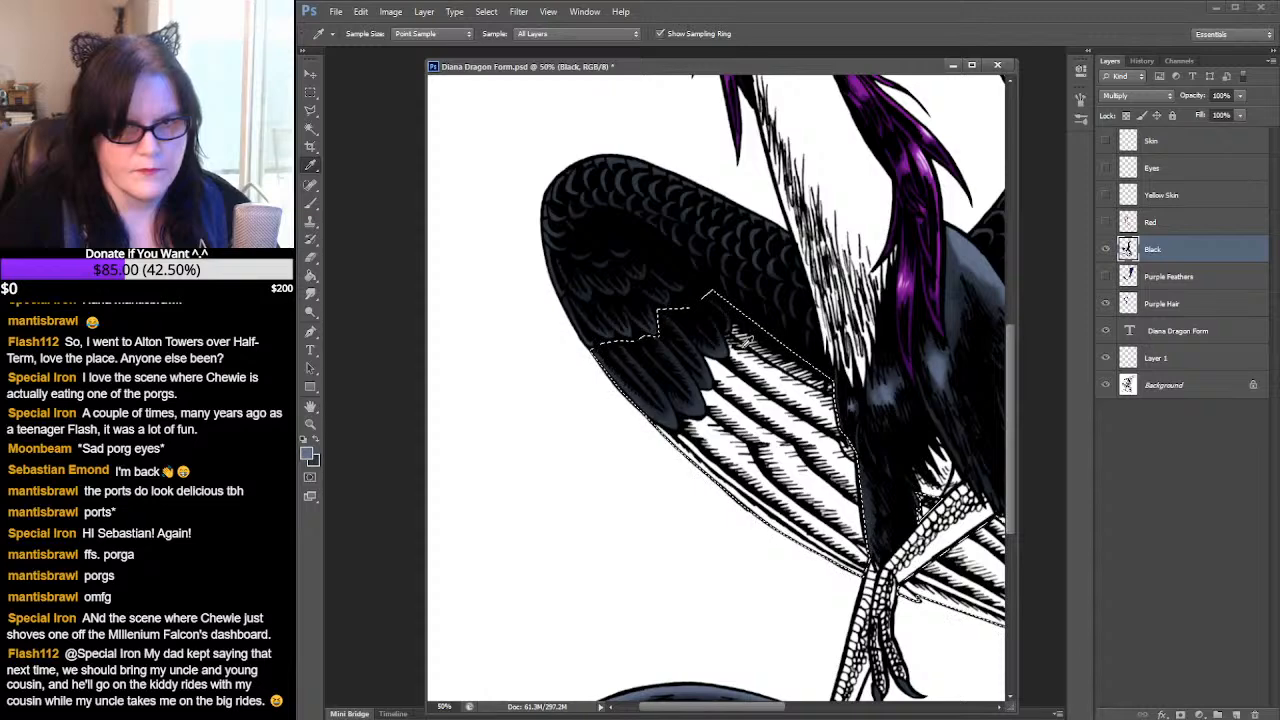
pyautogui.click(314, 208)
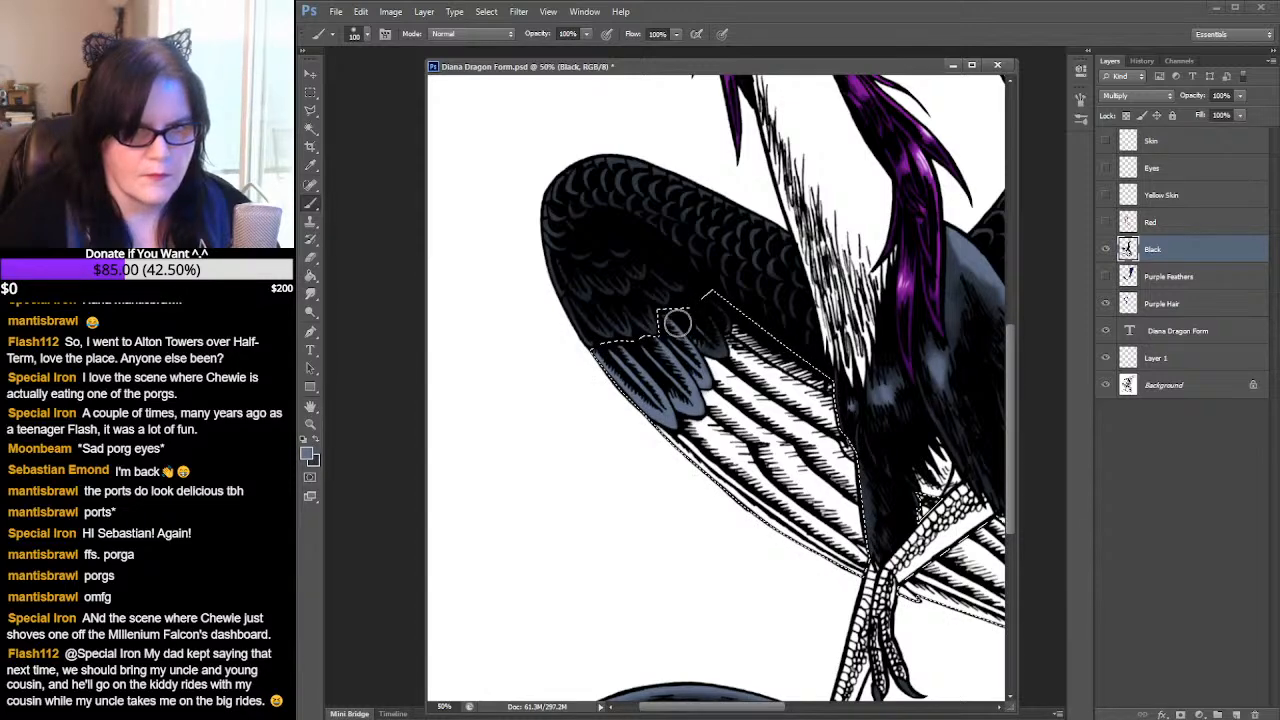
pyautogui.moveTo(676, 322)
pyautogui.mouseDown()
pyautogui.moveTo(715, 348)
pyautogui.moveTo(712, 303)
pyautogui.moveTo(718, 328)
pyautogui.mouseUp()
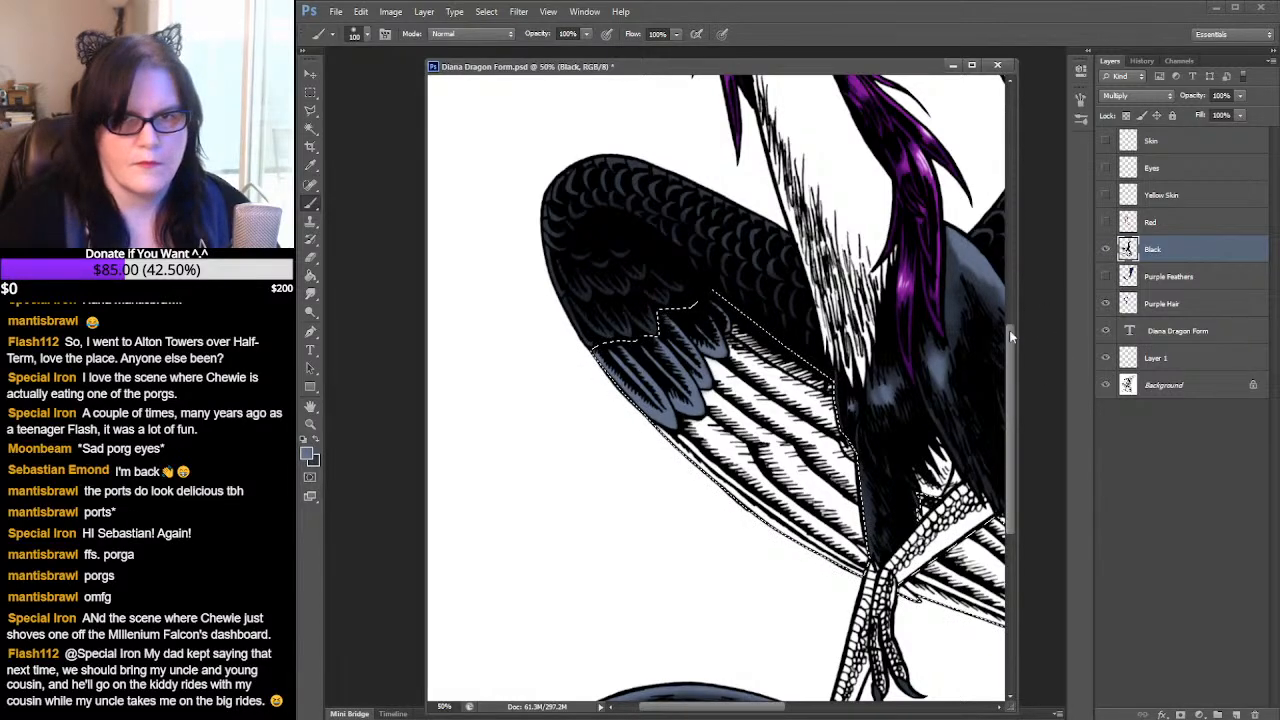
# - Swap to the dark background colour, shade the bases of the folded wing's lower black feathers, and restore blue-grey as the foreground colour
pyautogui.moveTo(1010, 337); pyautogui.dragTo(1013, 305)
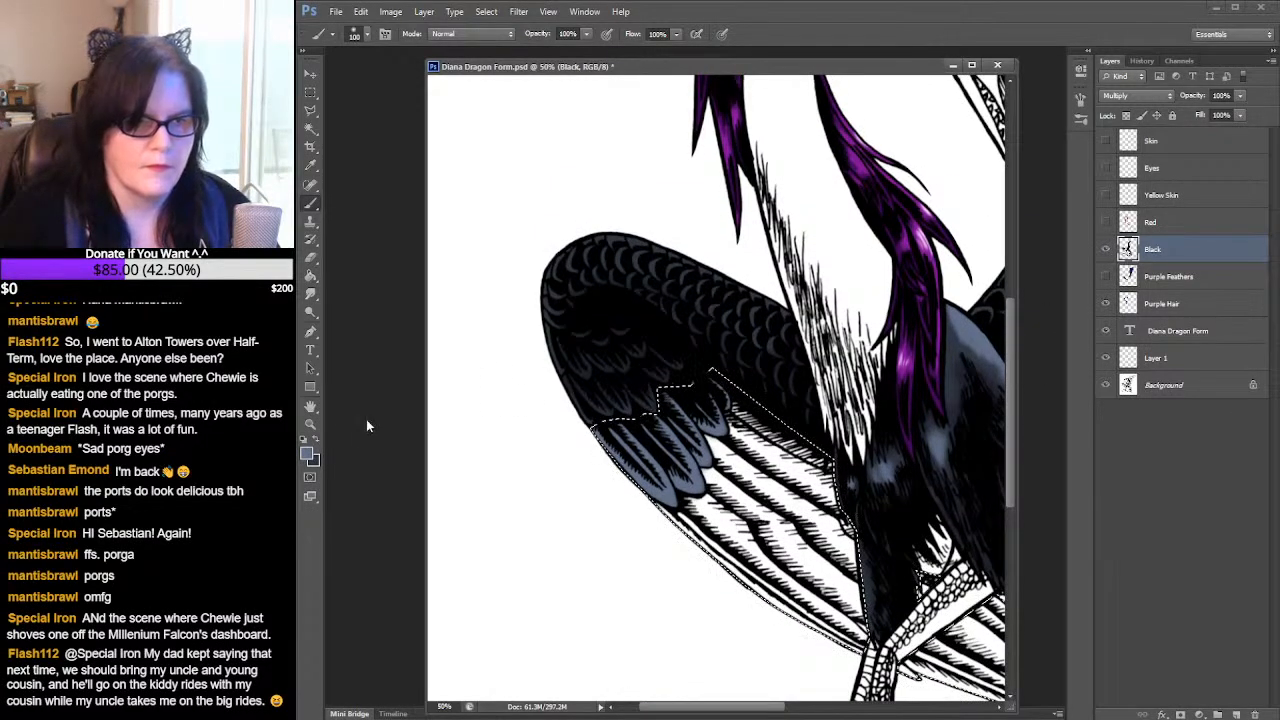
pyautogui.click(304, 440)
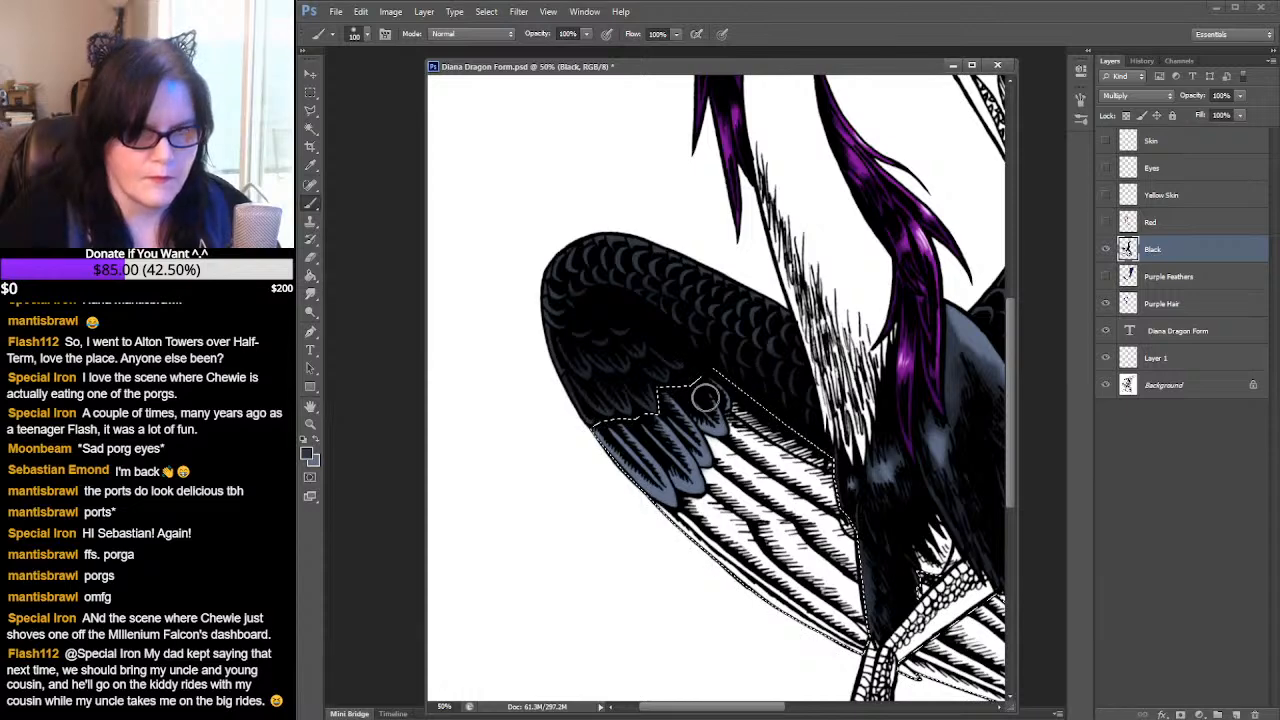
pyautogui.moveTo(705, 398); pyautogui.dragTo(675, 468)
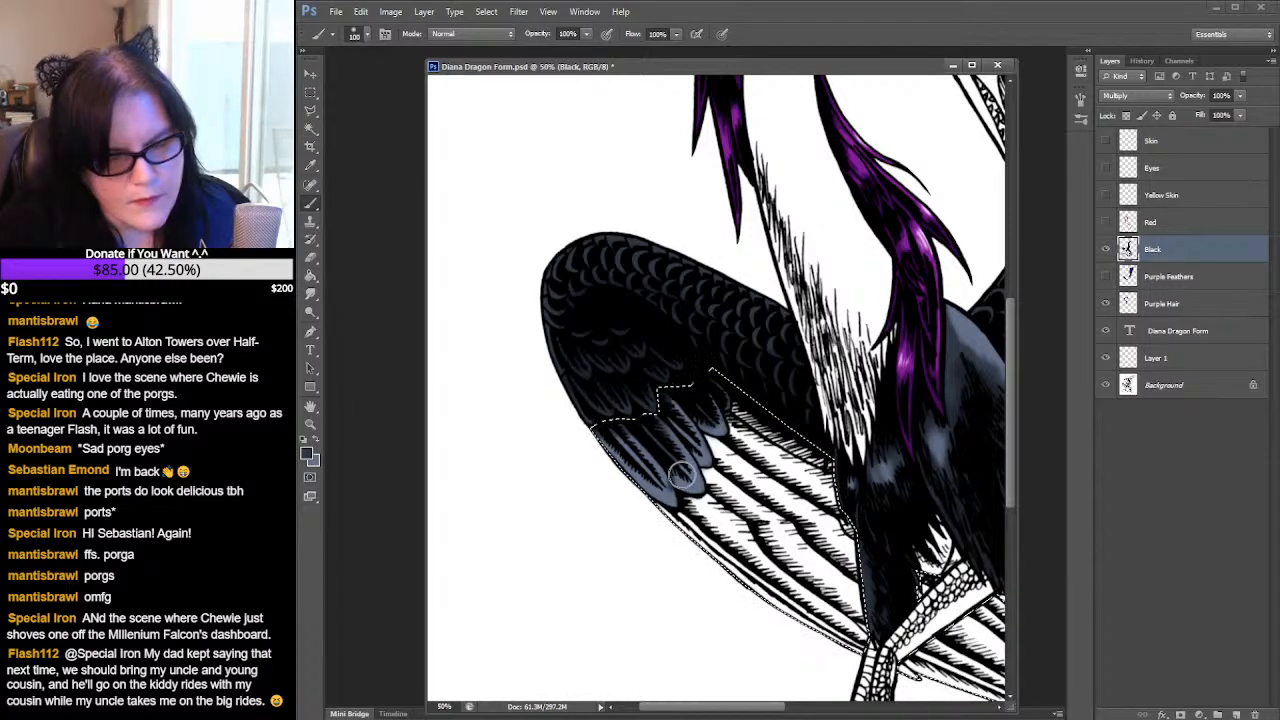
pyautogui.moveTo(672, 440)
pyautogui.mouseDown()
pyautogui.moveTo(676, 490)
pyautogui.moveTo(761, 423)
pyautogui.moveTo(679, 425)
pyautogui.moveTo(691, 453)
pyautogui.mouseUp()
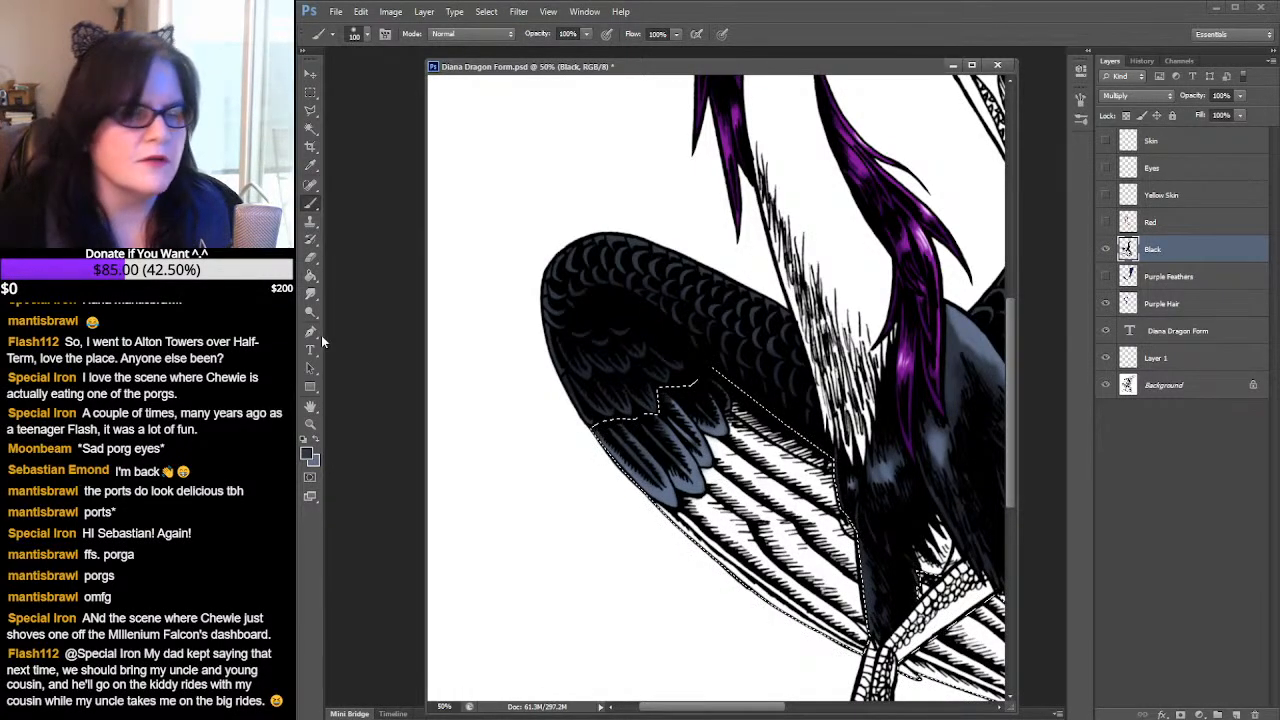
pyautogui.click(317, 440)
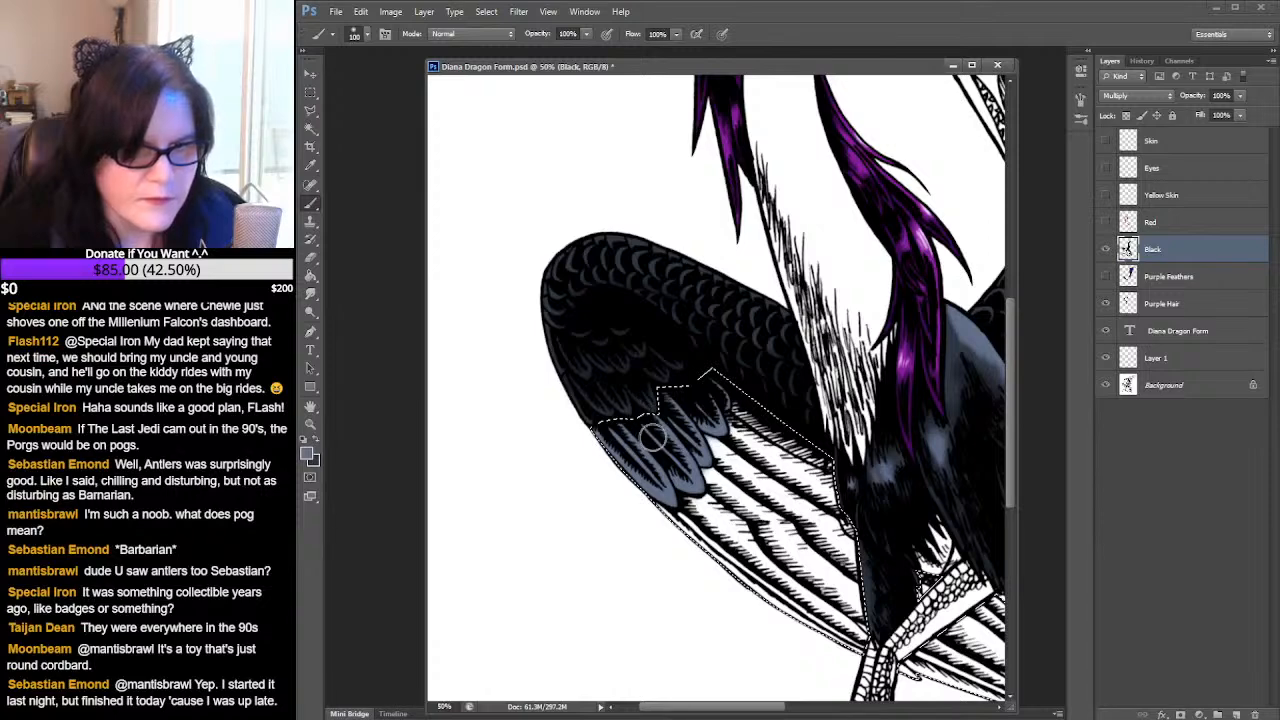
# - Show the Purple Feathers layer and check how the purple meets the black feathers on both wings
pyautogui.click(1105, 276)
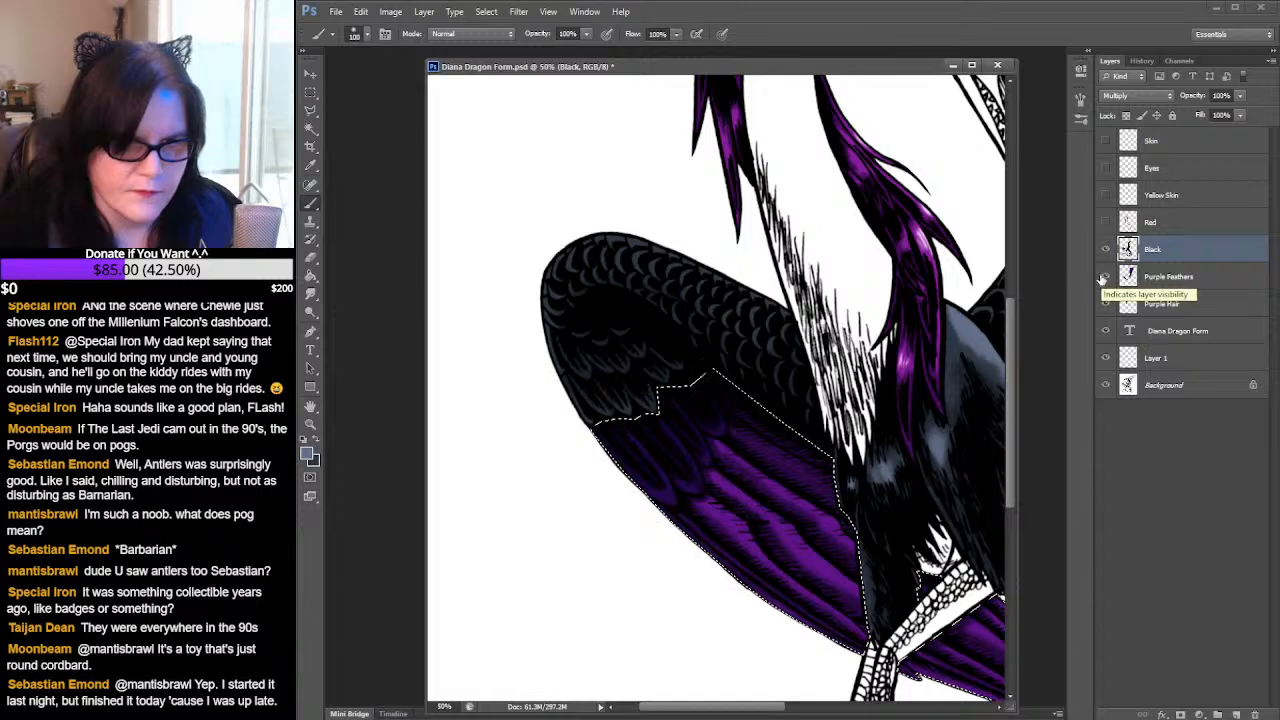
pyautogui.click(1105, 276)
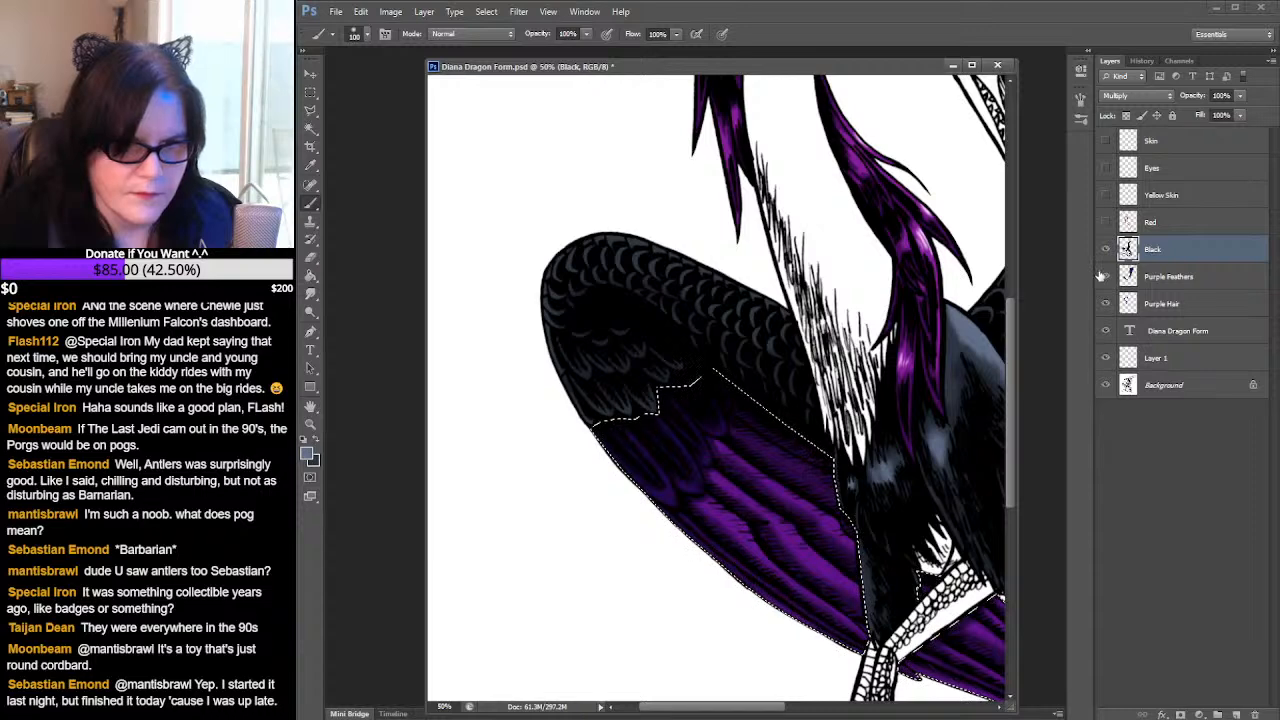
pyautogui.click(310, 424)
pyautogui.keyDown('alt'); pyautogui.click(793, 377); pyautogui.keyUp('alt')
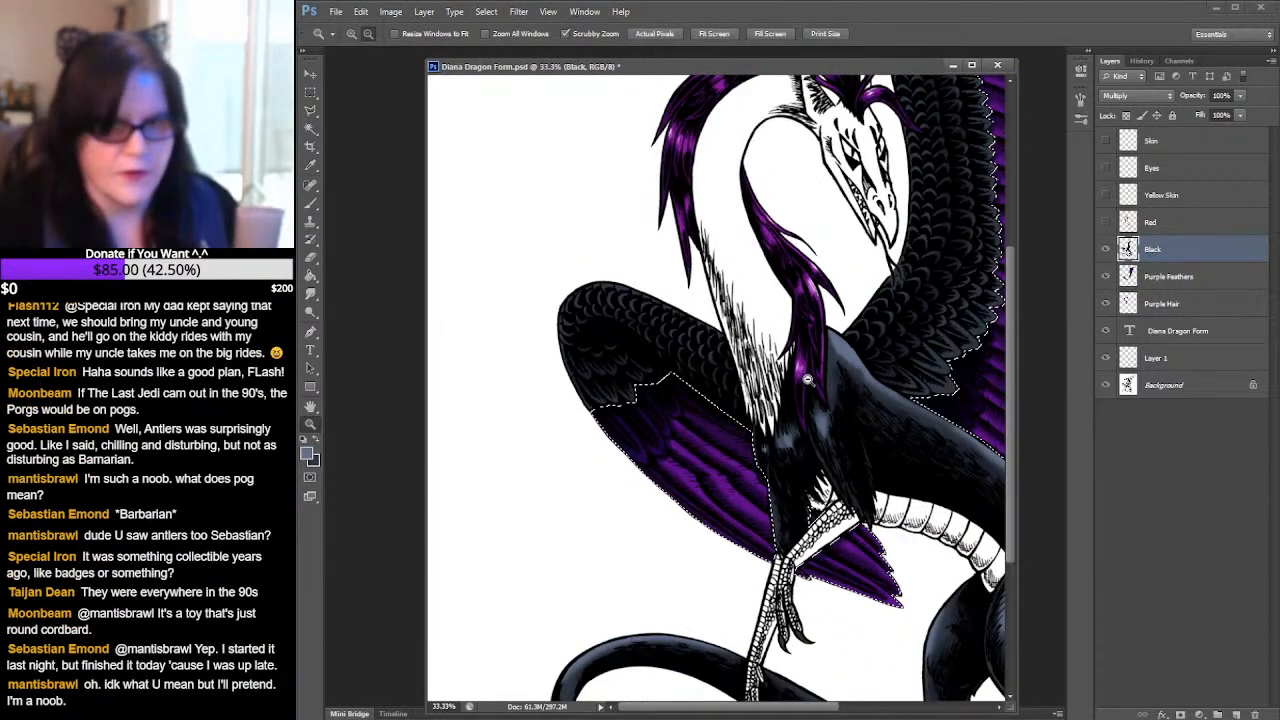
pyautogui.keyDown('alt'); pyautogui.click(810, 380); pyautogui.keyUp('alt')
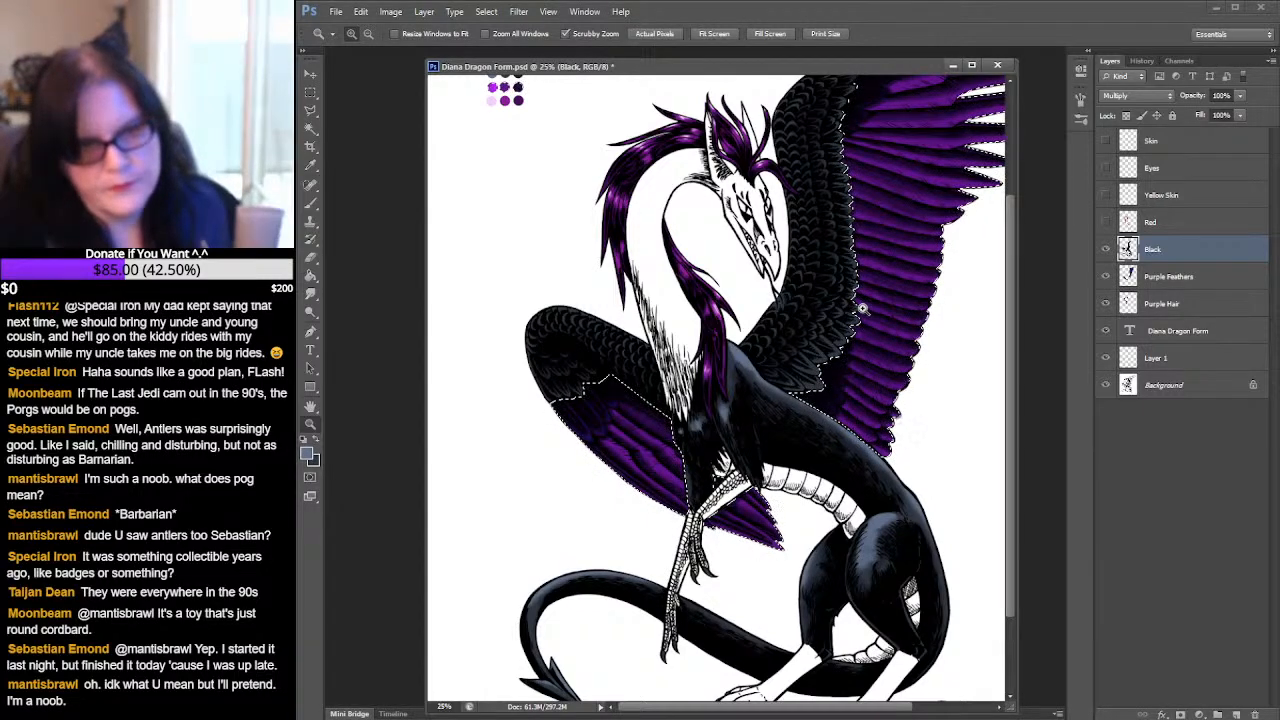
pyautogui.click(653, 371)
pyautogui.click(653, 371)
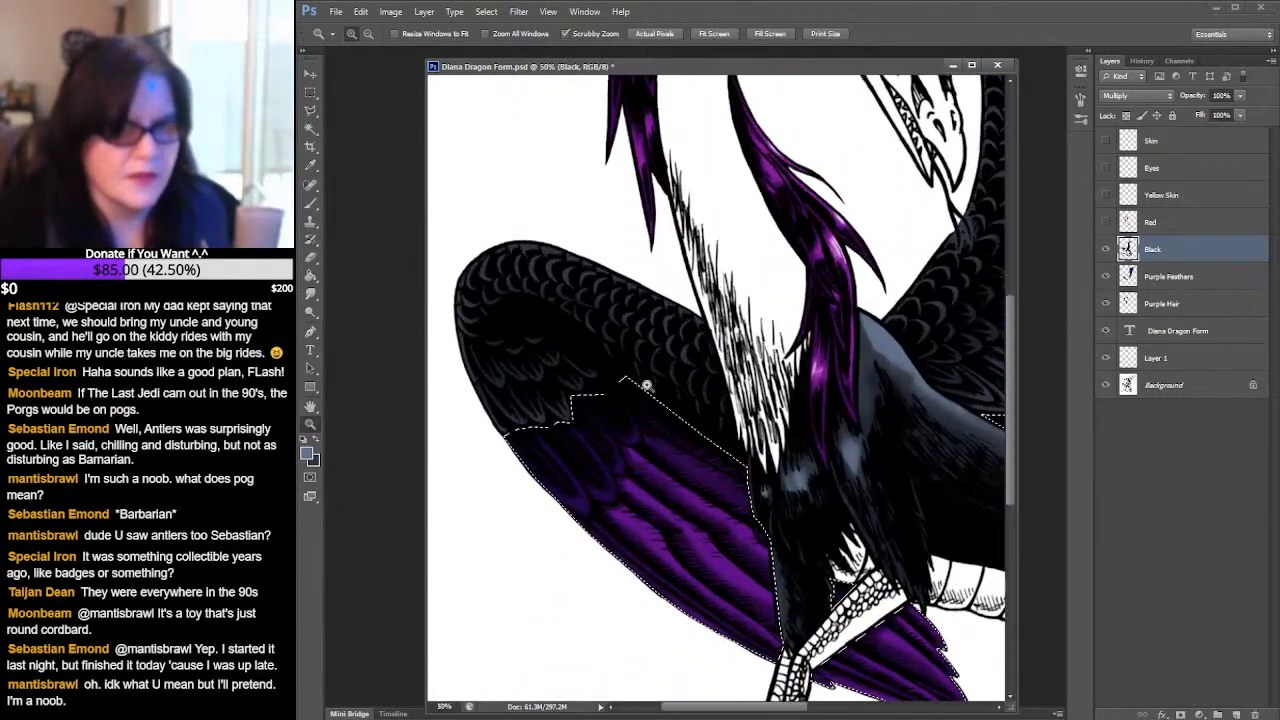
pyautogui.moveTo(691, 368); pyautogui.dragTo(753, 380)
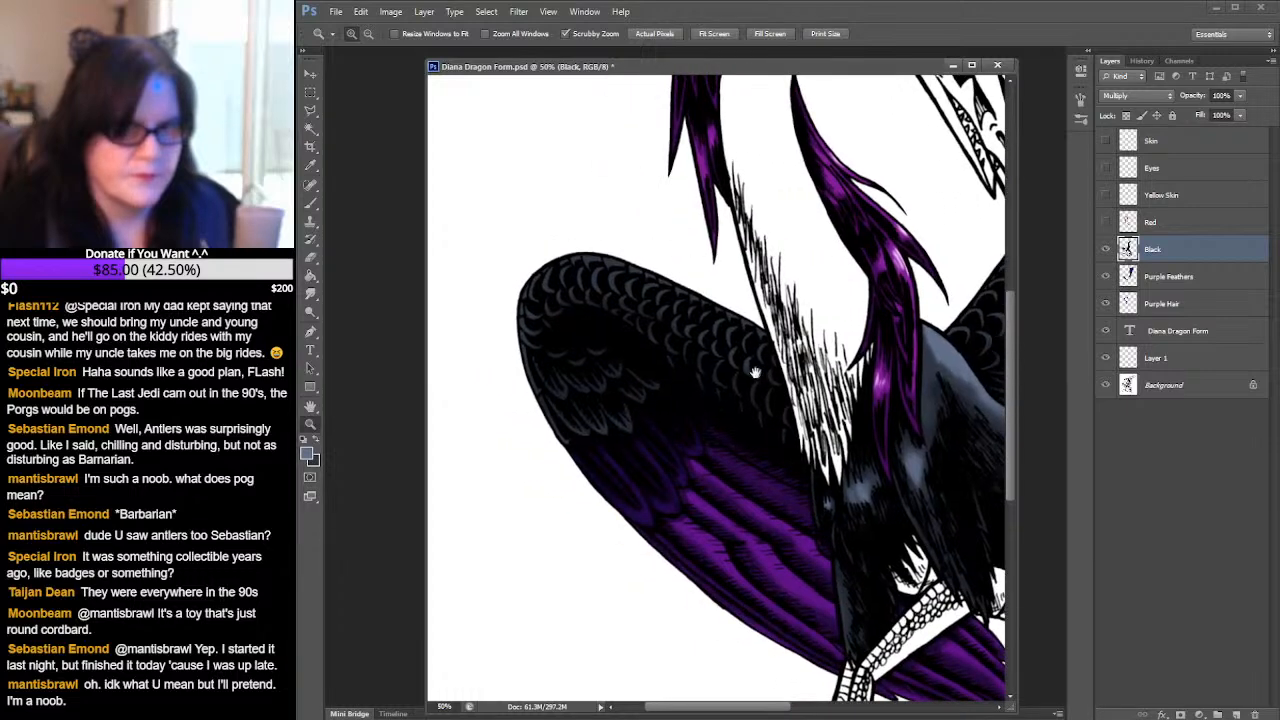
# - Load the Black layer's shape as a selection and brush blue-grey highlights along the raised wing's leading-edge feathers
pyautogui.click(310, 204)
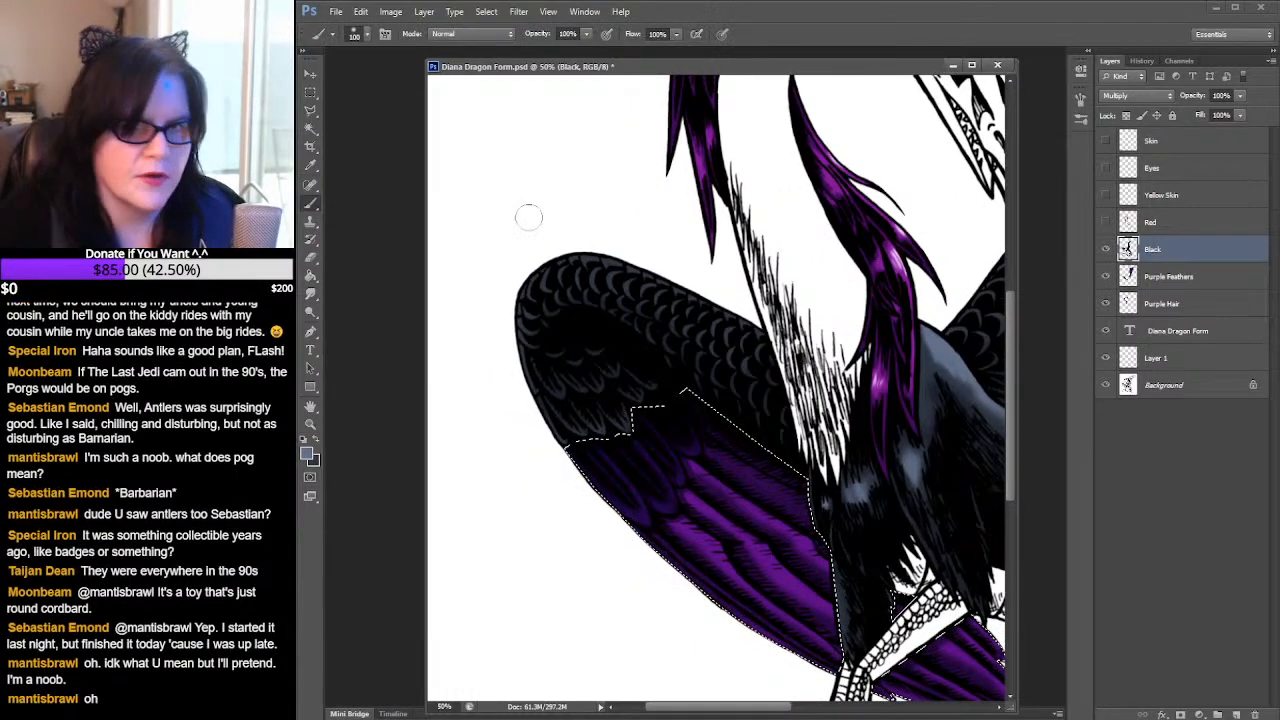
pyautogui.keyDown('ctrl'); pyautogui.click(1128, 249); pyautogui.keyUp('ctrl')
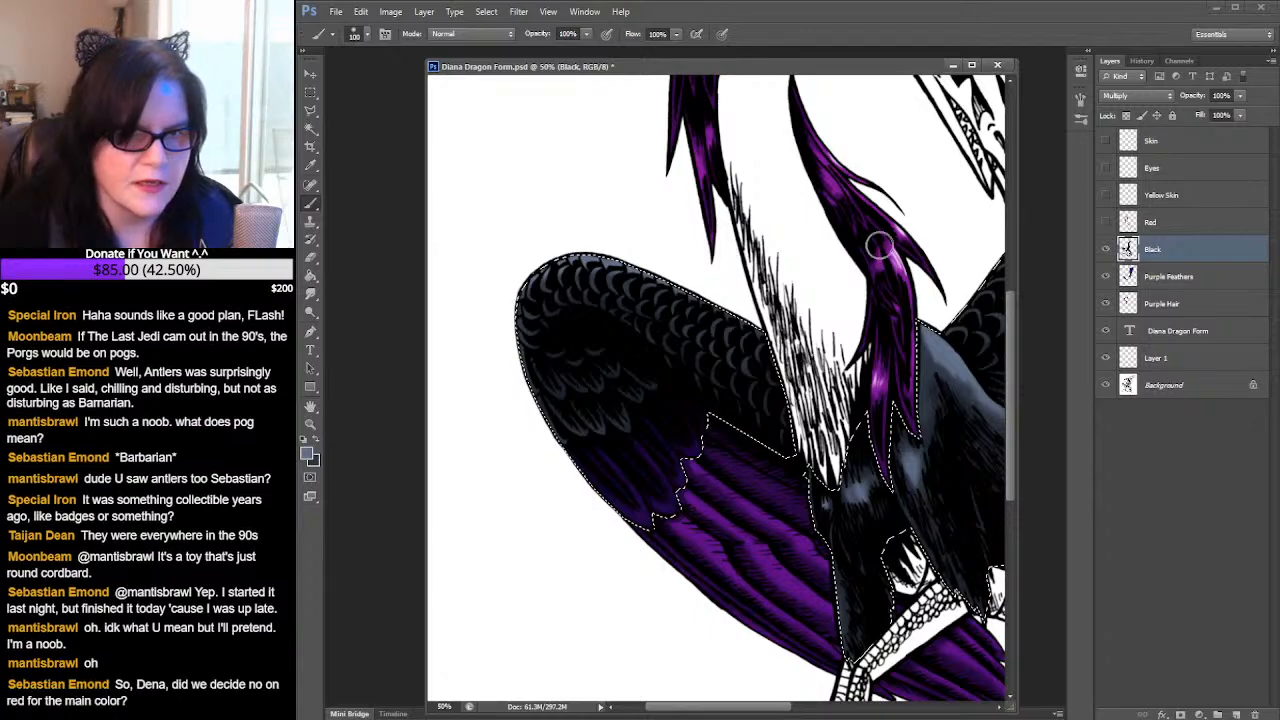
pyautogui.moveTo(888, 230); pyautogui.dragTo(542, 379)
pyautogui.moveTo(760, 226)
pyautogui.mouseDown()
pyautogui.moveTo(720, 286)
pyautogui.moveTo(711, 363)
pyautogui.moveTo(652, 511)
pyautogui.mouseUp()
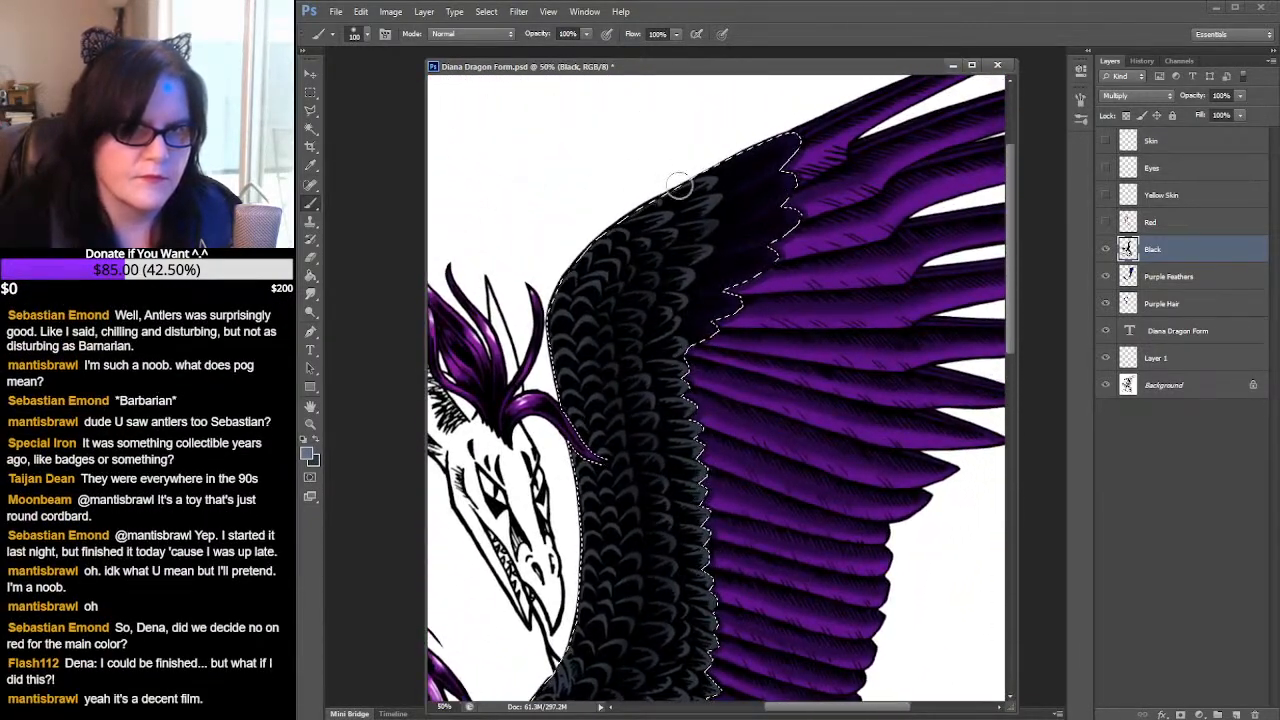
pyautogui.moveTo(692, 180)
pyautogui.mouseDown()
pyautogui.moveTo(572, 270)
pyautogui.moveTo(540, 378)
pyautogui.moveTo(560, 275)
pyautogui.moveTo(556, 414)
pyautogui.mouseUp()
pyautogui.press('space')
pyautogui.moveTo(727, 475); pyautogui.dragTo(811, 320)
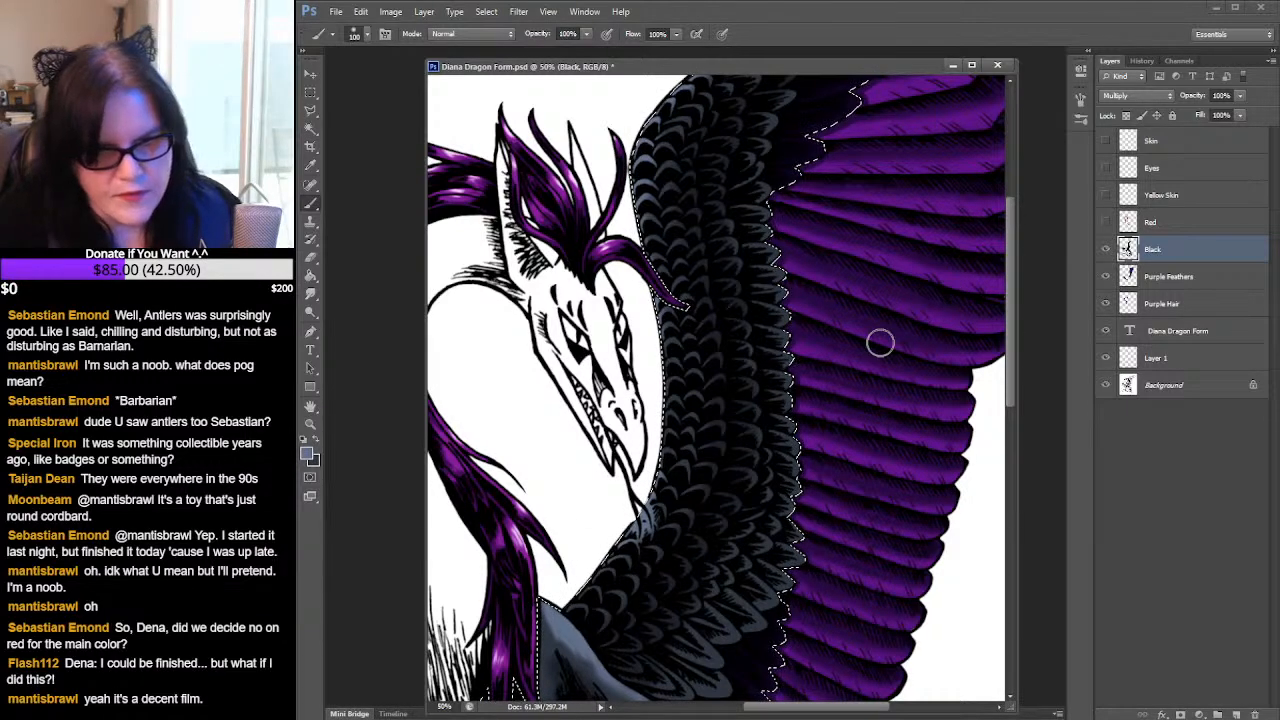
# - Brush blue-grey over the black feathers near the raised wing's tip with the Purple Feathers layer hidden, and show that layer again
pyautogui.moveTo(740, 466); pyautogui.dragTo(744, 337)
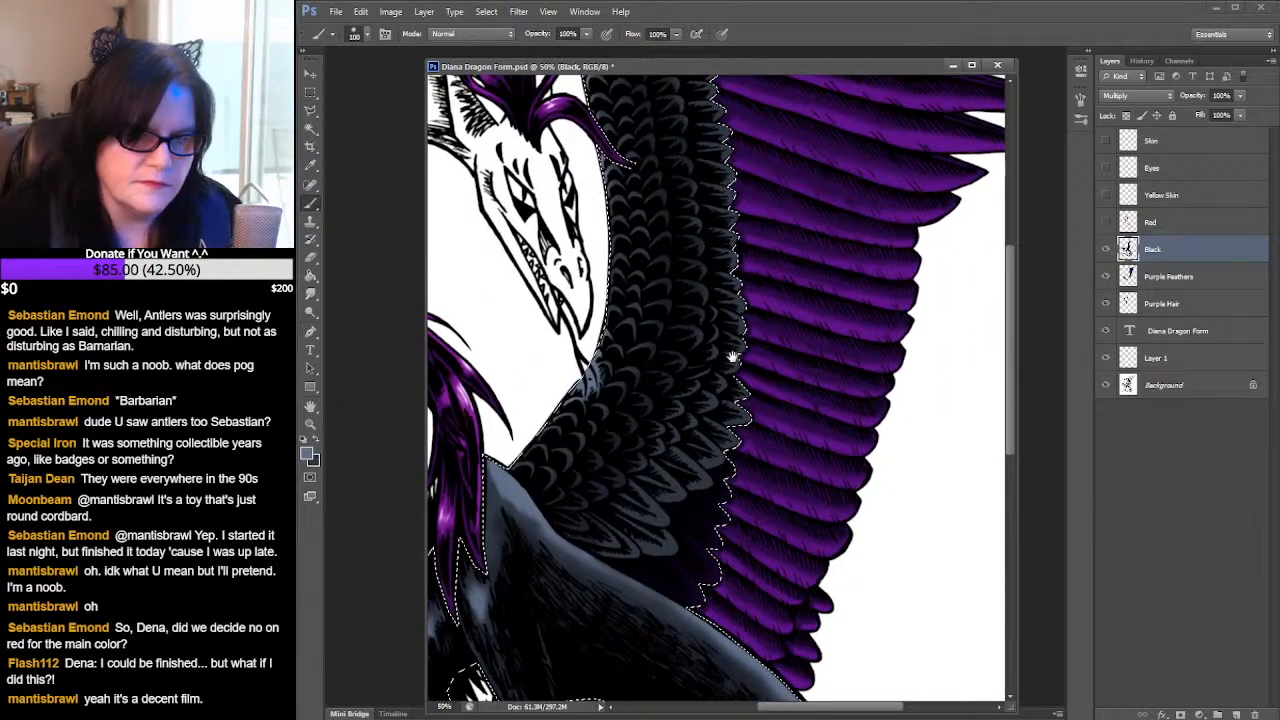
pyautogui.moveTo(733, 357); pyautogui.dragTo(702, 525)
pyautogui.moveTo(727, 359); pyautogui.dragTo(705, 462)
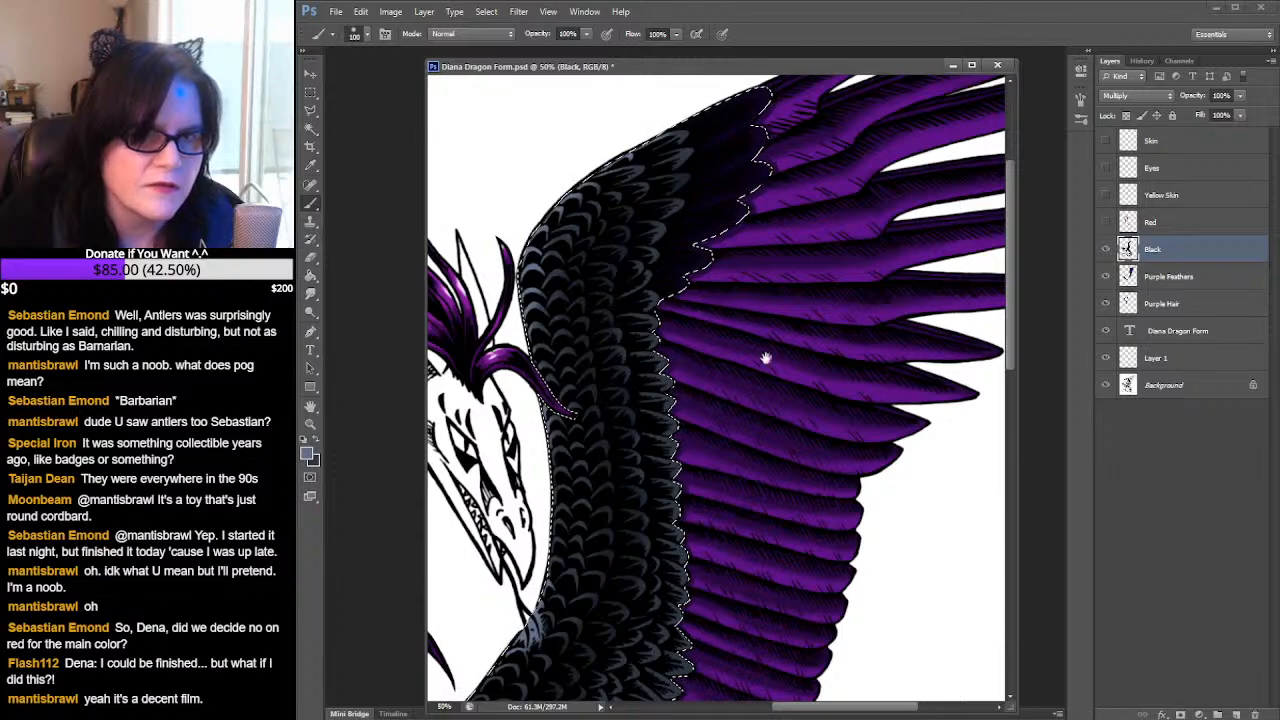
pyautogui.moveTo(766, 357); pyautogui.dragTo(891, 173)
pyautogui.moveTo(862, 297); pyautogui.dragTo(834, 388)
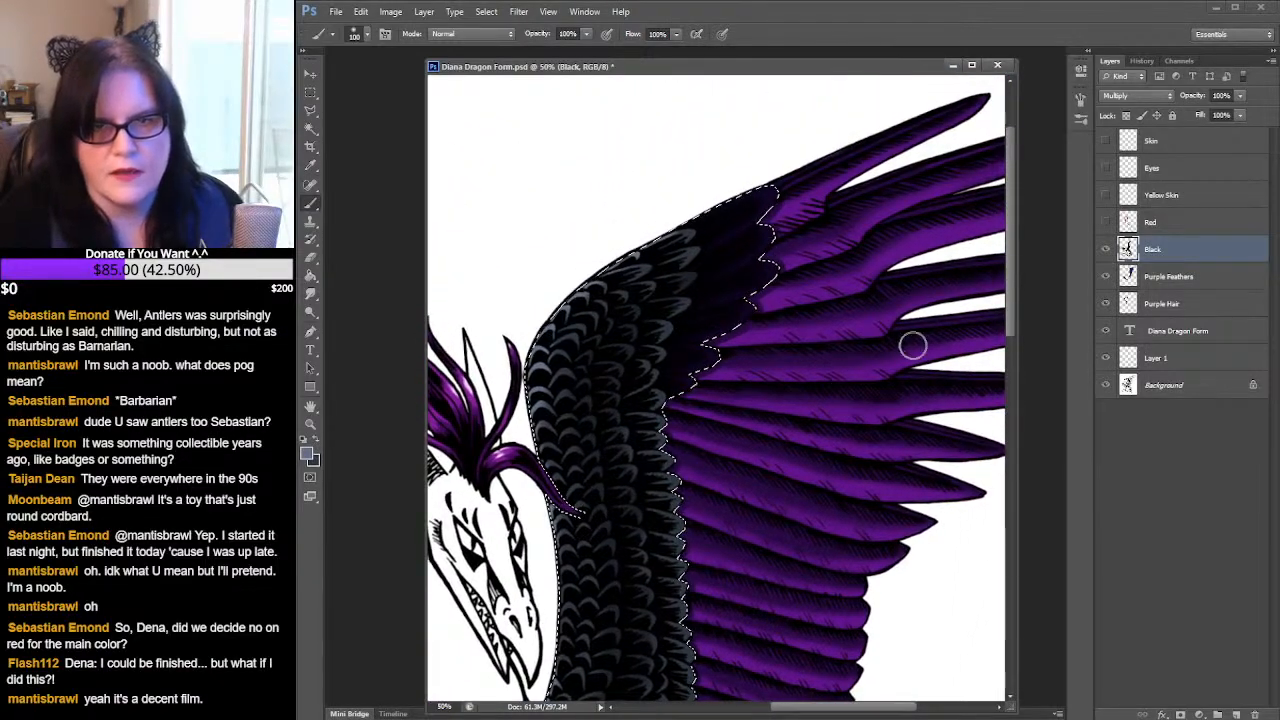
pyautogui.click(1105, 276)
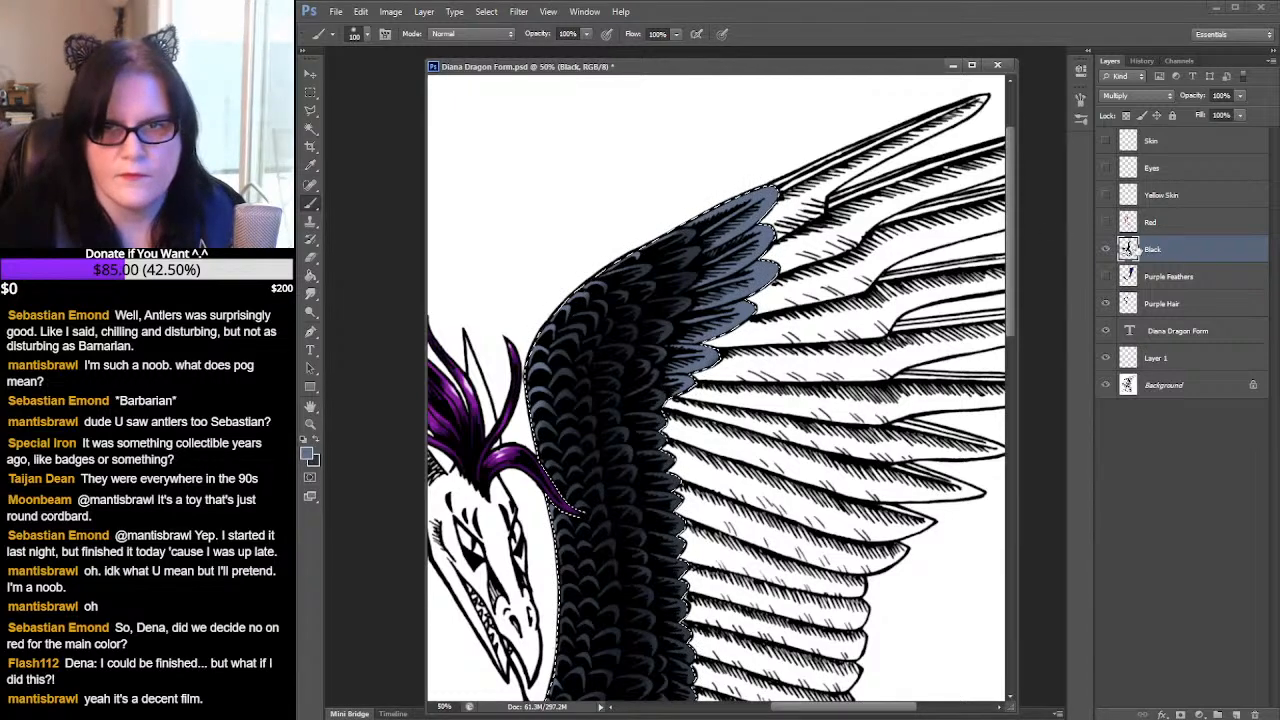
pyautogui.click(1106, 276)
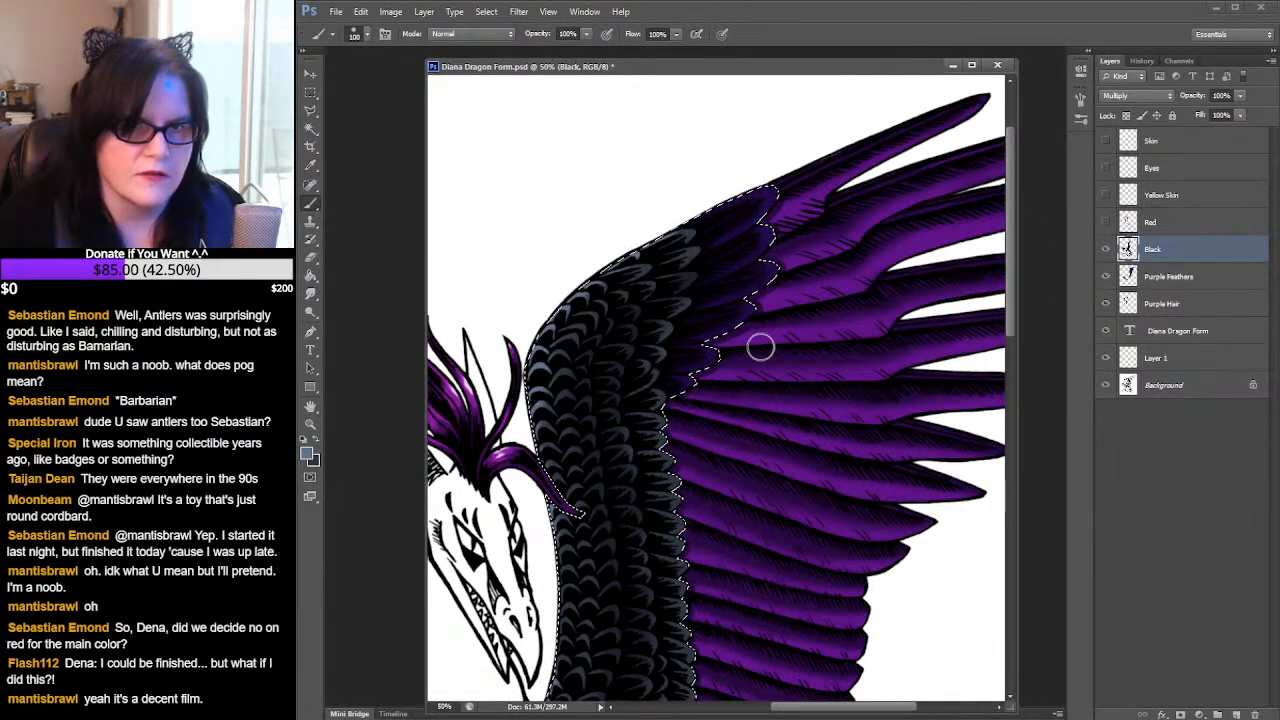
# - Clear the selection and check how the black and purple feathers blend across the whole raised wing
pyautogui.click(312, 92)
pyautogui.click(531, 134)
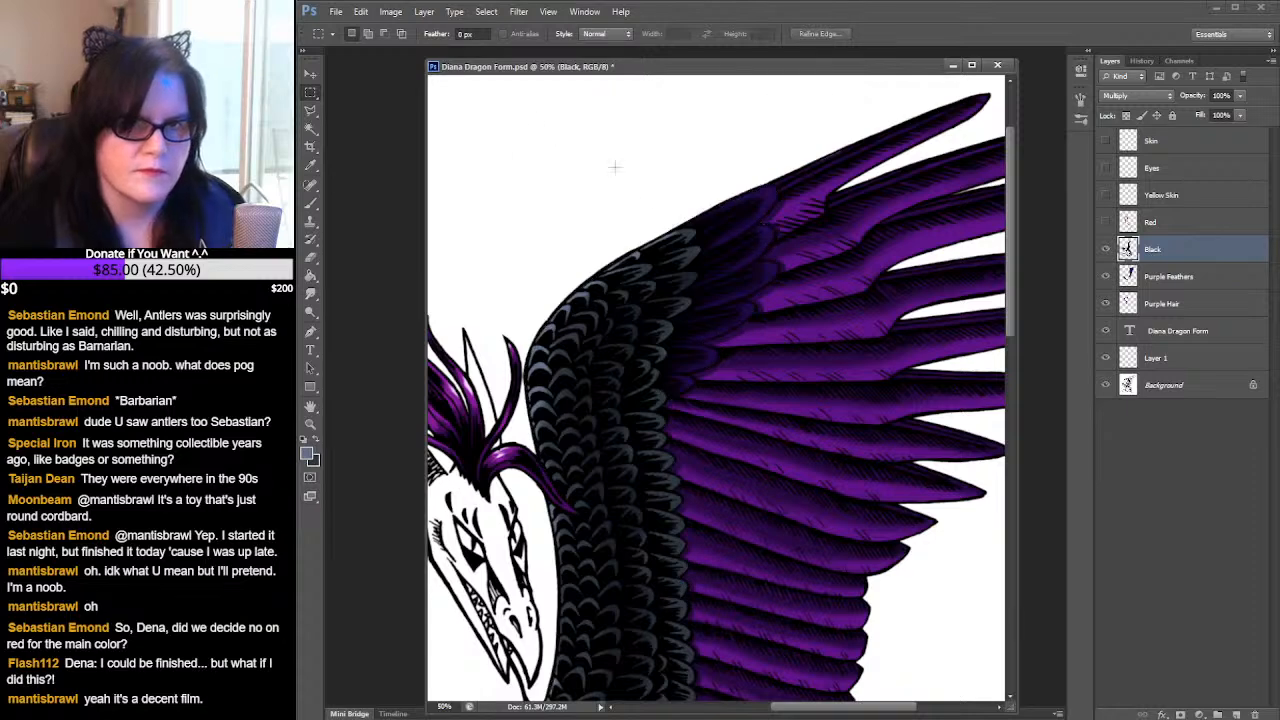
pyautogui.click(311, 422)
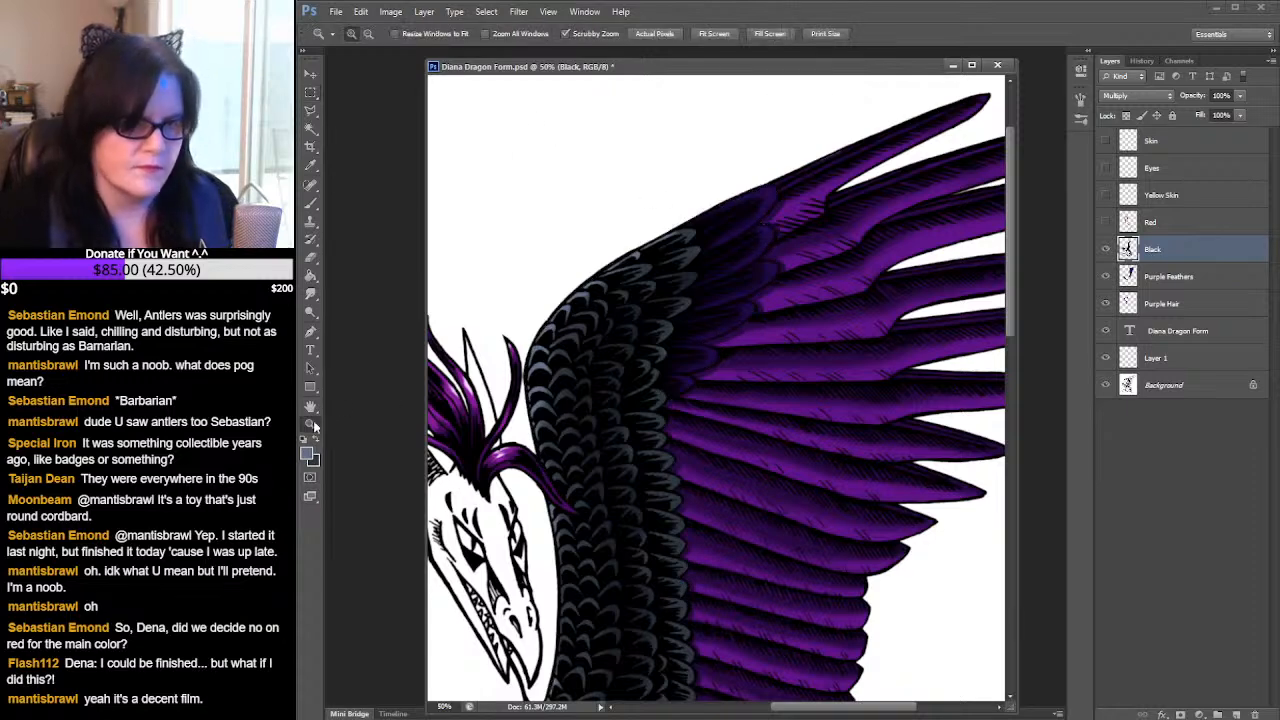
pyautogui.keyDown('alt'); pyautogui.click(745, 377); pyautogui.keyUp('alt')
pyautogui.keyDown('alt'); pyautogui.click(790, 378); pyautogui.keyUp('alt')
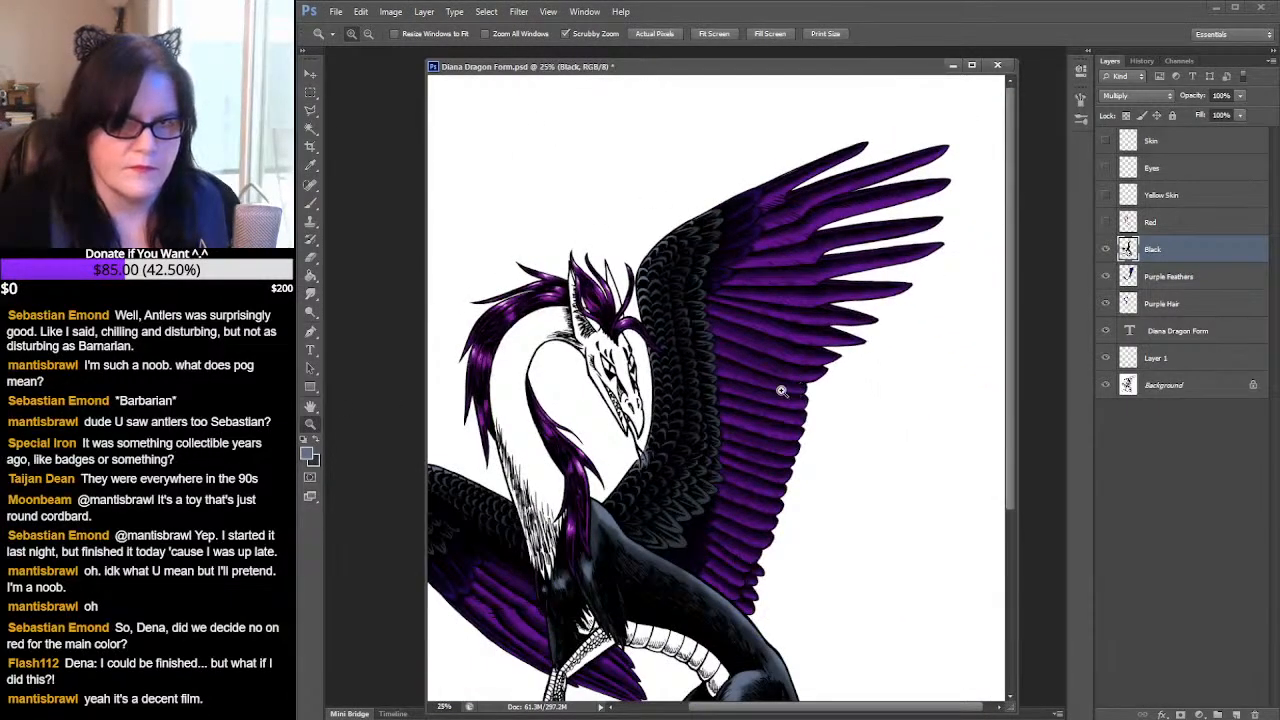
# - Hide the Purple Feathers layer and load the Black layer's shape as a selection around the raised wing's lowest black feathers
pyautogui.click(757, 452)
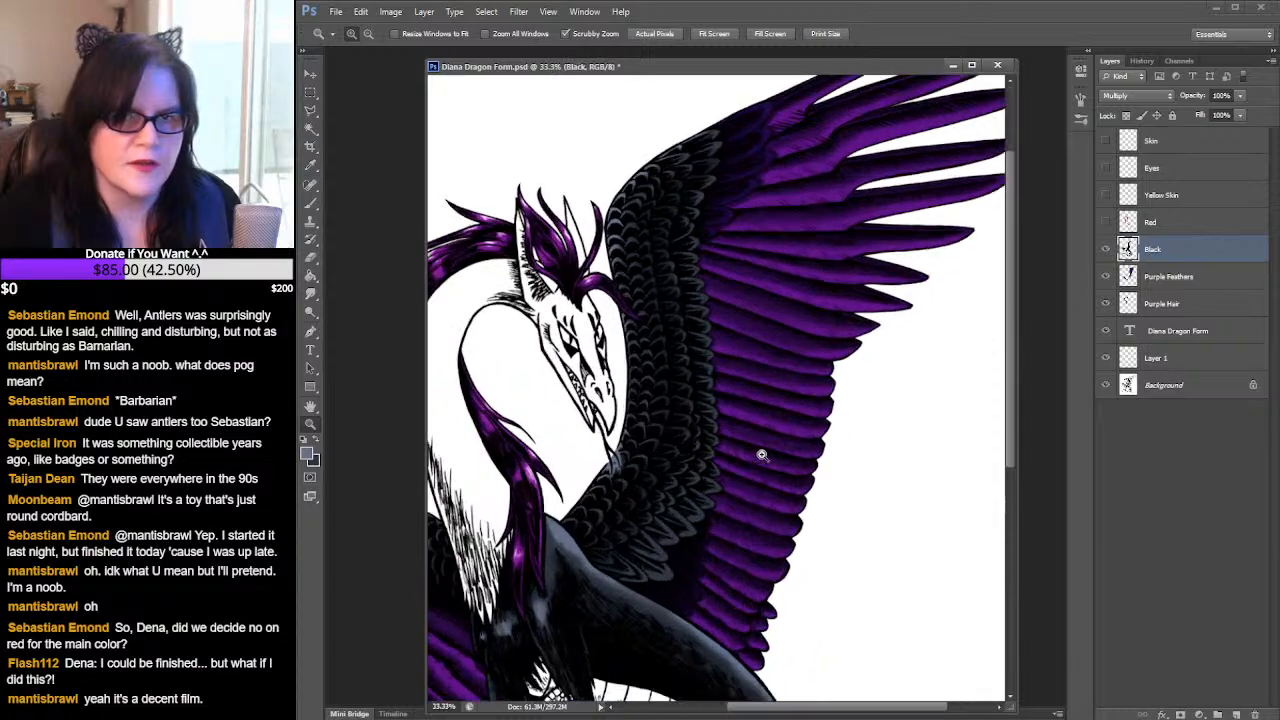
pyautogui.click(757, 462)
pyautogui.click(746, 470)
pyautogui.moveTo(757, 463); pyautogui.dragTo(824, 239)
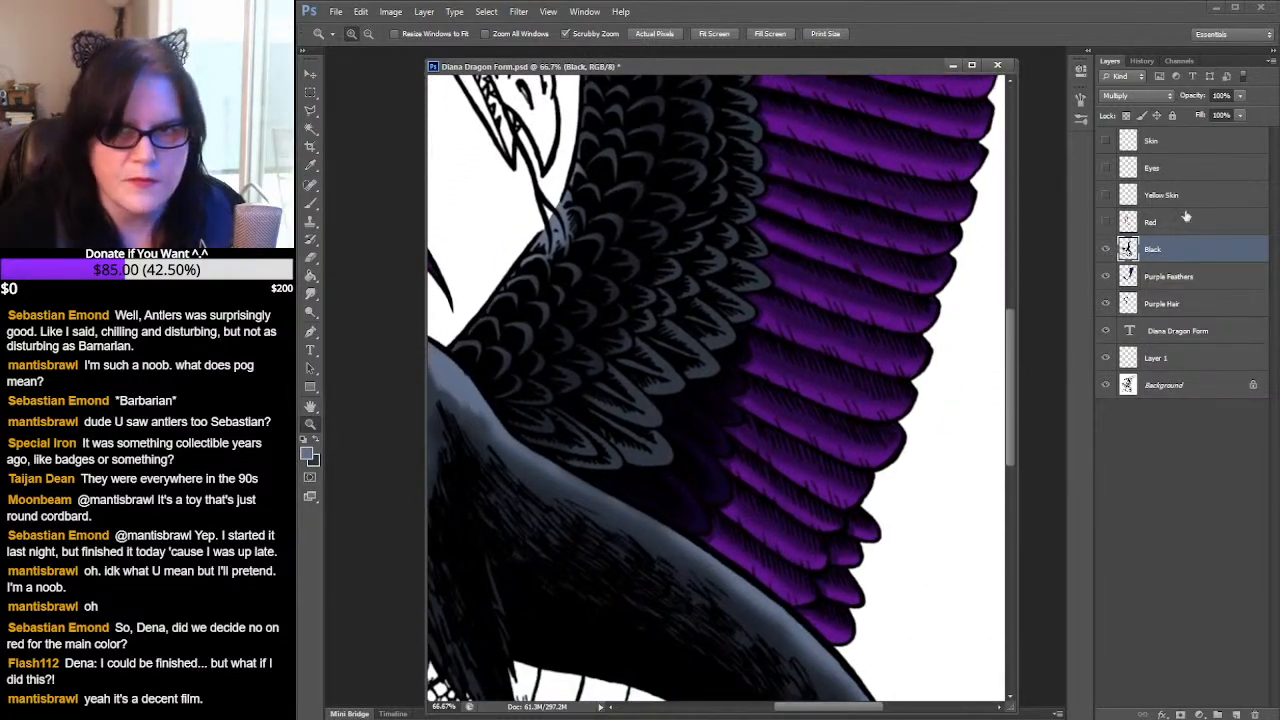
pyautogui.click(1105, 277)
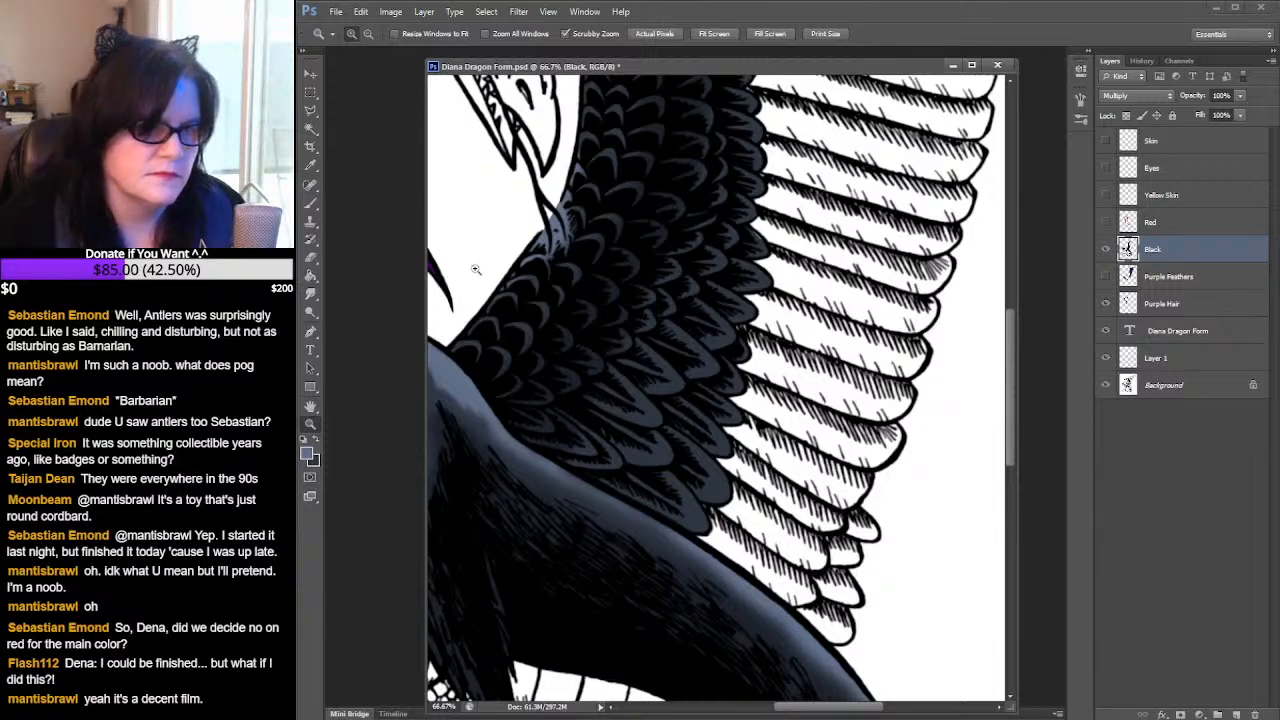
pyautogui.click(310, 203)
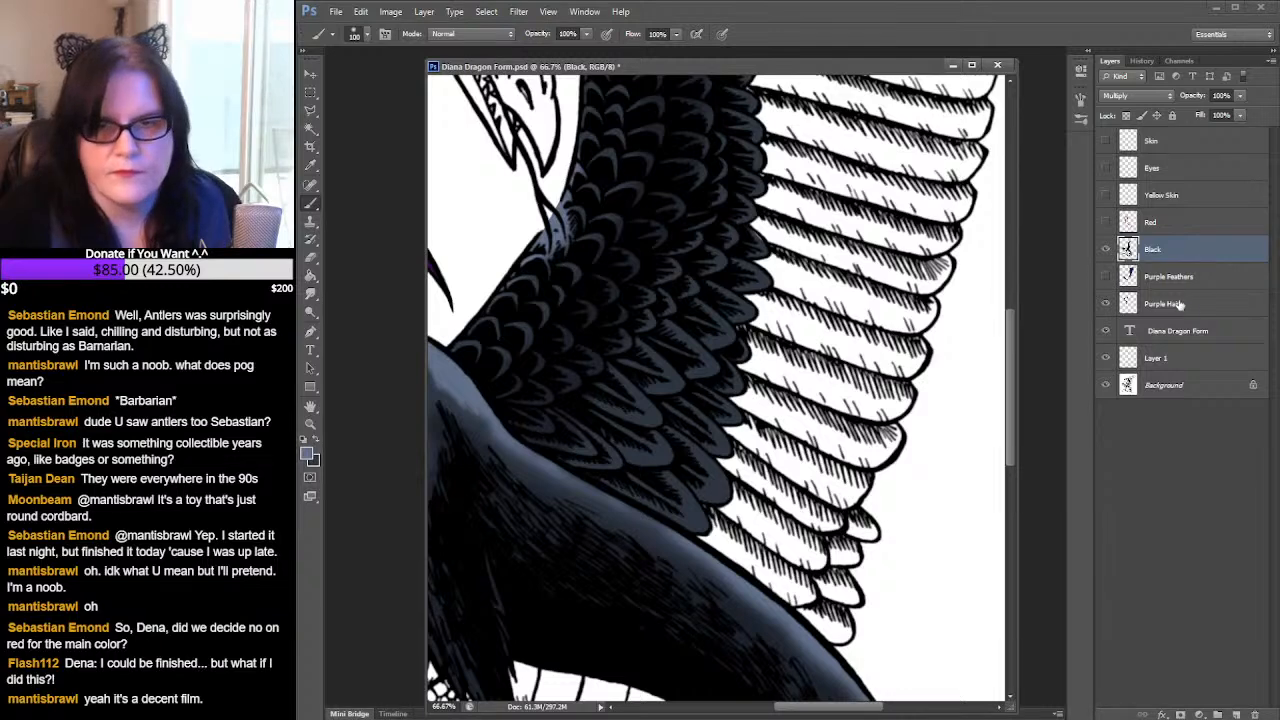
pyautogui.keyDown('ctrl'); pyautogui.click(1127, 249); pyautogui.keyUp('ctrl')
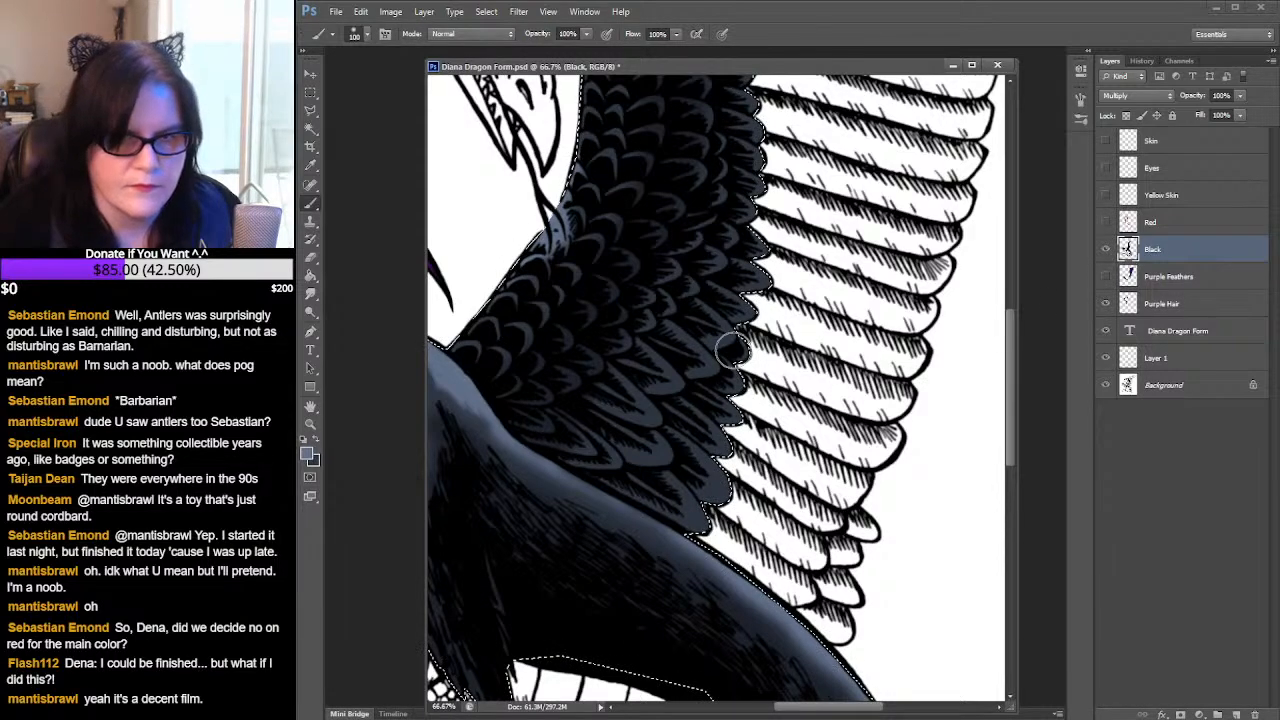
# - Brush blue-grey over the raised wing's lowest black feathers and compare them with the Purple Feathers layer shown and hidden
pyautogui.moveTo(739, 357)
pyautogui.mouseDown()
pyautogui.moveTo(741, 343)
pyautogui.moveTo(738, 385)
pyautogui.moveTo(689, 409)
pyautogui.moveTo(663, 400)
pyautogui.moveTo(686, 409)
pyautogui.moveTo(677, 430)
pyautogui.moveTo(694, 463)
pyautogui.moveTo(719, 407)
pyautogui.moveTo(720, 426)
pyautogui.mouseUp()
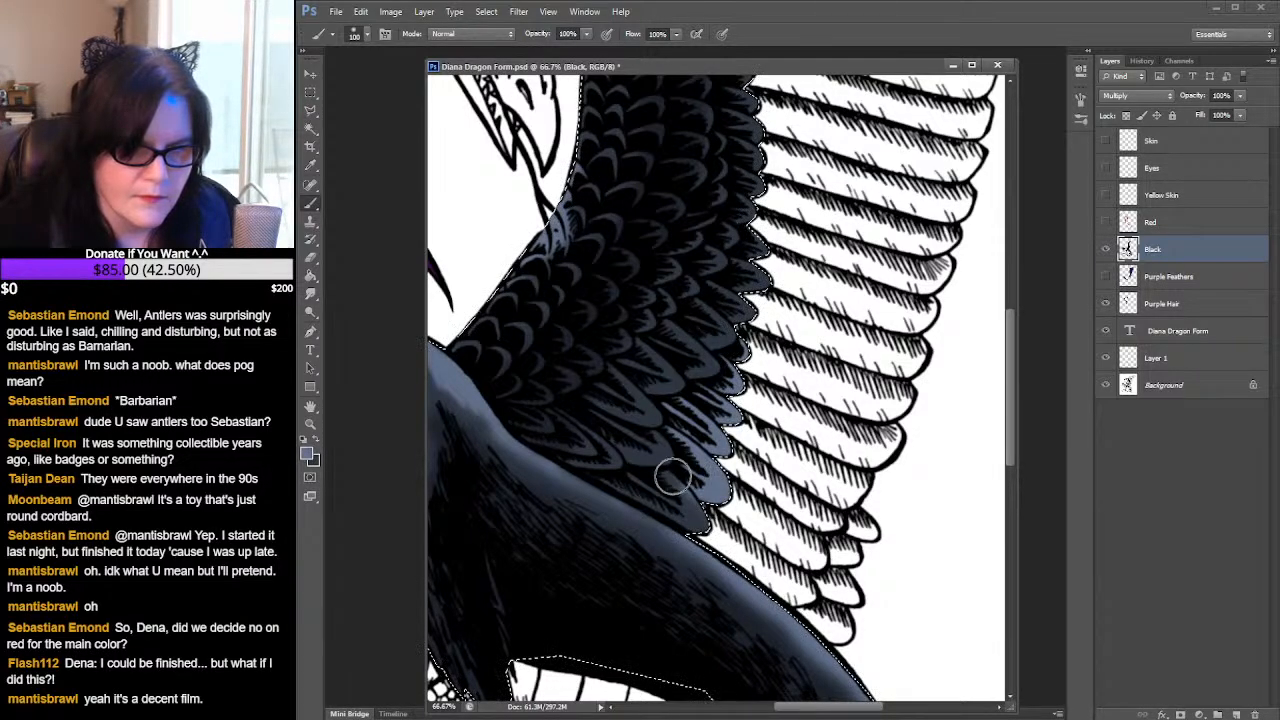
pyautogui.moveTo(637, 477)
pyautogui.mouseDown()
pyautogui.moveTo(587, 477)
pyautogui.moveTo(665, 502)
pyautogui.mouseUp()
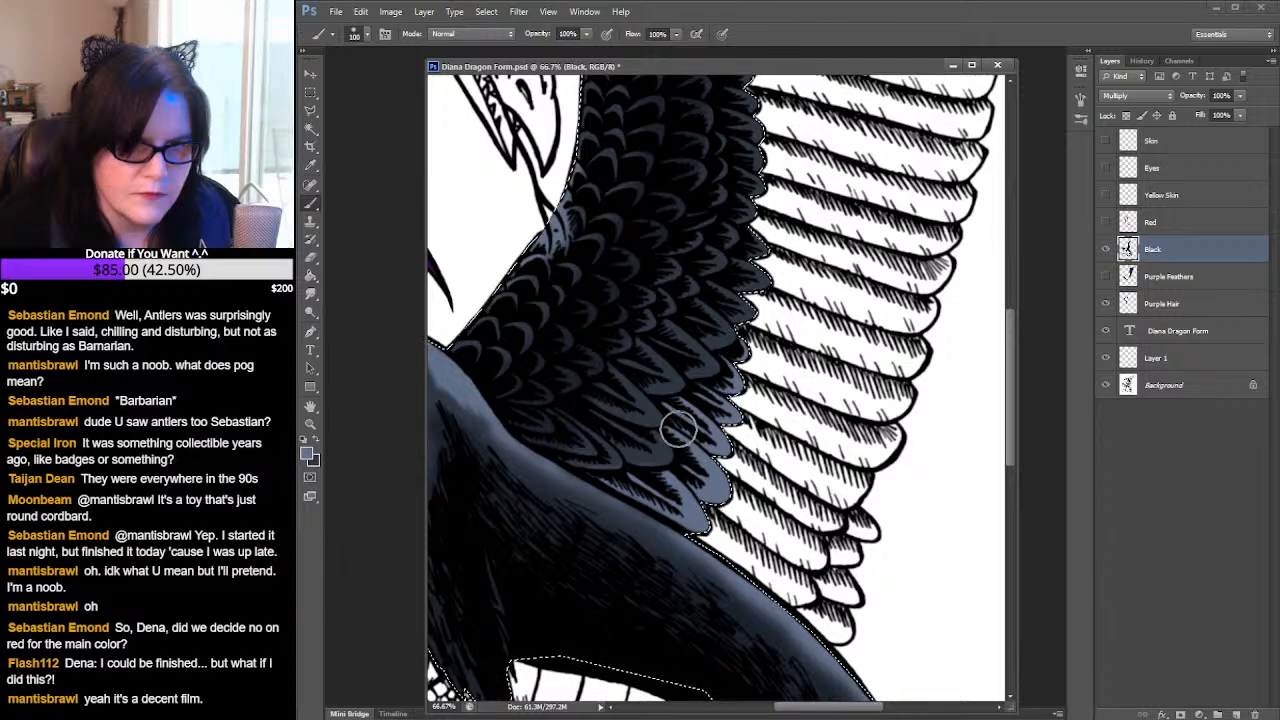
pyautogui.click(1106, 278)
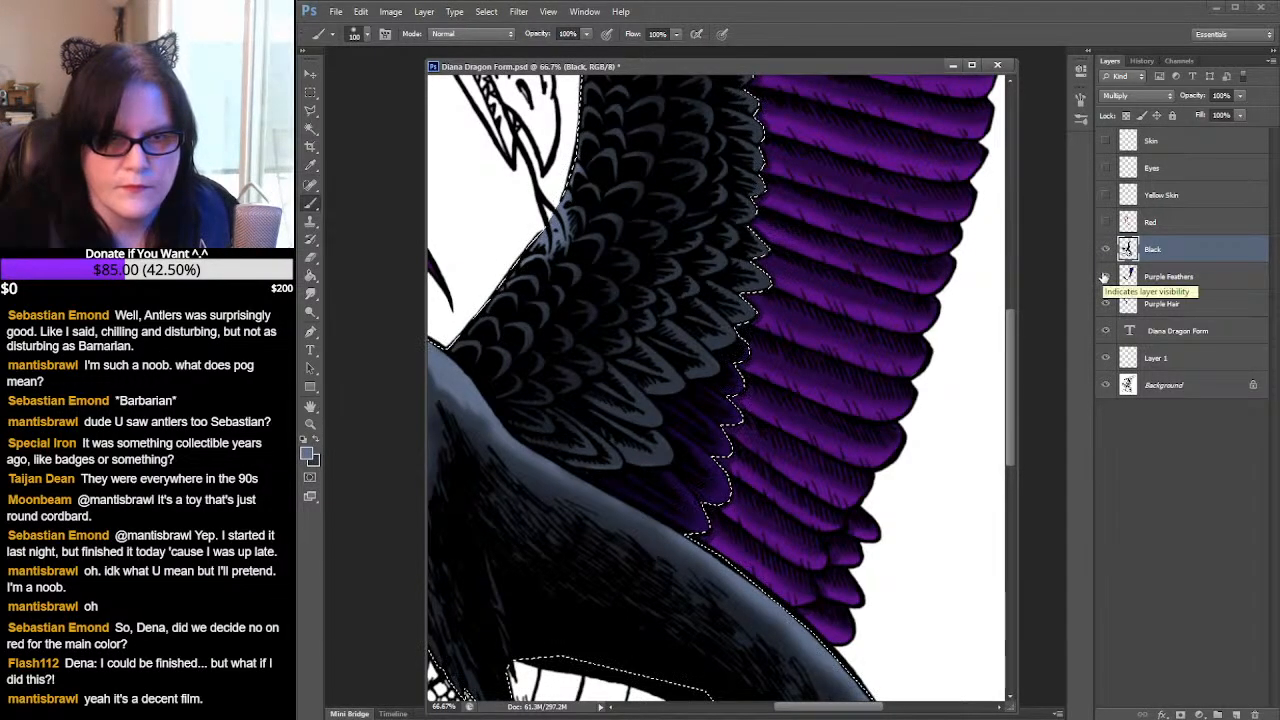
pyautogui.click(1106, 278)
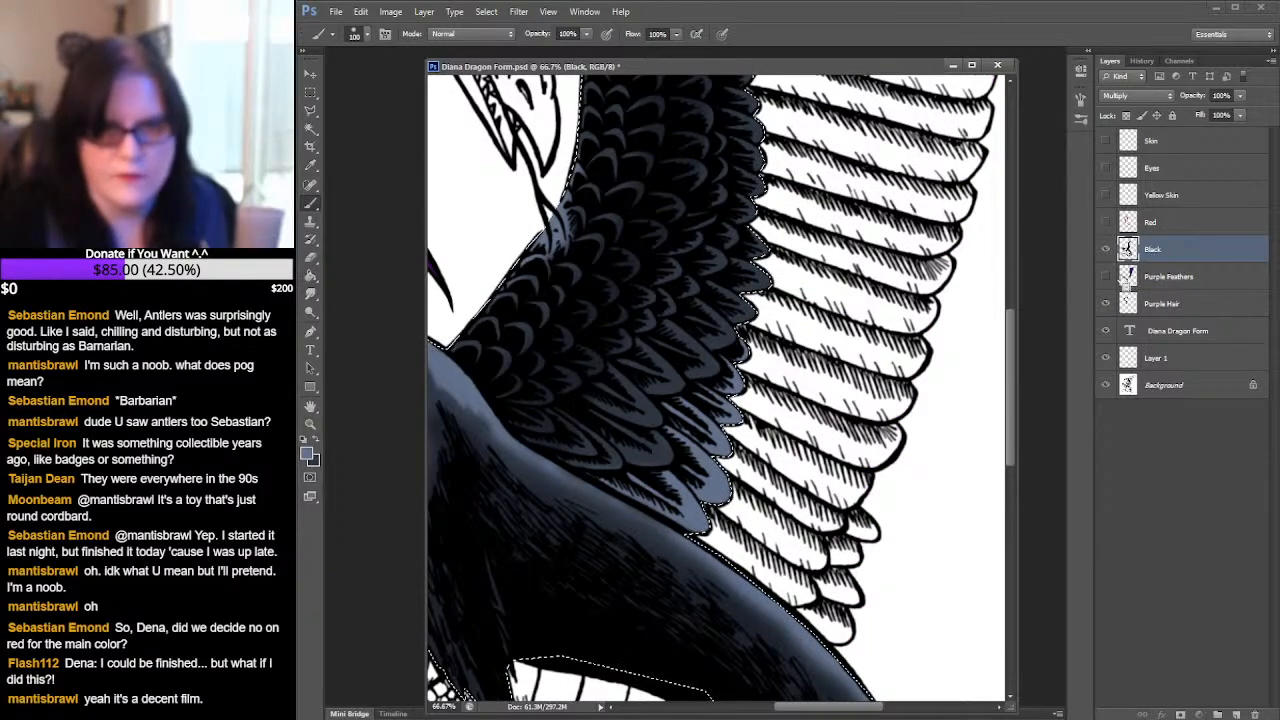
# - Subtract the Purple Feathers layer's shape from the selection and sample the darkest blue-grey palette swatch as the brush colour
pyautogui.keyDown('ctrl'); pyautogui.keyDown('alt'); pyautogui.click(1129, 280); pyautogui.keyUp('alt'); pyautogui.keyUp('ctrl')
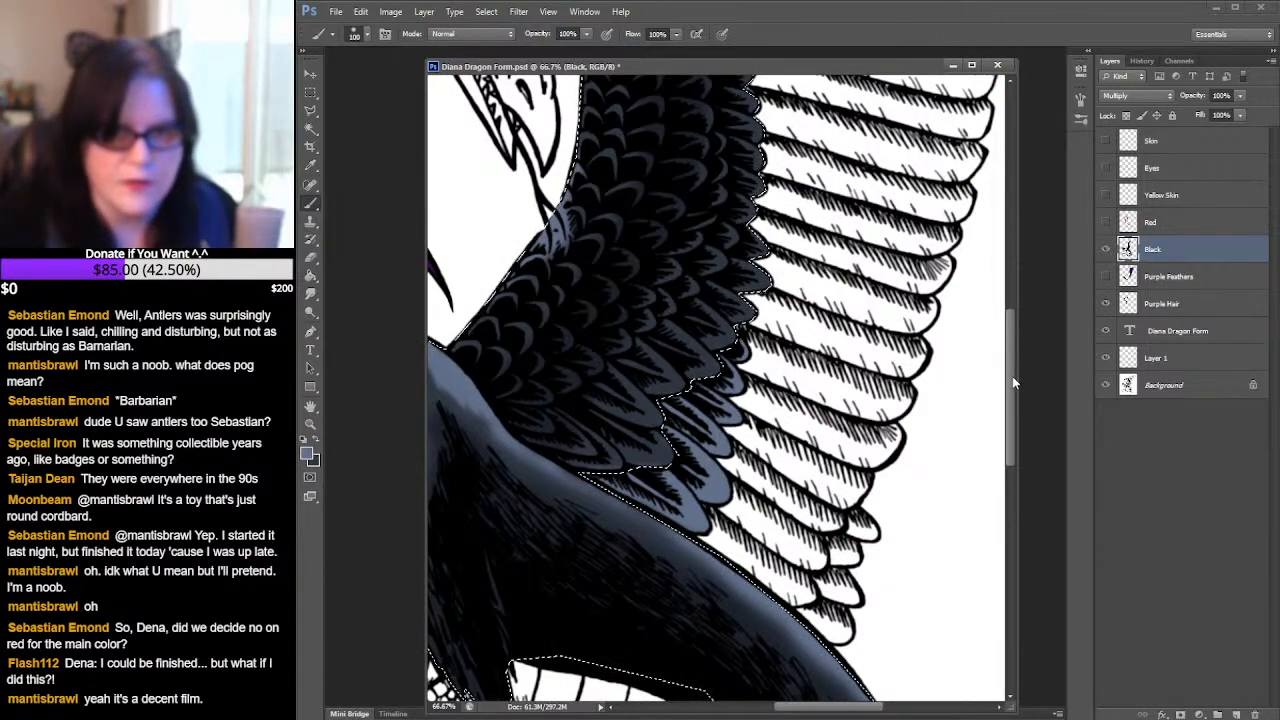
pyautogui.moveTo(1012, 376); pyautogui.dragTo(1024, 232)
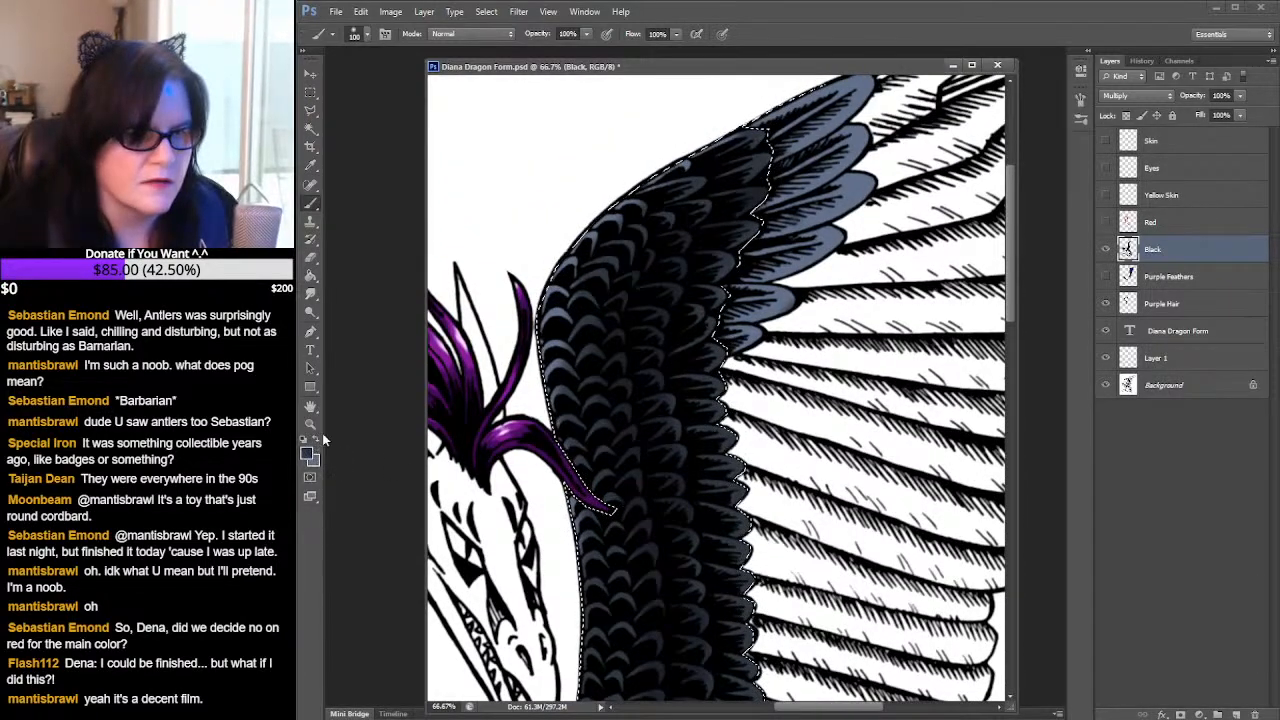
pyautogui.hotkey('ctrl', 'd')
pyautogui.moveTo(495, 289); pyautogui.dragTo(743, 289)
pyautogui.moveTo(807, 332); pyautogui.dragTo(792, 315)
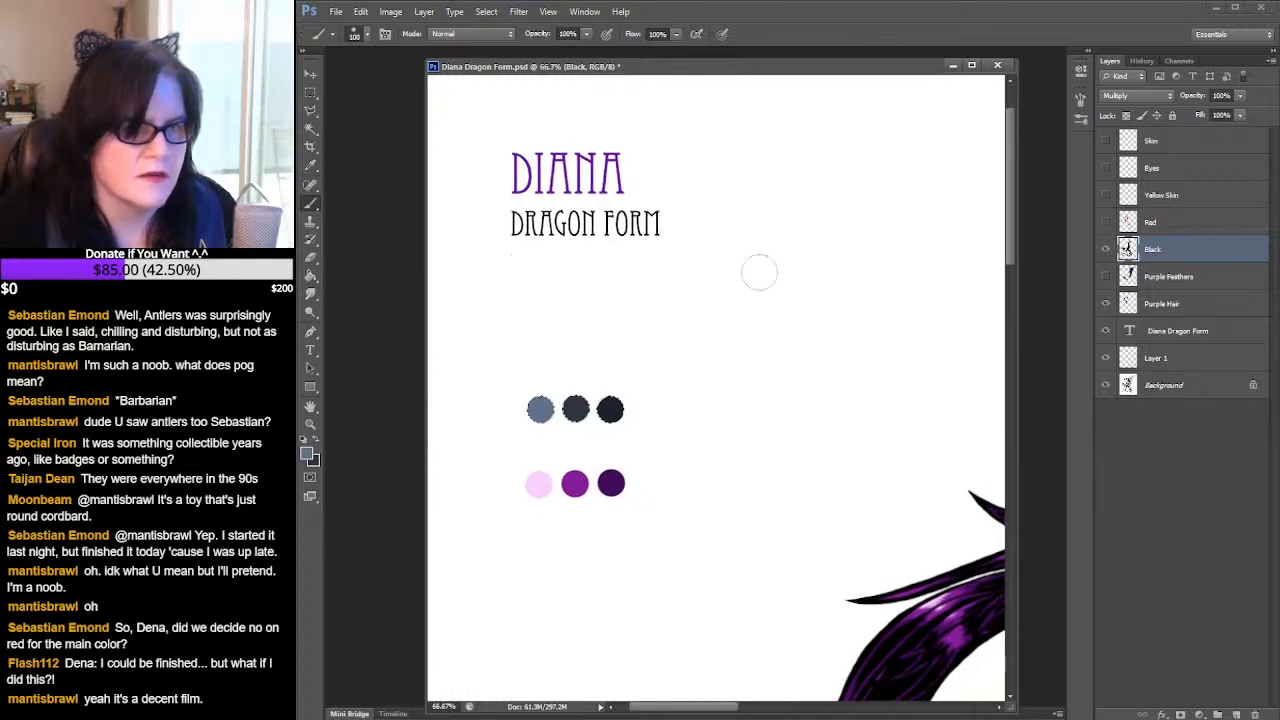
pyautogui.click(310, 165)
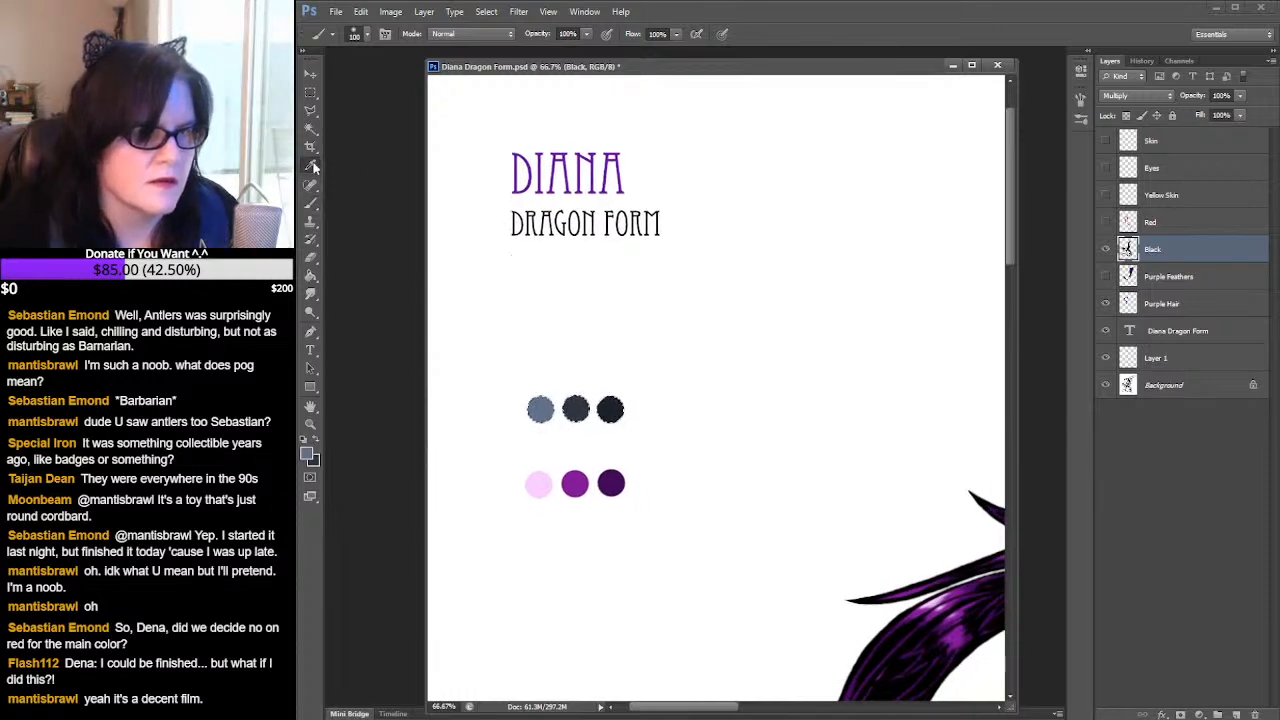
pyautogui.click(609, 403)
pyautogui.moveTo(858, 301); pyautogui.dragTo(440, 215)
pyautogui.moveTo(985, 300); pyautogui.dragTo(686, 230)
pyautogui.press('b')
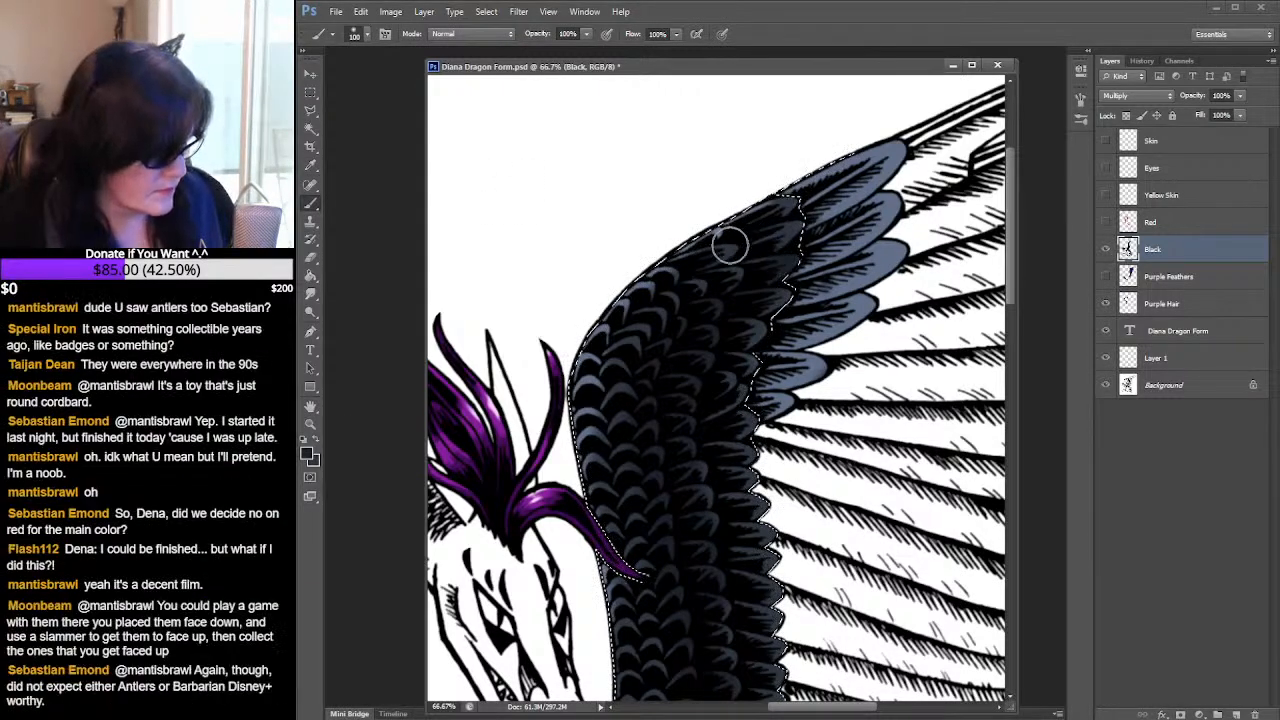
# - Try the 18 and 28 px soft brushes for the raised wing's small feathers and set the brush to 35 px
pyautogui.click(367, 35)
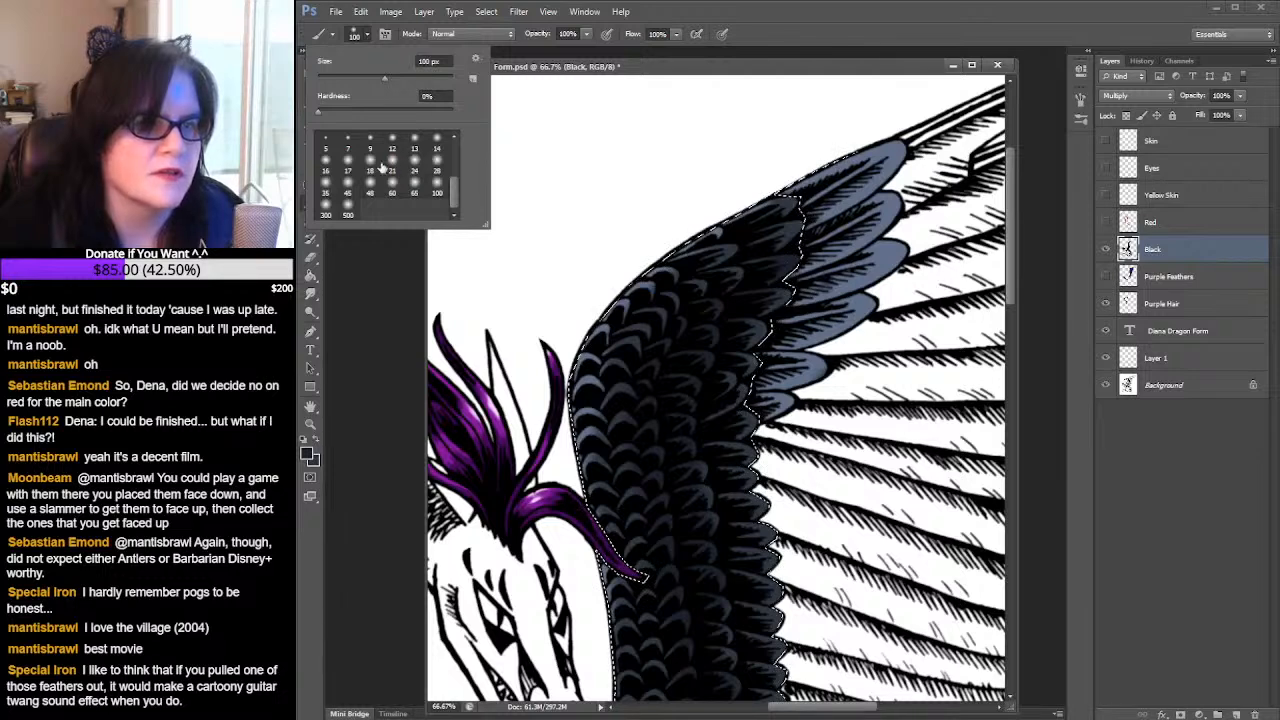
pyautogui.click(374, 168)
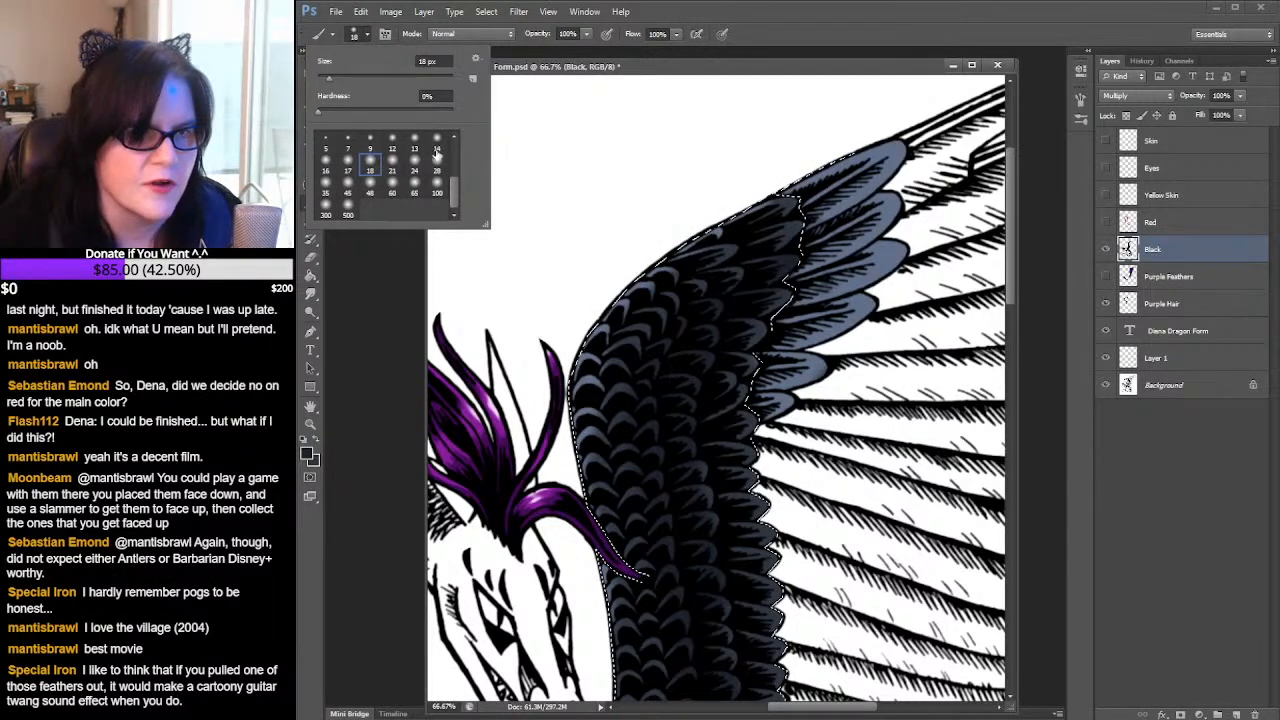
pyautogui.click(436, 168)
pyautogui.click(716, 253)
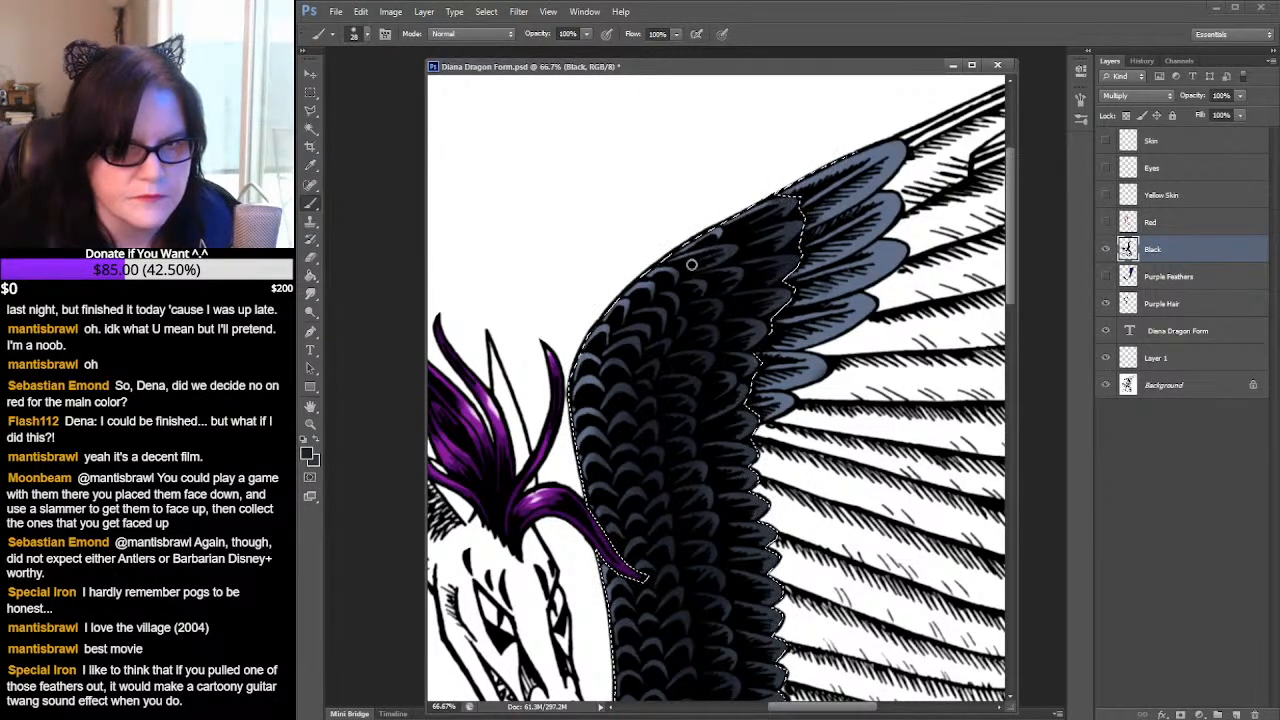
pyautogui.click(364, 35)
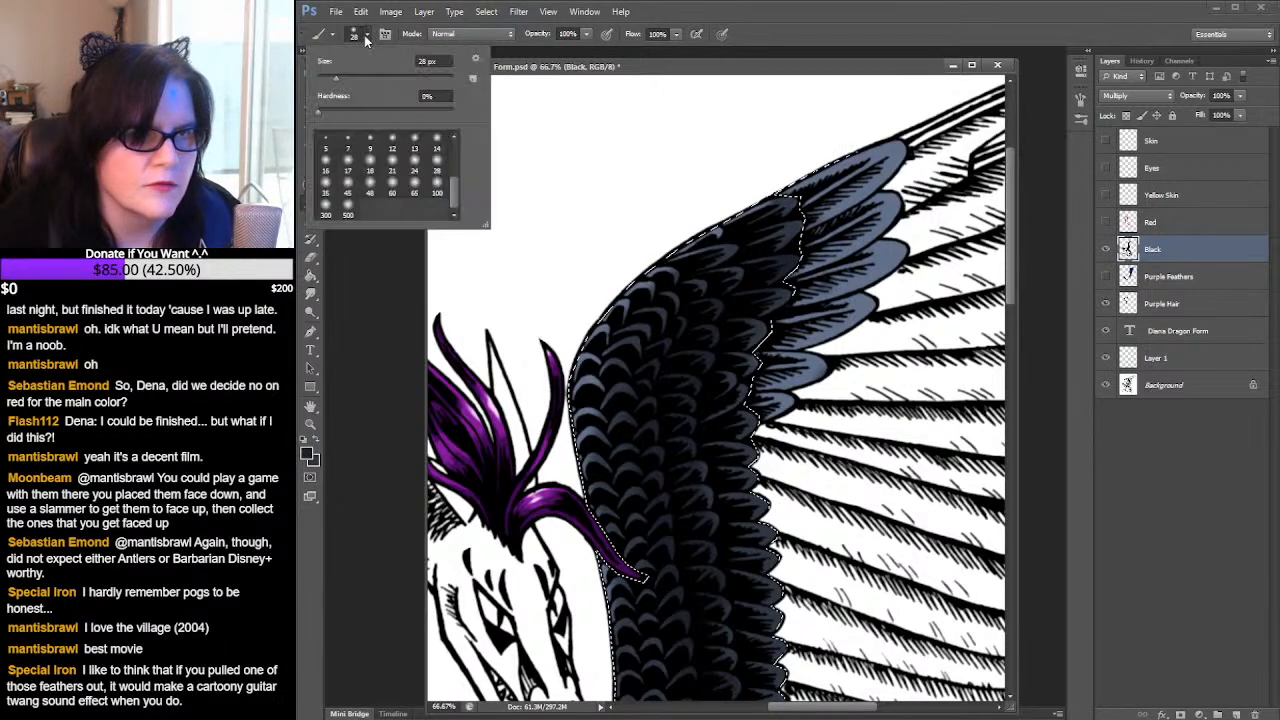
pyautogui.click(329, 191)
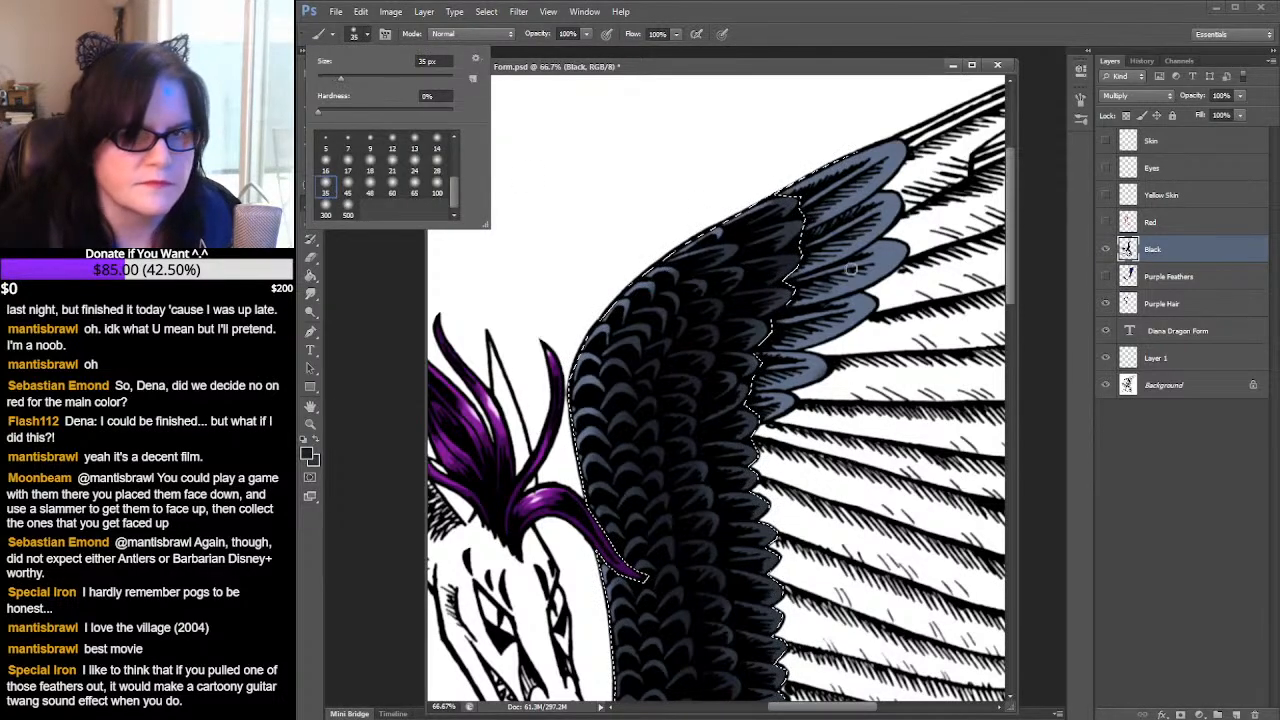
# - Brush the darkest blue-grey over the small black feathers along the raised wing with the 35 px soft brush
pyautogui.click(717, 251)
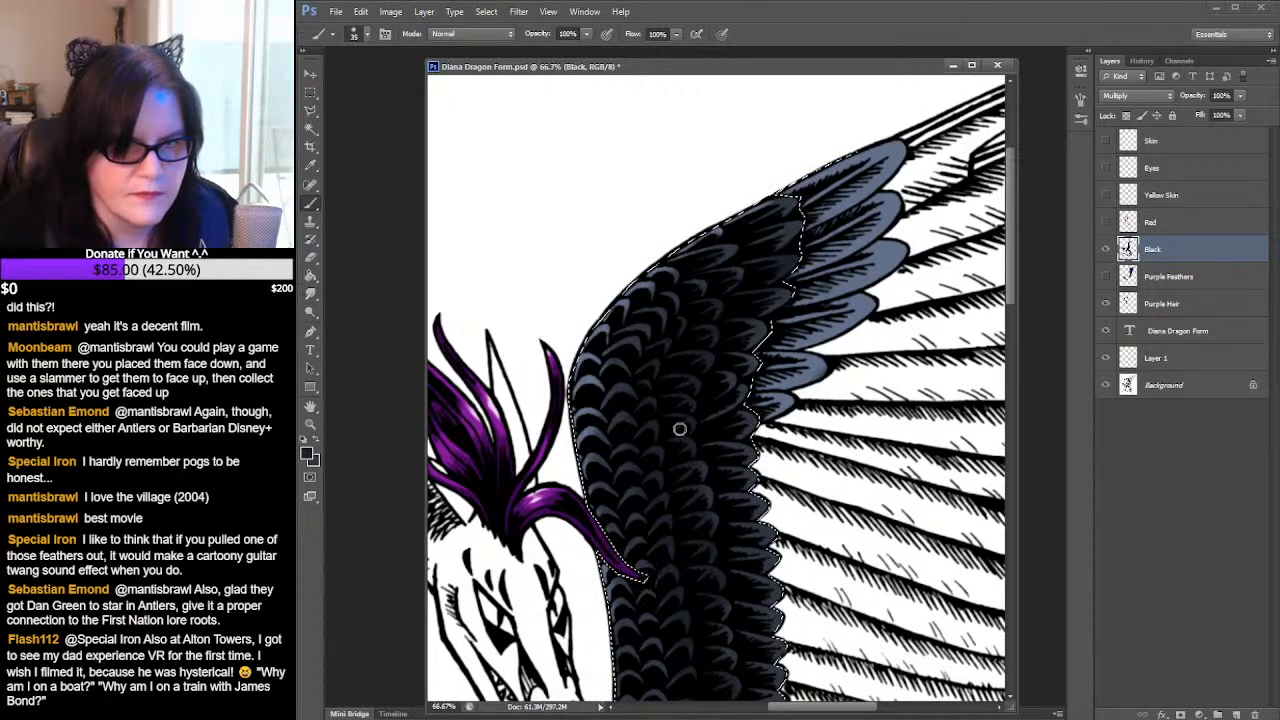
pyautogui.moveTo(680, 430); pyautogui.dragTo(656, 291)
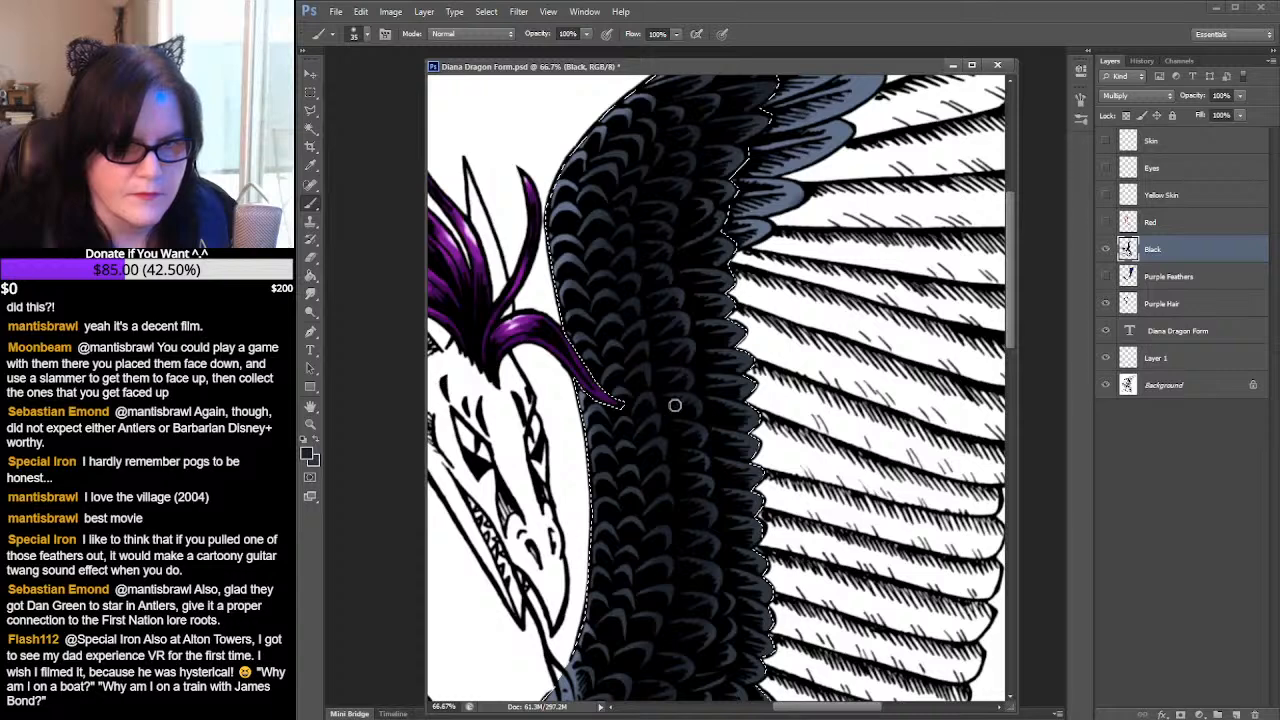
pyautogui.moveTo(685, 434); pyautogui.dragTo(713, 306)
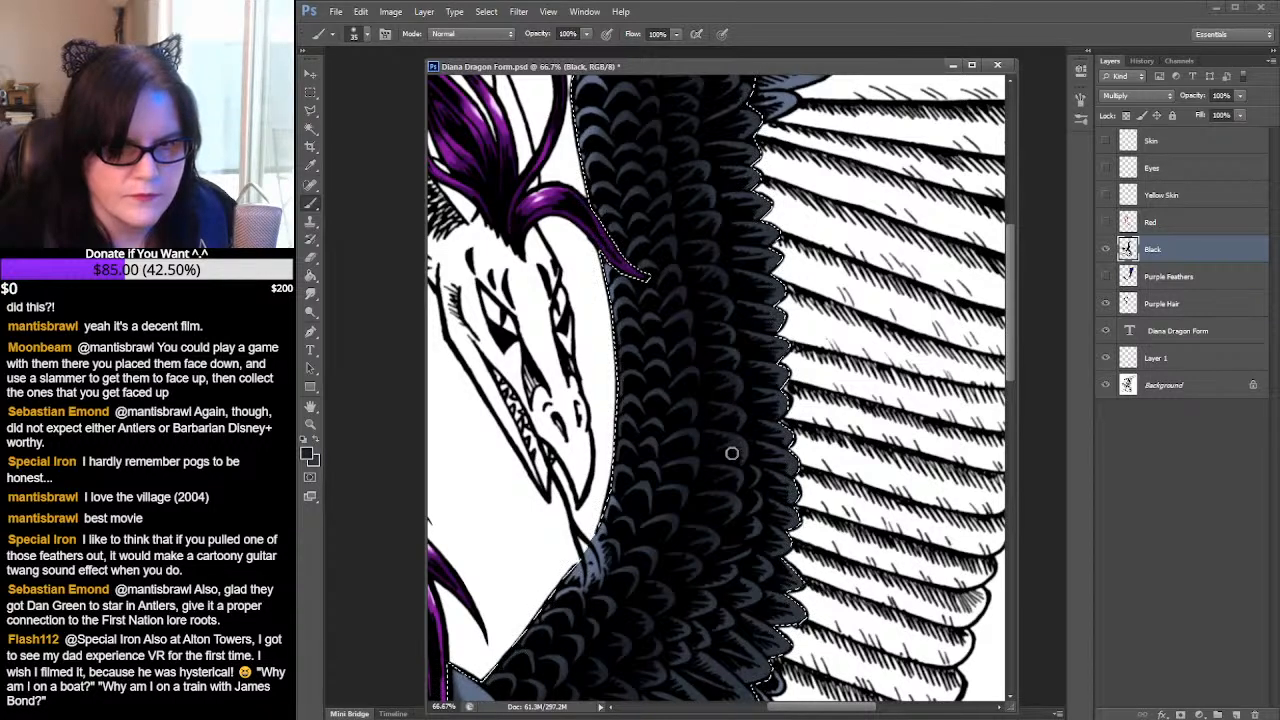
pyautogui.scroll(-4, 728, 444)
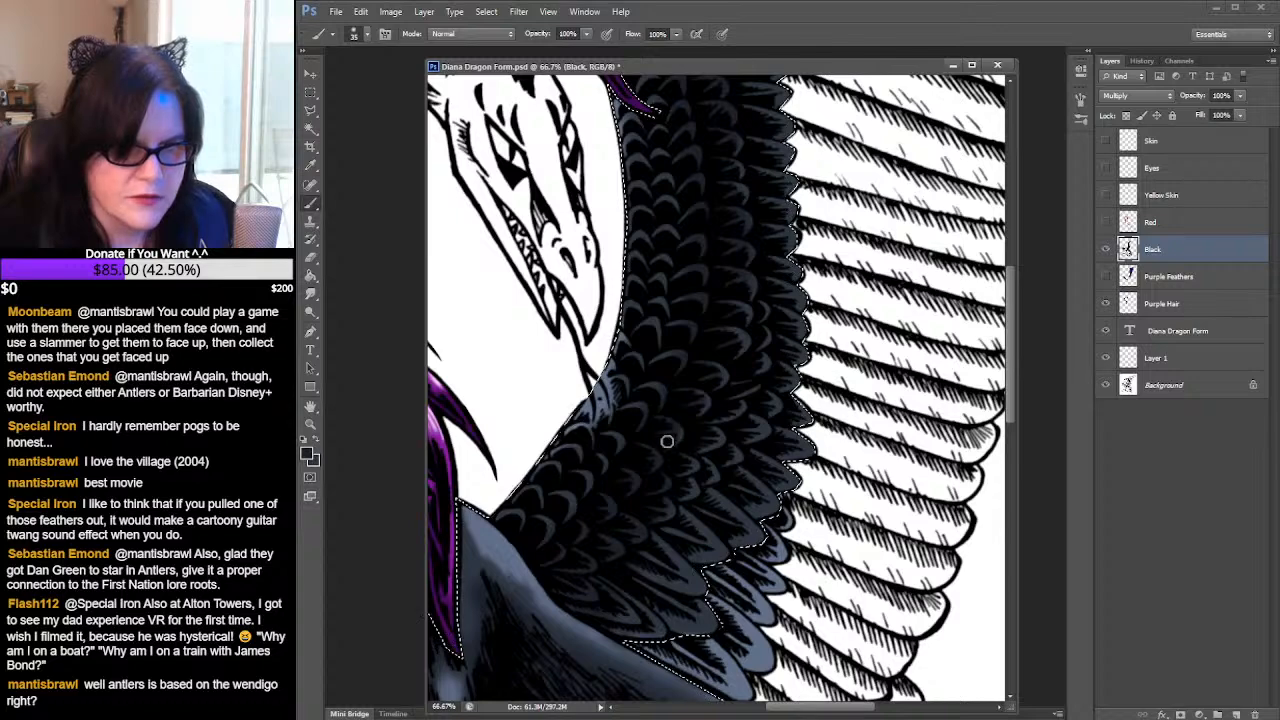
pyautogui.moveTo(534, 272); pyautogui.dragTo(476, 422)
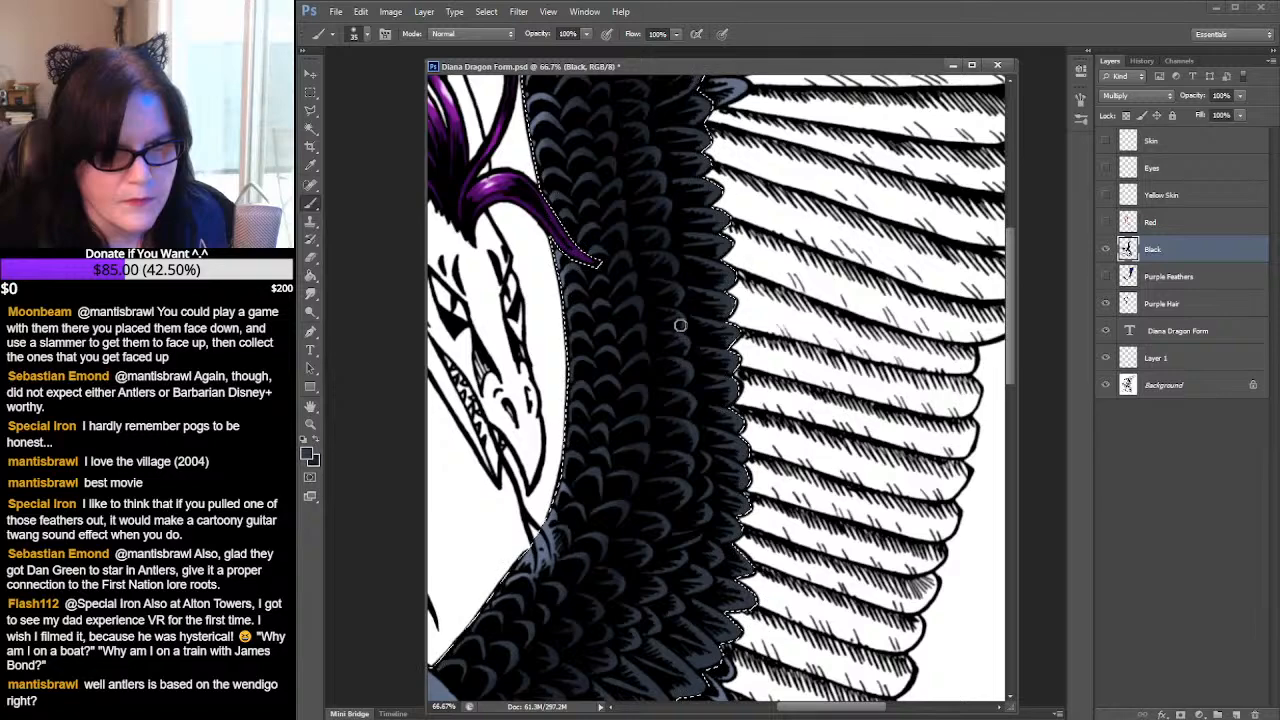
pyautogui.moveTo(641, 293); pyautogui.dragTo(612, 409)
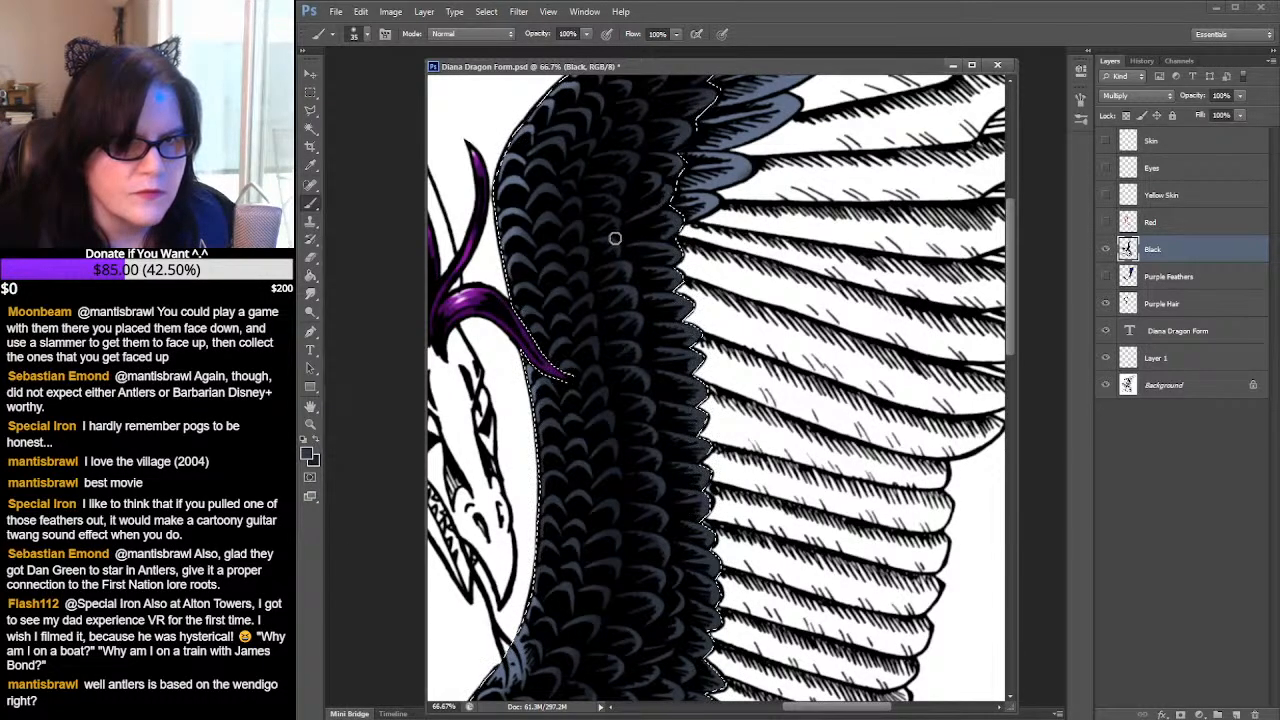
pyautogui.moveTo(617, 250); pyautogui.dragTo(658, 366)
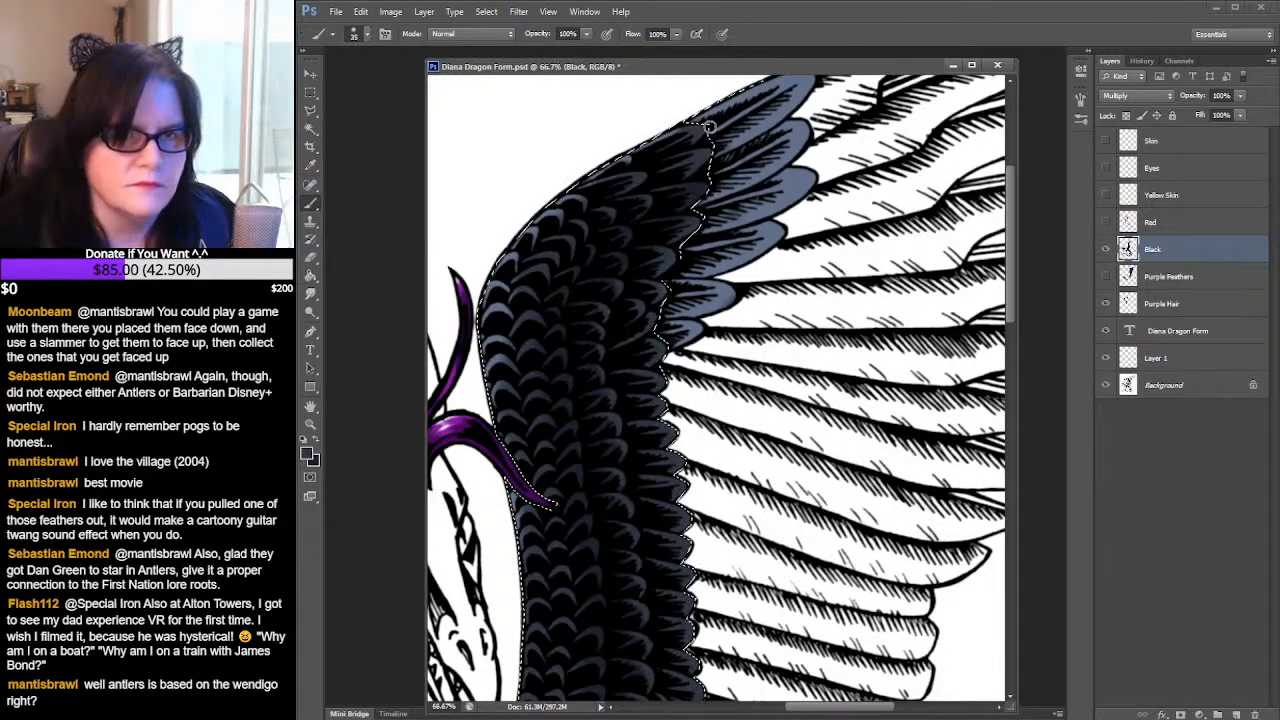
pyautogui.click(317, 440)
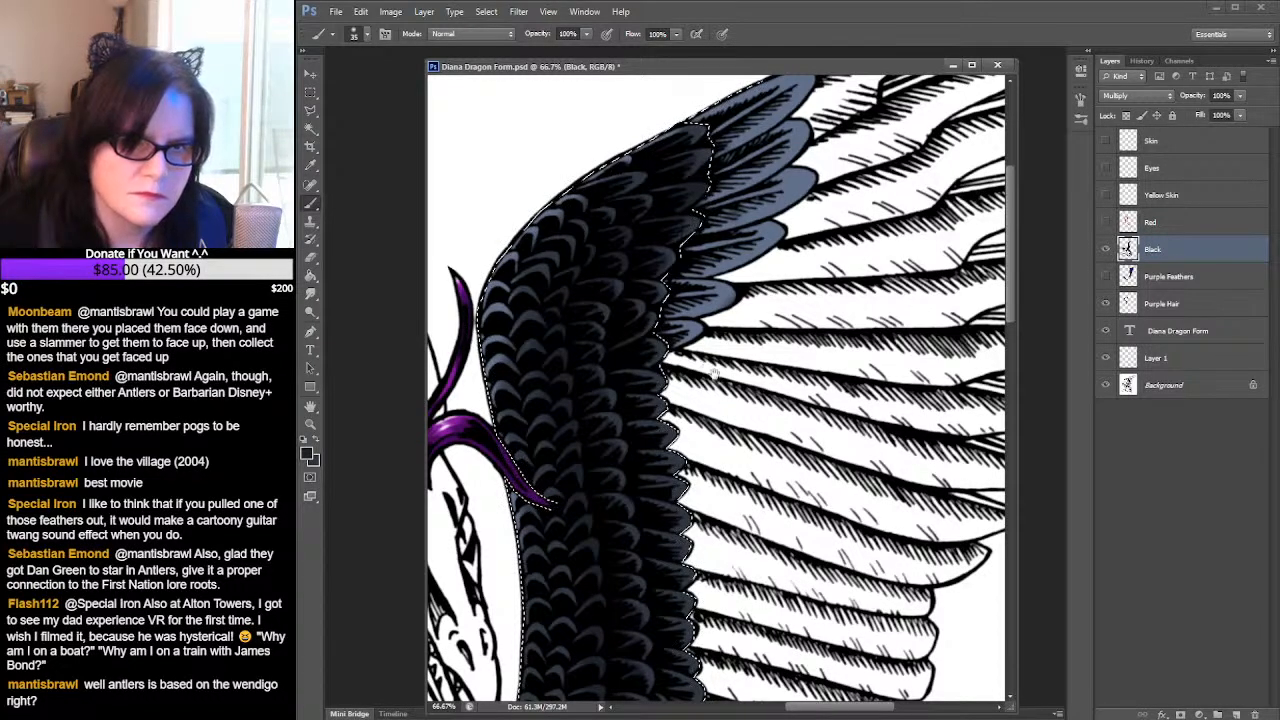
pyautogui.moveTo(626, 376); pyautogui.dragTo(665, 236)
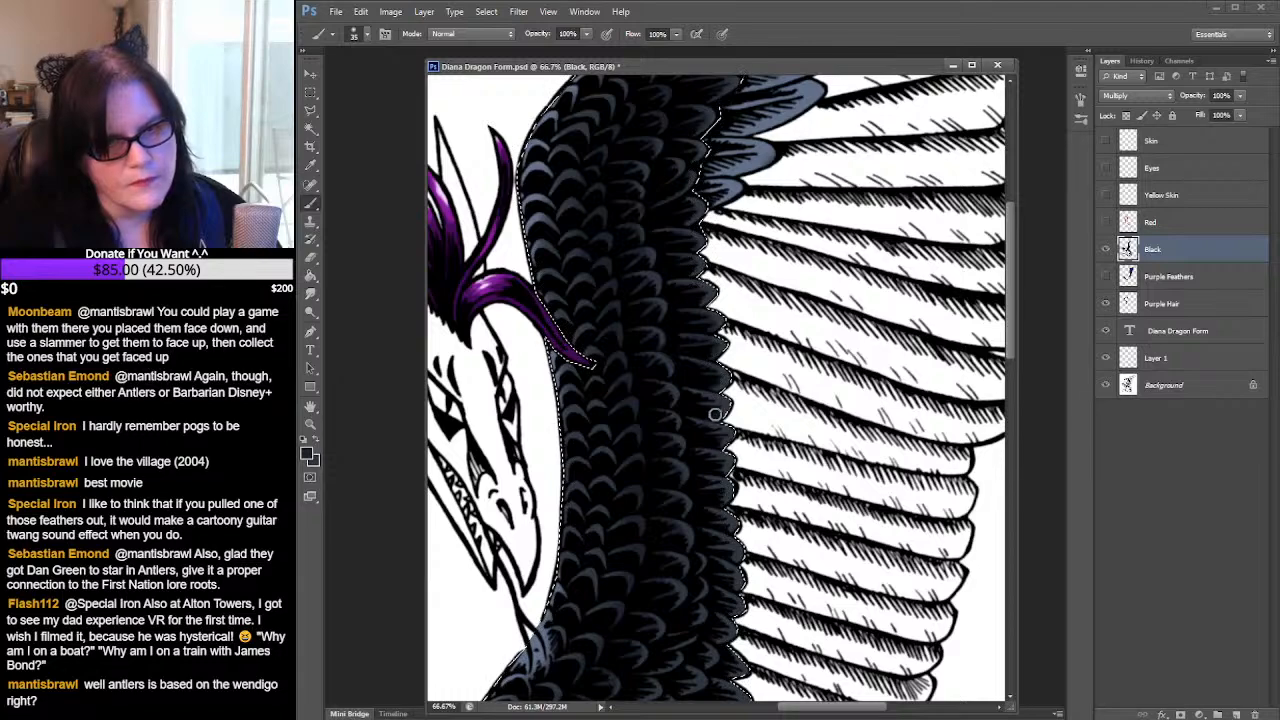
pyautogui.scroll(-5, 693, 402)
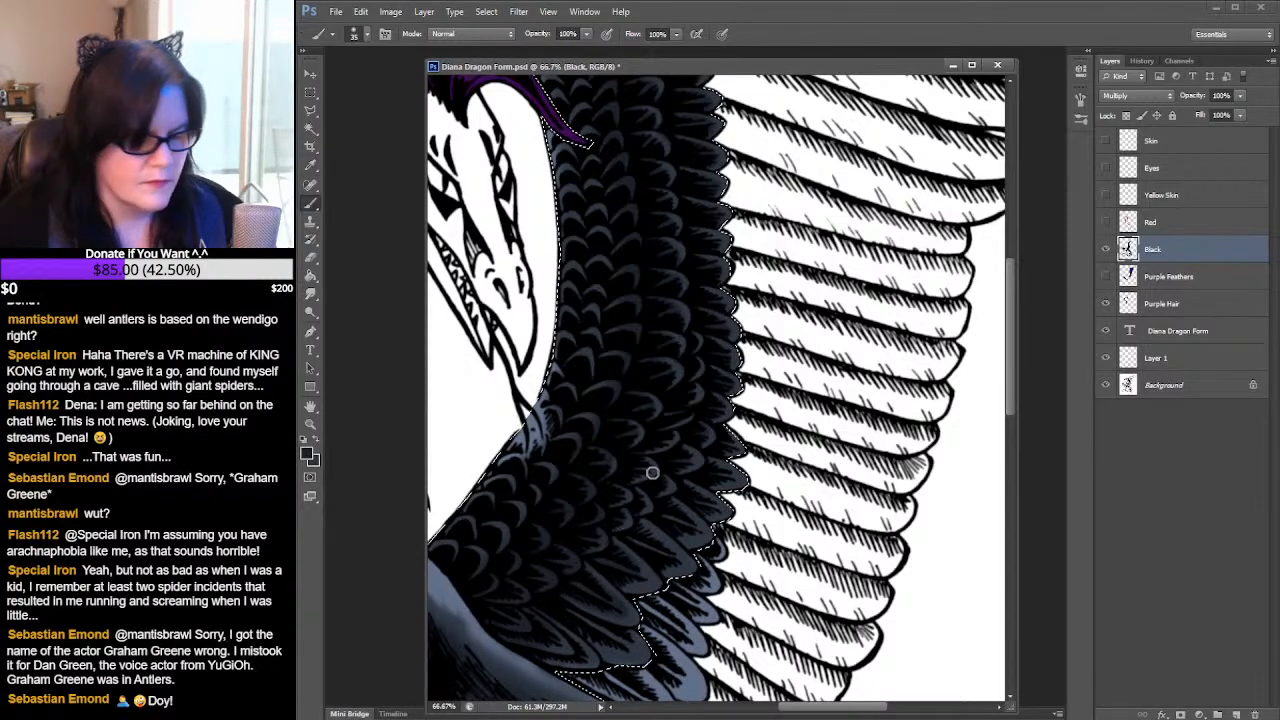
# - Set the soft brush to 48 px and darken the raised wing's larger lower feathers and the feathers along its inner edge
pyautogui.click(367, 35)
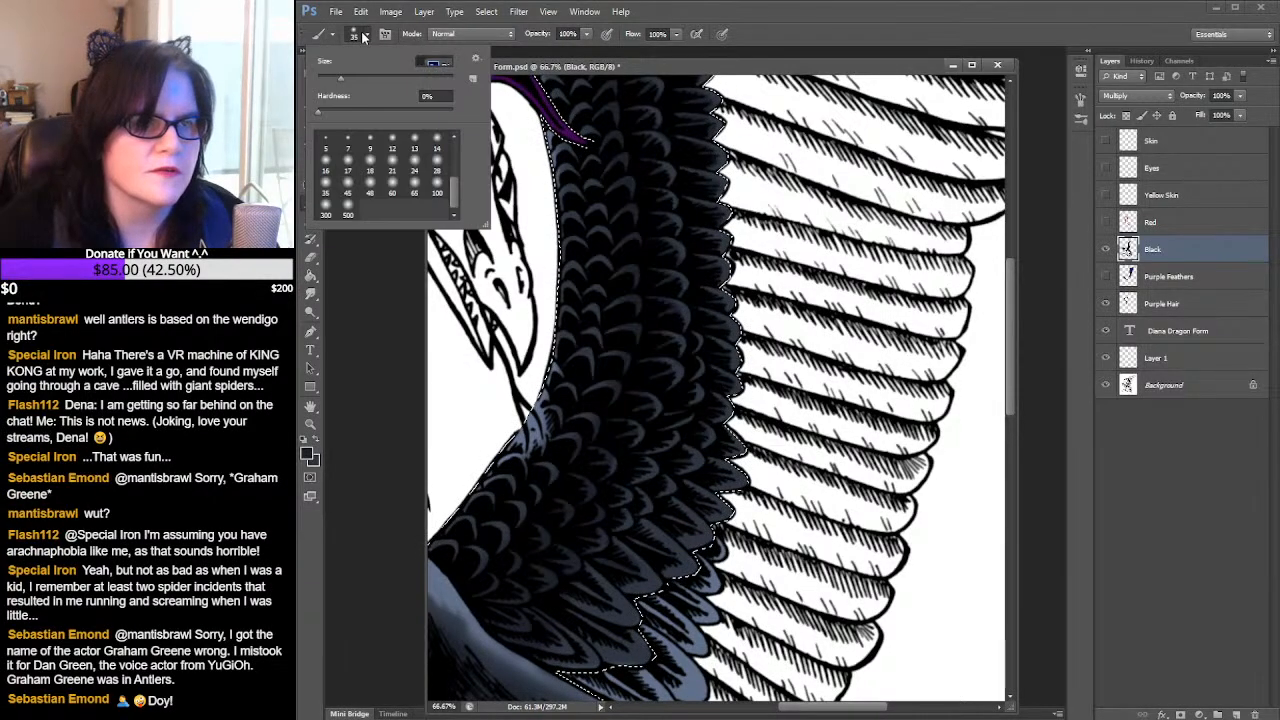
pyautogui.click(372, 190)
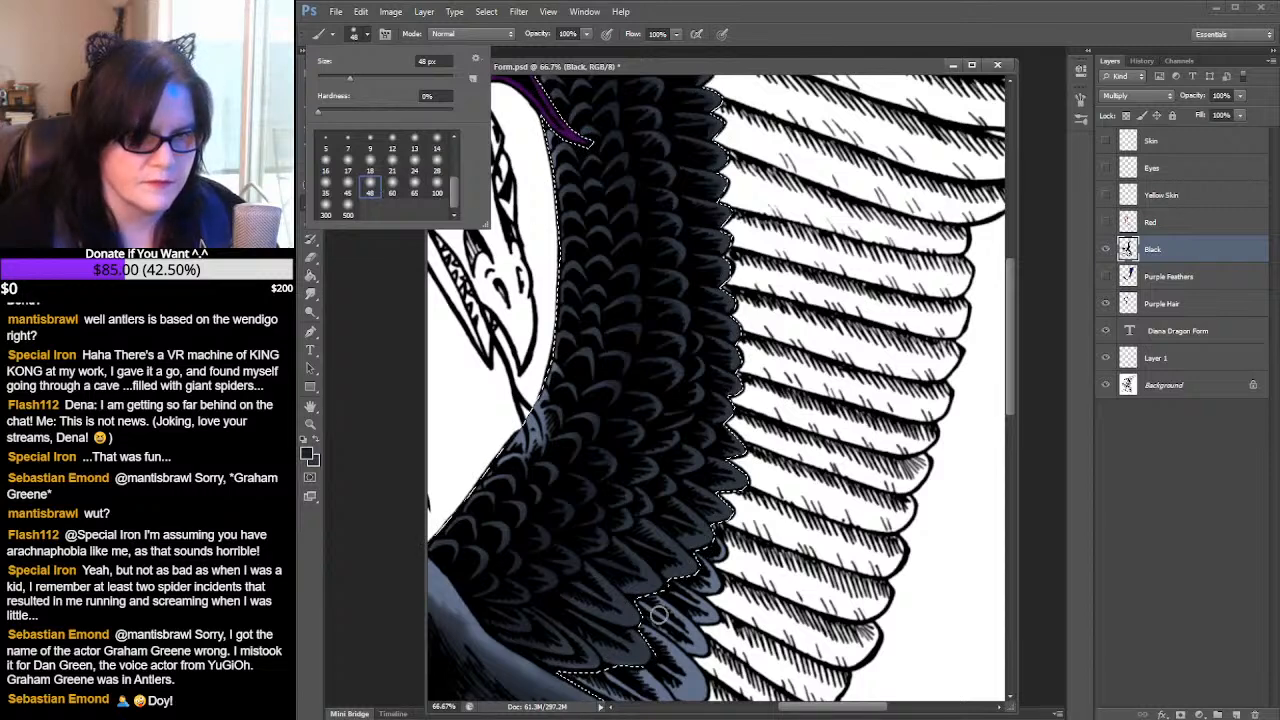
pyautogui.click(621, 609)
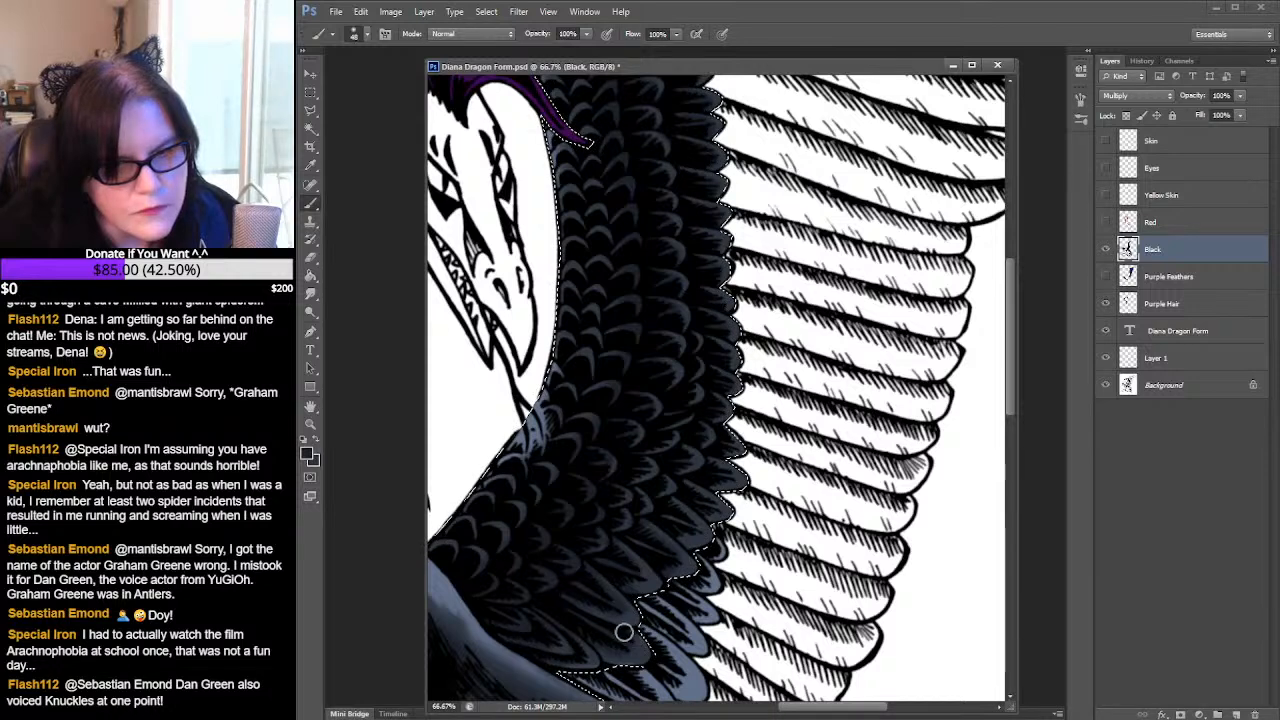
pyautogui.moveTo(684, 539); pyautogui.dragTo(656, 620)
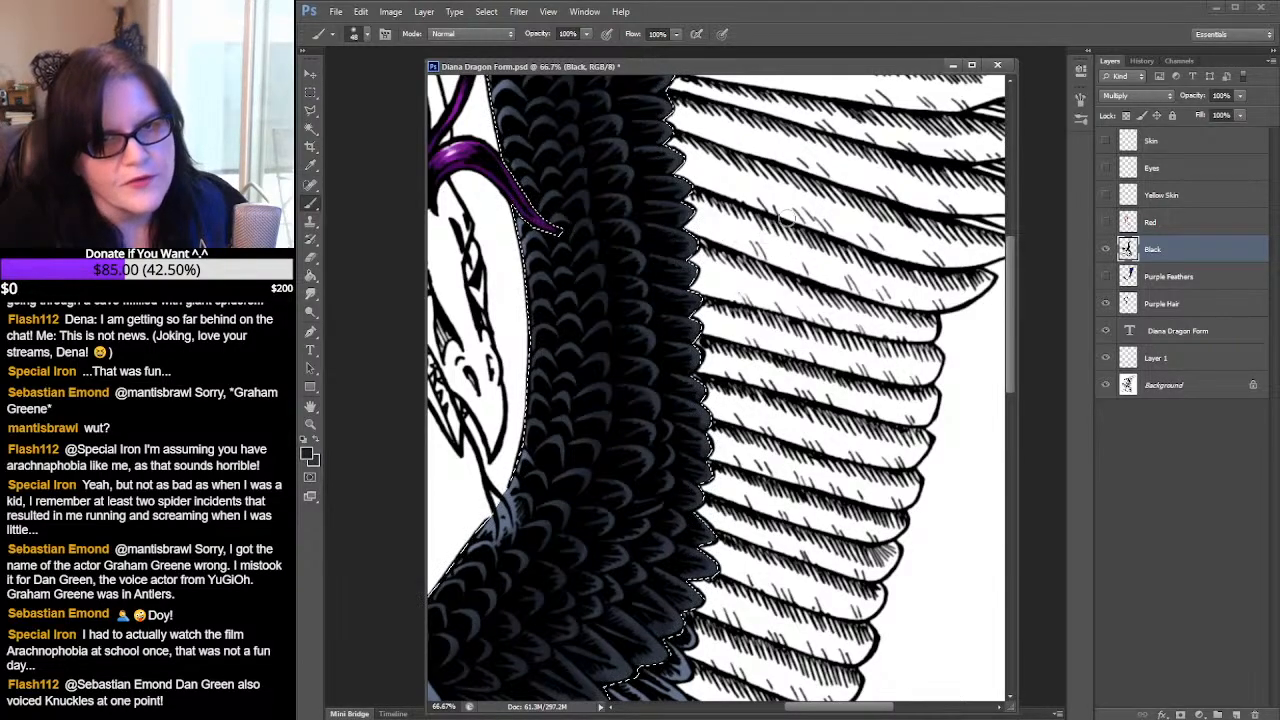
pyautogui.moveTo(753, 208)
pyautogui.mouseDown()
pyautogui.moveTo(698, 298)
pyautogui.moveTo(718, 326)
pyautogui.mouseUp()
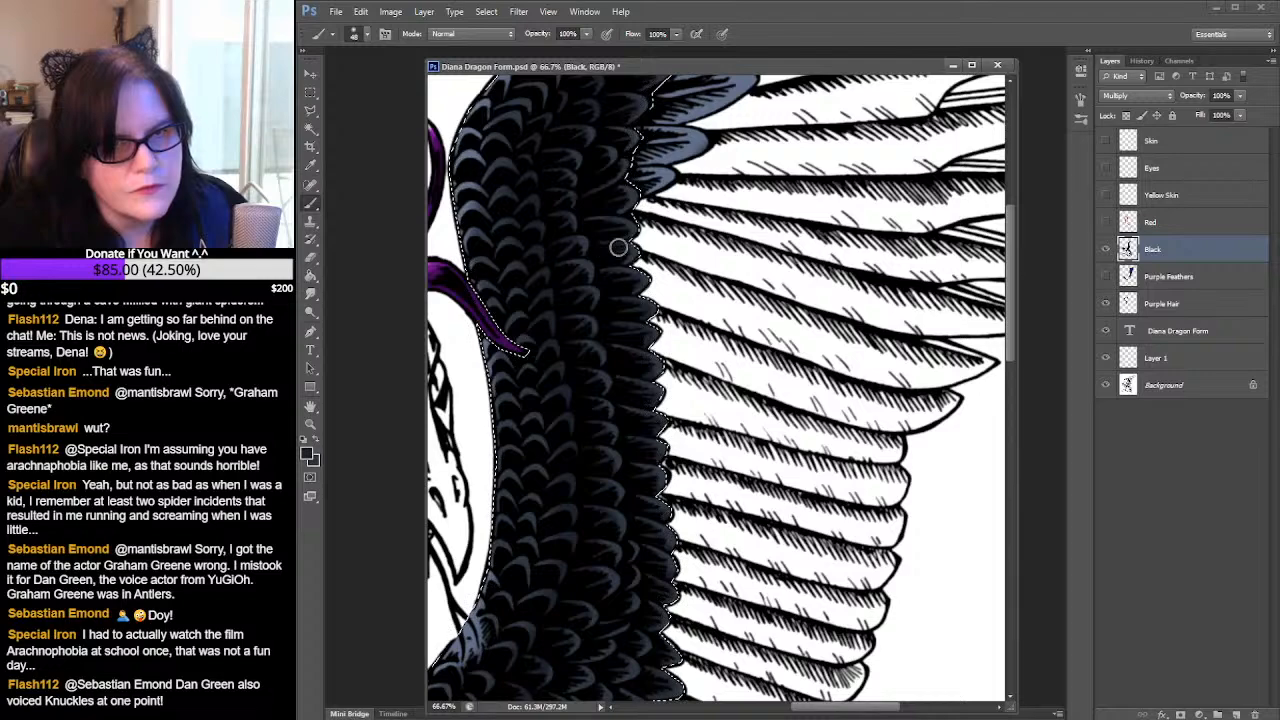
pyautogui.moveTo(610, 243)
pyautogui.mouseDown()
pyautogui.moveTo(684, 281)
pyautogui.moveTo(672, 405)
pyautogui.mouseUp()
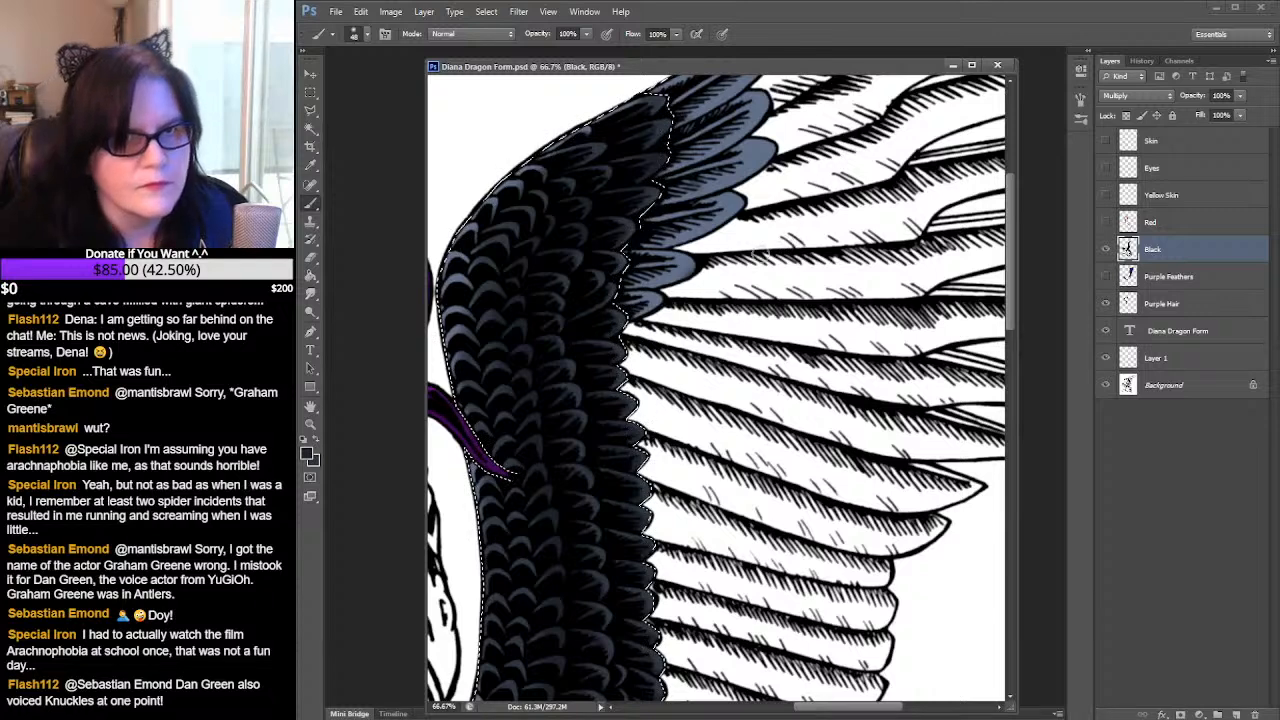
# - Deselect the wing feathers and show the Purple Feathers layer with the whole illustration in view
pyautogui.click(311, 95)
pyautogui.click(534, 103)
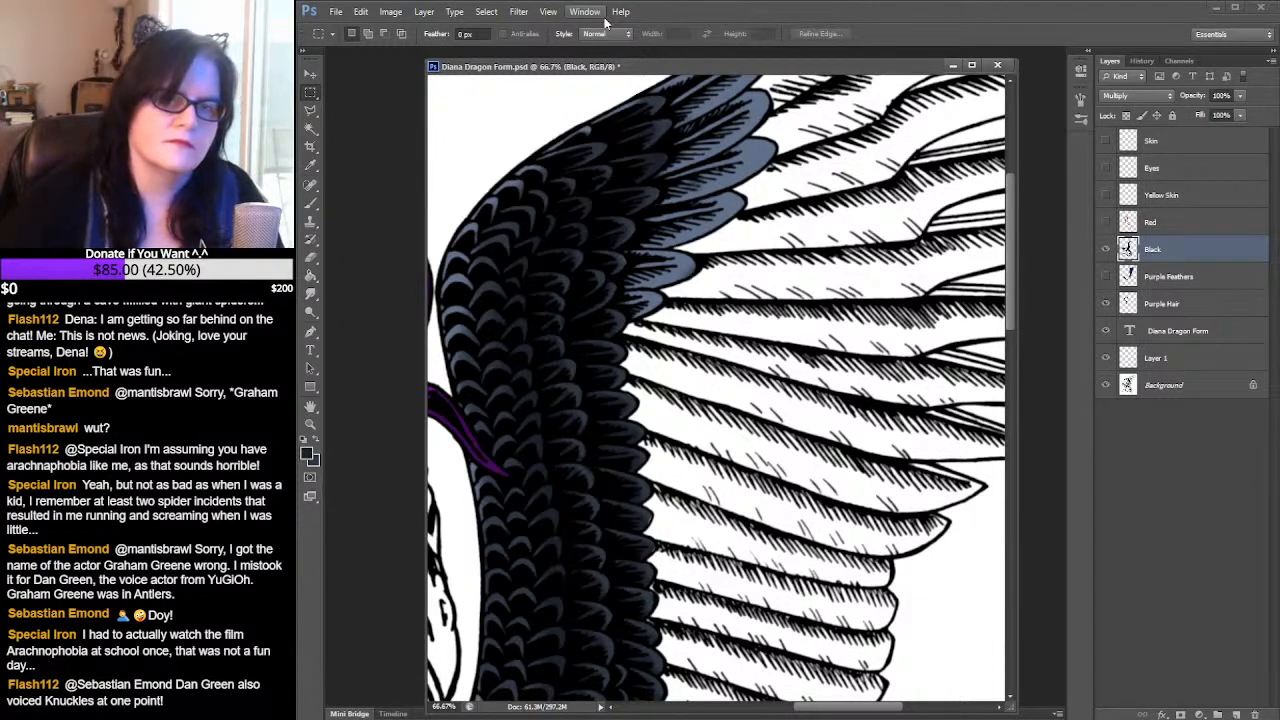
pyautogui.click(309, 424)
pyautogui.keyDown('alt'); pyautogui.click(768, 405); pyautogui.keyUp('alt')
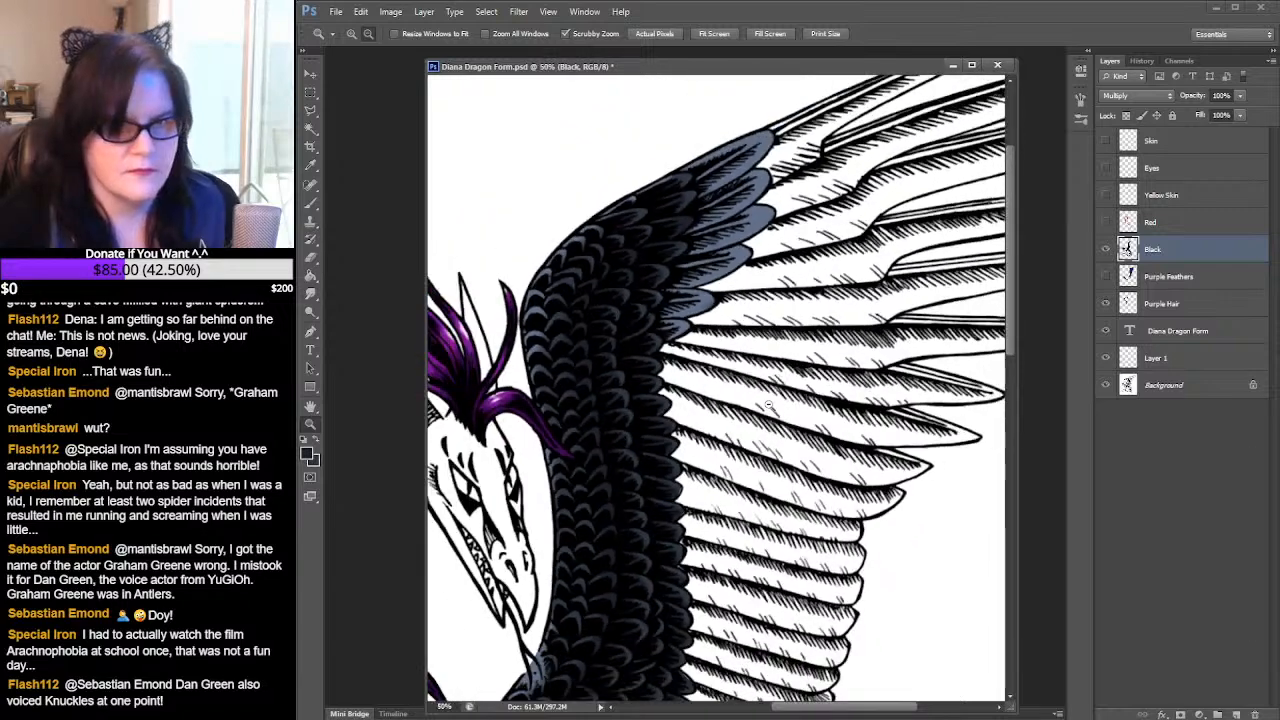
pyautogui.keyDown('alt'); pyautogui.click(768, 405); pyautogui.keyUp('alt')
pyautogui.keyDown('alt'); pyautogui.click(768, 405); pyautogui.keyUp('alt')
pyautogui.keyDown('alt'); pyautogui.click(741, 406); pyautogui.keyUp('alt')
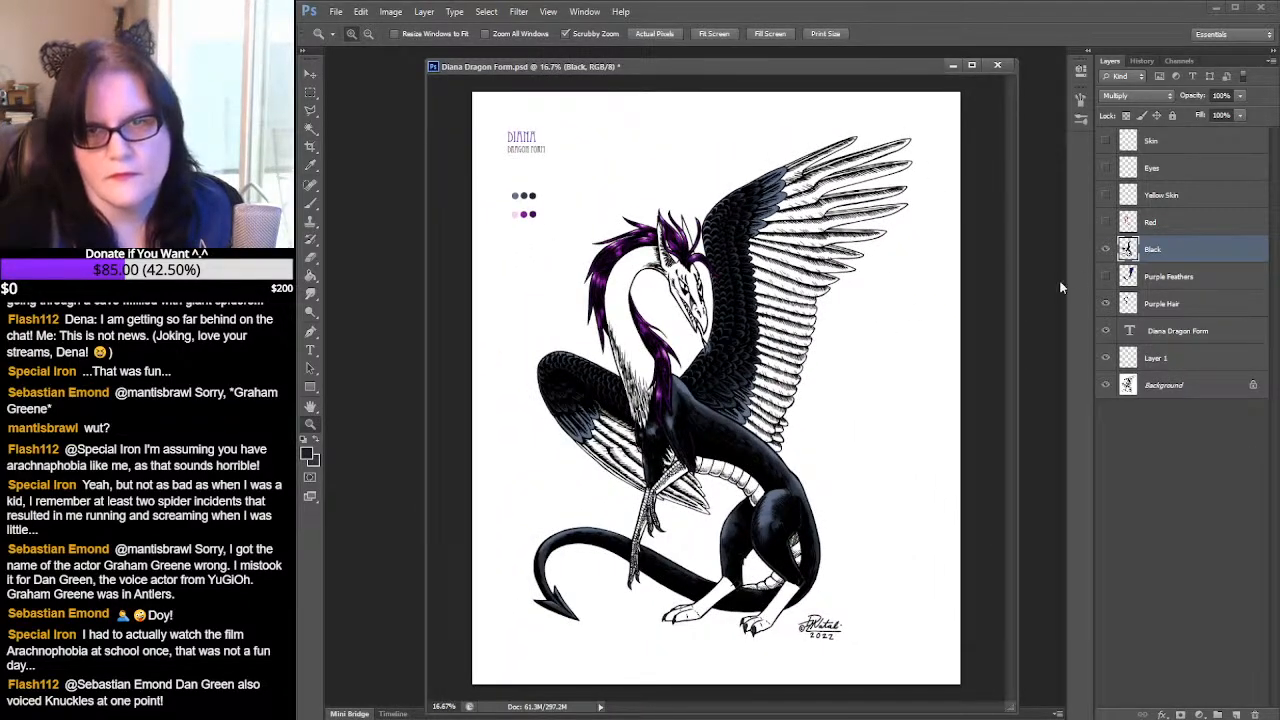
pyautogui.click(1105, 277)
# - Load the Black layer's shape as a selection, shade the raised wing's black feathers with the 300 px soft brush, and deselect
pyautogui.click(807, 315)
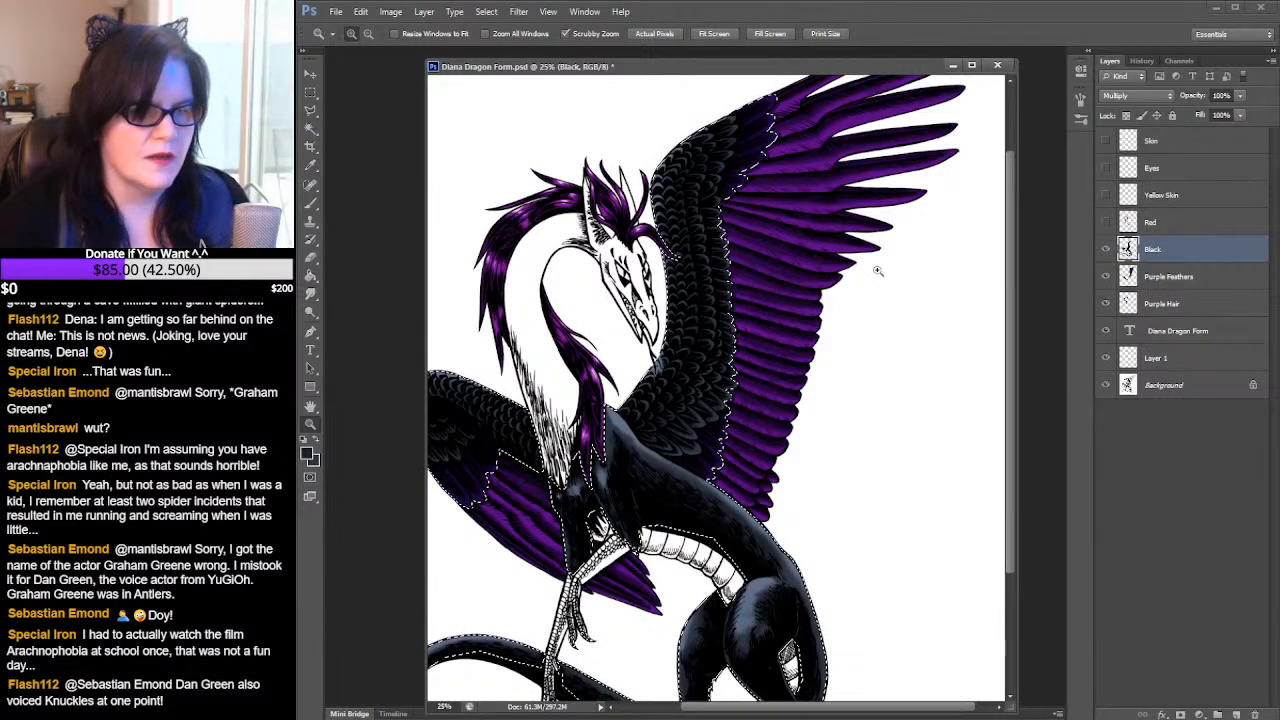
pyautogui.click(310, 203)
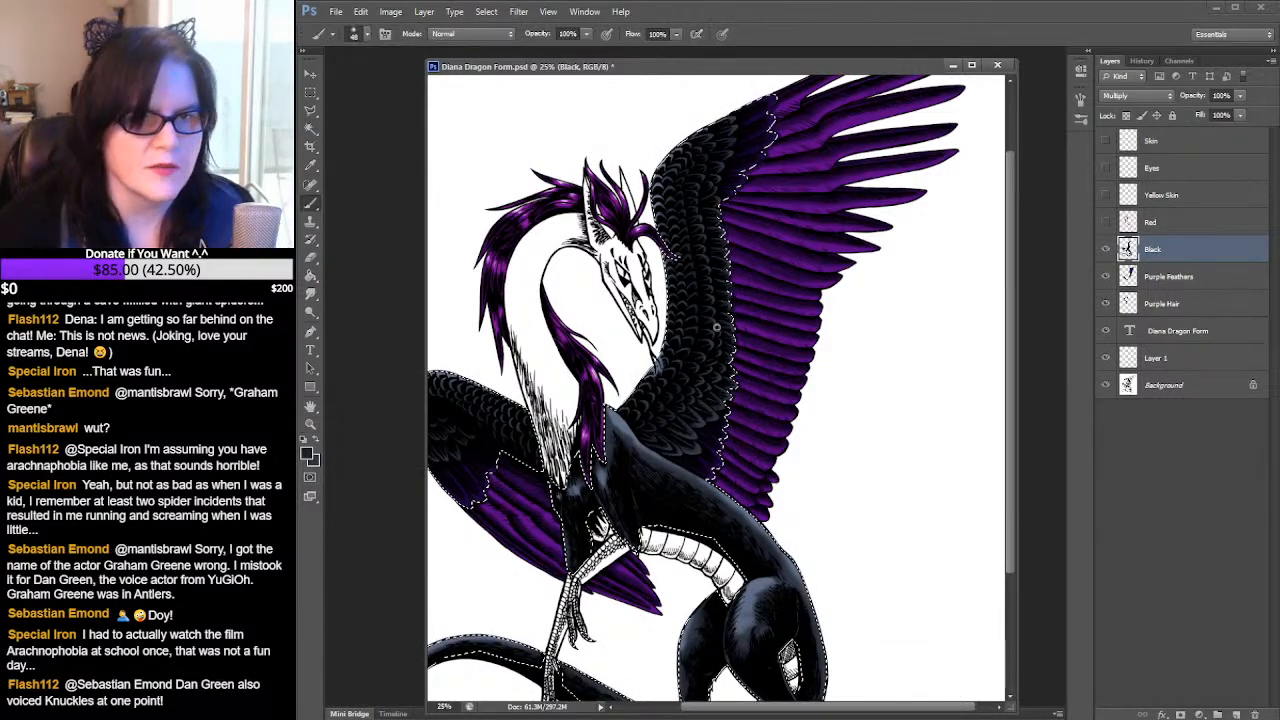
pyautogui.click(363, 38)
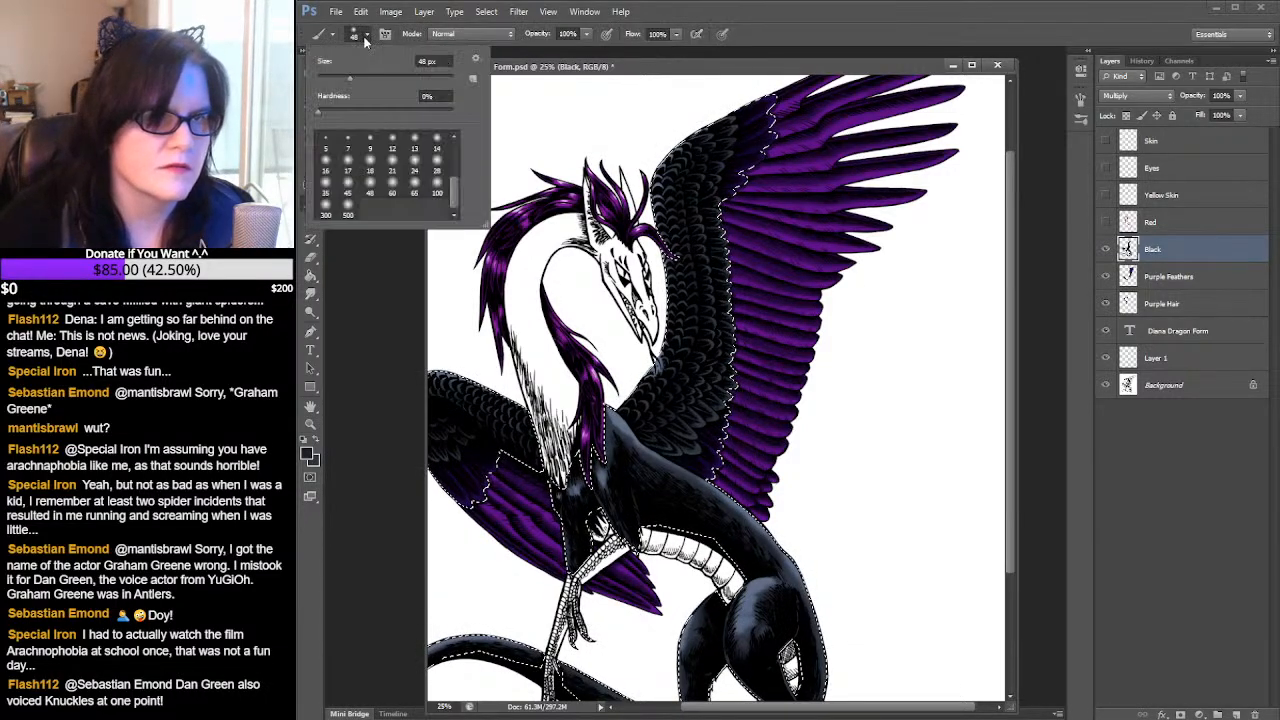
pyautogui.click(437, 192)
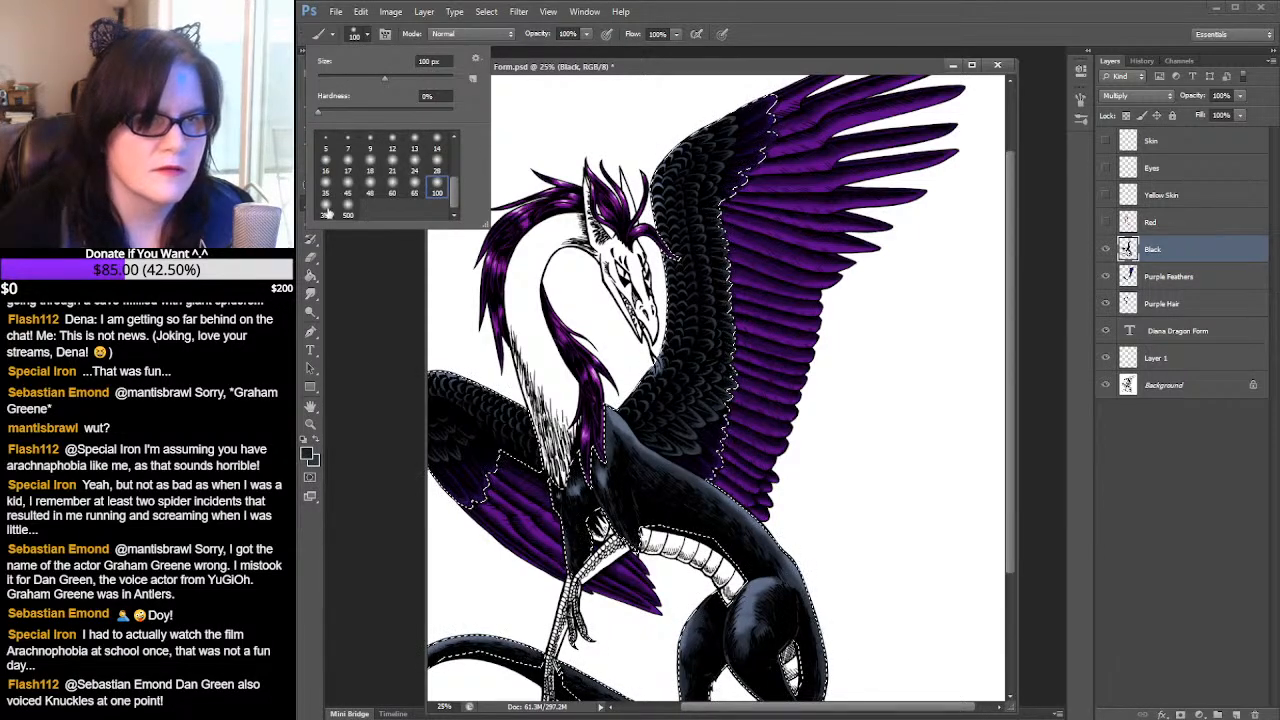
pyautogui.click(325, 213)
pyautogui.moveTo(708, 168); pyautogui.dragTo(697, 183)
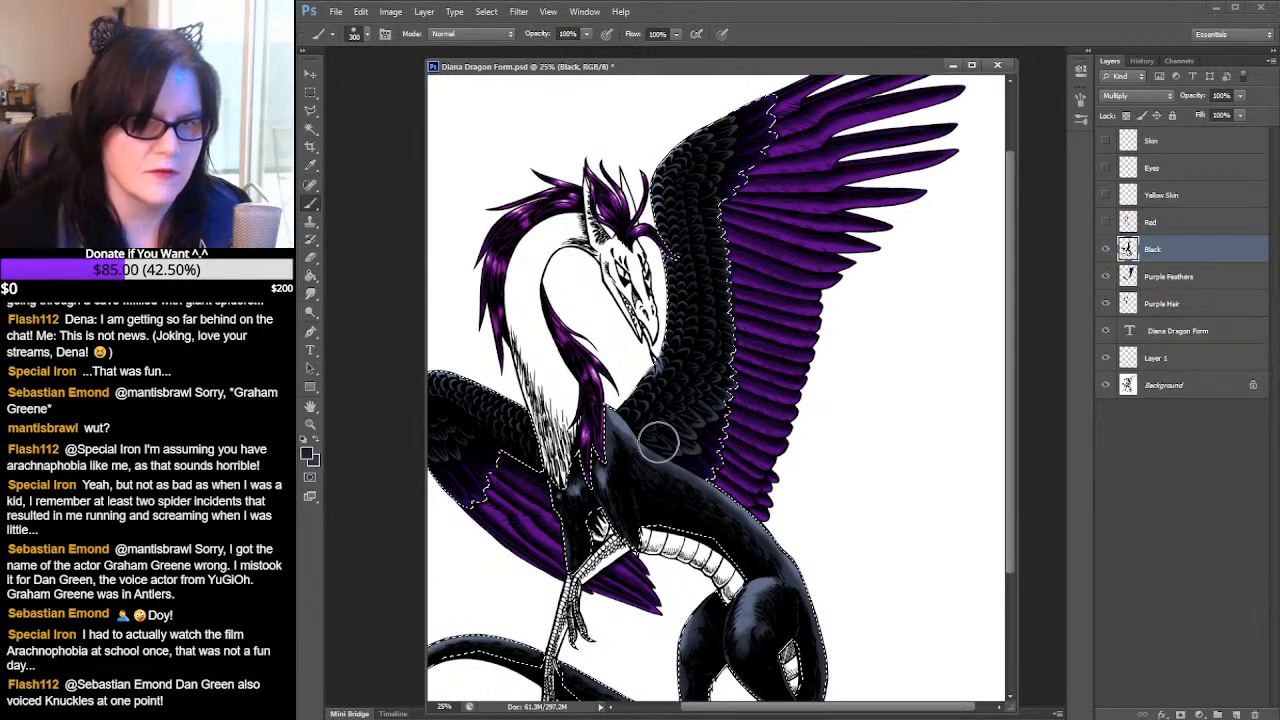
pyautogui.moveTo(740, 396); pyautogui.dragTo(823, 354)
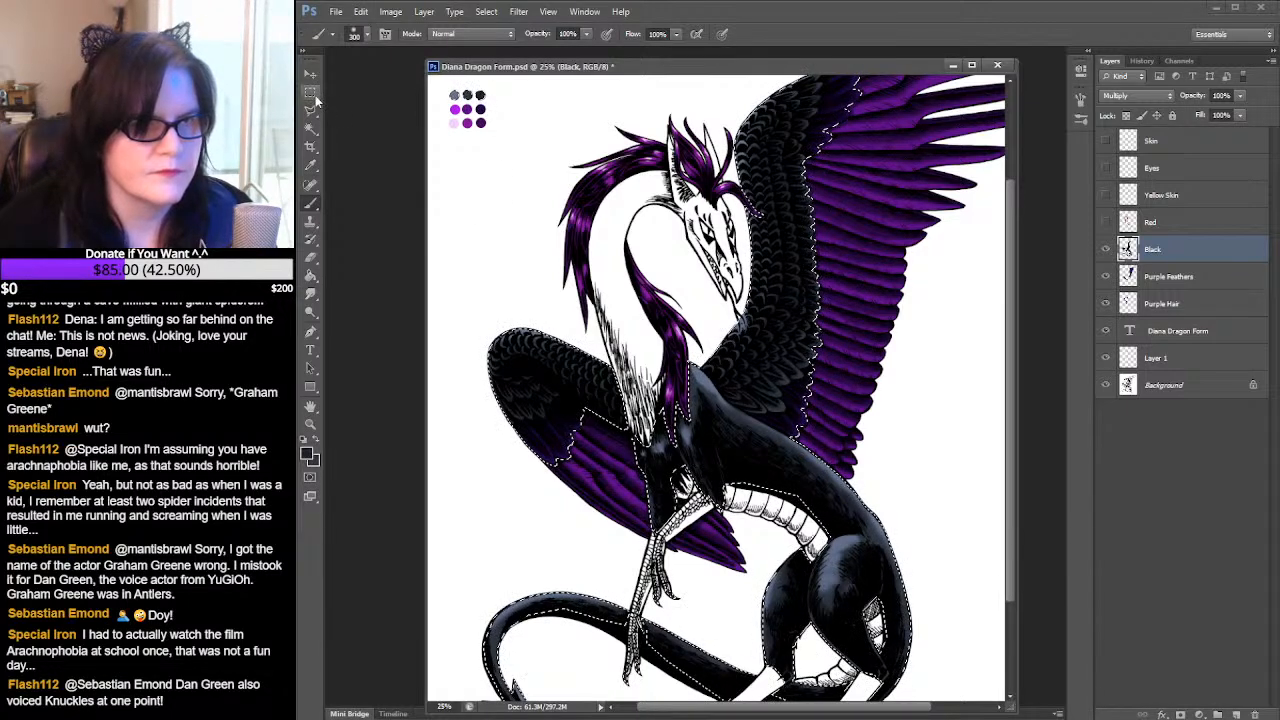
pyautogui.press('m')
pyautogui.click(558, 158)
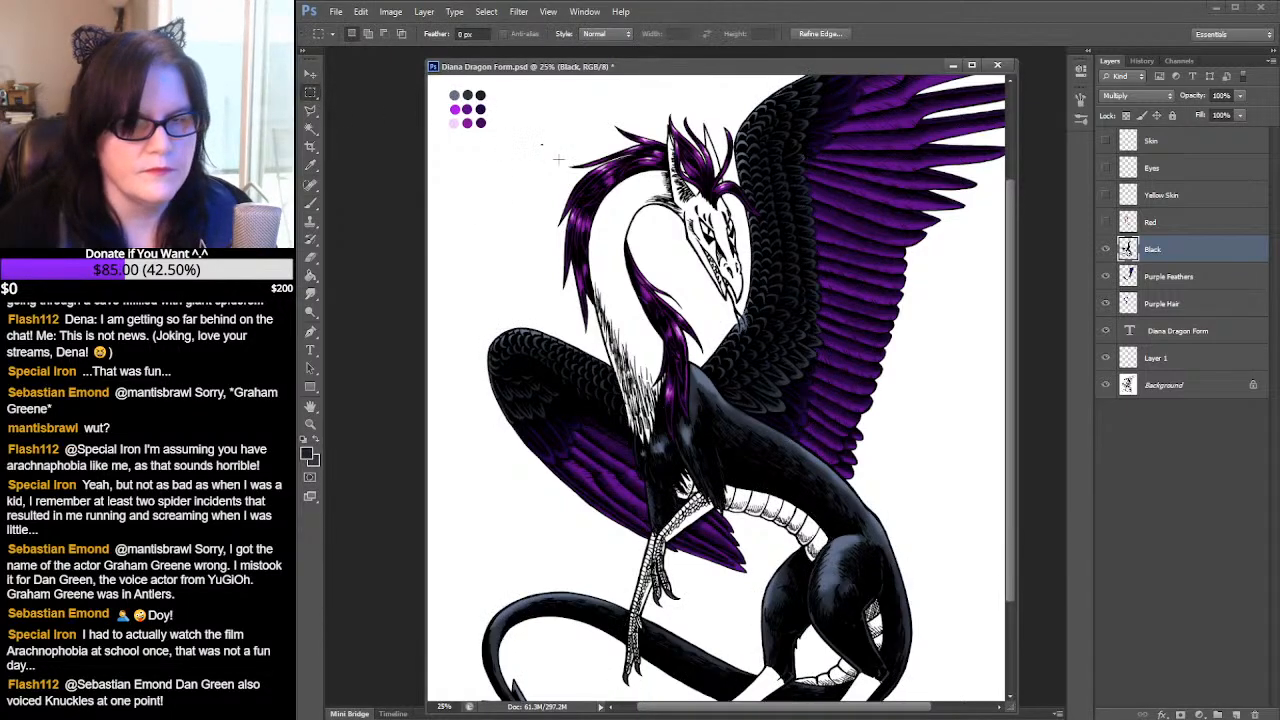
# - Show the Red, Yellow Skin, Eyes and Skin layers and check the whole dragon's colouring, comparing it with the Eyes layer on and off
pyautogui.click(310, 423)
pyautogui.keyDown('alt'); pyautogui.click(673, 400); pyautogui.keyUp('alt')
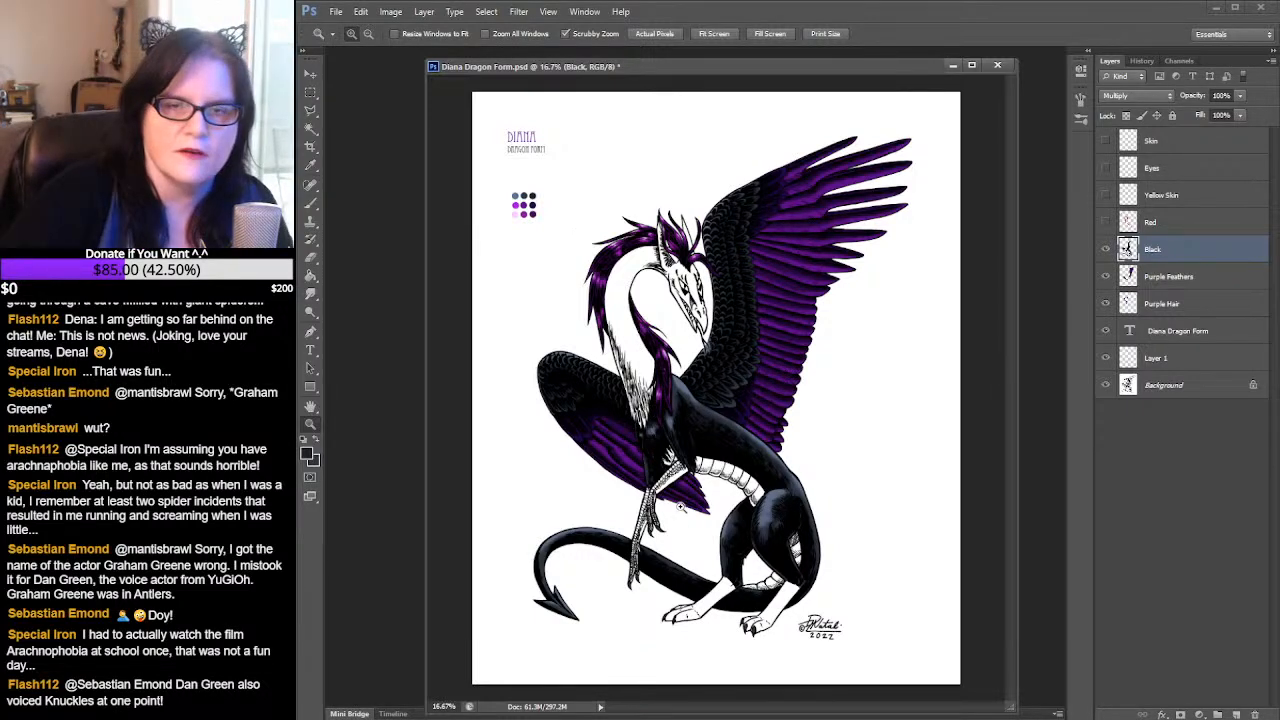
pyautogui.click(1105, 222)
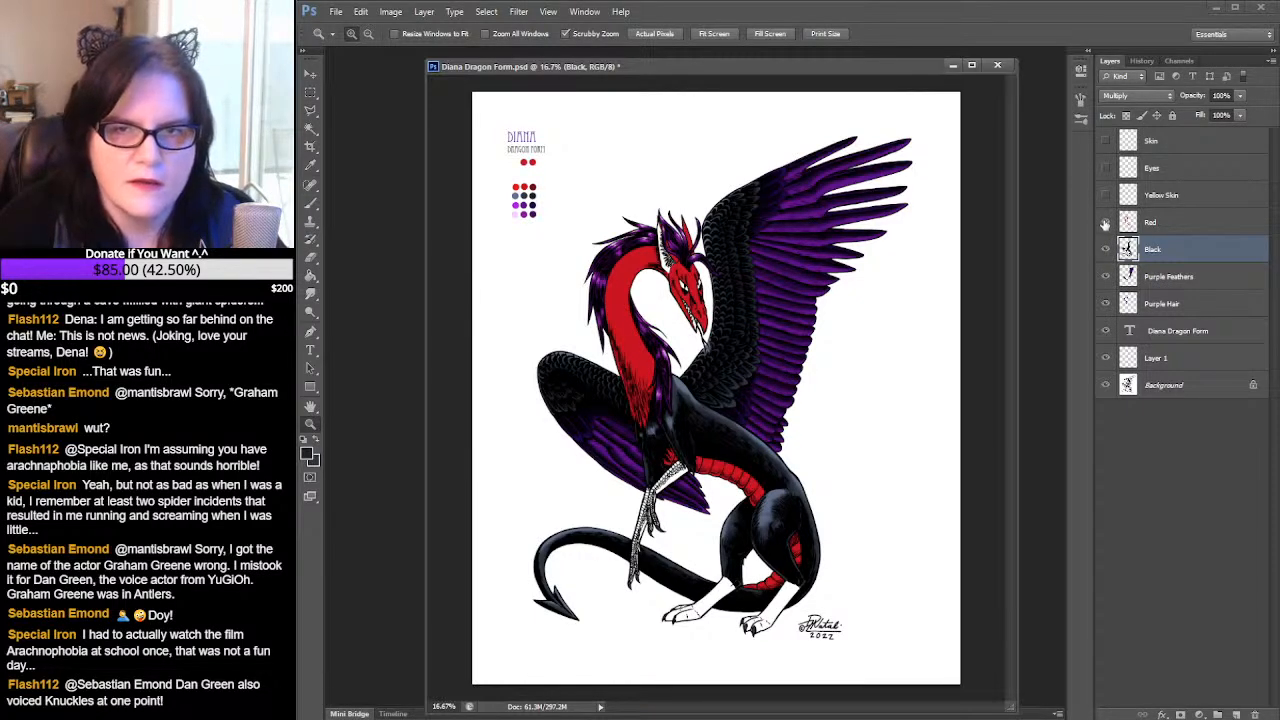
pyautogui.click(1105, 195)
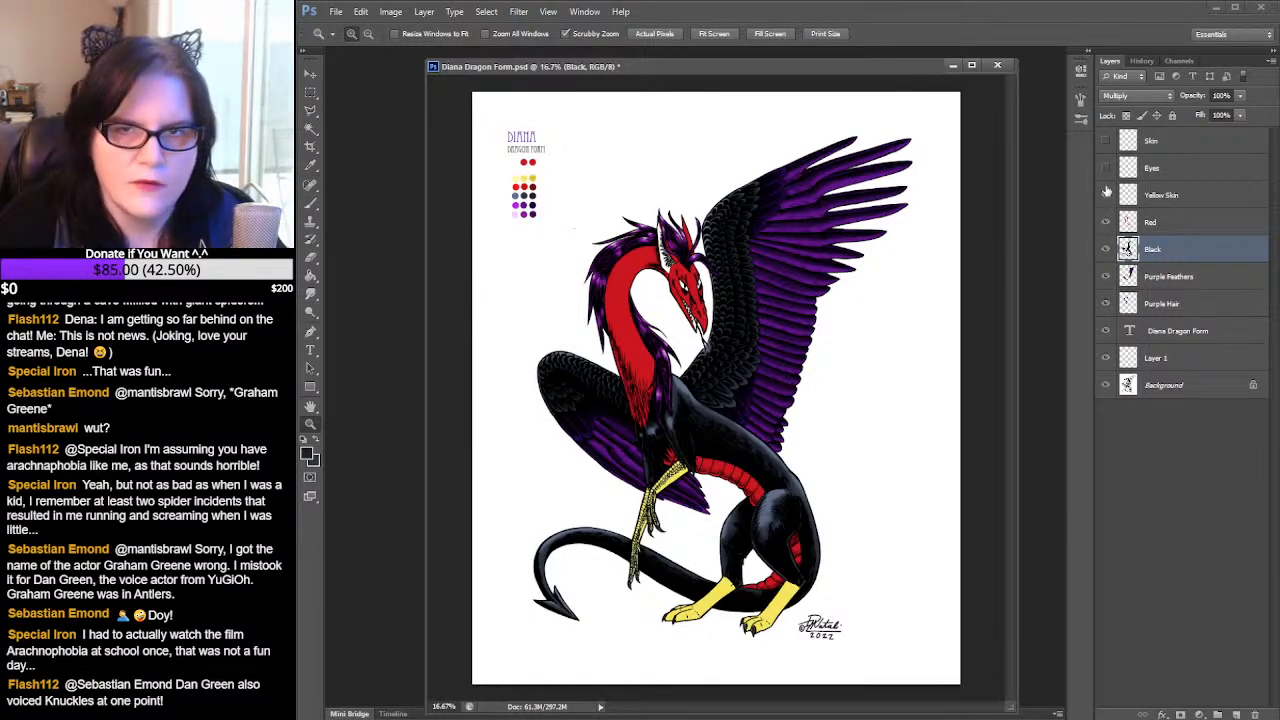
pyautogui.click(1106, 168)
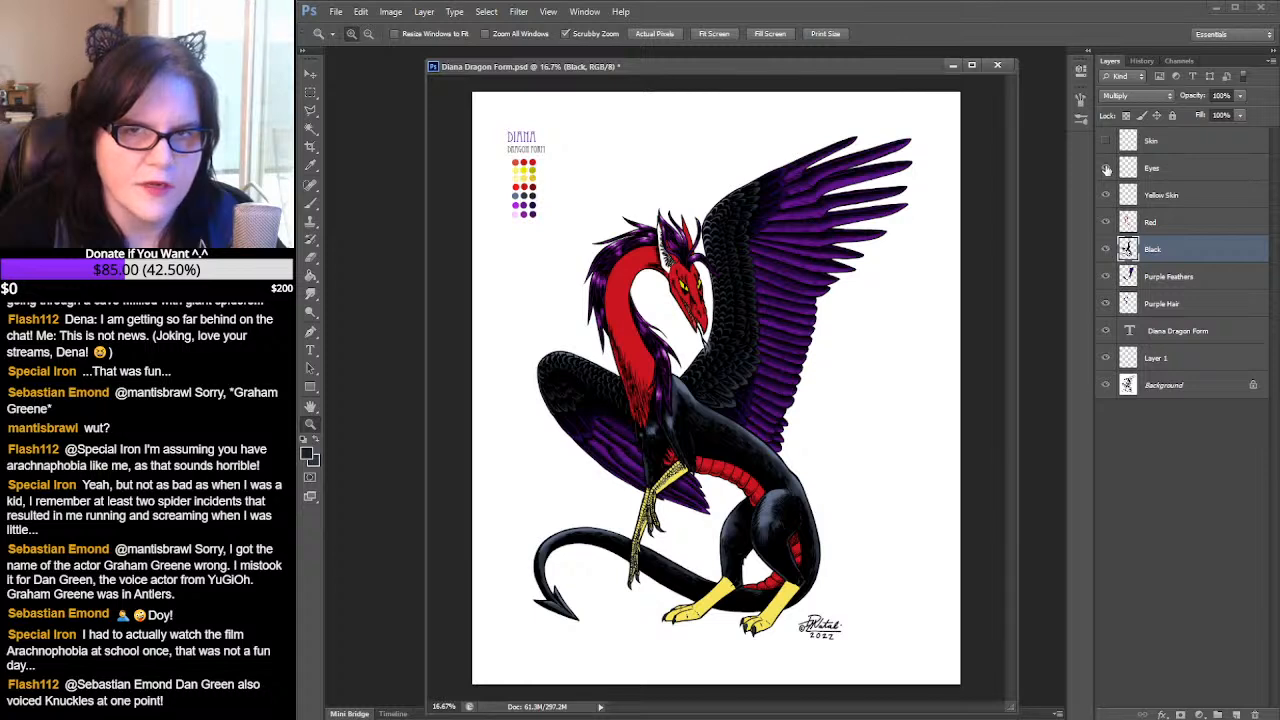
pyautogui.click(1106, 168)
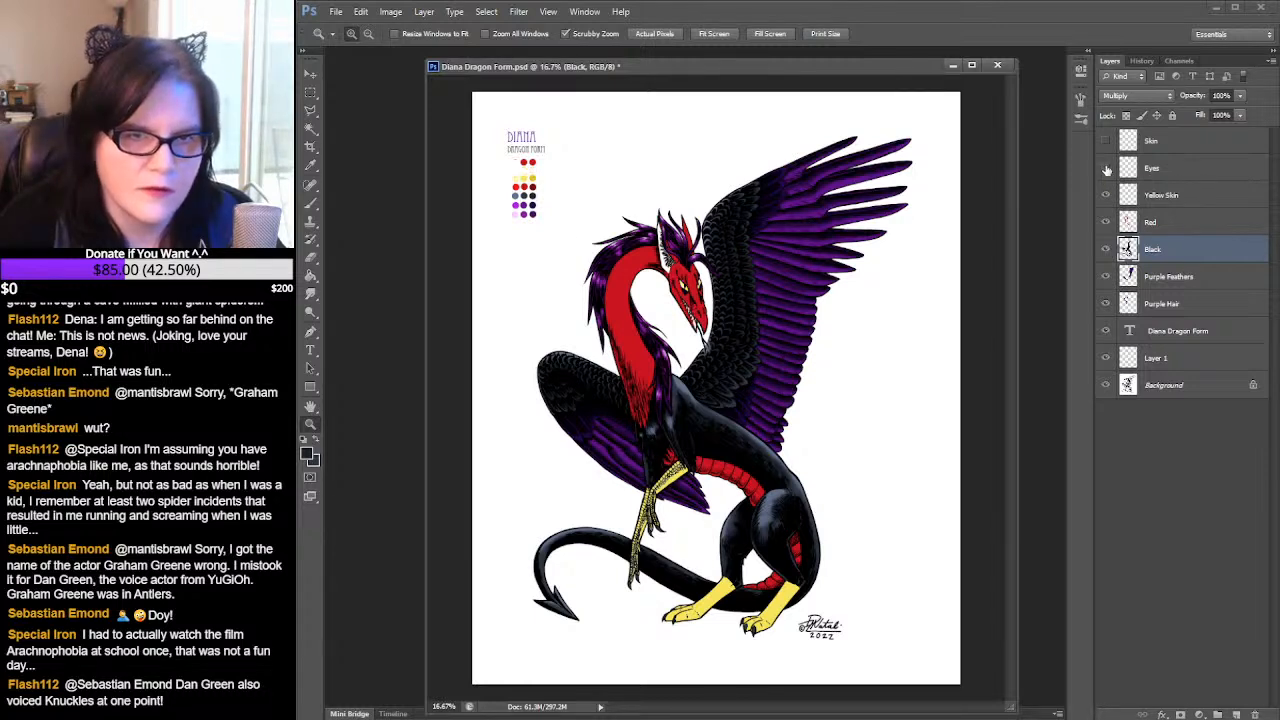
pyautogui.click(1106, 168)
pyautogui.click(1106, 168)
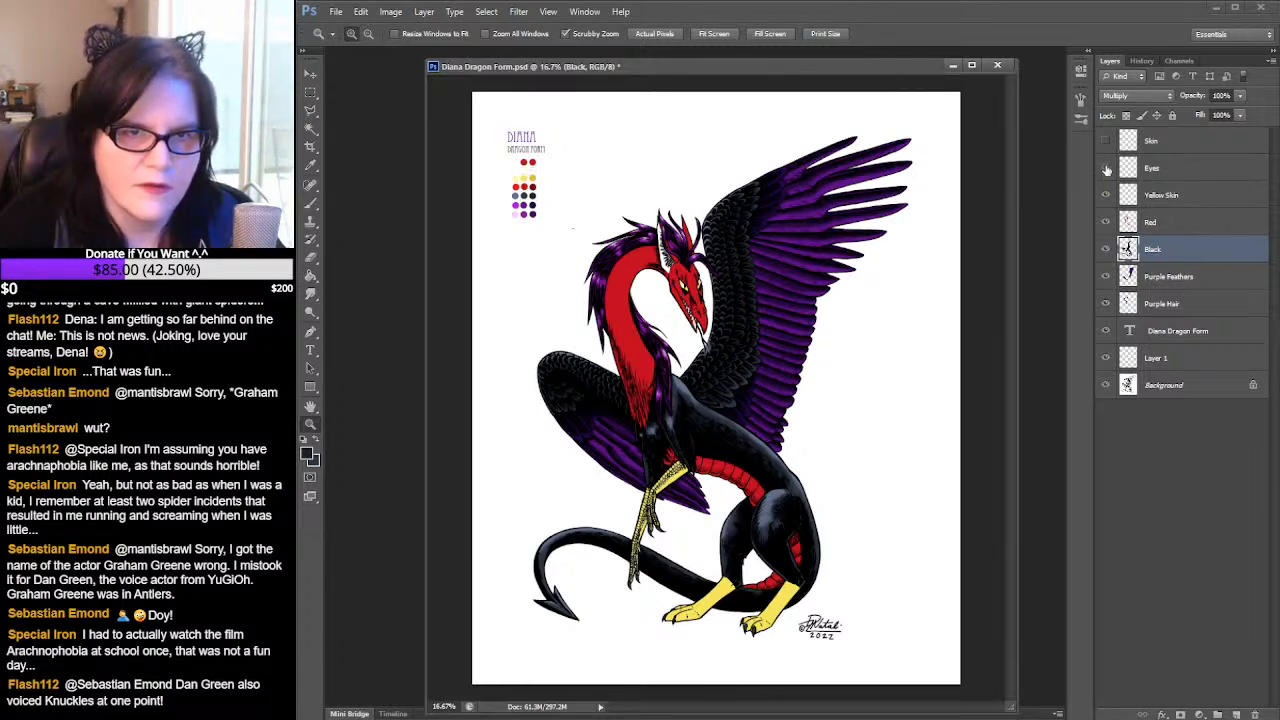
pyautogui.click(1106, 168)
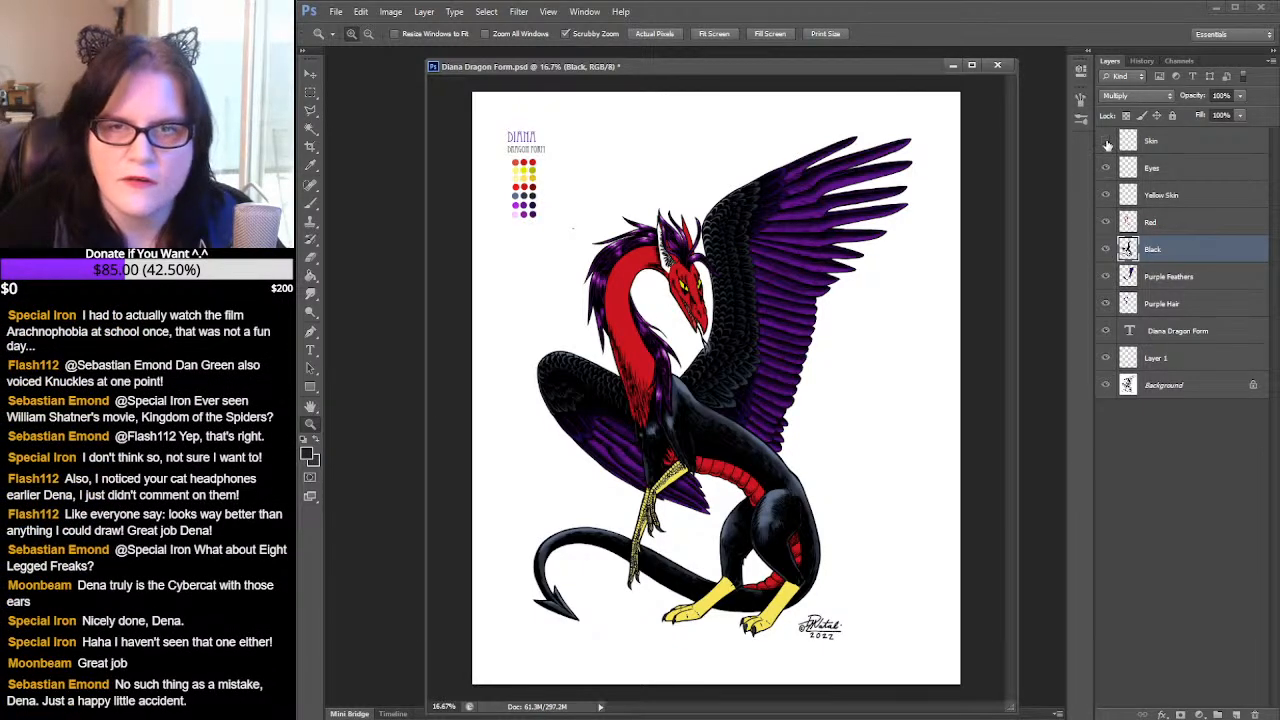
pyautogui.click(1106, 141)
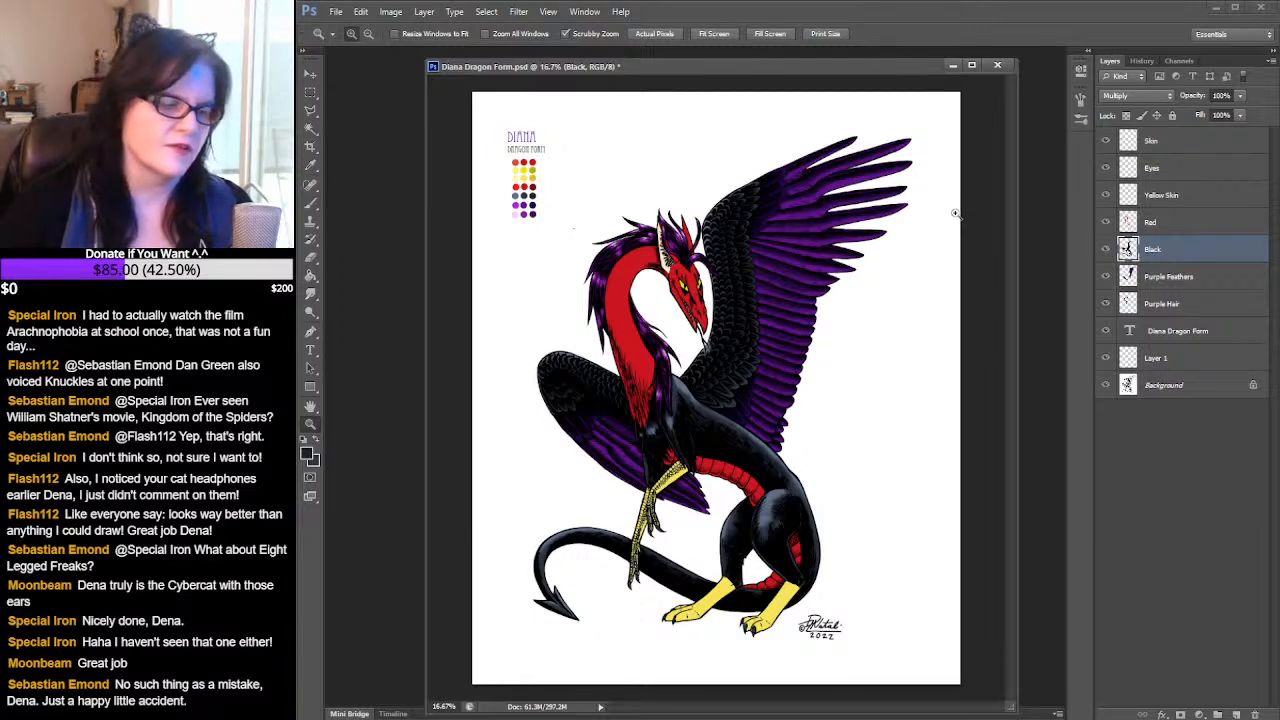
pyautogui.click(798, 335)
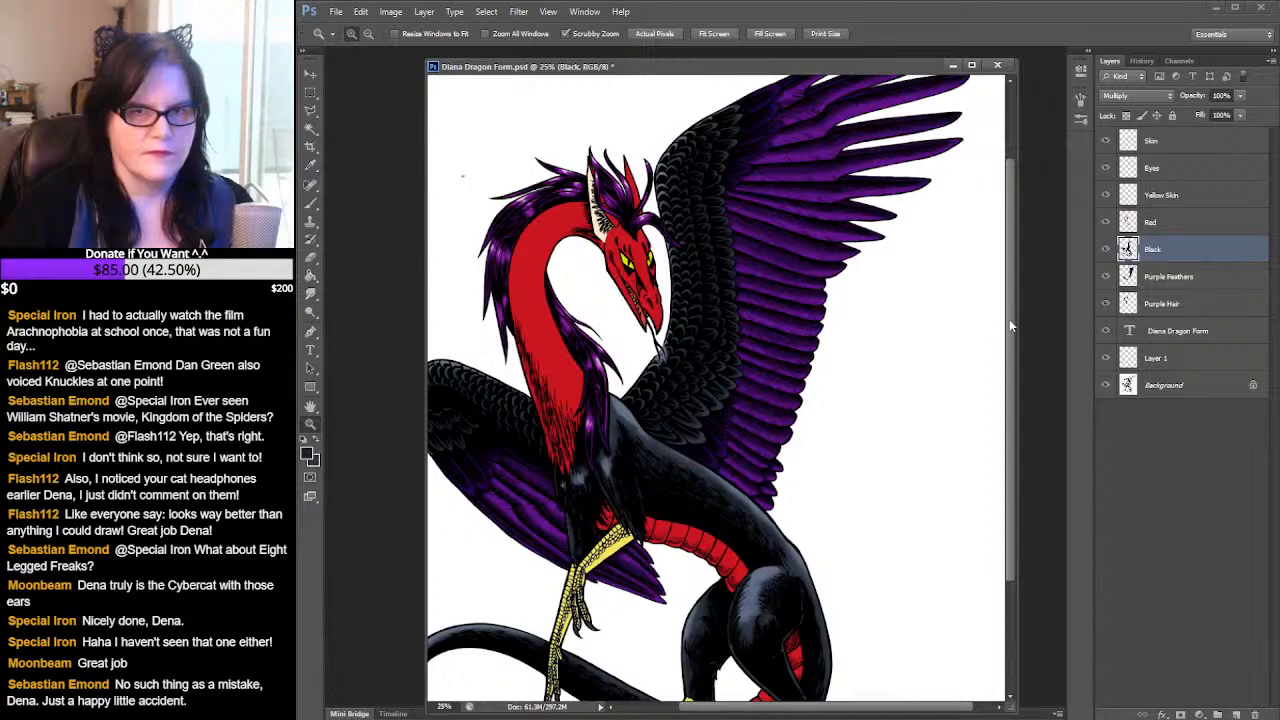
# - Examine the shading of the raised wing's black and purple feathers up close, along with the dragon's neck, body and legs
pyautogui.moveTo(1009, 319)
pyautogui.mouseDown()
pyautogui.moveTo(1011, 387)
pyautogui.moveTo(1015, 312)
pyautogui.mouseUp()
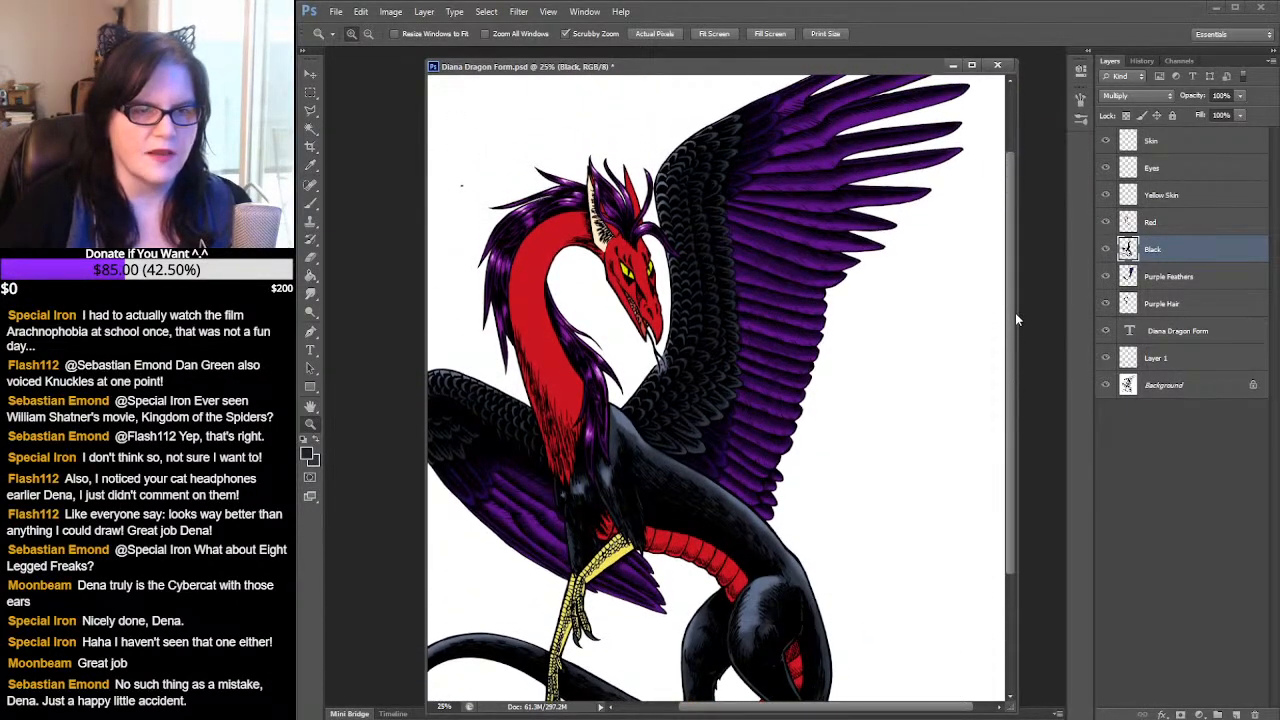
pyautogui.moveTo(905, 708); pyautogui.dragTo(861, 708)
pyautogui.moveTo(1013, 501)
pyautogui.mouseDown()
pyautogui.moveTo(1011, 545)
pyautogui.moveTo(1020, 482)
pyautogui.mouseUp()
pyautogui.moveTo(697, 708); pyautogui.dragTo(723, 711)
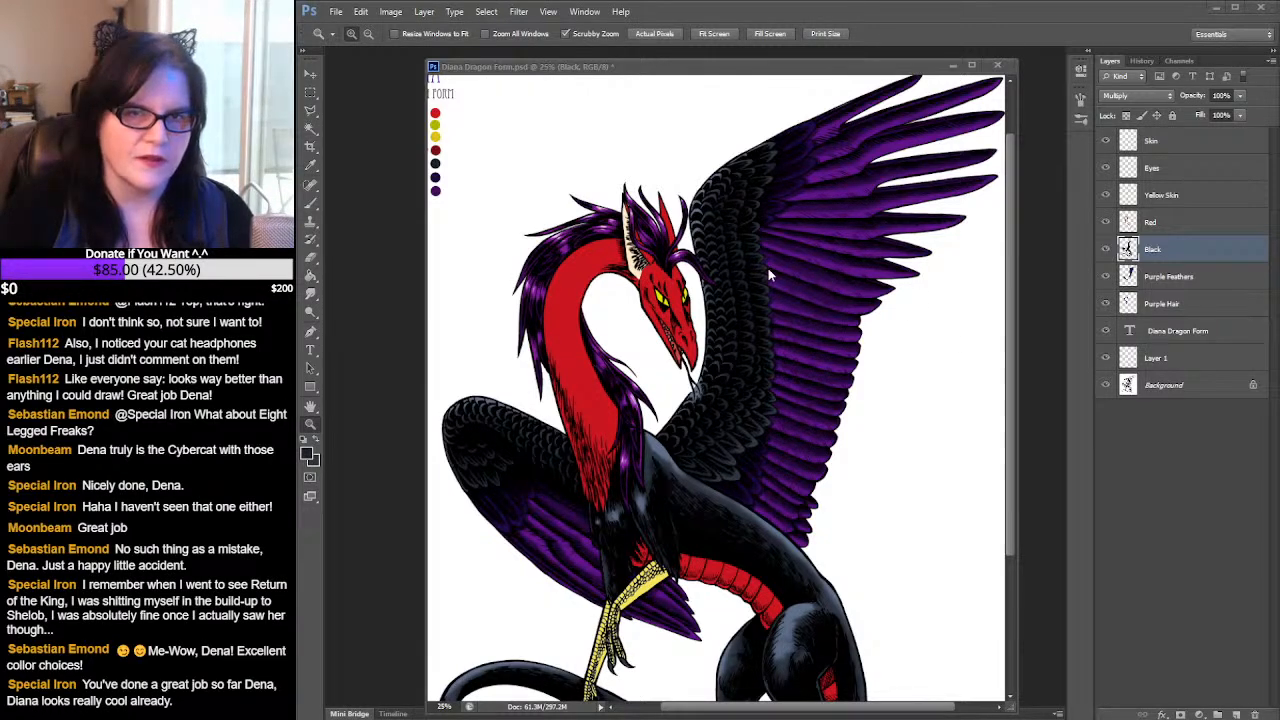
pyautogui.click(310, 425)
pyautogui.click(782, 290)
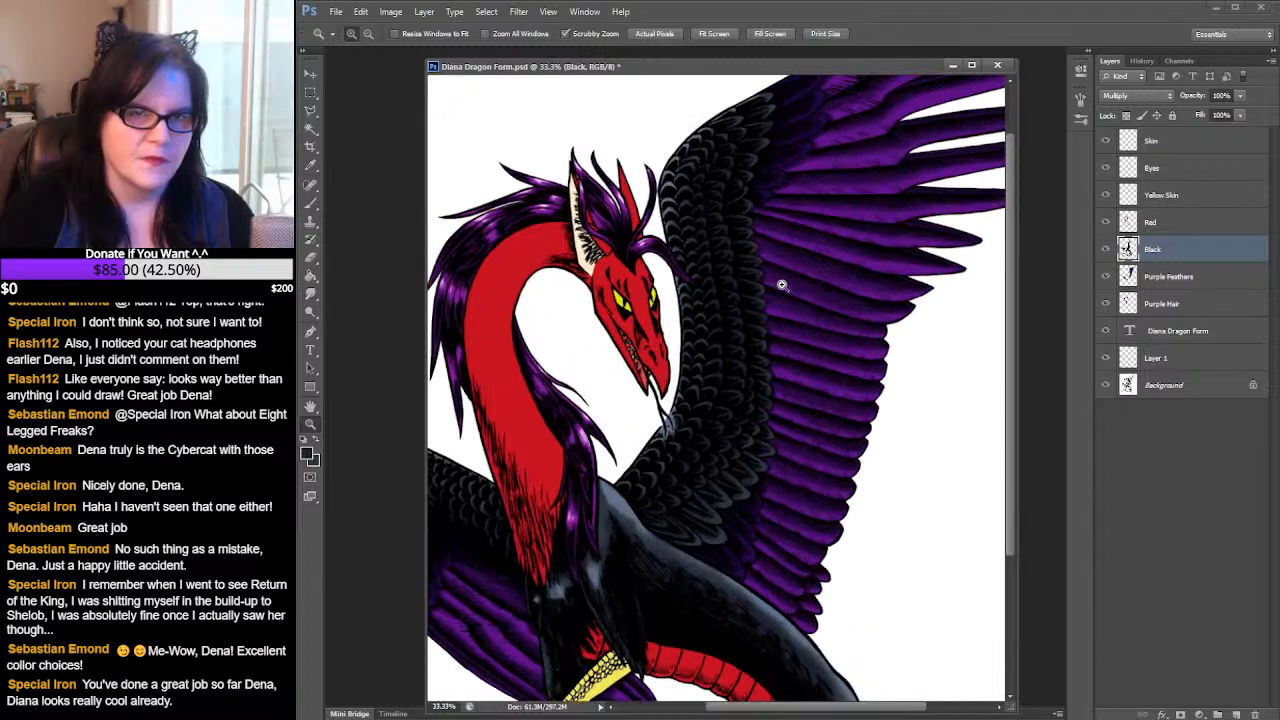
pyautogui.click(778, 278)
pyautogui.click(778, 276)
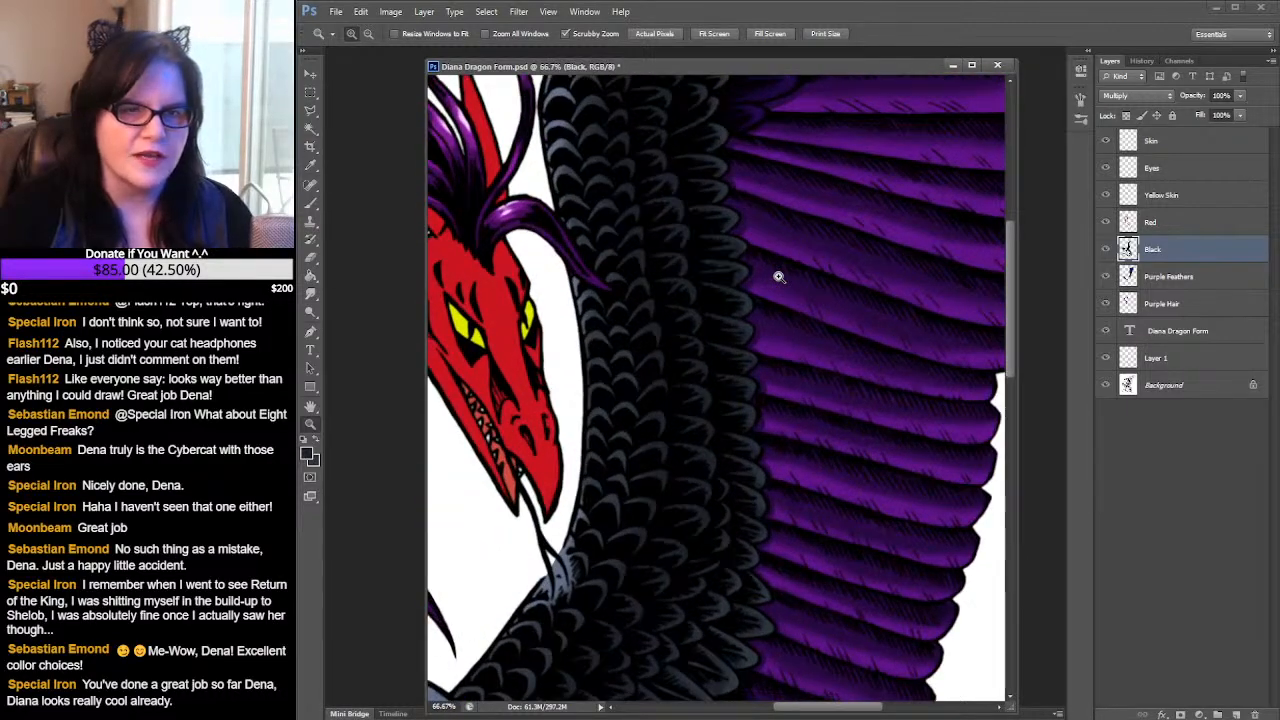
pyautogui.keyDown('alt'); pyautogui.click(787, 337); pyautogui.keyUp('alt')
pyautogui.keyDown('alt'); pyautogui.click(787, 337); pyautogui.keyUp('alt')
pyautogui.keyDown('alt'); pyautogui.click(787, 337); pyautogui.keyUp('alt')
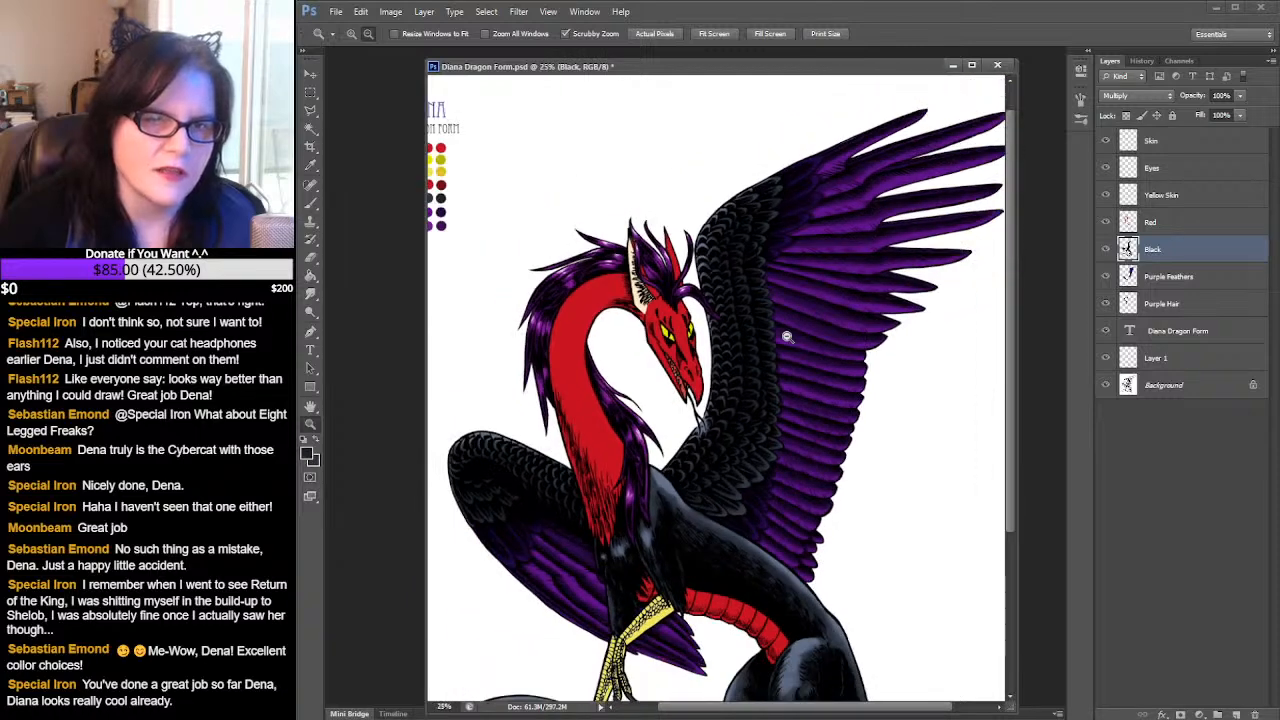
pyautogui.click(787, 337)
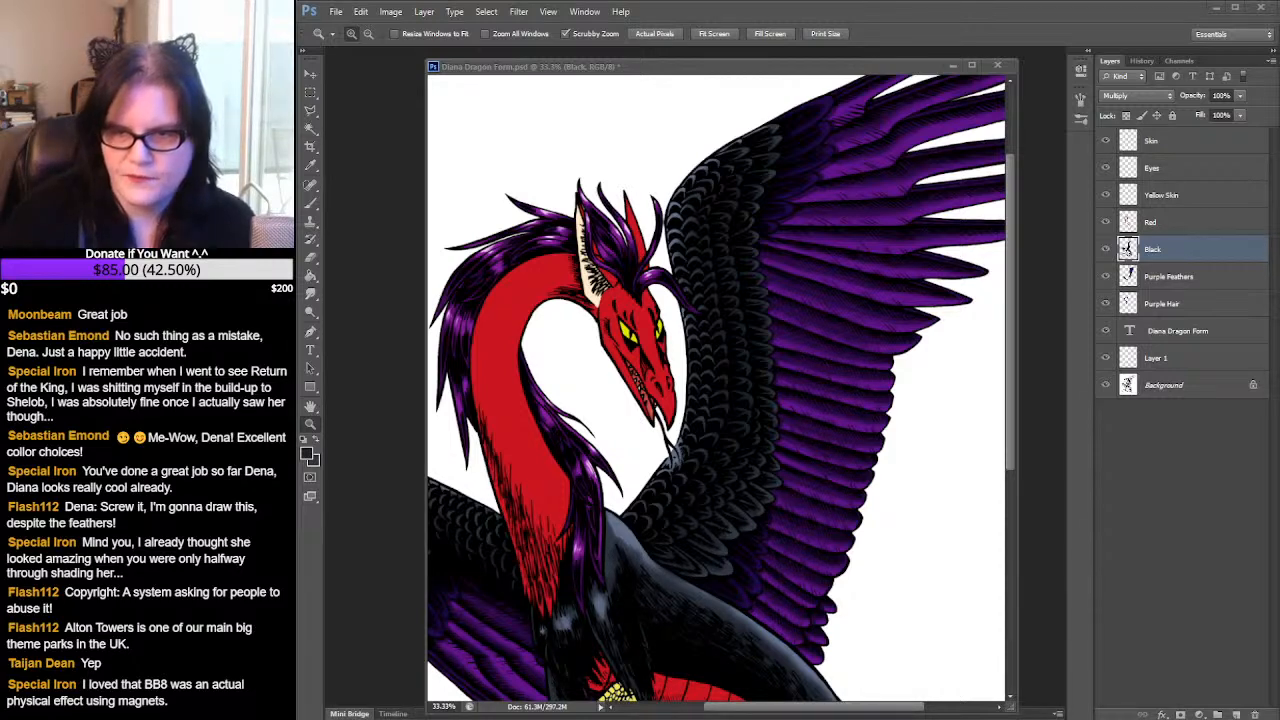
pyautogui.click(1015, 354)
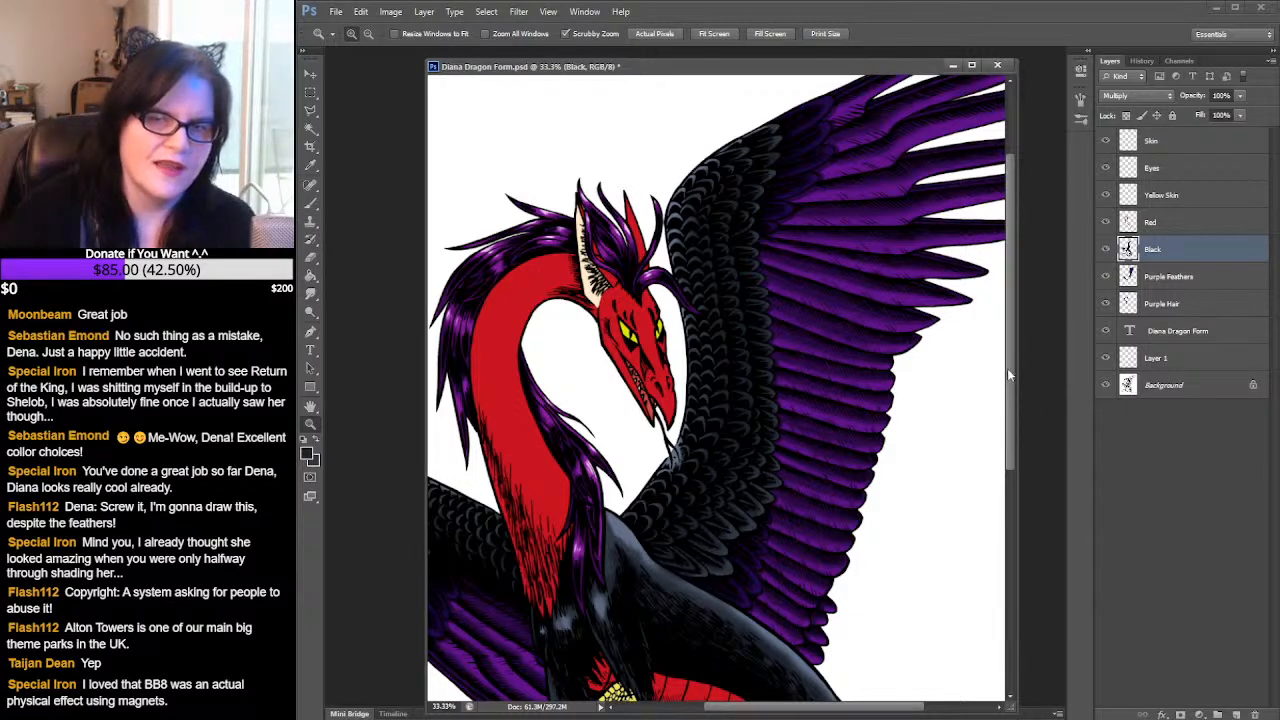
pyautogui.moveTo(1007, 368); pyautogui.dragTo(1052, 507)
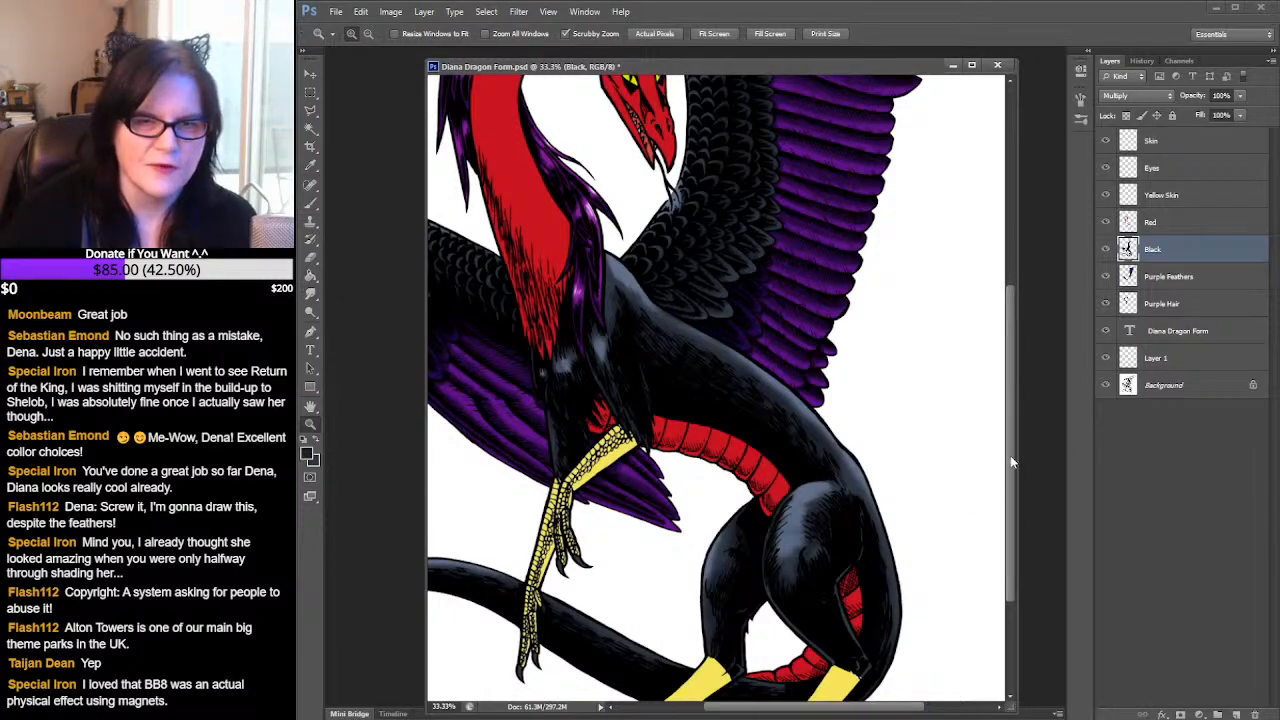
pyautogui.moveTo(1009, 451); pyautogui.dragTo(1023, 378)
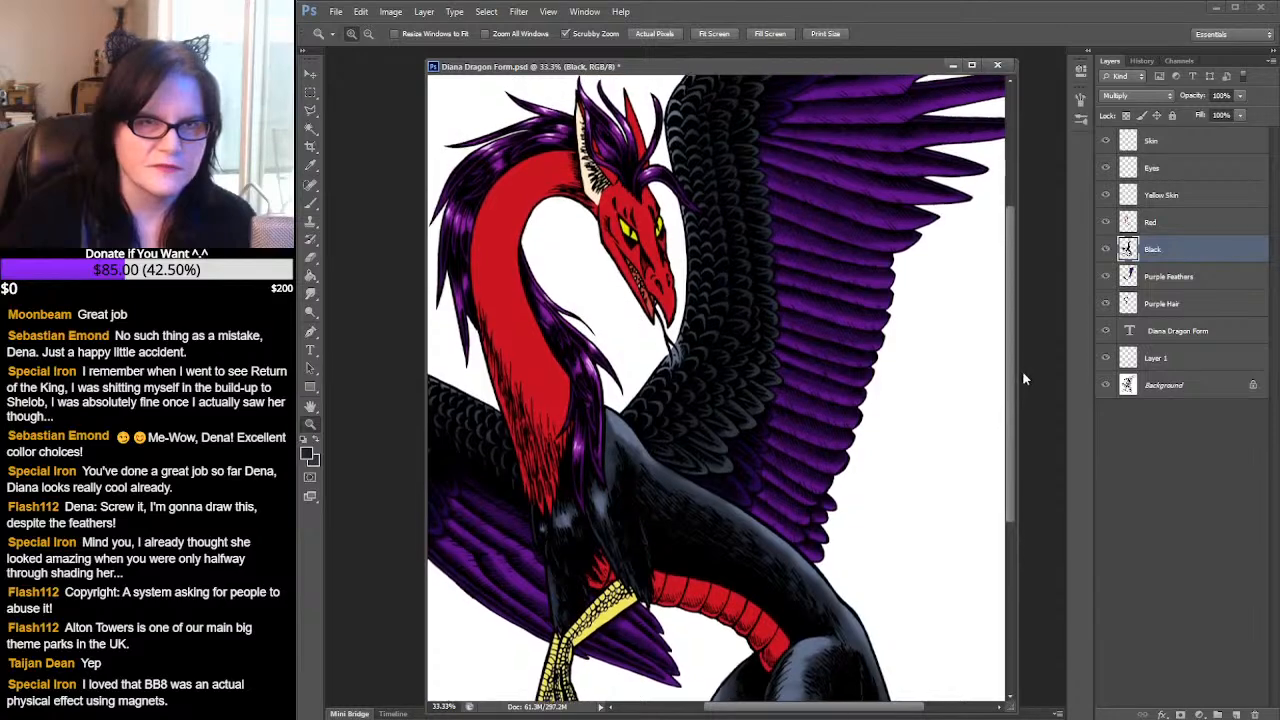
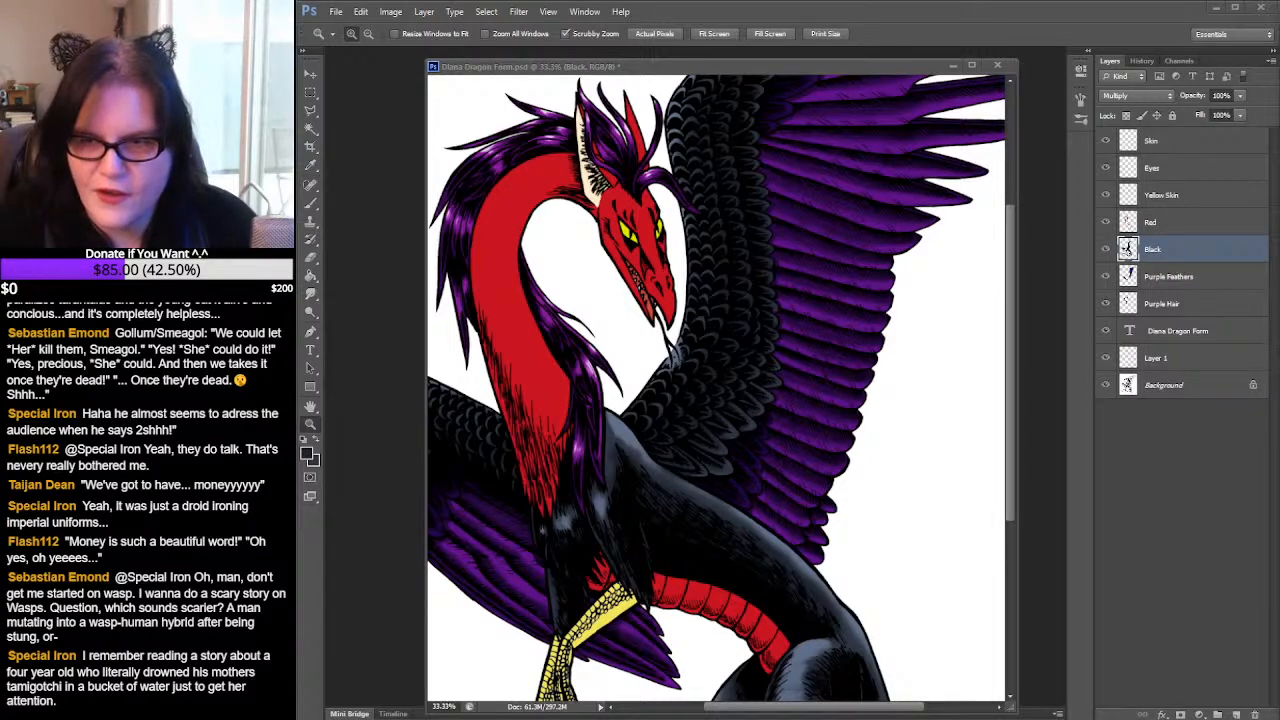
# - Enlarge the document window on both sides and view the dragon at 25% zoom
pyautogui.click(627, 68)
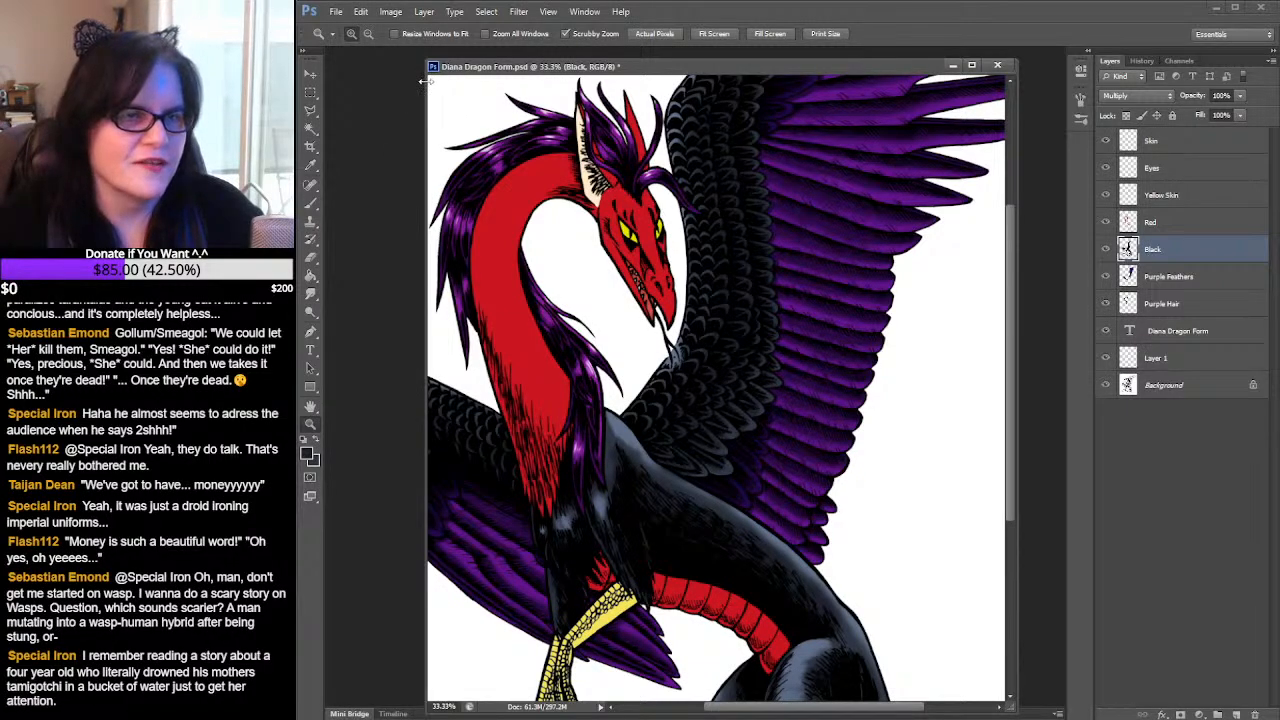
pyautogui.moveTo(428, 84); pyautogui.dragTo(378, 50)
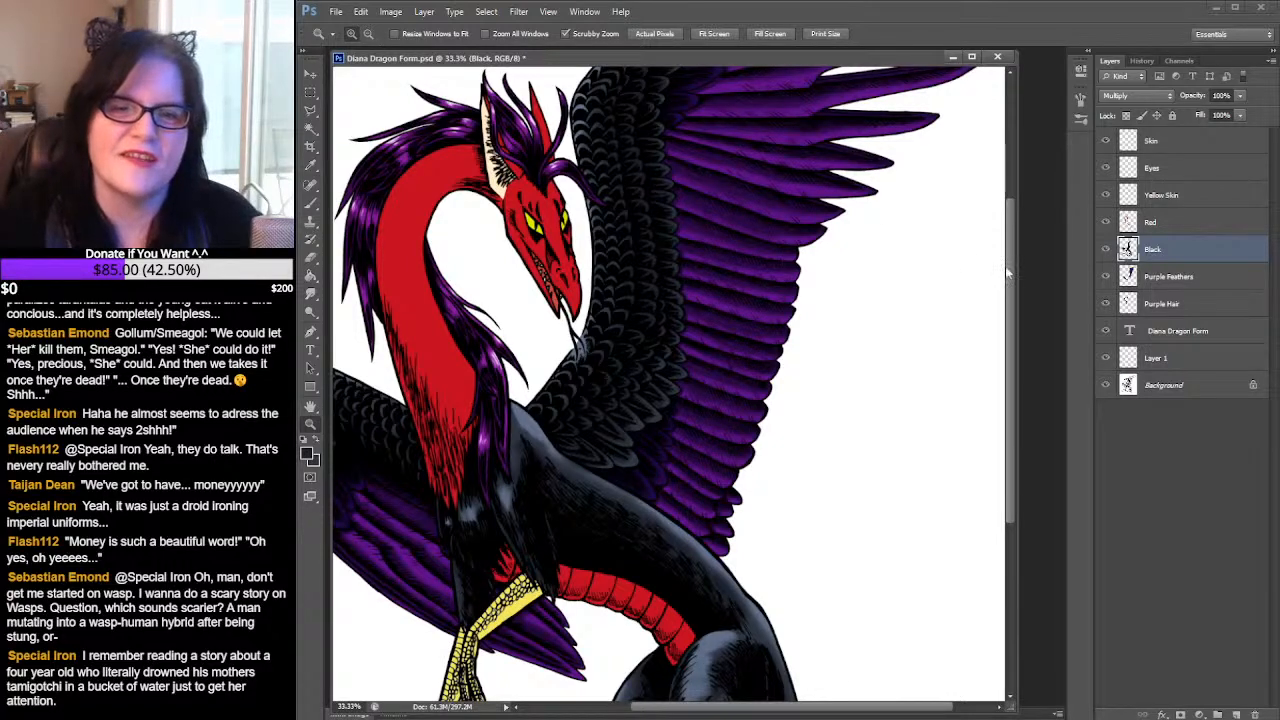
pyautogui.moveTo(1018, 268); pyautogui.dragTo(1072, 268)
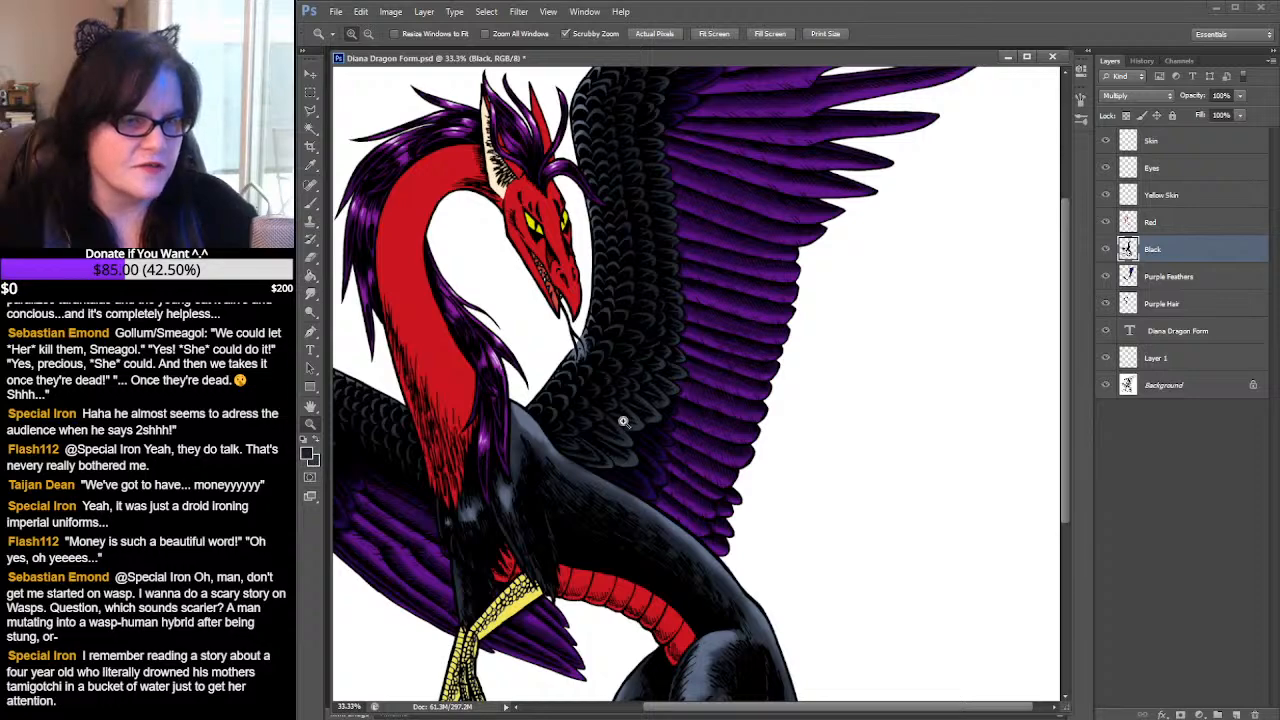
pyautogui.keyDown('alt'); pyautogui.click(657, 371); pyautogui.keyUp('alt')
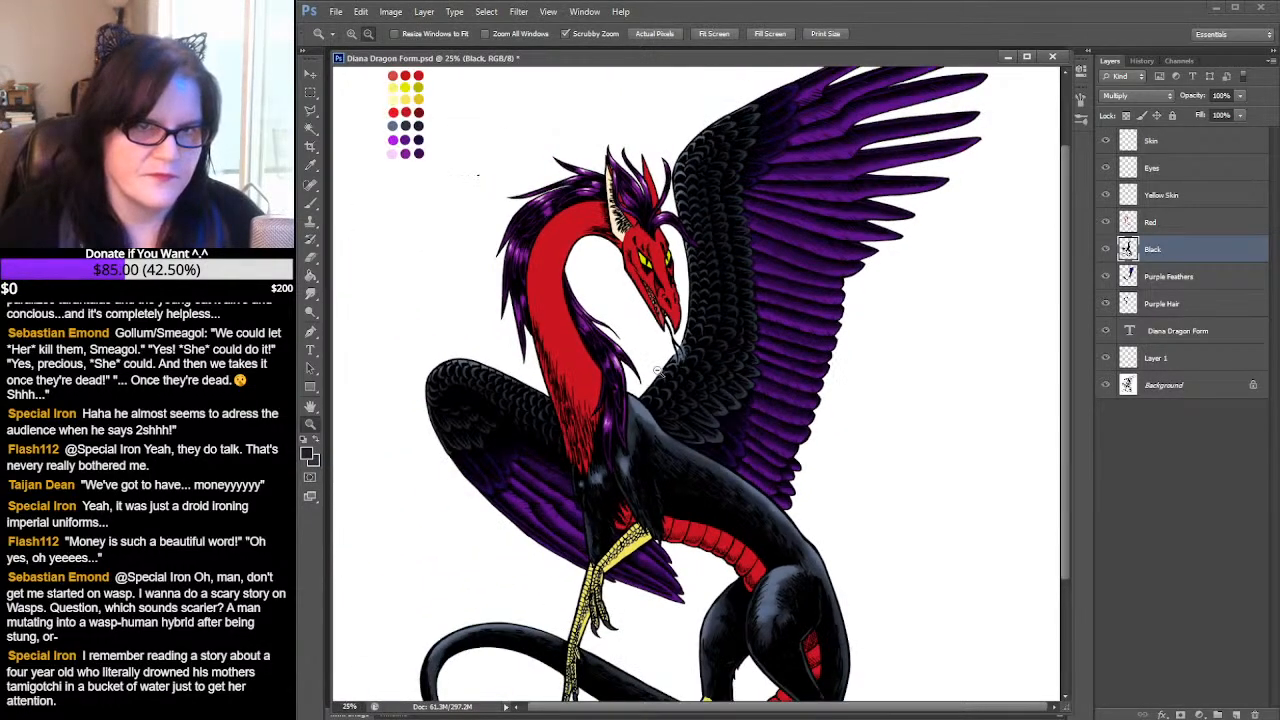
pyautogui.moveTo(1063, 430)
pyautogui.mouseDown()
pyautogui.moveTo(1069, 516)
pyautogui.moveTo(1080, 428)
pyautogui.moveTo(1076, 442)
pyautogui.mouseUp()
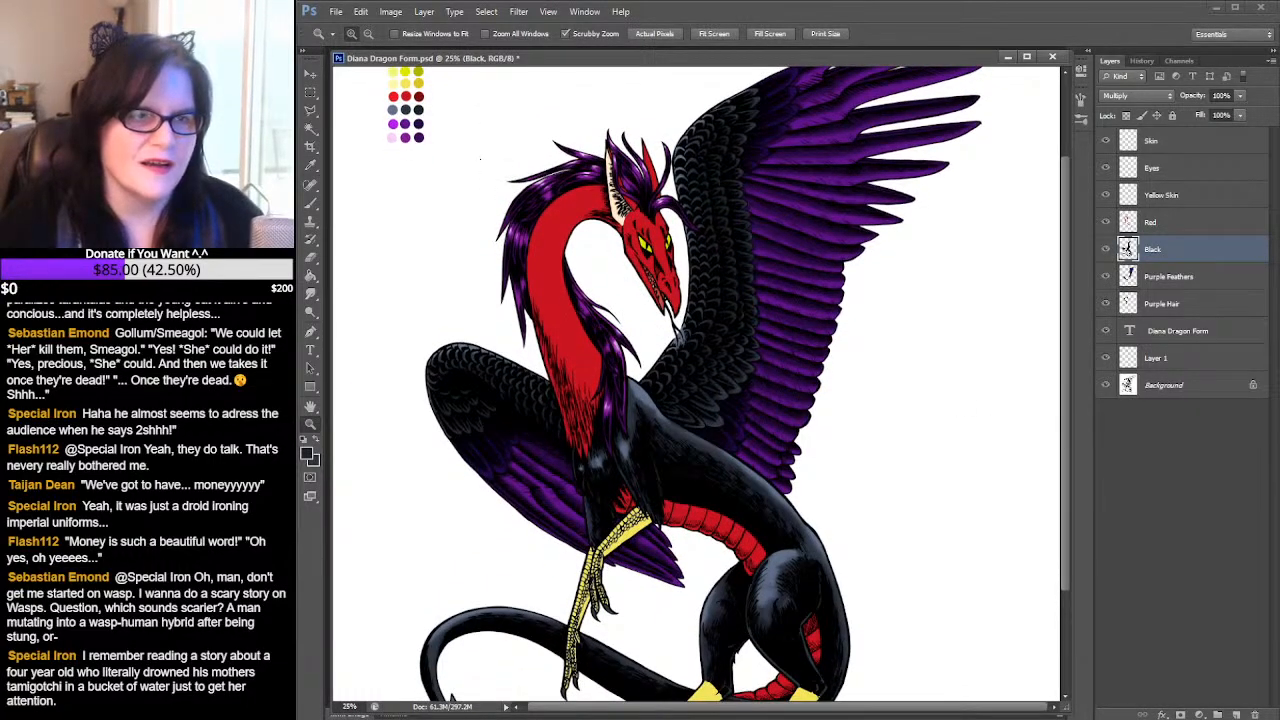
# - Switch to the Rectangular Marquee tool, look over the illustration from the signature up to the title and colour palette, and save the document
pyautogui.click(310, 91)
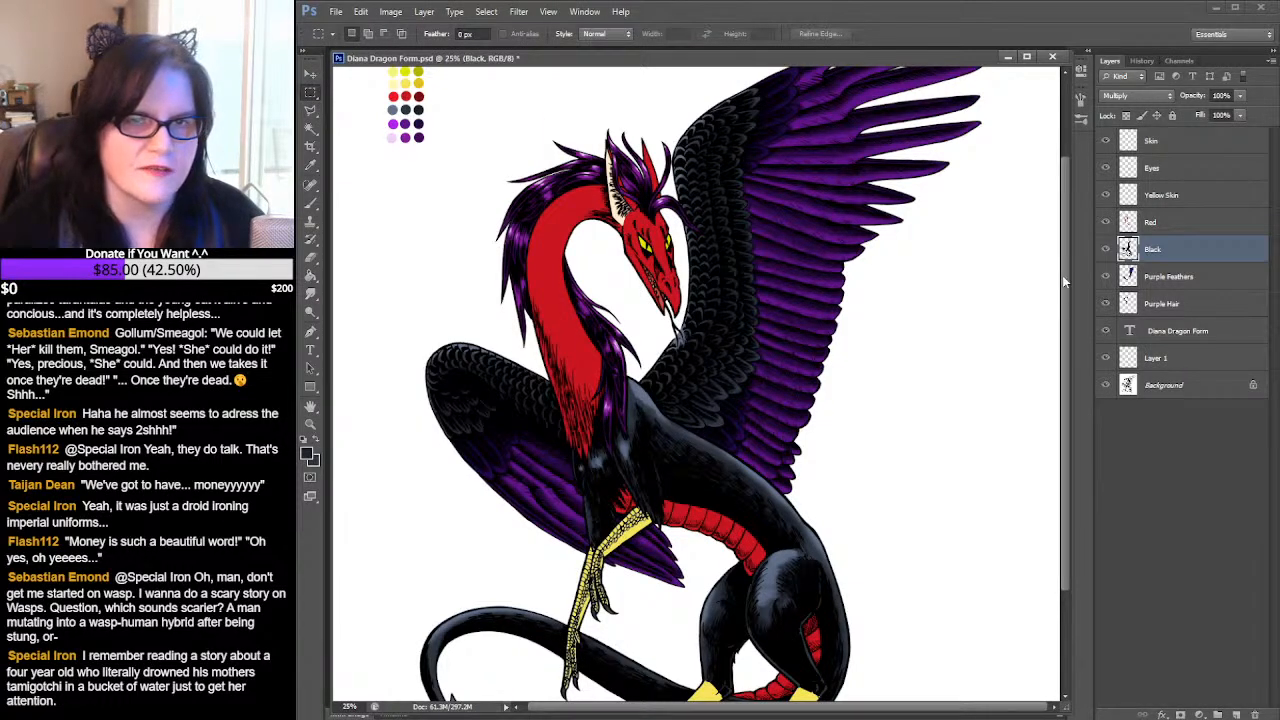
pyautogui.moveTo(1070, 333)
pyautogui.mouseDown()
pyautogui.moveTo(1074, 402)
pyautogui.moveTo(1091, 344)
pyautogui.moveTo(1088, 408)
pyautogui.mouseUp()
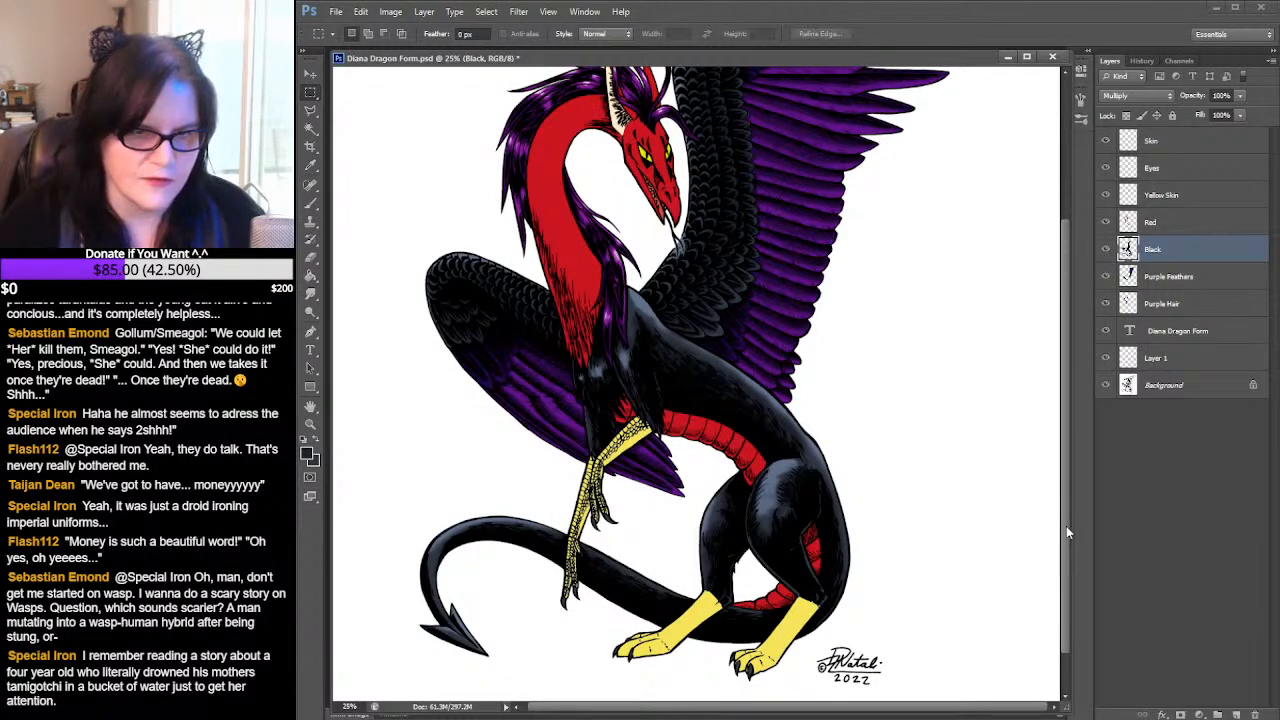
pyautogui.moveTo(1066, 526); pyautogui.dragTo(1080, 430)
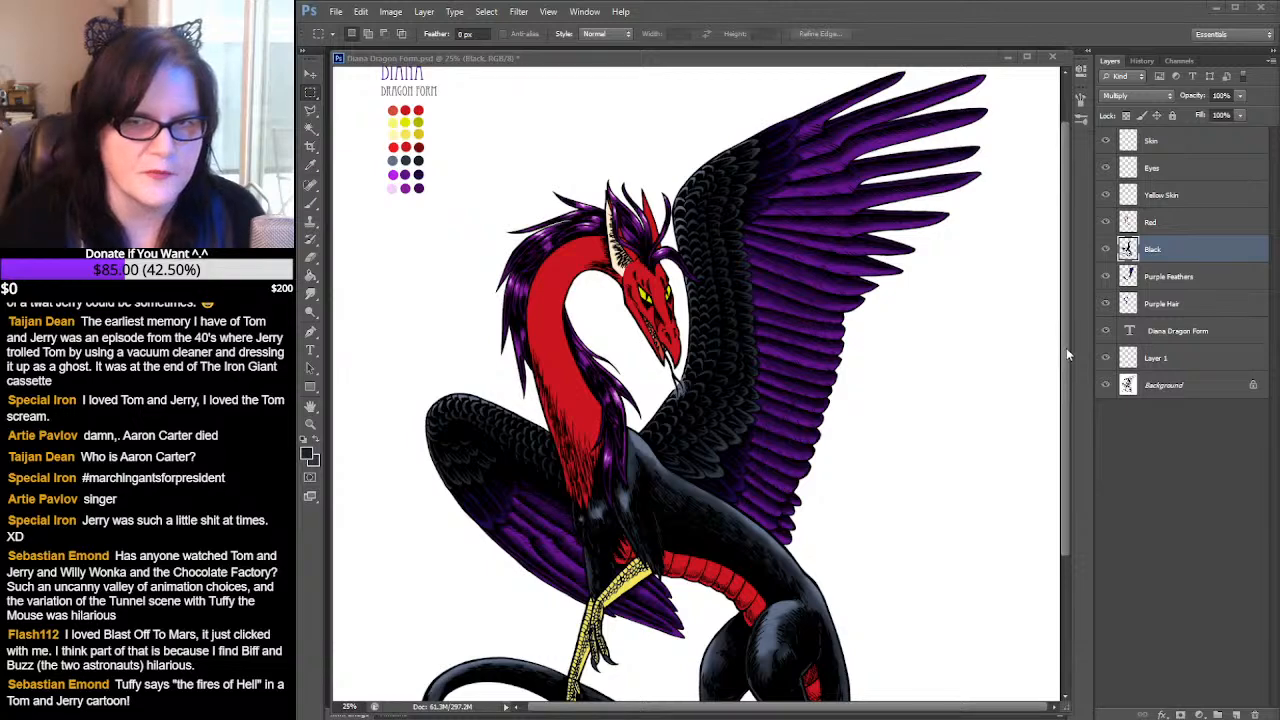
pyautogui.moveTo(1066, 345)
pyautogui.mouseDown()
pyautogui.moveTo(1061, 537)
pyautogui.moveTo(1048, 390)
pyautogui.mouseUp()
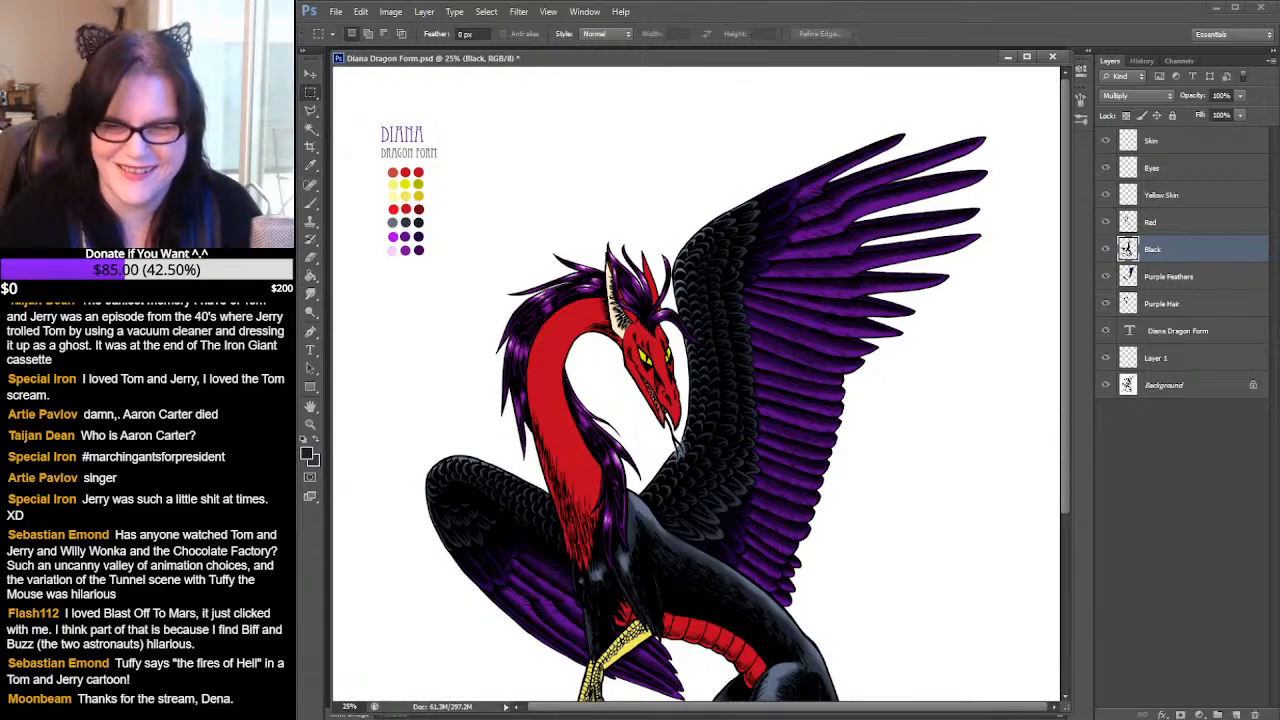
pyautogui.hotkey('ctrl', 's')
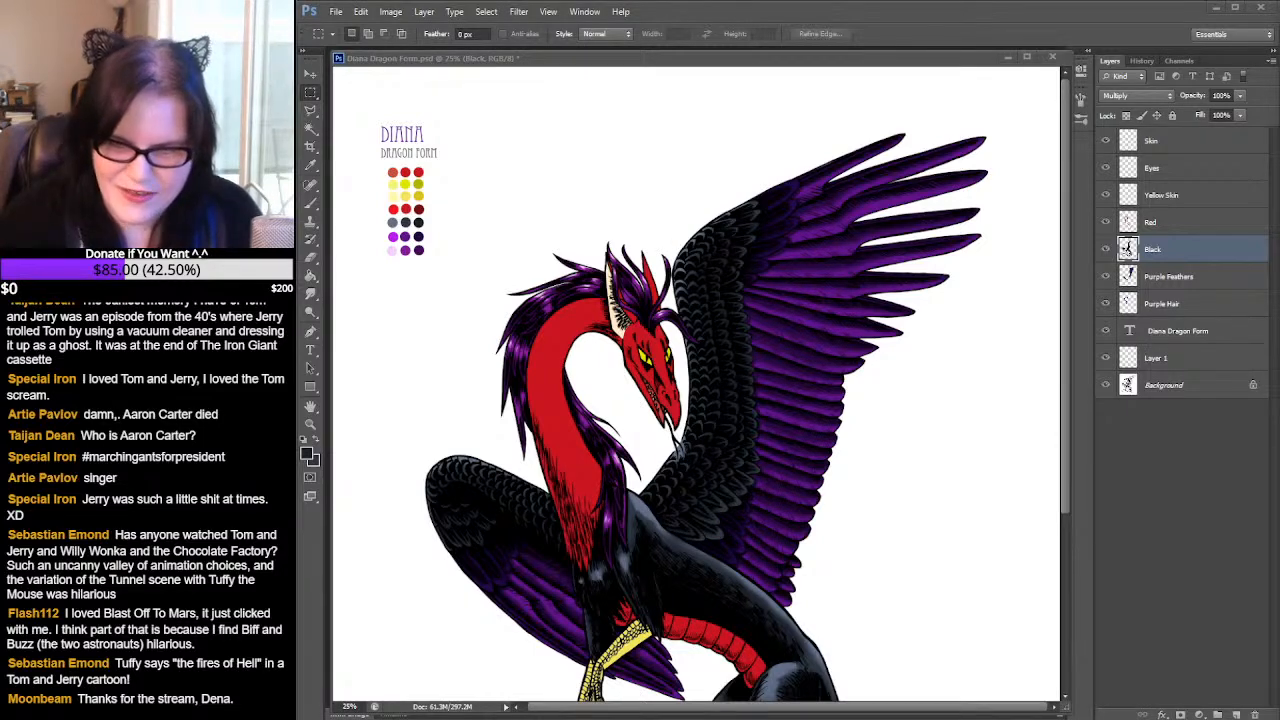